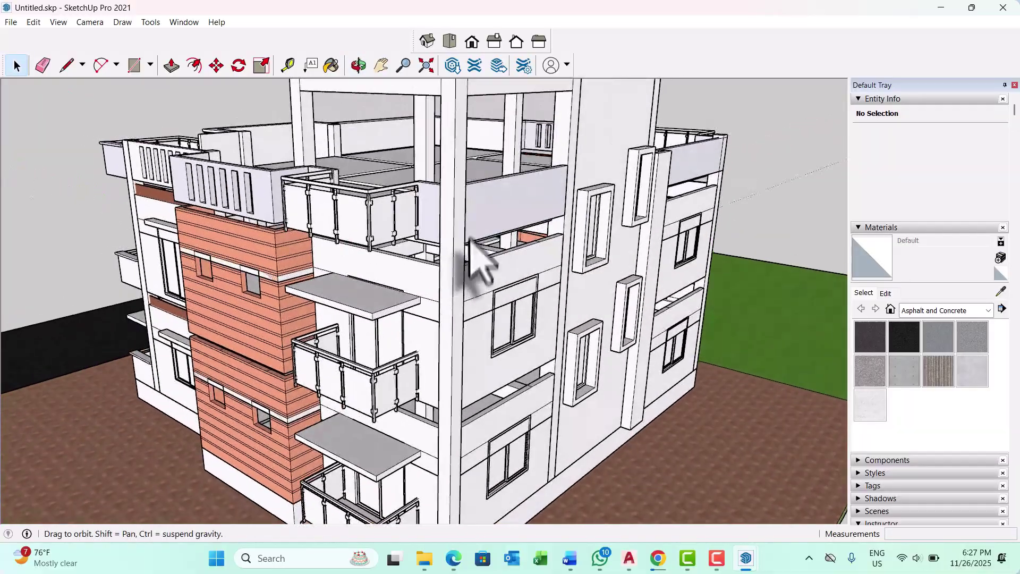
# Unhide all hidden geometry in the building model
pyautogui.moveTo(470, 241); pyautogui.dragTo(490, 266, button='middle')
pyautogui.moveTo(517, 381); pyautogui.dragTo(534, 336, button='middle')
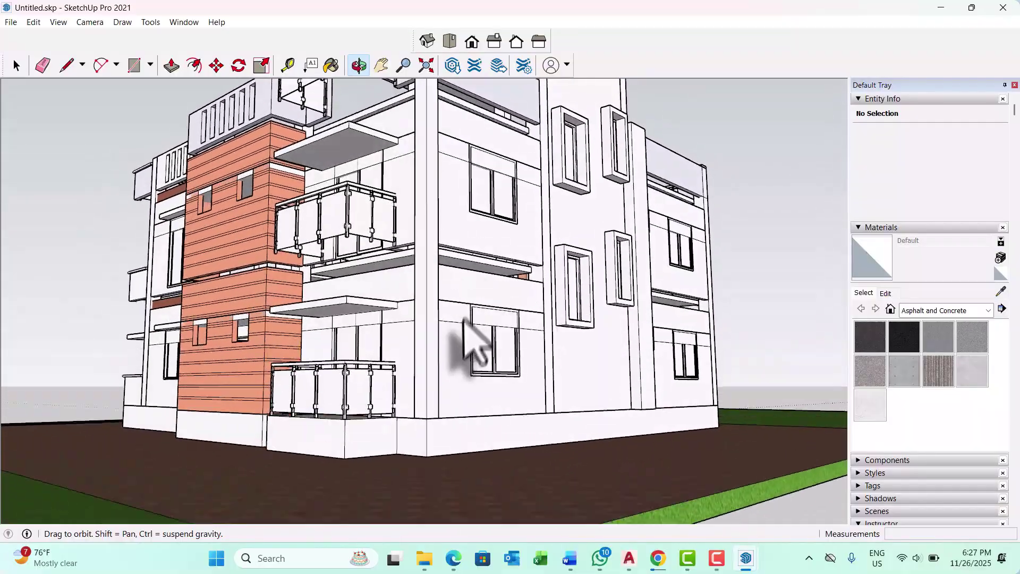
pyautogui.moveTo(464, 321); pyautogui.dragTo(103, 80, button='middle')
pyautogui.click(33, 22)
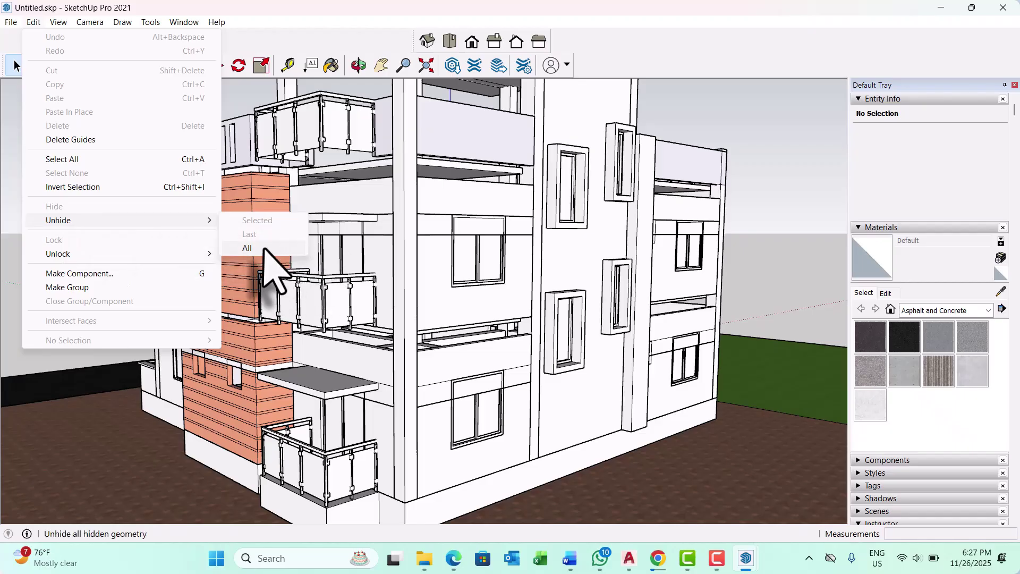
pyautogui.click(247, 248)
# Examine the gaps between the wall tops and the floor slabs on the building's corner and side facade
pyautogui.moveTo(481, 361)
pyautogui.mouseDown(button='middle')
pyautogui.moveTo(518, 401)
pyautogui.moveTo(446, 349)
pyautogui.moveTo(466, 266)
pyautogui.moveTo(477, 257)
pyautogui.moveTo(519, 269)
pyautogui.moveTo(467, 349)
pyautogui.mouseUp(button='middle')
pyautogui.scroll(3, 462, 404)
pyautogui.scroll(-4, 432, 353)
pyautogui.moveTo(462, 388); pyautogui.dragTo(464, 405, button='middle')
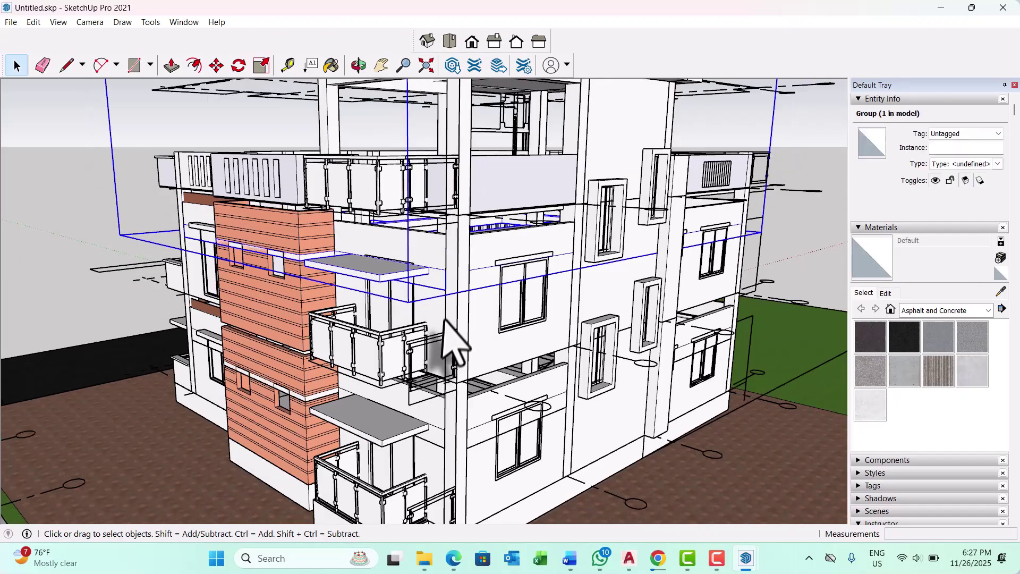
pyautogui.moveTo(444, 322); pyautogui.dragTo(335, 330, button='middle')
pyautogui.moveTo(486, 307)
pyautogui.mouseDown(button='middle')
pyautogui.moveTo(523, 294)
pyautogui.moveTo(497, 306)
pyautogui.mouseUp(button='middle')
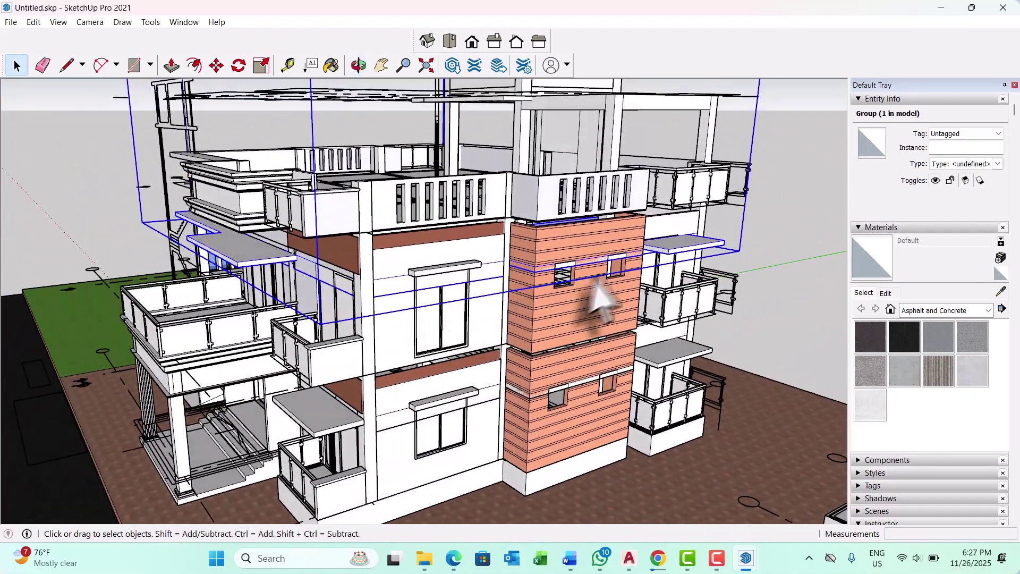
pyautogui.moveTo(601, 300); pyautogui.dragTo(471, 296, button='middle')
pyautogui.scroll(1, 431, 345)
pyautogui.scroll(1, 417, 415)
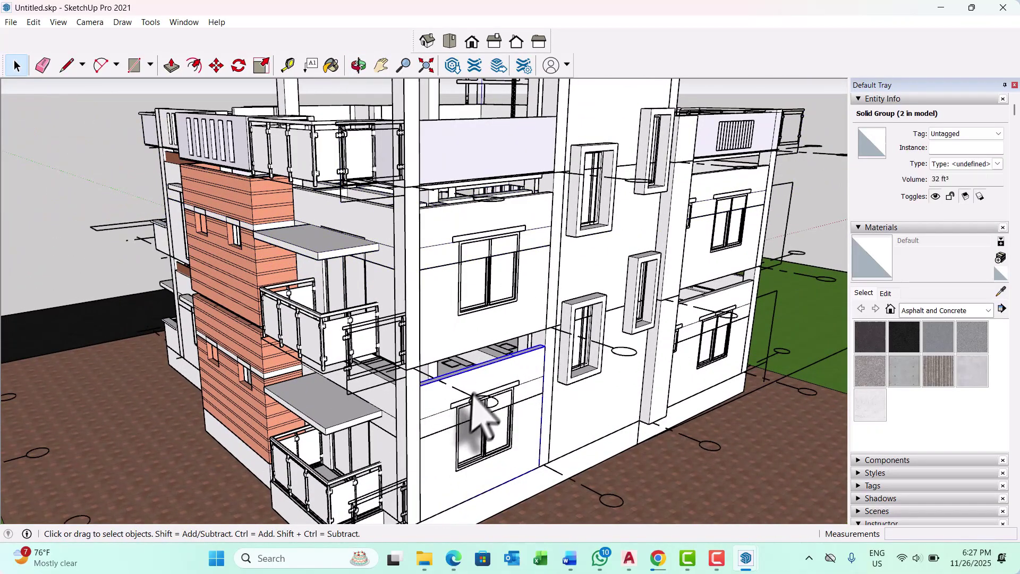
pyautogui.moveTo(489, 382); pyautogui.dragTo(483, 342, button='middle')
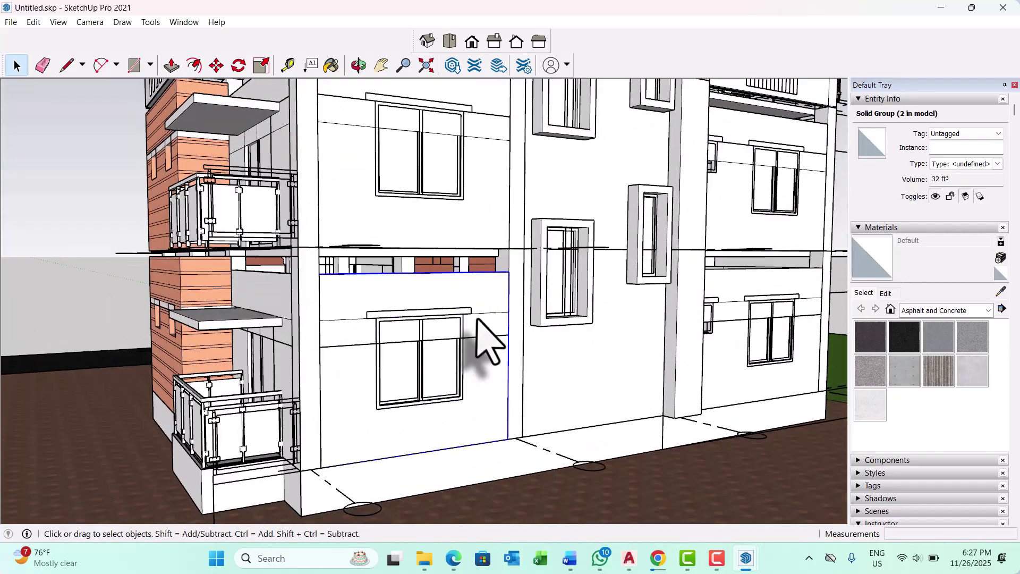
pyautogui.moveTo(466, 383); pyautogui.dragTo(542, 302, button='middle')
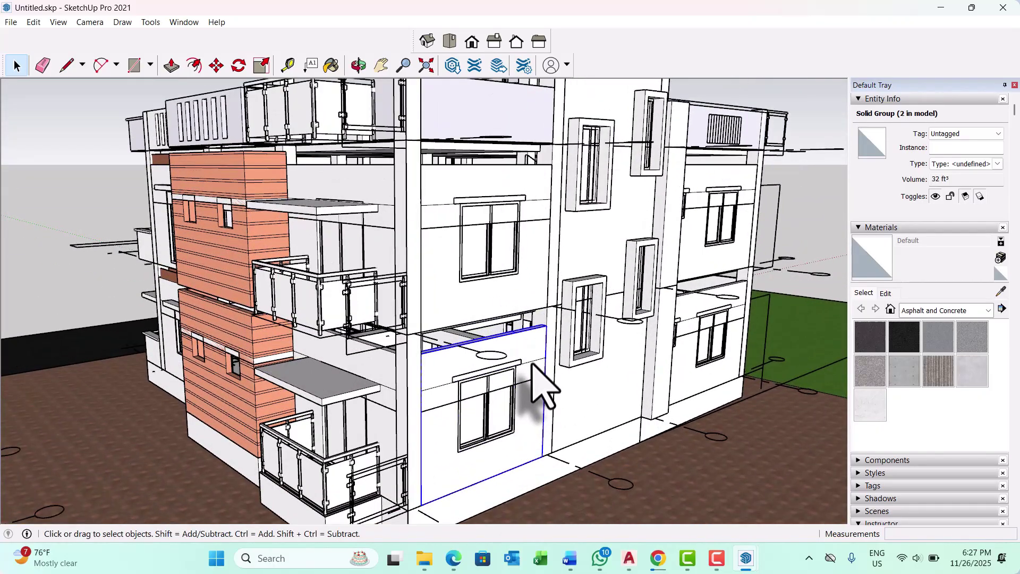
pyautogui.scroll(1, 531, 367)
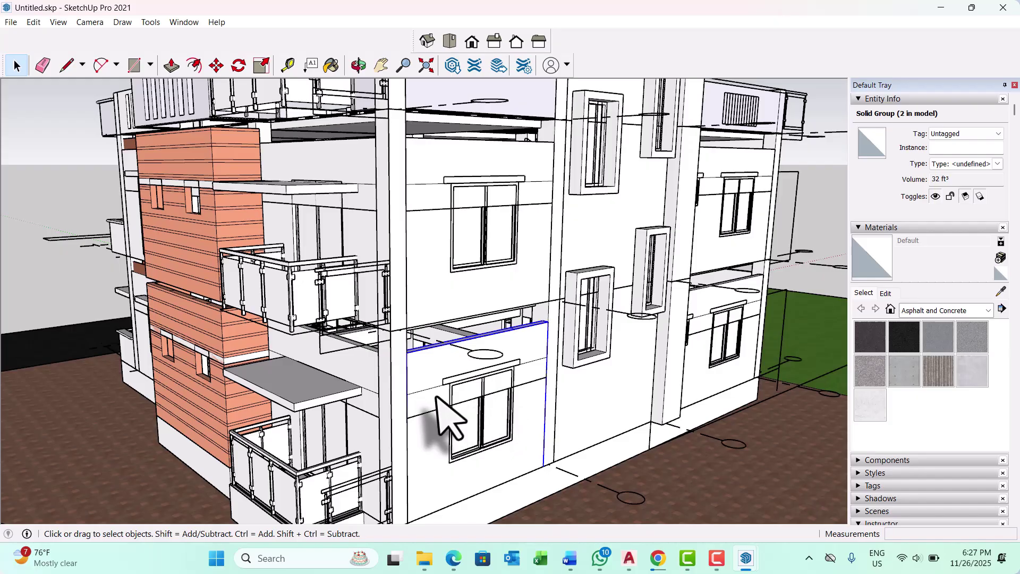
pyautogui.moveTo(434, 390); pyautogui.dragTo(486, 322, button='middle')
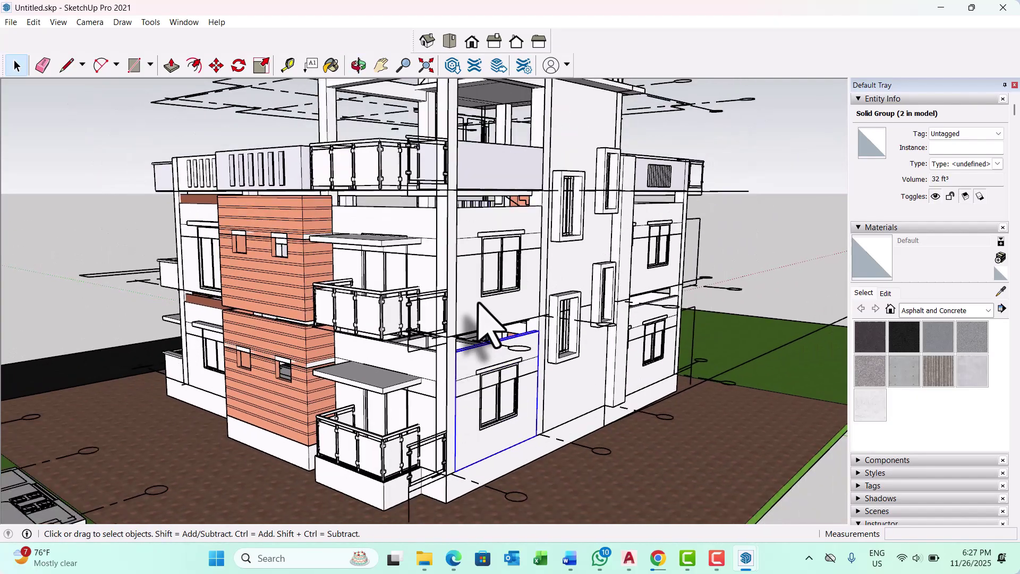
# Hide the upper-floor window wall beside the corner column to inspect the beam and slab group behind it, and restore the wall
pyautogui.rightClick(477, 303)
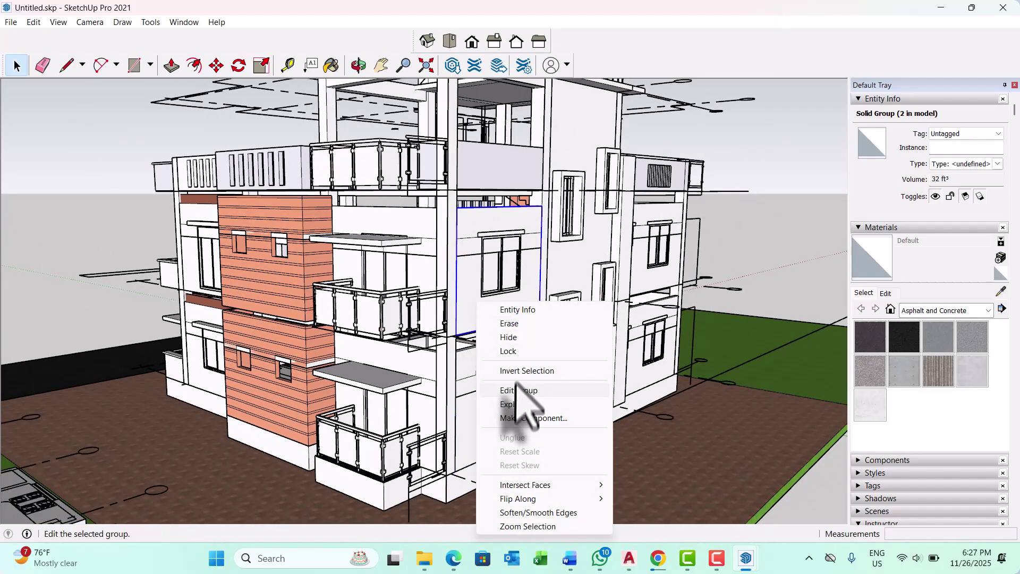
pyautogui.click(511, 340)
pyautogui.moveTo(539, 380); pyautogui.dragTo(452, 422, button='middle')
pyautogui.scroll(3, 474, 308)
pyautogui.moveTo(474, 308); pyautogui.dragTo(486, 224, button='middle')
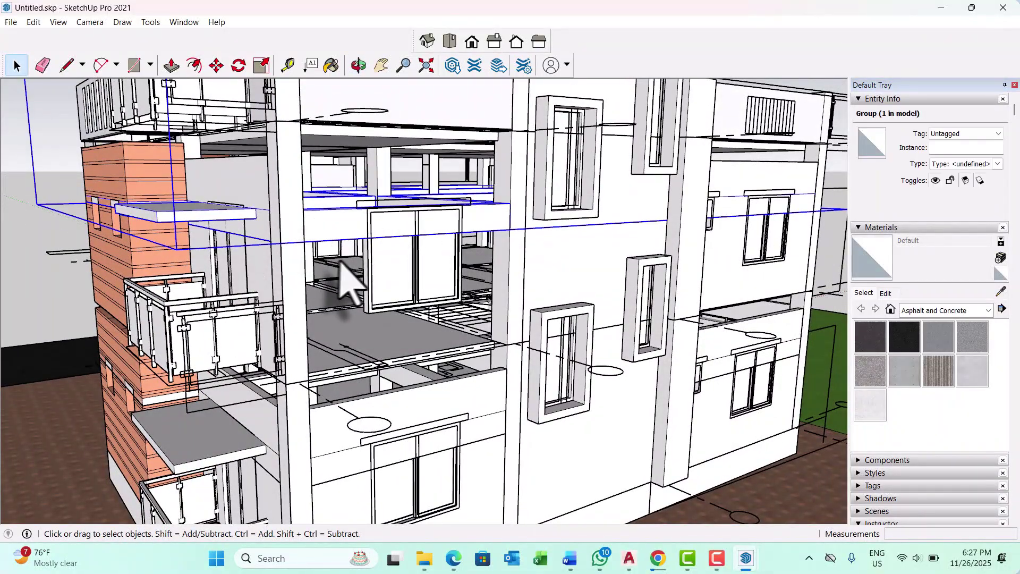
pyautogui.moveTo(346, 282); pyautogui.dragTo(374, 276, button='middle')
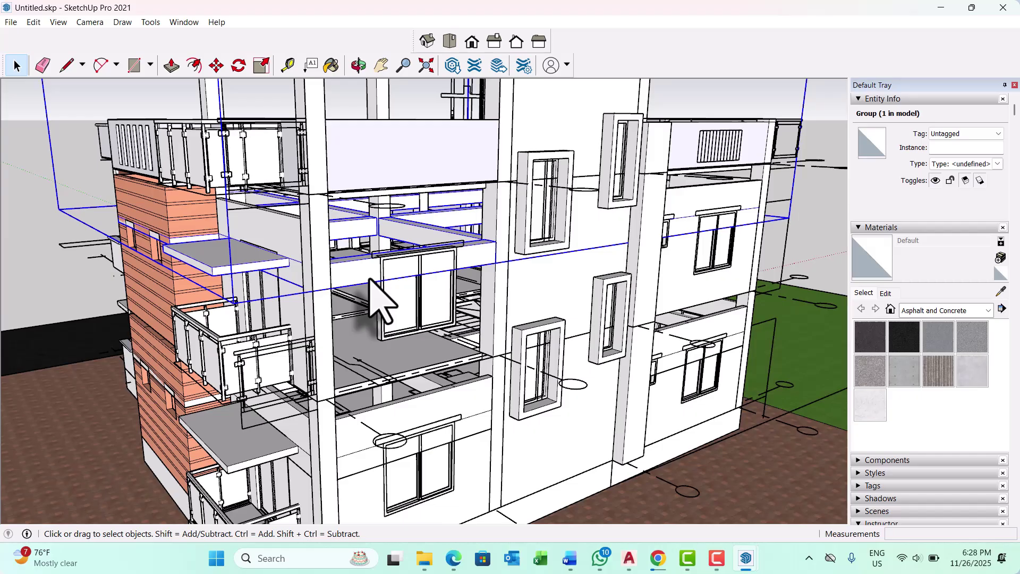
pyautogui.scroll(-4, 366, 319)
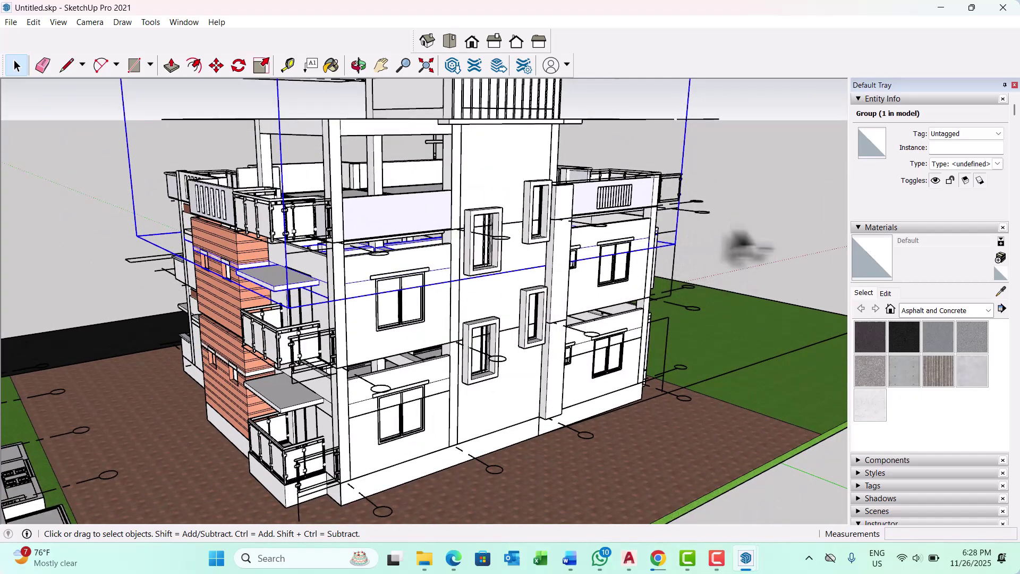
# Move the upper sunshade and beam group up 3' 5" at the corner column, to the bottom of the brown wall band
pyautogui.moveTo(741, 243); pyautogui.dragTo(634, 298, button='middle')
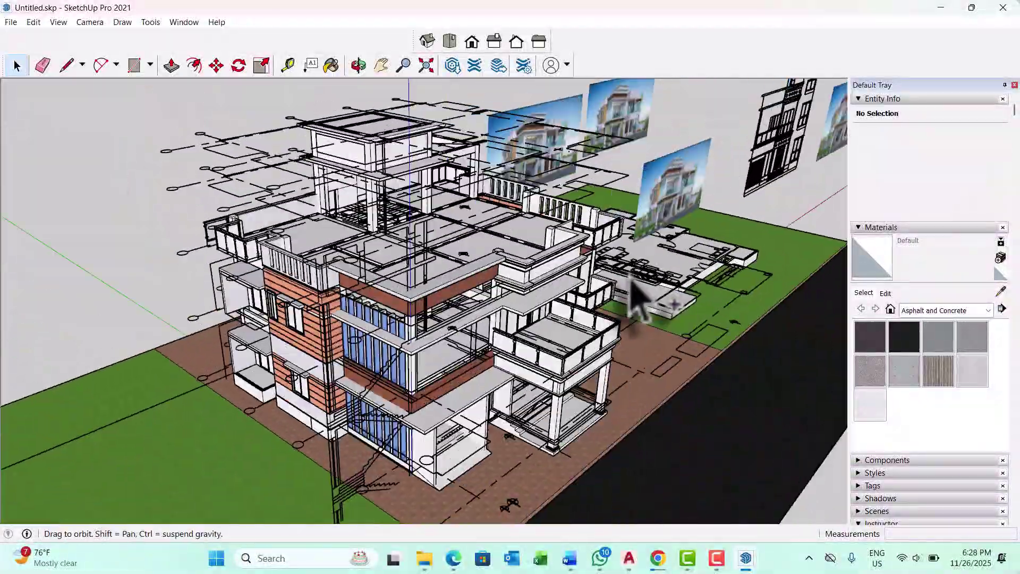
pyautogui.scroll(5, 634, 298)
pyautogui.moveTo(524, 296); pyautogui.dragTo(475, 311, button='middle')
pyautogui.scroll(3, 370, 323)
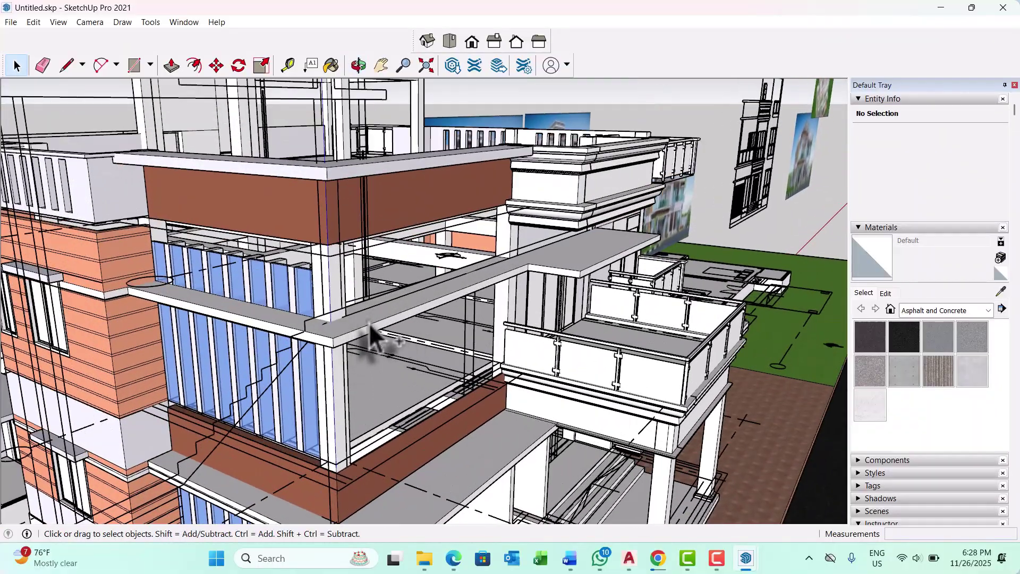
pyautogui.moveTo(376, 346); pyautogui.dragTo(377, 348, button='middle')
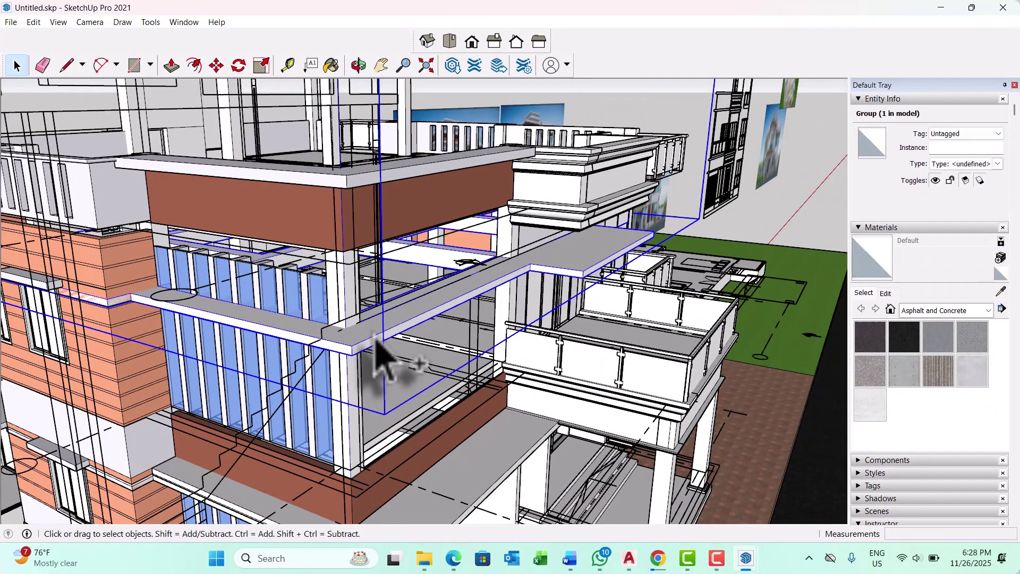
pyautogui.scroll(5, 347, 325)
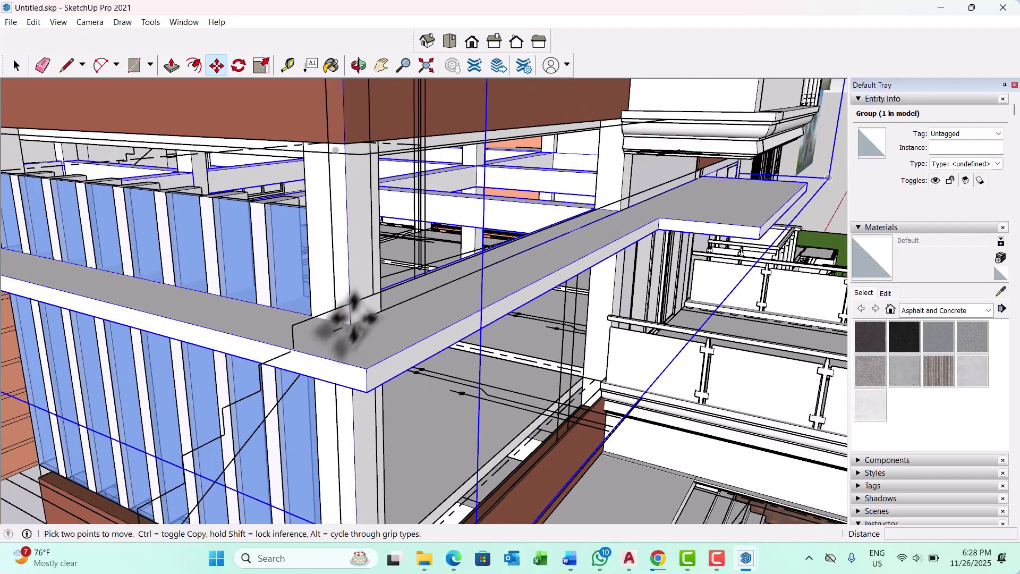
pyautogui.click(352, 321)
pyautogui.scroll(-2, 352, 316)
pyautogui.scroll(1, 347, 191)
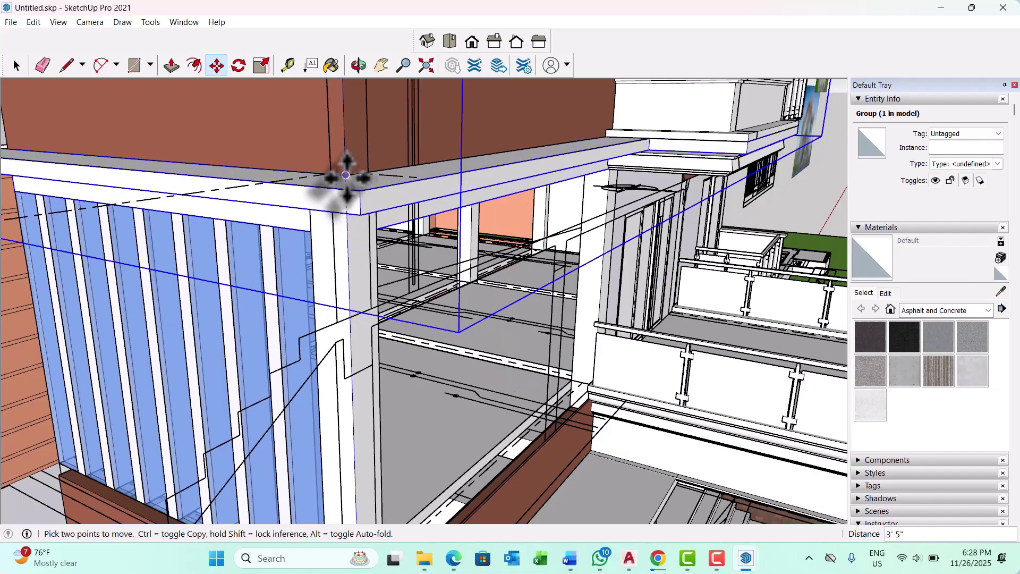
pyautogui.press('space')
pyautogui.scroll(-5, 441, 342)
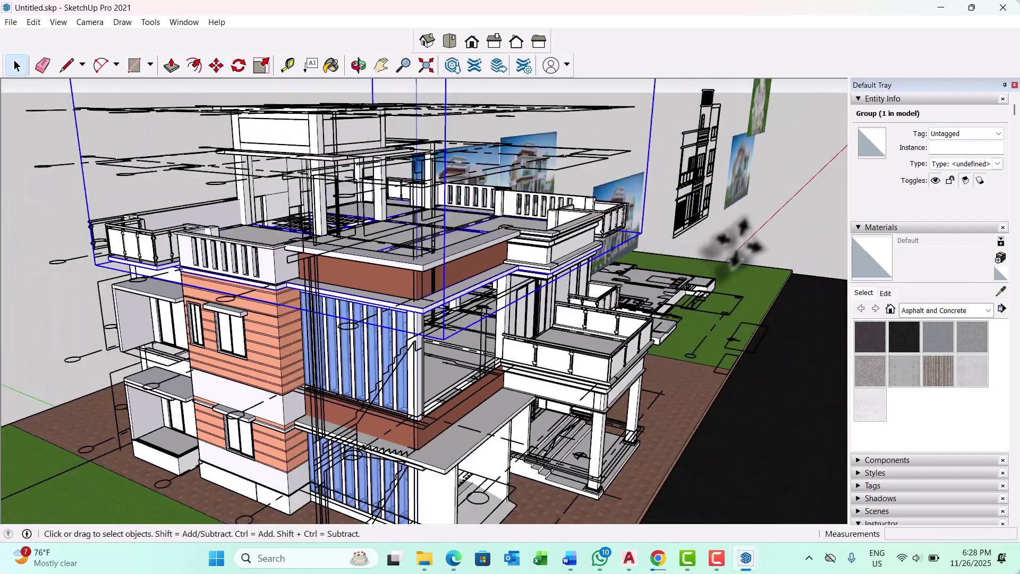
# Examine how the roof parapet, balcony wall and roof plan line up with the walls below on the side facade
pyautogui.moveTo(751, 233)
pyautogui.mouseDown(button='middle')
pyautogui.moveTo(330, 278)
pyautogui.moveTo(143, 255)
pyautogui.mouseUp(button='middle')
pyautogui.click(106, 207)
pyautogui.scroll(4, 489, 314)
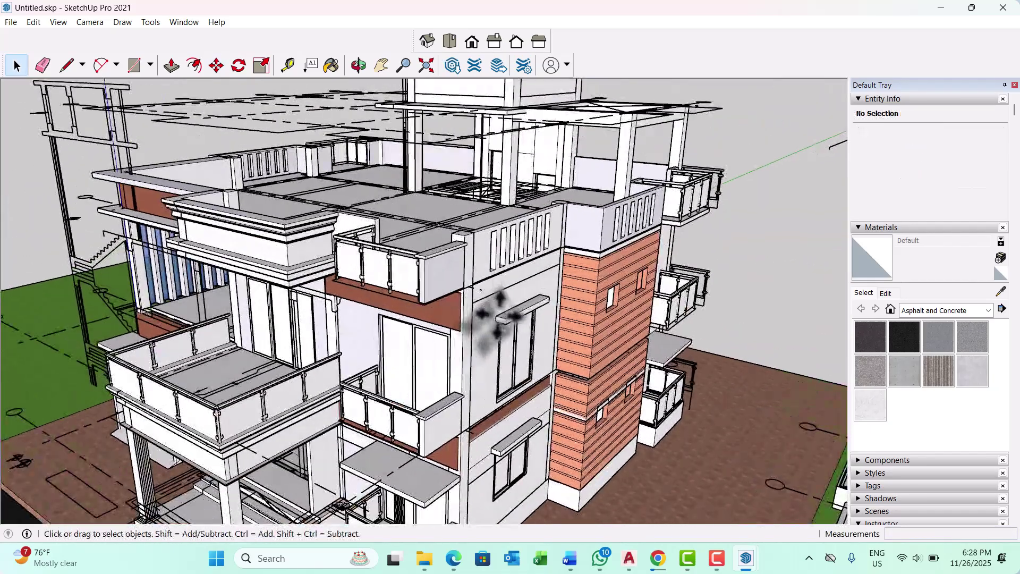
pyautogui.moveTo(489, 314); pyautogui.dragTo(447, 285, button='middle')
pyautogui.scroll(8, 446, 287)
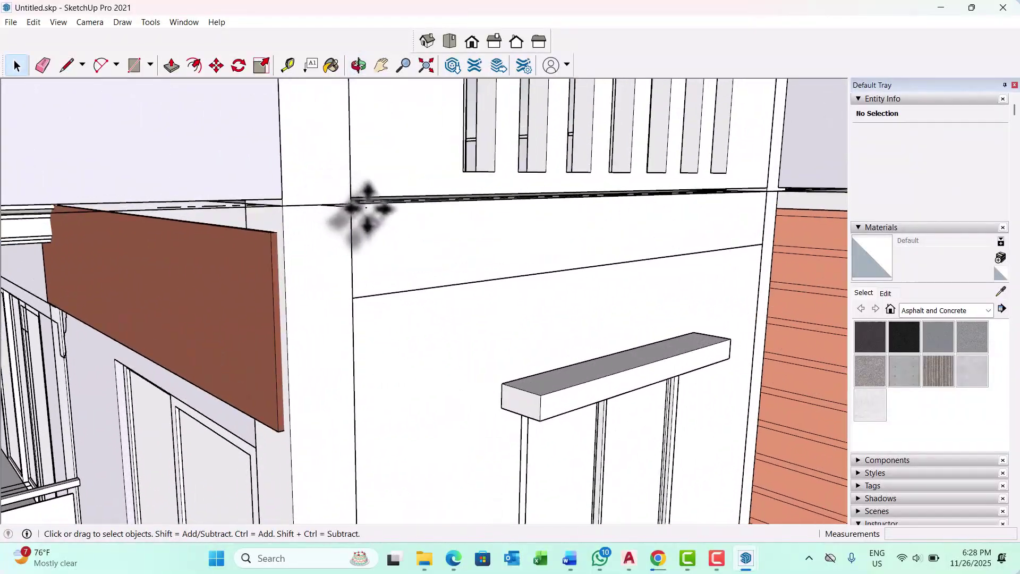
pyautogui.moveTo(367, 208); pyautogui.dragTo(366, 250, button='middle')
pyautogui.click(421, 246)
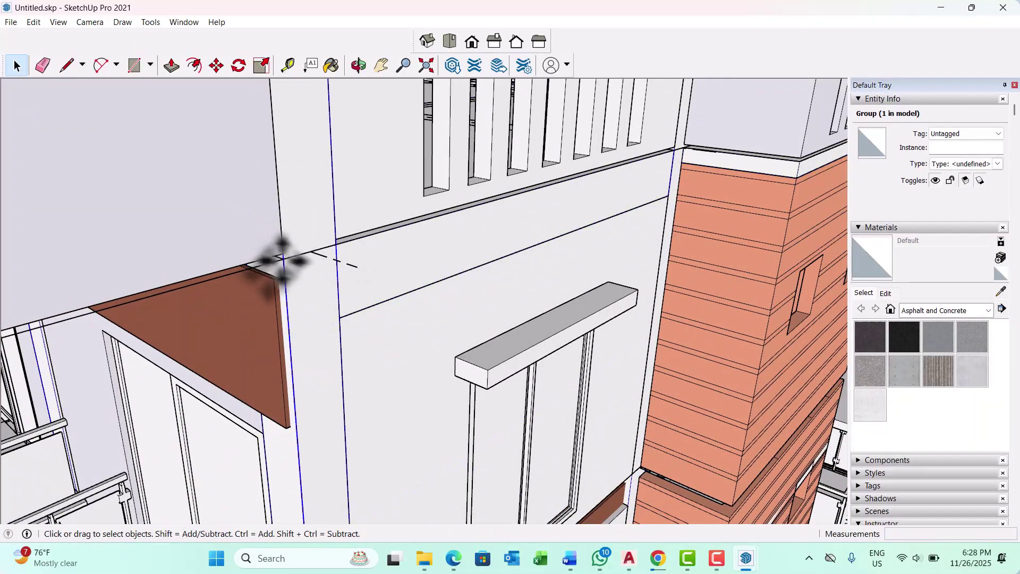
pyautogui.scroll(-5, 388, 273)
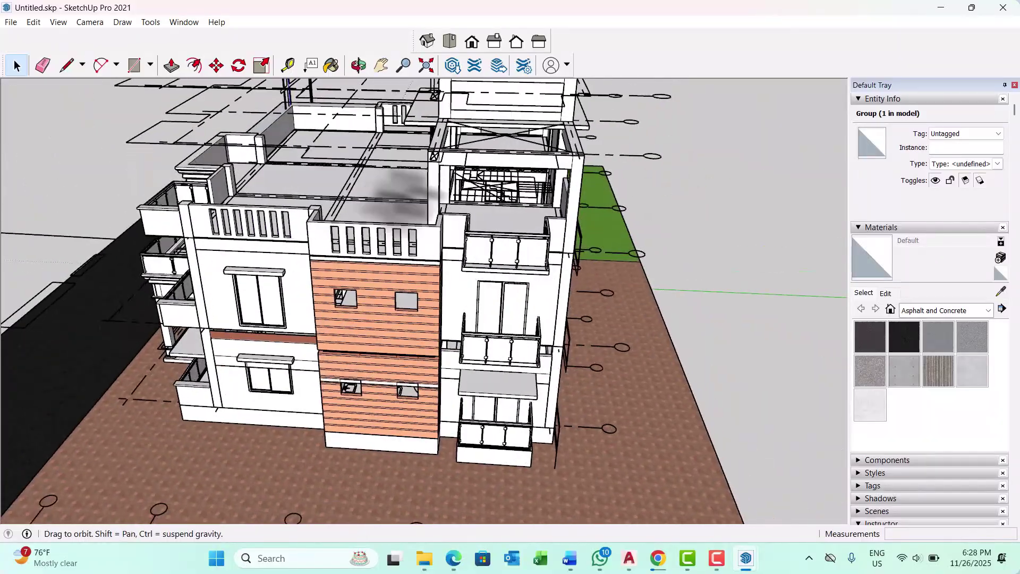
pyautogui.moveTo(406, 192); pyautogui.dragTo(406, 188, button='middle')
pyautogui.click(644, 246)
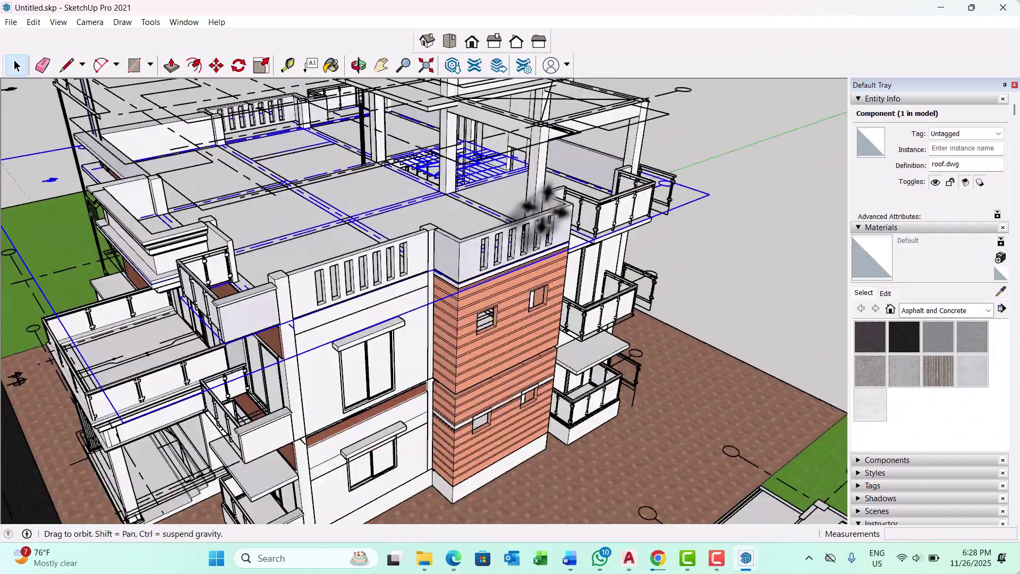
pyautogui.moveTo(544, 210); pyautogui.dragTo(595, 211, button='middle')
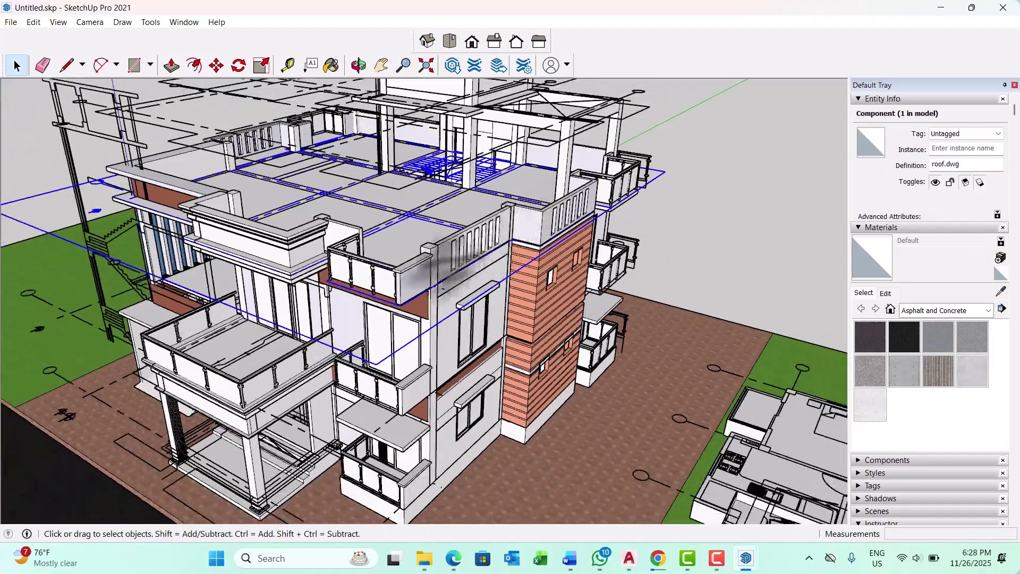
pyautogui.scroll(8, 414, 284)
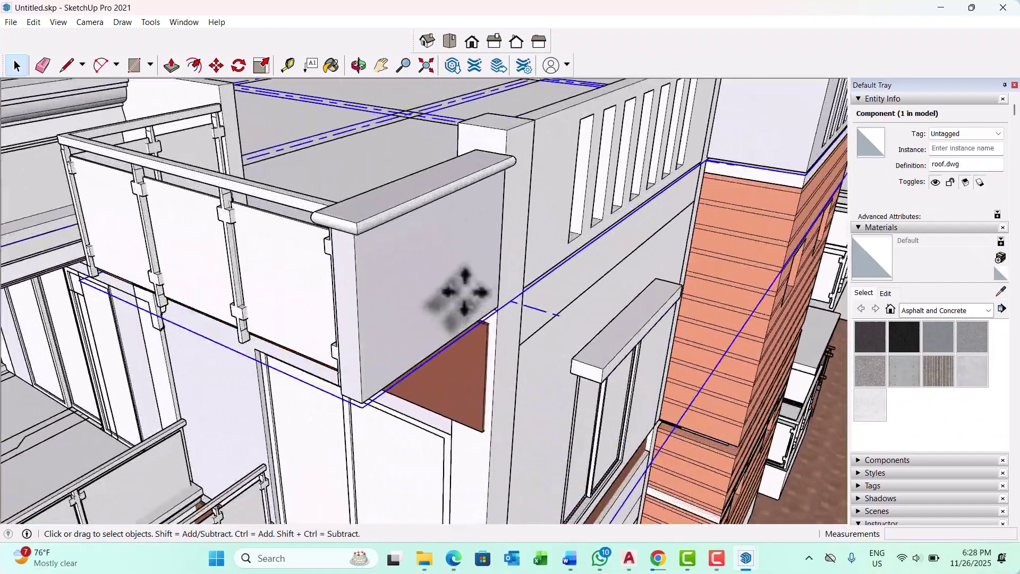
pyautogui.moveTo(462, 292); pyautogui.dragTo(432, 336, button='middle')
pyautogui.scroll(3, 478, 282)
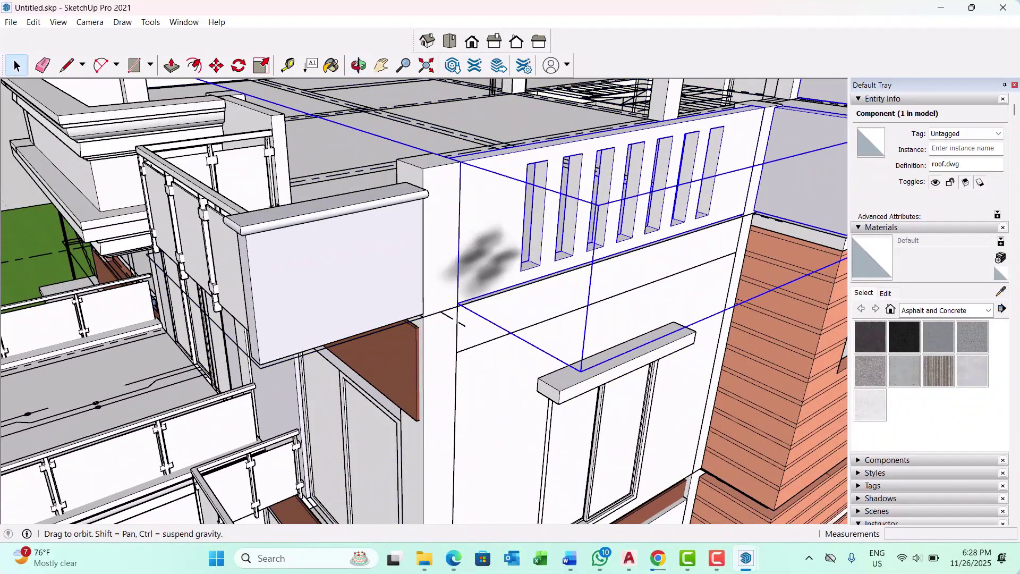
# Push/pull the bottom face of the slotted parapet panel down 1" to the wall below, inside its group
pyautogui.moveTo(482, 260); pyautogui.dragTo(342, 281, button='middle')
pyautogui.scroll(-3, 366, 262)
pyautogui.moveTo(407, 224); pyautogui.dragTo(261, 239, button='middle')
pyautogui.scroll(3, 125, 292)
pyautogui.scroll(2, 104, 348)
pyautogui.scroll(8, 109, 348)
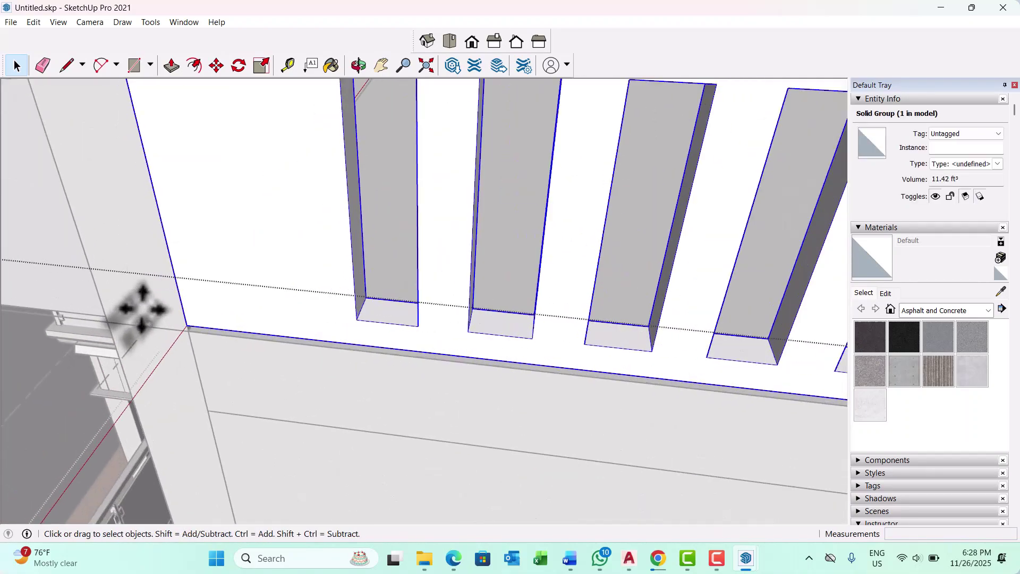
pyautogui.moveTo(177, 329); pyautogui.dragTo(291, 167, button='middle')
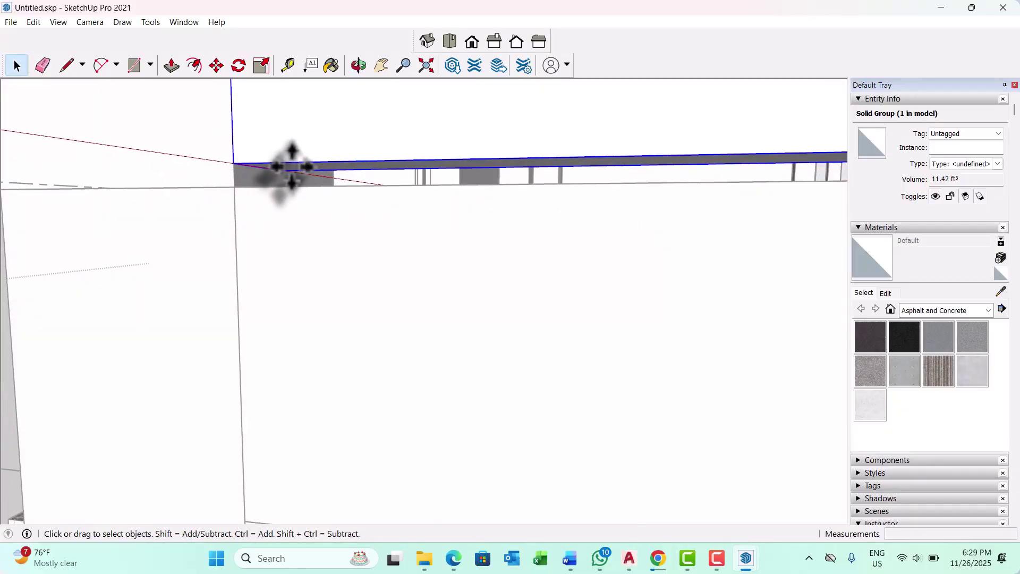
pyautogui.tripleClick(292, 166)
pyautogui.press('p')
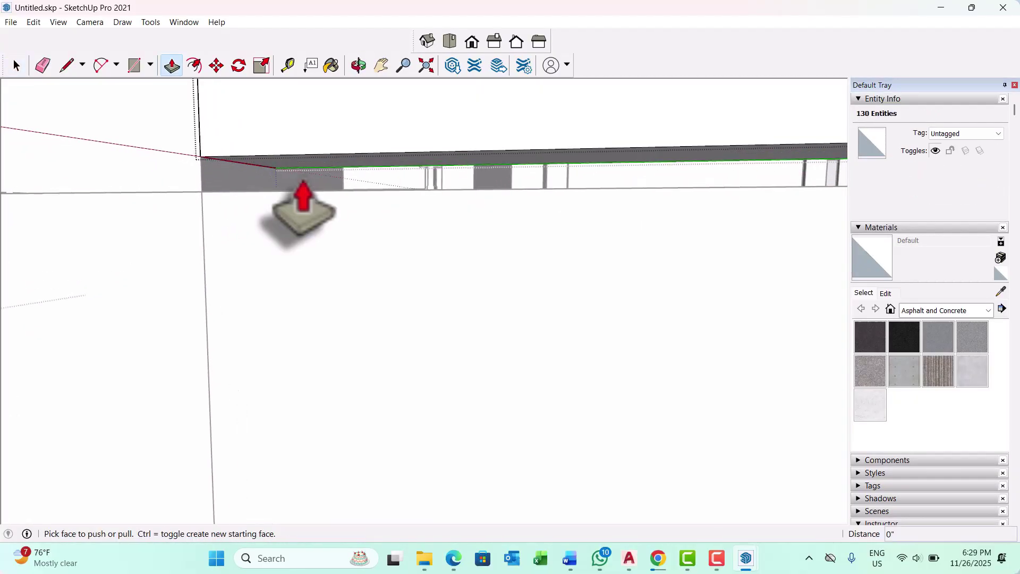
pyautogui.moveTo(311, 165); pyautogui.dragTo(225, 192)
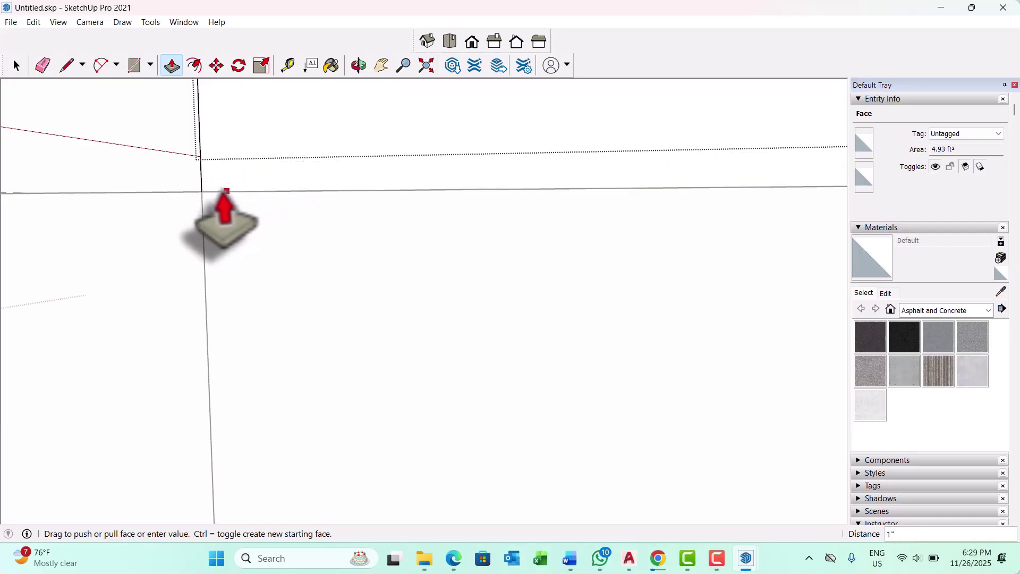
pyautogui.click(204, 192)
pyautogui.scroll(-1, 316, 297)
pyautogui.press('space')
pyautogui.click(329, 300)
pyautogui.scroll(-10, 357, 327)
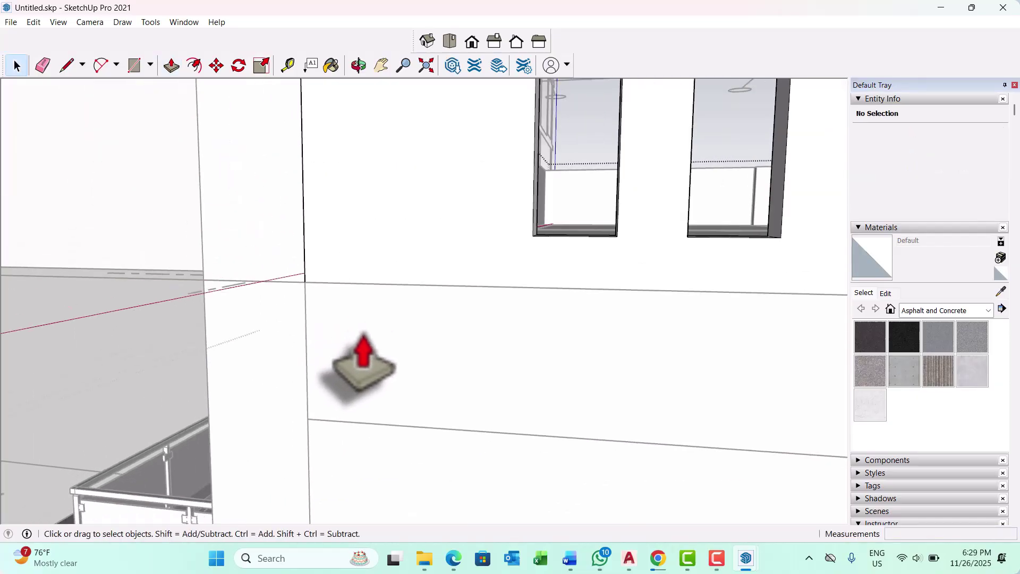
pyautogui.scroll(-3, 359, 329)
# Examine the slotted roof parapets, corner column and adjoining side walls from several angles for remaining misalignments
pyautogui.moveTo(519, 308); pyautogui.dragTo(404, 354, button='middle')
pyautogui.scroll(-3, 307, 268)
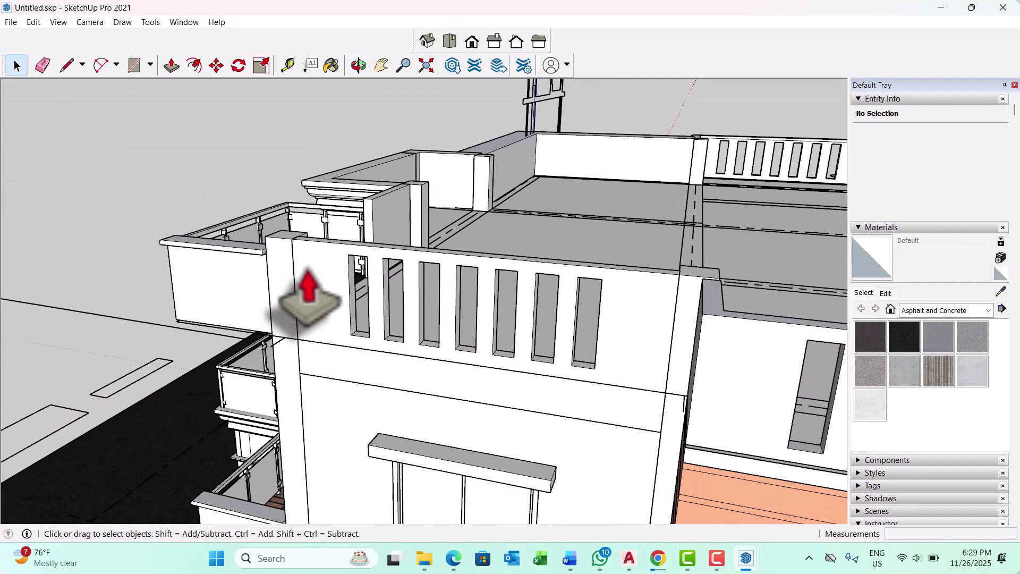
pyautogui.moveTo(616, 350); pyautogui.dragTo(594, 378, button='middle')
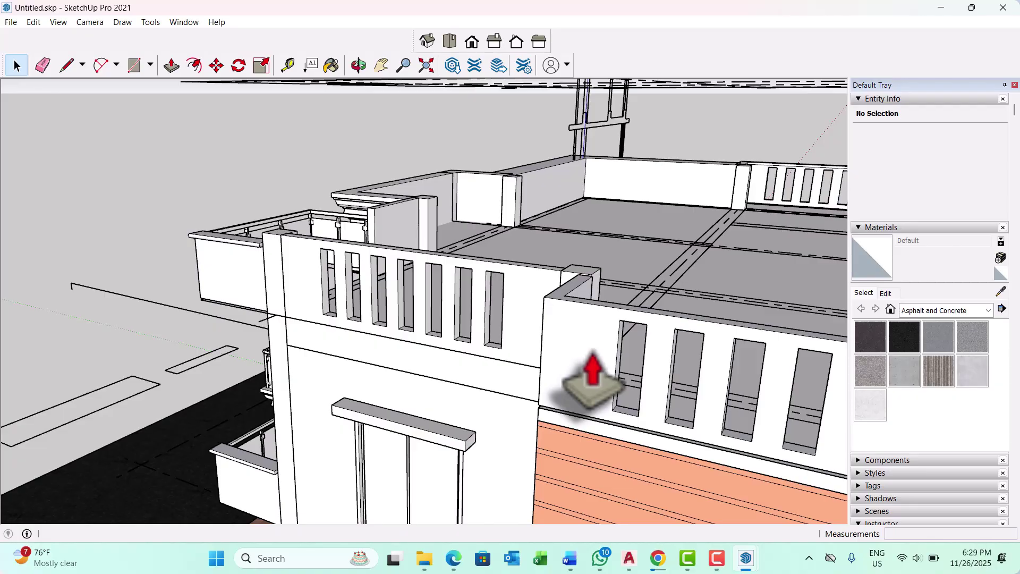
pyautogui.moveTo(629, 557)
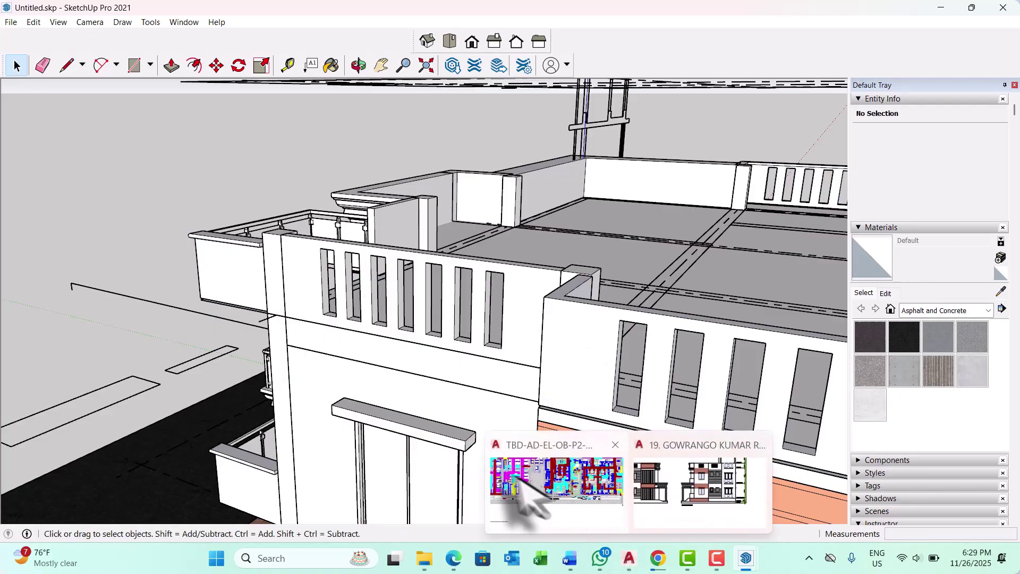
pyautogui.scroll(-2, 423, 456)
pyautogui.scroll(-5, 322, 221)
pyautogui.moveTo(340, 228)
pyautogui.mouseDown(button='middle')
pyautogui.moveTo(426, 292)
pyautogui.moveTo(380, 307)
pyautogui.moveTo(587, 372)
pyautogui.moveTo(684, 271)
pyautogui.mouseUp(button='middle')
pyautogui.scroll(3, 391, 301)
pyautogui.scroll(3, 393, 301)
pyautogui.scroll(3, 686, 265)
pyautogui.scroll(-8, 740, 246)
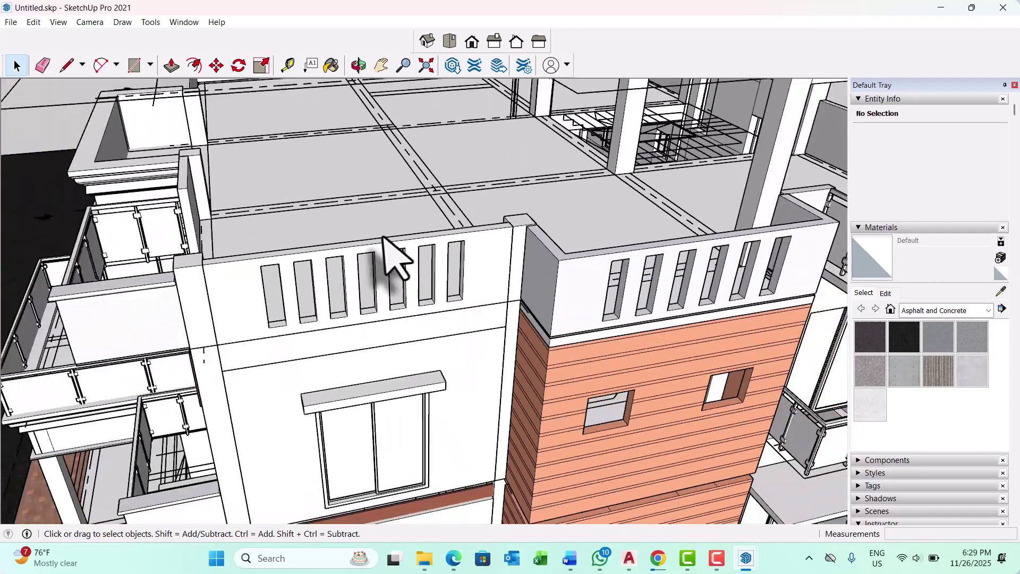
pyautogui.scroll(-5, 395, 251)
pyautogui.moveTo(401, 246)
pyautogui.mouseDown(button='middle')
pyautogui.moveTo(489, 314)
pyautogui.moveTo(564, 269)
pyautogui.moveTo(411, 268)
pyautogui.moveTo(433, 262)
pyautogui.mouseUp(button='middle')
pyautogui.scroll(2, 412, 268)
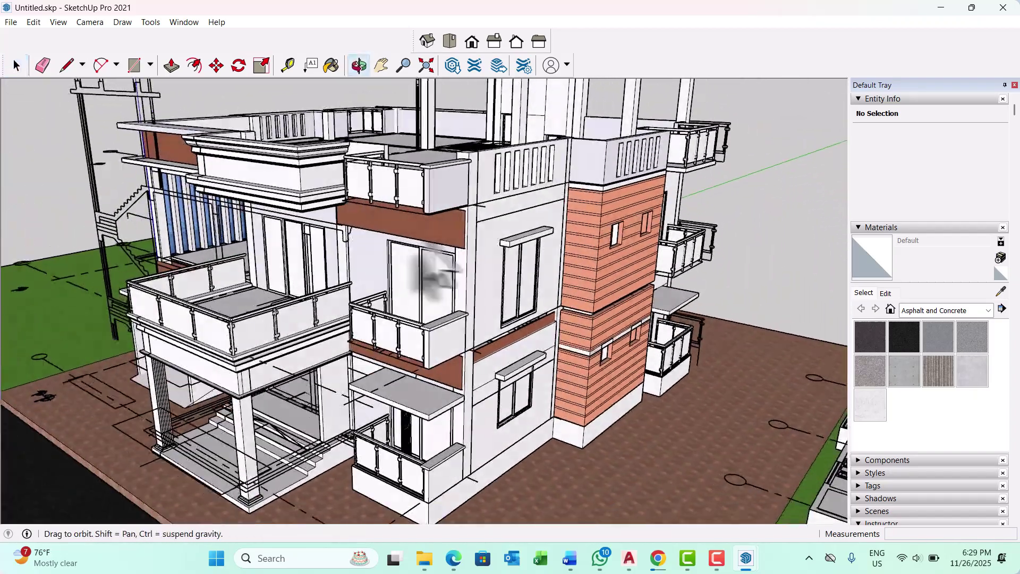
# Check the front cornice above the brown wall band and the facade with the orange cladding and vertical fins
pyautogui.scroll(5, 336, 209)
pyautogui.moveTo(322, 197); pyautogui.dragTo(455, 255, button='middle')
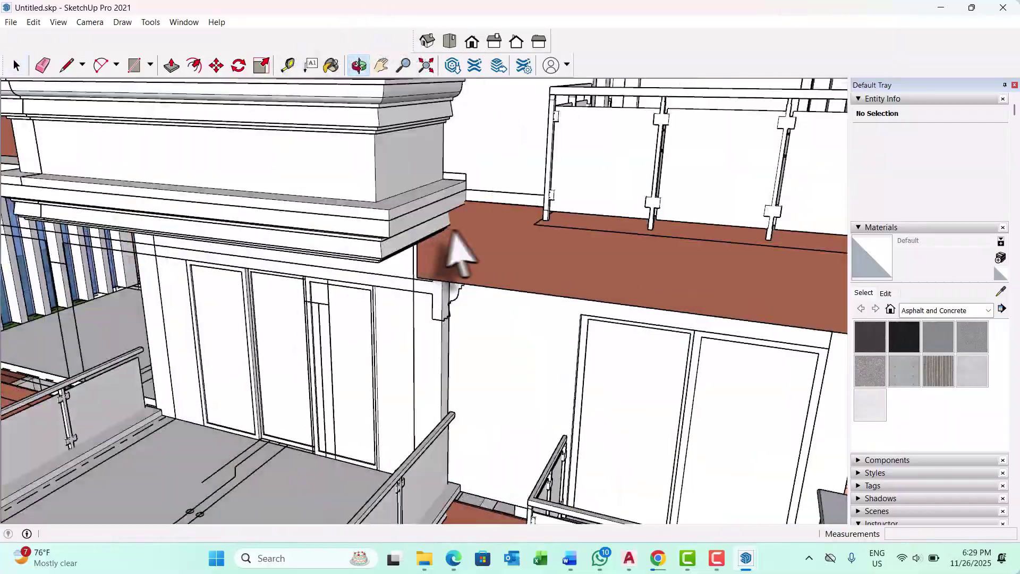
pyautogui.scroll(-5, 472, 262)
pyautogui.scroll(-3, 539, 258)
pyautogui.moveTo(175, 278)
pyautogui.mouseDown(button='middle')
pyautogui.moveTo(417, 291)
pyautogui.moveTo(619, 279)
pyautogui.mouseUp(button='middle')
pyautogui.scroll(-1, 417, 292)
pyautogui.scroll(4, 321, 232)
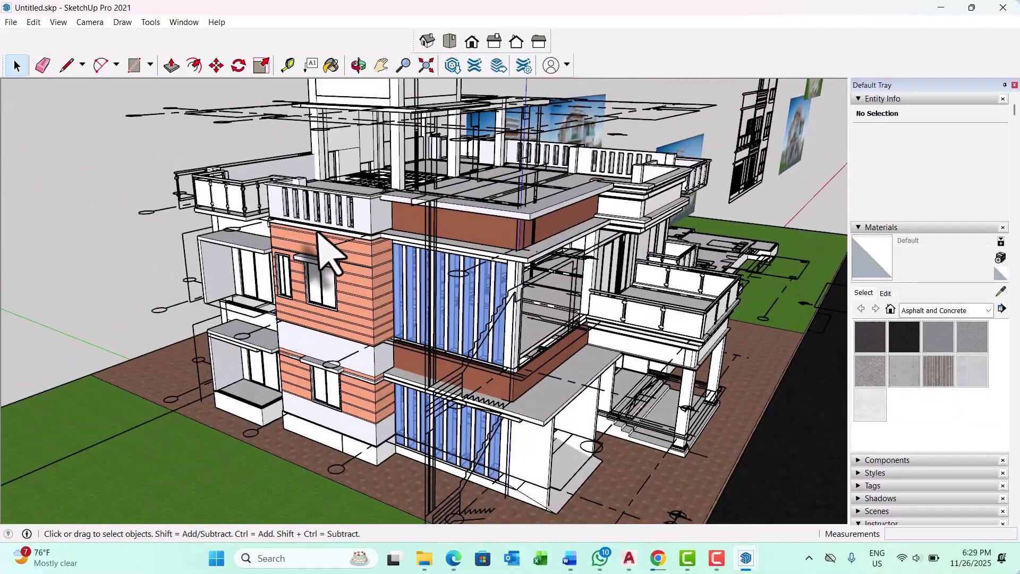
pyautogui.scroll(-1, 391, 255)
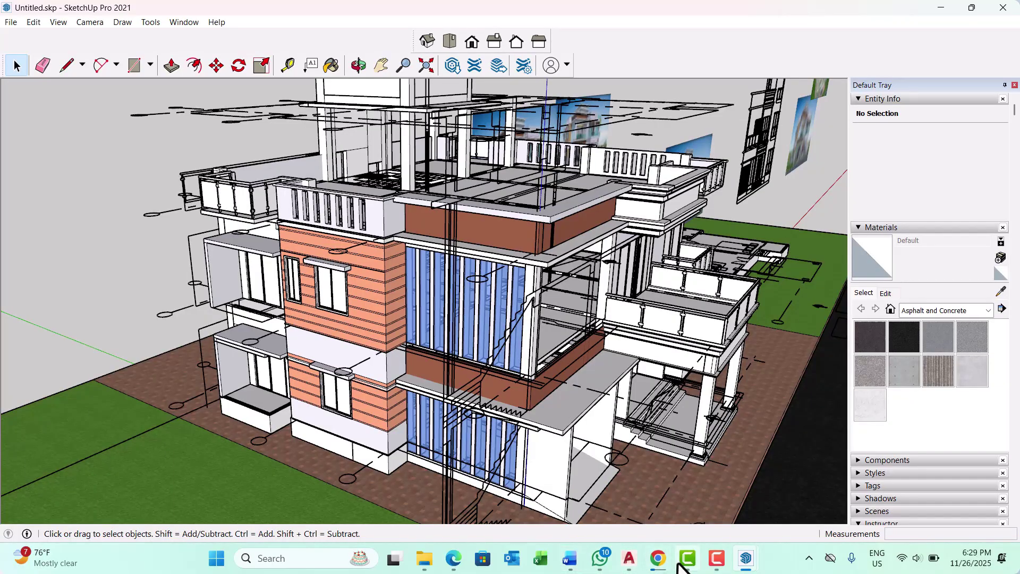
# Study the reference renderings beside the model, focusing on the side facade's parapet, cladding and balconies
pyautogui.scroll(-3, 553, 312)
pyautogui.moveTo(637, 247)
pyautogui.mouseDown(button='middle')
pyautogui.moveTo(421, 285)
pyautogui.moveTo(268, 229)
pyautogui.mouseUp(button='middle')
pyautogui.scroll(-3, 279, 249)
pyautogui.scroll(6, 614, 307)
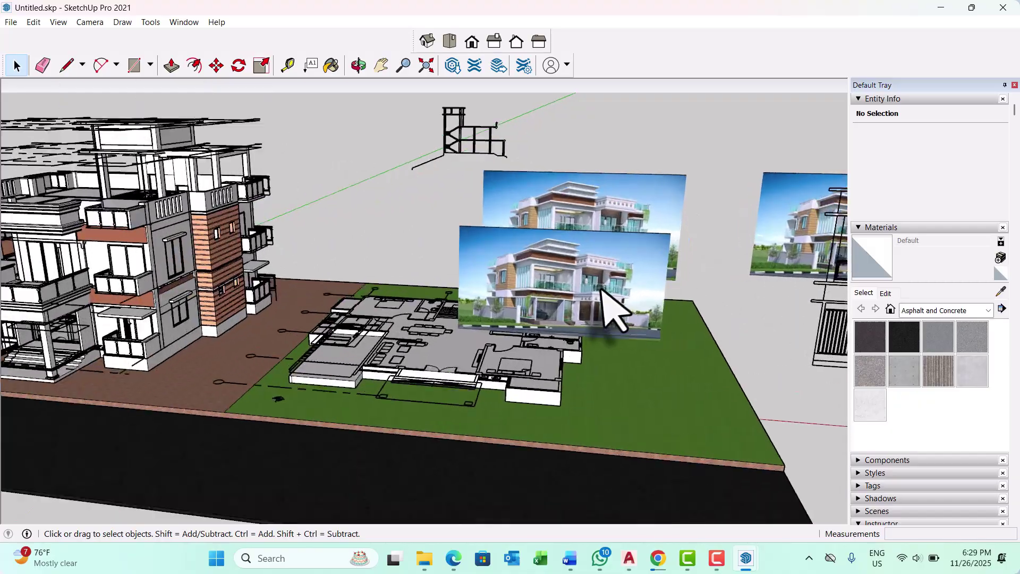
pyautogui.scroll(6, 518, 286)
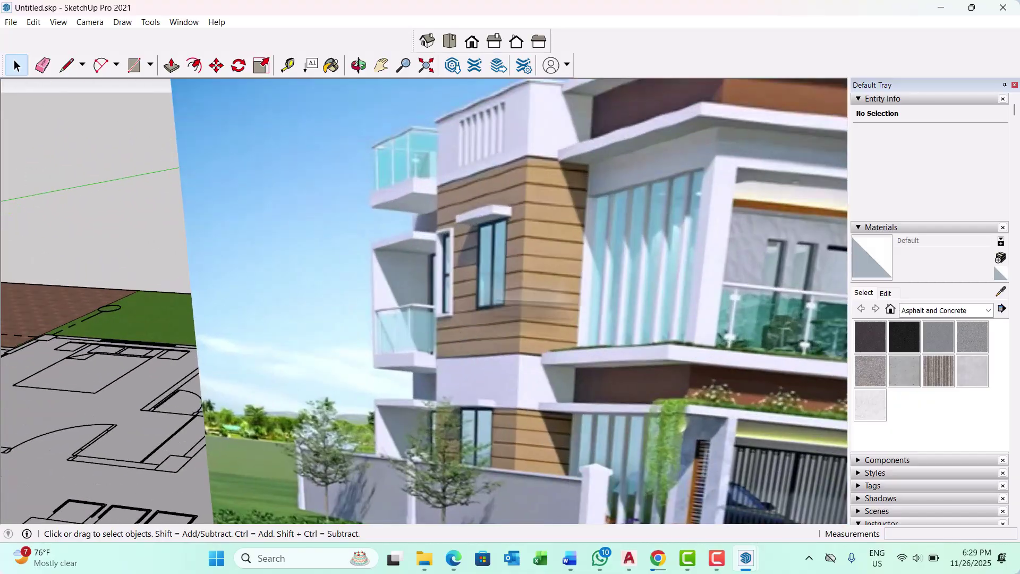
pyautogui.scroll(-6, 518, 289)
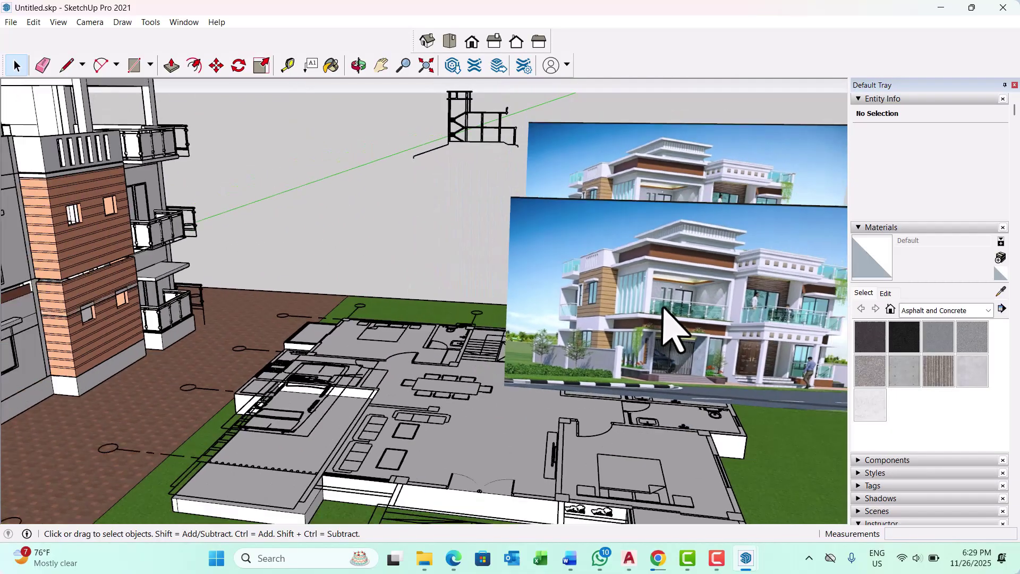
pyautogui.scroll(-4, 558, 296)
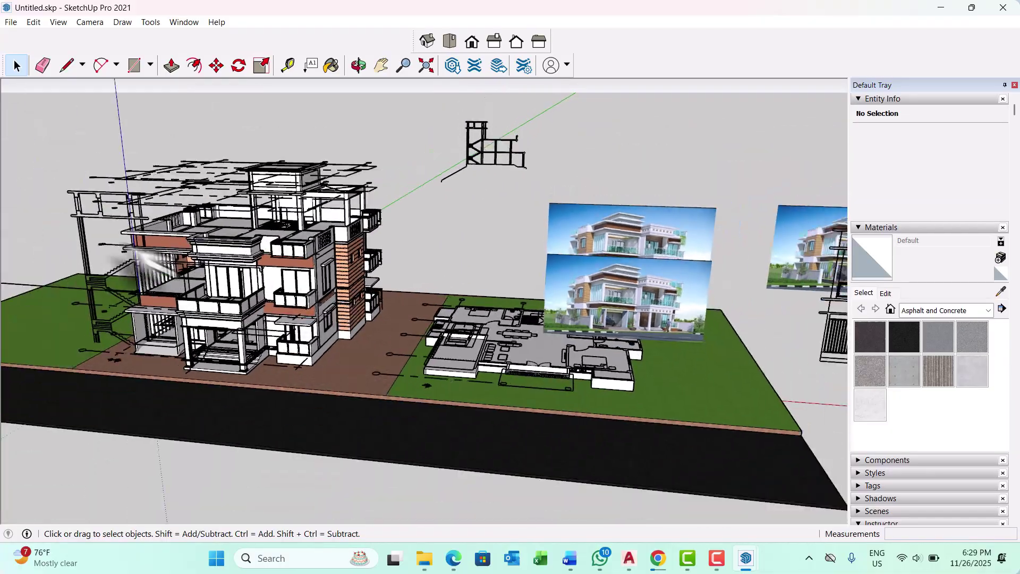
# Hide the imported plan drawings roof.dwg, o.h.w.t.dwg and stair top.dwg above the roof terrace
pyautogui.scroll(7, 135, 255)
pyautogui.scroll(4, 125, 239)
pyautogui.moveTo(360, 296); pyautogui.dragTo(320, 291, button='middle')
pyautogui.scroll(-4, 292, 285)
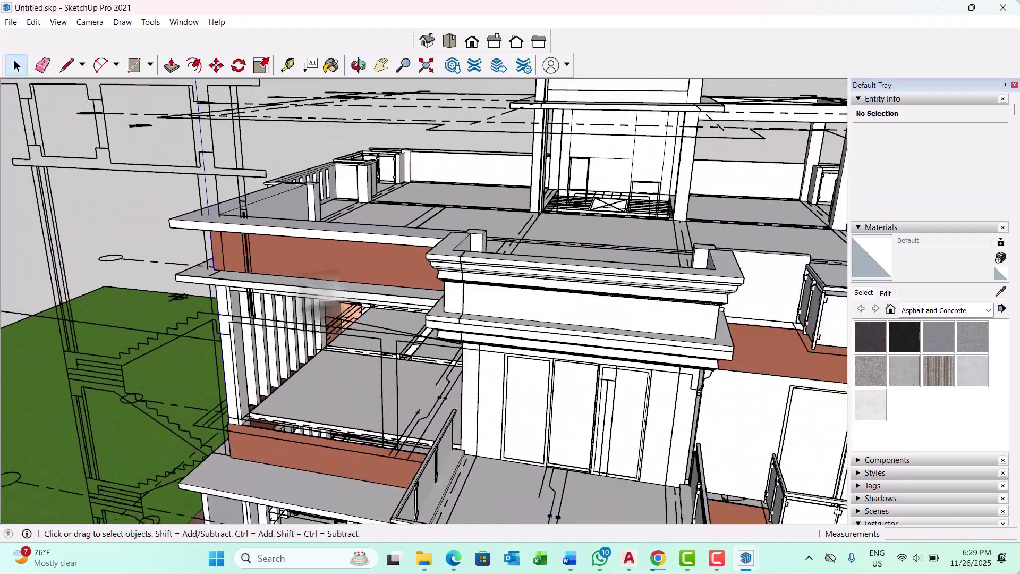
pyautogui.moveTo(451, 199); pyautogui.dragTo(457, 239, button='middle')
pyautogui.scroll(-3, 468, 239)
pyautogui.moveTo(565, 266); pyautogui.dragTo(475, 292, button='middle')
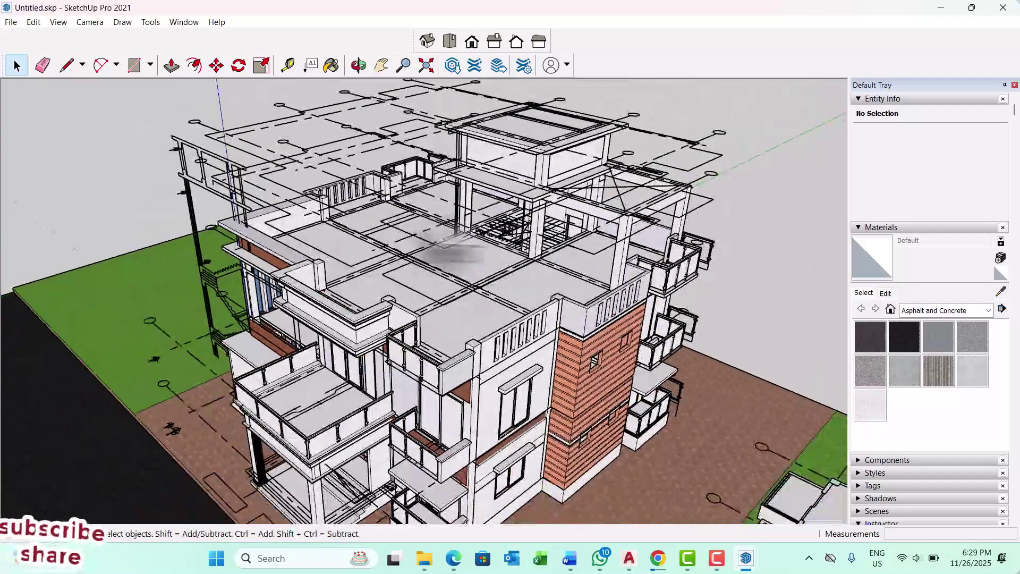
pyautogui.scroll(4, 656, 120)
pyautogui.click(642, 158)
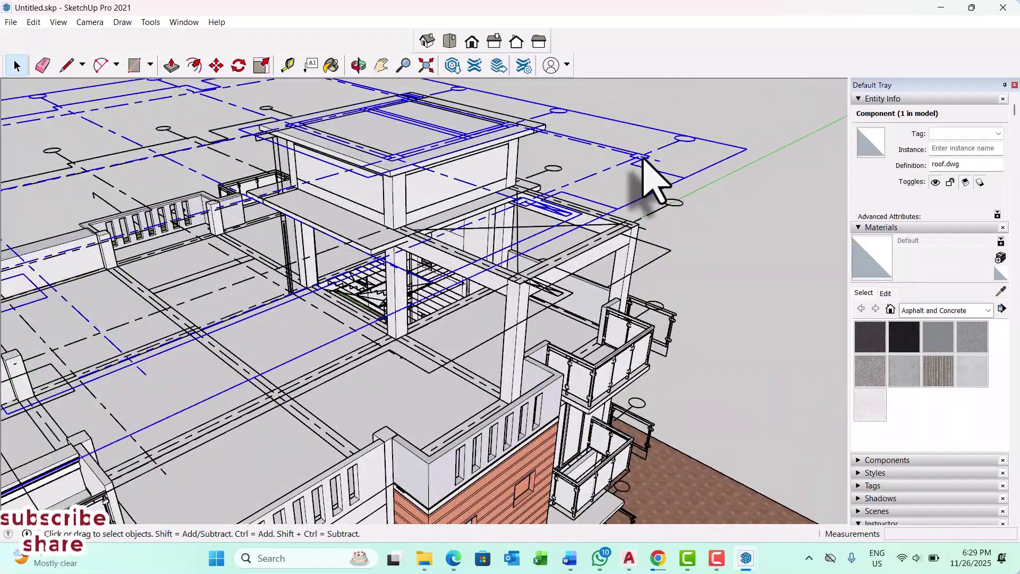
pyautogui.click(674, 194)
pyautogui.scroll(5, 653, 234)
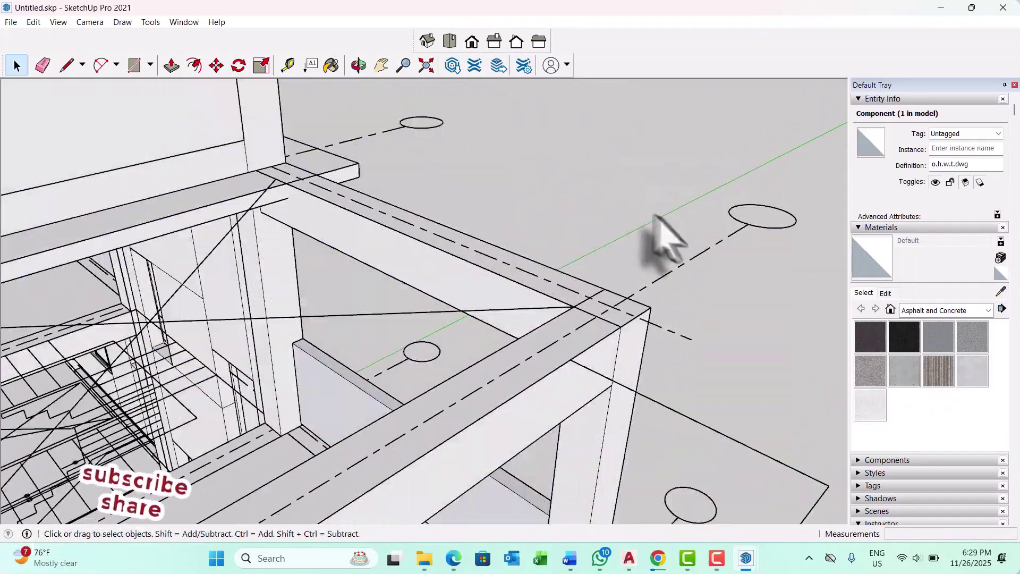
pyautogui.rightClick(718, 245)
pyautogui.click(754, 261)
pyautogui.scroll(-10, 620, 228)
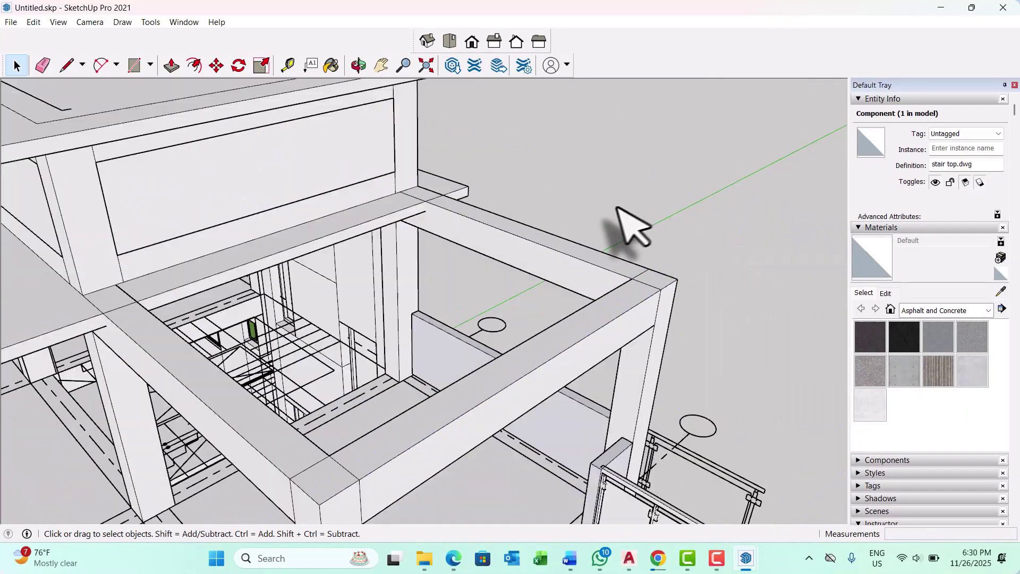
# Hide the imported section drawing running beside the stair room's columns and review the roof terrace
pyautogui.moveTo(583, 250); pyautogui.dragTo(536, 255, button='middle')
pyautogui.scroll(4, 468, 279)
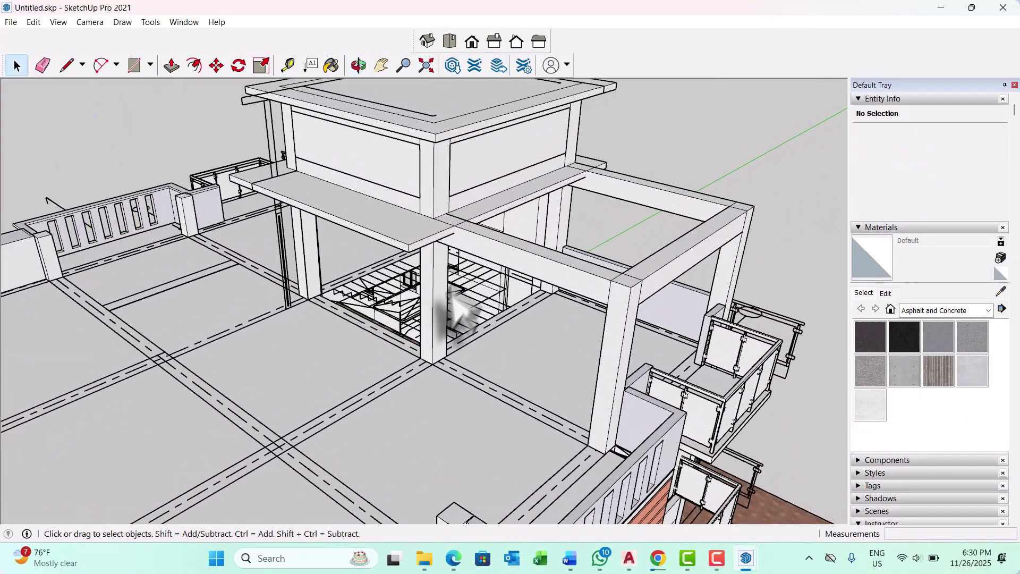
pyautogui.moveTo(448, 292); pyautogui.dragTo(457, 291, button='middle')
pyautogui.scroll(-2, 308, 289)
pyautogui.scroll(4, 314, 292)
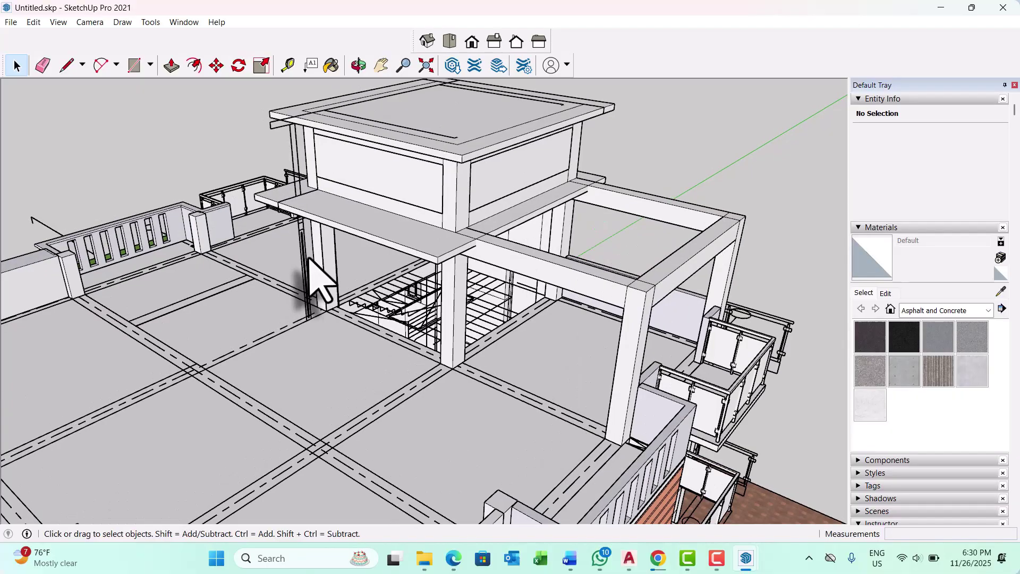
pyautogui.rightClick(301, 255)
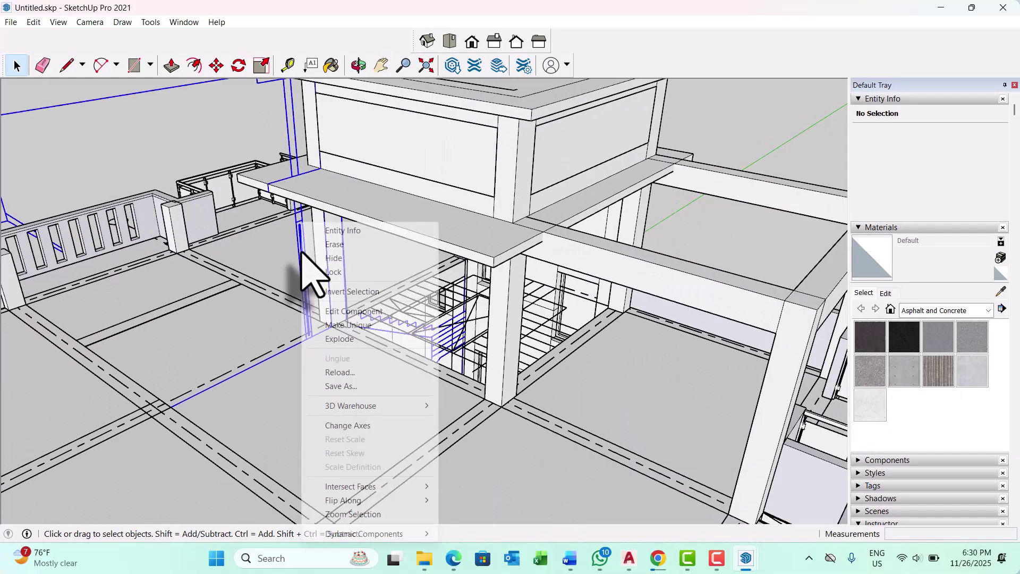
pyautogui.click(336, 260)
pyautogui.scroll(-3, 319, 298)
pyautogui.moveTo(318, 298); pyautogui.dragTo(499, 320, button='middle')
pyautogui.scroll(-1, 499, 320)
pyautogui.moveTo(308, 310); pyautogui.dragTo(546, 330, button='middle')
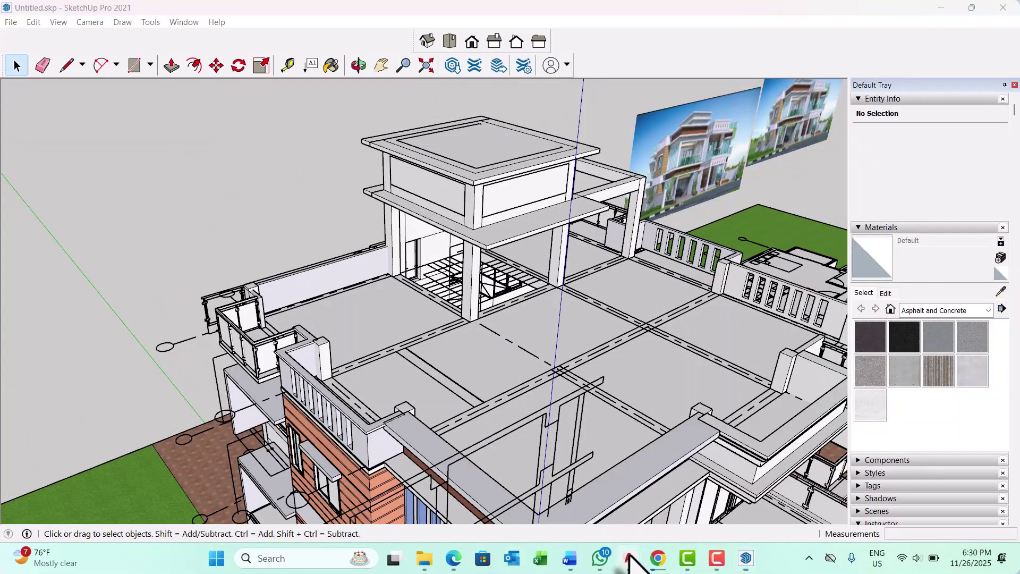
# Switch to the duplex house drawing in AutoCAD and locate the roof layout plan among the floor plans
pyautogui.moveTo(630, 560)
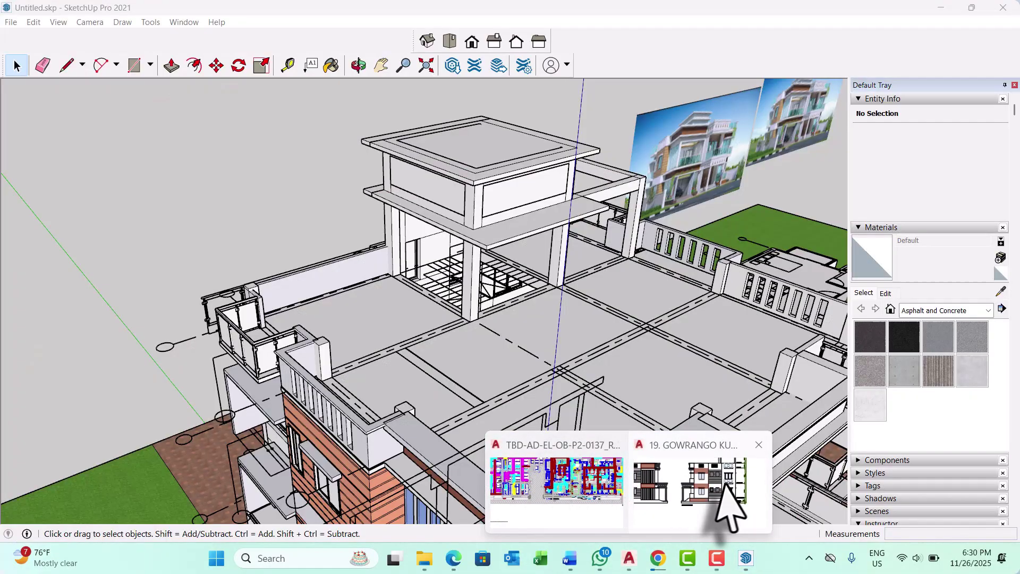
pyautogui.click(696, 505)
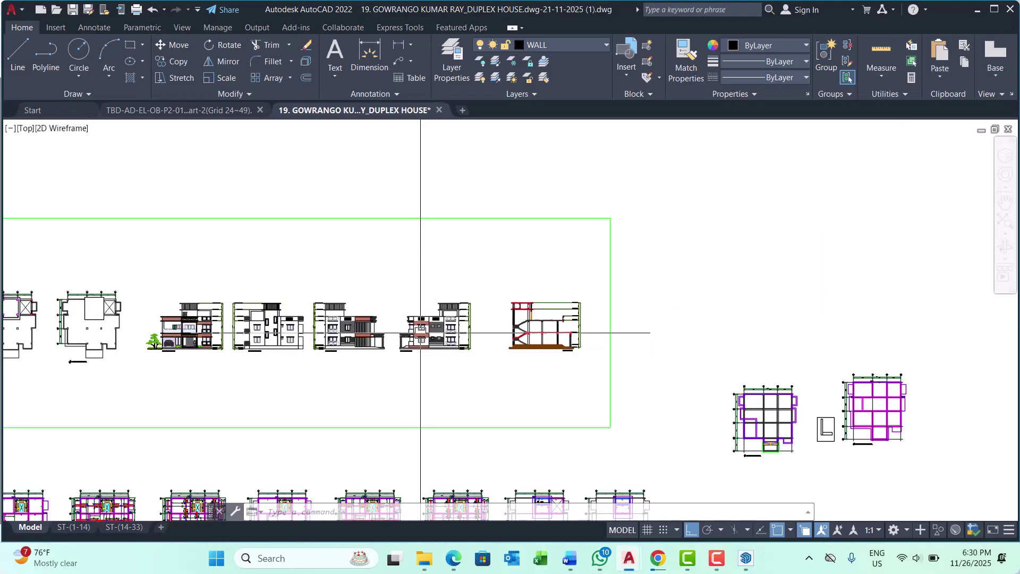
pyautogui.scroll(-3, 420, 333)
pyautogui.scroll(5, 293, 263)
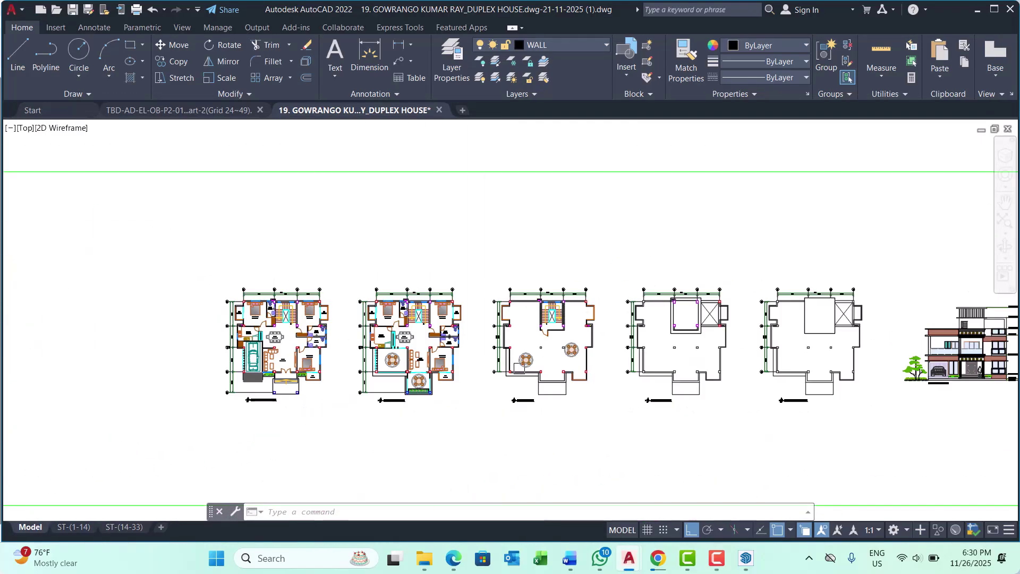
pyautogui.scroll(6, 490, 288)
pyautogui.scroll(-2, 489, 288)
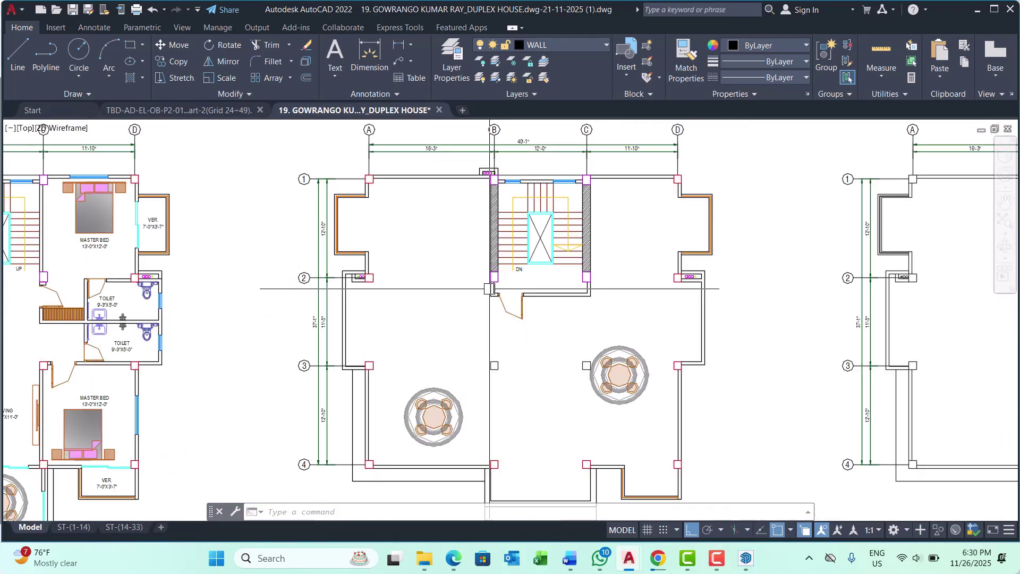
pyautogui.scroll(-3, 489, 289)
pyautogui.scroll(3, 411, 232)
pyautogui.scroll(-4, 372, 215)
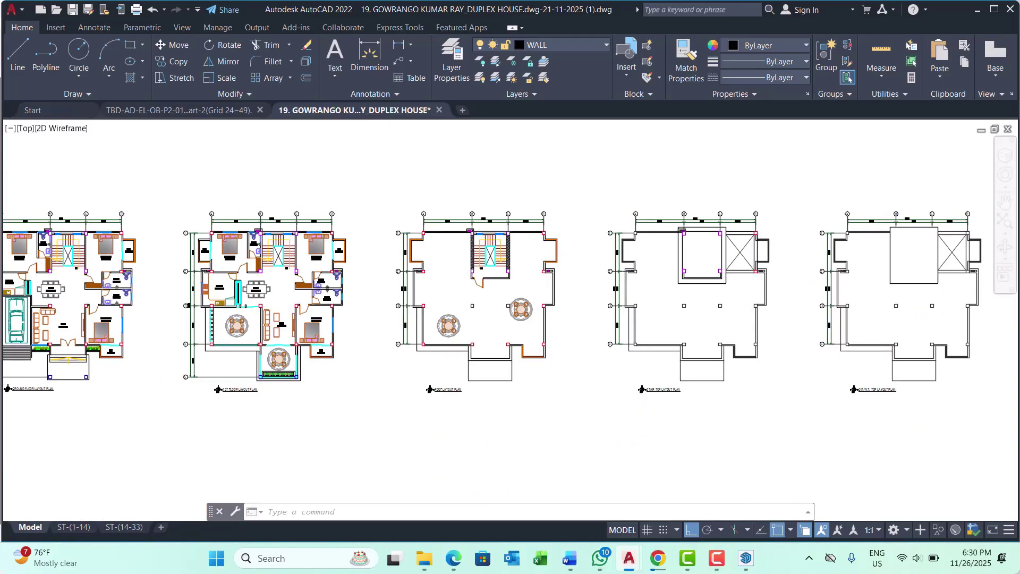
# Start a Write Block with its base point at the lower-left corner of the roof layout plan's A-4 column
pyautogui.write('w')
pyautogui.press('Return')
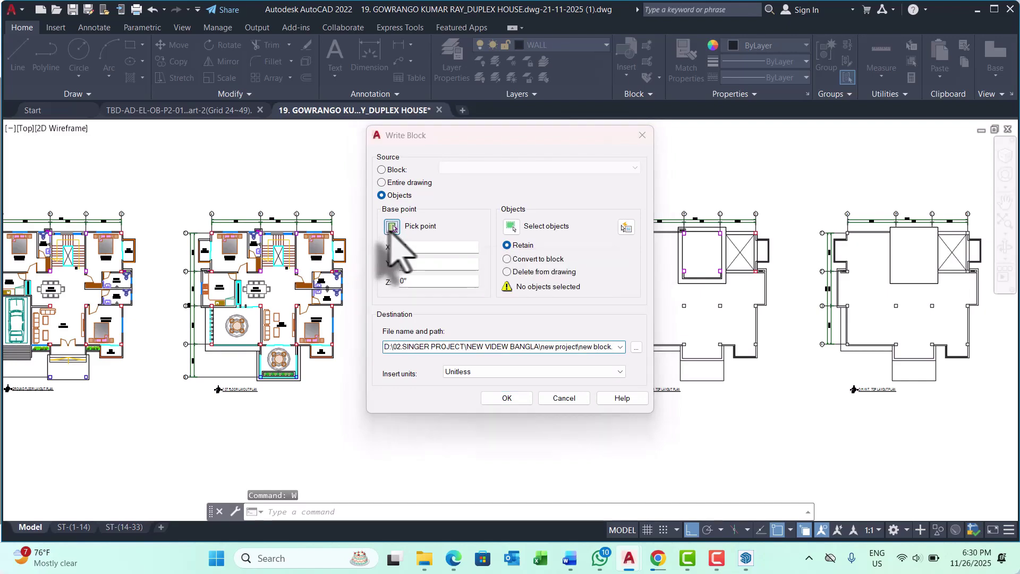
pyautogui.click(392, 227)
pyautogui.scroll(6, 425, 318)
pyautogui.scroll(2, 409, 322)
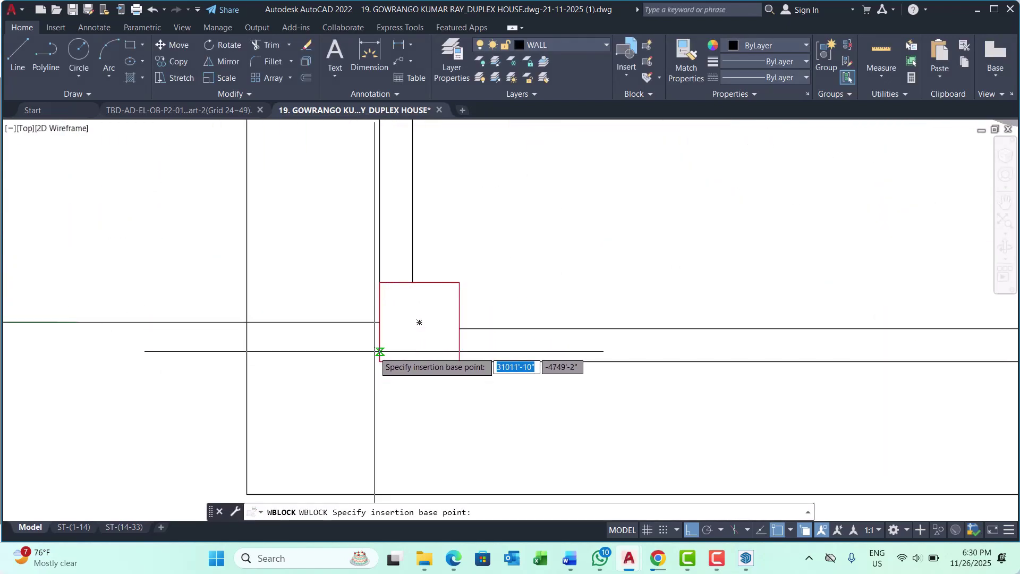
pyautogui.click(379, 358)
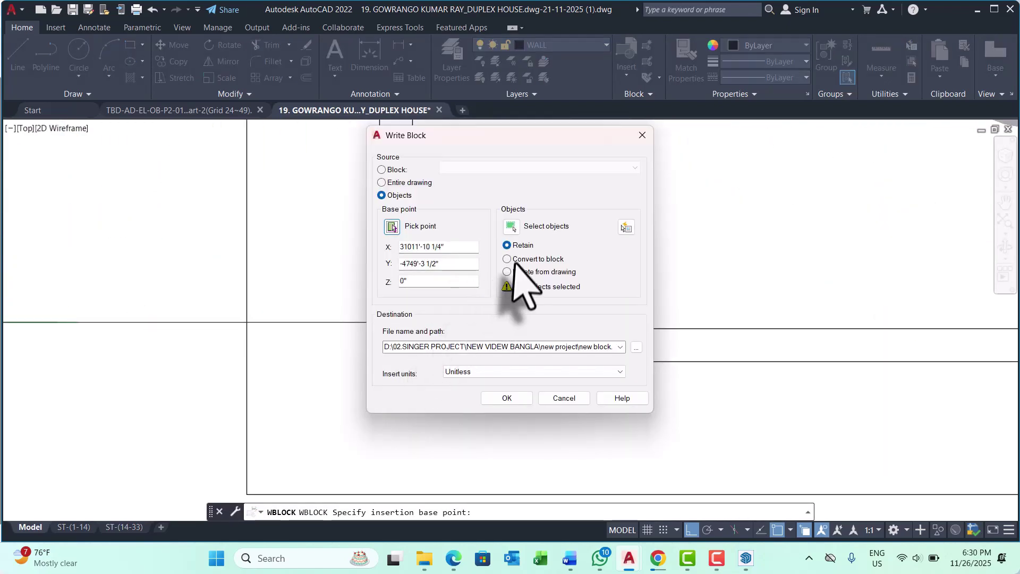
# Choose the complete roof layout plan, including its grid, dimensions and title, as the block's objects
pyautogui.click(511, 228)
pyautogui.scroll(-6, 485, 289)
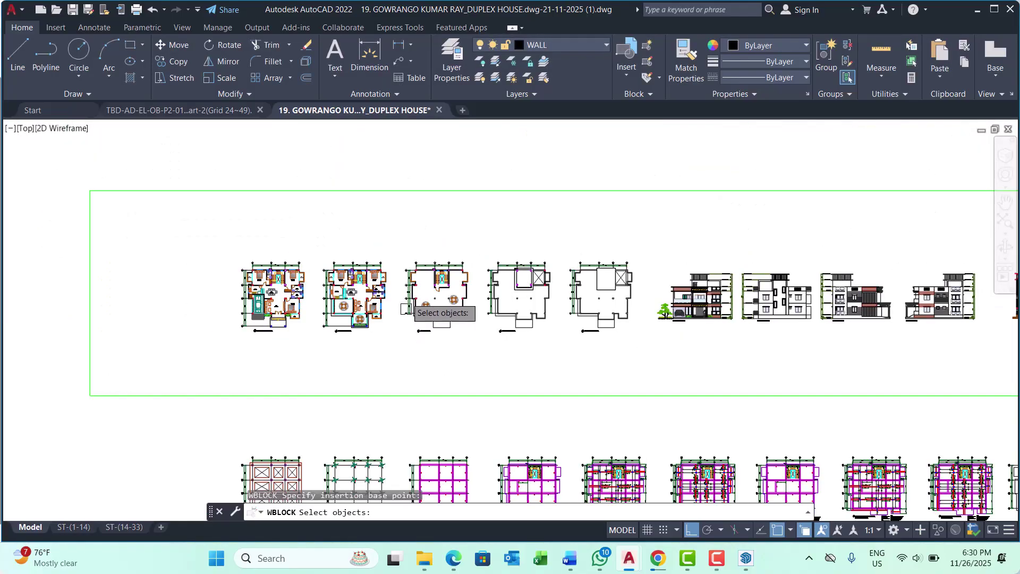
pyautogui.scroll(3, 392, 259)
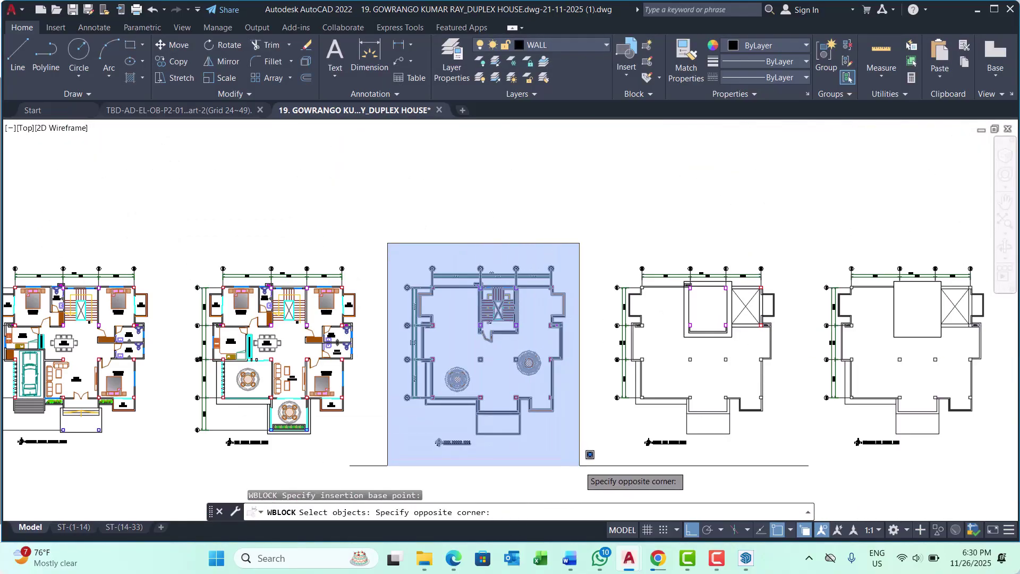
pyautogui.click(593, 467)
pyautogui.press('Return')
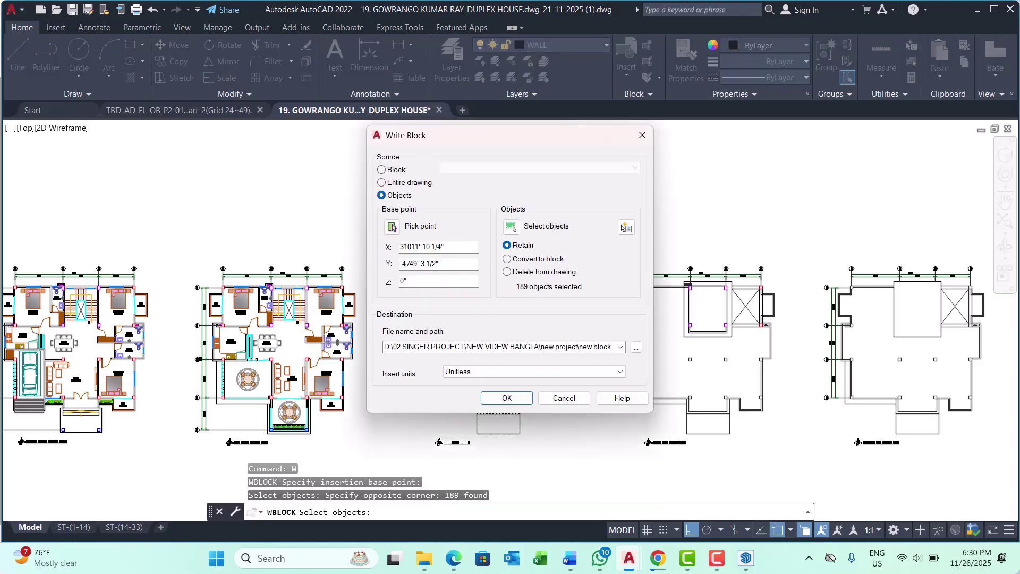
# Write the selected roof plan objects to rrrrrrrrrrrrrr.dwg in the new project folder, with insert units in inches
pyautogui.click(563, 371)
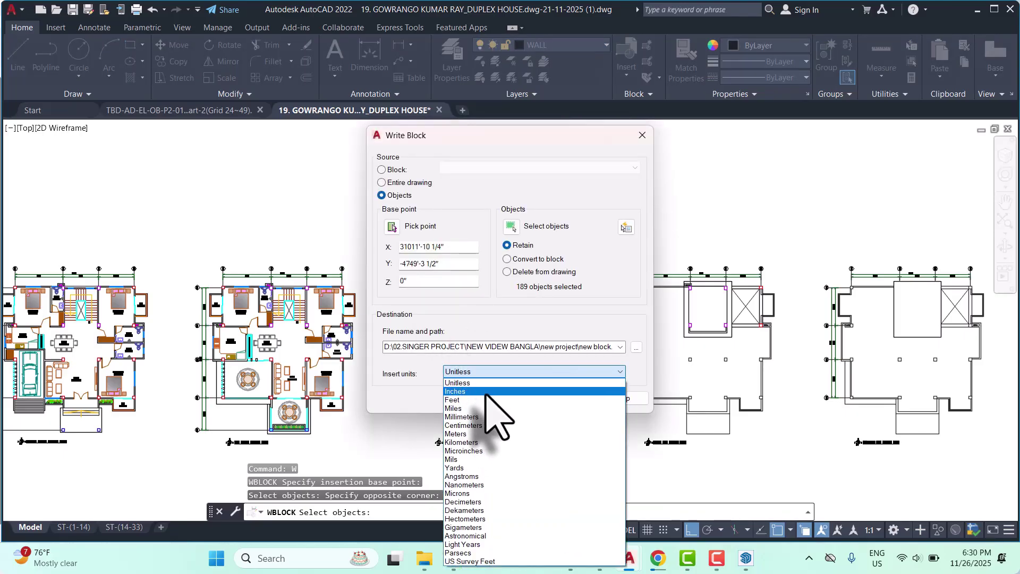
pyautogui.click(493, 391)
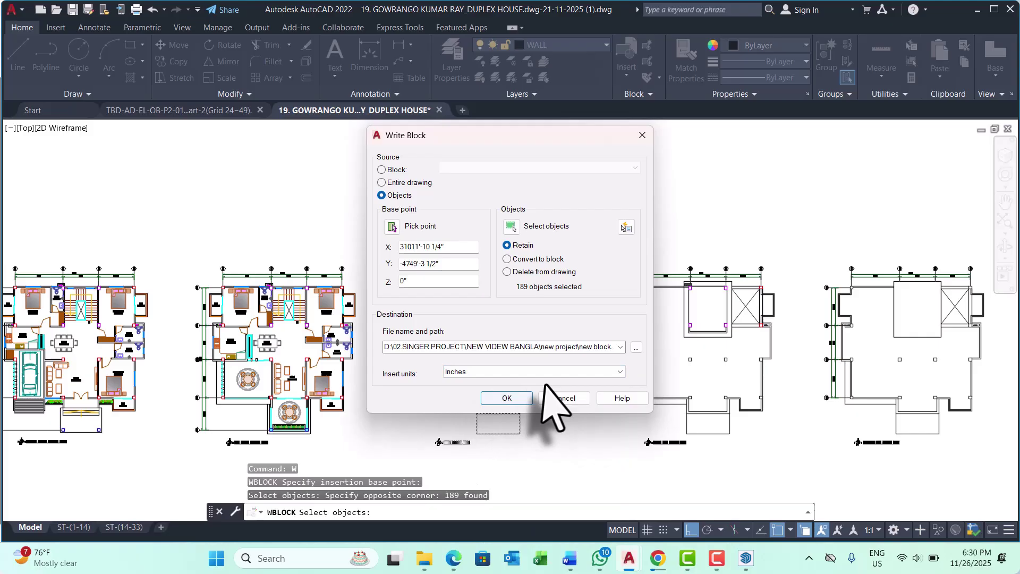
pyautogui.click(636, 347)
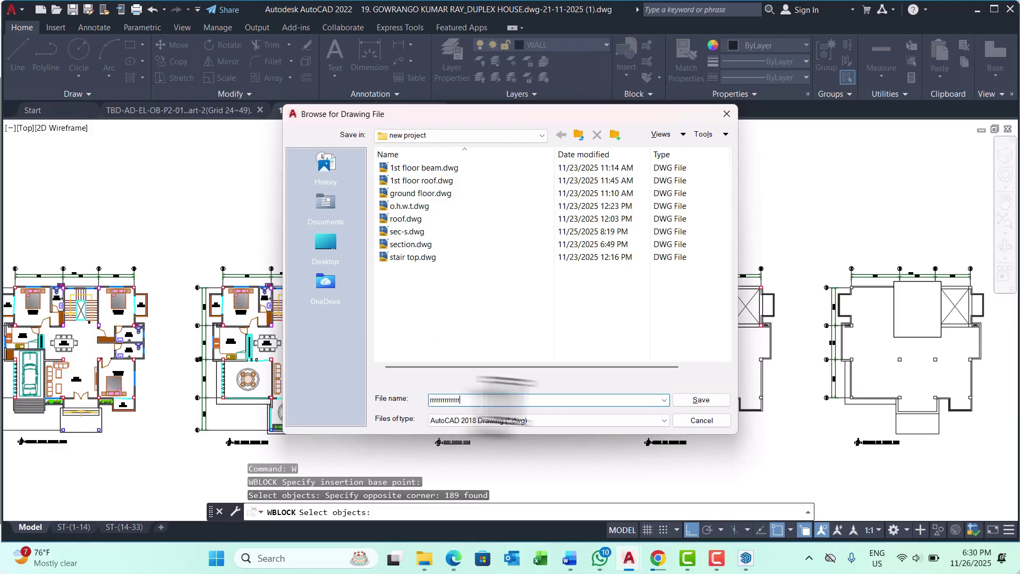
pyautogui.click(691, 400)
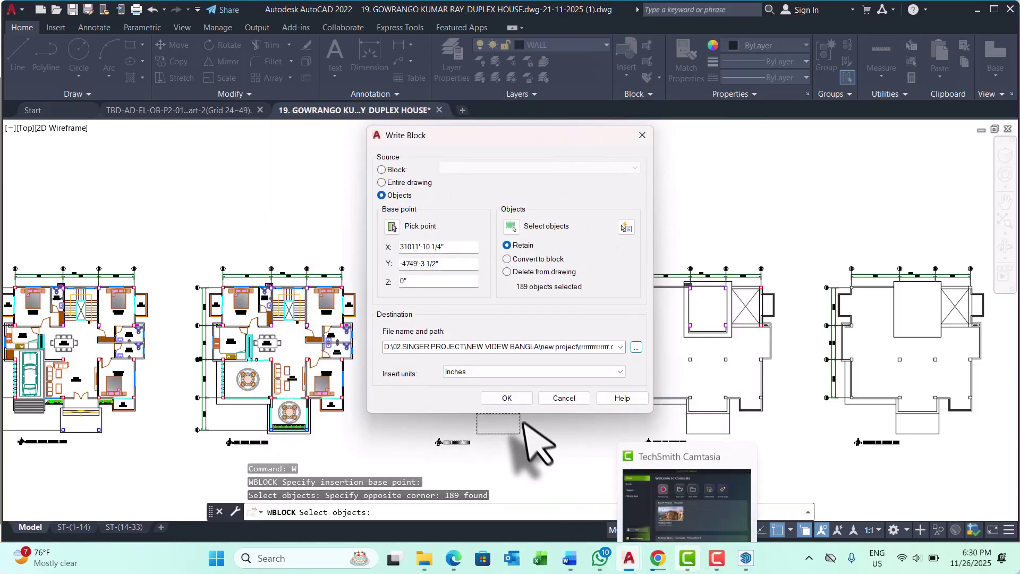
pyautogui.click(517, 393)
# Switch to the building model in SketchUp and import rrrrrrrrrrrrrr.dwg from the new project folder
pyautogui.moveTo(746, 558)
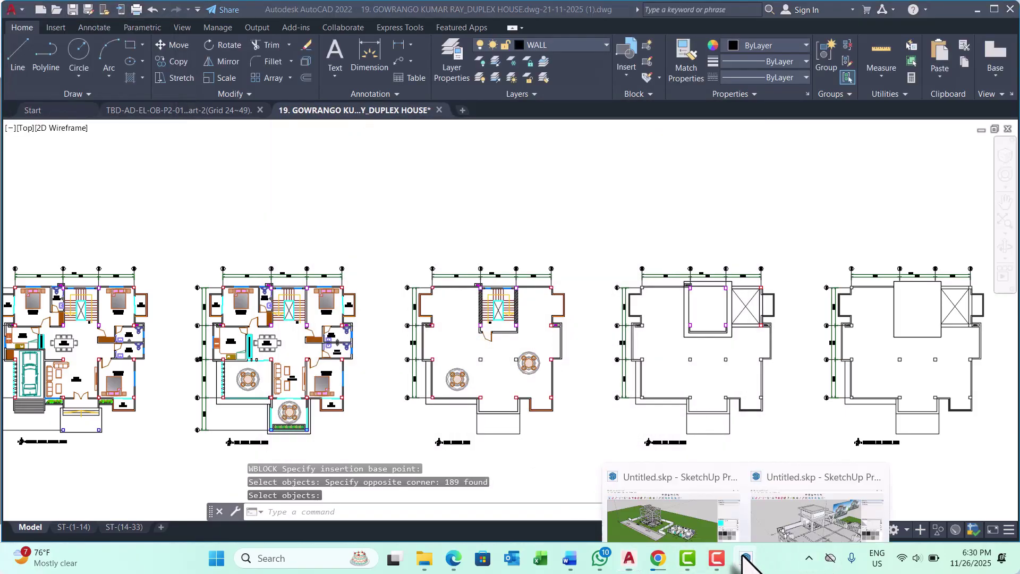
pyautogui.click(778, 517)
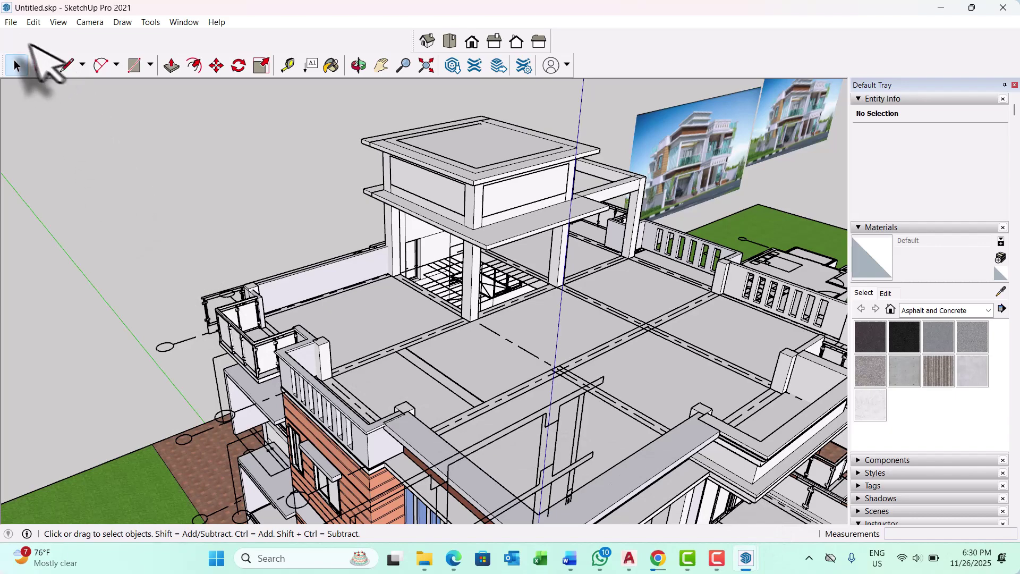
pyautogui.click(11, 22)
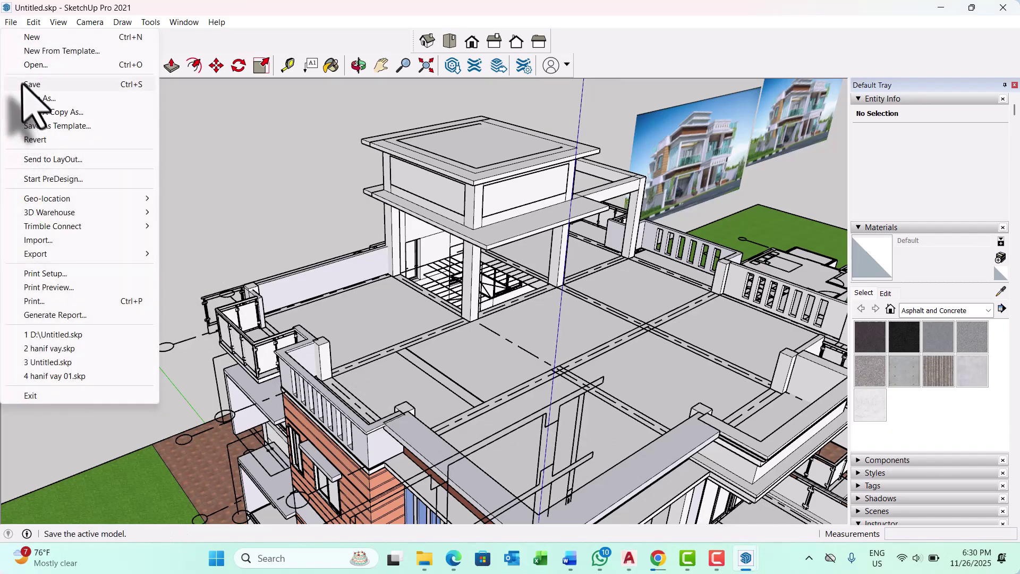
pyautogui.moveTo(34, 24)
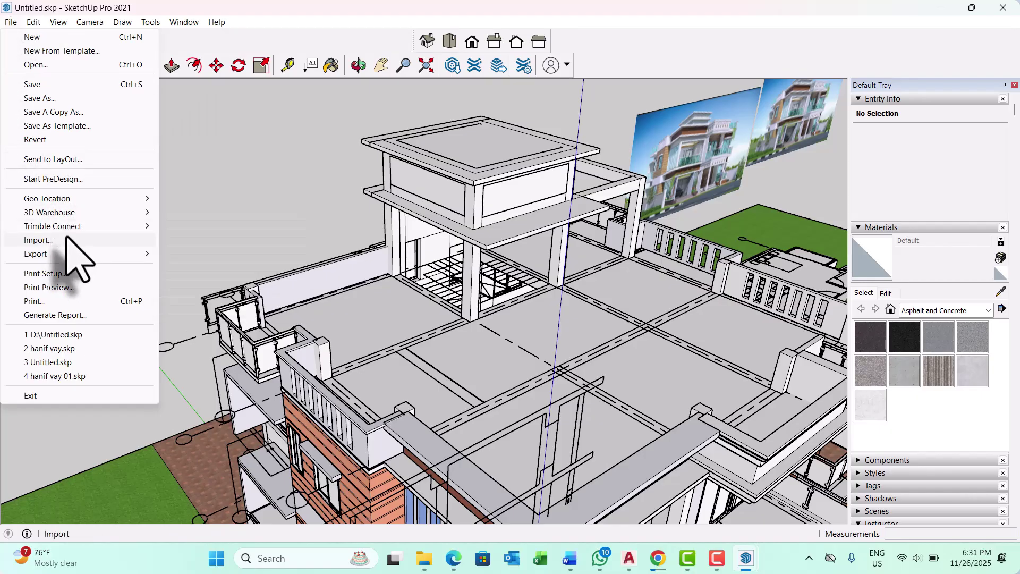
pyautogui.click(68, 239)
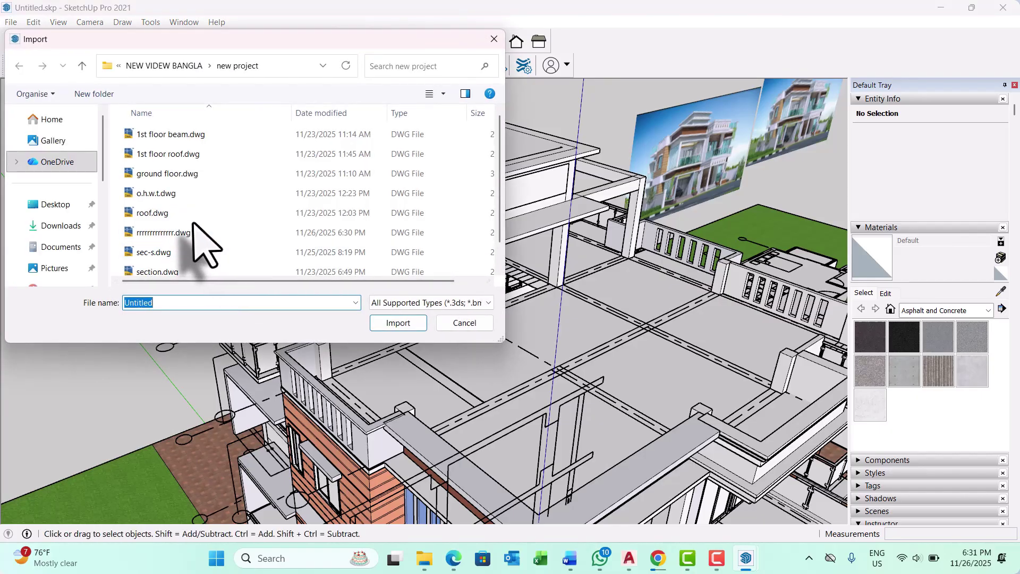
pyautogui.click(194, 233)
pyautogui.click(396, 322)
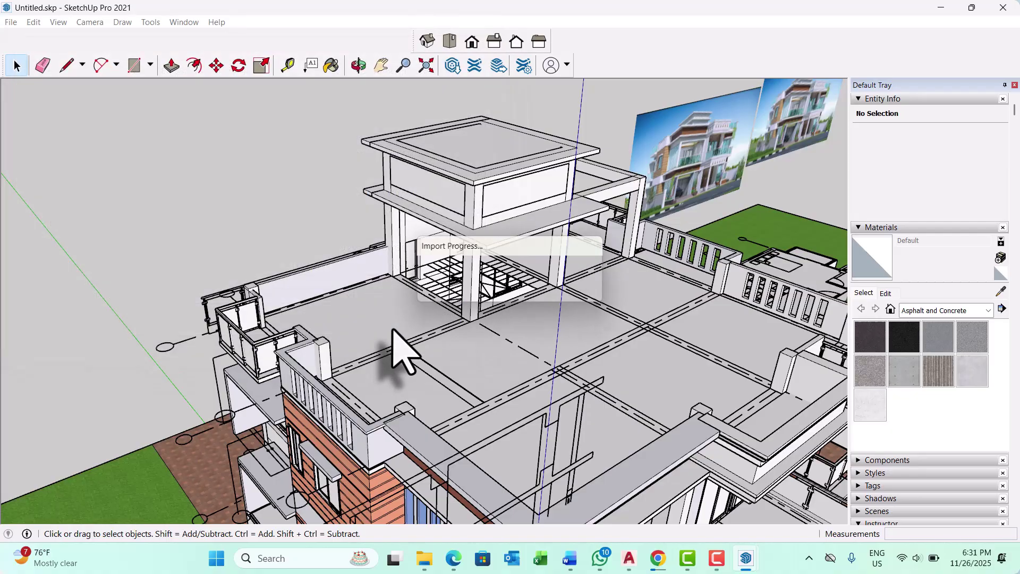
pyautogui.click(575, 376)
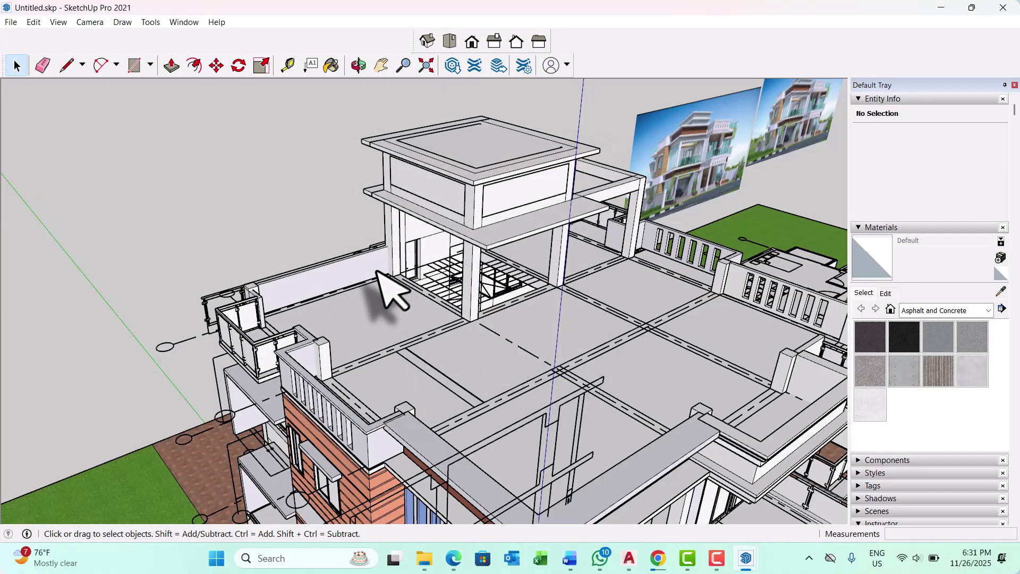
# Search the whole model for the newly imported roof plan, checking the drawing component lying around the building's base
pyautogui.hotkey('shift', 'z')
pyautogui.moveTo(375, 271); pyautogui.dragTo(214, 410, button='middle')
pyautogui.scroll(3, 379, 397)
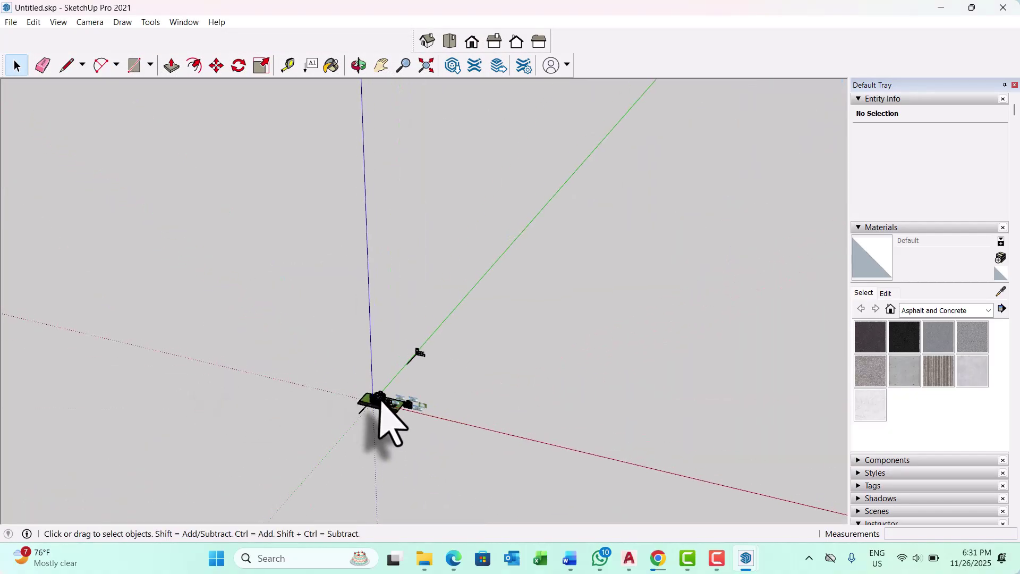
pyautogui.scroll(10, 381, 402)
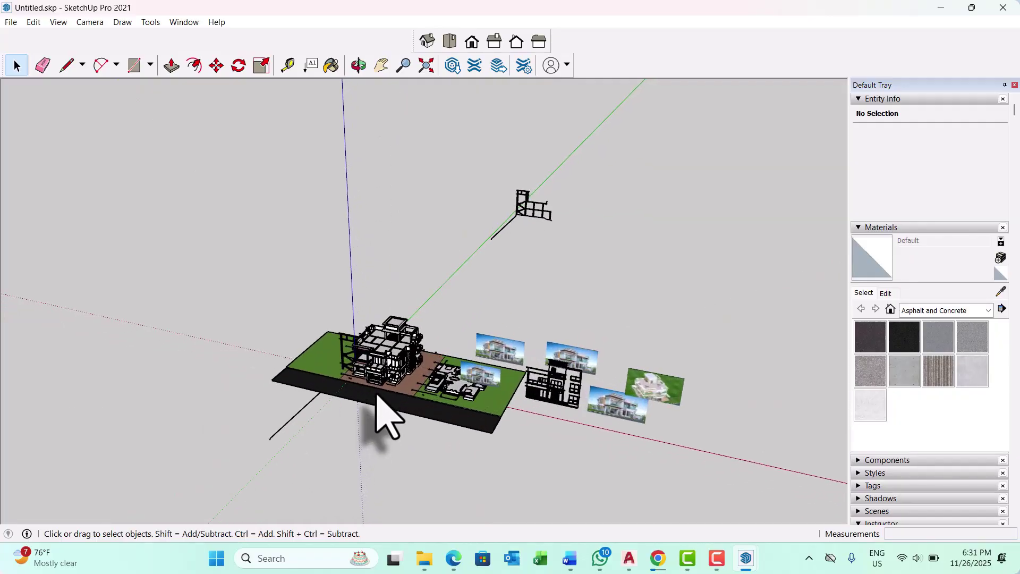
pyautogui.scroll(10, 378, 398)
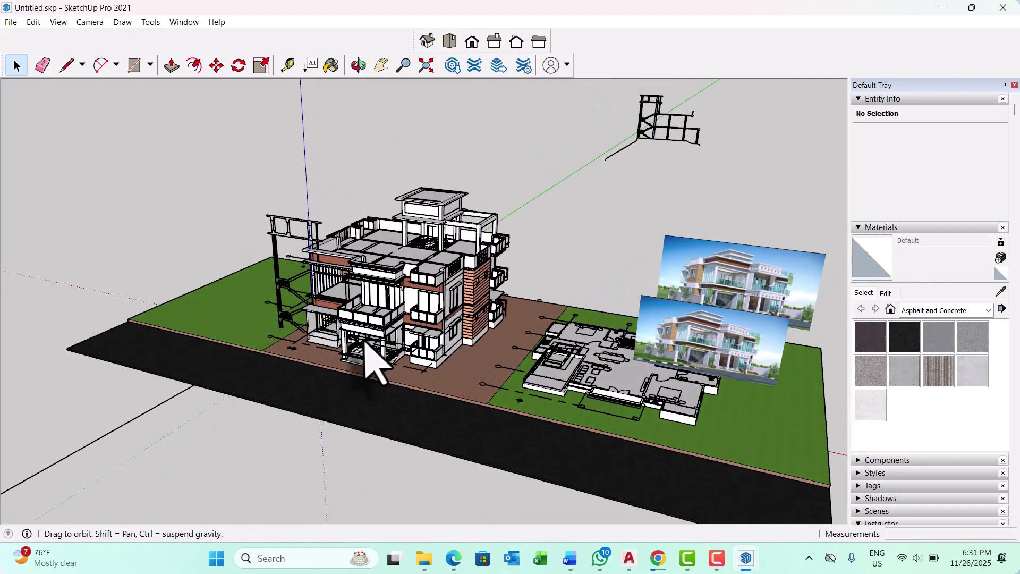
pyautogui.moveTo(365, 340)
pyautogui.mouseDown(button='middle')
pyautogui.moveTo(499, 390)
pyautogui.moveTo(494, 425)
pyautogui.mouseUp(button='middle')
pyautogui.scroll(3, 308, 398)
pyautogui.moveTo(308, 399); pyautogui.dragTo(358, 406, button='middle')
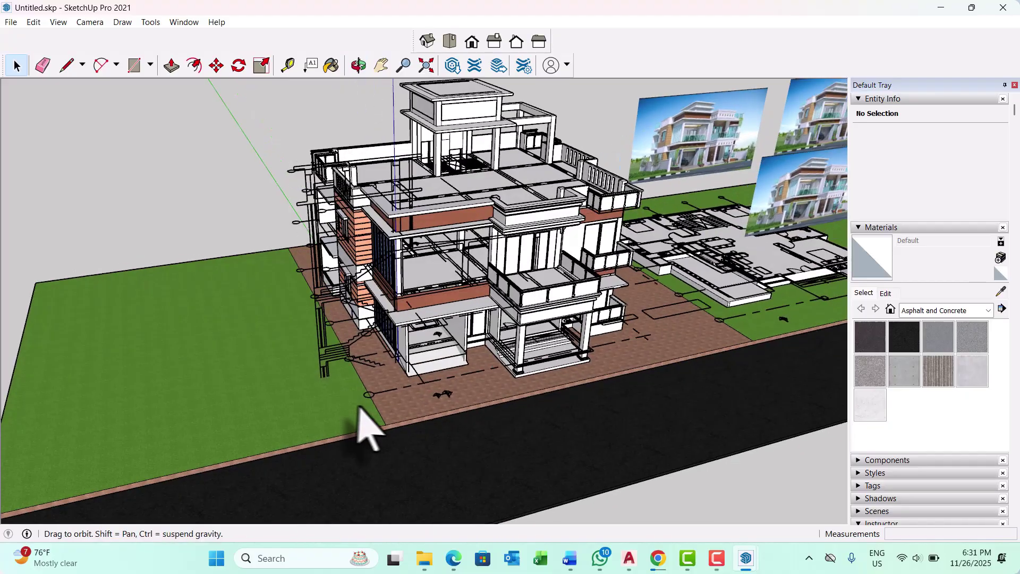
pyautogui.scroll(8, 366, 417)
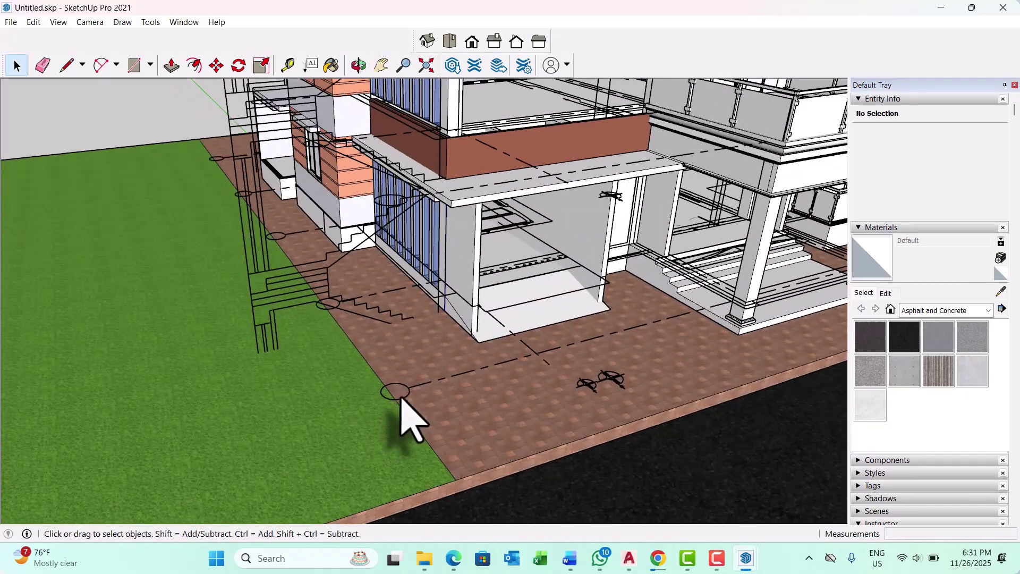
pyautogui.scroll(-5, 382, 371)
pyautogui.click(389, 359)
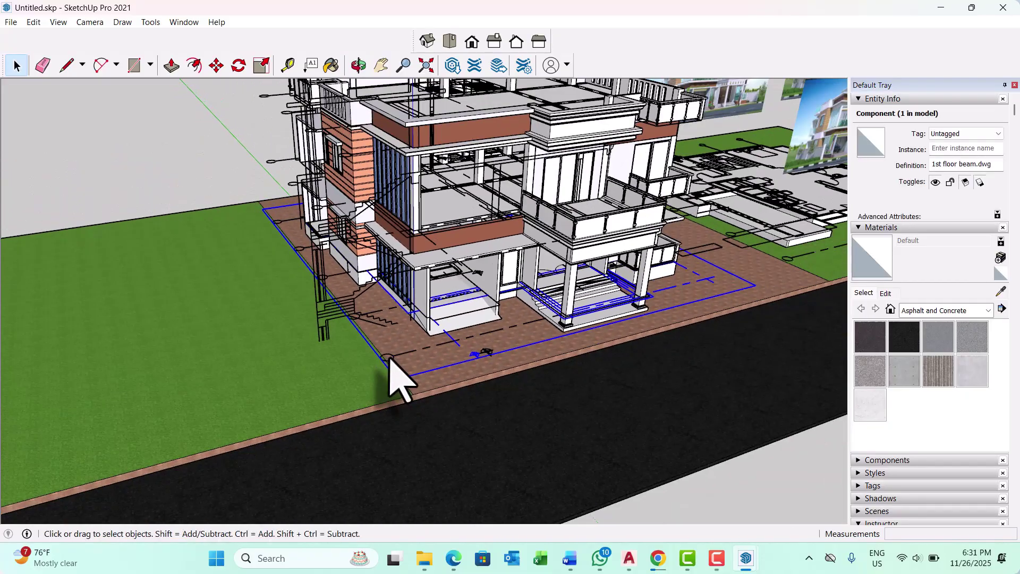
pyautogui.scroll(-5, 488, 357)
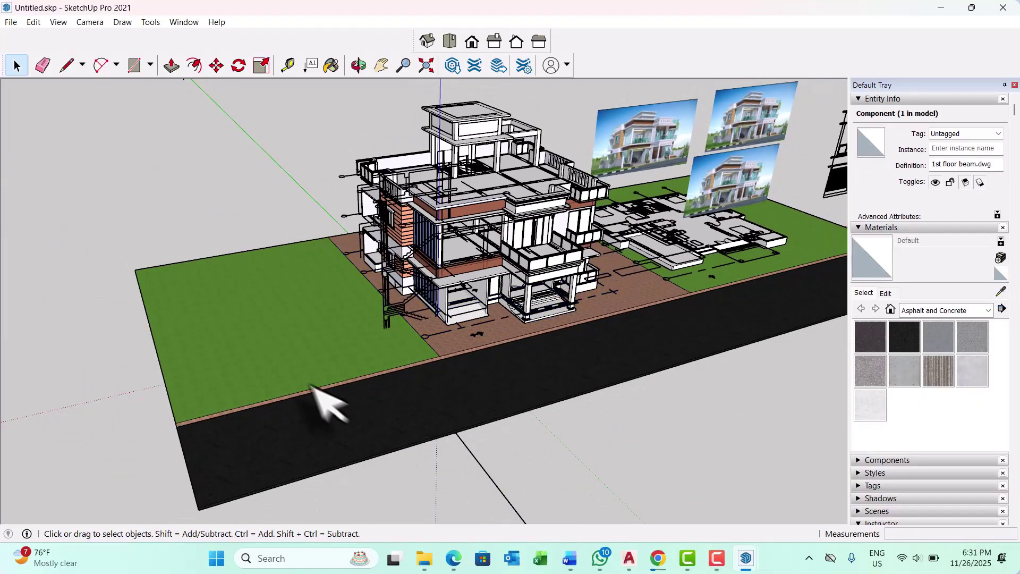
pyautogui.press('Escape')
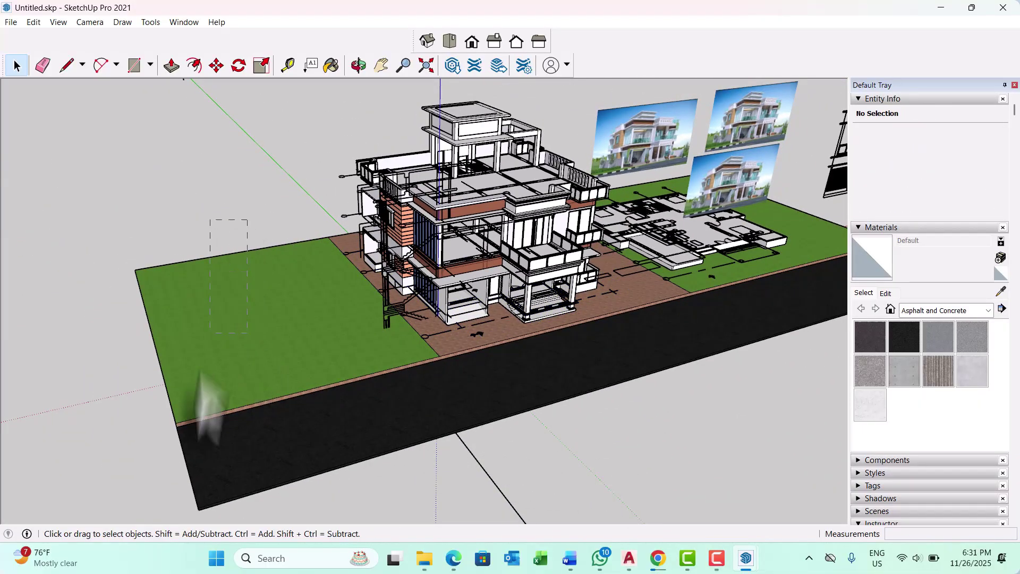
# Hide the lawn, paving and road groups under the building, along with the section drawing standing beside it
pyautogui.moveTo(247, 219); pyautogui.dragTo(174, 477)
pyautogui.rightClick(240, 353)
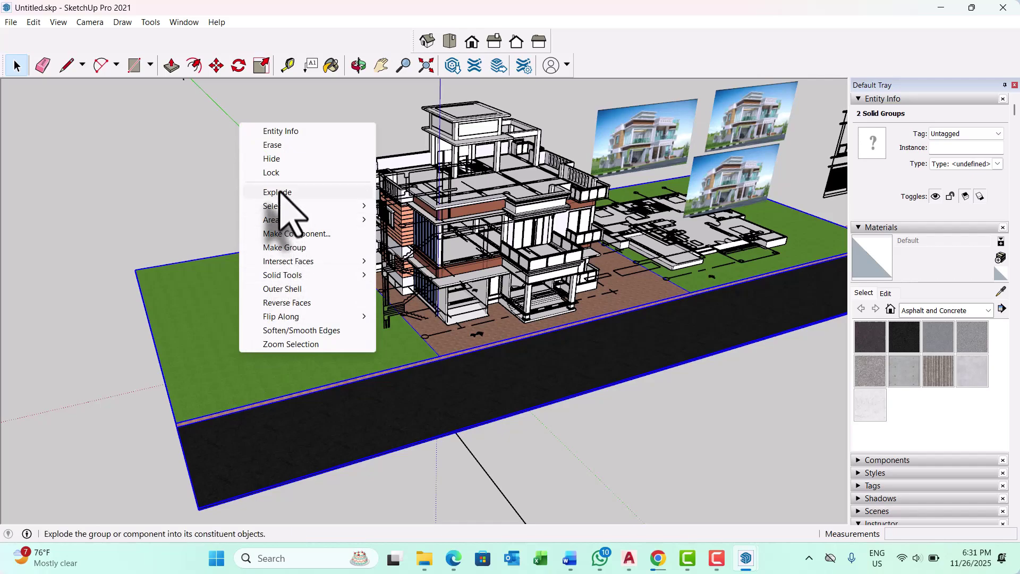
pyautogui.click(280, 159)
pyautogui.scroll(3, 307, 239)
pyautogui.moveTo(340, 287); pyautogui.dragTo(425, 383, button='middle')
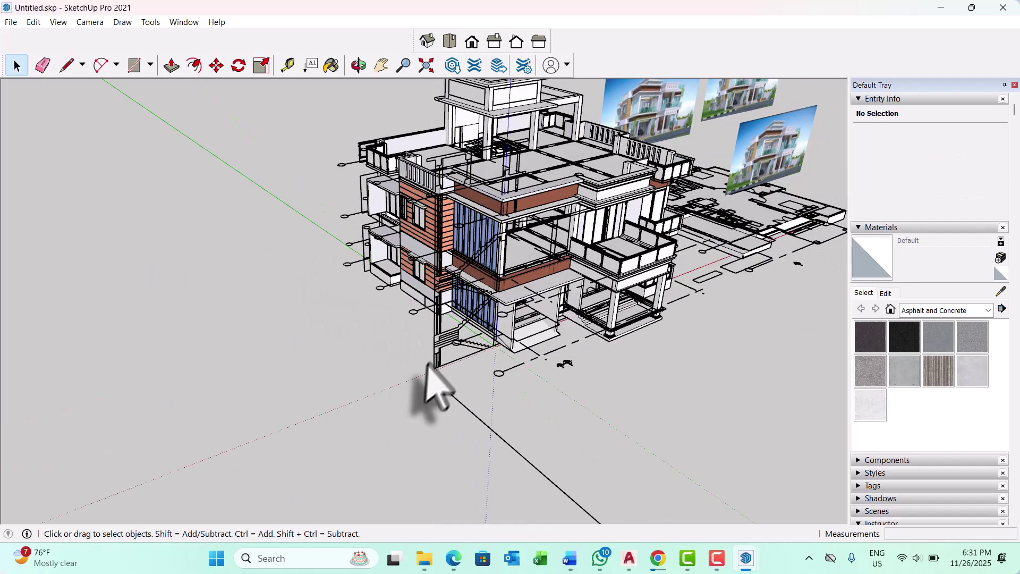
pyautogui.scroll(3, 460, 345)
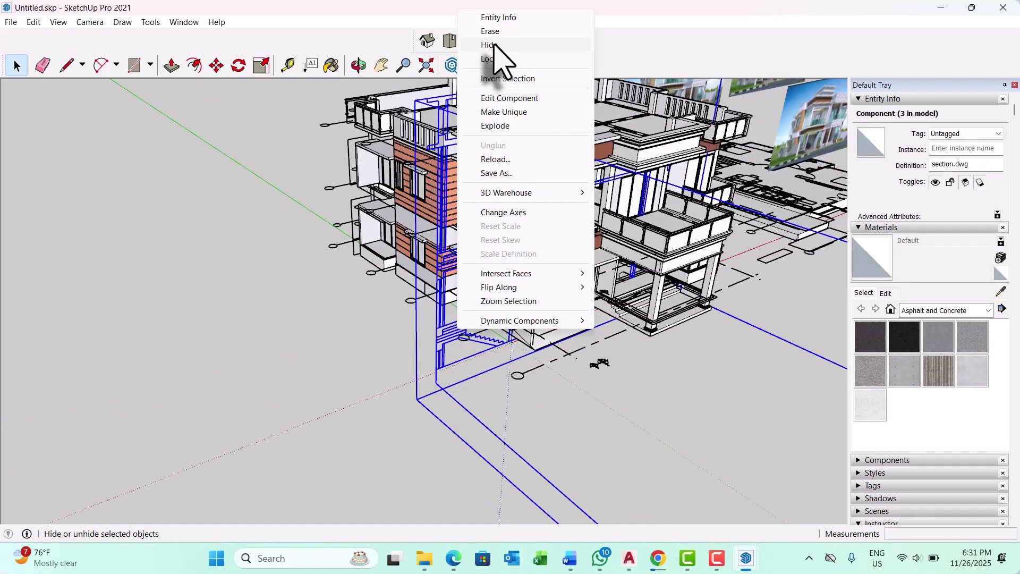
# Move the imported roof plan by its corner column point up to the building's rear corner column at roof slab level
pyautogui.moveTo(600, 364); pyautogui.dragTo(345, 353, button='middle')
pyautogui.scroll(3, 297, 325)
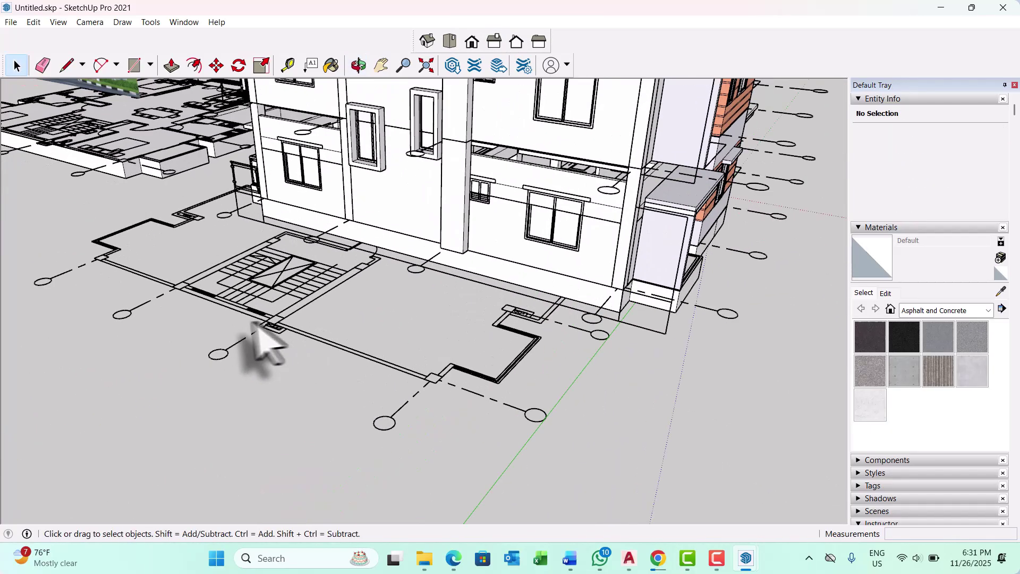
pyautogui.click(405, 406)
pyautogui.press('m')
pyautogui.scroll(4, 409, 388)
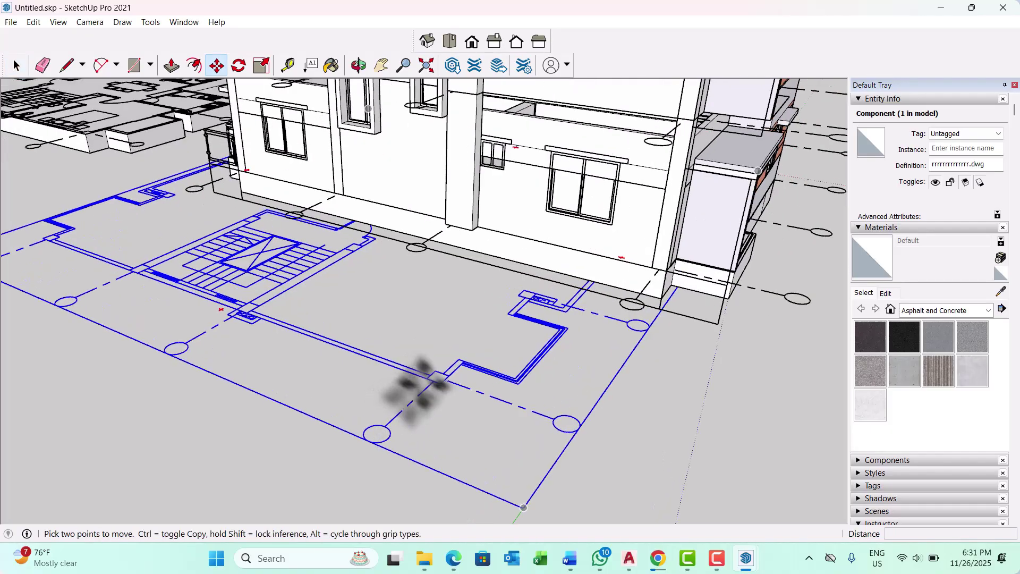
pyautogui.click(439, 380)
pyautogui.scroll(-6, 335, 462)
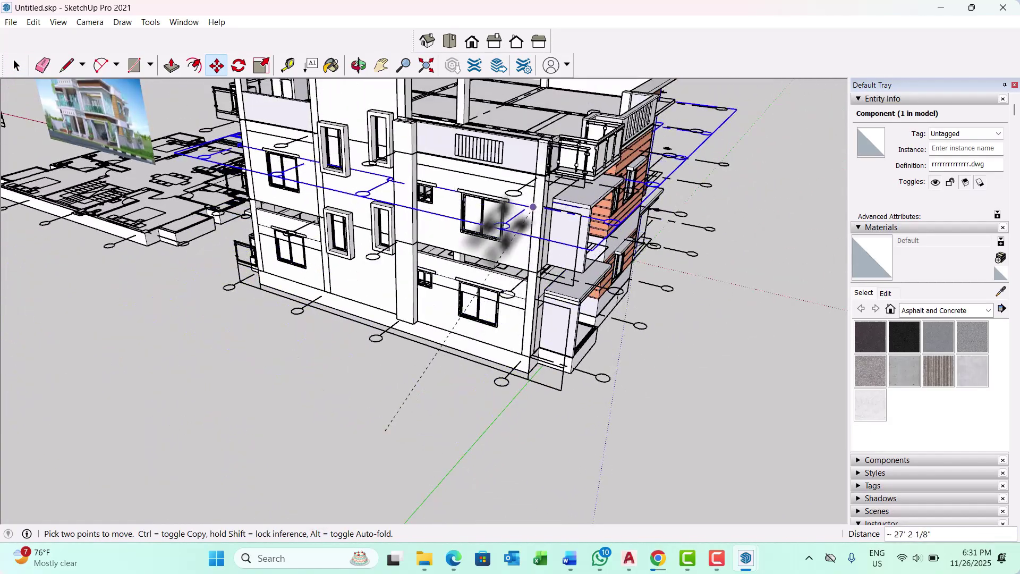
pyautogui.moveTo(605, 218); pyautogui.dragTo(472, 269, button='middle')
pyautogui.scroll(5, 425, 266)
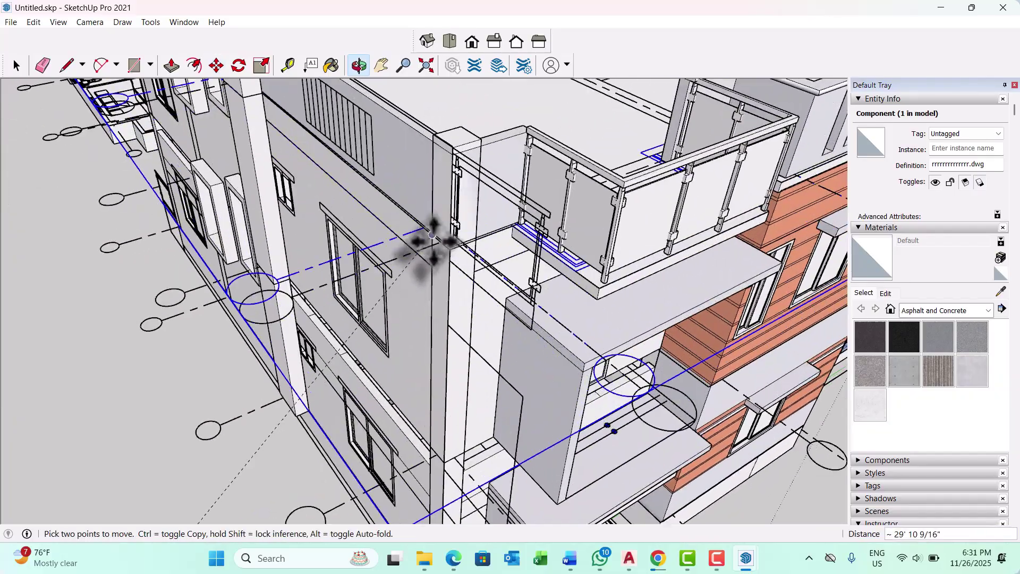
pyautogui.scroll(6, 433, 242)
pyautogui.moveTo(455, 268); pyautogui.dragTo(463, 201, button='middle')
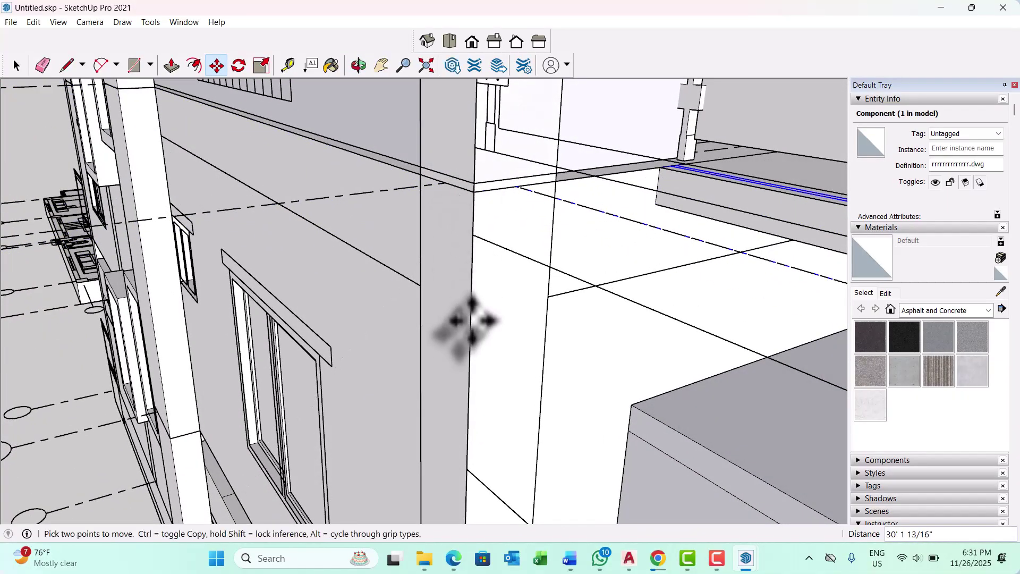
pyautogui.scroll(-10, 478, 324)
pyautogui.press('space')
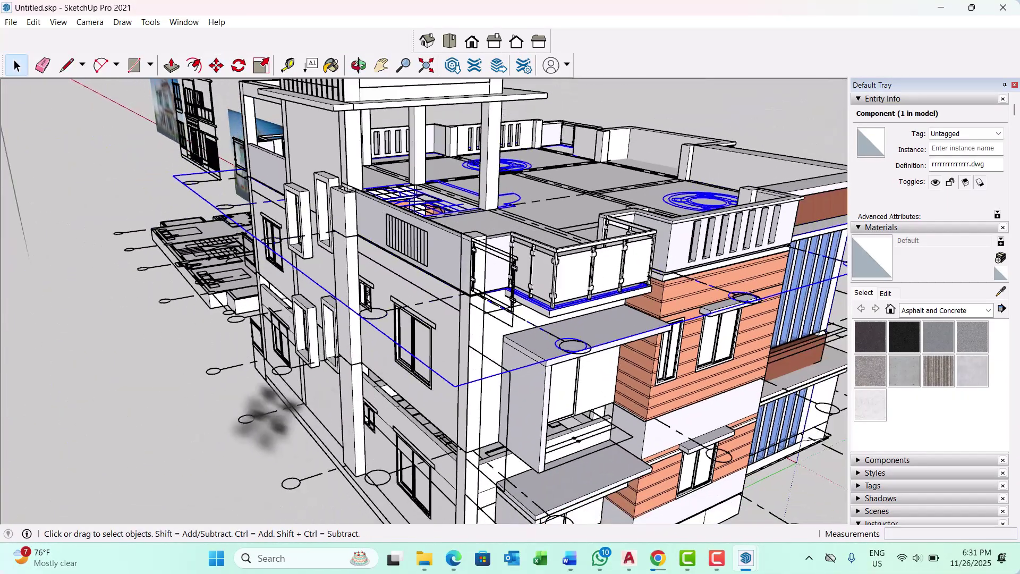
pyautogui.click(223, 405)
# Examine how the placed roof plan lines up with the rear corner column, roof slab edge and parapet wall
pyautogui.moveTo(287, 337); pyautogui.dragTo(372, 302, button='middle')
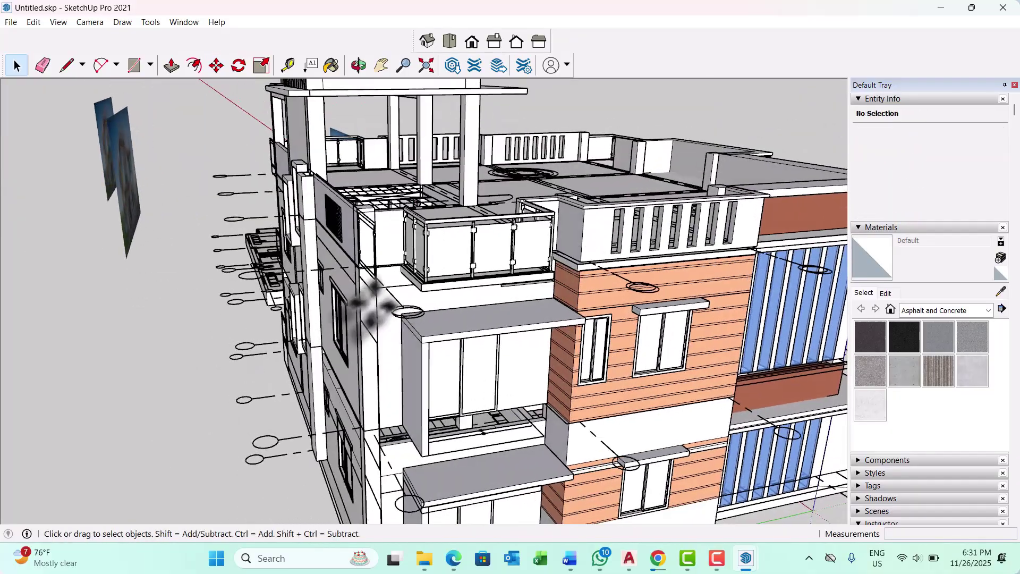
pyautogui.scroll(3, 433, 279)
pyautogui.moveTo(427, 231); pyautogui.dragTo(590, 234, button='middle')
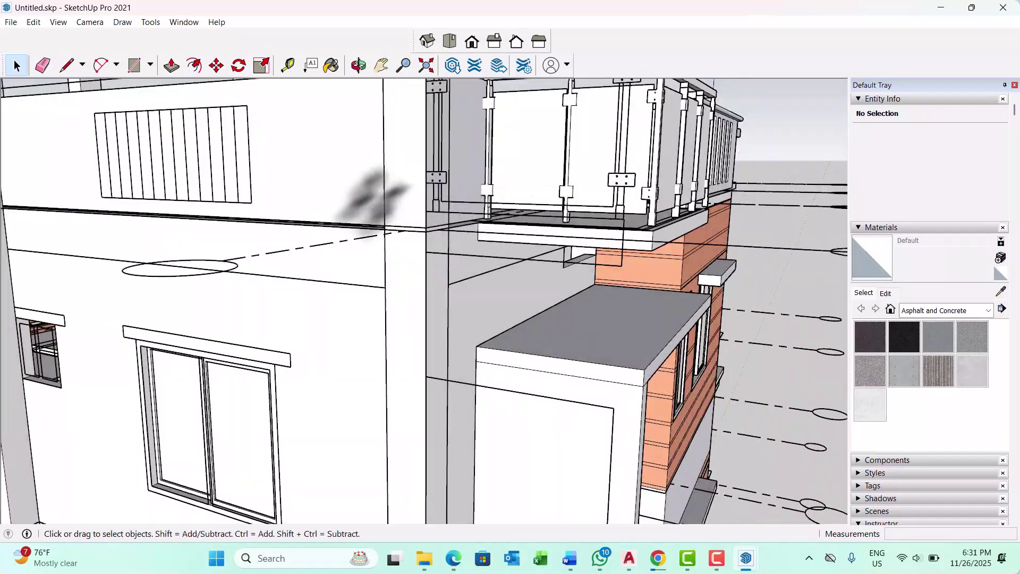
pyautogui.scroll(3, 398, 239)
pyautogui.scroll(-5, 516, 332)
pyautogui.moveTo(414, 255); pyautogui.dragTo(276, 340, button='middle')
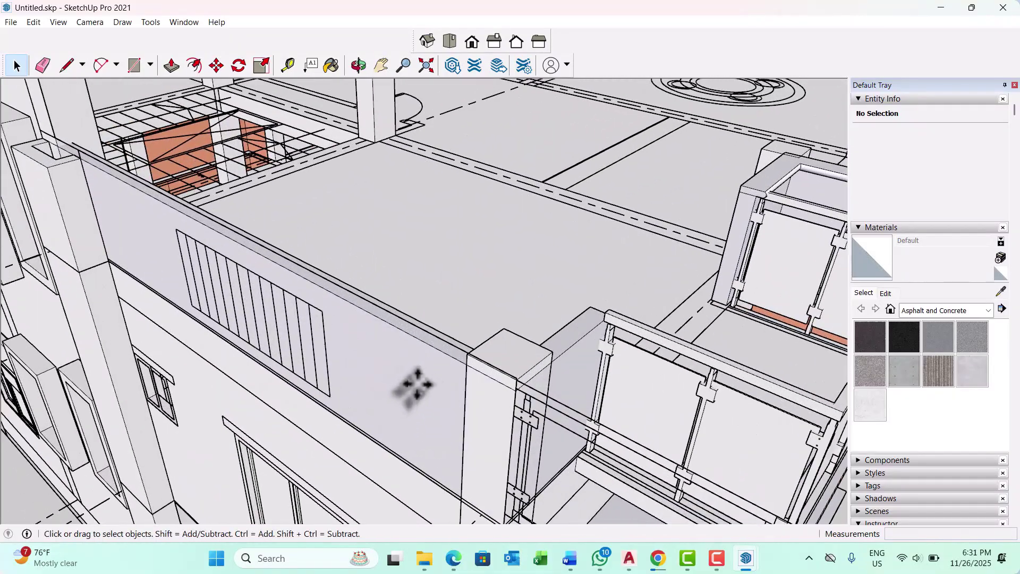
pyautogui.moveTo(409, 375); pyautogui.dragTo(514, 340, button='middle')
pyautogui.scroll(3, 518, 361)
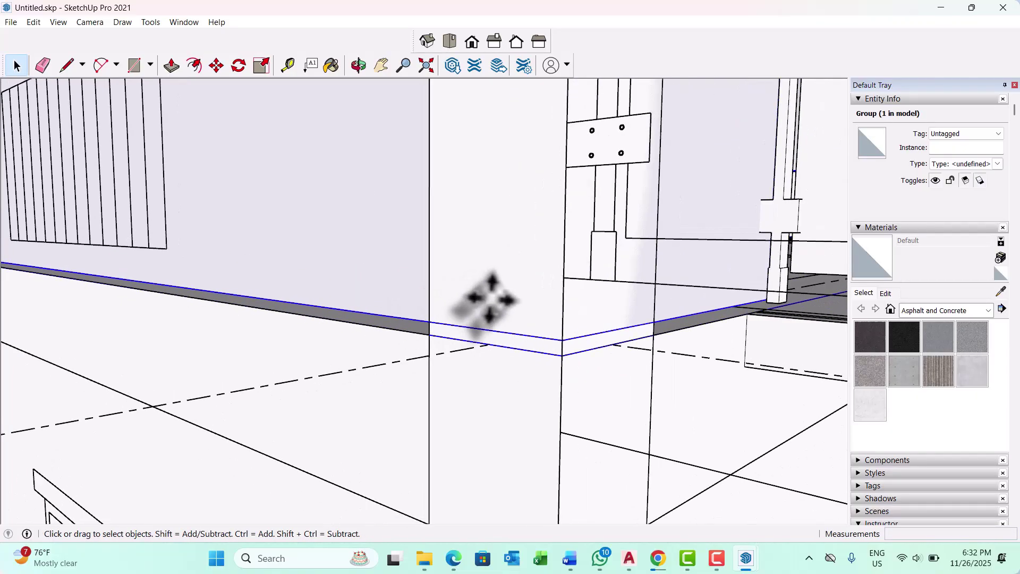
pyautogui.scroll(-3, 488, 300)
pyautogui.moveTo(512, 330); pyautogui.dragTo(564, 296, button='middle')
pyautogui.scroll(-6, 564, 296)
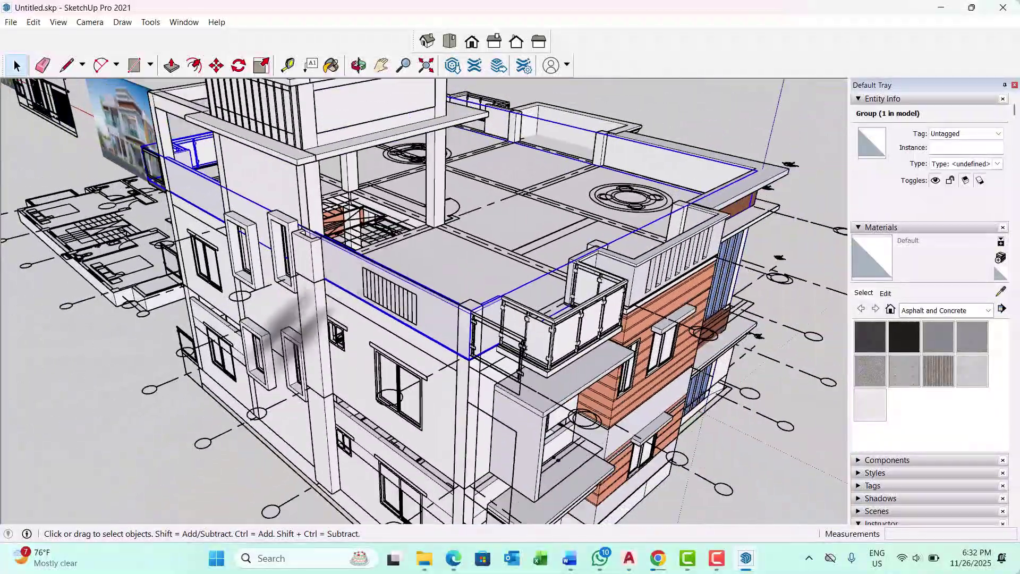
pyautogui.scroll(-2, 287, 330)
pyautogui.scroll(10, 364, 330)
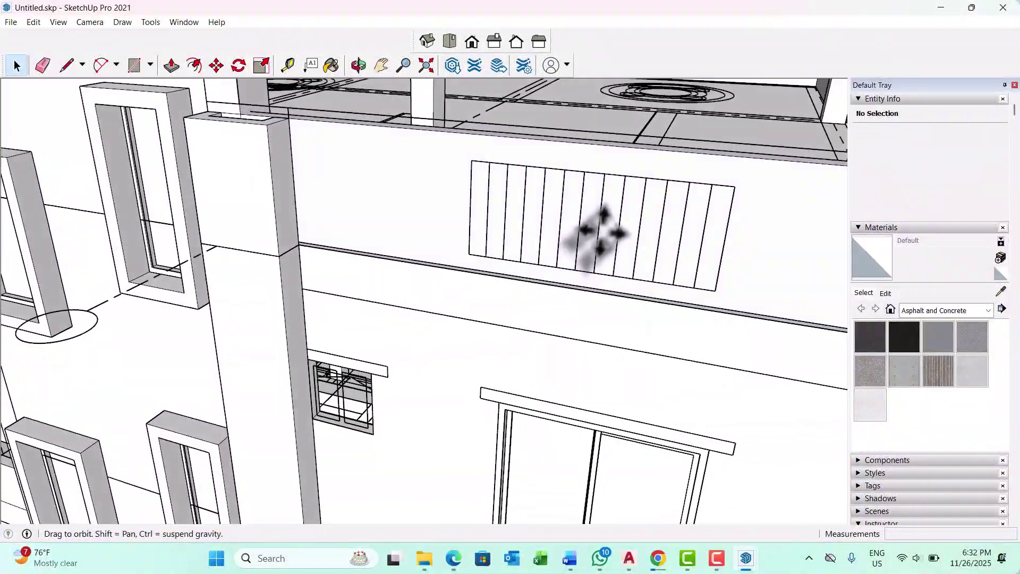
pyautogui.moveTo(598, 233); pyautogui.dragTo(321, 205, button='middle')
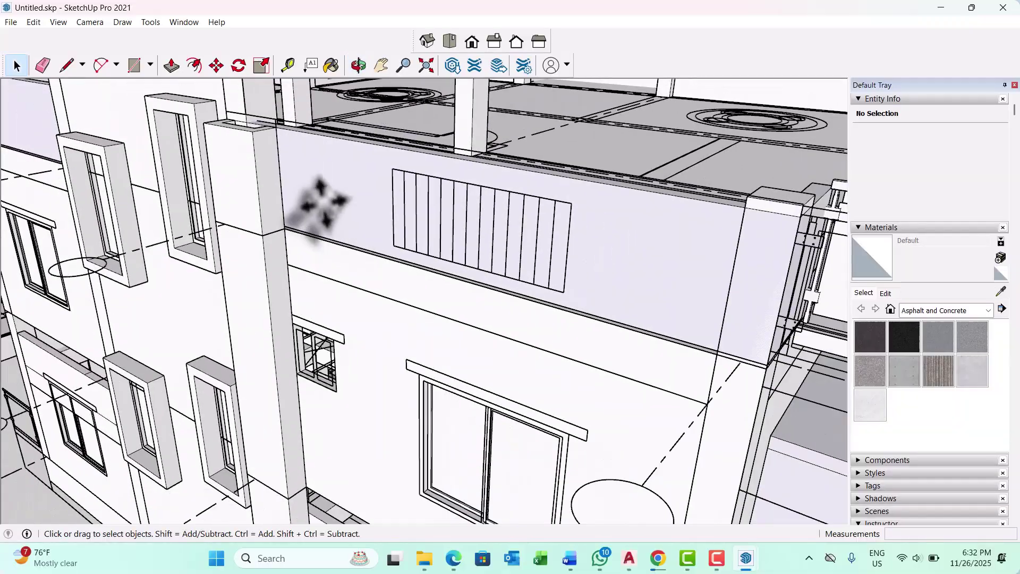
# Select the roof parapet wall group and measure the vertical height from the building wall's base to the parapet's bottom edge
pyautogui.scroll(-3, 354, 212)
pyautogui.click(378, 221)
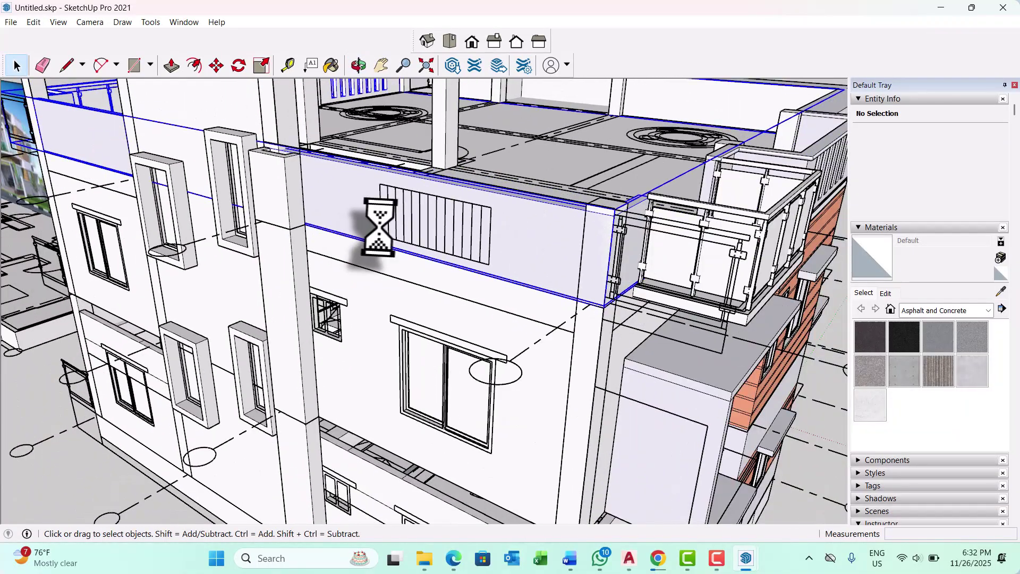
pyautogui.moveTo(398, 232); pyautogui.dragTo(375, 246, button='middle')
pyautogui.scroll(-3, 381, 164)
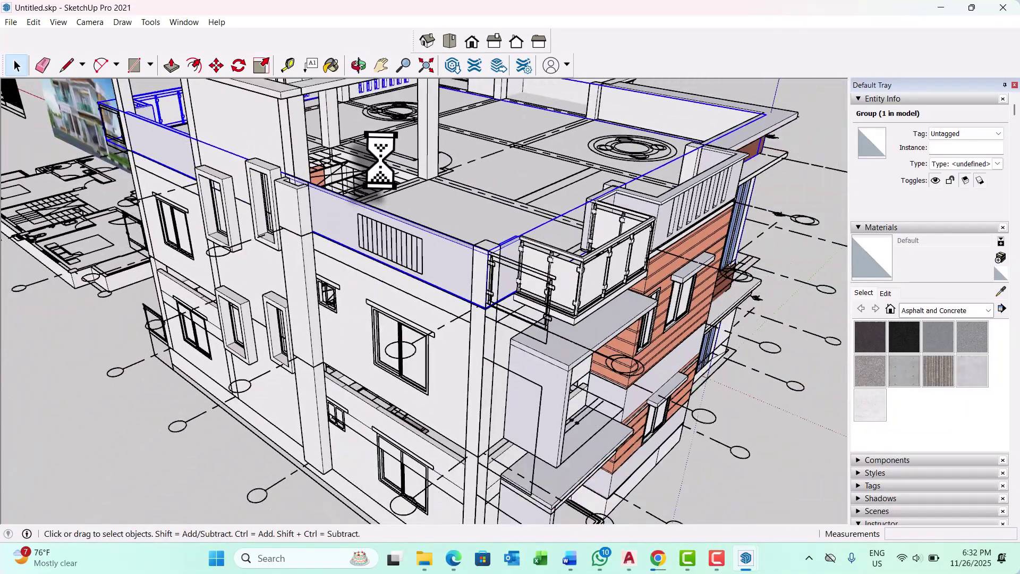
pyautogui.moveTo(356, 428); pyautogui.dragTo(416, 369, button='middle')
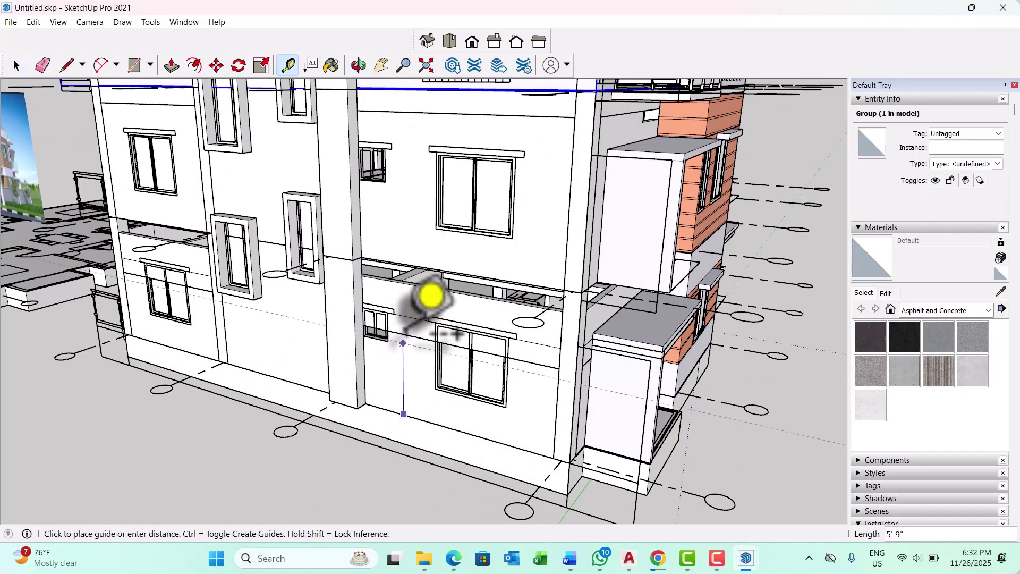
pyautogui.scroll(2, 426, 154)
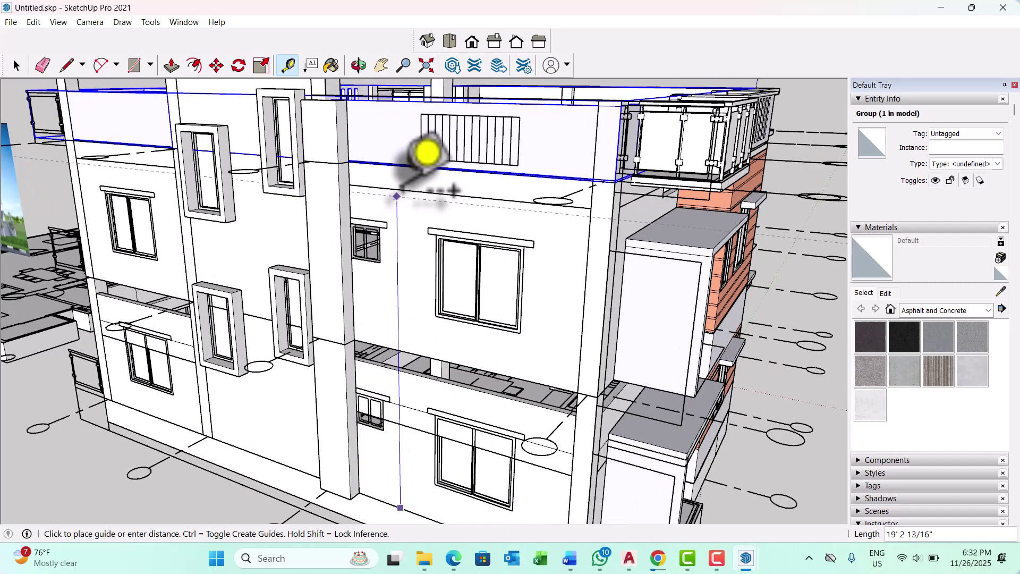
pyautogui.scroll(4, 422, 148)
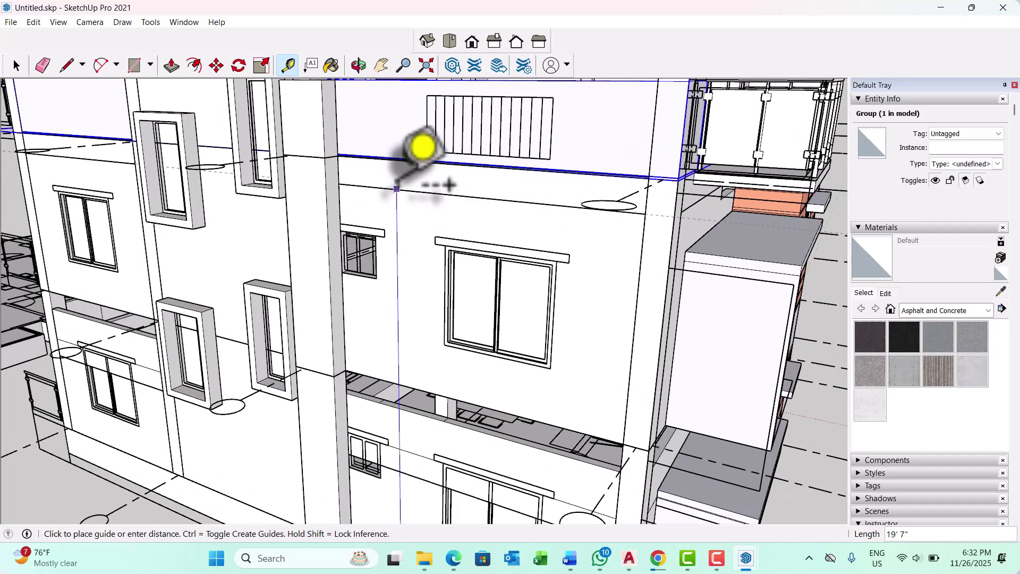
pyautogui.scroll(5, 423, 149)
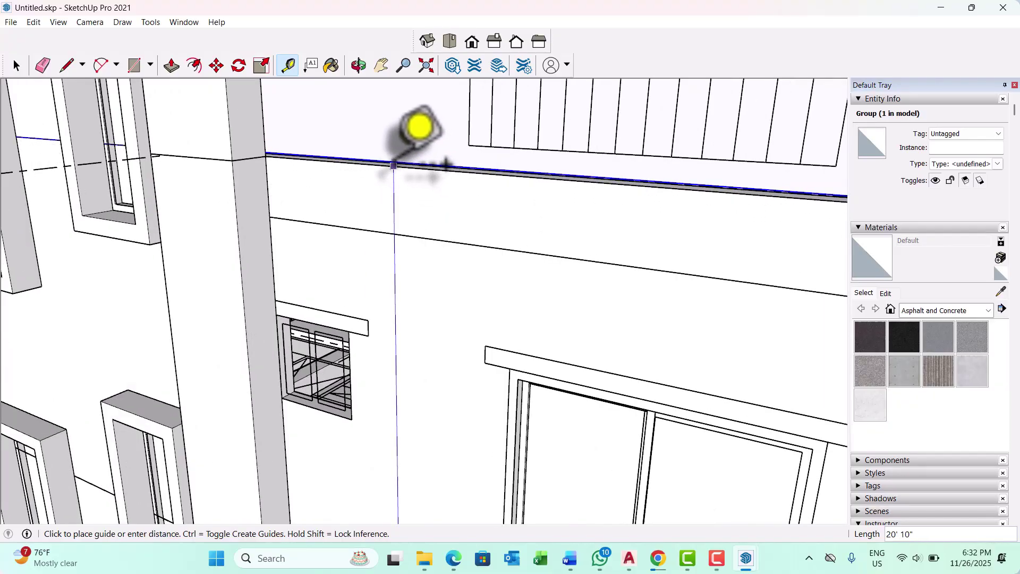
pyautogui.press('space')
# Check the parapet's lower edge at the corner column, and hide the parapet wall group around the roof slab
pyautogui.scroll(-8, 364, 289)
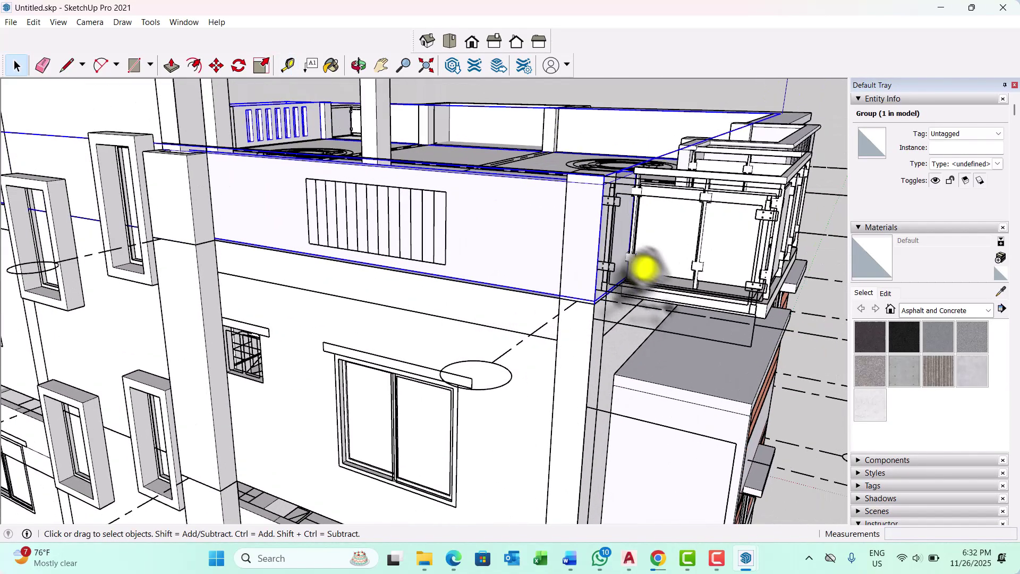
pyautogui.scroll(3, 595, 250)
pyautogui.moveTo(594, 250); pyautogui.dragTo(459, 203, button='middle')
pyautogui.scroll(2, 680, 219)
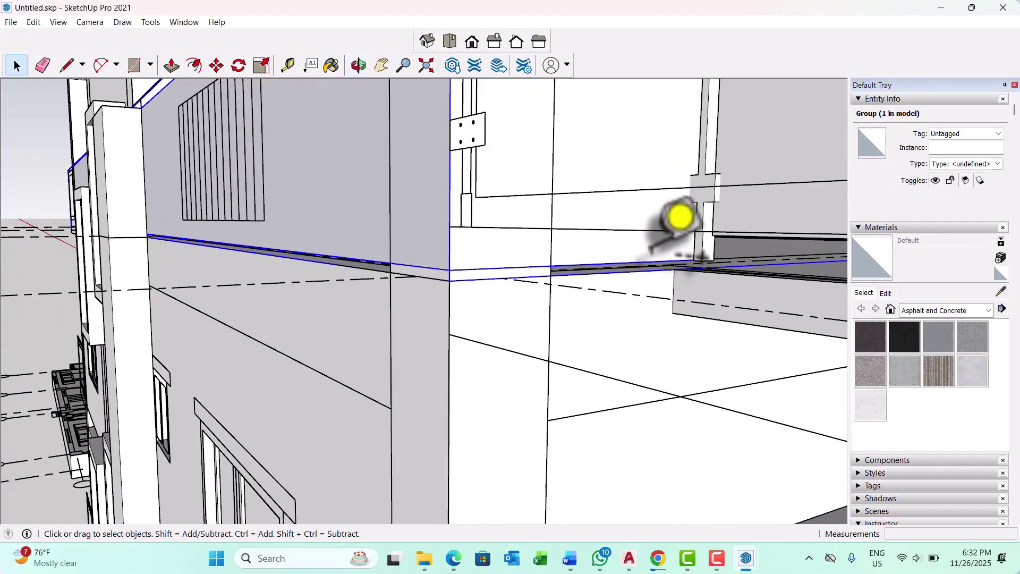
pyautogui.scroll(-3, 651, 339)
pyautogui.scroll(-8, 680, 335)
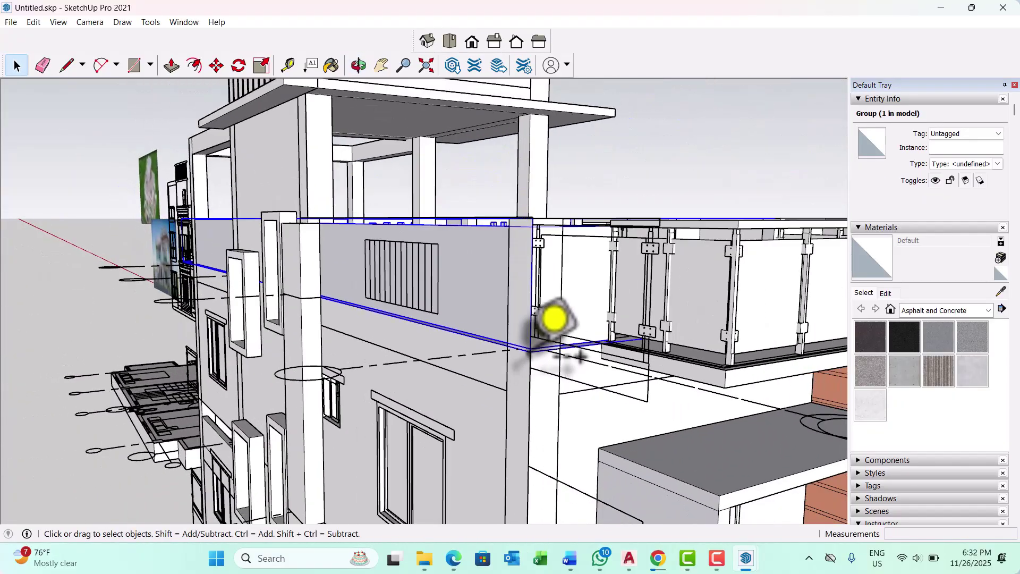
pyautogui.moveTo(725, 211); pyautogui.dragTo(339, 280, button='middle')
pyautogui.click(612, 275)
pyautogui.scroll(3, 660, 243)
pyautogui.rightClick(659, 284)
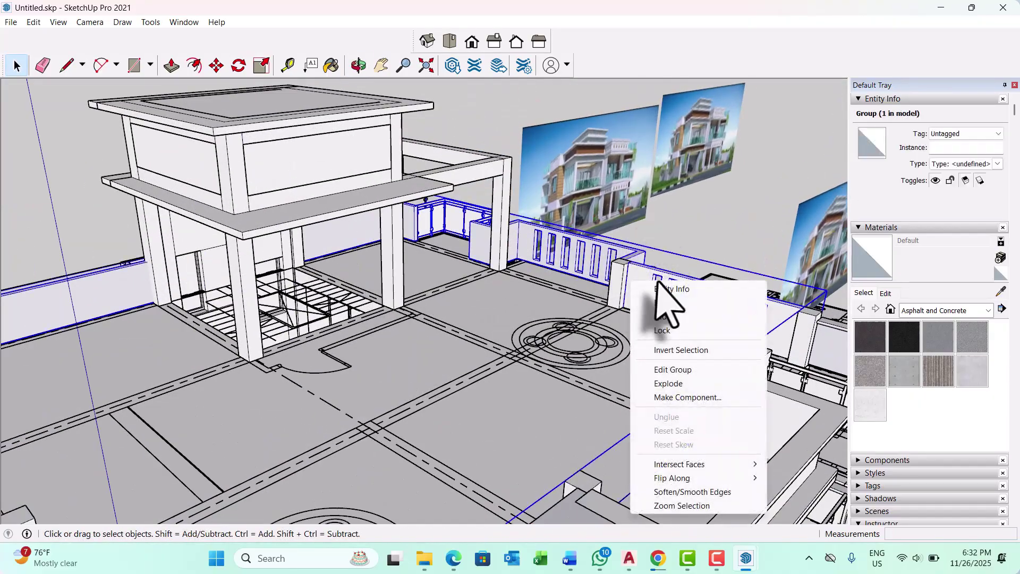
pyautogui.click(664, 316)
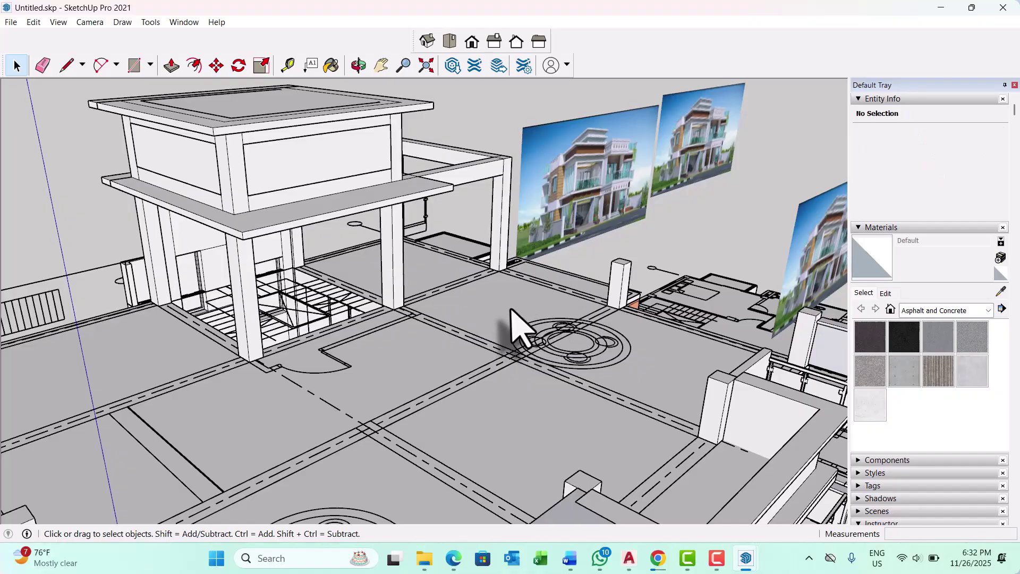
# Try hiding the roof slab group to look at the beams beneath the placed roof plan
pyautogui.click(335, 348)
pyautogui.moveTo(334, 348); pyautogui.dragTo(564, 312, button='middle')
pyautogui.rightClick(519, 309)
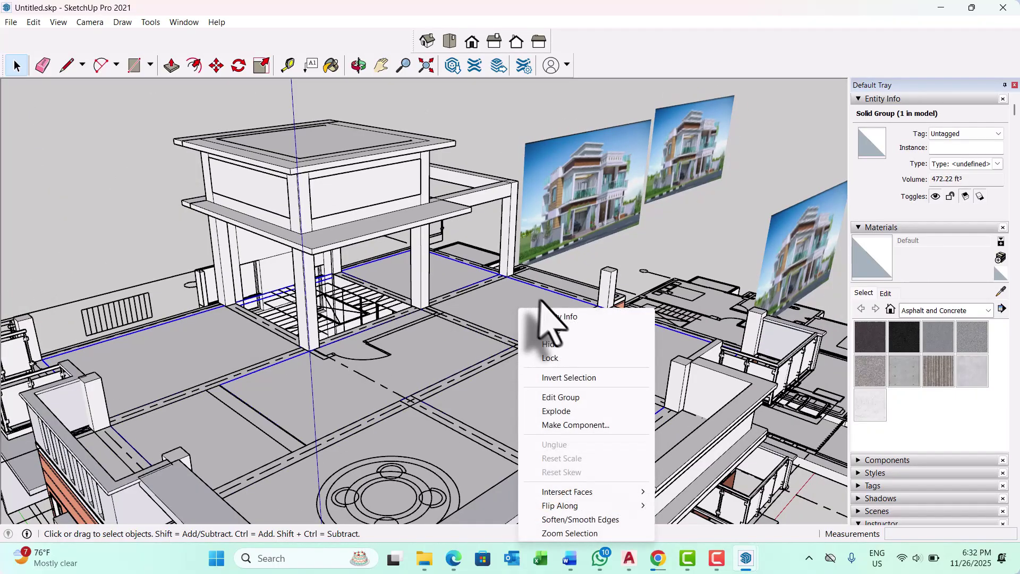
pyautogui.click(556, 346)
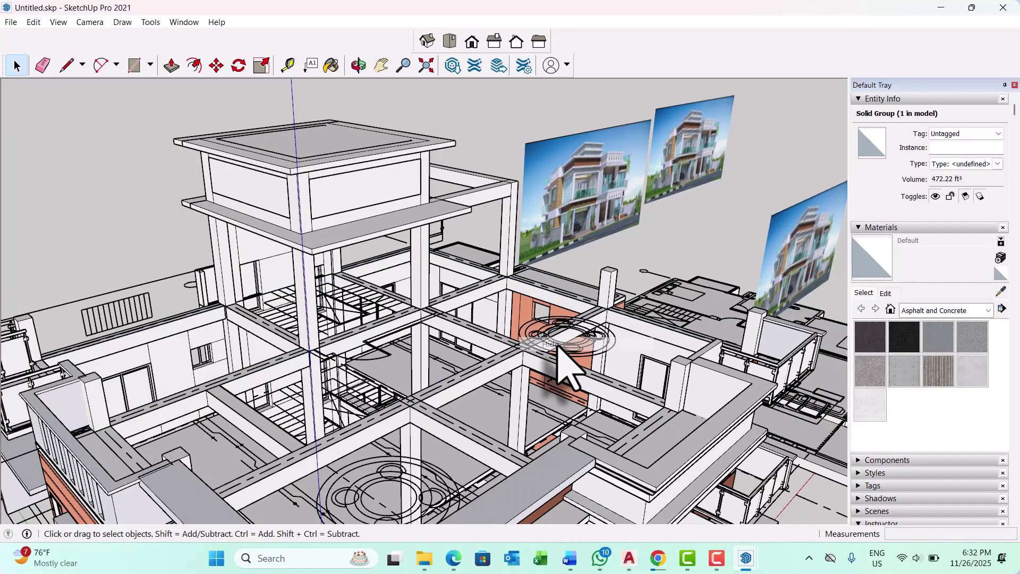
pyautogui.moveTo(563, 353); pyautogui.dragTo(493, 352, button='middle')
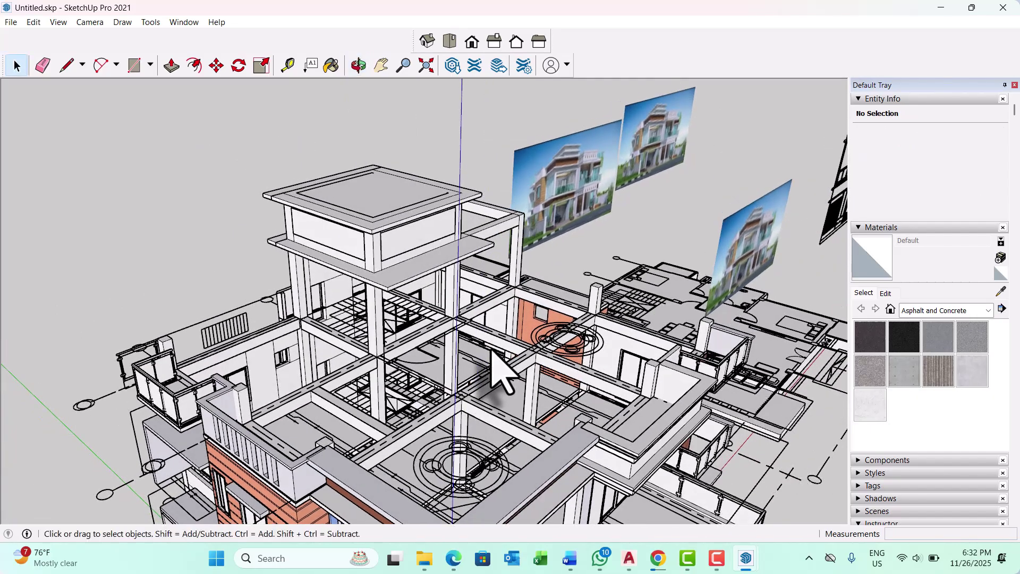
pyautogui.scroll(10, 467, 365)
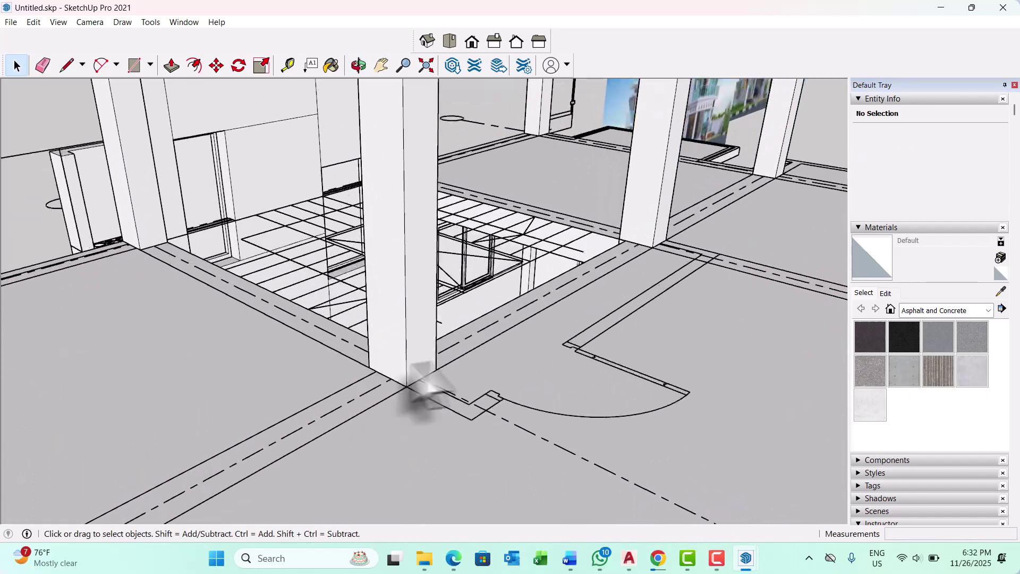
pyautogui.scroll(-2, 601, 384)
pyautogui.scroll(-5, 512, 364)
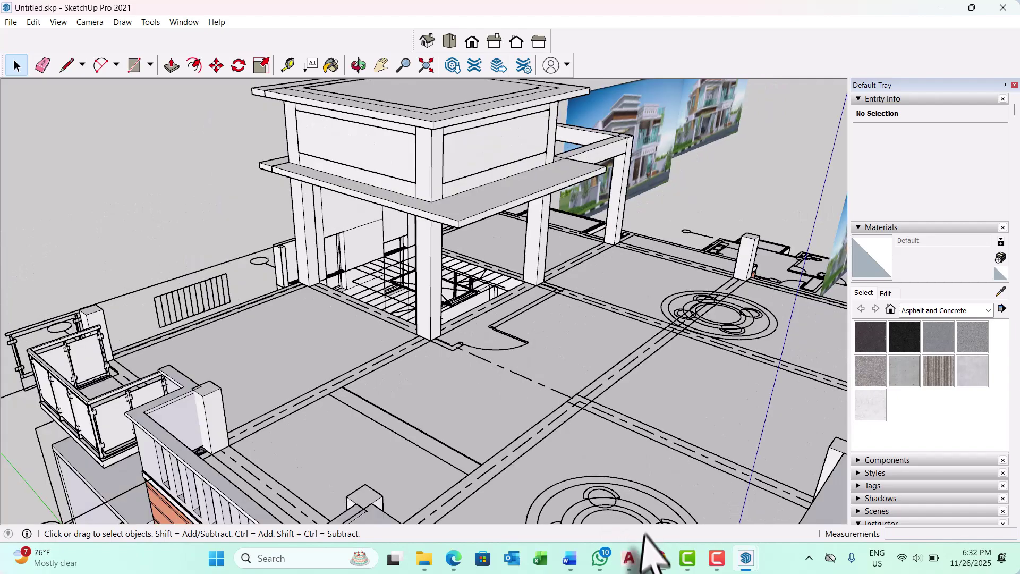
# Switch to AutoCAD and examine the stair room's walls, columns and door in the roof plan
pyautogui.moveTo(629, 563)
pyautogui.click(695, 486)
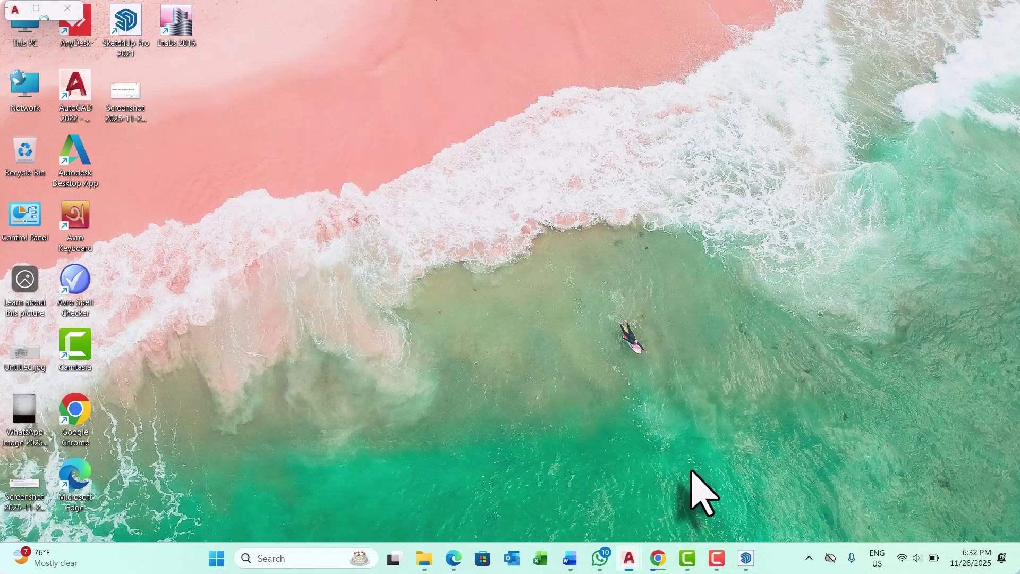
pyautogui.scroll(8, 493, 303)
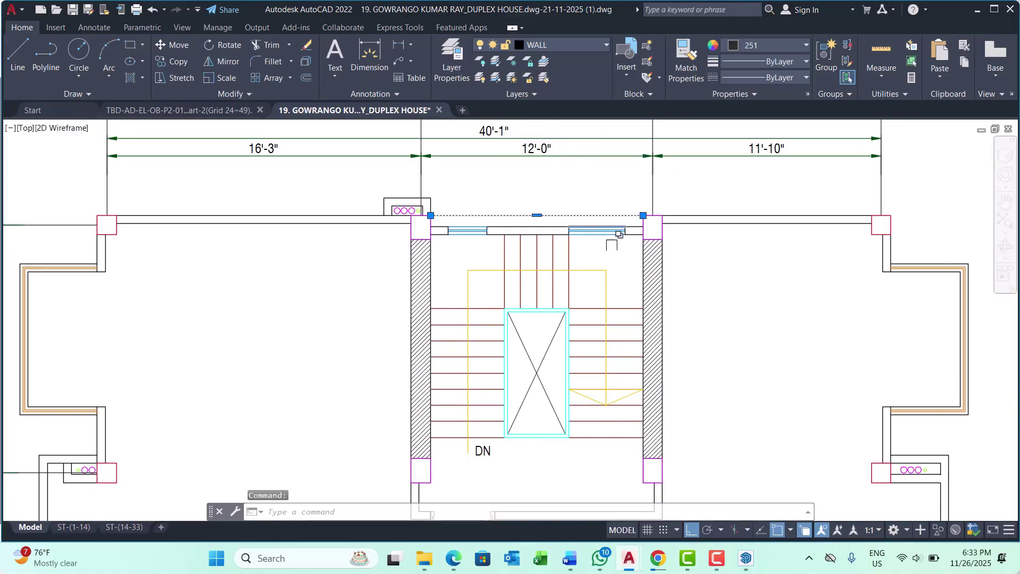
pyautogui.scroll(-4, 563, 215)
pyautogui.scroll(5, 535, 334)
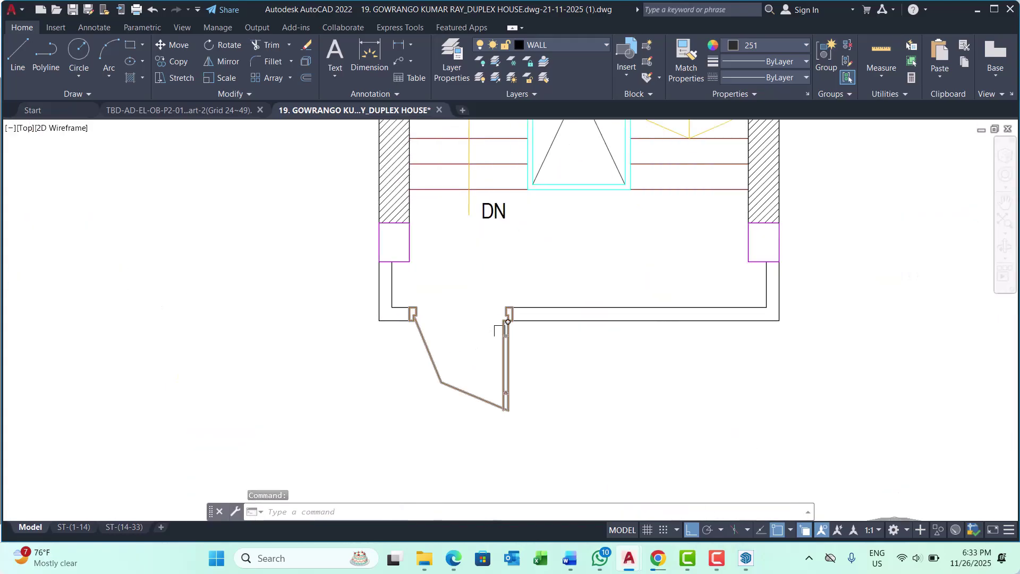
pyautogui.scroll(-5, 458, 308)
pyautogui.press('Escape')
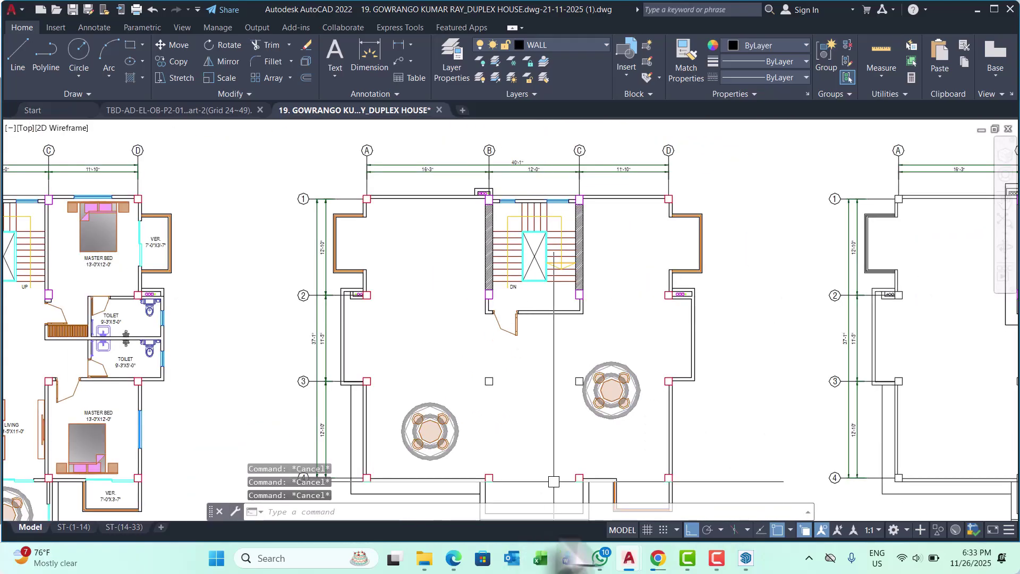
# Switch back to the SketchUp building model and examine the stair room columns against the roof plan lines
pyautogui.moveTo(746, 564)
pyautogui.moveTo(691, 510)
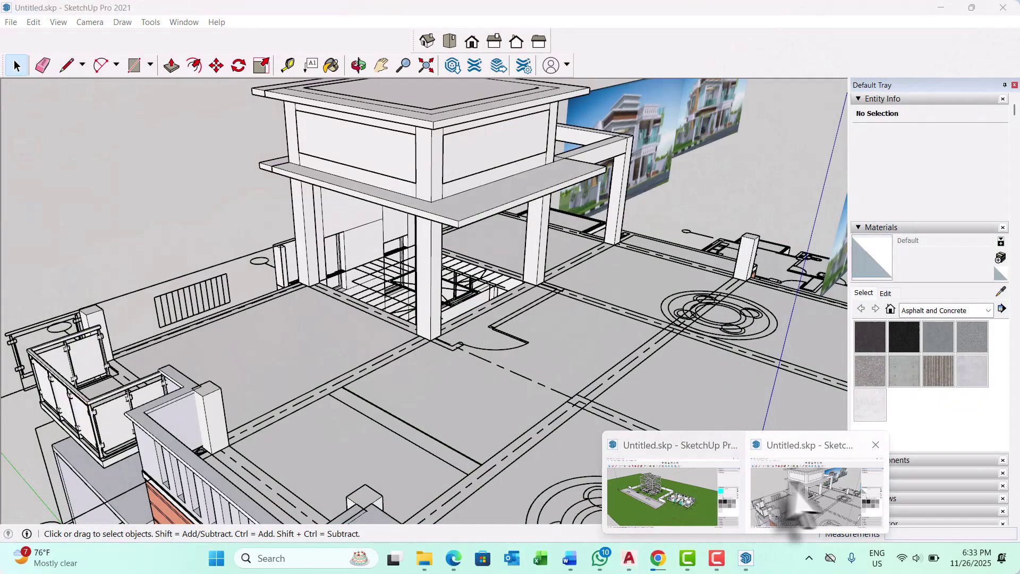
pyautogui.click(812, 494)
pyautogui.scroll(-2, 364, 375)
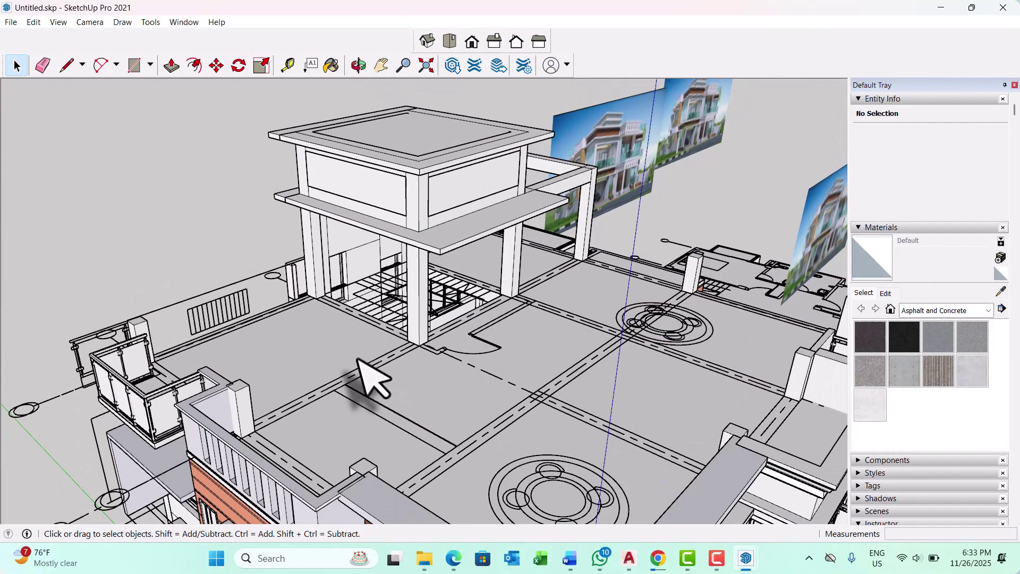
pyautogui.scroll(3, 361, 367)
pyautogui.scroll(-3, 365, 372)
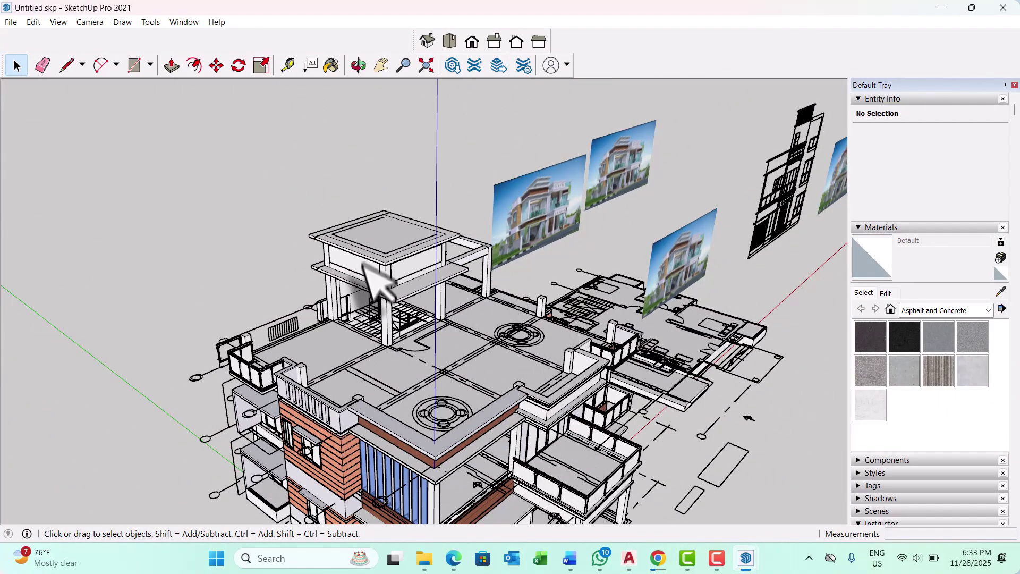
pyautogui.scroll(6, 367, 276)
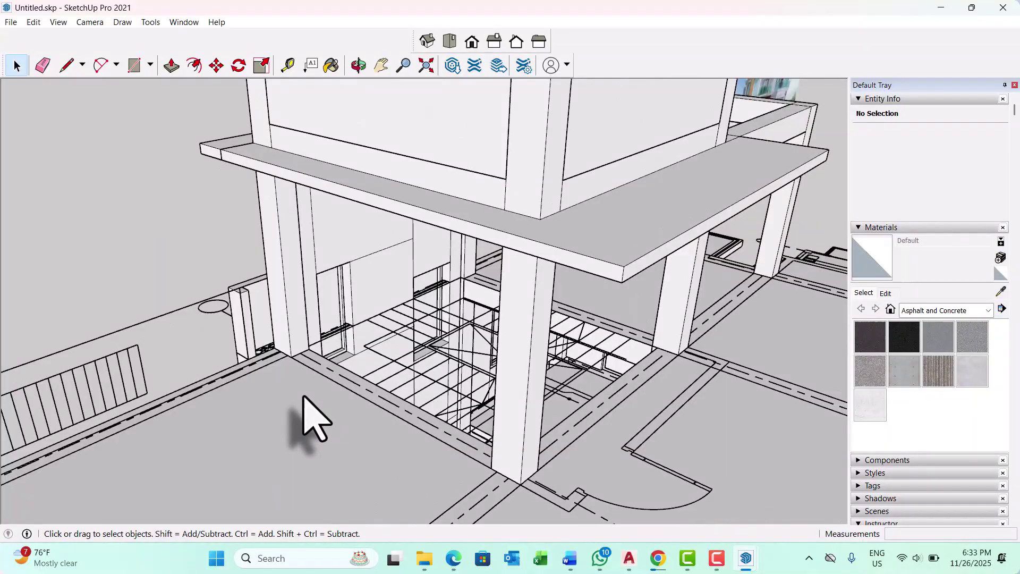
# Draw a rectangle 1' wide between the two columns along one side of the stairwell, following the roof plan
pyautogui.press('r')
pyautogui.scroll(6, 316, 348)
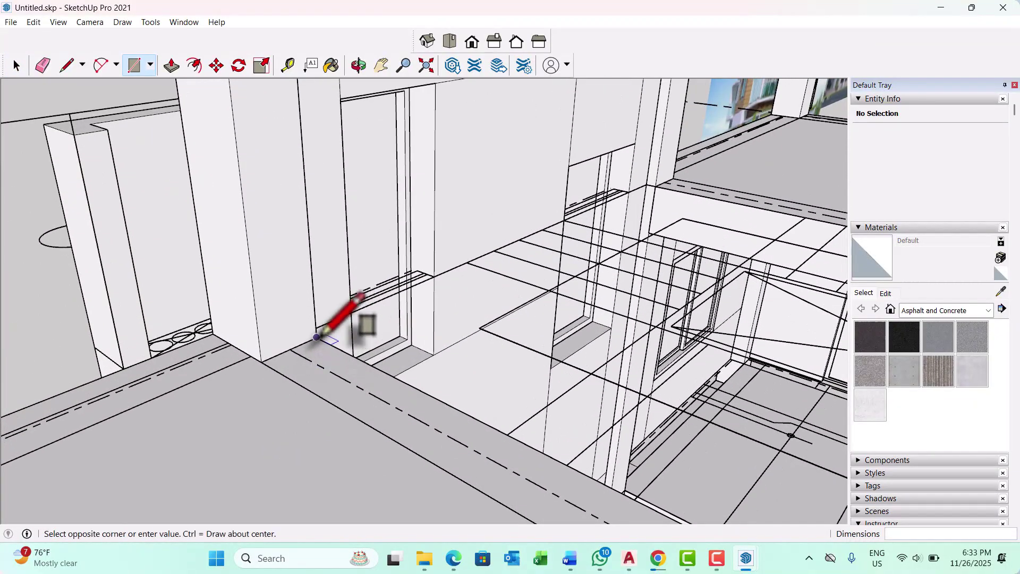
pyautogui.scroll(-3, 330, 313)
pyautogui.scroll(3, 372, 303)
pyautogui.scroll(1, 544, 443)
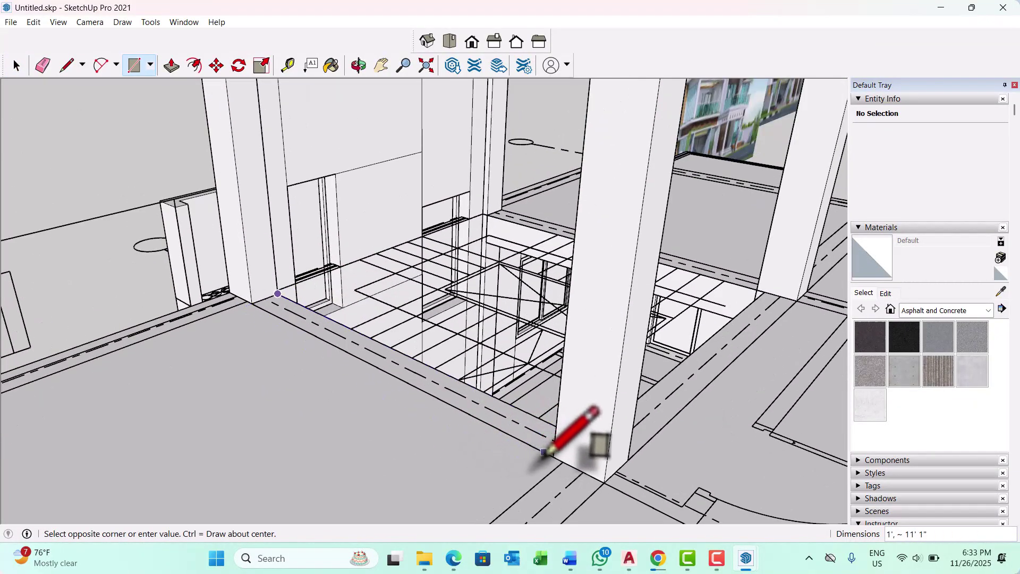
# Push/Pull the wall rectangle between the columns up to the underside of the stair room's projecting slab
pyautogui.press('p')
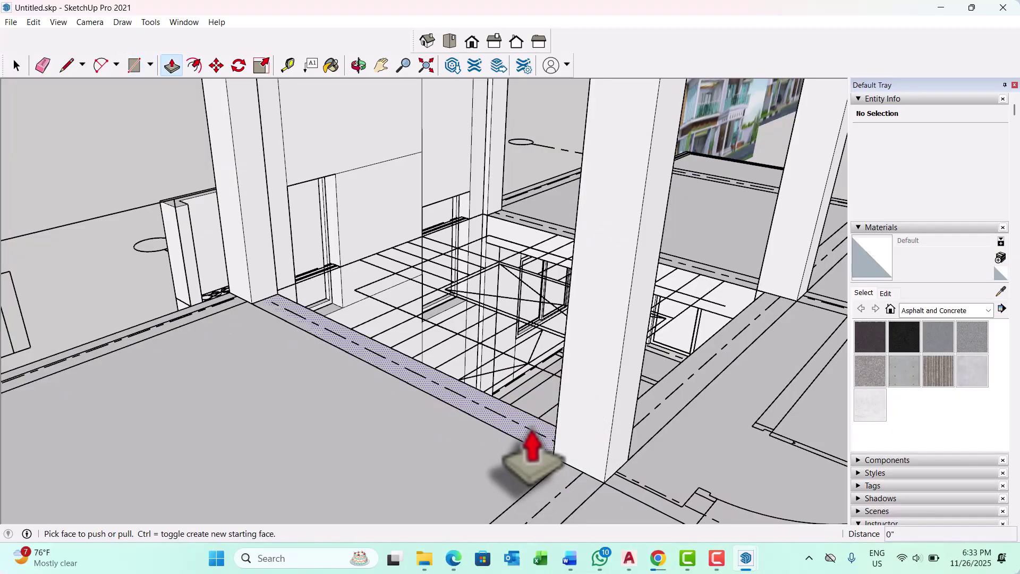
pyautogui.click(531, 441)
pyautogui.scroll(-5, 478, 372)
pyautogui.moveTo(523, 324); pyautogui.dragTo(512, 227, button='middle')
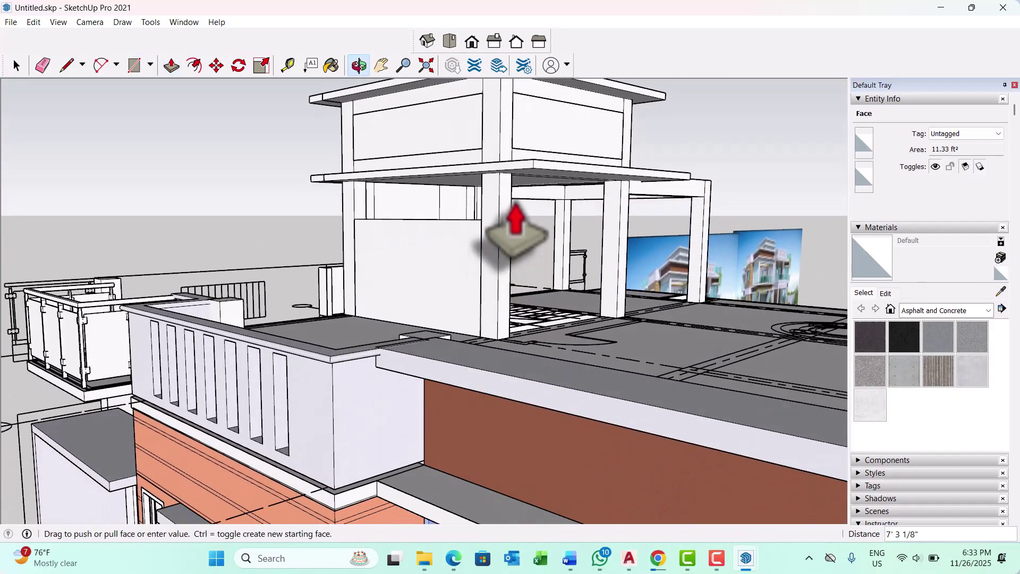
pyautogui.click(533, 168)
# Draw a 1' by 11' 4" rectangle between the two columns on the opposite side of the stairwell
pyautogui.scroll(-2, 505, 346)
pyautogui.moveTo(505, 345); pyautogui.dragTo(472, 372, button='middle')
pyautogui.scroll(3, 511, 348)
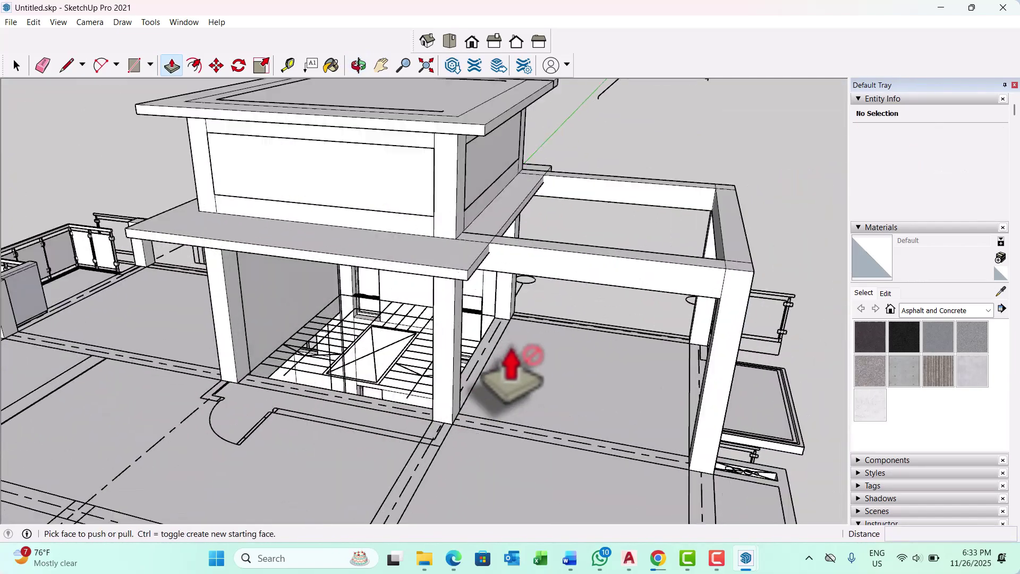
pyautogui.scroll(2, 511, 366)
pyautogui.press('space')
pyautogui.scroll(3, 504, 367)
pyautogui.press('r')
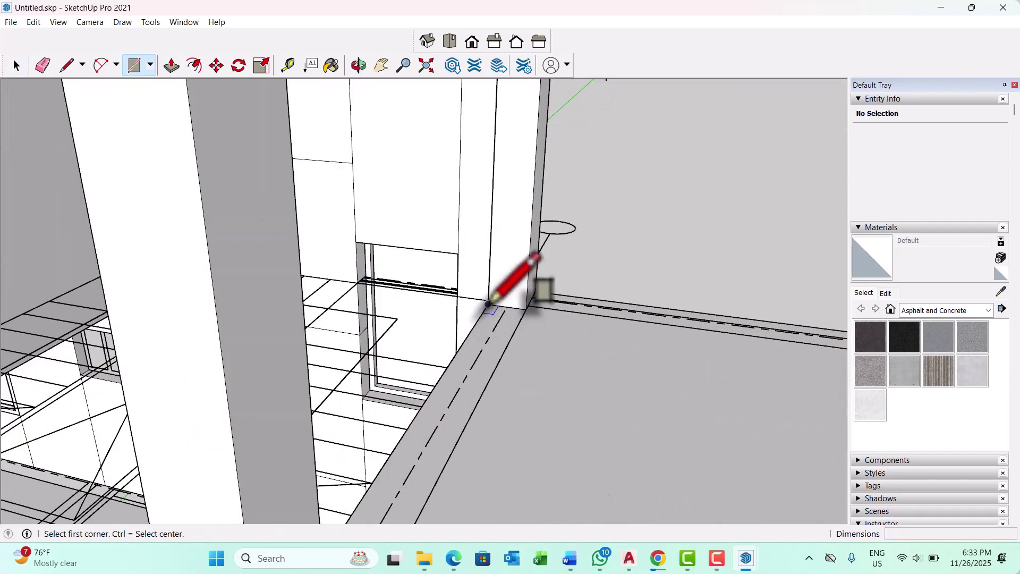
pyautogui.click(487, 305)
pyautogui.scroll(-3, 510, 345)
pyautogui.scroll(2, 478, 393)
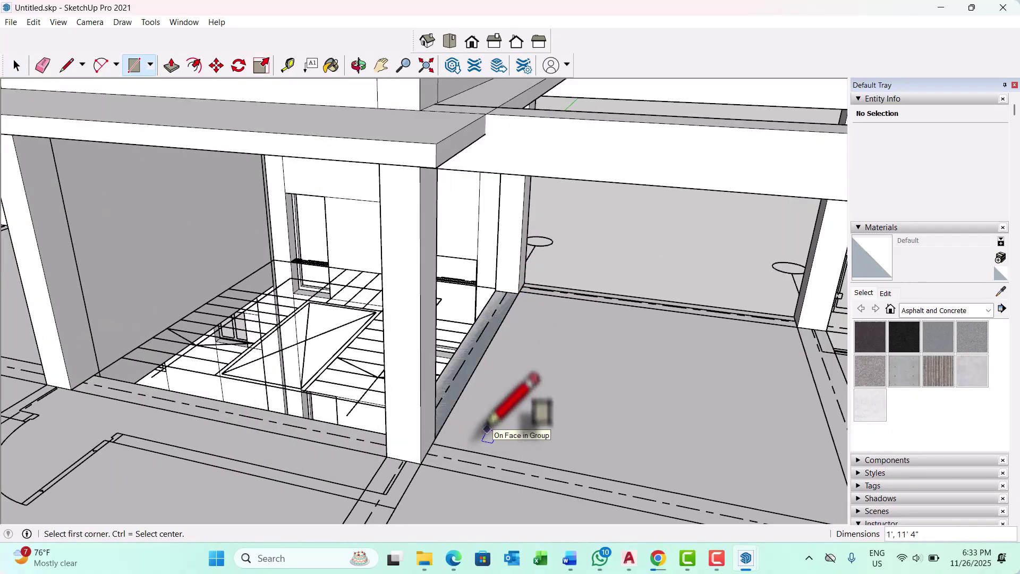
# Push/Pull the second wall rectangle up to the underside of the stair room's projecting slab
pyautogui.click(463, 393)
pyautogui.scroll(-2, 433, 229)
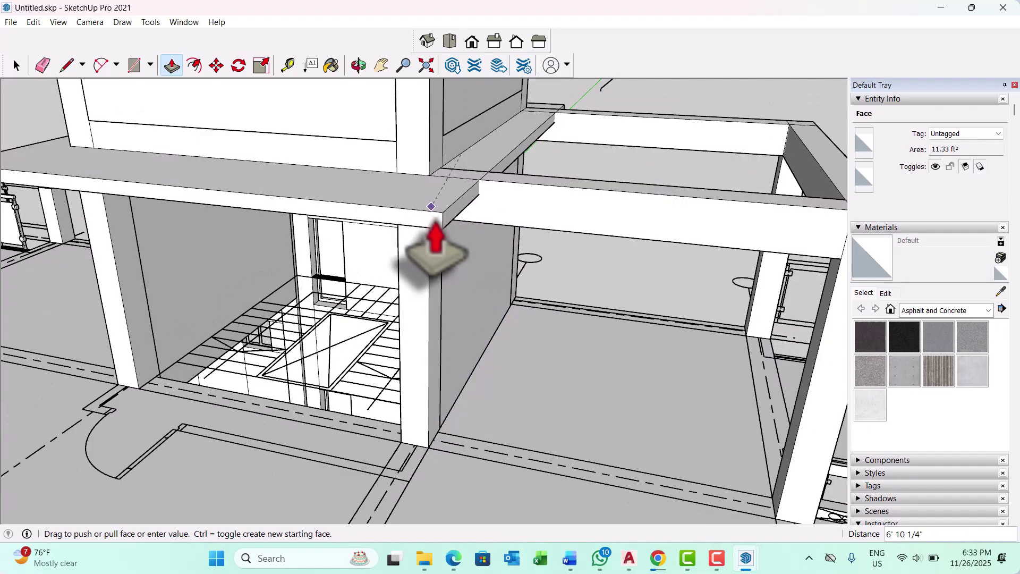
pyautogui.click(442, 229)
pyautogui.scroll(-1, 558, 420)
pyautogui.moveTo(558, 419); pyautogui.dragTo(423, 446, button='middle')
pyautogui.scroll(-2, 423, 446)
pyautogui.press('space')
# Trace the L-shaped wall stub on the roof plan between the stairwell's corner column and the door, closing it into a face with the Line tool
pyautogui.scroll(3, 278, 409)
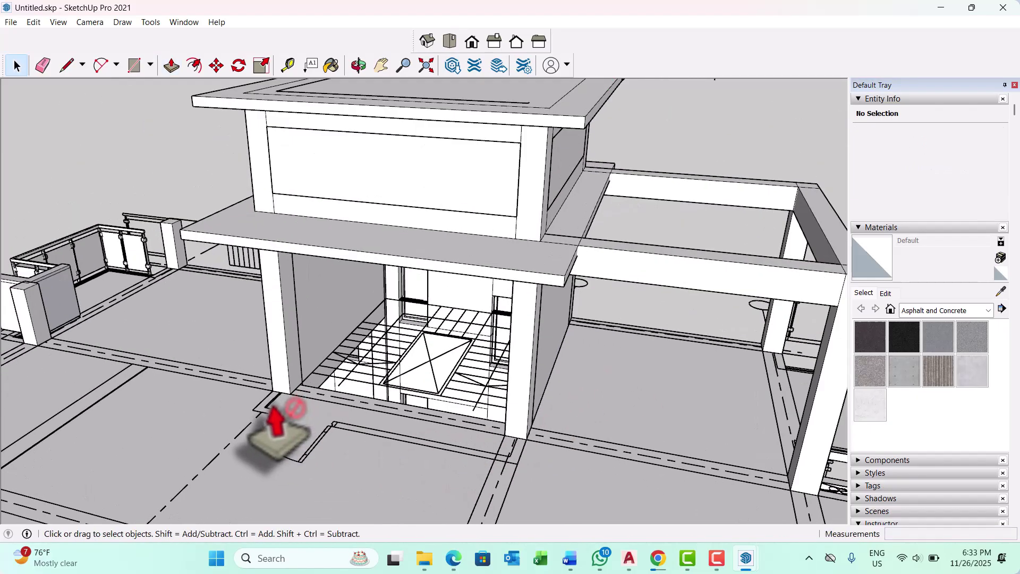
pyautogui.moveTo(278, 409); pyautogui.dragTo(471, 433, button='middle')
pyautogui.scroll(2, 483, 431)
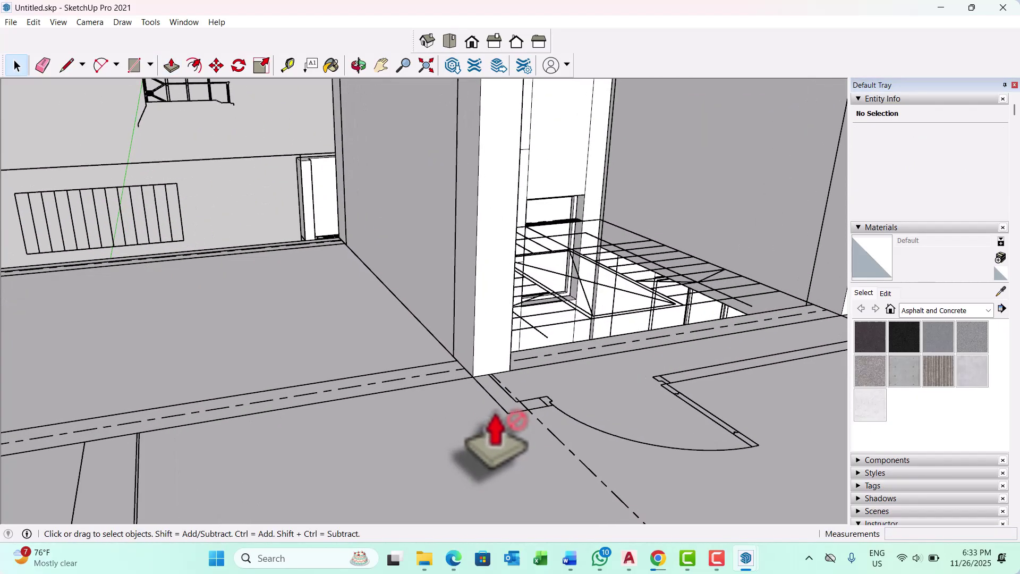
pyautogui.press('l')
pyautogui.scroll(3, 481, 390)
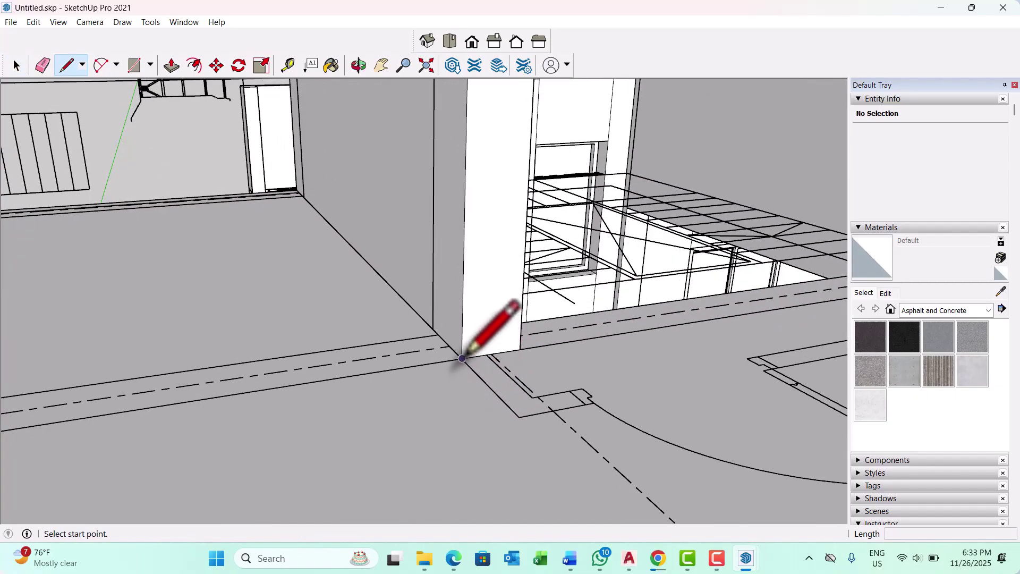
pyautogui.scroll(2, 568, 405)
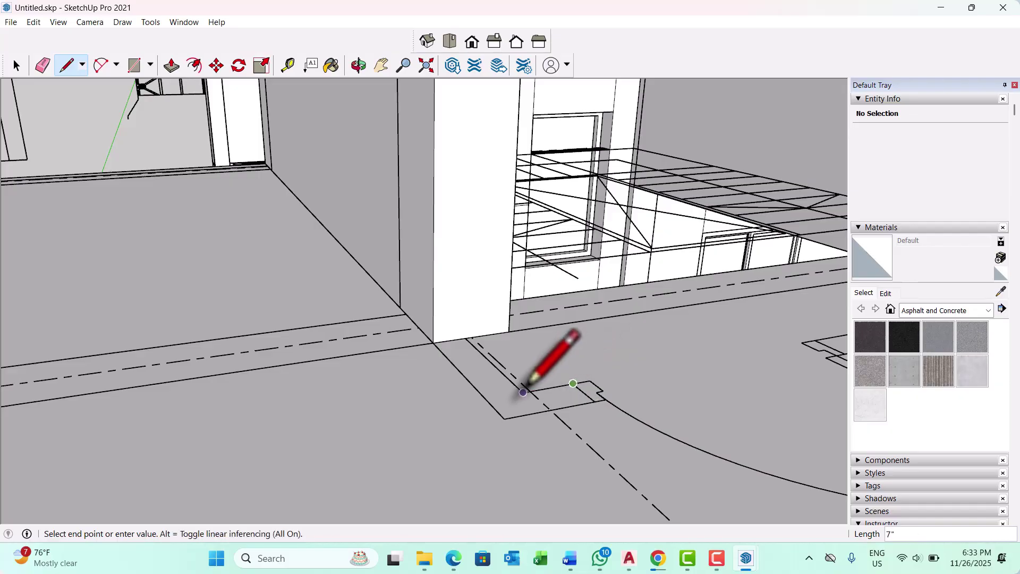
pyautogui.moveTo(447, 336); pyautogui.dragTo(483, 335, button='middle')
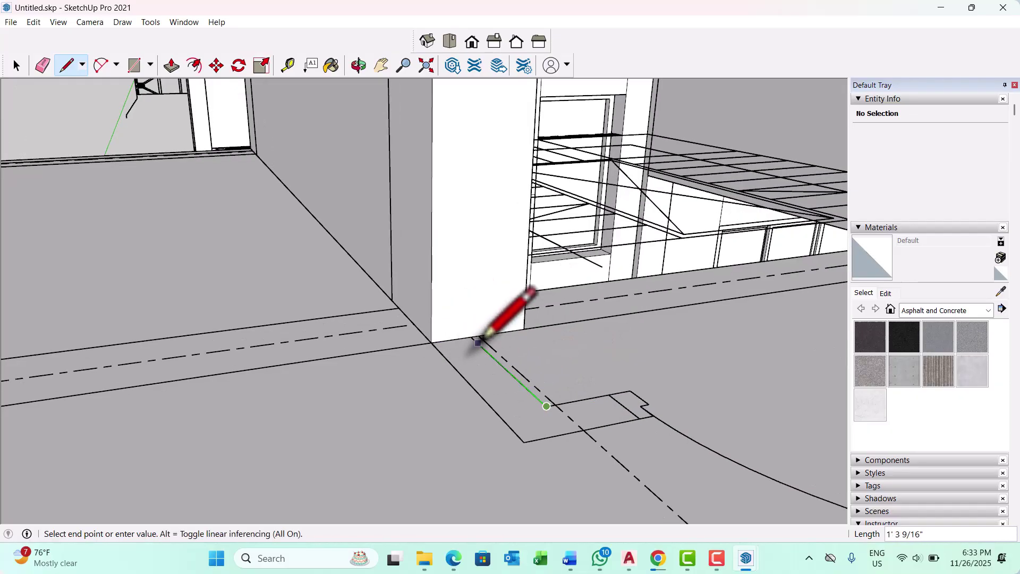
pyautogui.click(431, 343)
pyautogui.scroll(-2, 386, 429)
pyautogui.press('space')
# Push/Pull the L-shaped wall face 9' up to the underside of the stair room's projecting slab
pyautogui.press('p')
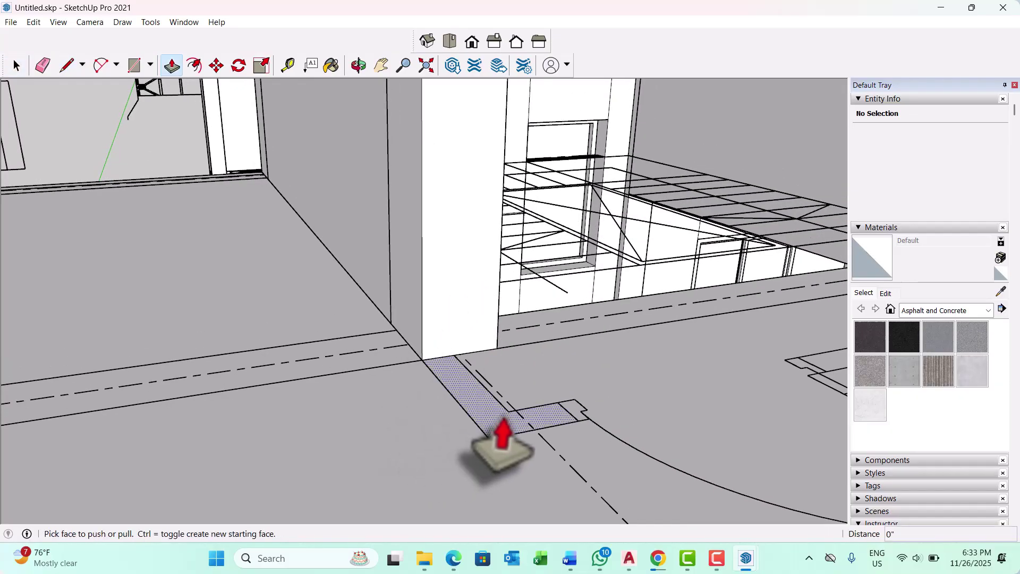
pyautogui.click(504, 417)
pyautogui.scroll(-5, 496, 420)
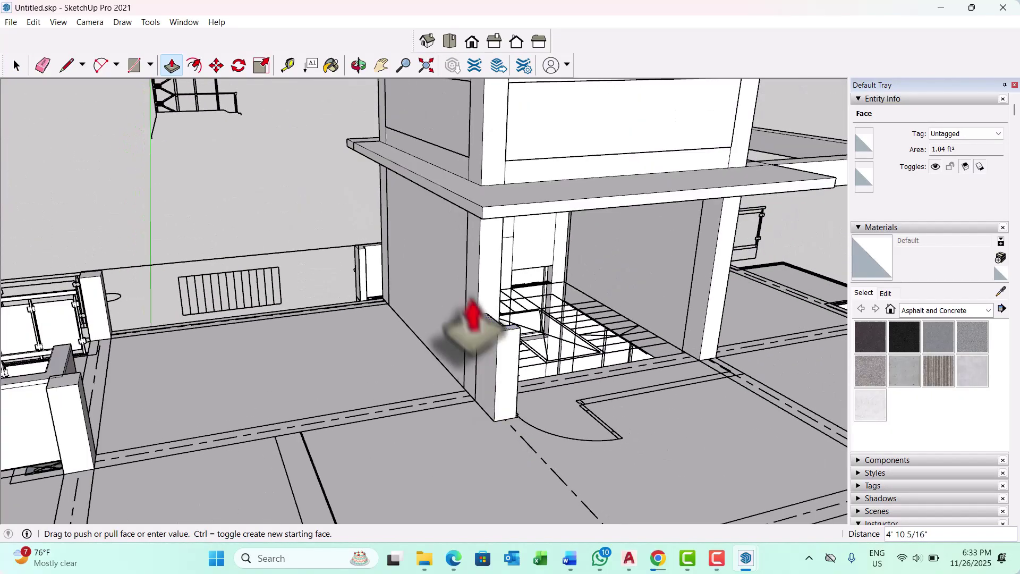
pyautogui.scroll(1, 490, 245)
pyautogui.click(482, 210)
pyautogui.scroll(-2, 433, 298)
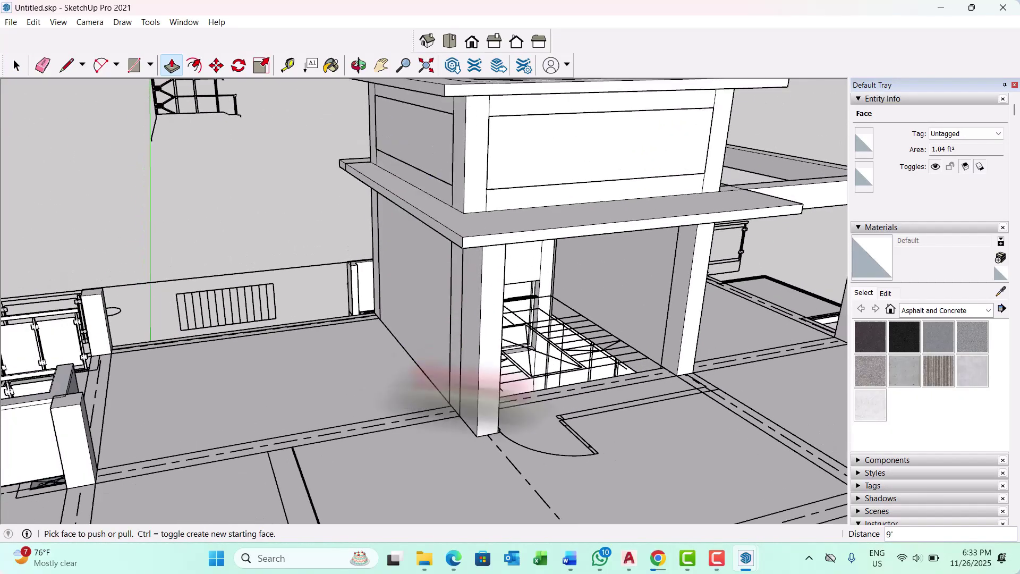
# Trace the front wall outline on the roof plan from the door's other jamb to the opposite column, closing it into a face
pyautogui.moveTo(586, 383); pyautogui.dragTo(475, 406, button='middle')
pyautogui.scroll(3, 498, 456)
pyautogui.press('space')
pyautogui.press('t')
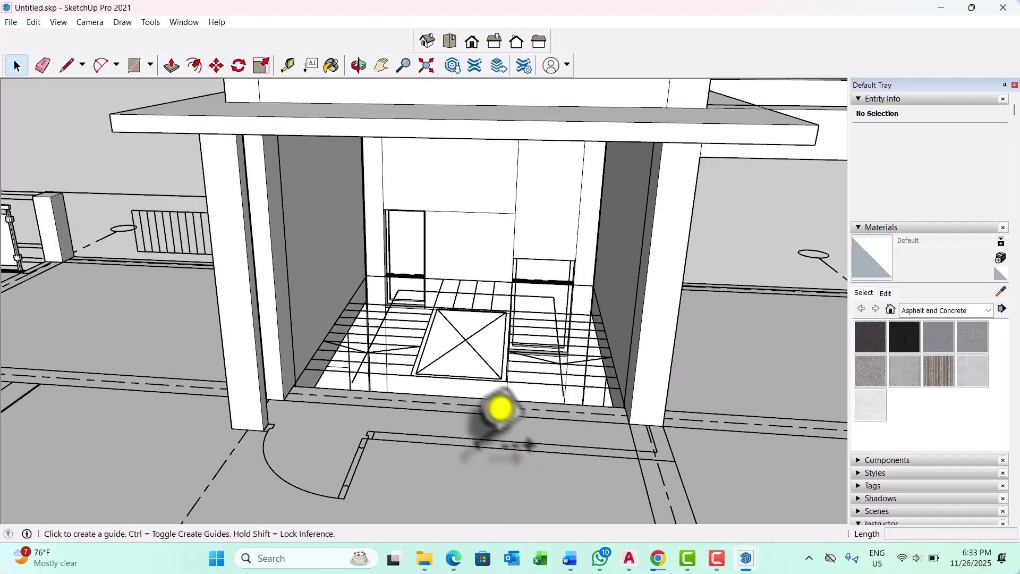
pyautogui.scroll(3, 483, 405)
pyautogui.press('l')
pyautogui.scroll(3, 382, 440)
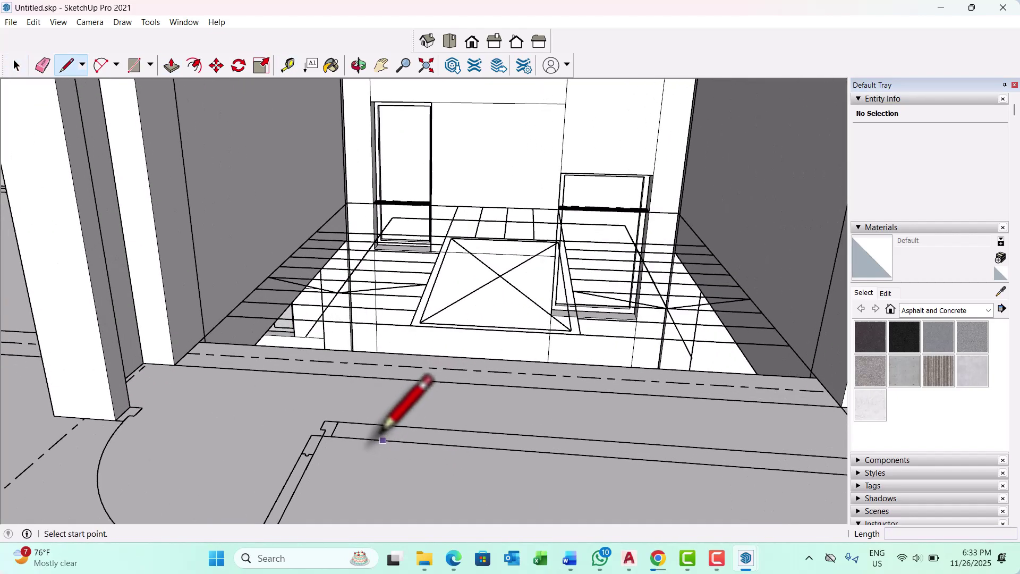
pyautogui.click(338, 421)
pyautogui.scroll(-3, 228, 432)
pyautogui.scroll(3, 658, 458)
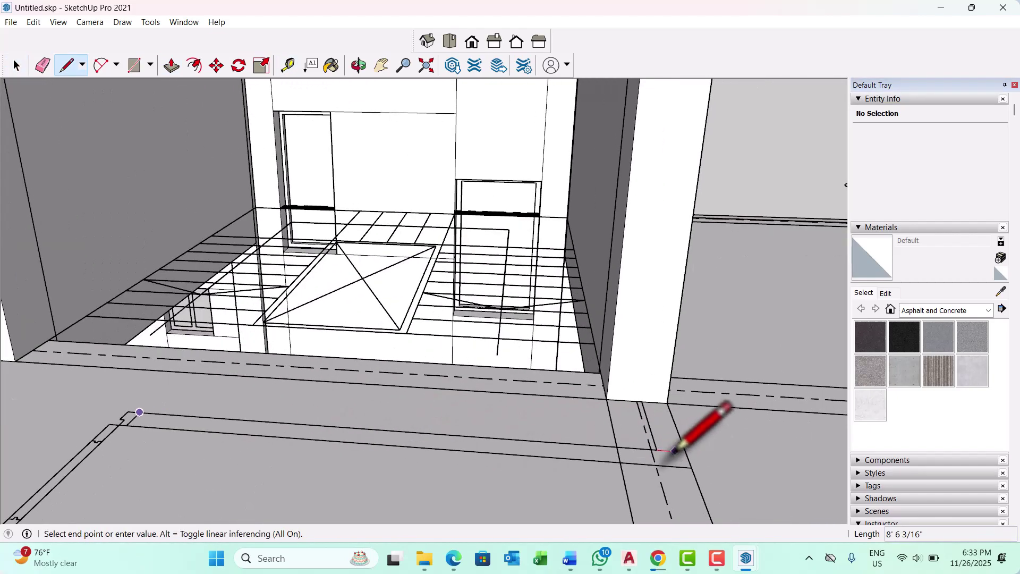
pyautogui.click(655, 448)
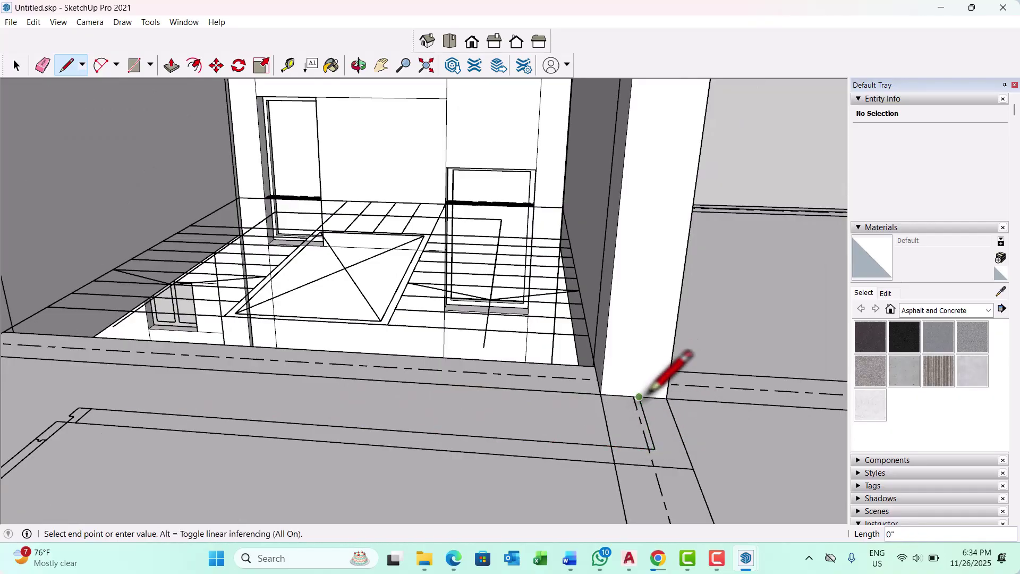
pyautogui.click(666, 397)
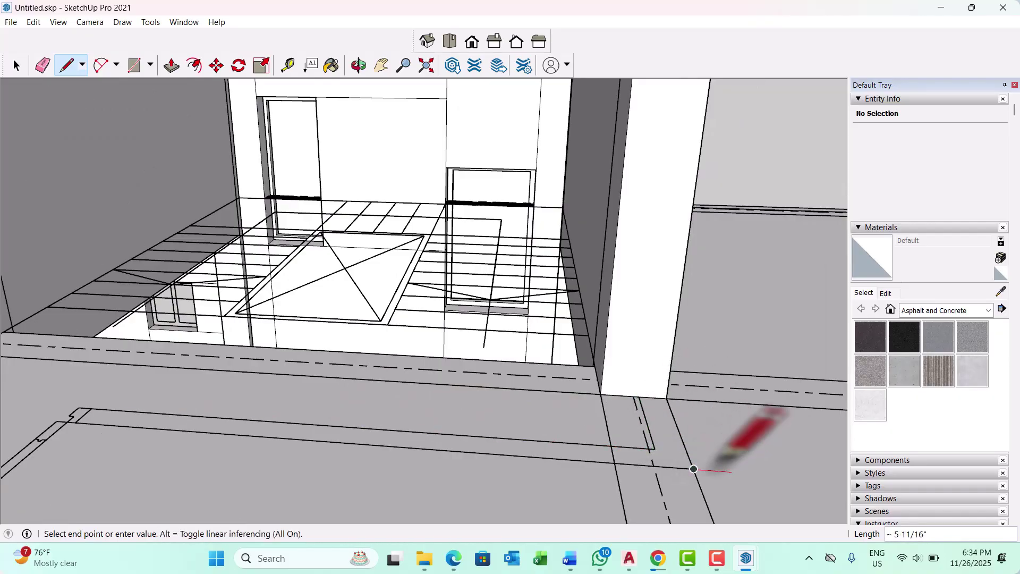
pyautogui.moveTo(712, 463); pyautogui.dragTo(143, 418, button='middle')
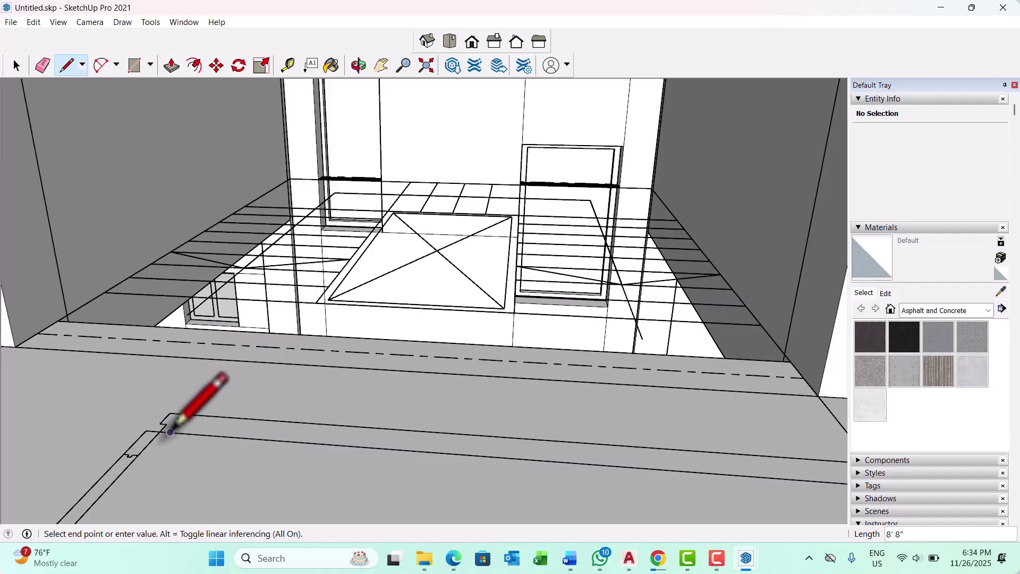
pyautogui.click(186, 413)
pyautogui.press('space')
# Push/Pull the front wall face beside the door 9' up to the underside of the projecting slab
pyautogui.moveTo(262, 387); pyautogui.dragTo(295, 387, button='middle')
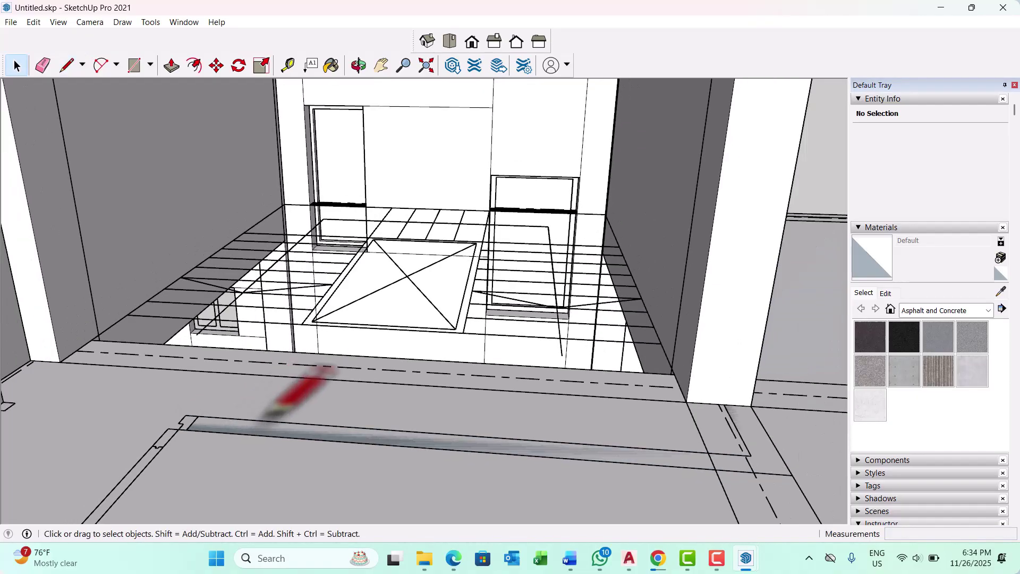
pyautogui.press('p')
pyautogui.click(442, 440)
pyautogui.scroll(-6, 454, 426)
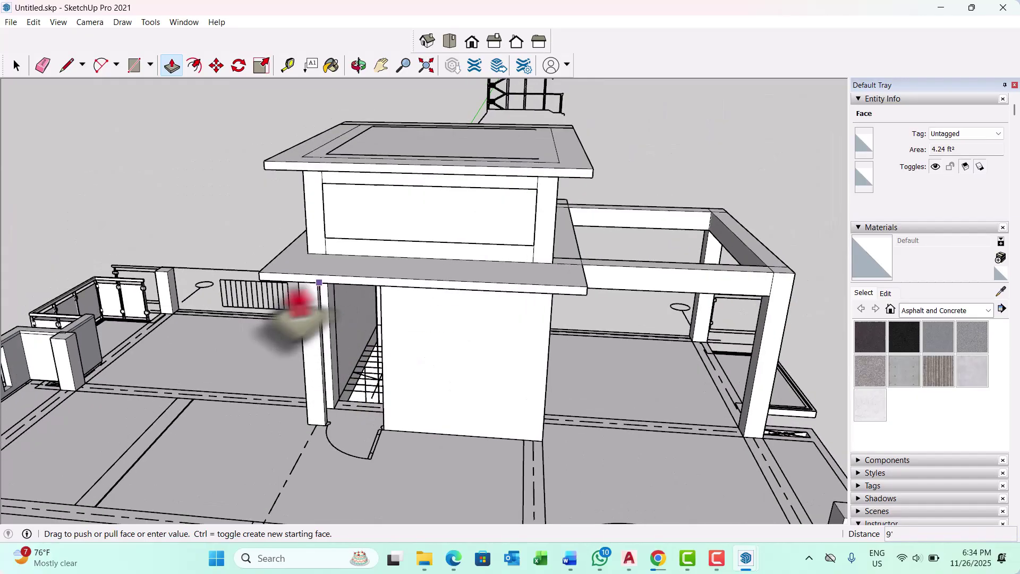
pyautogui.scroll(1, 297, 288)
pyautogui.click(255, 281)
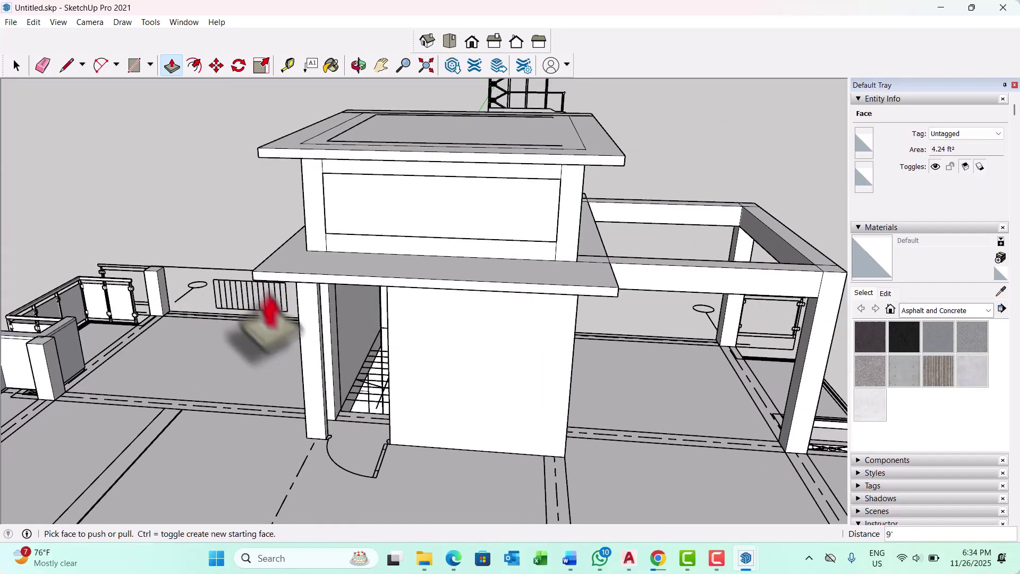
# Select the front wall, both side walls and the L-shaped wall stub, and make them one group
pyautogui.press('space')
pyautogui.scroll(3, 356, 452)
pyautogui.moveTo(357, 452); pyautogui.dragTo(324, 453, button='middle')
pyautogui.scroll(2, 324, 453)
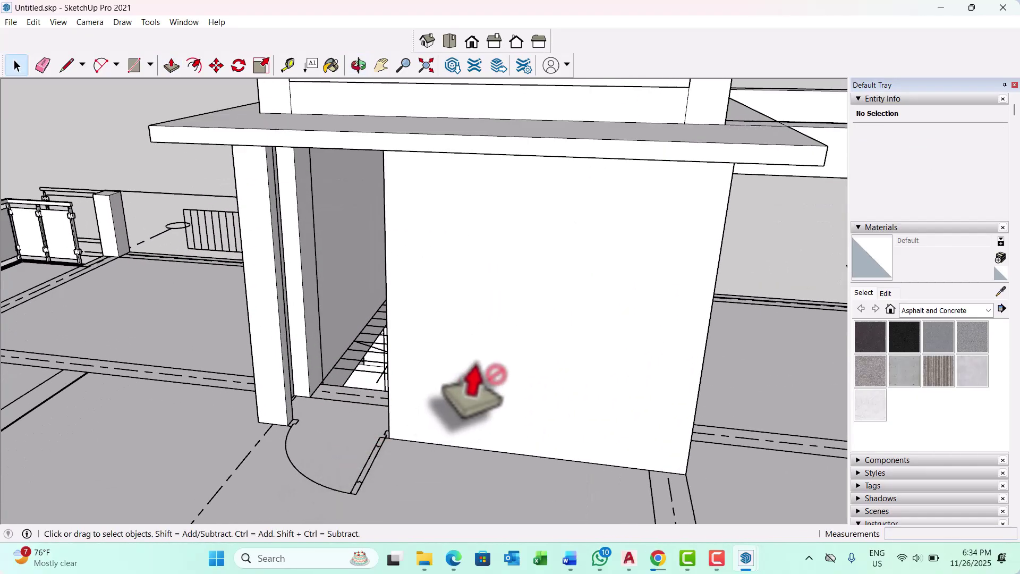
pyautogui.tripleClick(474, 362)
pyautogui.moveTo(712, 414); pyautogui.dragTo(557, 410, button='middle')
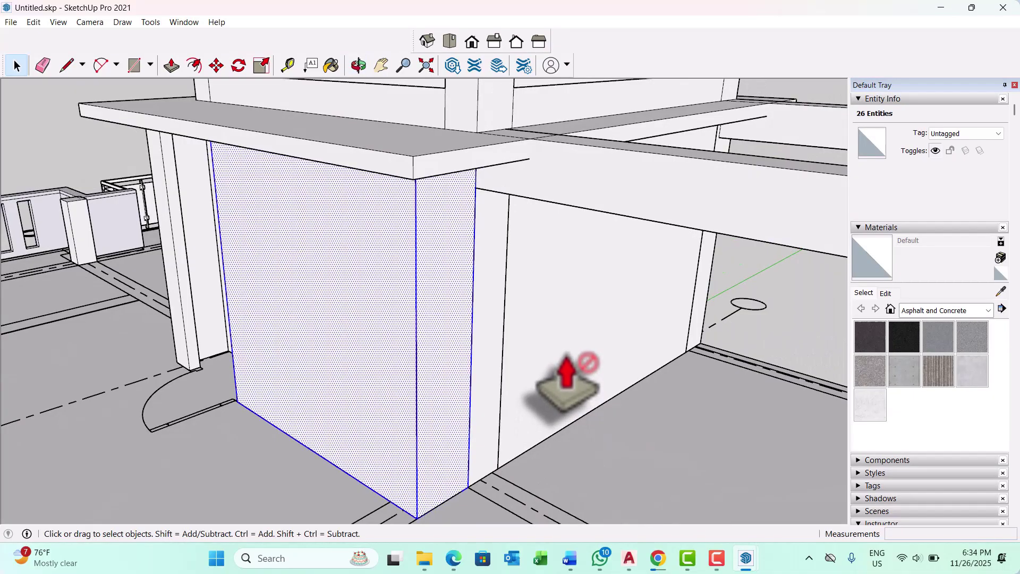
pyautogui.scroll(-2, 292, 353)
pyautogui.moveTo(292, 353); pyautogui.dragTo(342, 357, button='middle')
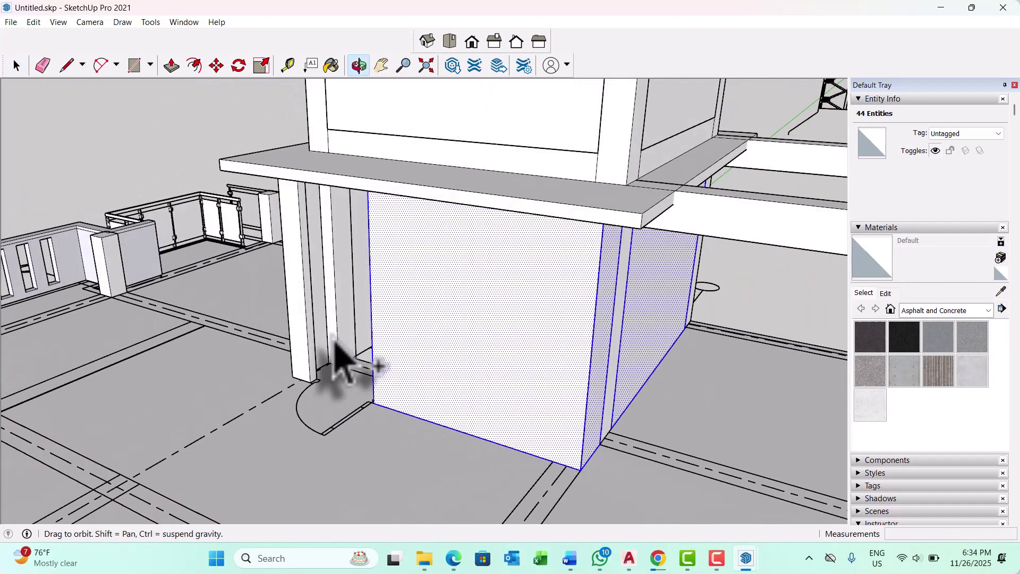
pyautogui.scroll(4, 358, 325)
pyautogui.keyDown('ctrl'); pyautogui.click(368, 271); pyautogui.keyUp('ctrl')
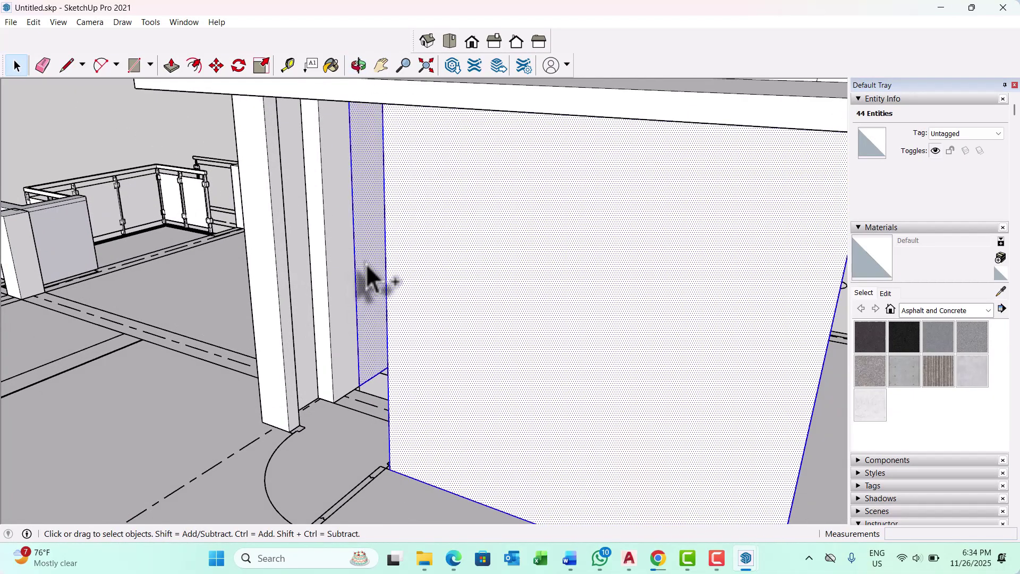
pyautogui.moveTo(365, 264)
pyautogui.mouseDown(button='middle')
pyautogui.moveTo(330, 348)
pyautogui.moveTo(285, 319)
pyautogui.mouseUp(button='middle')
pyautogui.keyDown('ctrl'); pyautogui.click(275, 300); pyautogui.keyUp('ctrl')
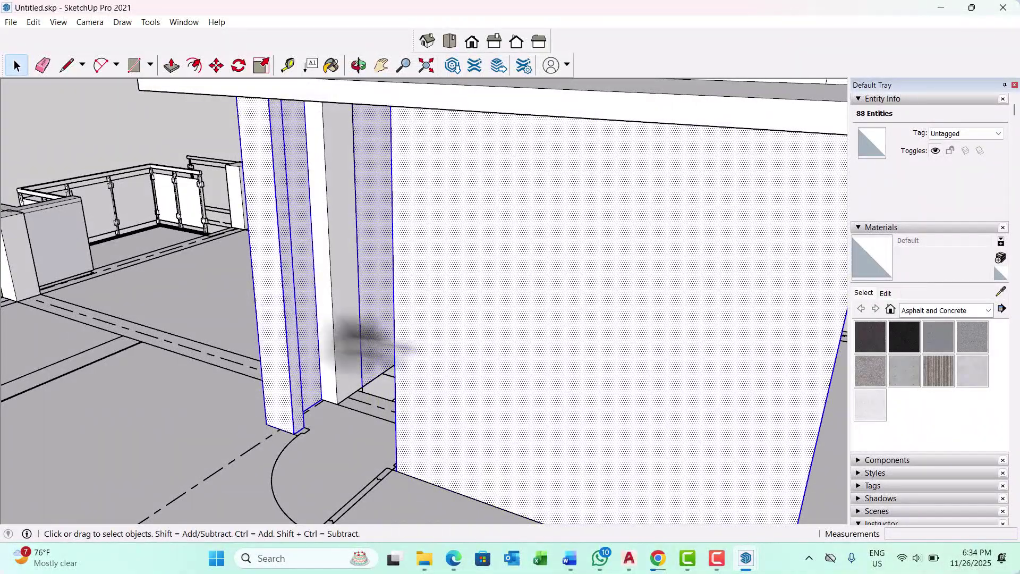
pyautogui.rightClick(487, 293)
pyautogui.click(541, 410)
# Open the stair room wall group for editing and select the front wall
pyautogui.scroll(-2, 504, 420)
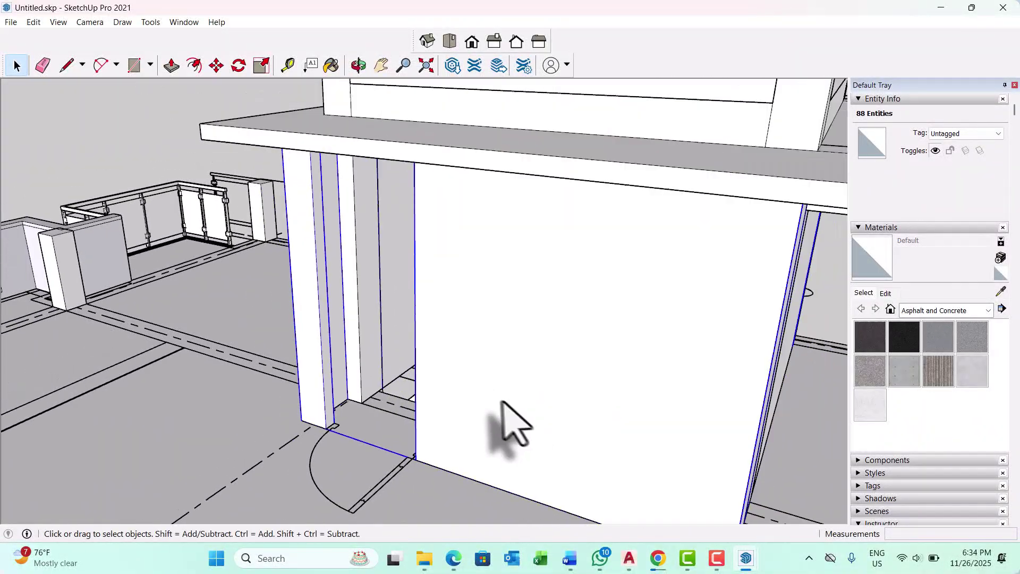
pyautogui.scroll(-3, 505, 420)
pyautogui.scroll(2, 489, 431)
pyautogui.doubleClick(509, 401)
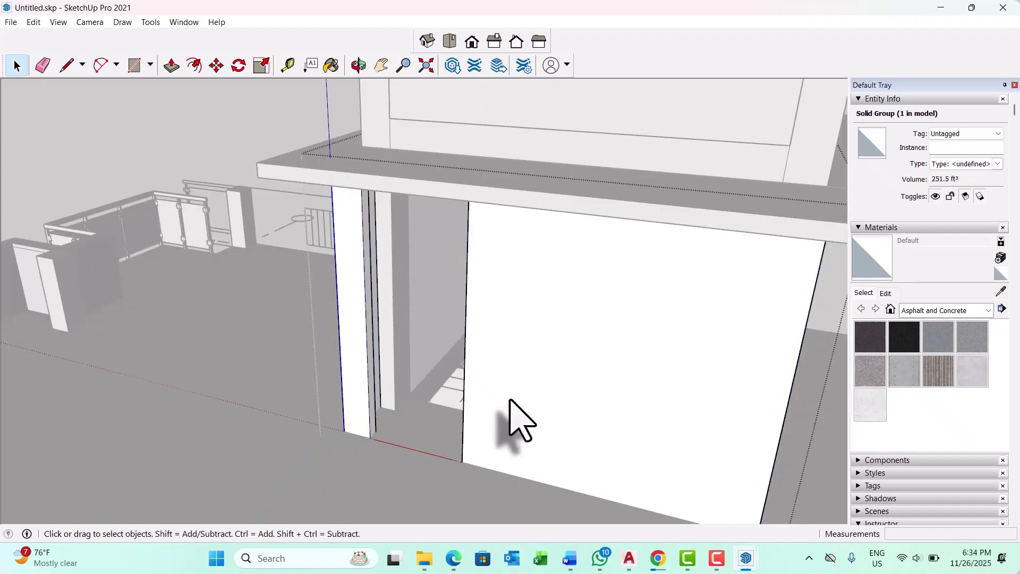
pyautogui.click(500, 406)
pyautogui.press('t')
pyautogui.scroll(2, 537, 435)
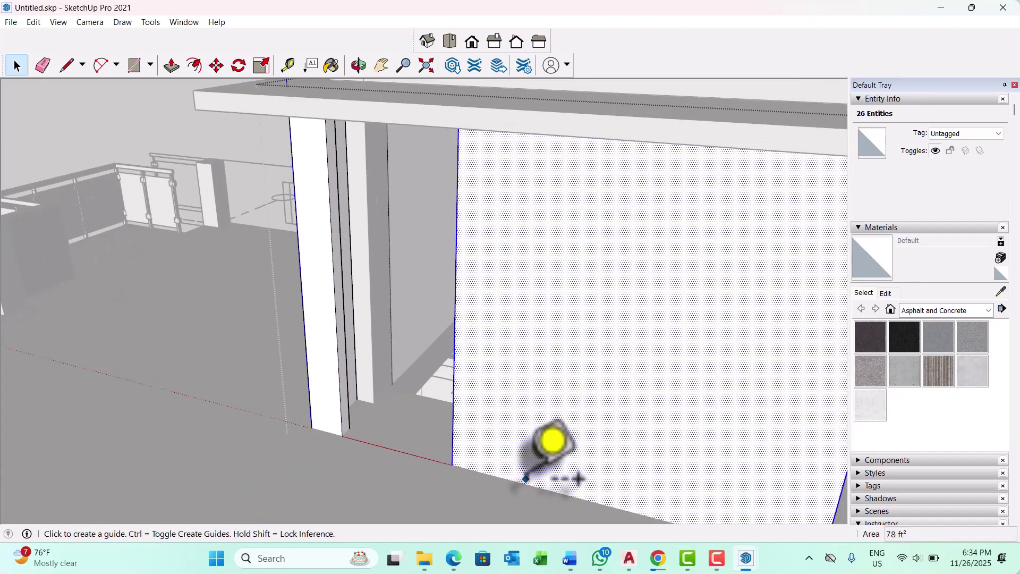
pyautogui.click(525, 484)
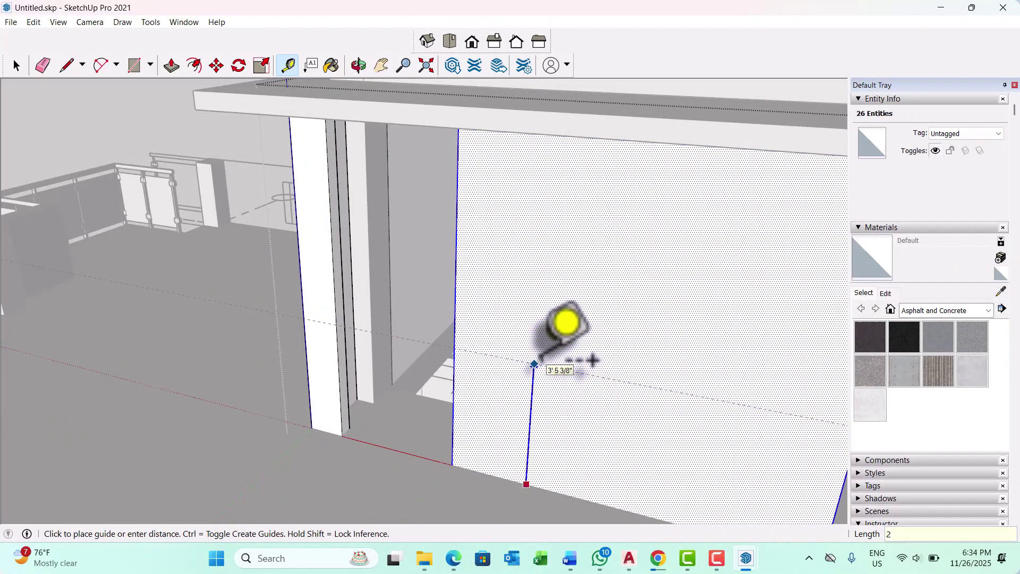
pyautogui.moveTo(536, 363); pyautogui.dragTo(435, 352, button='middle')
pyautogui.scroll(3, 413, 478)
pyautogui.scroll(2, 412, 478)
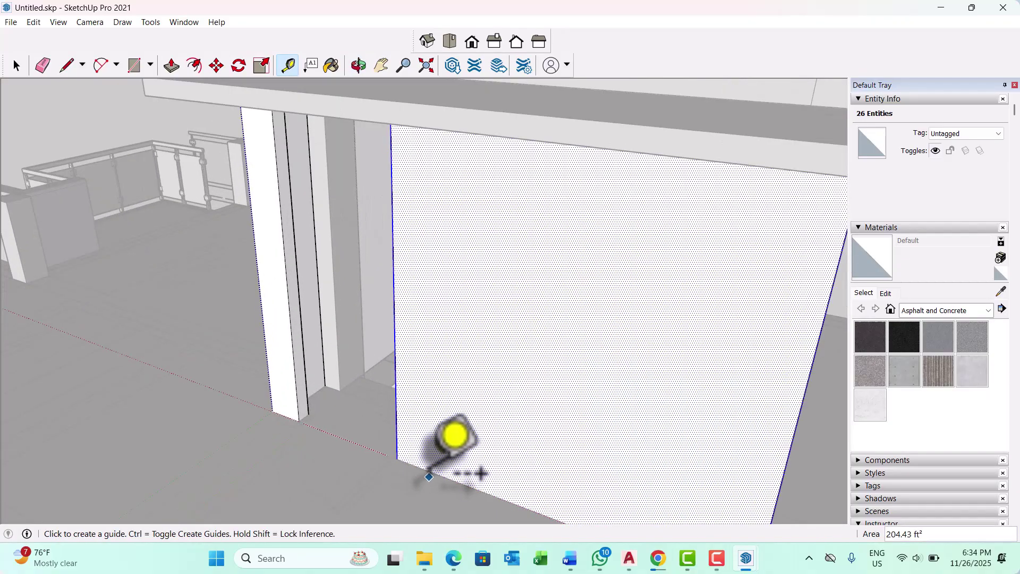
# Place a guide 7' above the front wall's base and draw a 5" line at that height across the wall stub's face at the door opening
pyautogui.click(453, 480)
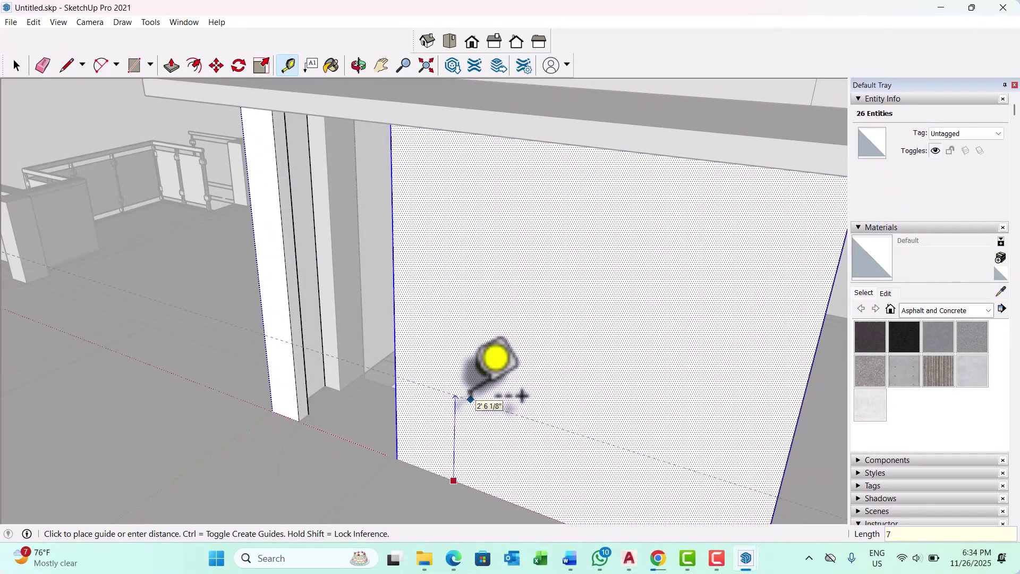
pyautogui.click(278, 218)
pyautogui.scroll(3, 278, 201)
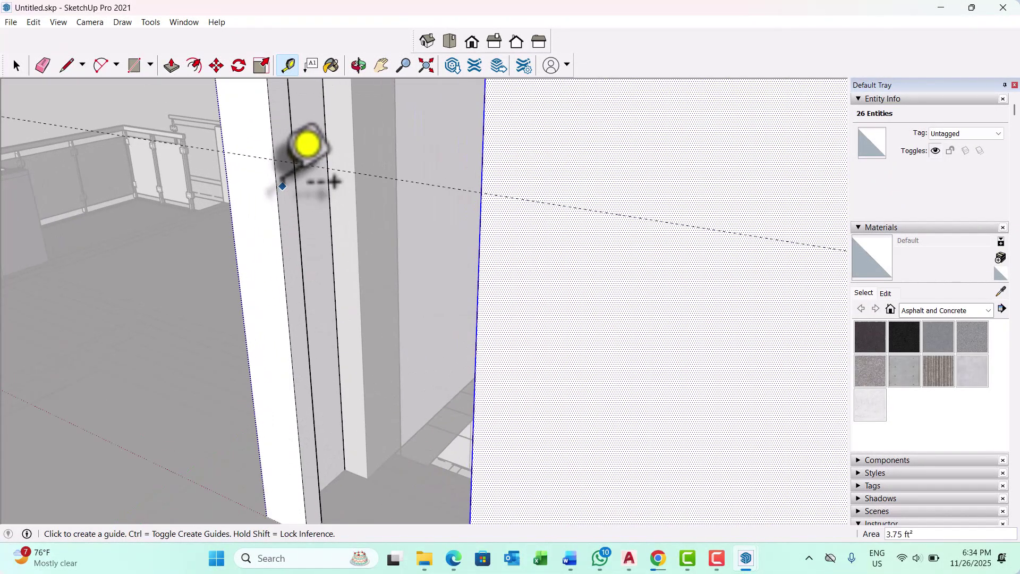
pyautogui.press('l')
pyautogui.scroll(2, 275, 163)
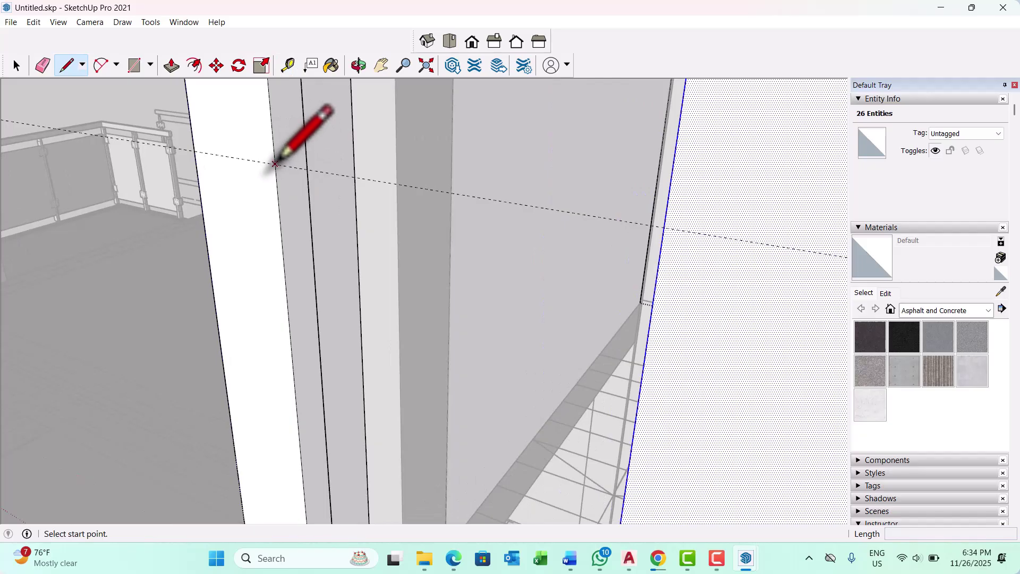
pyautogui.click(275, 163)
pyautogui.click(306, 155)
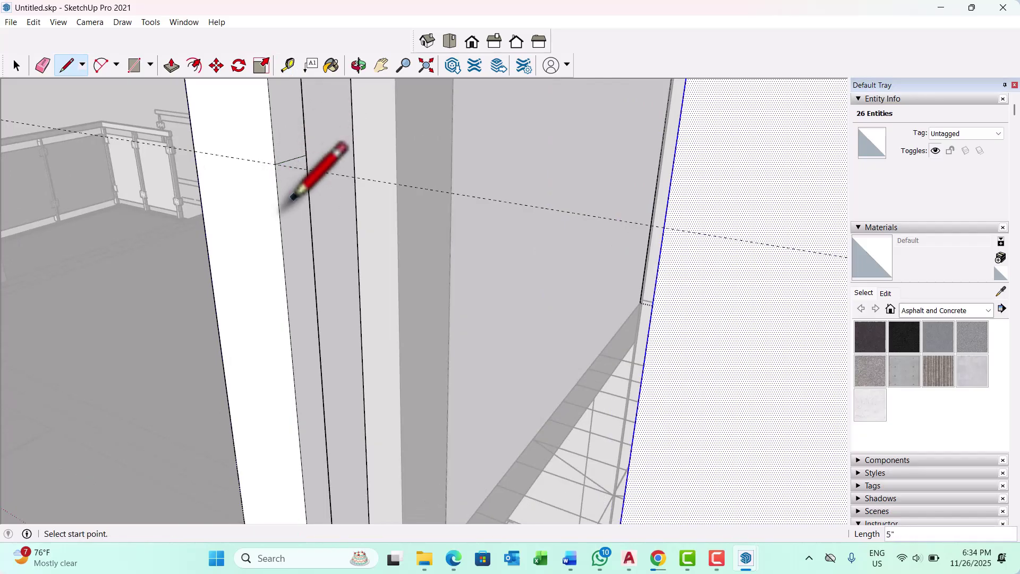
# Push/Pull the face above that line 3' 4" across the door opening to the front wall, forming the lintel
pyautogui.press('p')
pyautogui.click(287, 160)
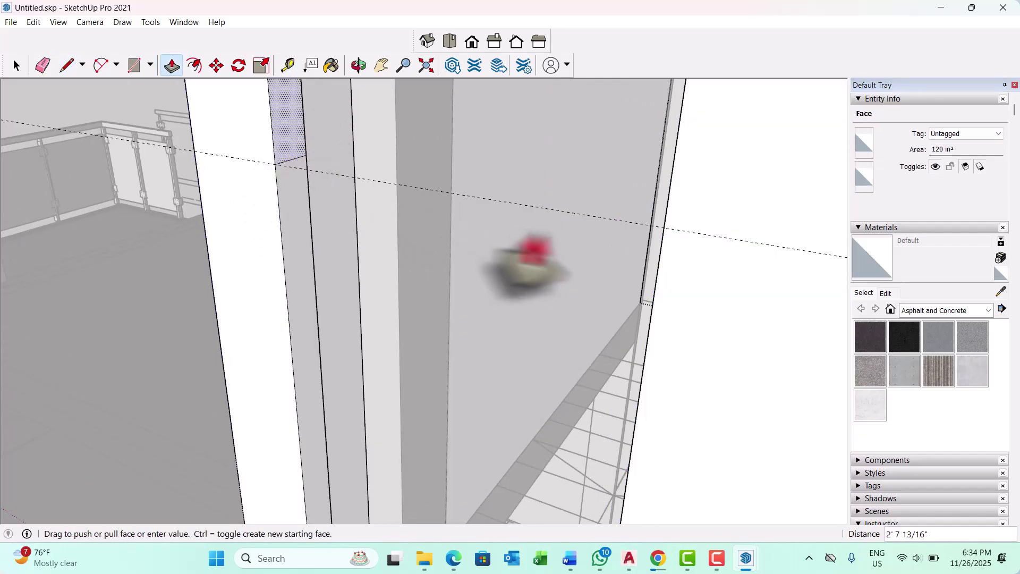
pyautogui.click(581, 239)
pyautogui.scroll(-4, 471, 405)
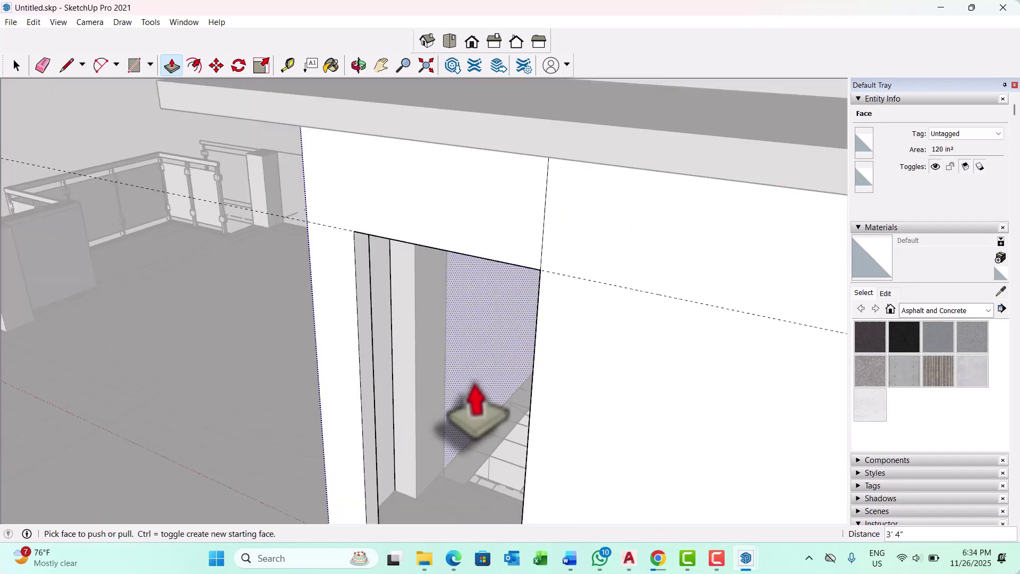
# Delete the door-height guide line and close the wall group
pyautogui.press('space')
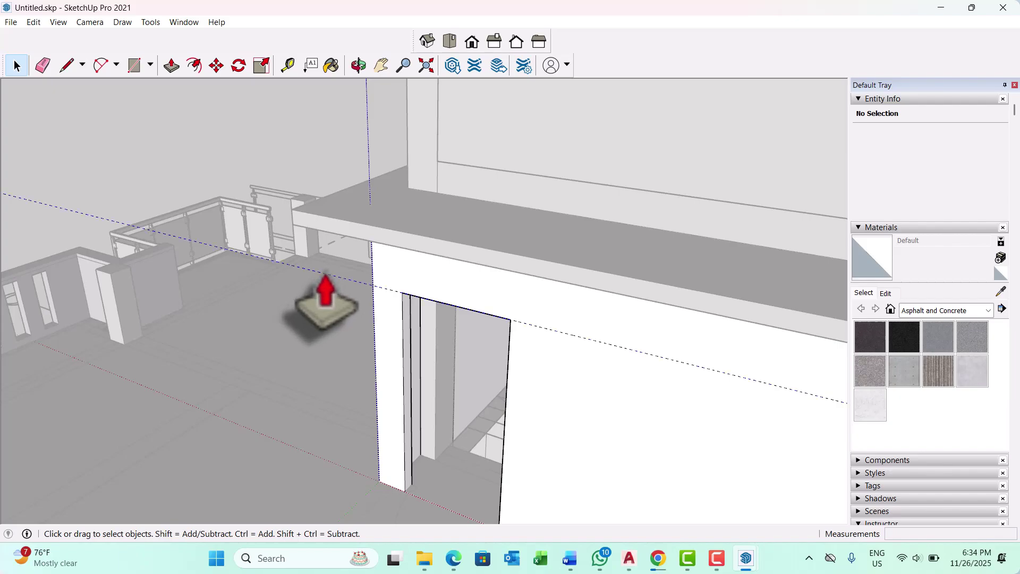
pyautogui.scroll(-3, 340, 308)
pyautogui.moveTo(355, 324); pyautogui.dragTo(532, 414, button='middle')
pyautogui.scroll(-8, 337, 342)
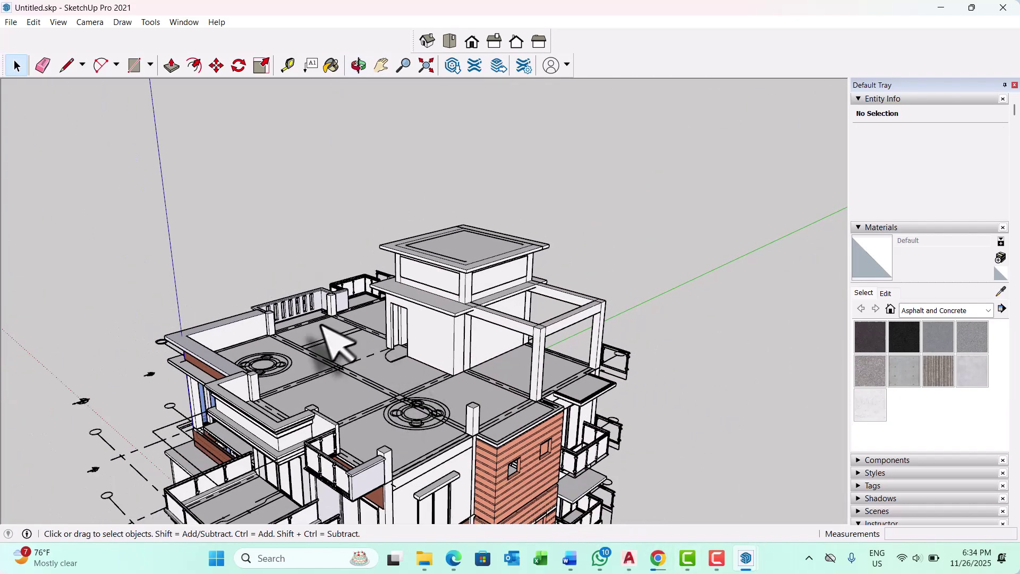
pyautogui.scroll(-2, 237, 333)
pyautogui.scroll(2, 754, 471)
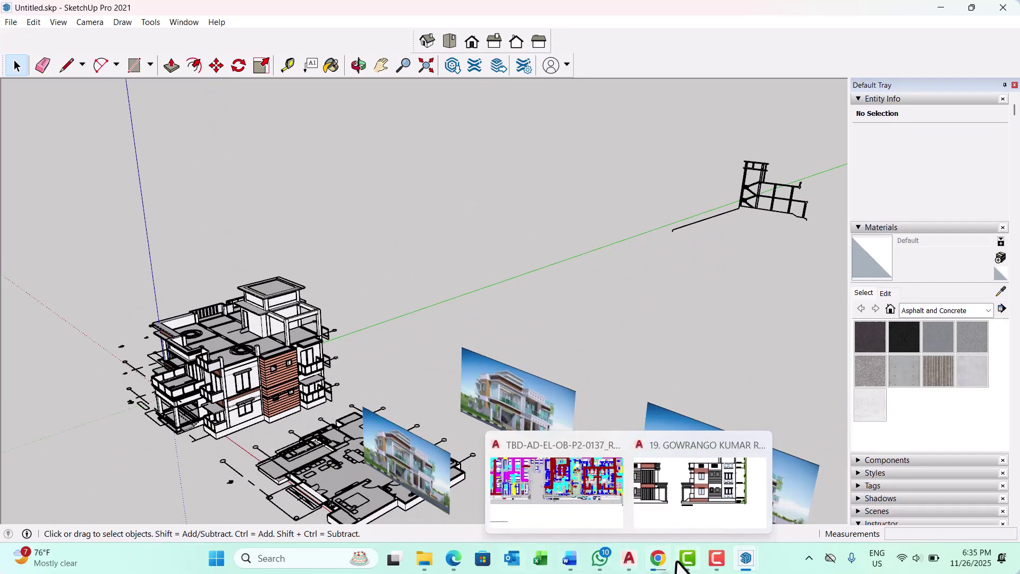
pyautogui.moveTo(413, 555)
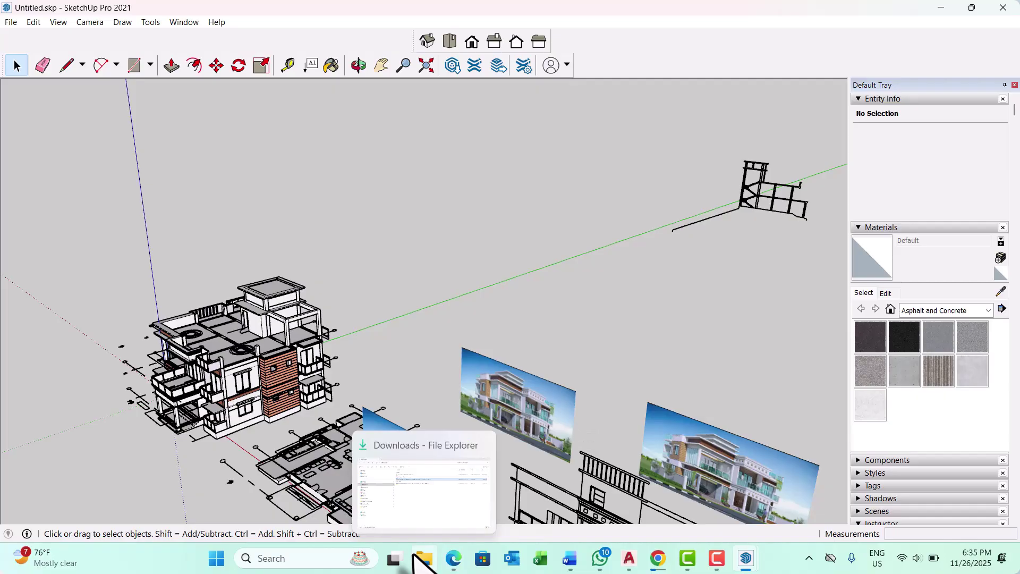
pyautogui.click(446, 507)
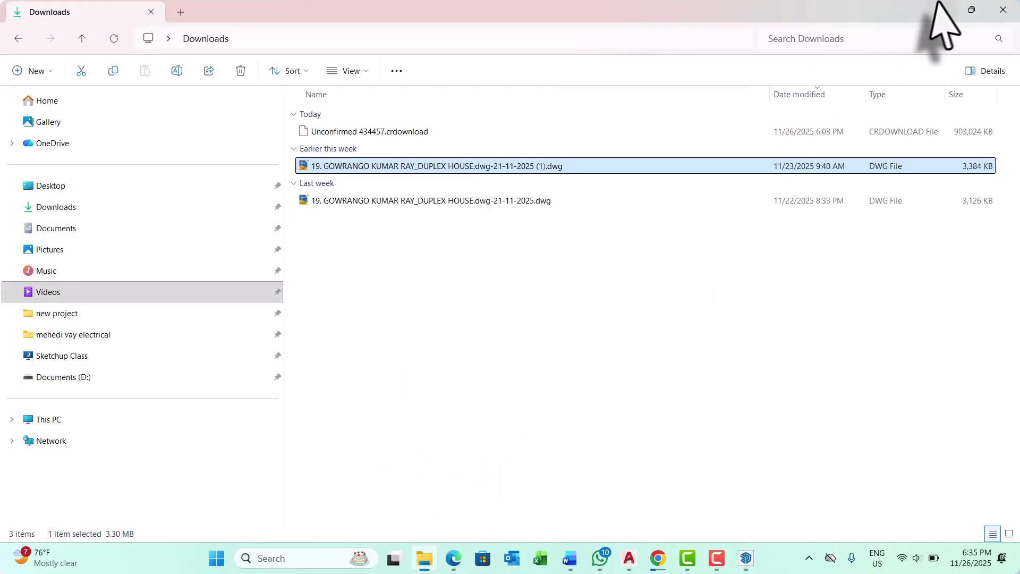
pyautogui.click(939, 9)
# Examine the placed reference renders, especially the aerial roof view, for the slatted band and slabs at the top of the stair room
pyautogui.scroll(5, 441, 414)
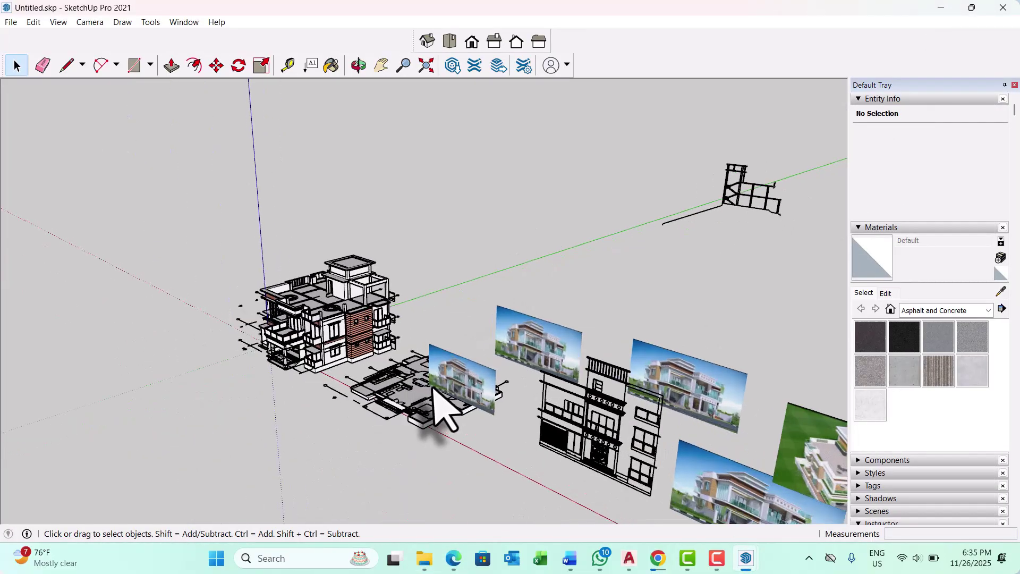
pyautogui.scroll(3, 420, 382)
pyautogui.scroll(3, 603, 319)
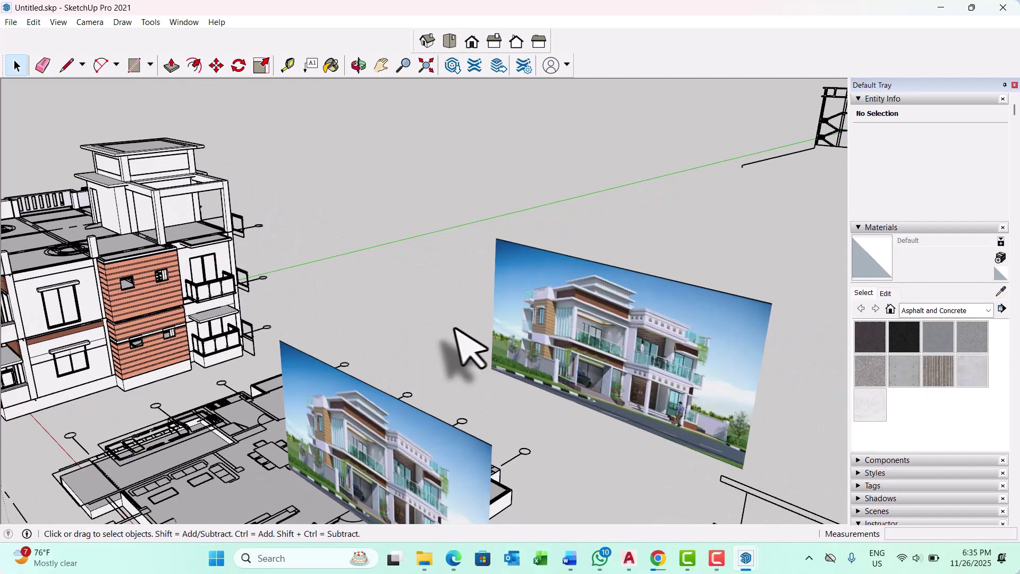
pyautogui.scroll(-5, 462, 350)
pyautogui.scroll(-2, 433, 325)
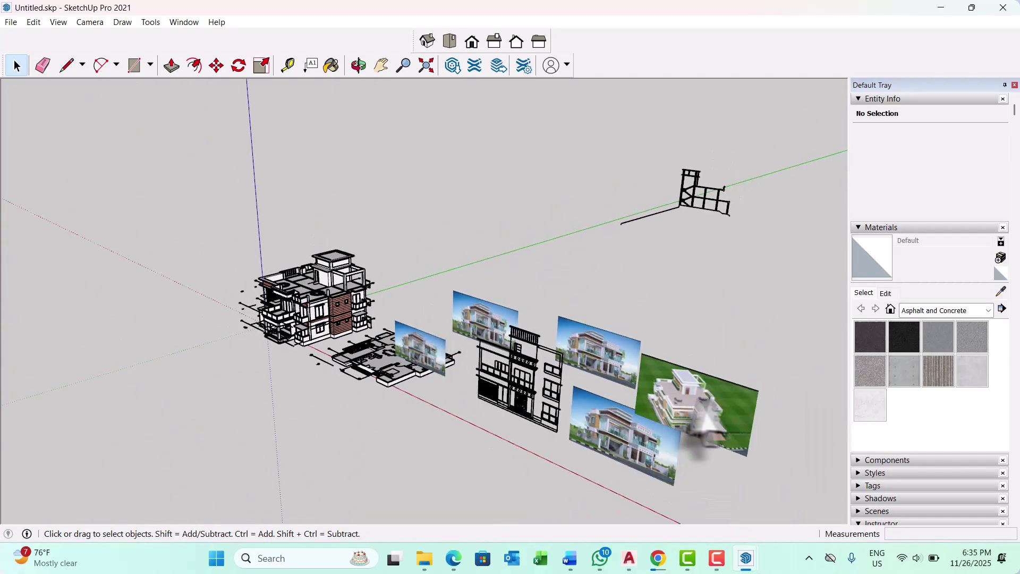
pyautogui.scroll(6, 706, 423)
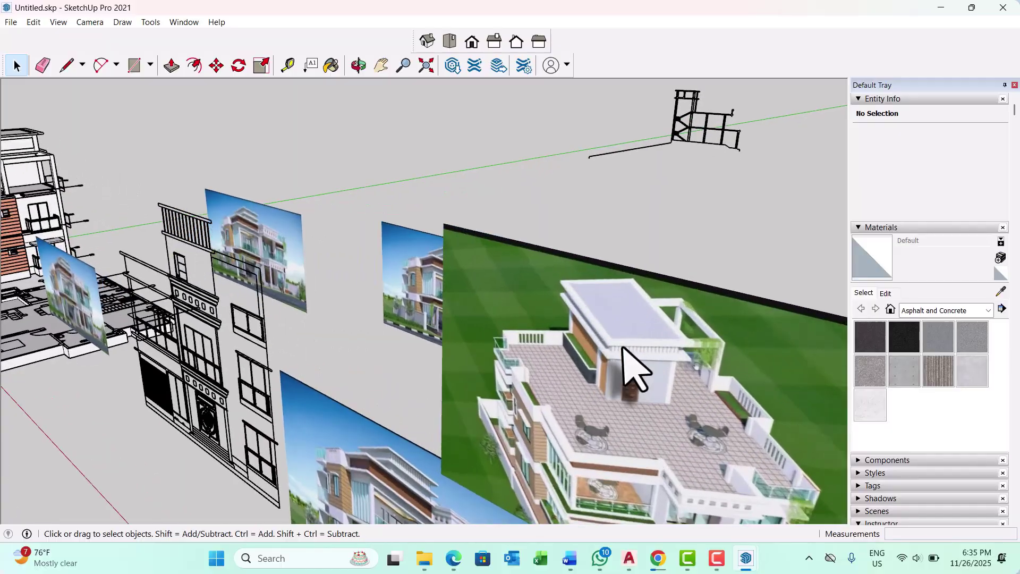
pyautogui.scroll(3, 626, 366)
pyautogui.scroll(3, 637, 369)
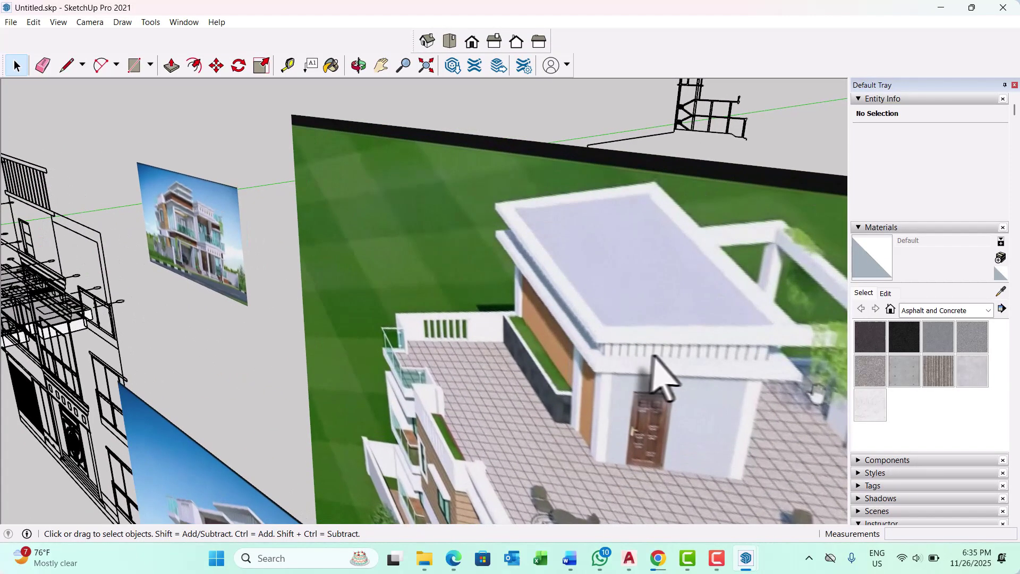
pyautogui.scroll(-5, 712, 371)
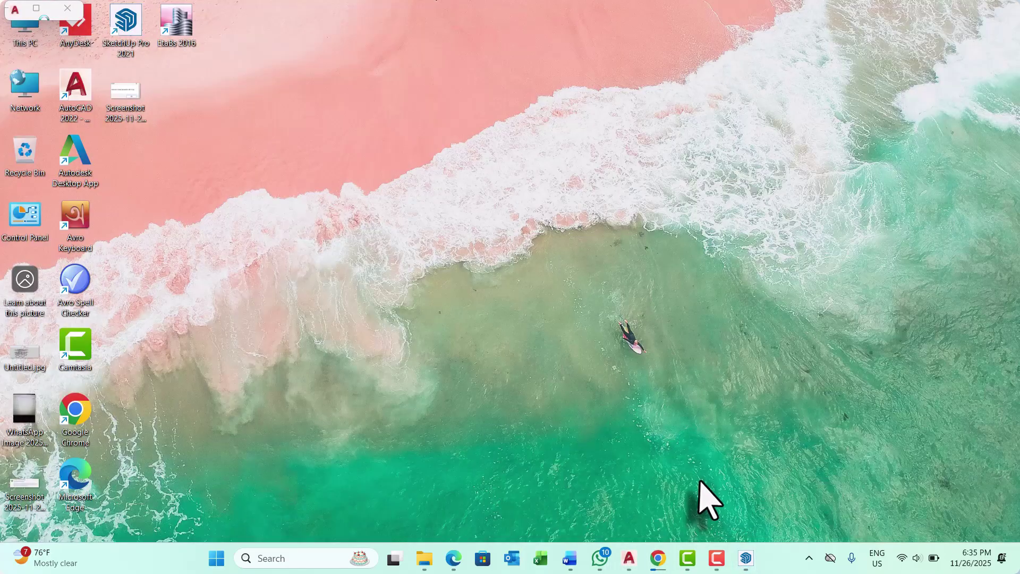
# Switch to the duplex house drawing in AutoCAD and examine the slatted band between stair top and O.H.W.T. top levels in the elevations
pyautogui.click(706, 496)
pyautogui.scroll(-4, 484, 254)
pyautogui.scroll(6, 701, 276)
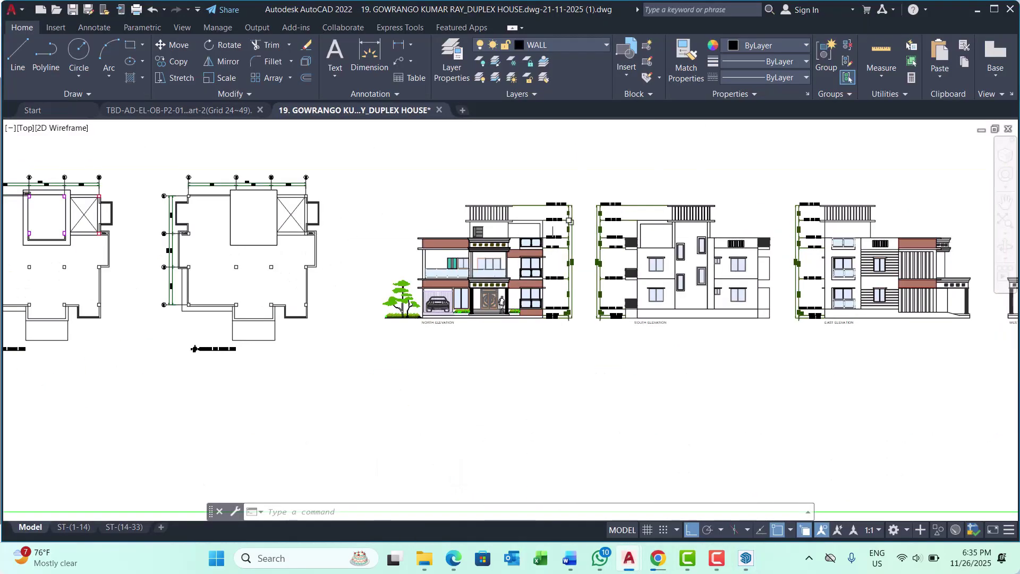
pyautogui.scroll(6, 563, 225)
pyautogui.moveTo(318, 173); pyautogui.dragTo(336, 286, button='middle')
pyautogui.scroll(4, 340, 282)
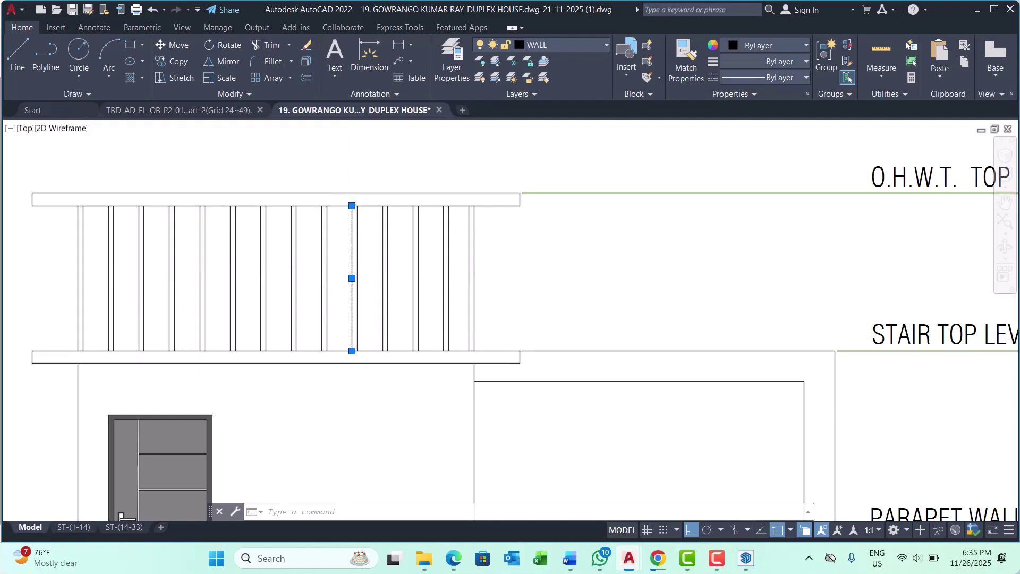
pyautogui.scroll(-4, 364, 284)
pyautogui.scroll(4, 496, 259)
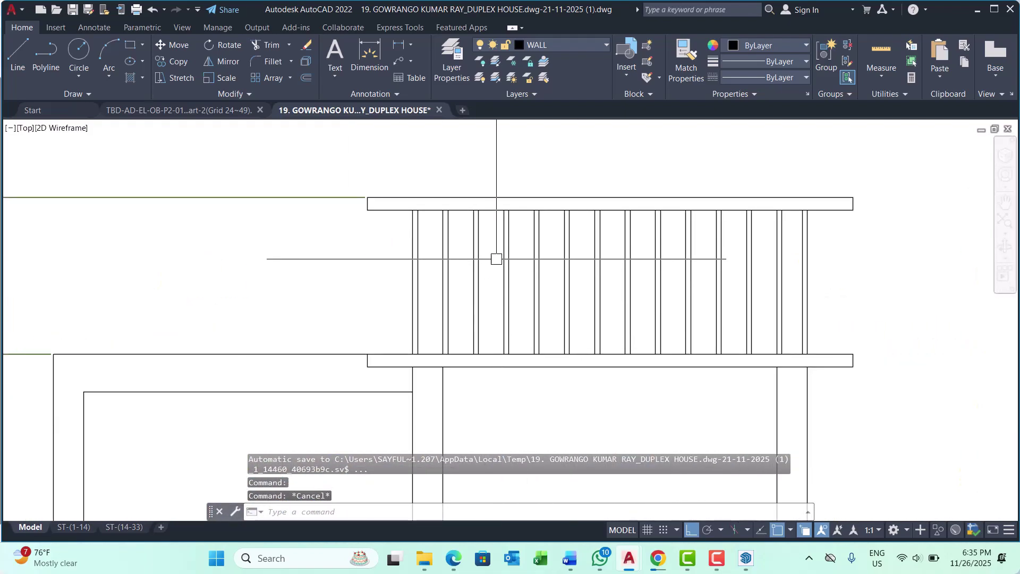
pyautogui.scroll(-4, 502, 366)
pyautogui.scroll(4, 677, 285)
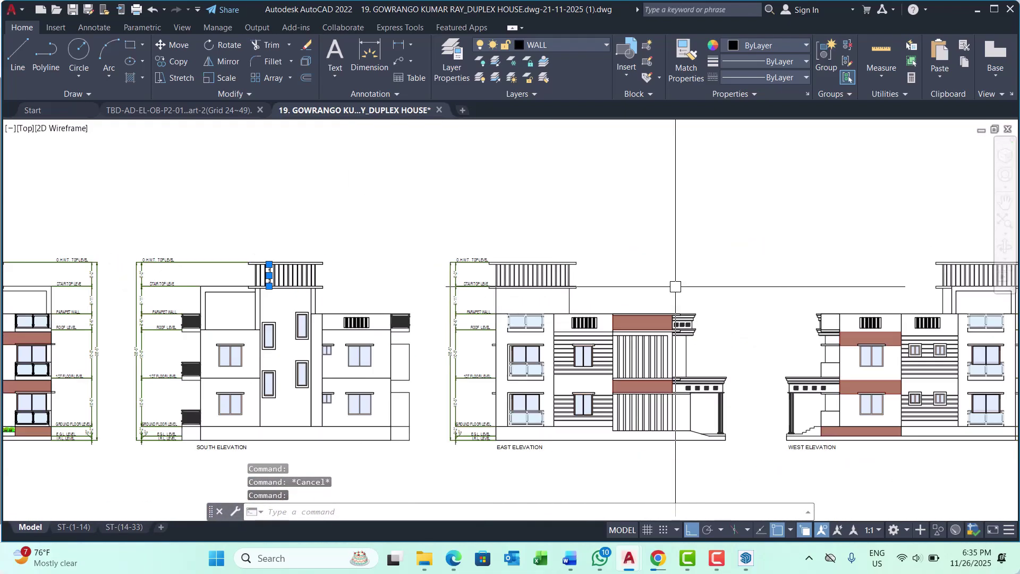
pyautogui.press('Escape')
pyautogui.scroll(-4, 595, 296)
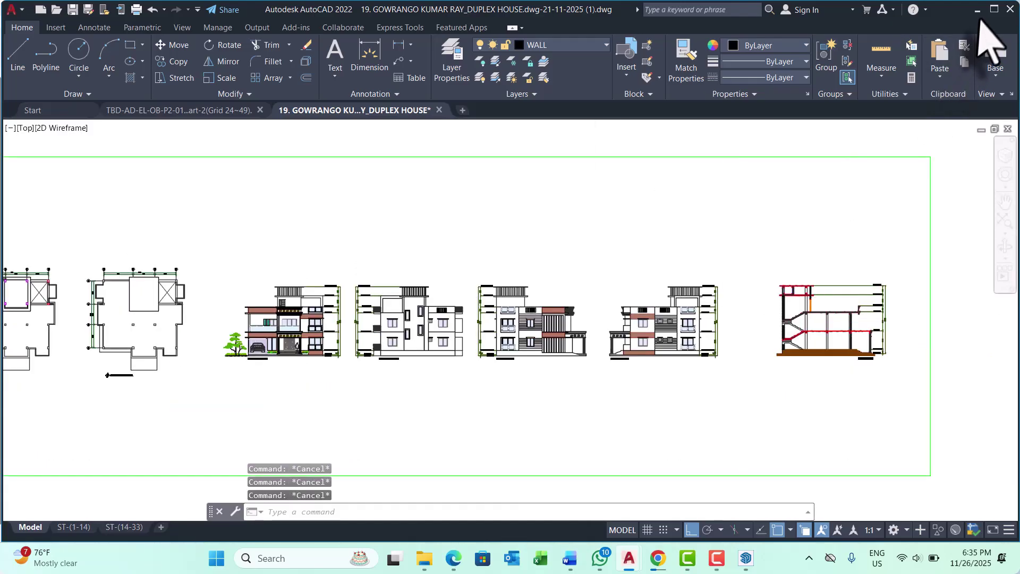
pyautogui.click(977, 11)
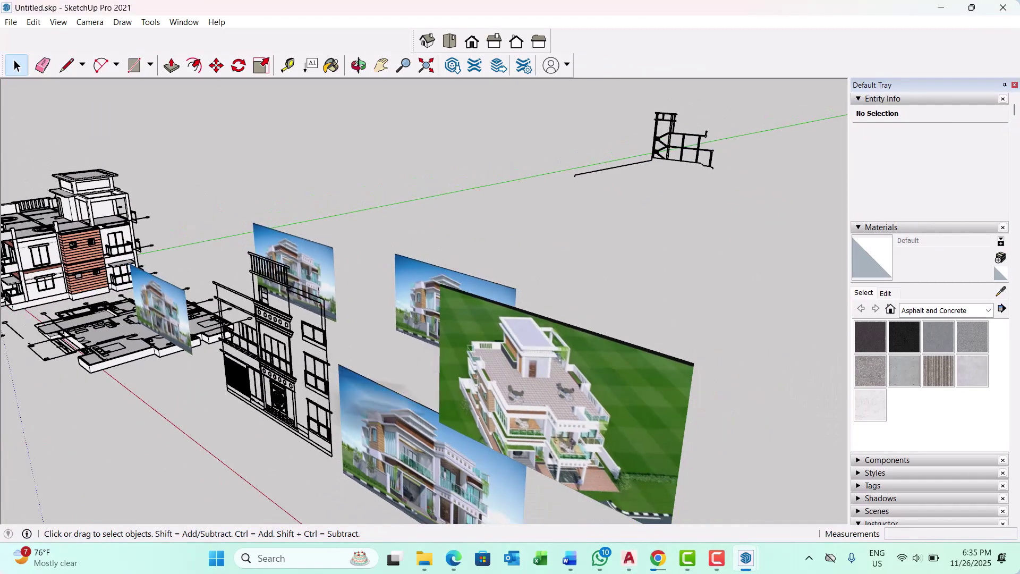
# Return to the SketchUp model and compare its stair room and tank walls with the slatted top in the front reference render
pyautogui.scroll(-2, 571, 324)
pyautogui.moveTo(334, 319); pyautogui.dragTo(529, 366, button='middle')
pyautogui.scroll(-2, 529, 365)
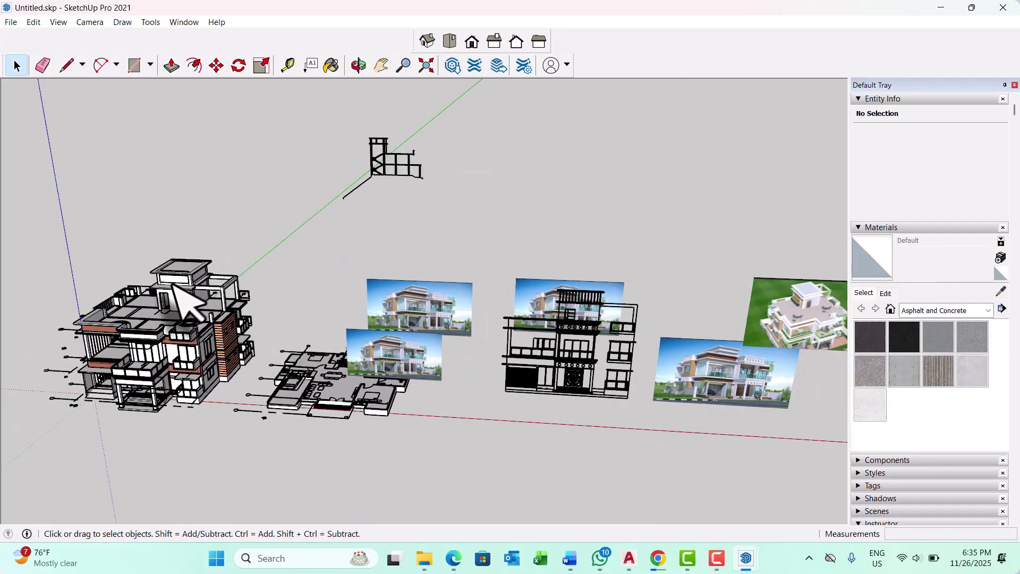
pyautogui.scroll(8, 177, 291)
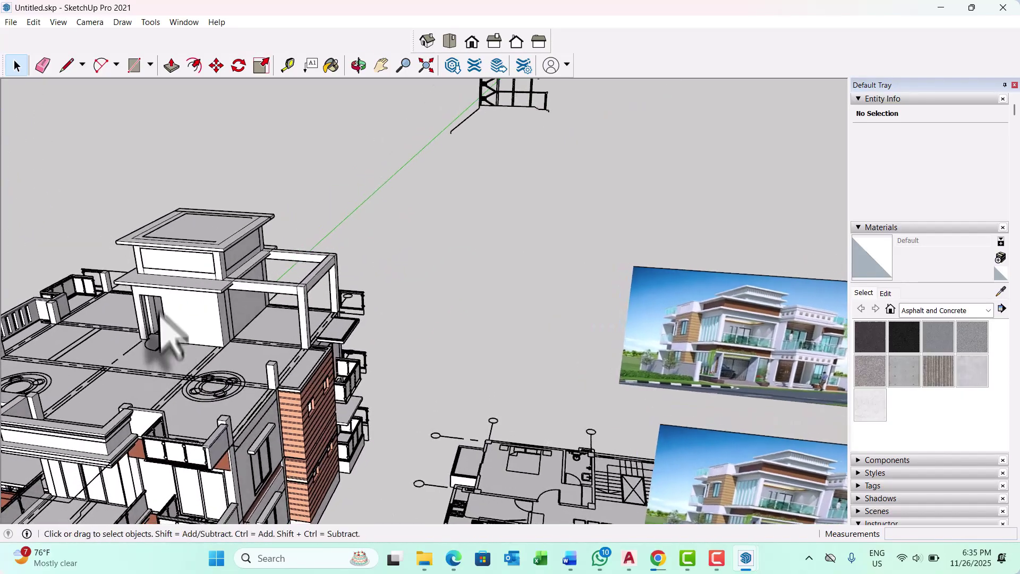
pyautogui.scroll(-2, 180, 316)
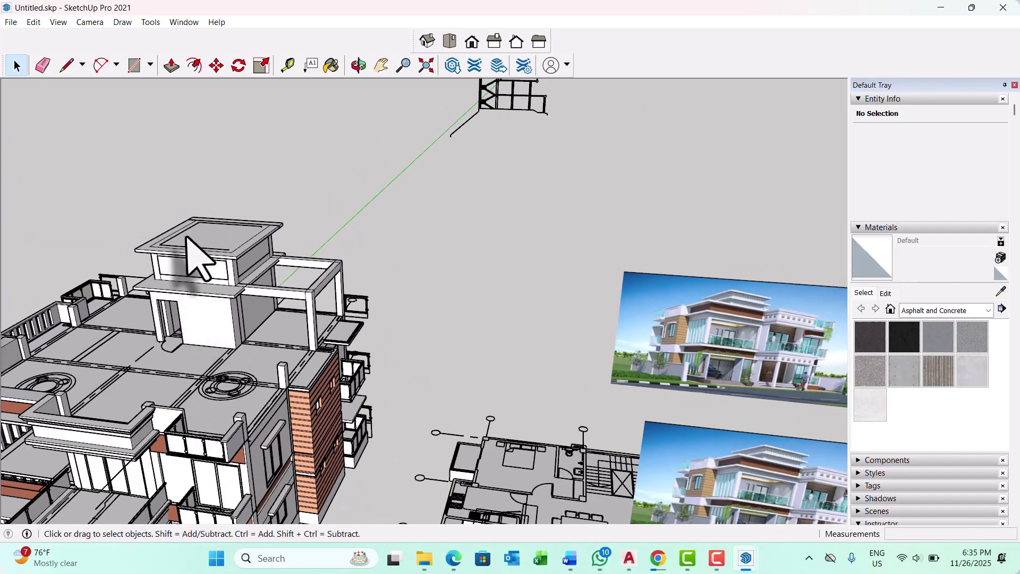
pyautogui.scroll(6, 751, 308)
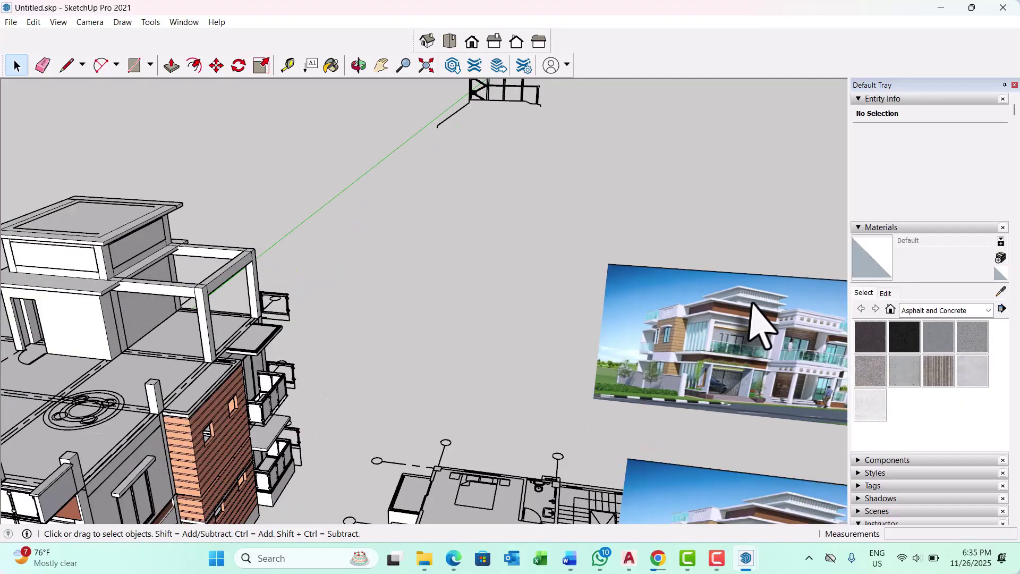
pyautogui.scroll(-8, 749, 320)
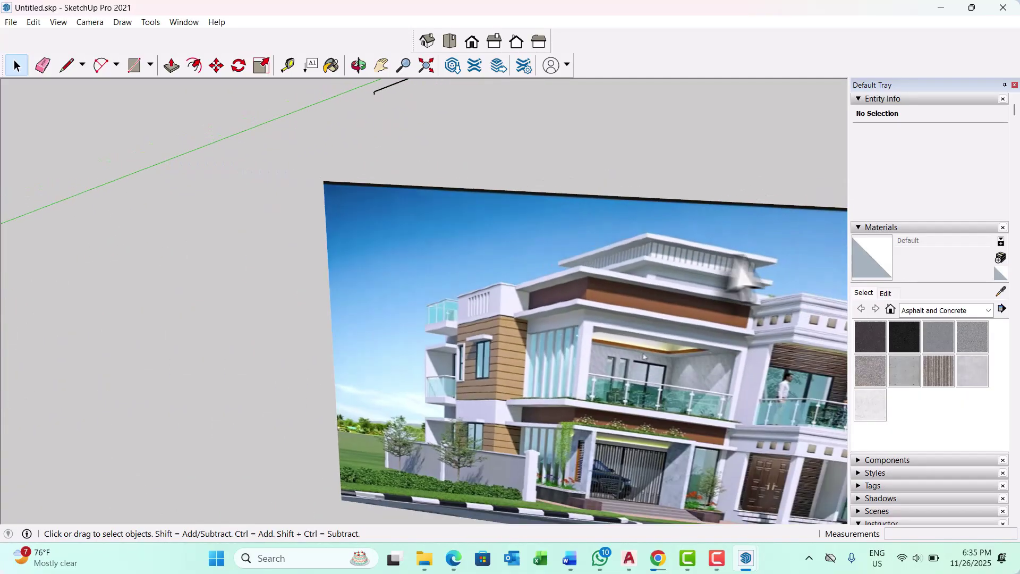
pyautogui.scroll(-3, 691, 308)
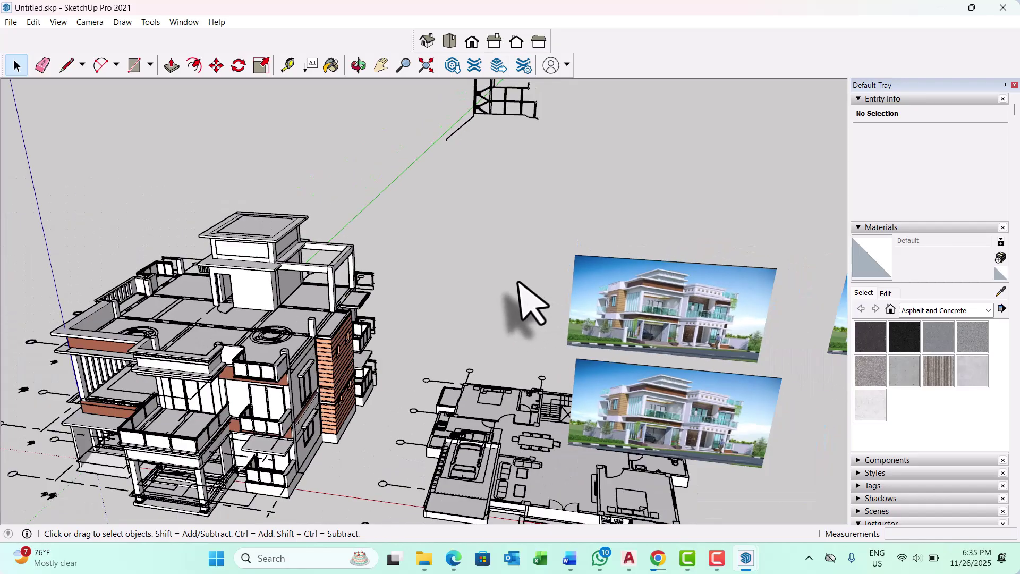
# Switch to the AutoCAD drawing and examine the roof plans and the beam layout plan around the stair room for the tank walls
pyautogui.moveTo(627, 566)
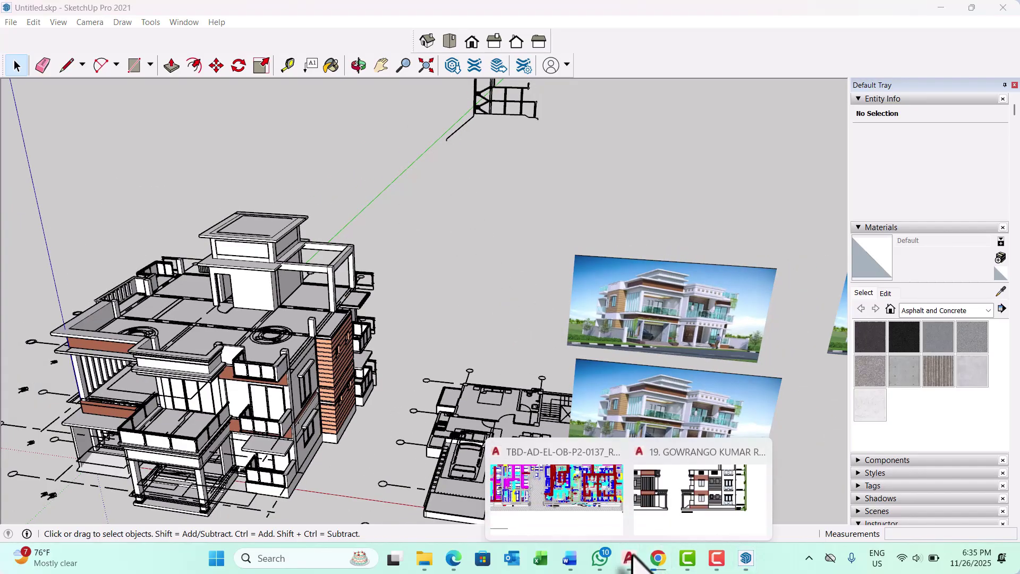
pyautogui.click(718, 480)
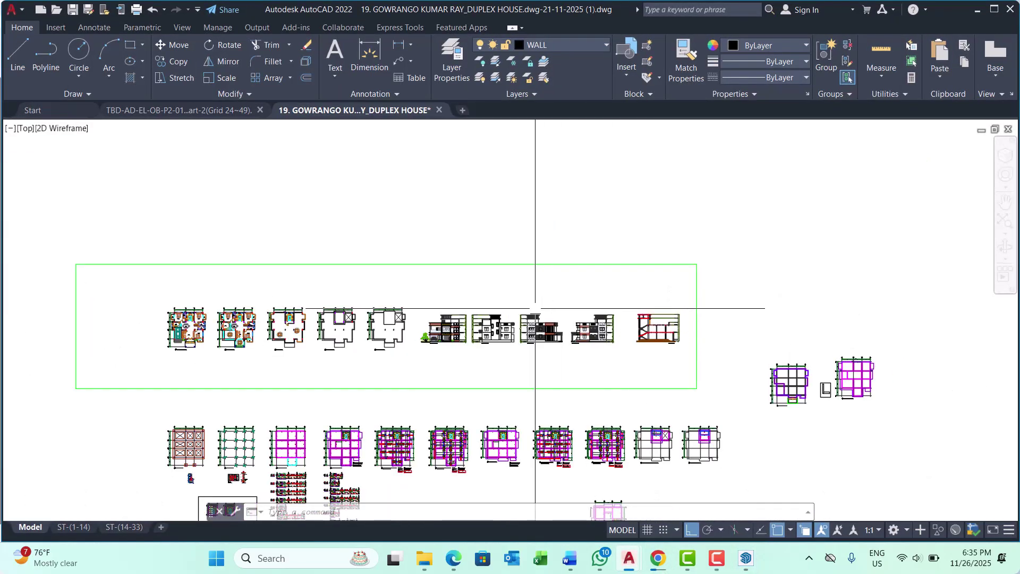
pyautogui.scroll(6, 631, 463)
pyautogui.scroll(2, 724, 359)
pyautogui.moveTo(724, 359); pyautogui.dragTo(583, 318, button='middle')
pyautogui.scroll(-6, 569, 335)
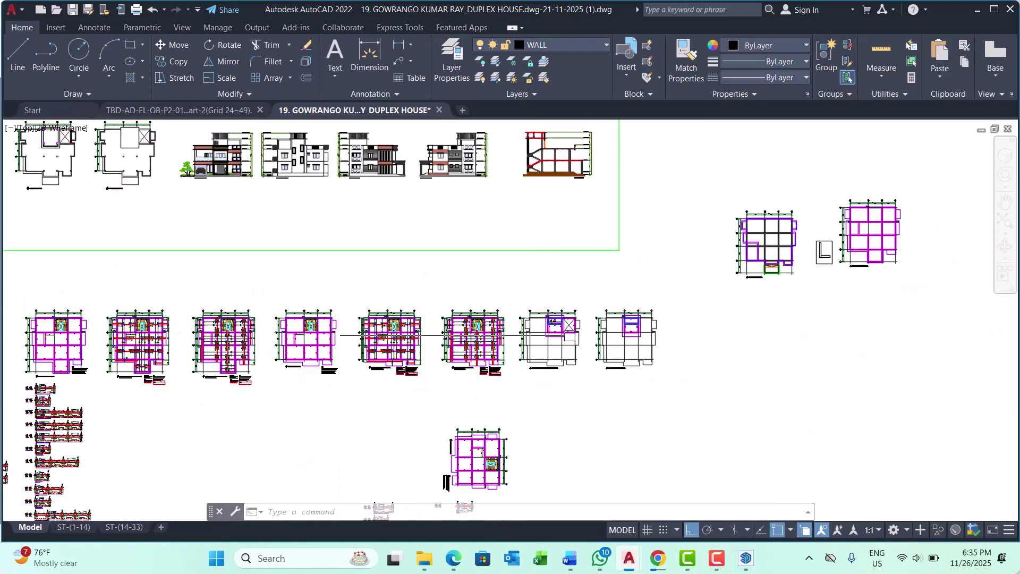
pyautogui.scroll(-5, 513, 416)
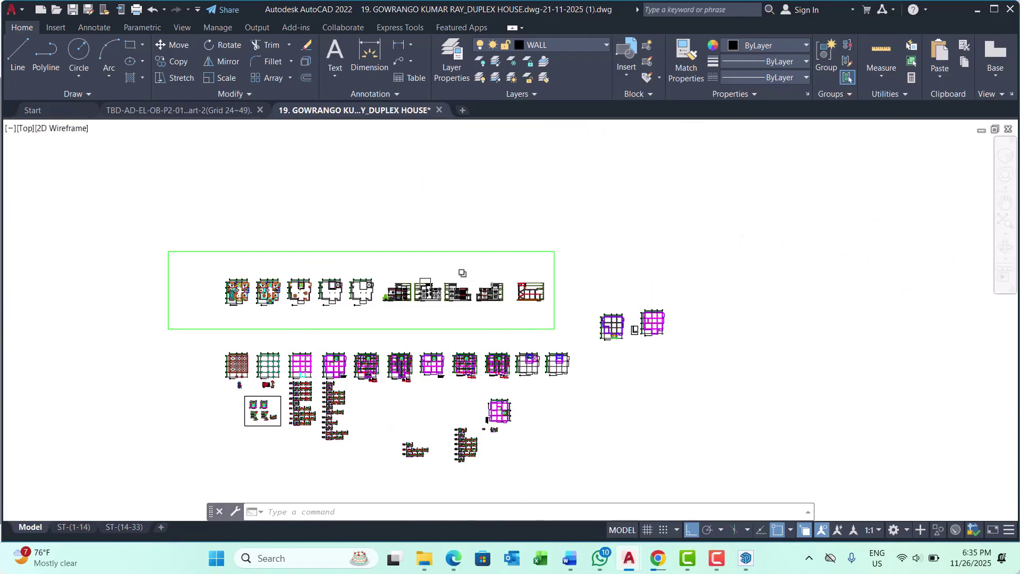
pyautogui.scroll(12, 337, 290)
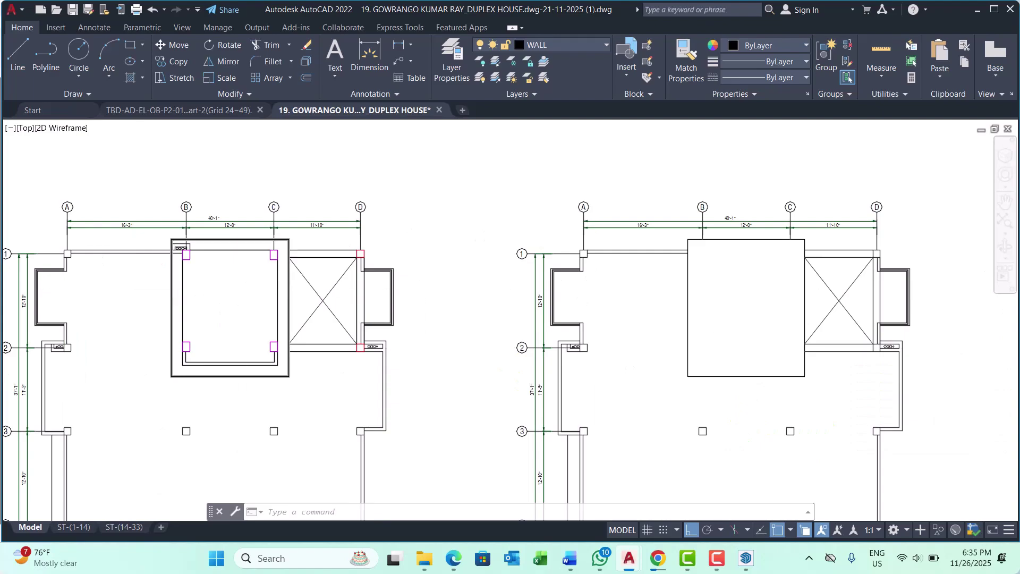
pyautogui.scroll(-10, 534, 273)
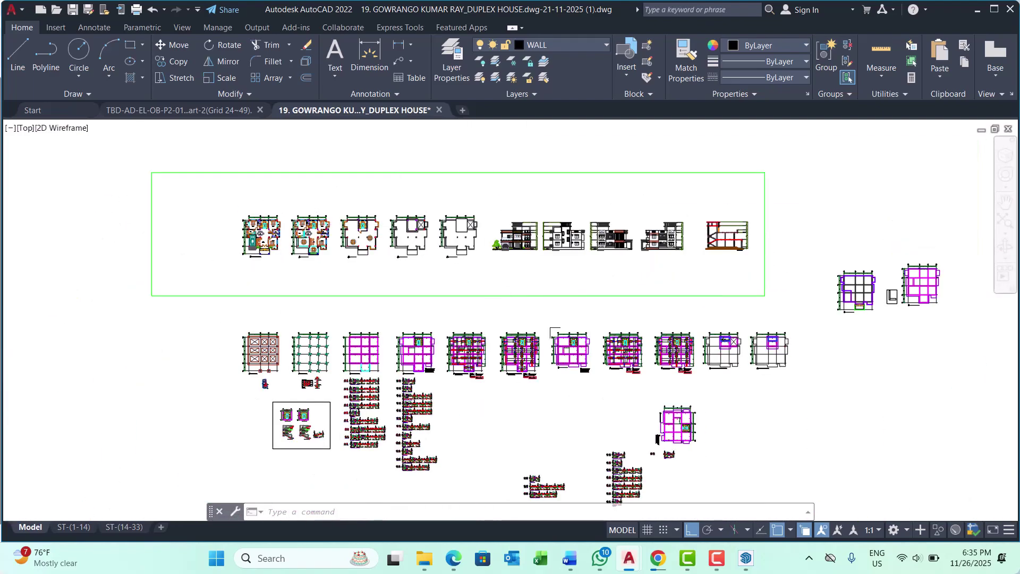
pyautogui.scroll(12, 553, 332)
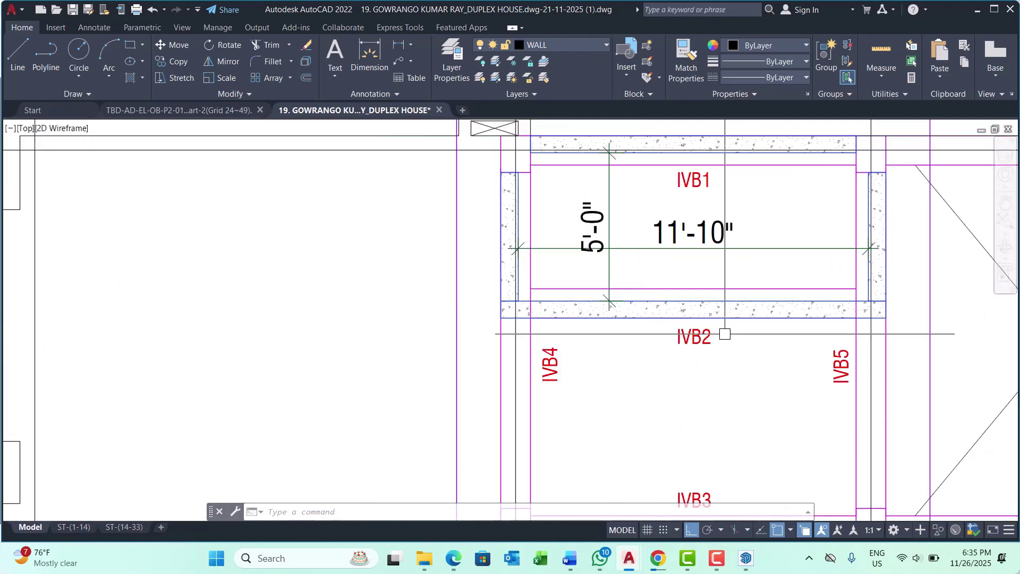
pyautogui.moveTo(455, 550)
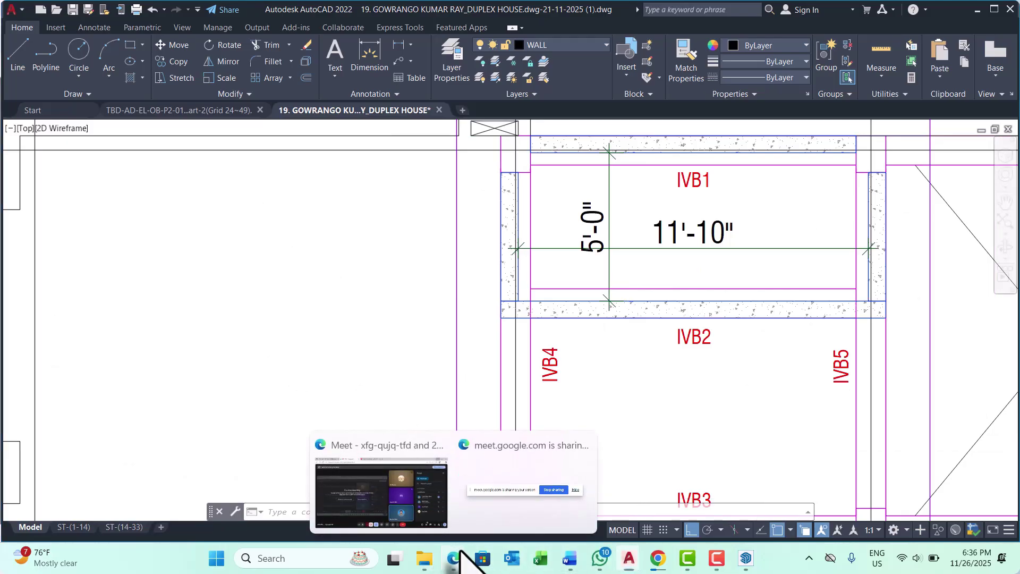
pyautogui.click(416, 519)
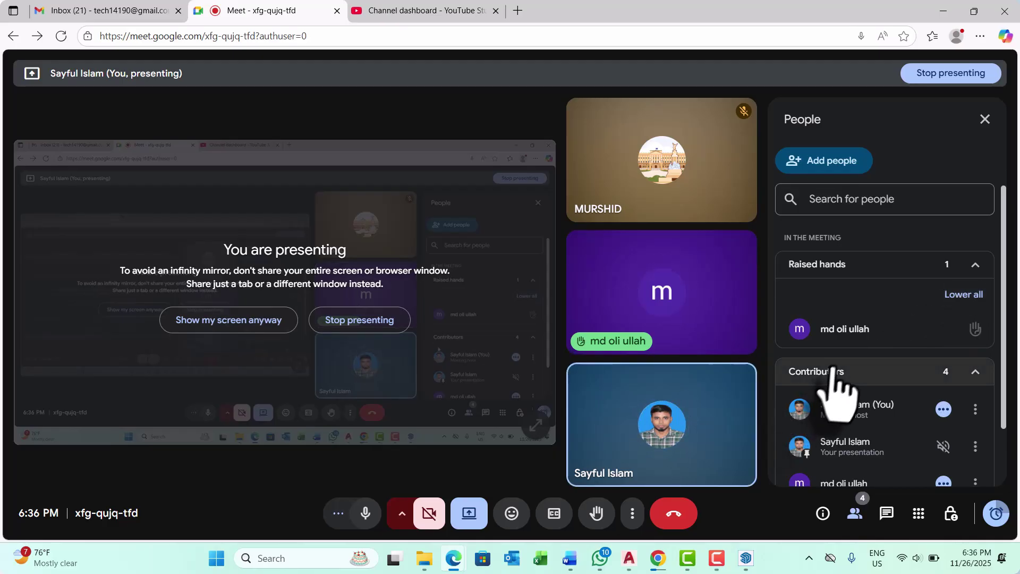
pyautogui.moveTo(916, 330)
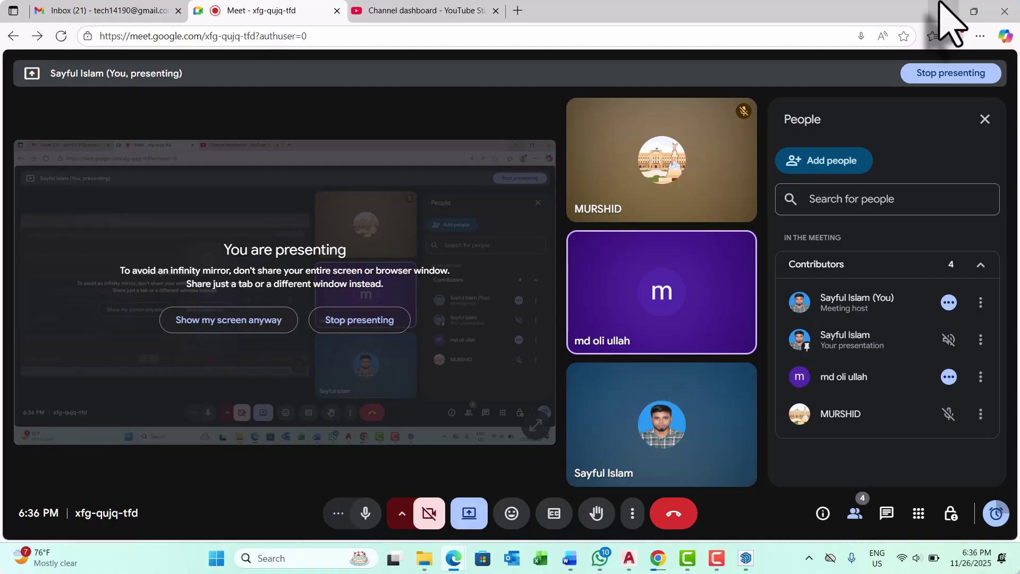
pyautogui.click(941, 6)
# Examine the tank wall and beam arrangement over the stair room in the beam layout plan and the O.H.W.T. top beam layout plan
pyautogui.scroll(-3, 479, 302)
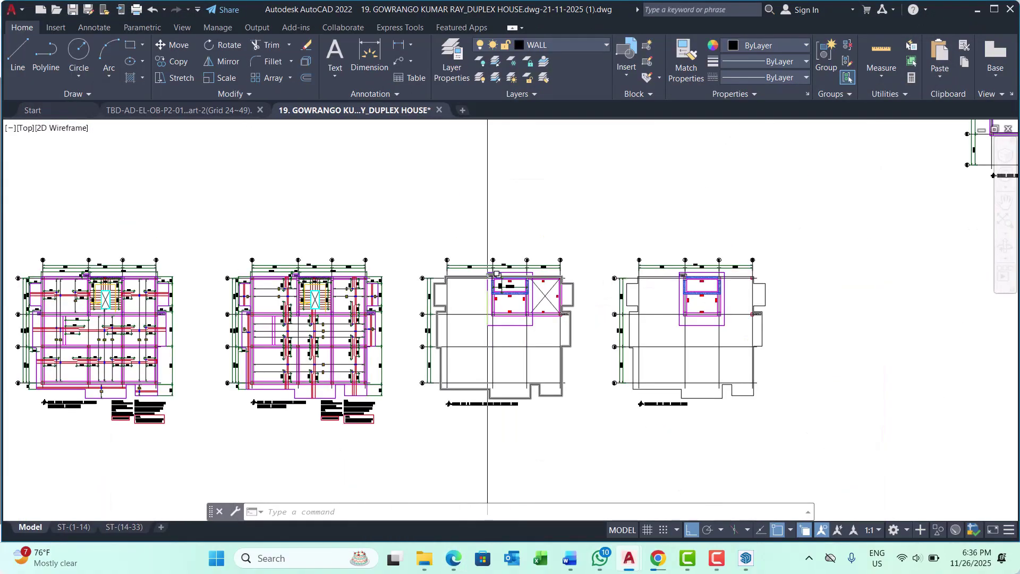
pyautogui.scroll(7, 502, 291)
pyautogui.moveTo(451, 268); pyautogui.dragTo(398, 257, button='middle')
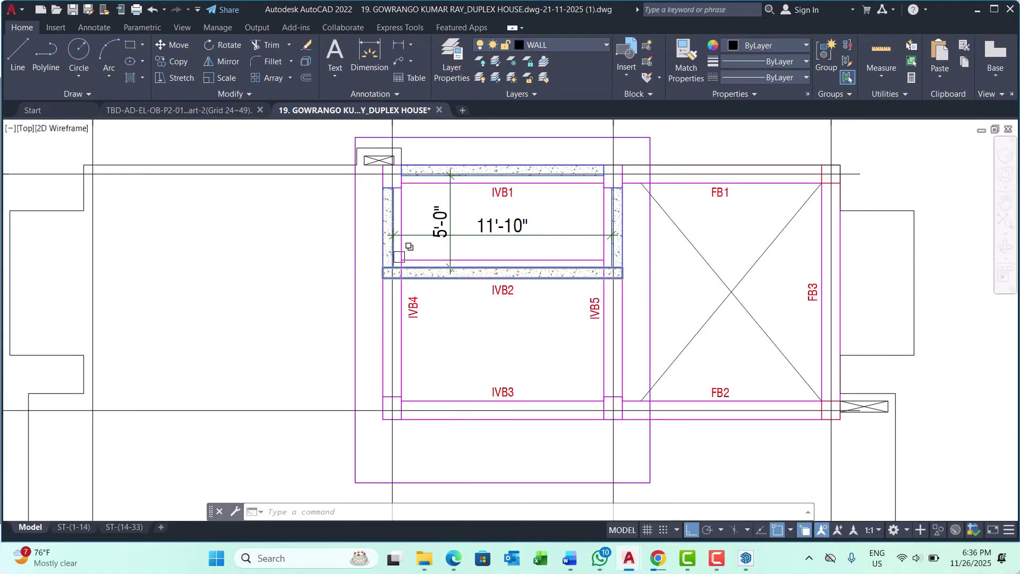
pyautogui.scroll(4, 386, 192)
pyautogui.scroll(-4, 409, 240)
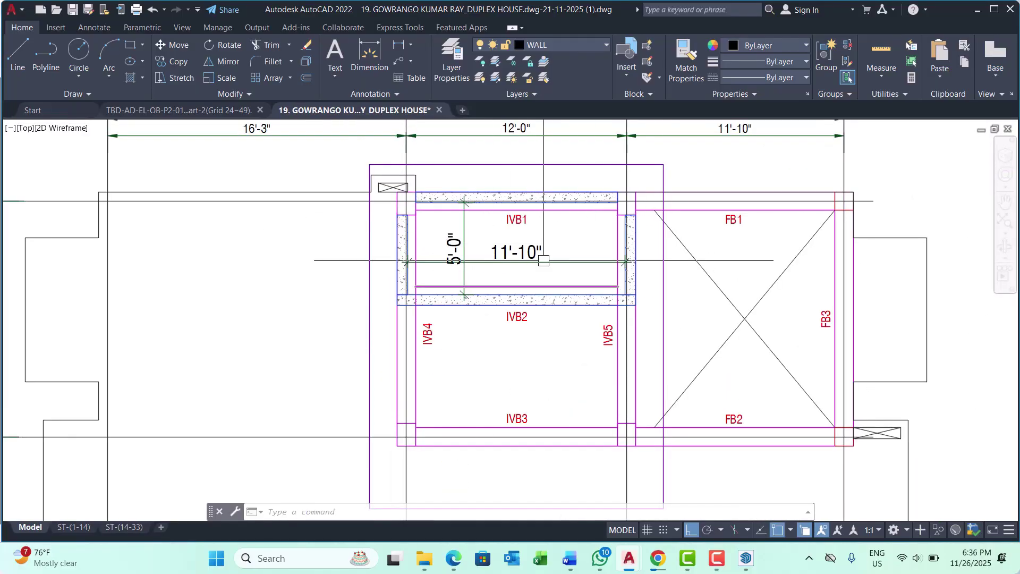
pyautogui.scroll(-4, 478, 231)
pyautogui.scroll(-4, 430, 253)
pyautogui.scroll(4, 704, 270)
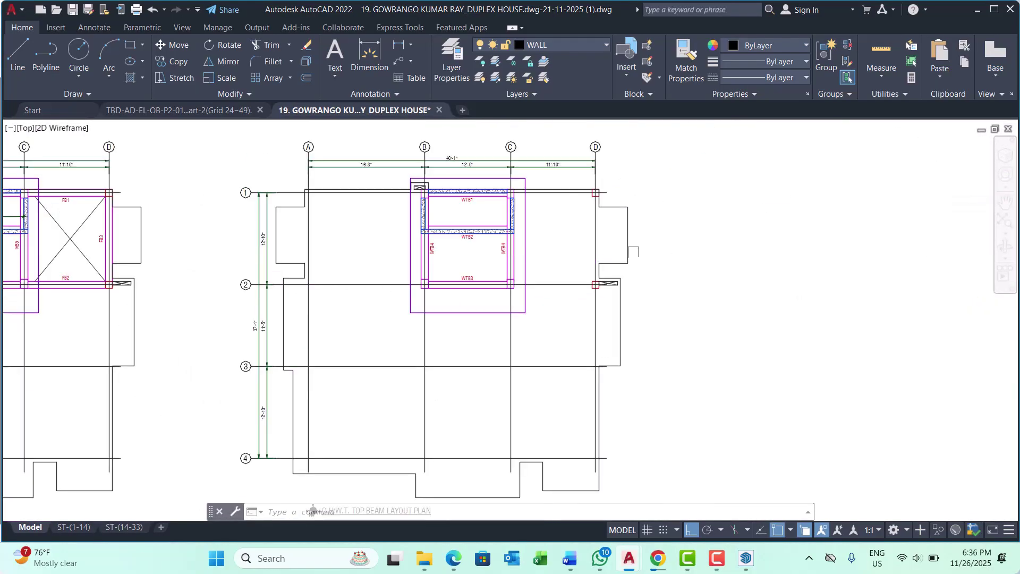
pyautogui.scroll(-4, 580, 215)
pyautogui.scroll(6, 531, 229)
pyautogui.scroll(-6, 525, 348)
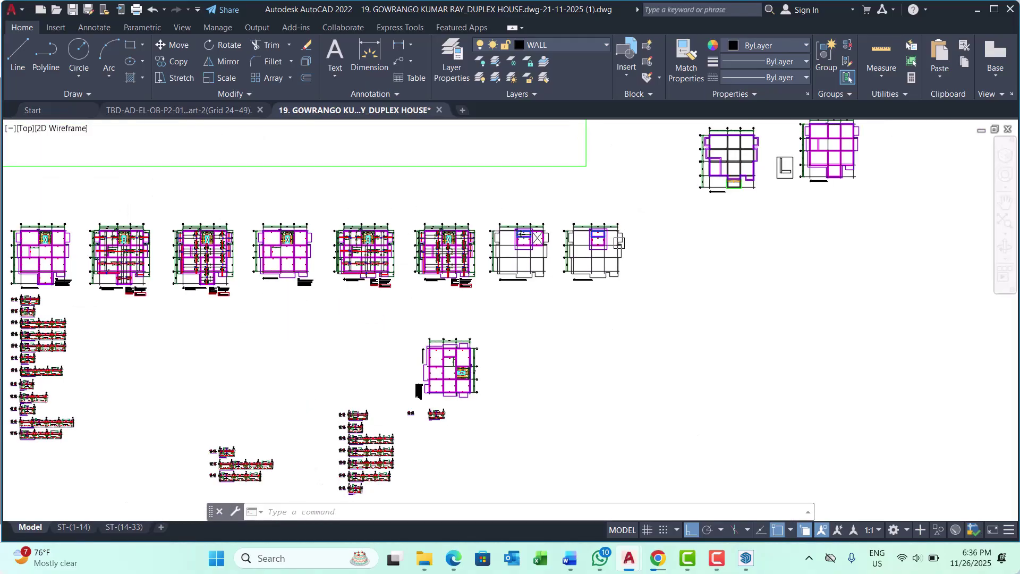
pyautogui.scroll(-4, 486, 311)
pyautogui.scroll(4, 467, 321)
pyautogui.scroll(-4, 462, 345)
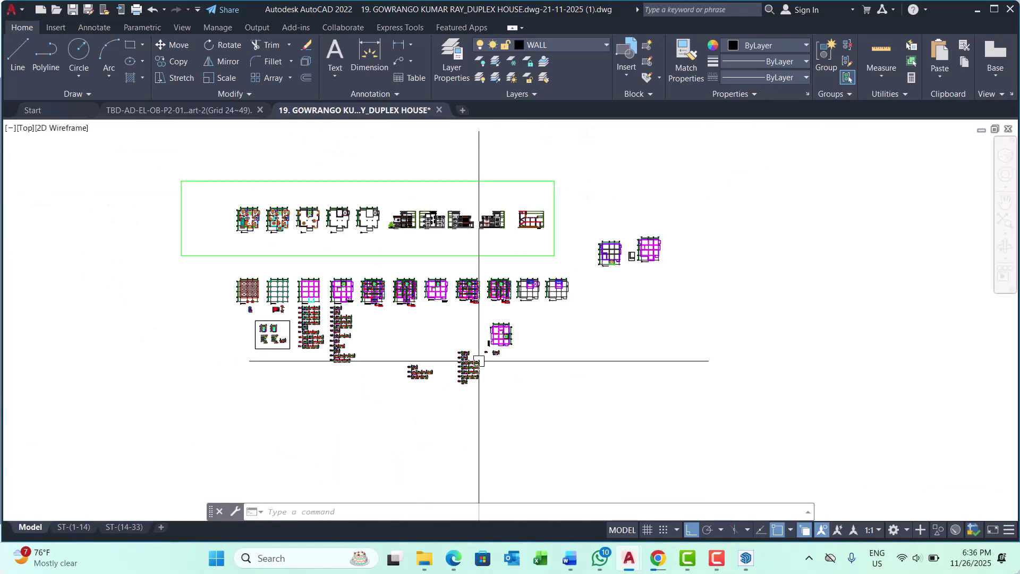
# Switch to the SketchUp model of the duplex building and unhide all hidden geometry
pyautogui.moveTo(746, 560)
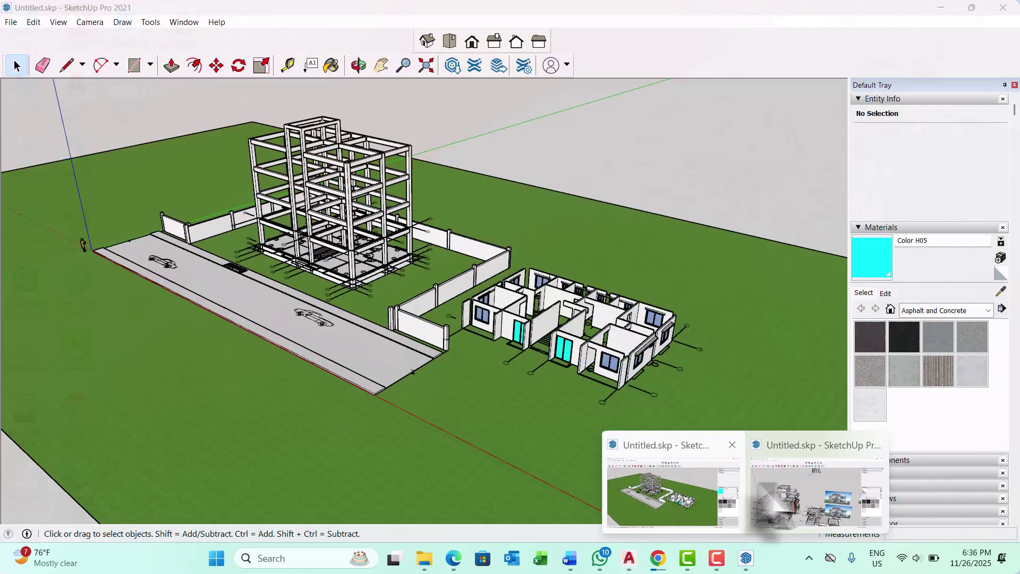
pyautogui.click(784, 500)
pyautogui.scroll(-2, 466, 364)
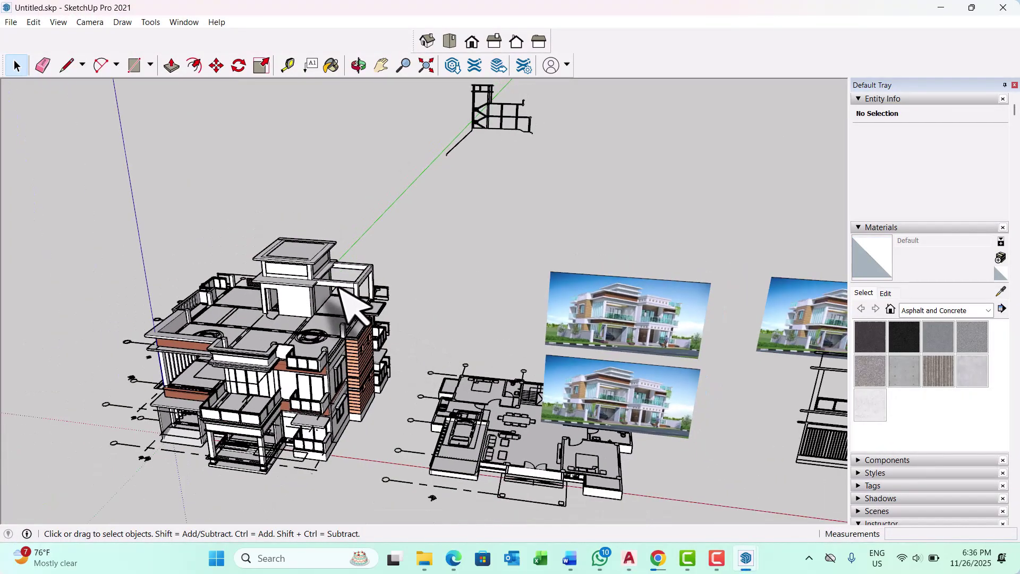
pyautogui.scroll(6, 292, 289)
pyautogui.scroll(1, 289, 261)
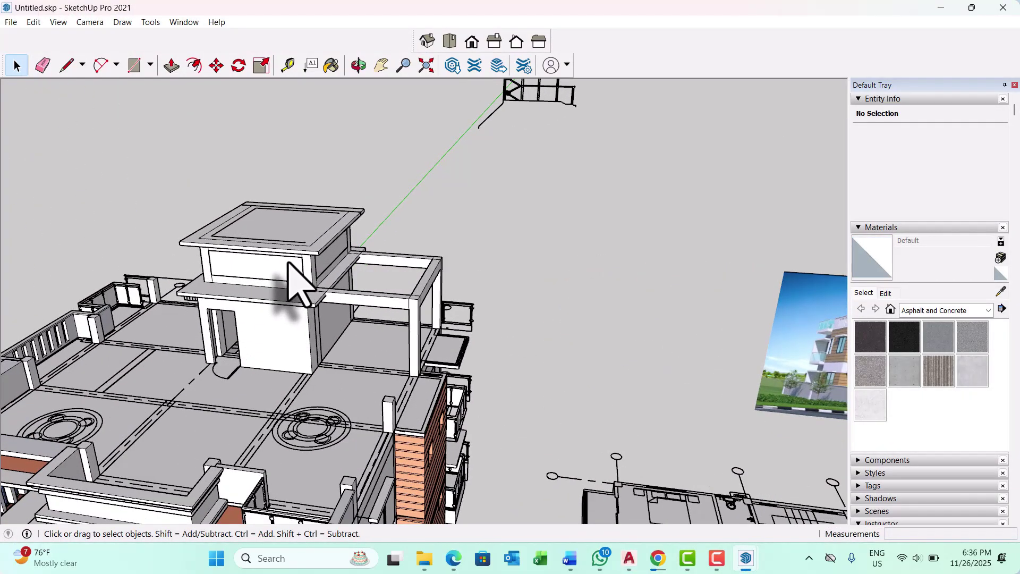
pyautogui.click(32, 22)
pyautogui.moveTo(74, 220)
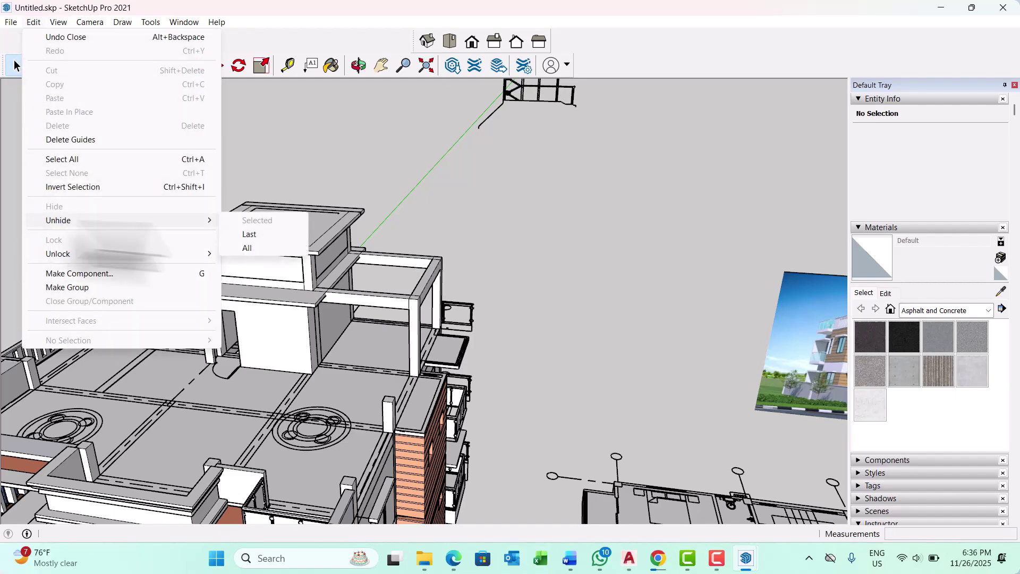
pyautogui.click(273, 247)
pyautogui.scroll(-5, 364, 336)
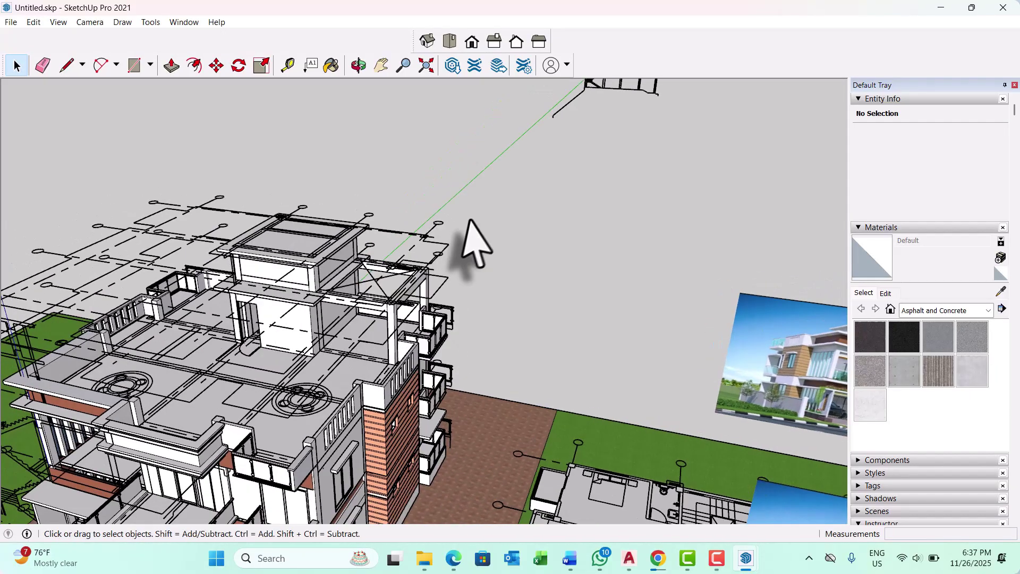
# Examine the stair room and the water tank walls above it from the rear, side and roof terrace
pyautogui.scroll(-3, 296, 353)
pyautogui.scroll(3, 295, 319)
pyautogui.moveTo(296, 318); pyautogui.dragTo(558, 234, button='middle')
pyautogui.moveTo(615, 241); pyautogui.dragTo(415, 268, button='middle')
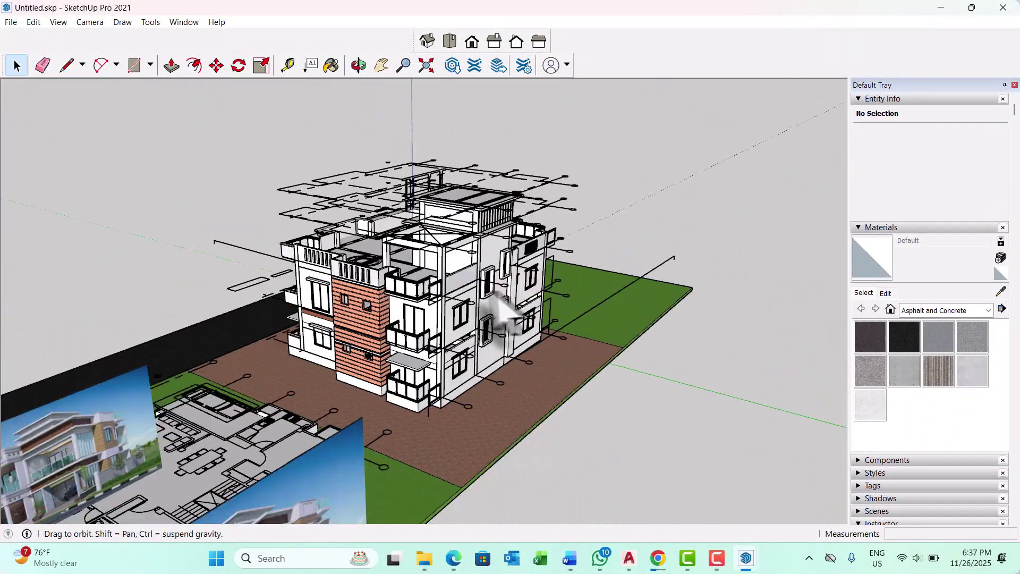
pyautogui.scroll(5, 400, 205)
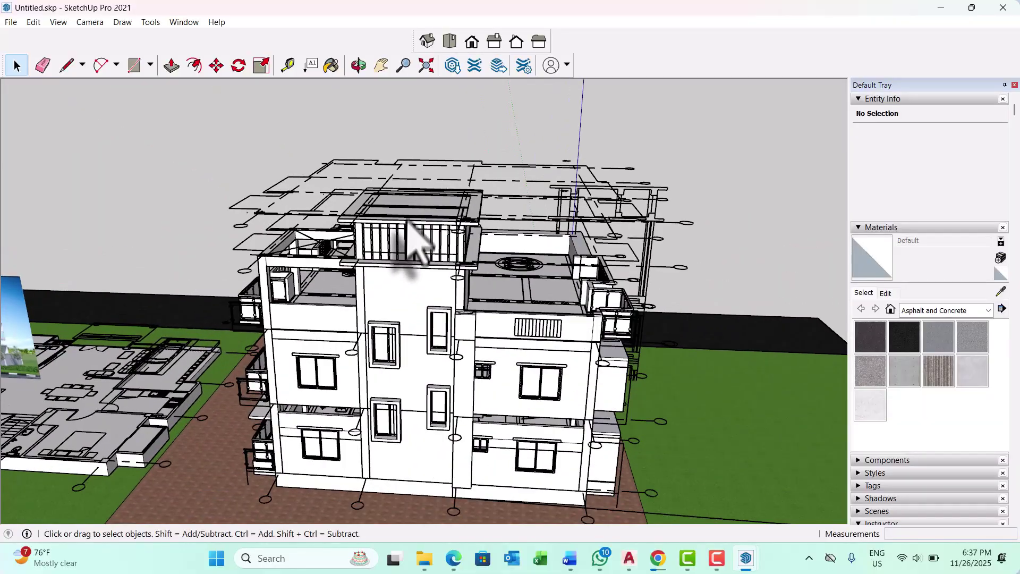
pyautogui.moveTo(413, 229); pyautogui.dragTo(297, 243, button='middle')
pyautogui.scroll(2, 295, 241)
pyautogui.scroll(5, 326, 266)
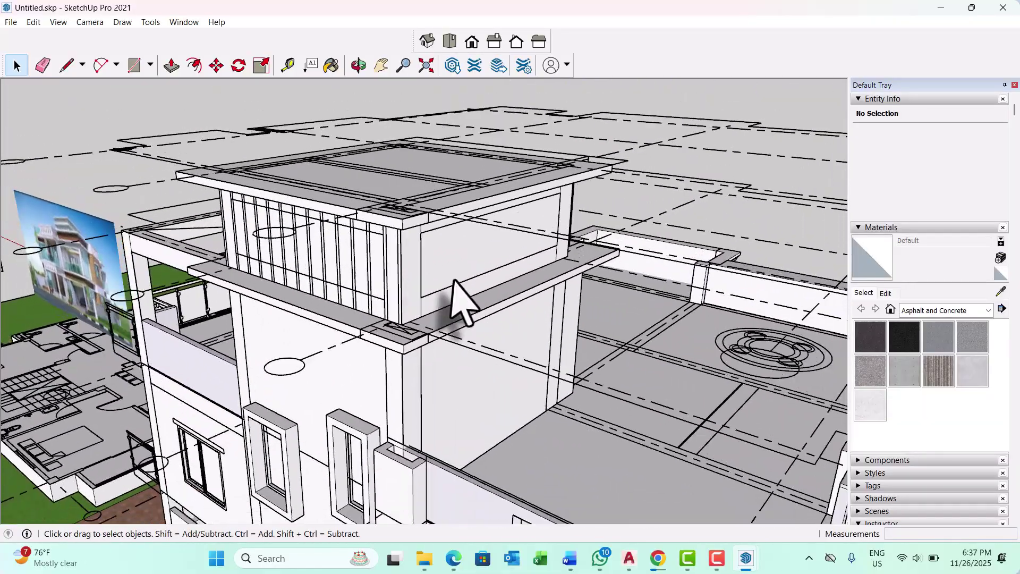
pyautogui.moveTo(451, 284); pyautogui.dragTo(671, 287, button='middle')
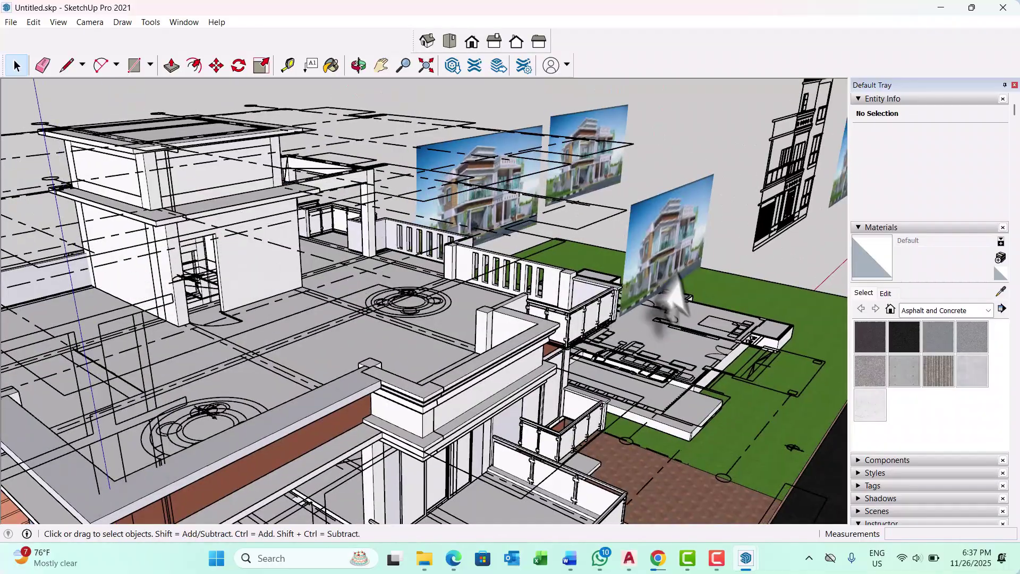
pyautogui.scroll(-5, 671, 289)
pyautogui.scroll(5, 375, 154)
pyautogui.moveTo(374, 154); pyautogui.dragTo(391, 203, button='middle')
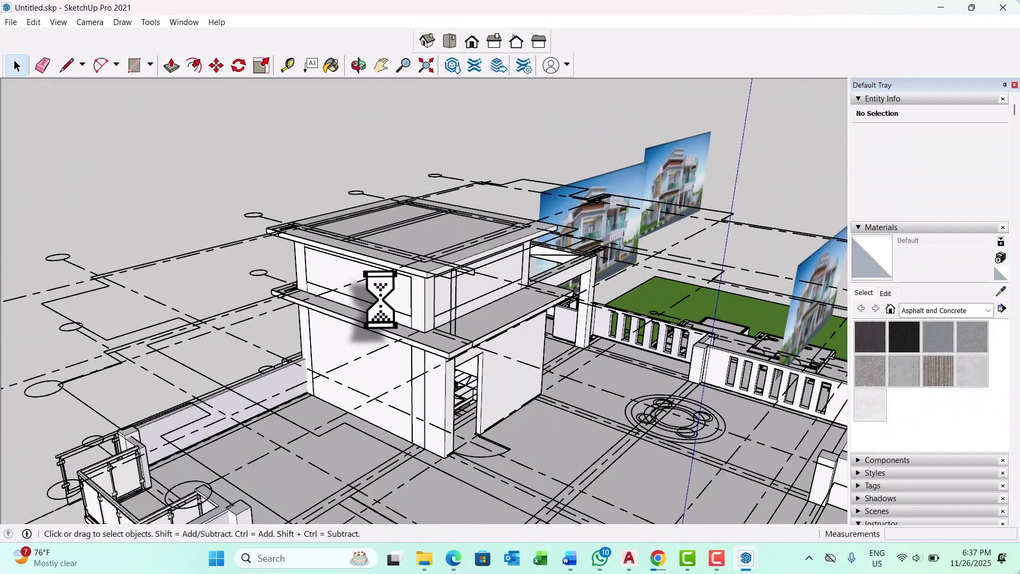
# Remove the plain infill wall panel from the long side of the water tank band above the stair room
pyautogui.scroll(3, 380, 298)
pyautogui.rightClick(395, 272)
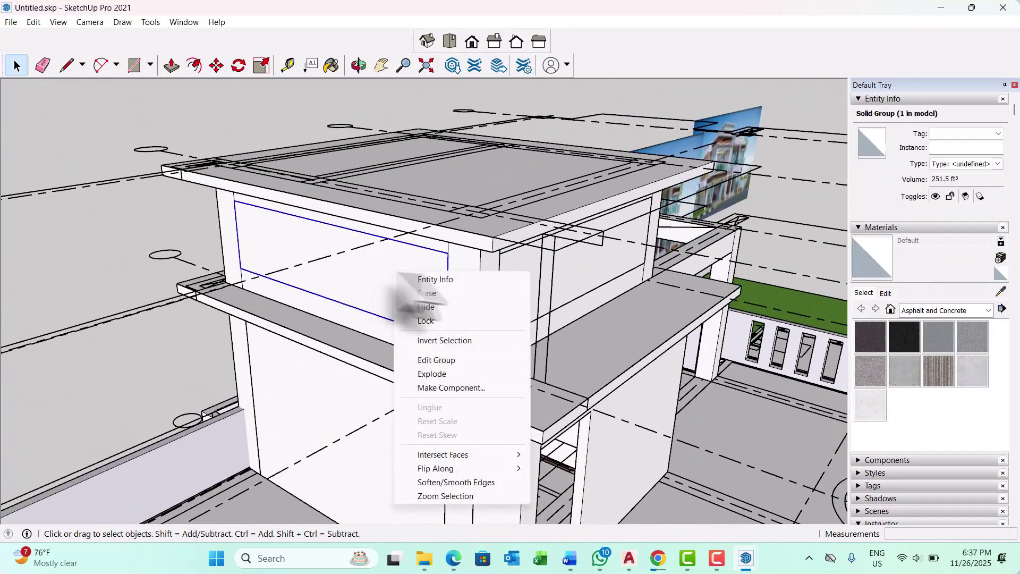
pyautogui.moveTo(376, 296); pyautogui.dragTo(494, 282, button='middle')
pyautogui.scroll(-4, 335, 282)
pyautogui.moveTo(595, 281); pyautogui.dragTo(387, 266, button='middle')
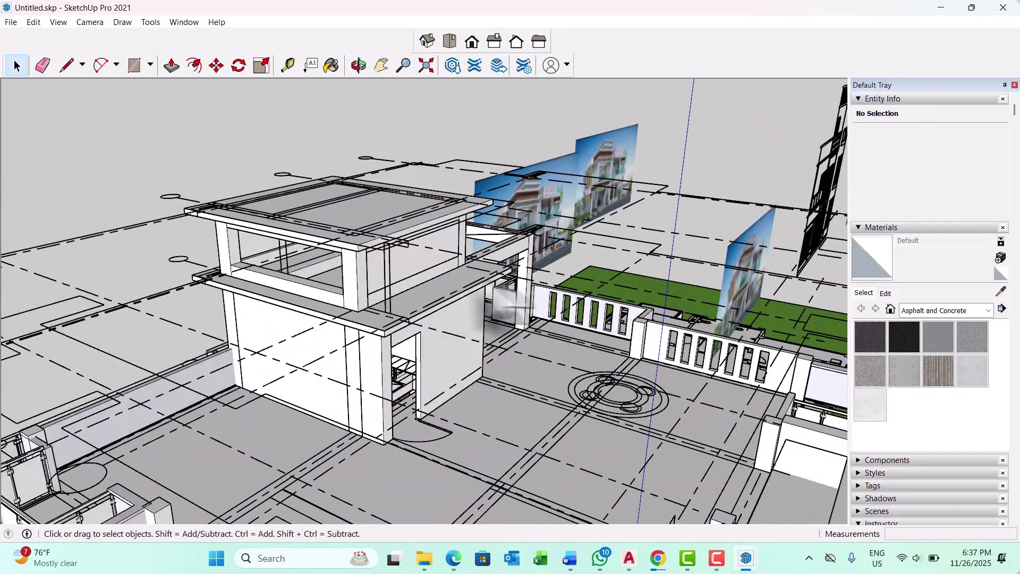
# Remove the remaining infill wall panels between the columns of the water tank band
pyautogui.scroll(2, 379, 260)
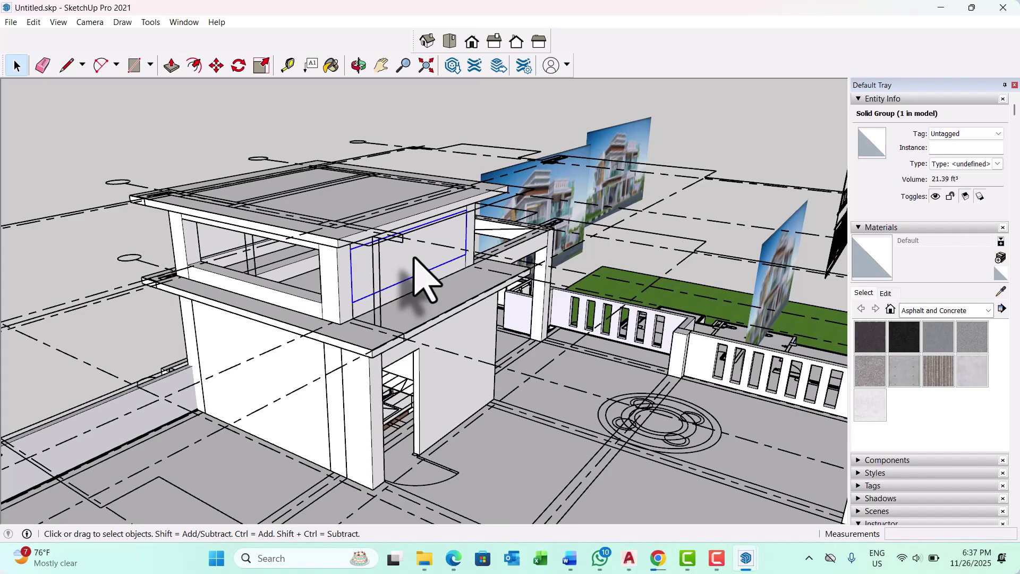
pyautogui.scroll(1, 294, 278)
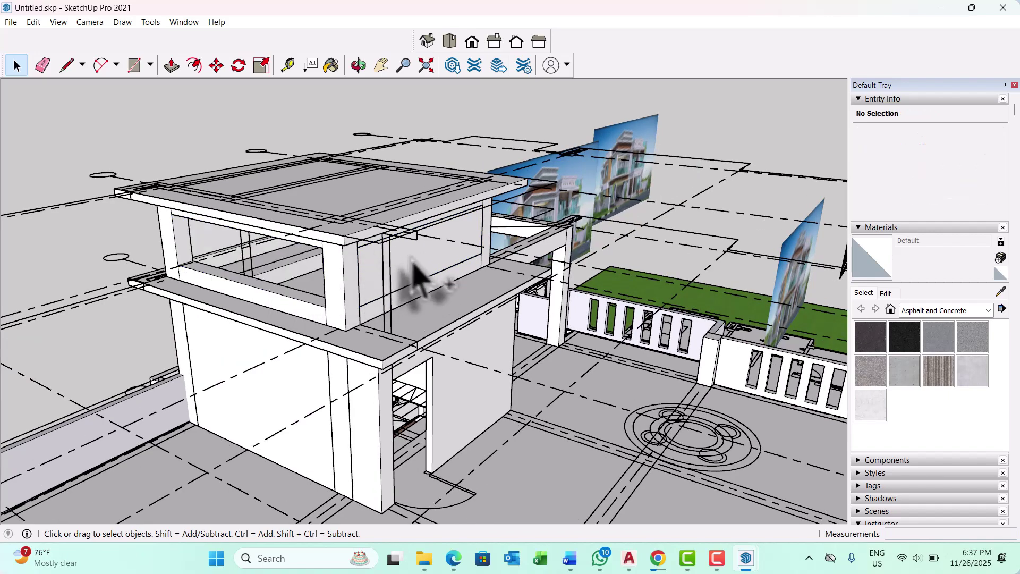
pyautogui.scroll(-2, 410, 263)
pyautogui.moveTo(405, 274); pyautogui.dragTo(486, 264, button='middle')
pyautogui.scroll(2, 333, 255)
pyautogui.moveTo(332, 255); pyautogui.dragTo(448, 237, button='middle')
pyautogui.scroll(1, 510, 234)
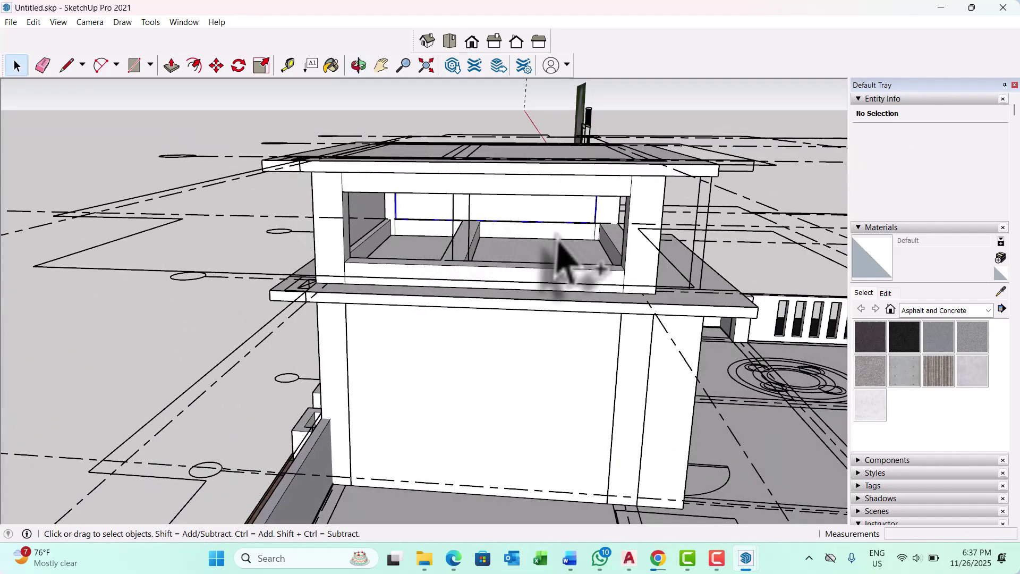
pyautogui.moveTo(560, 255); pyautogui.dragTo(401, 263, button='middle')
# Open the structural frame group, select its connected slabs, beams and columns, and inspect the opened tank band
pyautogui.rightClick(396, 261)
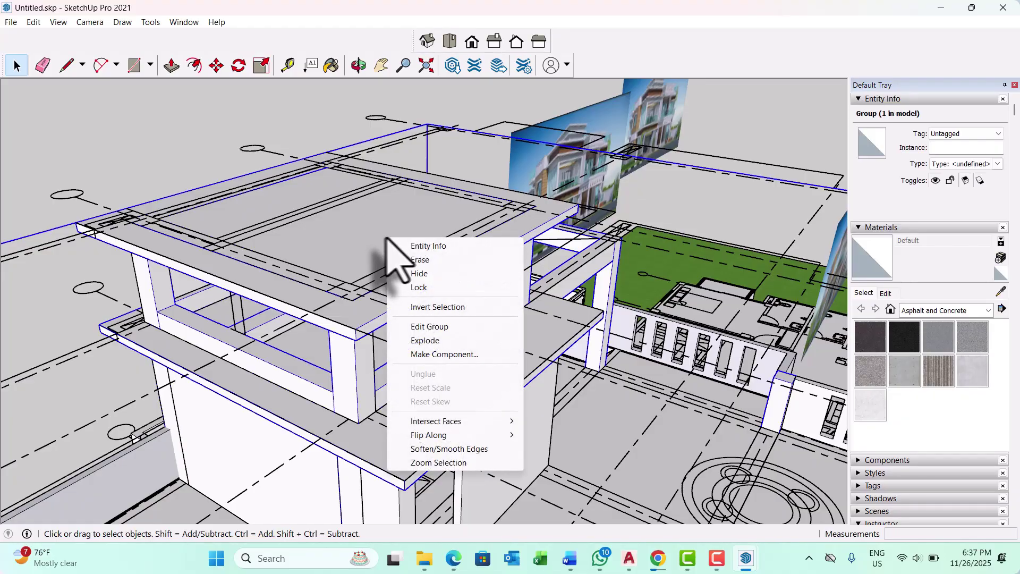
pyautogui.click(377, 225)
pyautogui.tripleClick(377, 225)
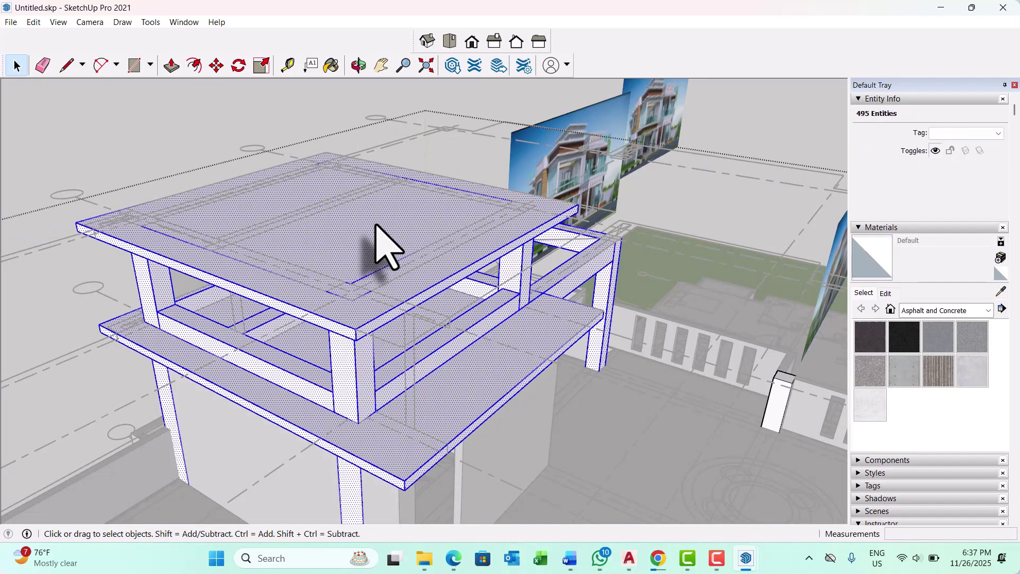
pyautogui.moveTo(378, 228); pyautogui.dragTo(427, 291, button='middle')
pyautogui.scroll(-2, 502, 267)
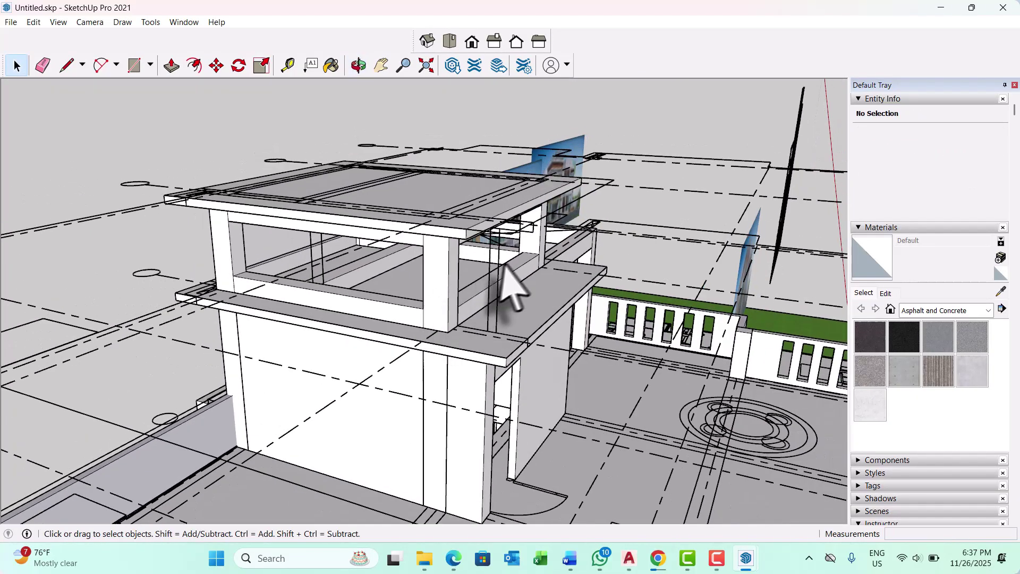
pyautogui.moveTo(502, 266); pyautogui.dragTo(500, 279, button='middle')
pyautogui.scroll(-5, 382, 279)
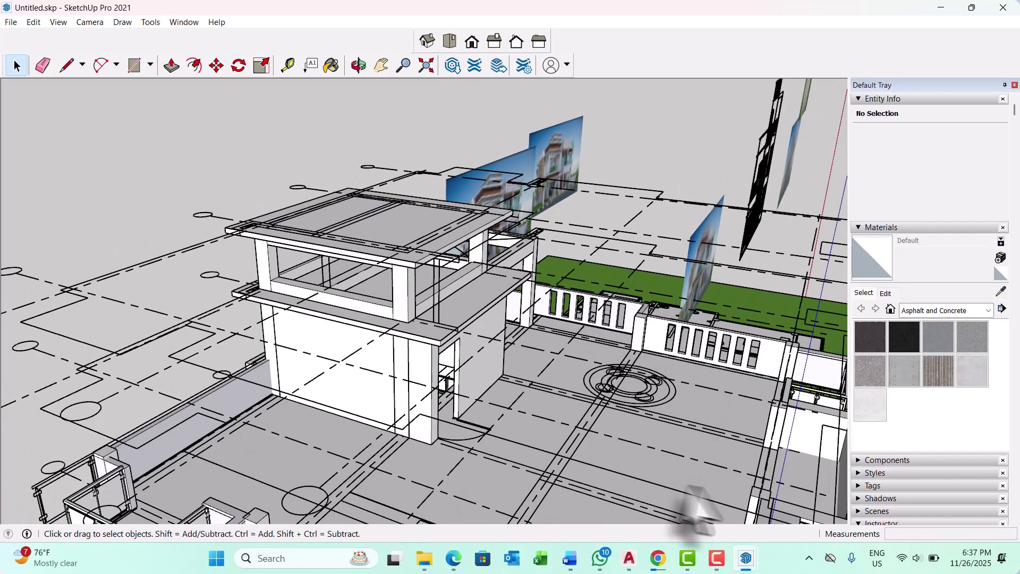
# Switch to the duplex house drawing in AutoCAD and locate the O.H.W.T. top beam layout plan
pyautogui.moveTo(628, 560)
pyautogui.click(732, 494)
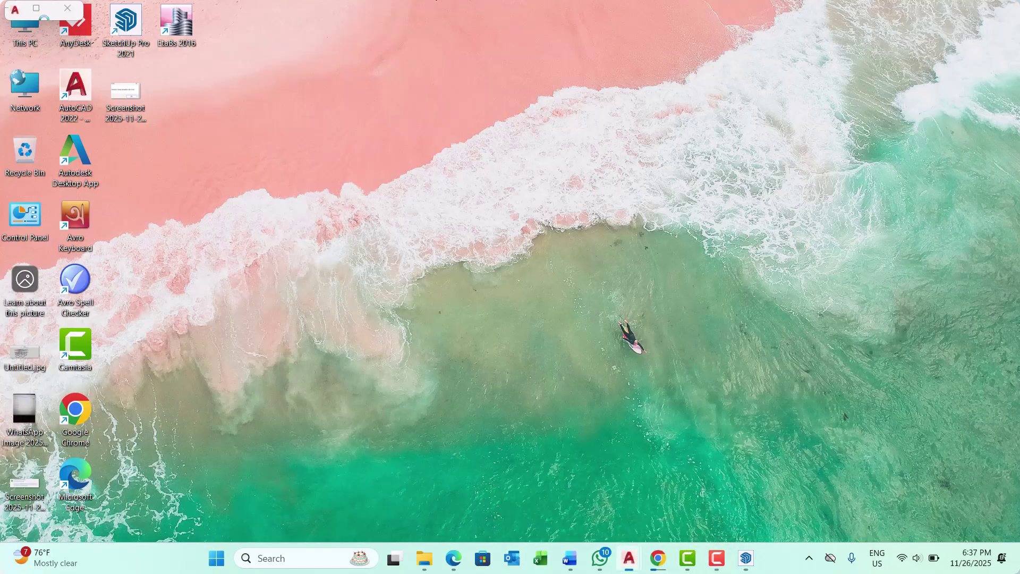
pyautogui.scroll(8, 478, 288)
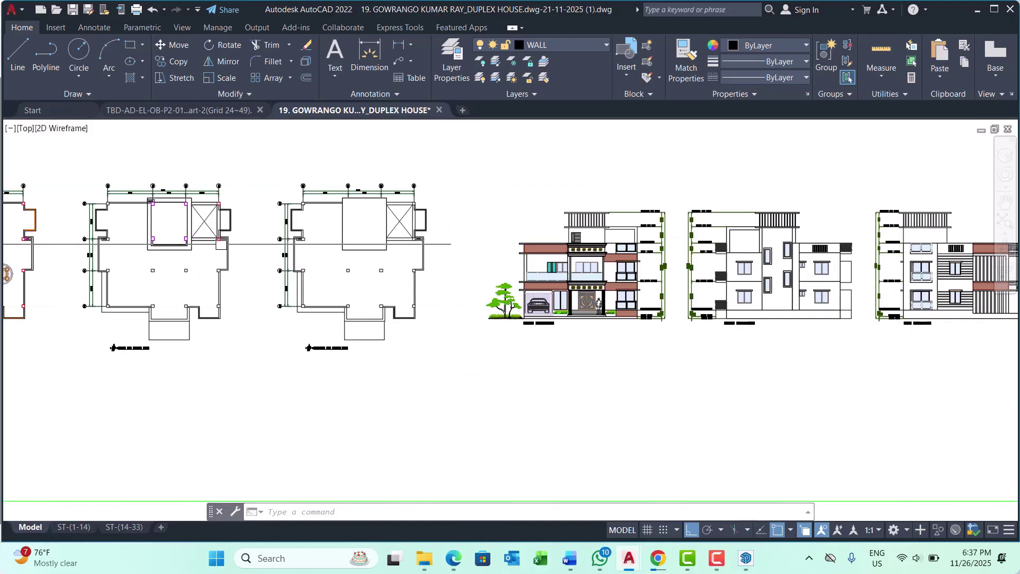
pyautogui.moveTo(210, 246); pyautogui.dragTo(306, 242, button='middle')
pyautogui.scroll(-5, 327, 218)
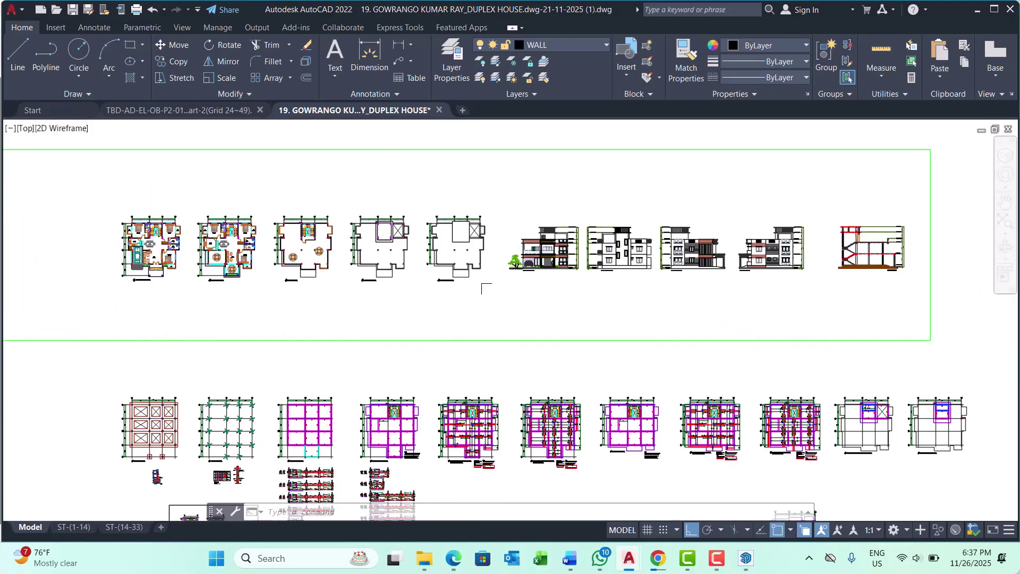
pyautogui.moveTo(634, 423)
pyautogui.mouseDown(button='middle')
pyautogui.moveTo(575, 381)
pyautogui.moveTo(323, 356)
pyautogui.mouseUp(button='middle')
pyautogui.scroll(7, 509, 346)
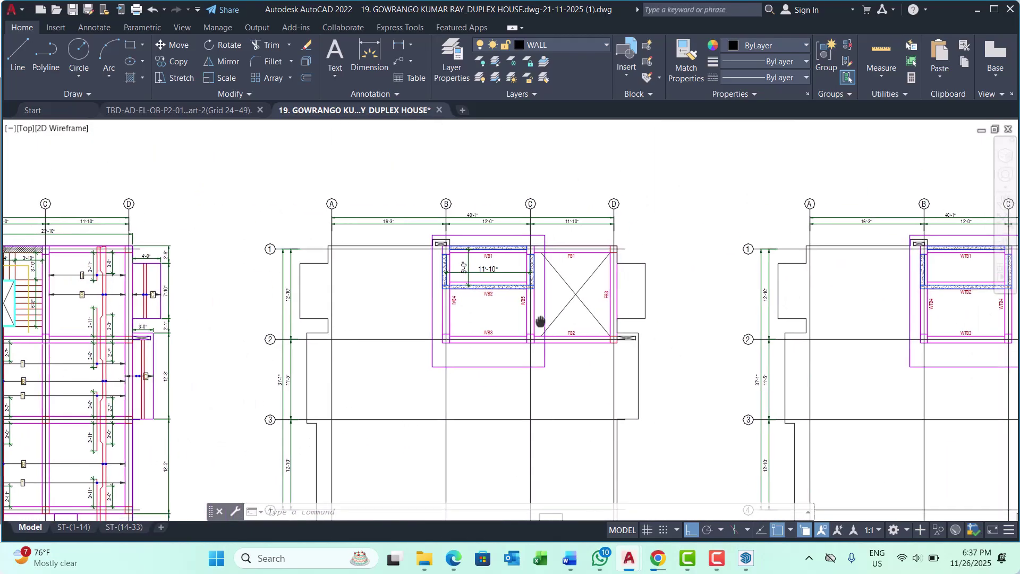
pyautogui.scroll(-1, 490, 298)
pyautogui.scroll(8, 658, 296)
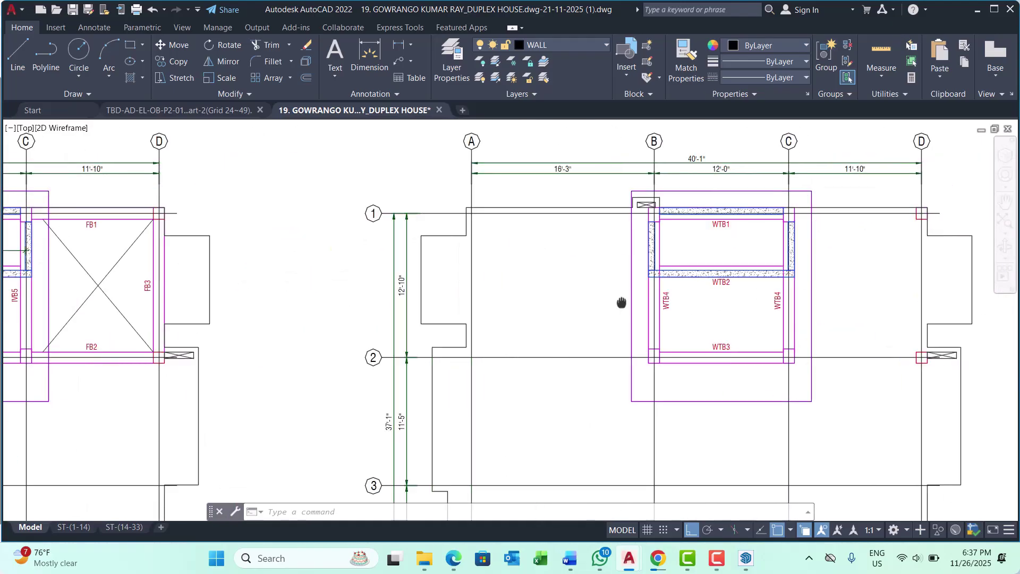
pyautogui.scroll(-8, 598, 254)
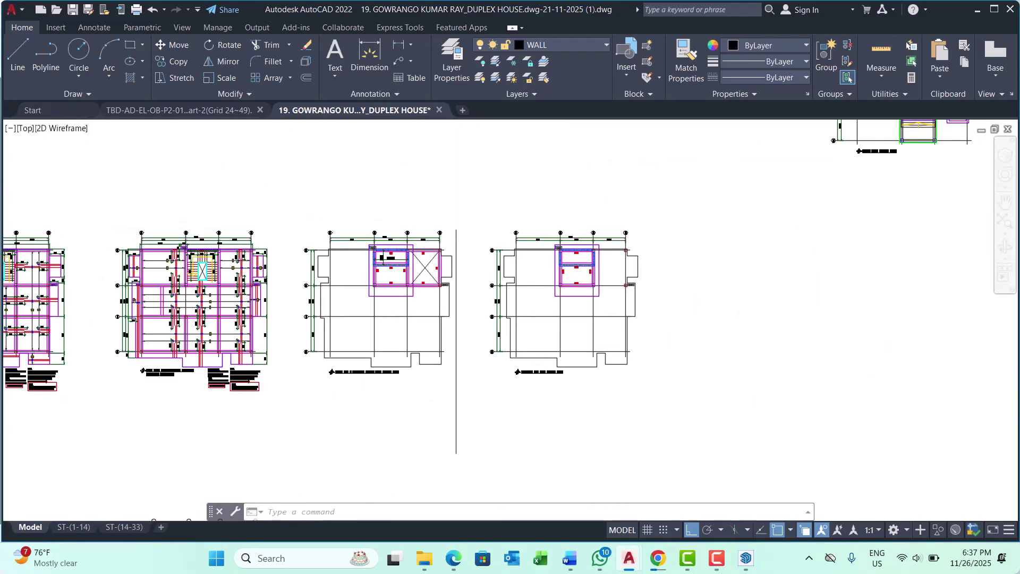
# Start a Write Block of the whole O.H.W.T. top beam layout plan with its base point at grid intersection A-3
pyautogui.click(465, 210)
pyautogui.click(744, 423)
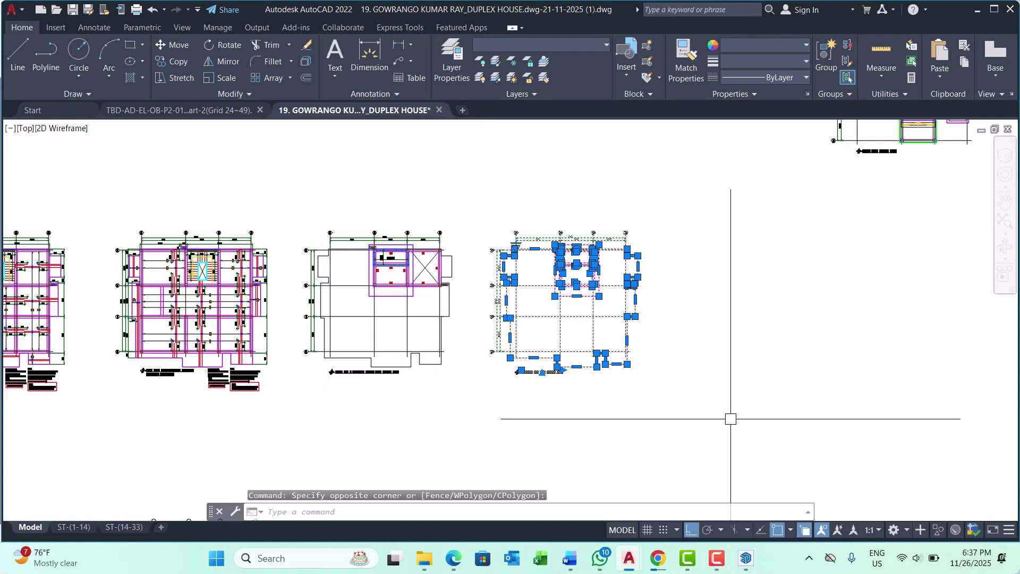
pyautogui.write('w')
pyautogui.press('Return')
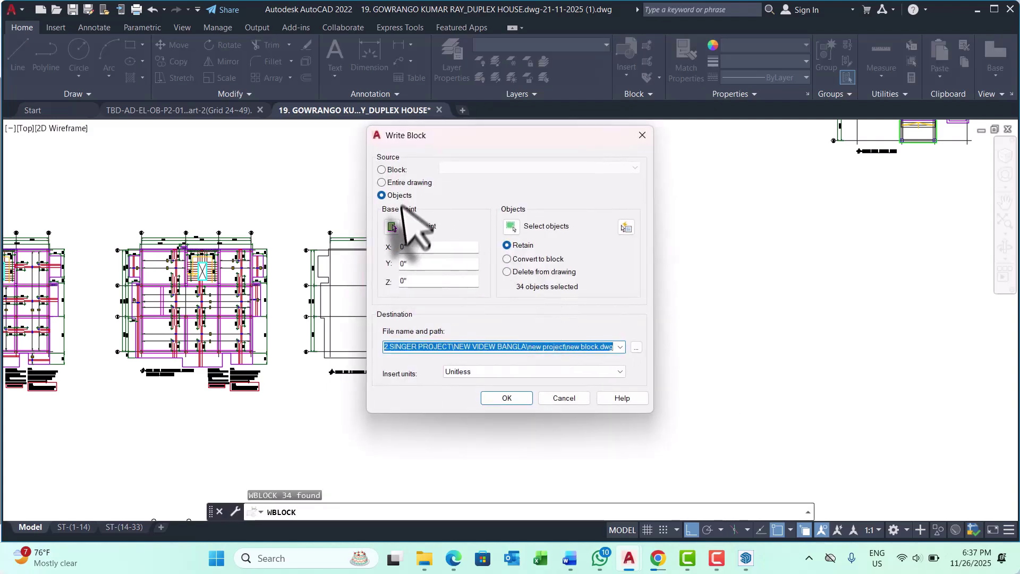
pyautogui.click(392, 227)
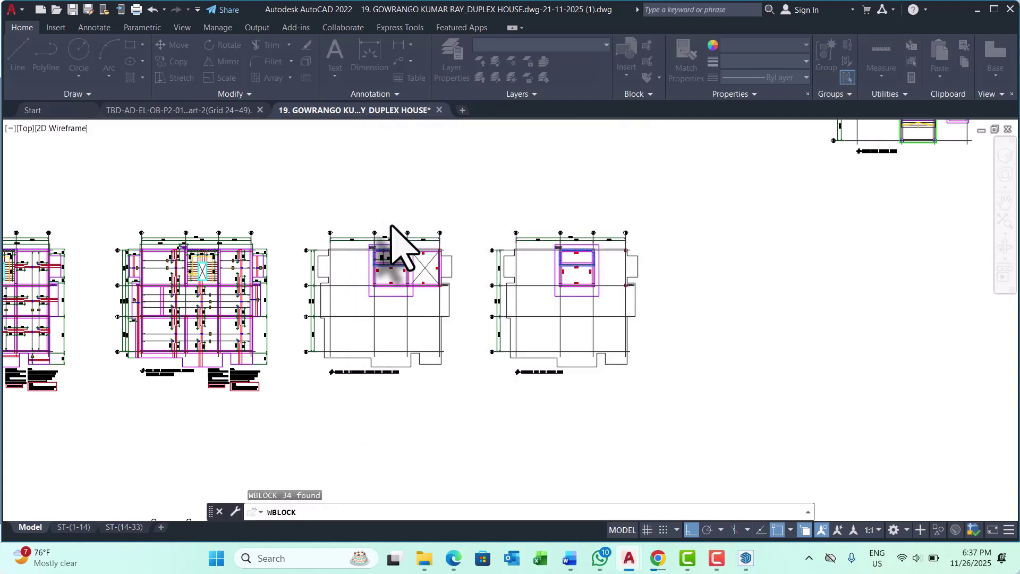
pyautogui.click(519, 315)
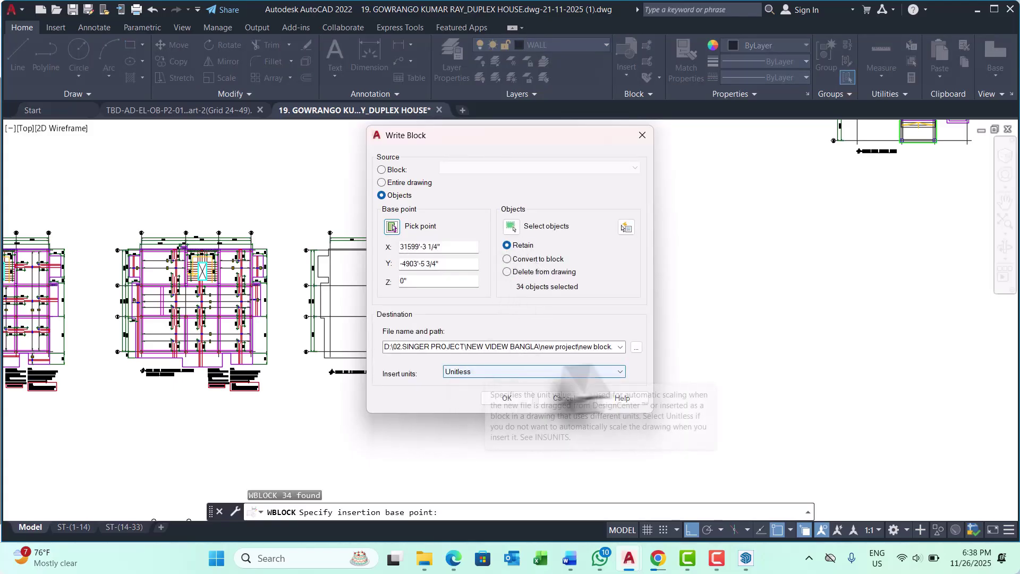
# Write the block to ohhhh.dwg in the new project folder with insert units set to Inches
pyautogui.click(636, 347)
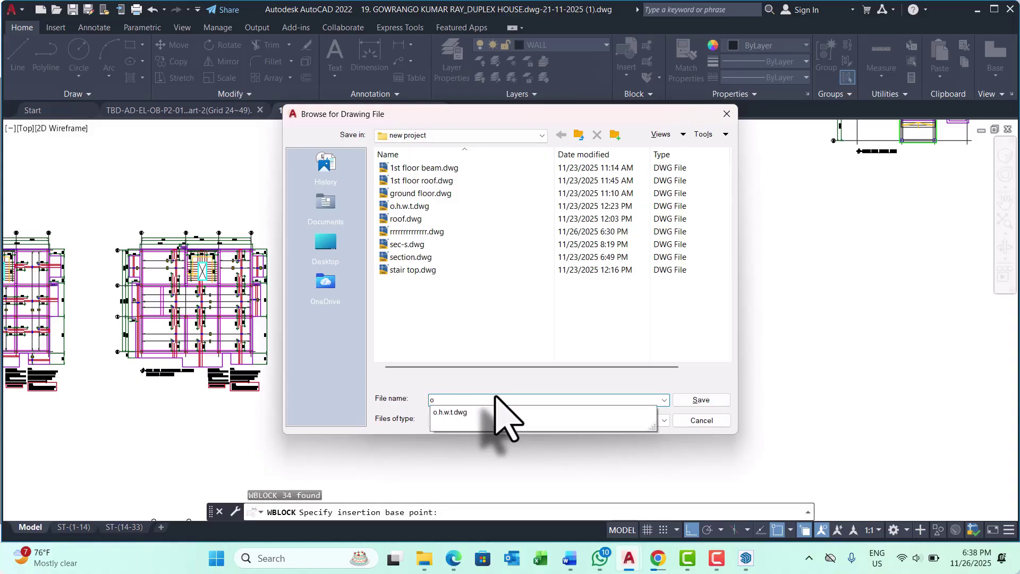
pyautogui.click(690, 400)
pyautogui.click(552, 371)
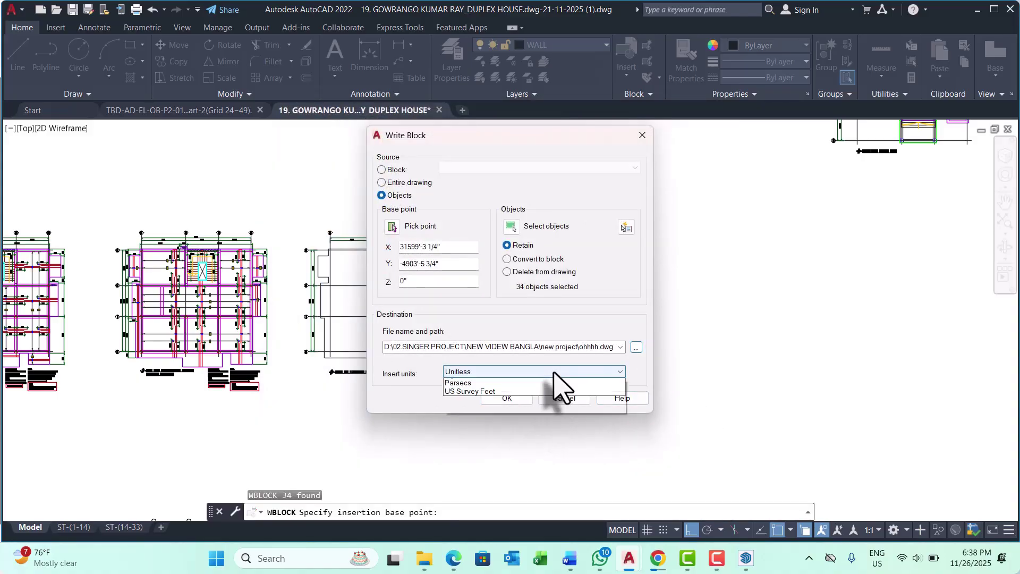
pyautogui.click(492, 392)
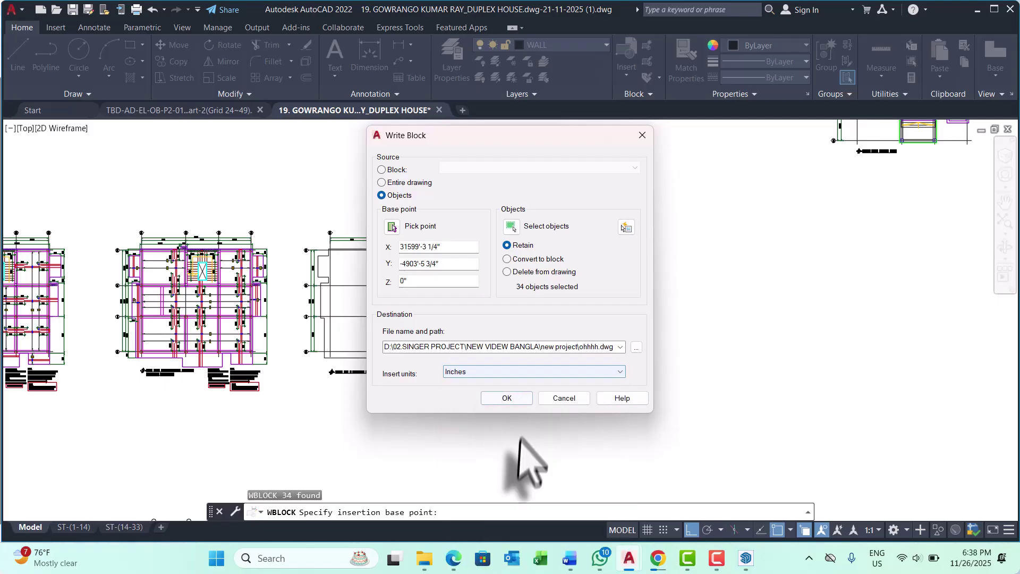
pyautogui.click(507, 399)
pyautogui.moveTo(746, 558)
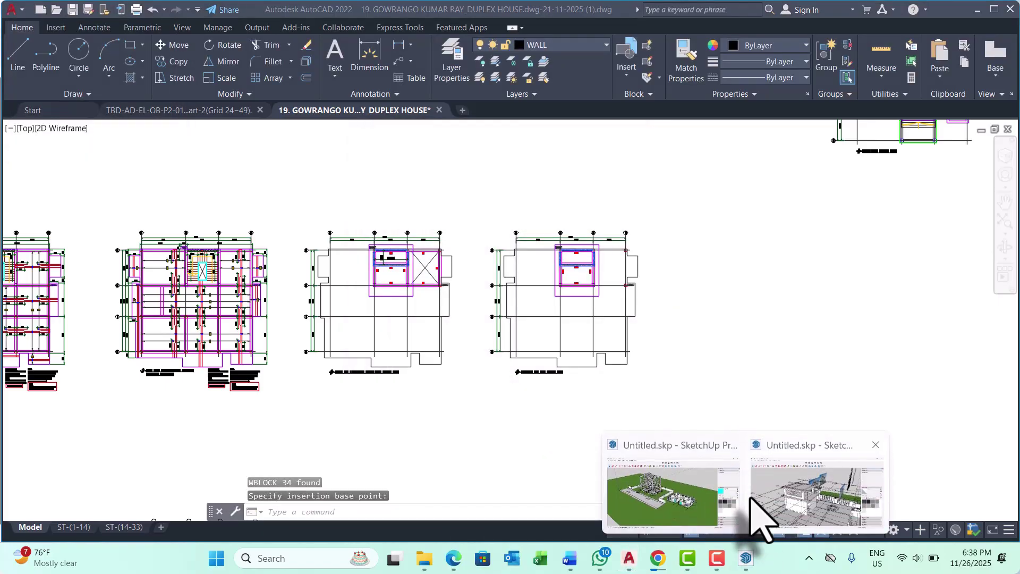
# Switch to the SketchUp building model and import ohhhh.dwg from the new project folder
pyautogui.click(797, 489)
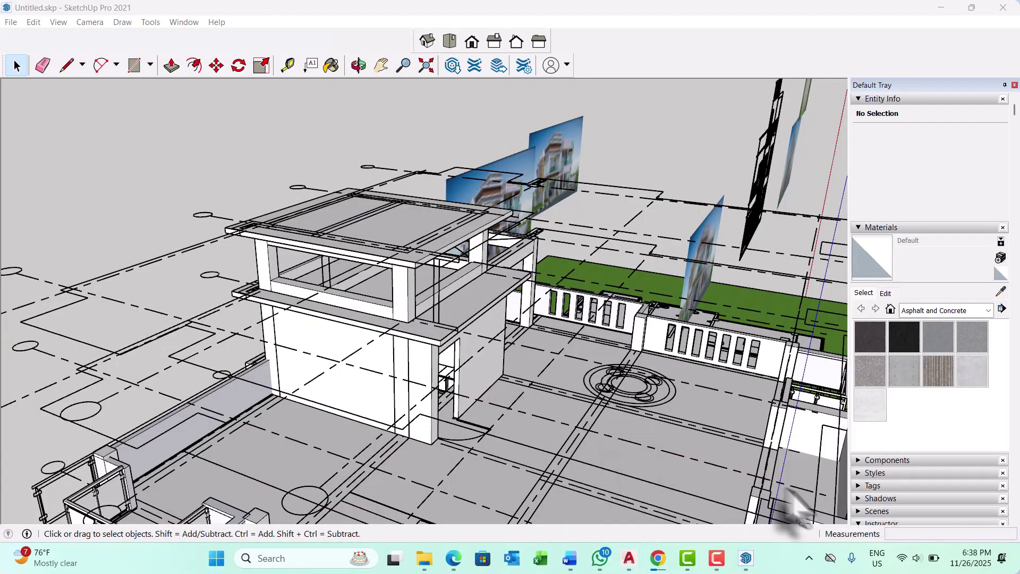
pyautogui.click(33, 22)
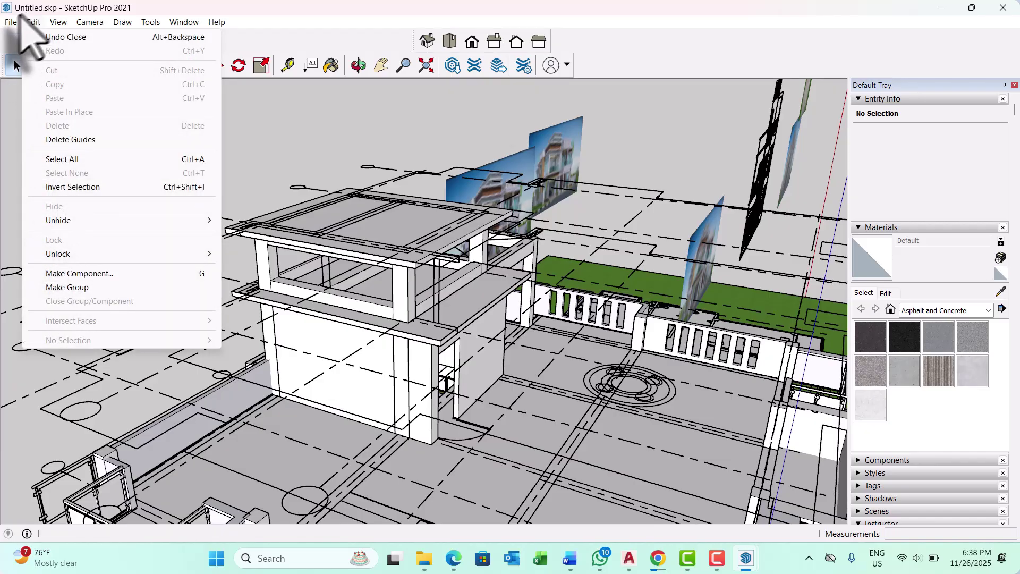
pyautogui.moveTo(12, 22)
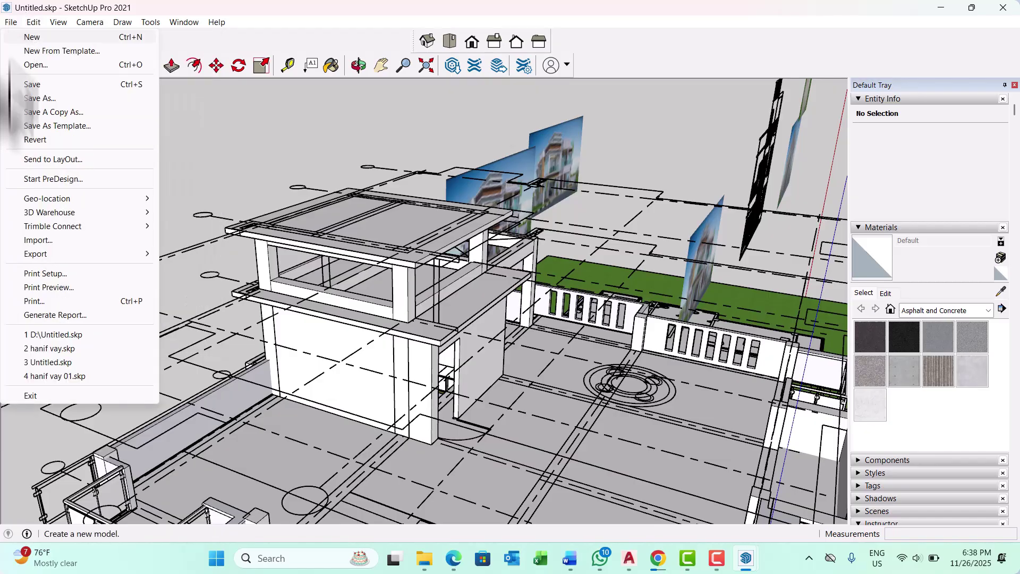
pyautogui.click(53, 240)
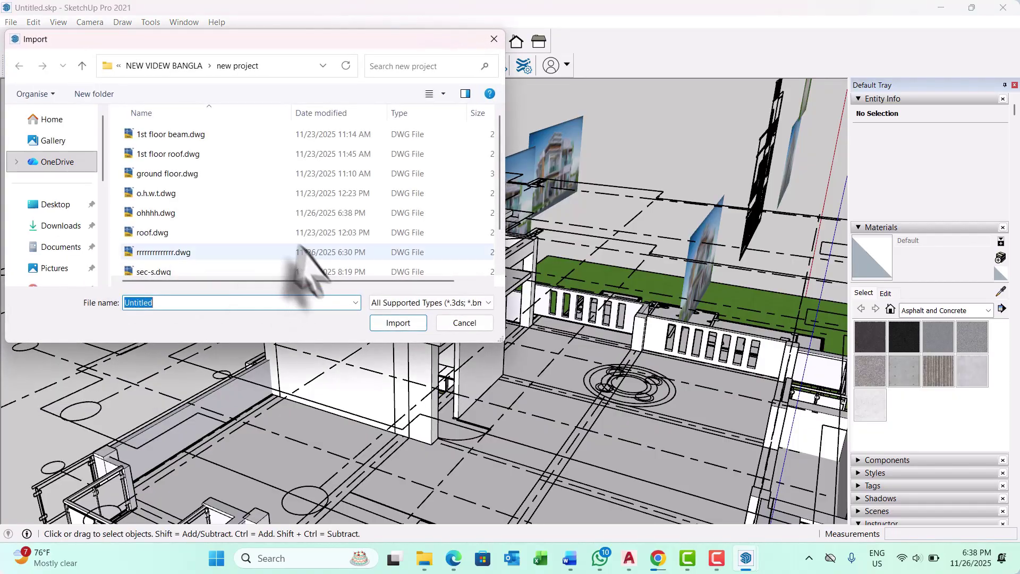
pyautogui.scroll(-2, 281, 233)
pyautogui.scroll(2, 223, 244)
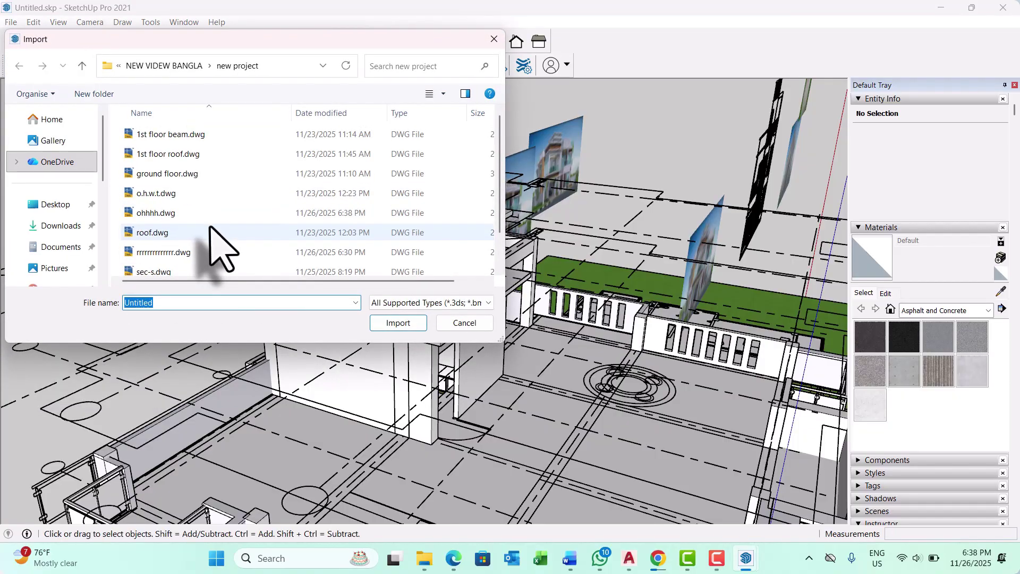
pyautogui.click(181, 213)
pyautogui.click(393, 325)
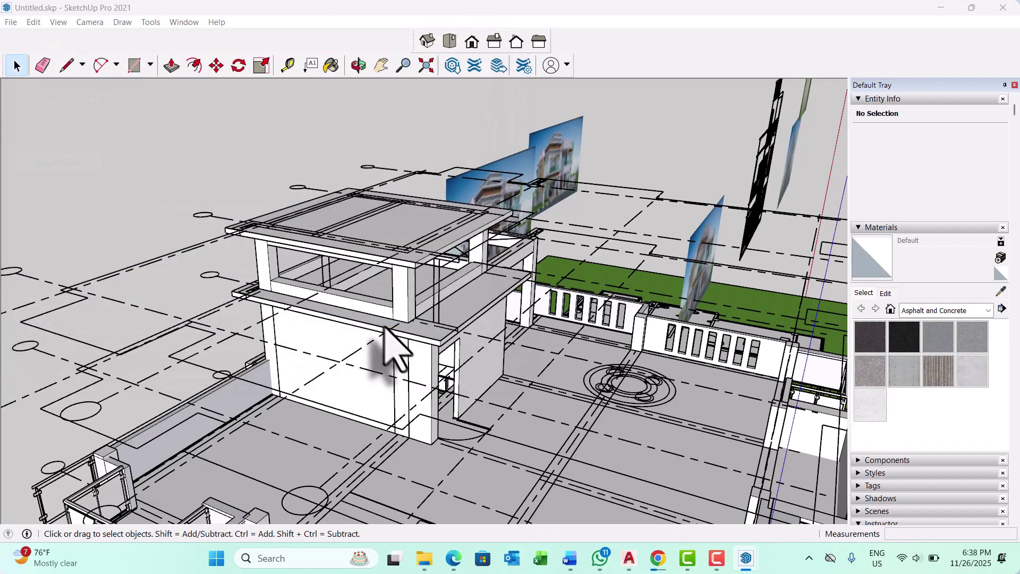
pyautogui.click(576, 376)
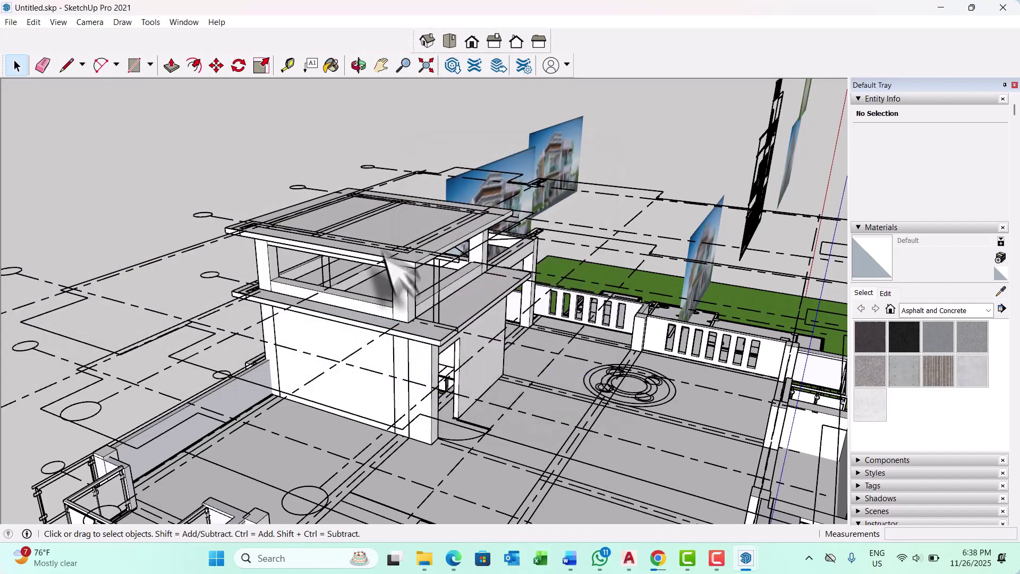
# Hide the green lawn and black road groups around the building
pyautogui.scroll(-10, 372, 202)
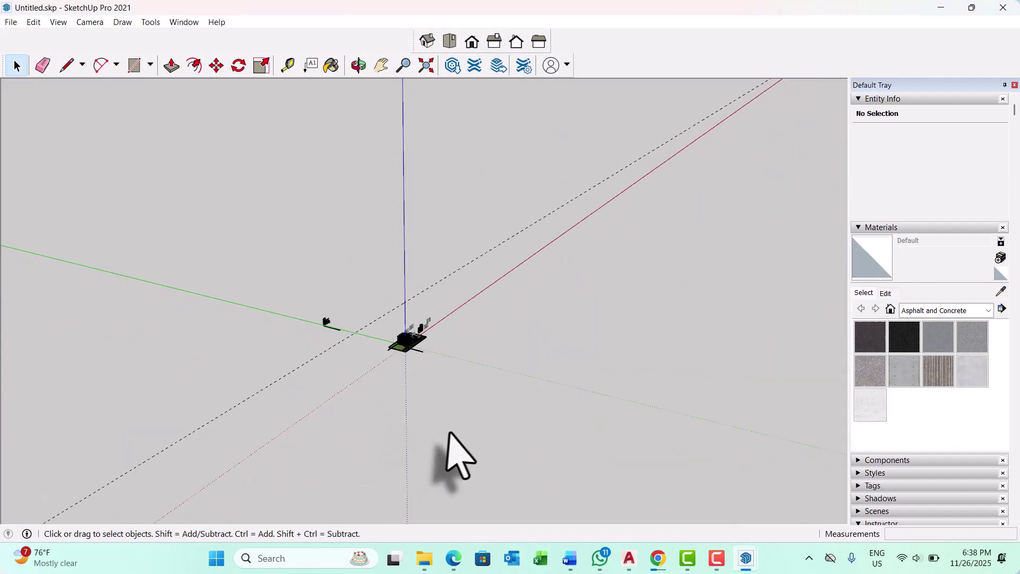
pyautogui.scroll(1, 475, 417)
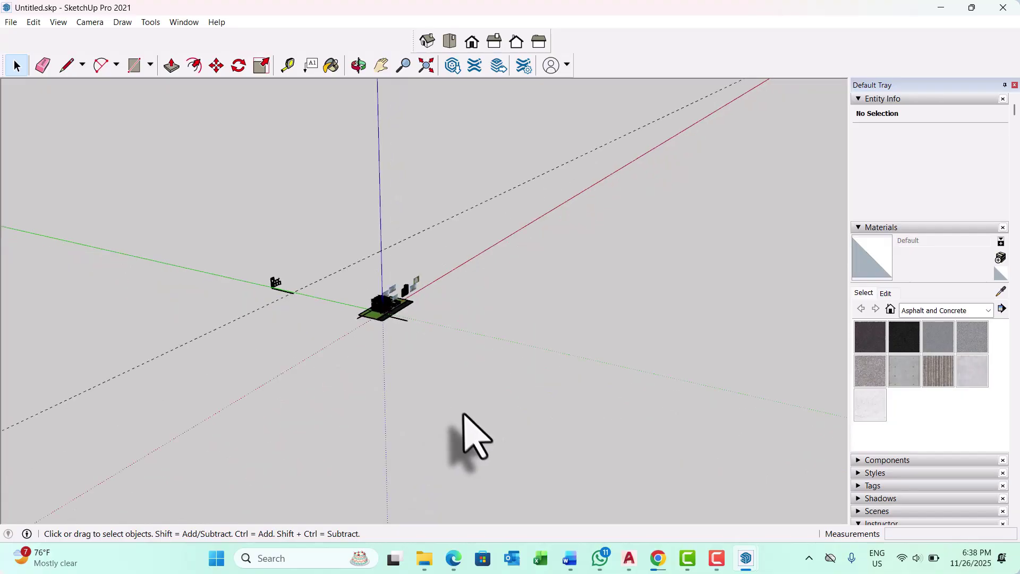
pyautogui.scroll(5, 391, 310)
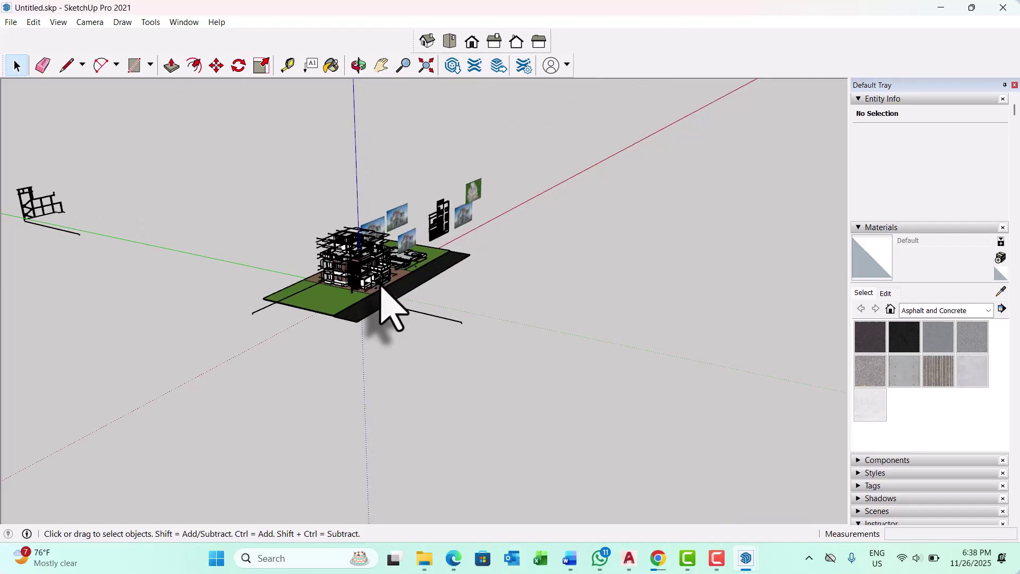
pyautogui.scroll(4, 392, 311)
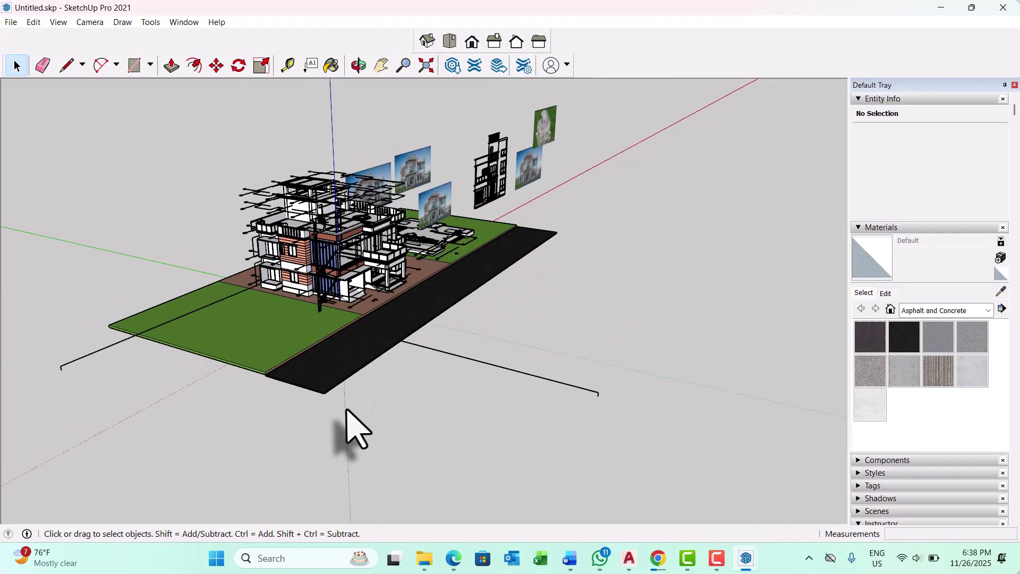
pyautogui.rightClick(268, 351)
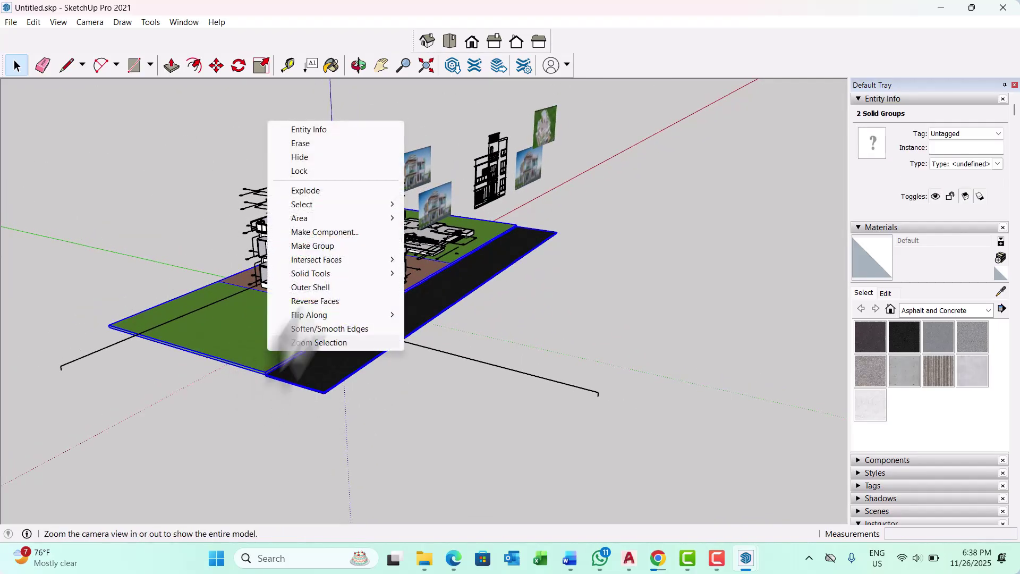
pyautogui.click(303, 159)
# Move the imported ohhhh.dwg plan by its beam corner from ground level onto the water tank's column corner, then raise it 11"
pyautogui.moveTo(346, 277); pyautogui.dragTo(81, 289, button='middle')
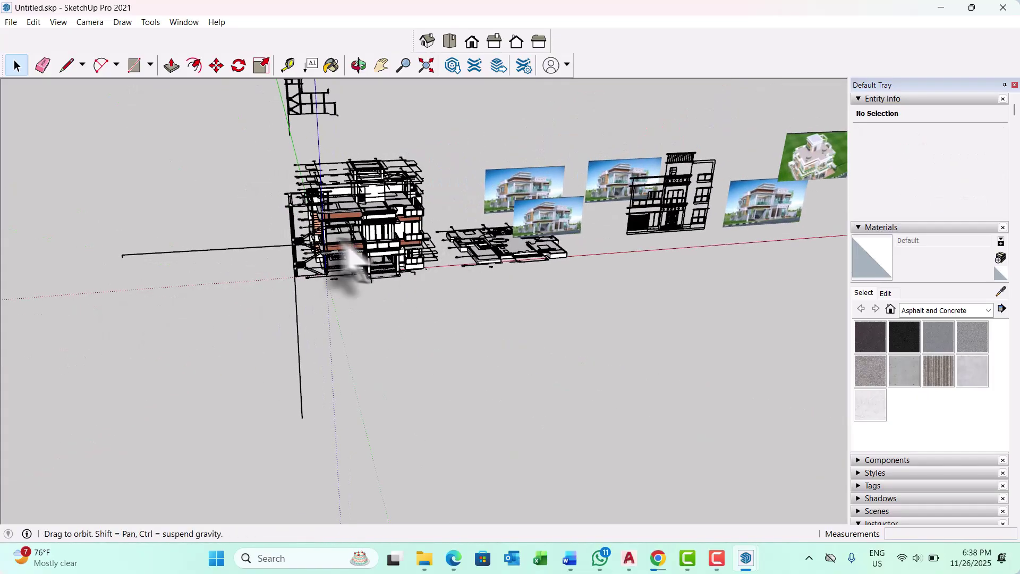
pyautogui.moveTo(348, 249); pyautogui.dragTo(159, 255, button='middle')
pyautogui.scroll(6, 425, 239)
pyautogui.moveTo(425, 241); pyautogui.dragTo(196, 247, button='middle')
pyautogui.moveTo(478, 260); pyautogui.dragTo(212, 287, button='middle')
pyautogui.scroll(1, 527, 255)
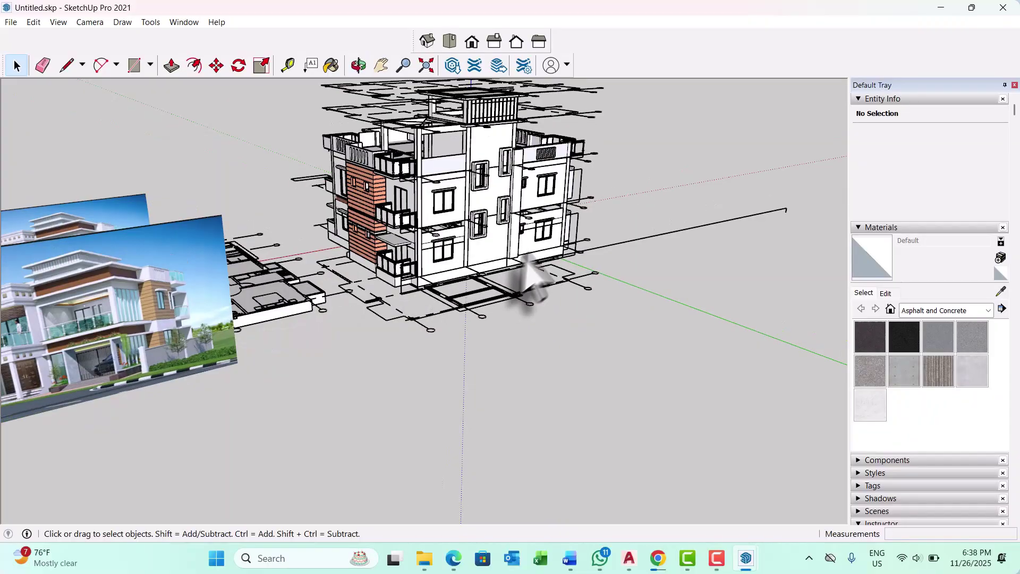
pyautogui.scroll(10, 528, 263)
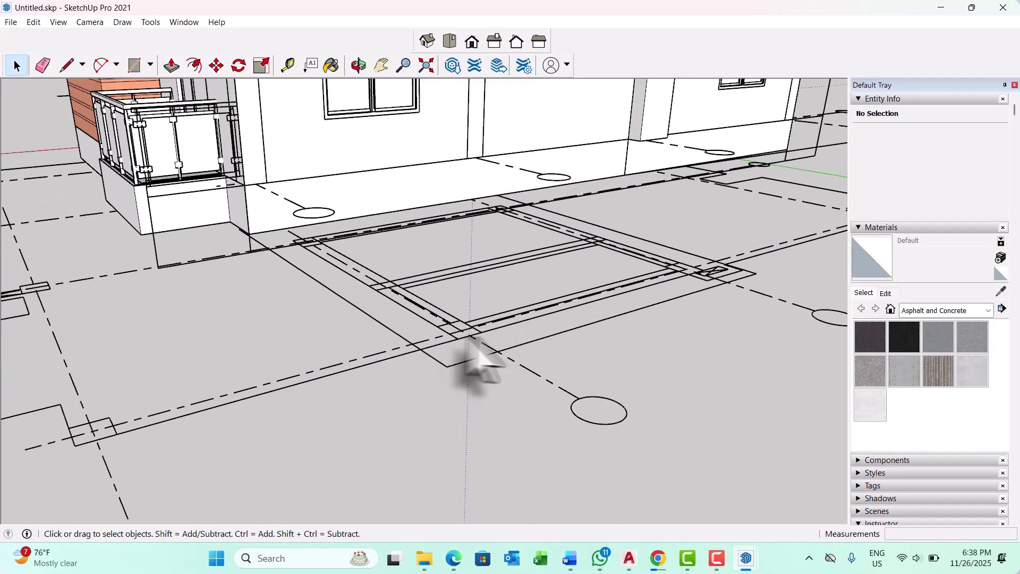
pyautogui.moveTo(551, 354); pyautogui.dragTo(583, 380, button='middle')
pyautogui.scroll(-2, 530, 331)
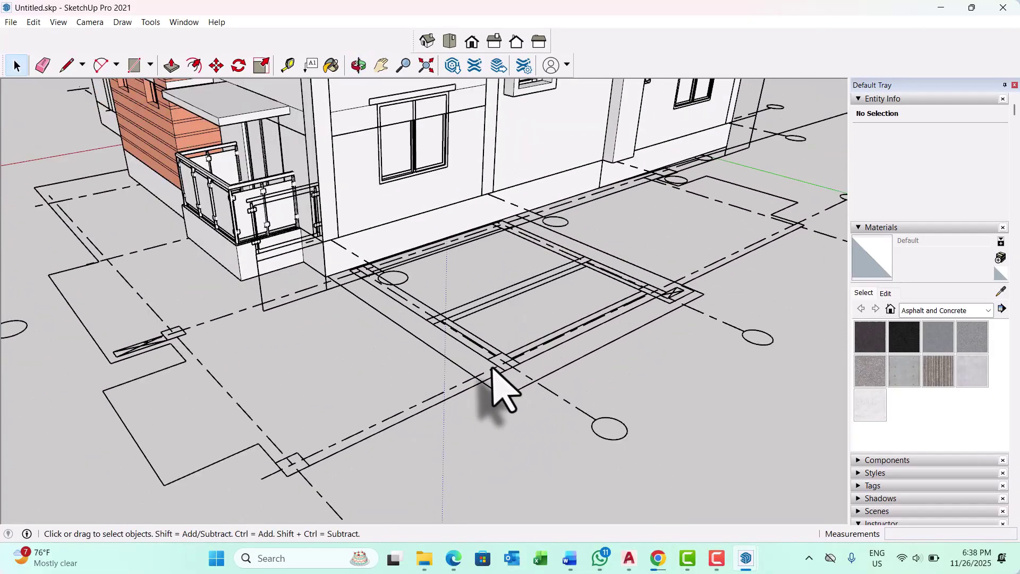
pyautogui.click(474, 367)
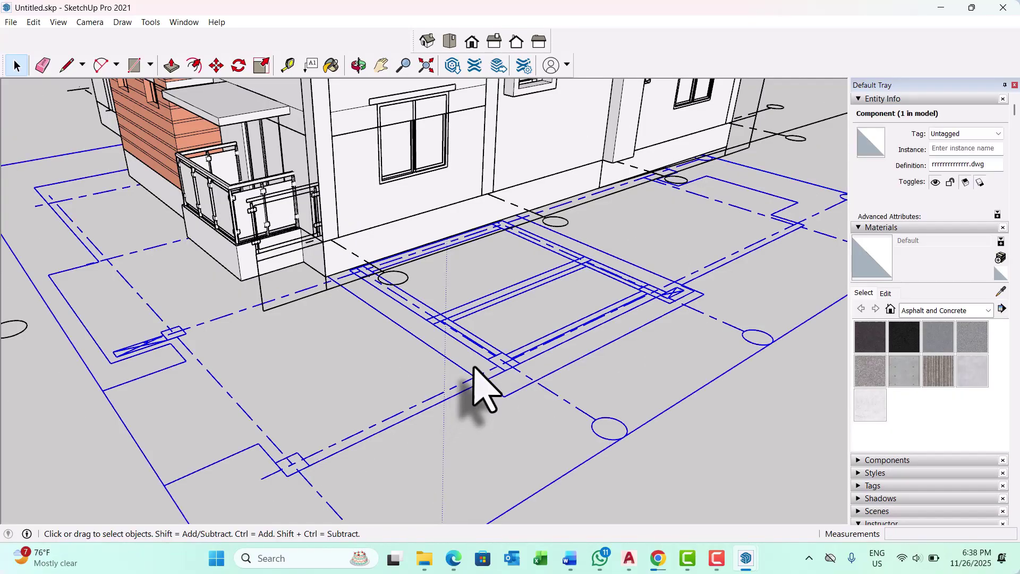
pyautogui.press('m')
pyautogui.scroll(2, 499, 372)
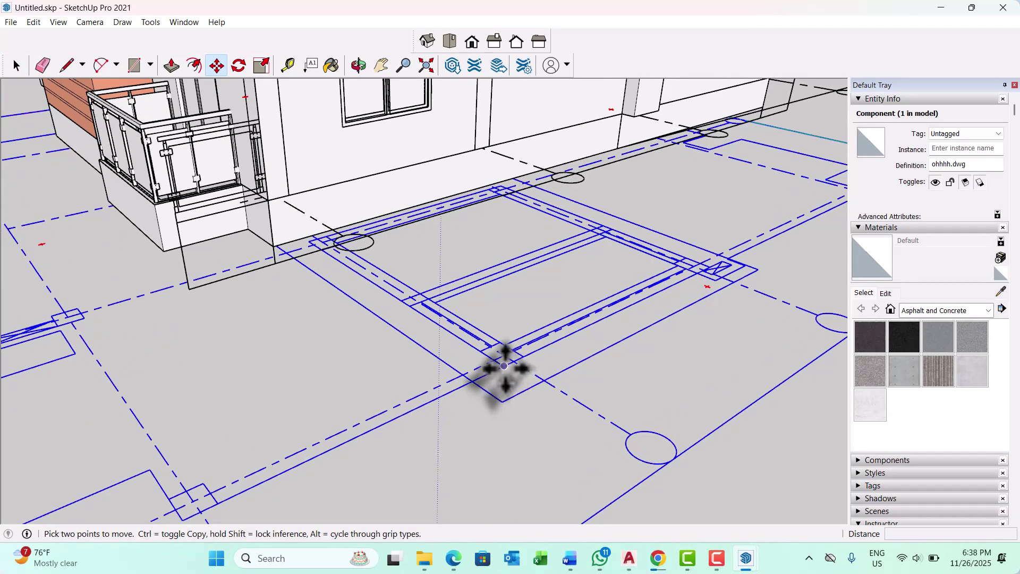
pyautogui.click(504, 366)
pyautogui.scroll(-8, 403, 420)
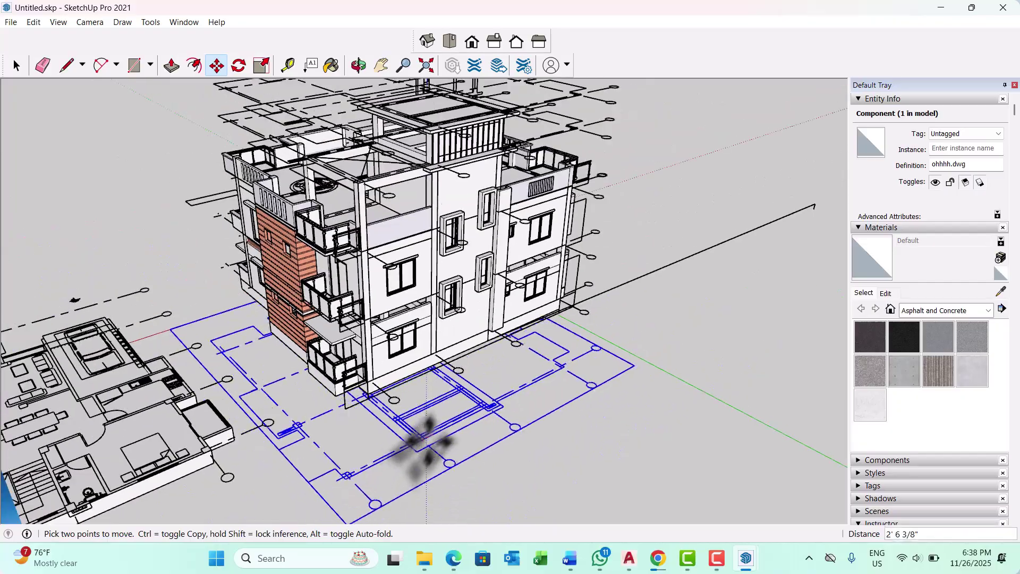
pyautogui.scroll(-1, 425, 445)
pyautogui.moveTo(473, 385); pyautogui.dragTo(471, 422, button='middle')
pyautogui.scroll(6, 418, 237)
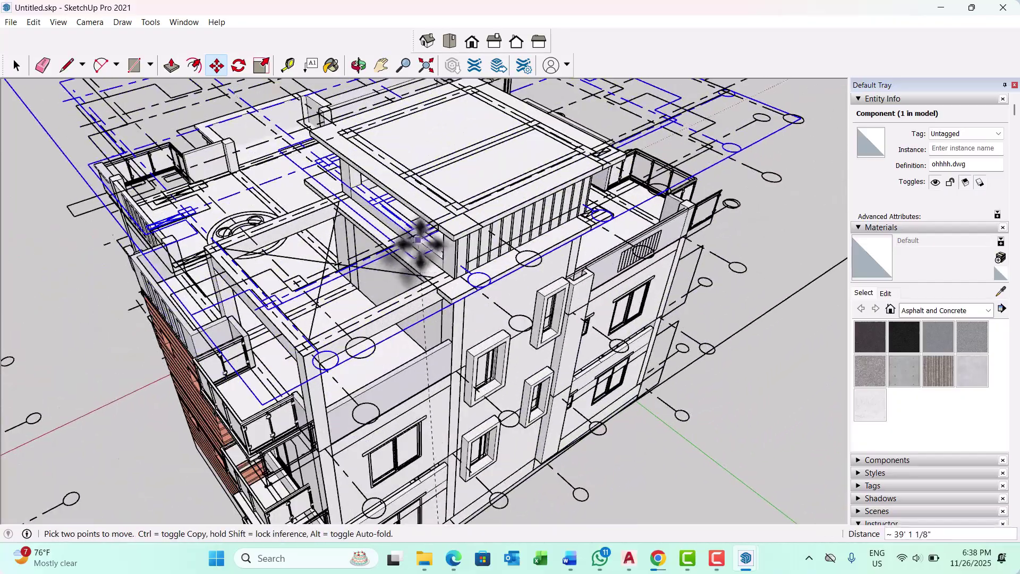
pyautogui.scroll(4, 419, 250)
pyautogui.moveTo(428, 295); pyautogui.dragTo(454, 212, button='middle')
pyautogui.scroll(2, 469, 232)
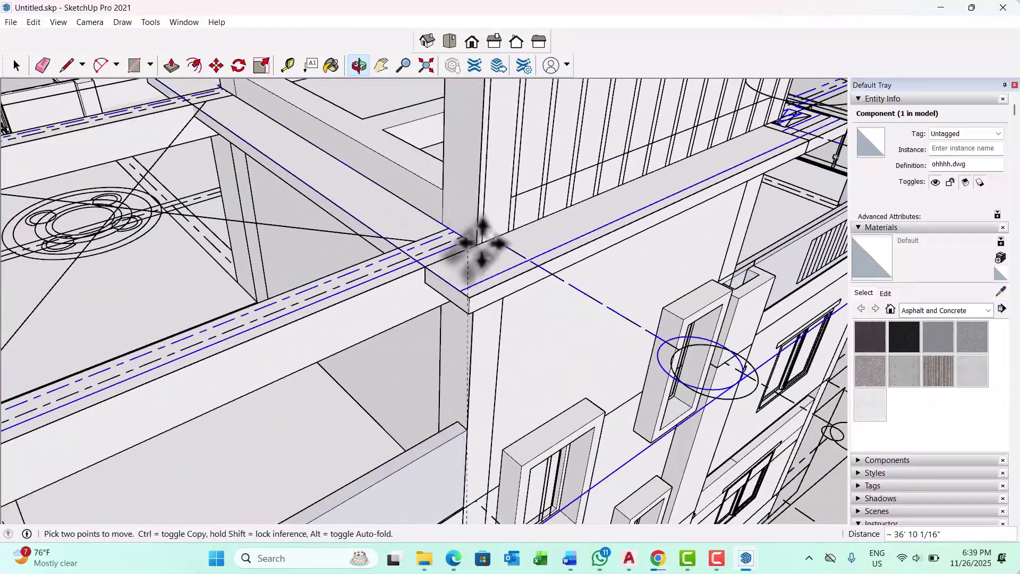
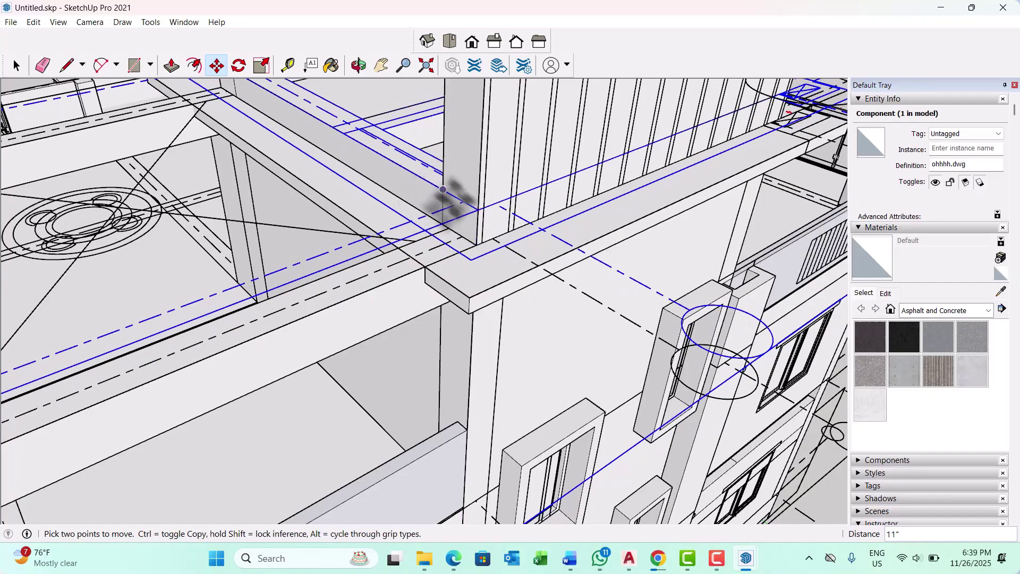
# Inspect how the placed plan lines up with the water tank's lower beams, columns and slab from several sides
pyautogui.moveTo(443, 189); pyautogui.dragTo(600, 271, button='middle')
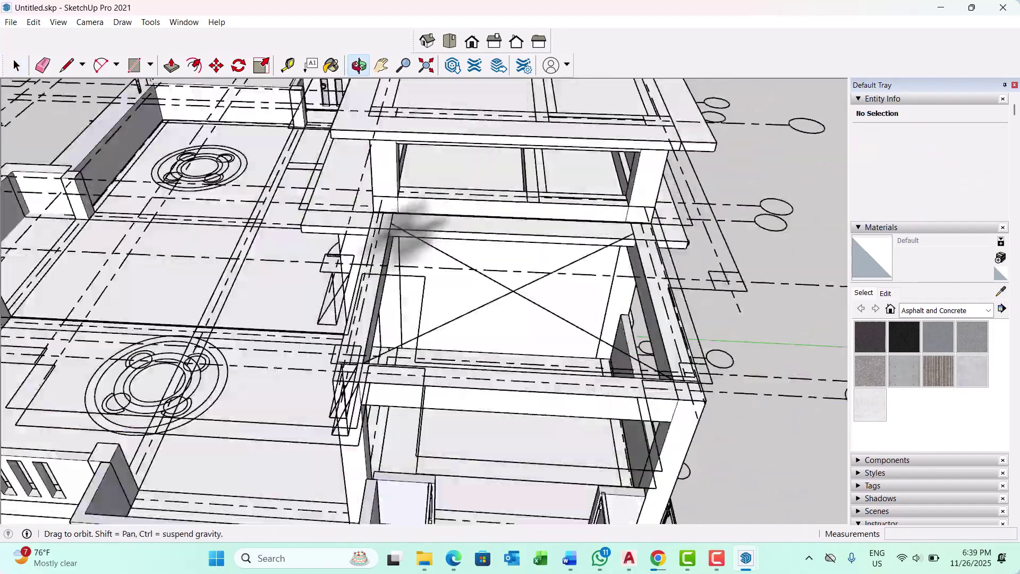
pyautogui.moveTo(417, 226); pyautogui.dragTo(366, 284, button='middle')
pyautogui.scroll(8, 561, 141)
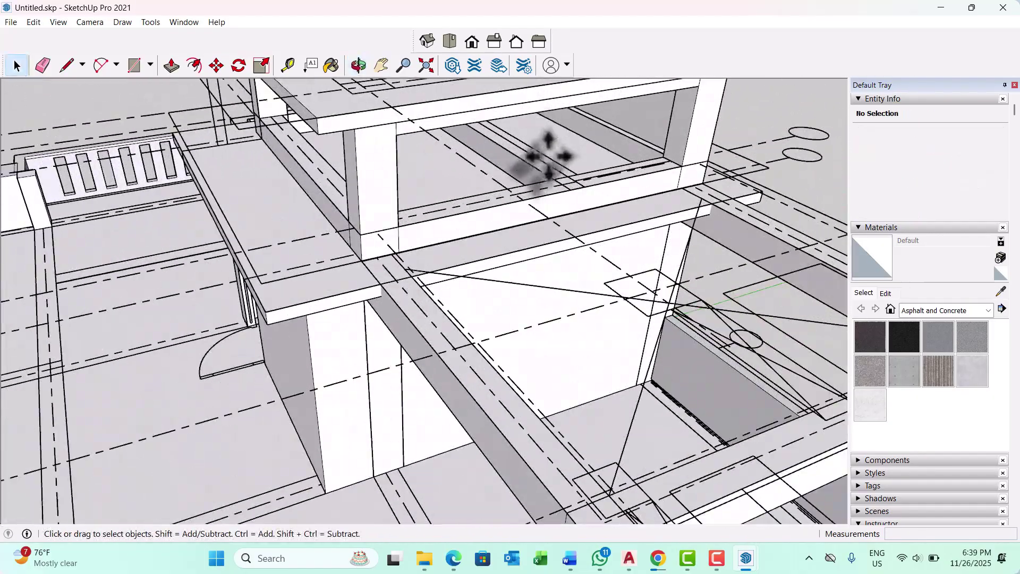
pyautogui.moveTo(480, 159); pyautogui.dragTo(341, 227, button='middle')
pyautogui.scroll(3, 309, 274)
pyautogui.scroll(-6, 305, 271)
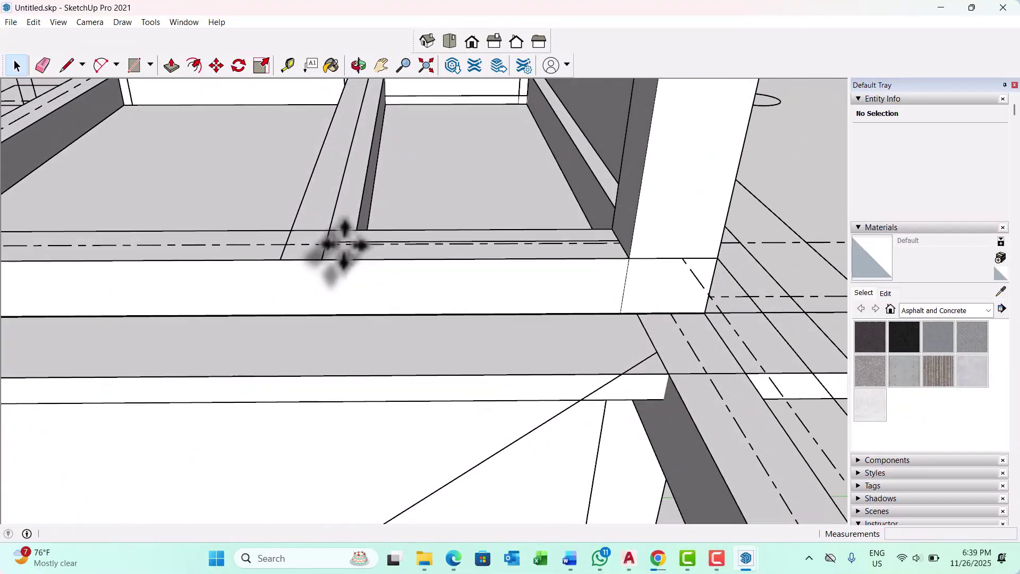
pyautogui.moveTo(364, 277); pyautogui.dragTo(579, 268, button='middle')
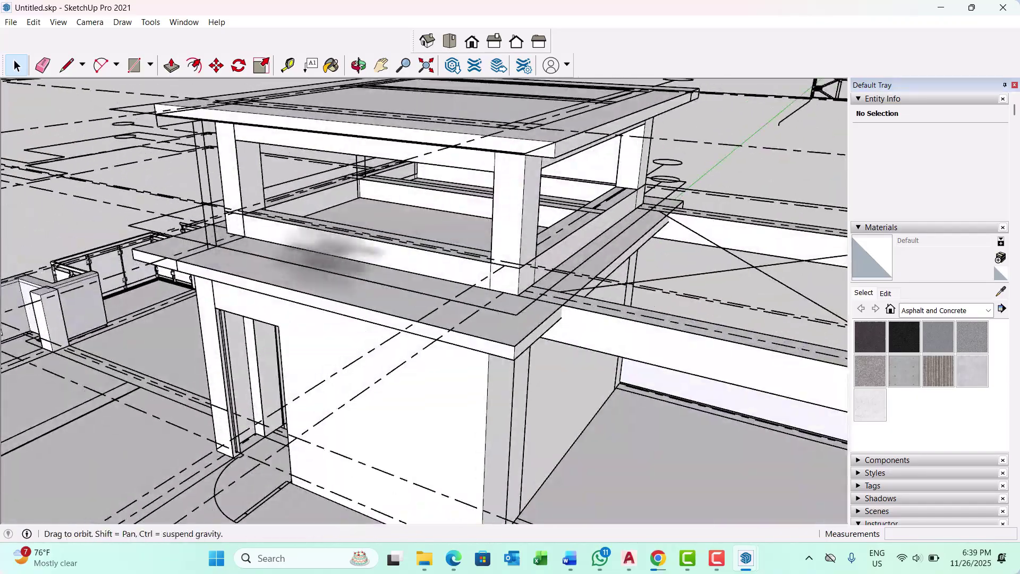
pyautogui.moveTo(364, 246); pyautogui.dragTo(376, 278, button='middle')
pyautogui.scroll(1, 502, 98)
pyautogui.moveTo(505, 96); pyautogui.dragTo(223, 356, button='middle')
pyautogui.scroll(10, 223, 356)
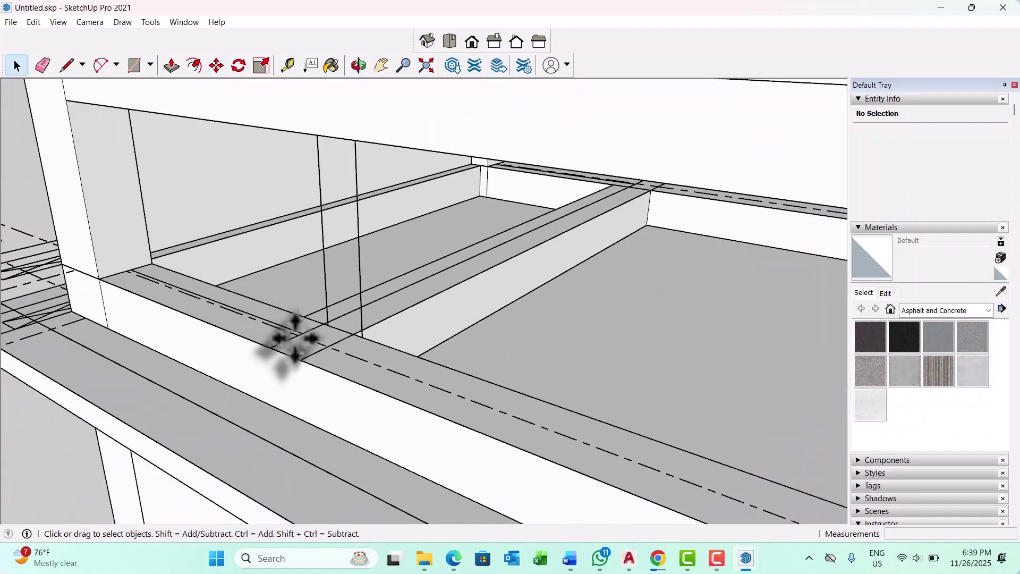
pyautogui.moveTo(295, 338); pyautogui.dragTo(296, 345, button='middle')
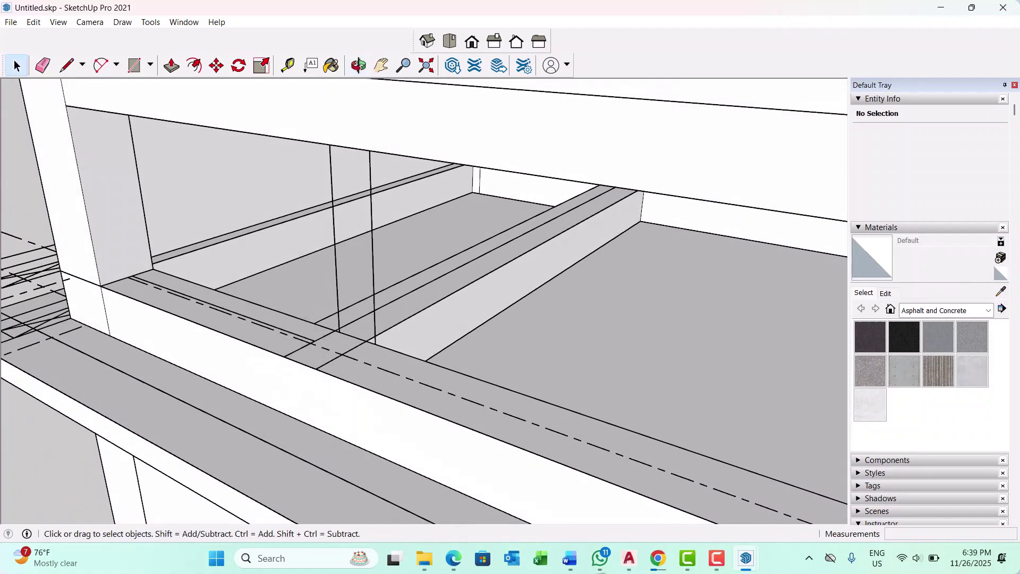
# Switch to the duplex house drawing in AutoCAD and examine the hatched tank walls around beams IVB1 and IVB2
pyautogui.click(716, 559)
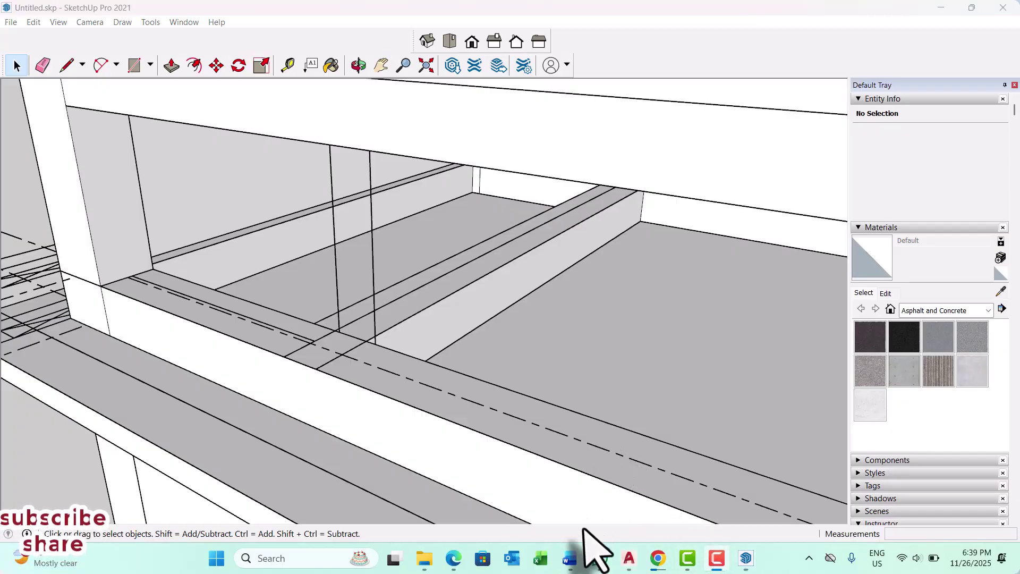
pyautogui.moveTo(632, 555)
pyautogui.click(711, 495)
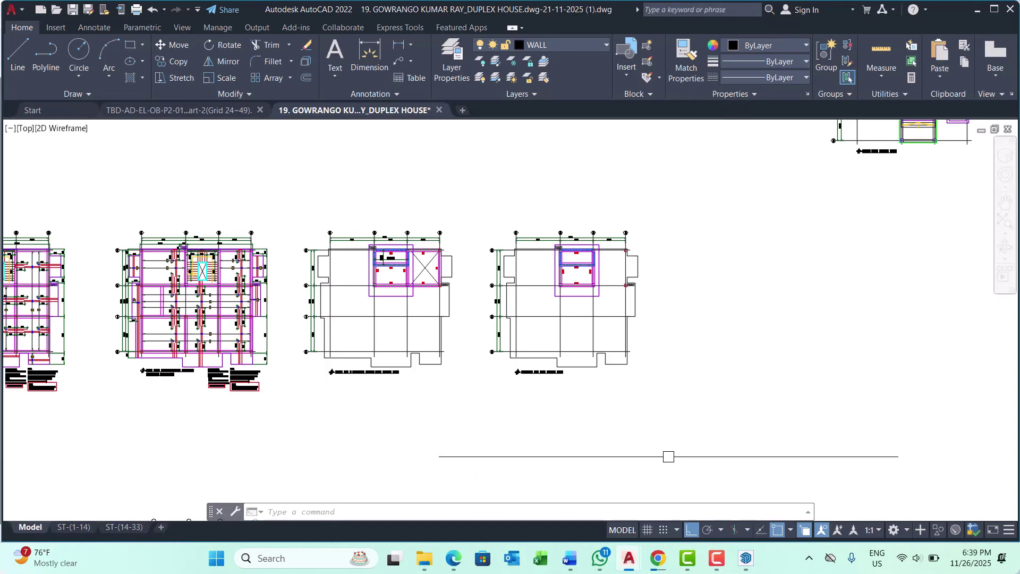
pyautogui.scroll(8, 405, 252)
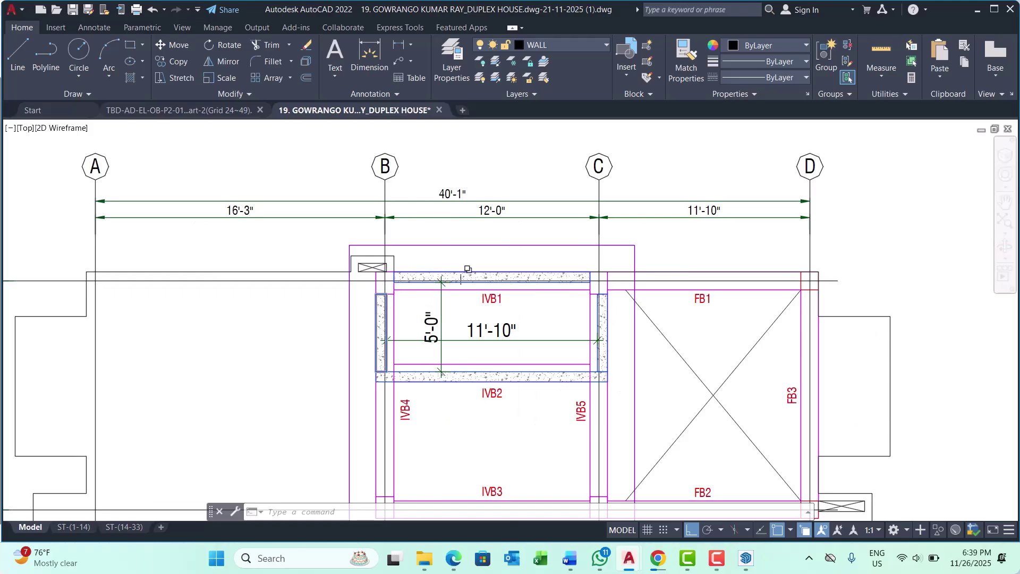
pyautogui.scroll(3, 610, 314)
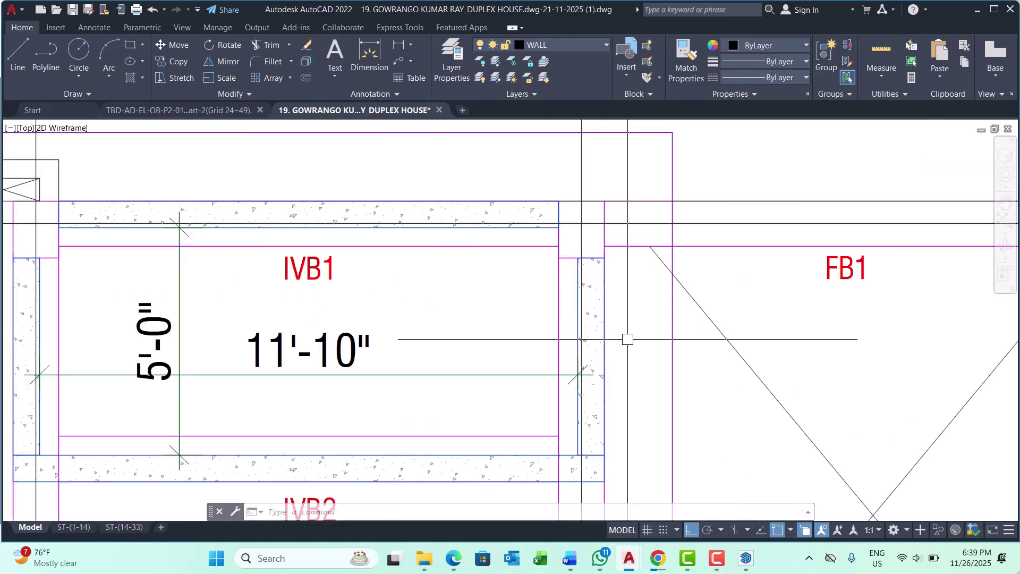
# Measure the thickness of the hatched wall beside beam IVB1 with a linear dimension, without placing the dimension
pyautogui.scroll(5, 607, 338)
pyautogui.write('T')
pyautogui.press('Escape')
pyautogui.press('Escape')
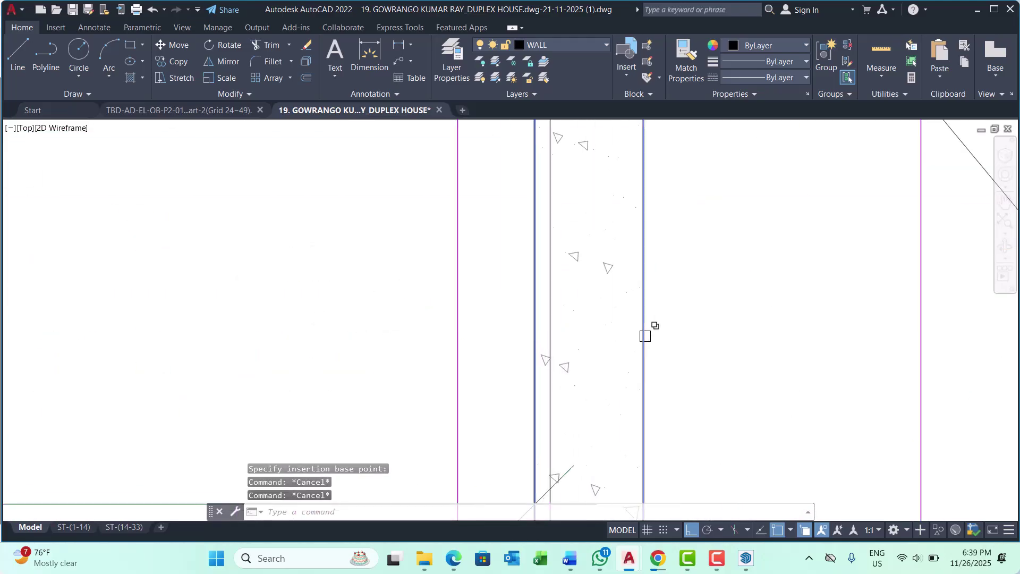
pyautogui.write('dli')
pyautogui.press('Return')
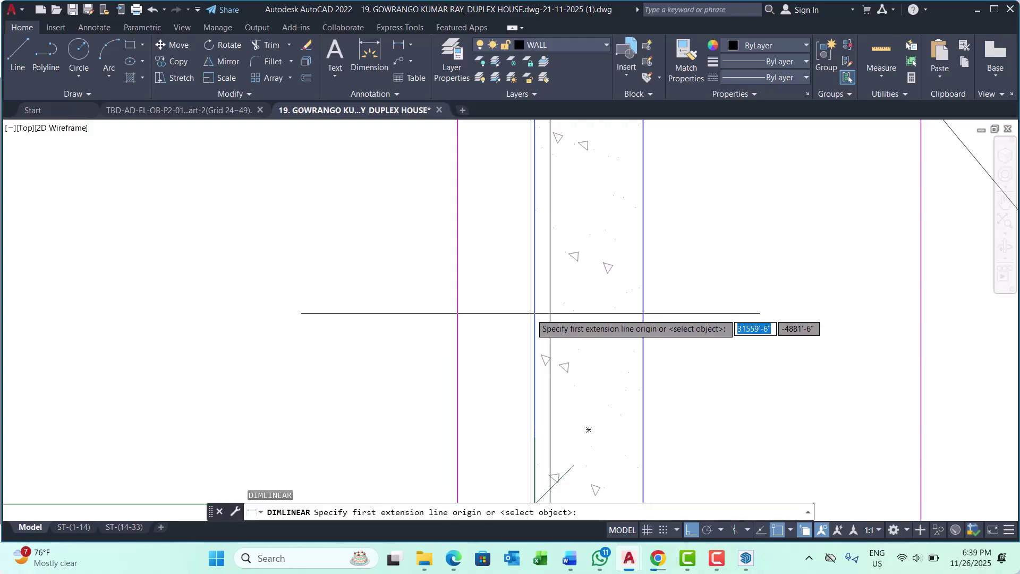
pyautogui.click(535, 311)
pyautogui.click(642, 318)
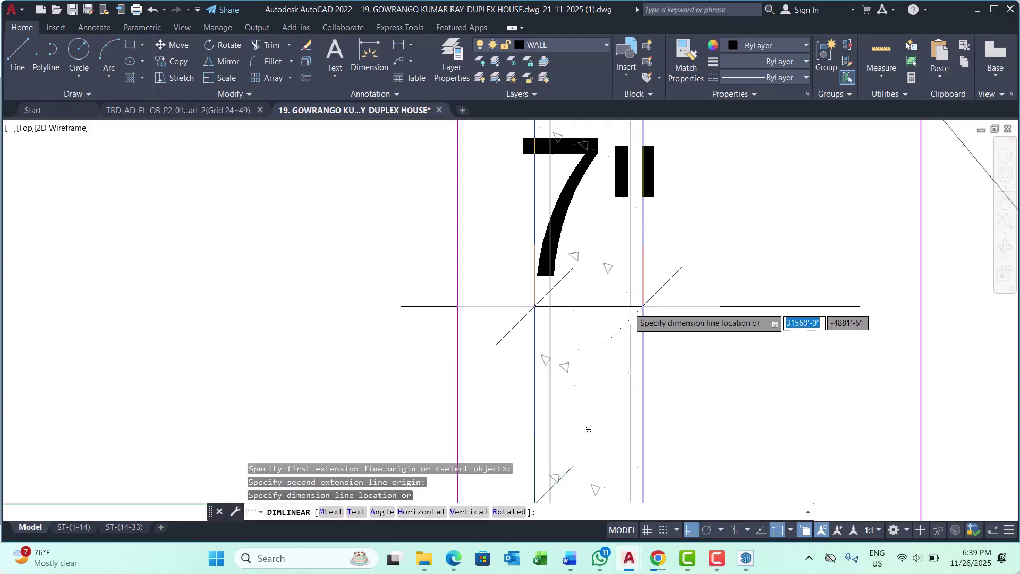
pyautogui.press('Escape')
pyautogui.scroll(-3, 622, 342)
pyautogui.press('Escape')
pyautogui.press('Escape')
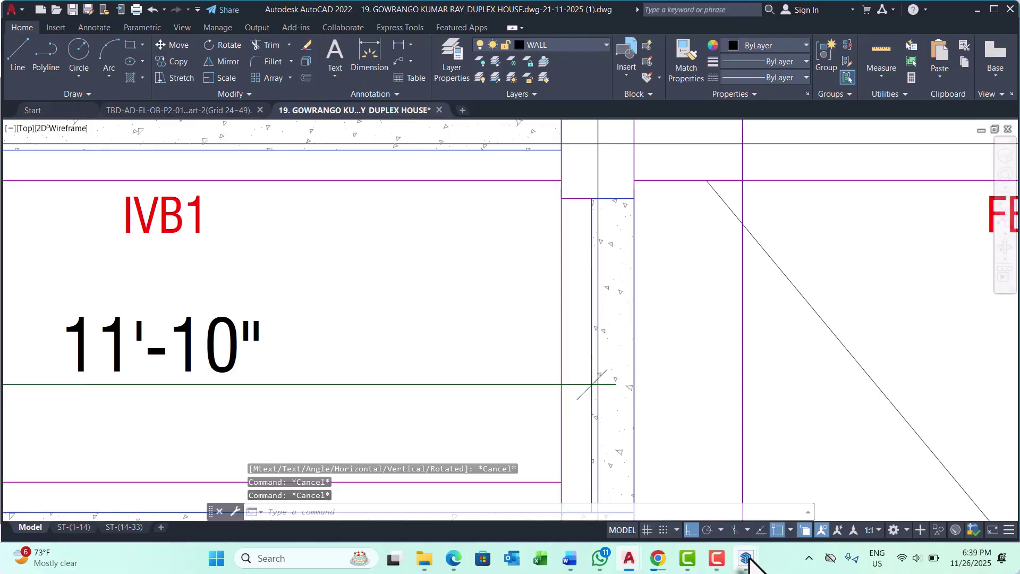
# Switch to SketchUp and draw a 7" by 7" square on the water tank's lower beam, starting at the column's inner corner
pyautogui.moveTo(747, 558)
pyautogui.click(695, 496)
pyautogui.click(764, 493)
pyautogui.scroll(-2, 483, 385)
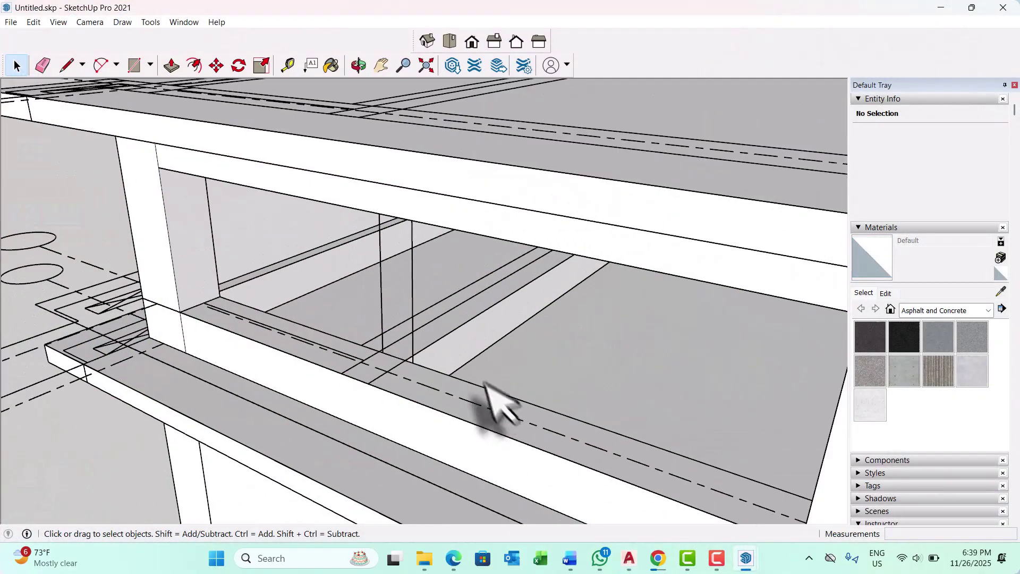
pyautogui.moveTo(482, 384); pyautogui.dragTo(499, 389, button='middle')
pyautogui.scroll(1, 222, 290)
pyautogui.scroll(3, 217, 357)
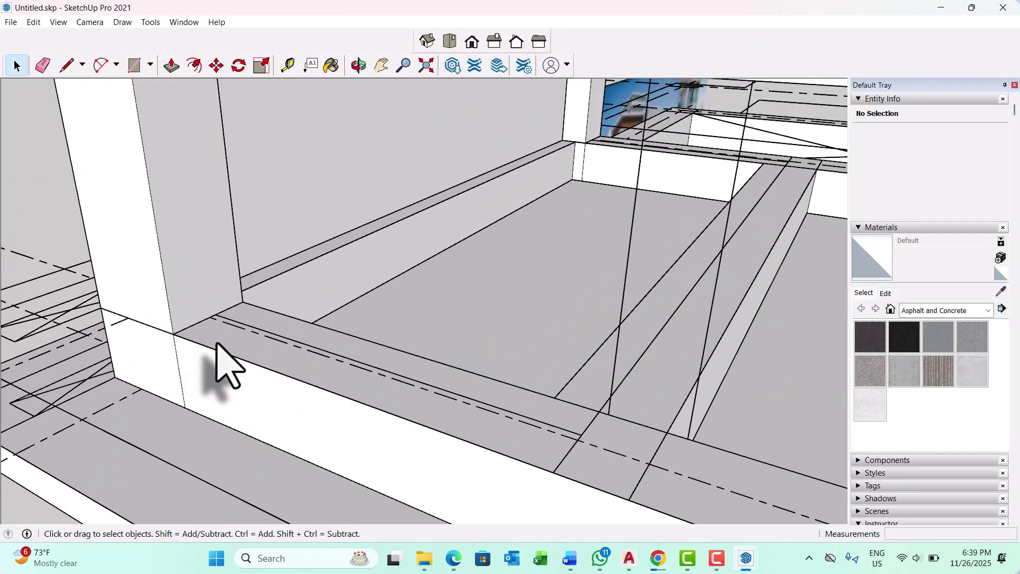
pyautogui.press('r')
pyautogui.scroll(1, 176, 345)
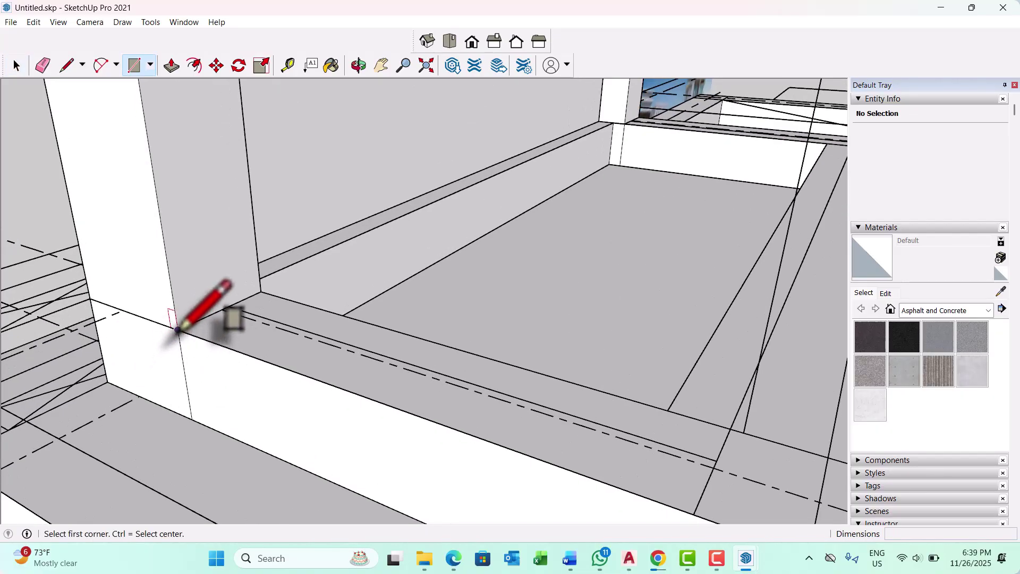
pyautogui.click(178, 330)
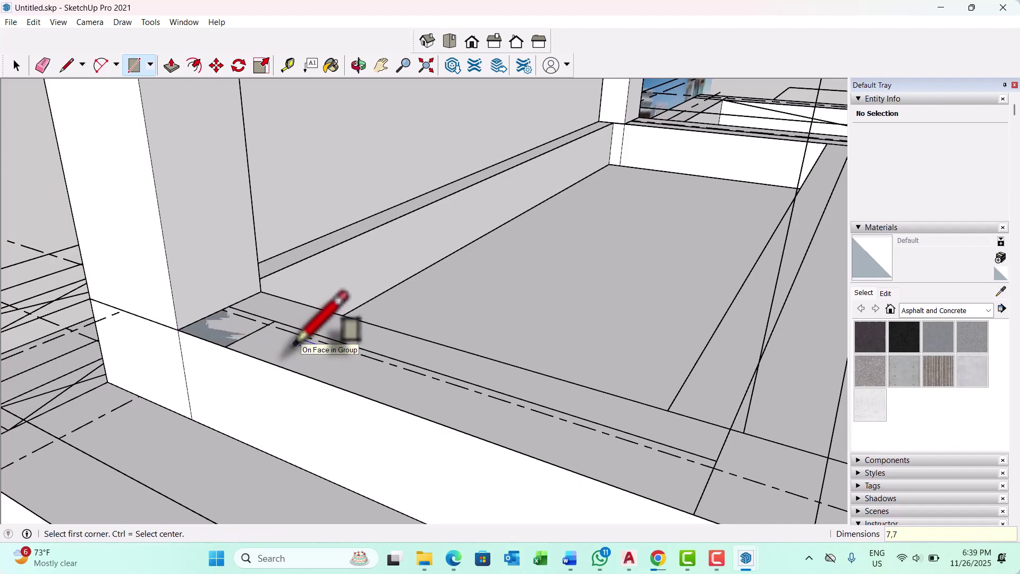
# Pull the 7" square up to the underside of the water tank's upper beam
pyautogui.press('p')
pyautogui.click(230, 343)
pyautogui.scroll(-3, 230, 343)
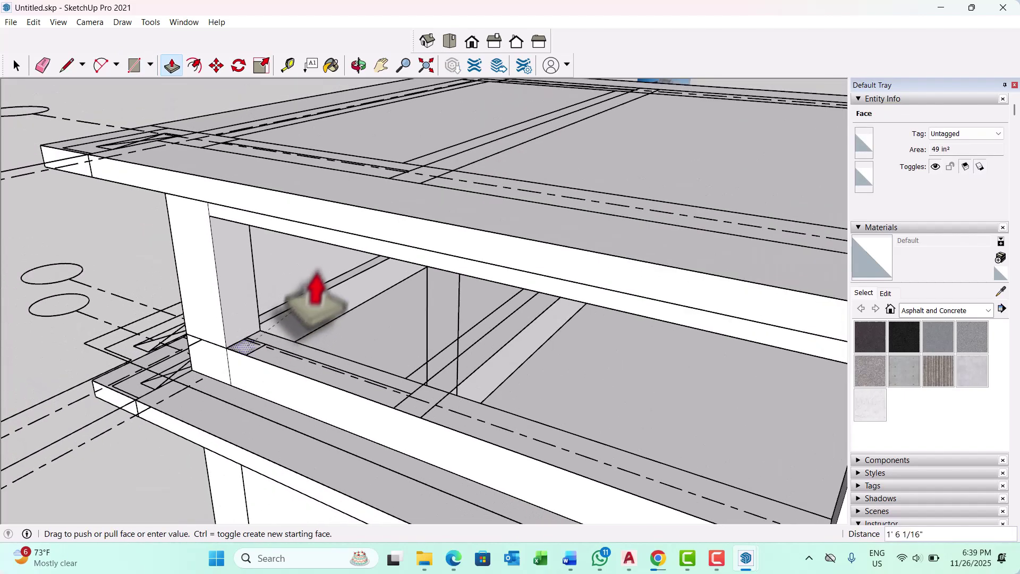
pyautogui.click(323, 240)
pyautogui.scroll(2, 256, 299)
# Extend the wall's end face 4' 4" along the beam, then another 7" as a separate section
pyautogui.click(248, 301)
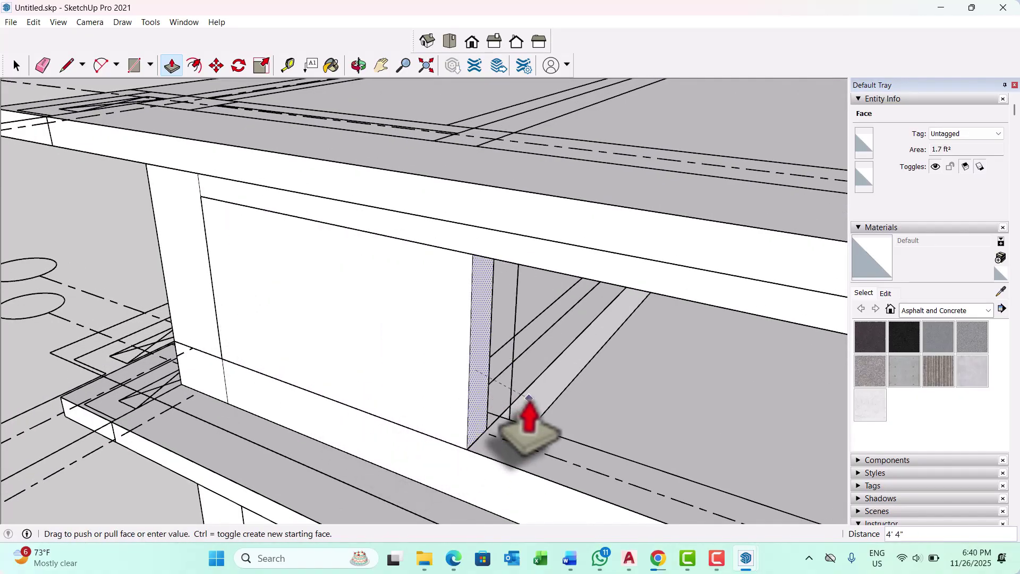
pyautogui.moveTo(529, 397); pyautogui.dragTo(482, 386, button='middle')
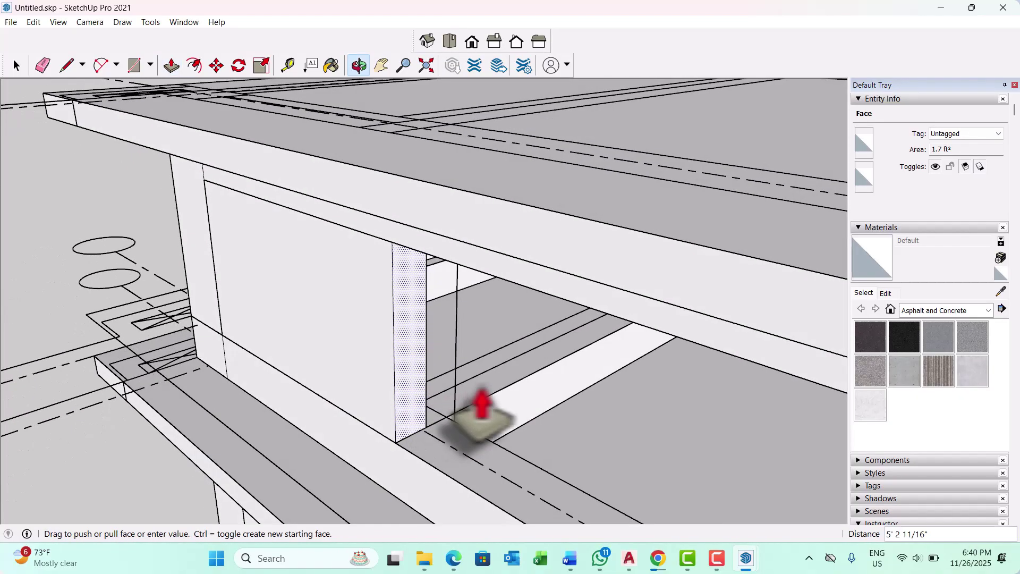
pyautogui.click(549, 341)
pyautogui.scroll(2, 433, 417)
pyautogui.click(378, 389)
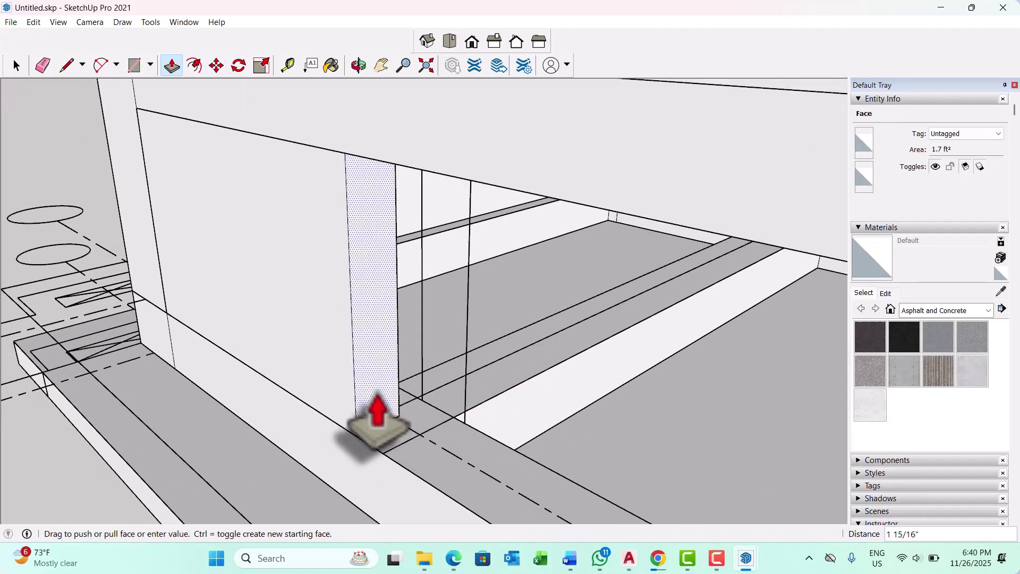
pyautogui.click(384, 455)
pyautogui.scroll(-3, 324, 442)
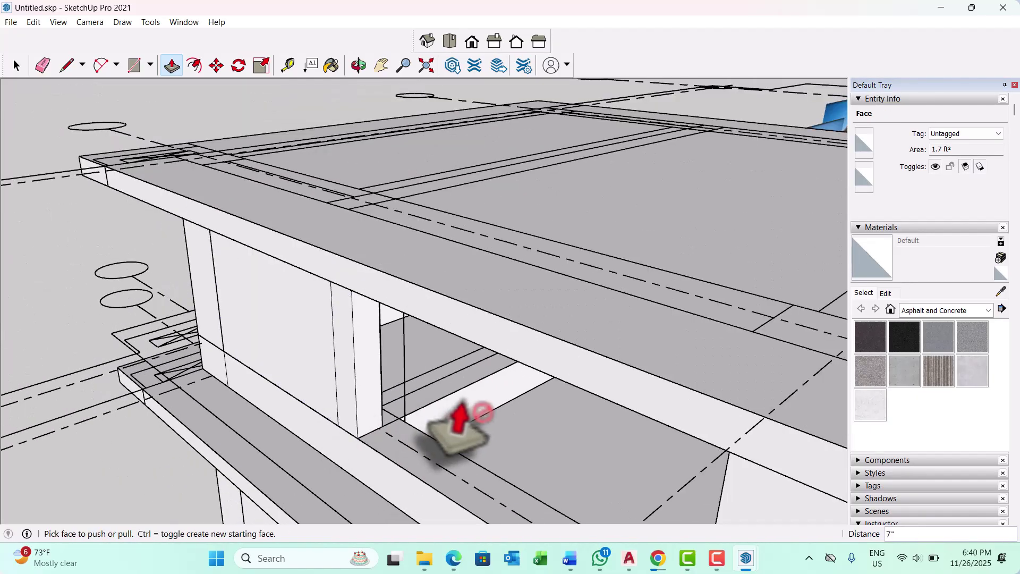
# Extend the 7" section's inner face 11' 11" across the tank to the opposite beam, then add another separate section at its end
pyautogui.moveTo(460, 417); pyautogui.dragTo(10, 350, button='middle')
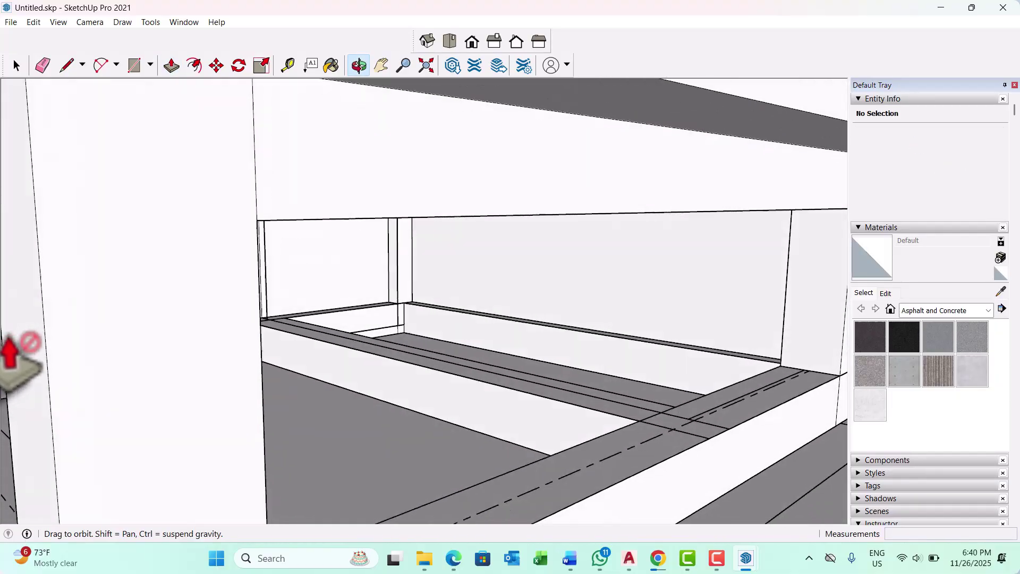
pyautogui.moveTo(319, 321); pyautogui.dragTo(252, 348, button='middle')
pyautogui.scroll(2, 239, 319)
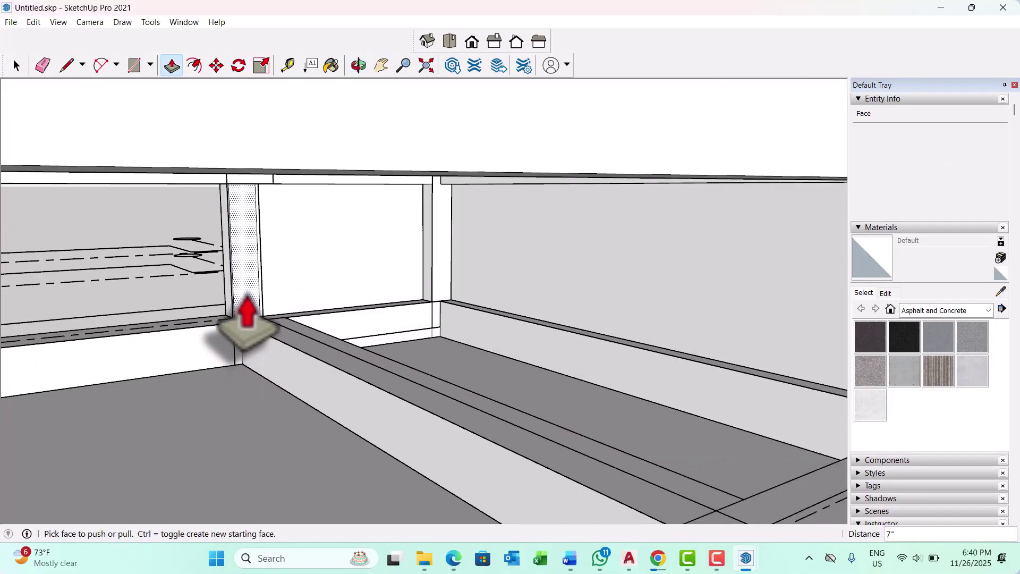
pyautogui.click(247, 299)
pyautogui.scroll(-3, 280, 345)
pyautogui.scroll(3, 439, 413)
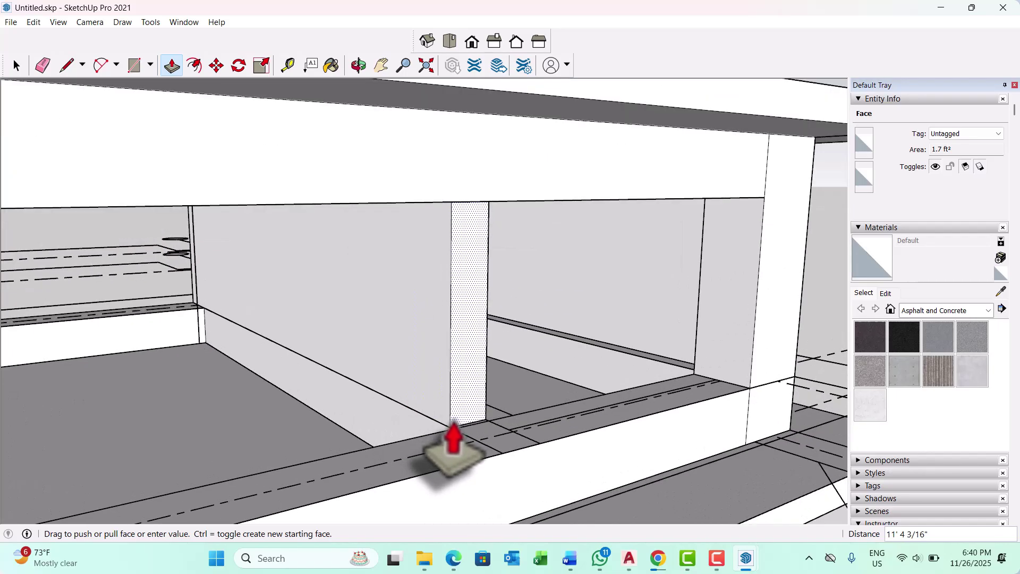
pyautogui.moveTo(453, 440); pyautogui.dragTo(483, 457, button='middle')
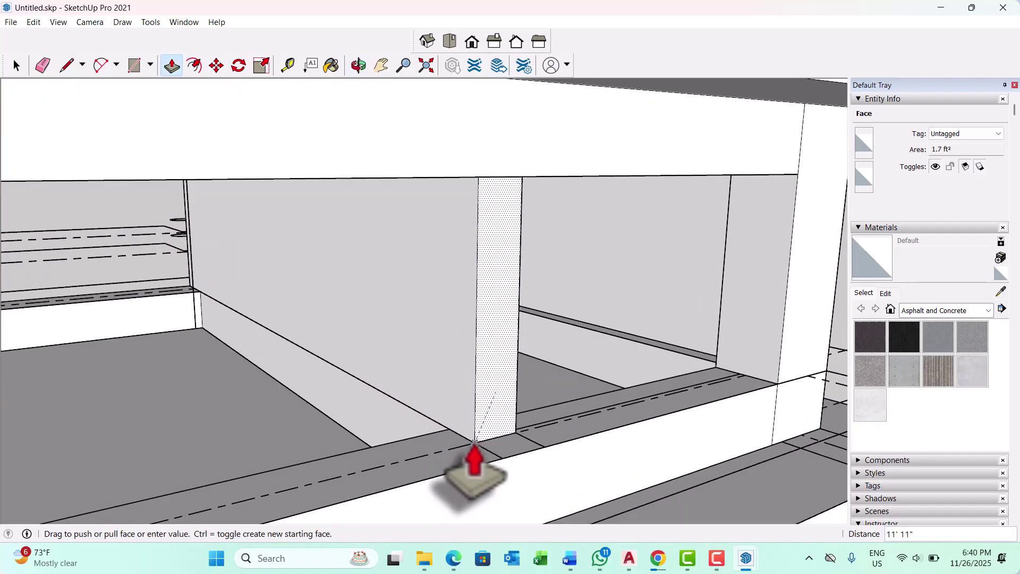
pyautogui.click(474, 441)
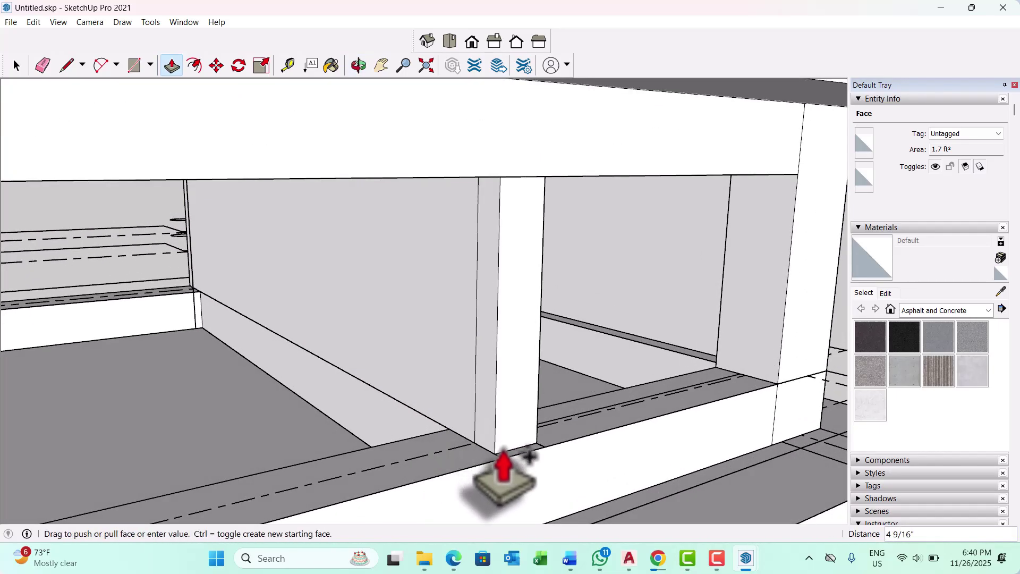
pyautogui.click(503, 457)
# Extend the end section's side face 4' 4" along the opposite beam to the column
pyautogui.moveTo(502, 457); pyautogui.dragTo(165, 382, button='middle')
pyautogui.click(165, 382)
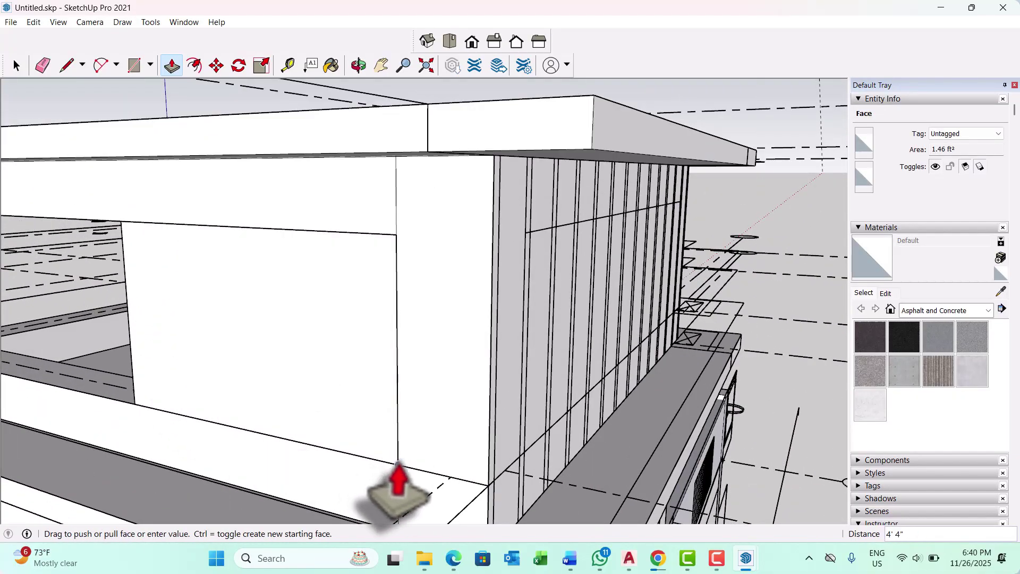
pyautogui.scroll(-3, 452, 441)
pyautogui.moveTo(425, 367); pyautogui.dragTo(734, 399, button='middle')
pyautogui.scroll(2, 576, 391)
# Make the whole connected U-shaped tank wall into a group
pyautogui.press('space')
pyautogui.tripleClick(532, 369)
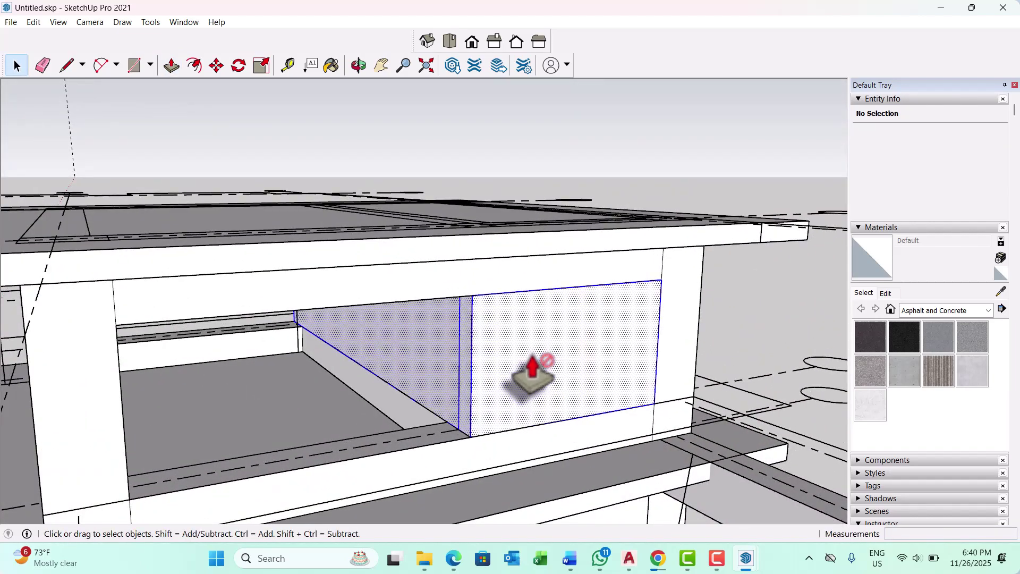
pyautogui.rightClick(532, 354)
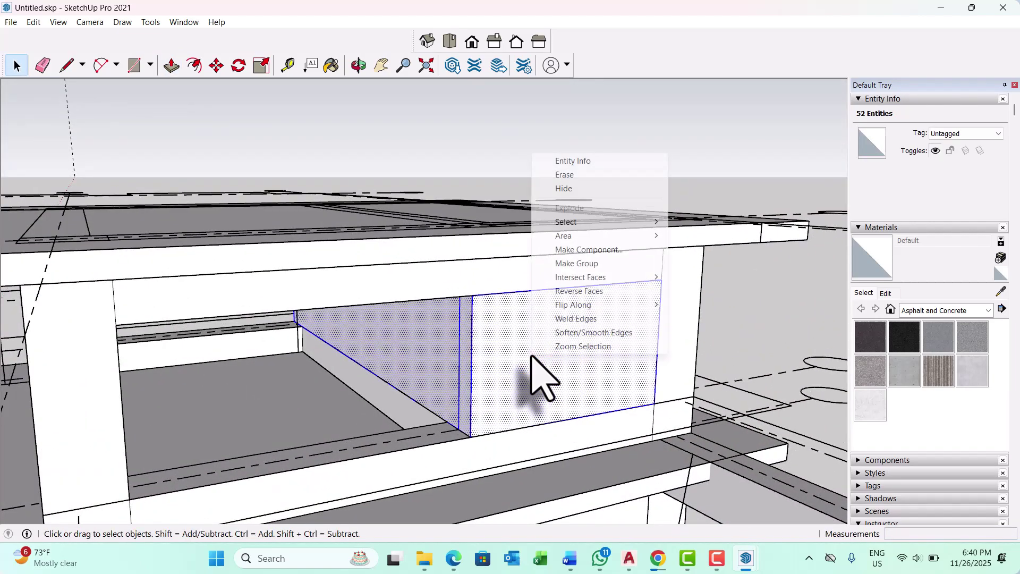
pyautogui.click(577, 263)
pyautogui.scroll(2, 452, 381)
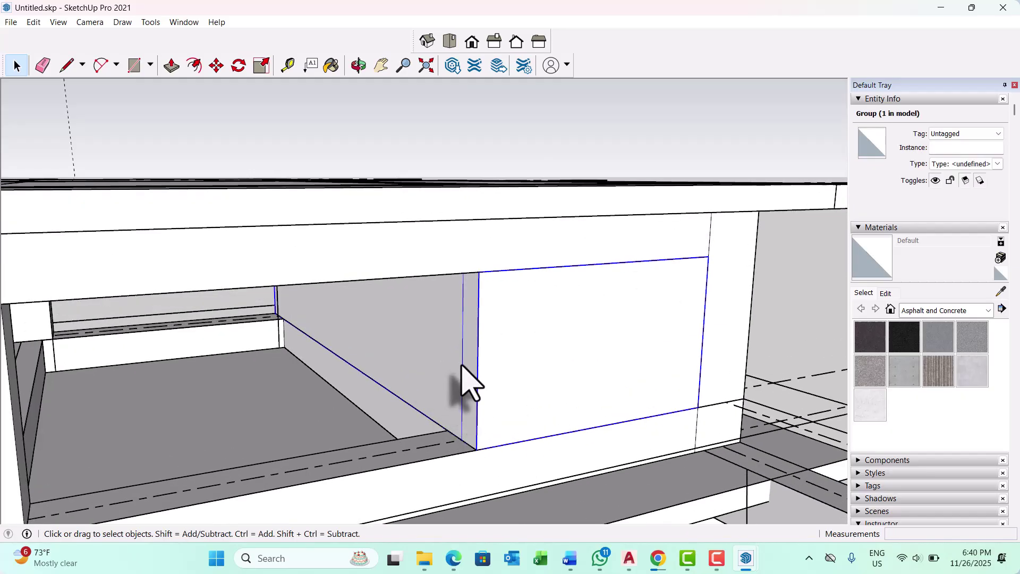
# Erase the leftover dividing edge on the cross wall inside the tank wall group and finish editing the group
pyautogui.doubleClick(462, 365)
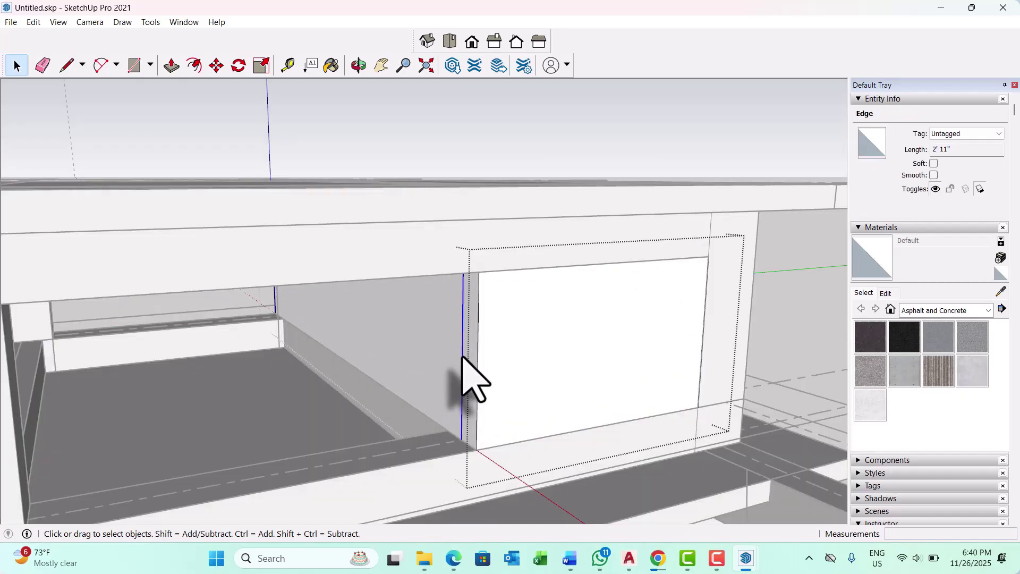
pyautogui.scroll(-3, 462, 357)
pyautogui.moveTo(473, 417); pyautogui.dragTo(600, 296, button='middle')
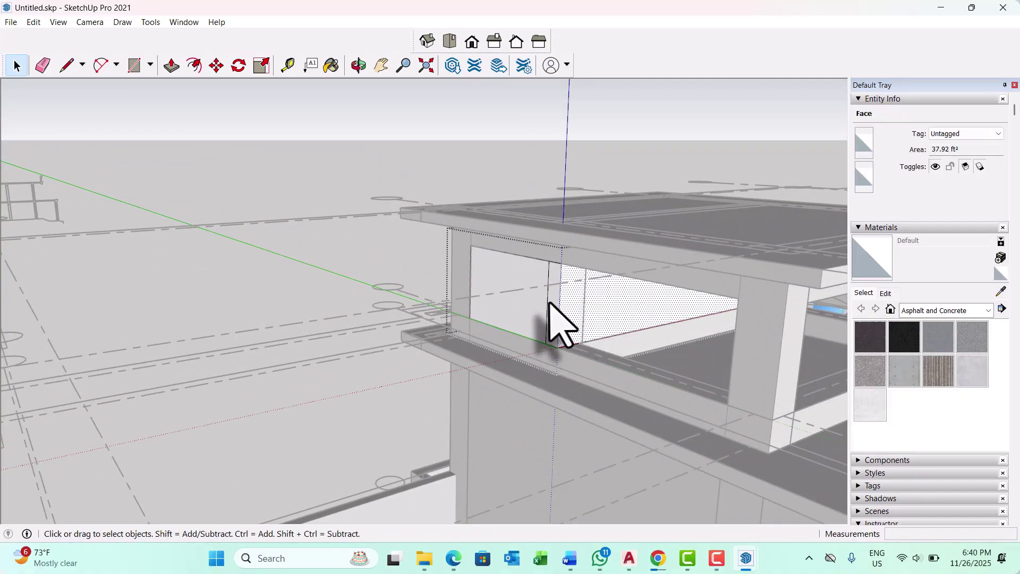
pyautogui.scroll(-3, 540, 326)
pyautogui.click(410, 362)
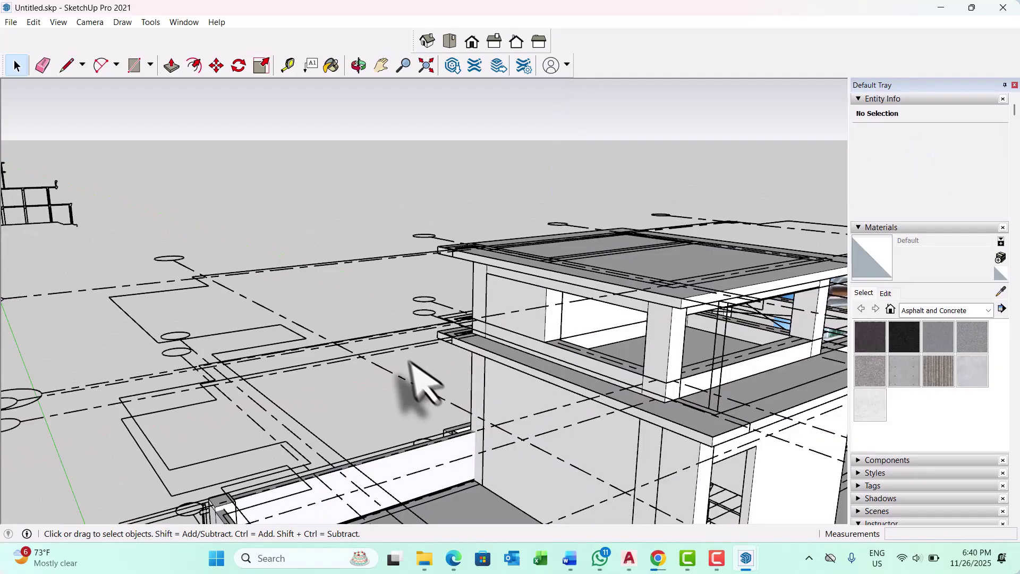
# Inspect the water tank and the imported plans stacked around it from farther away
pyautogui.scroll(-5, 410, 363)
pyautogui.moveTo(600, 377); pyautogui.dragTo(523, 353, button='middle')
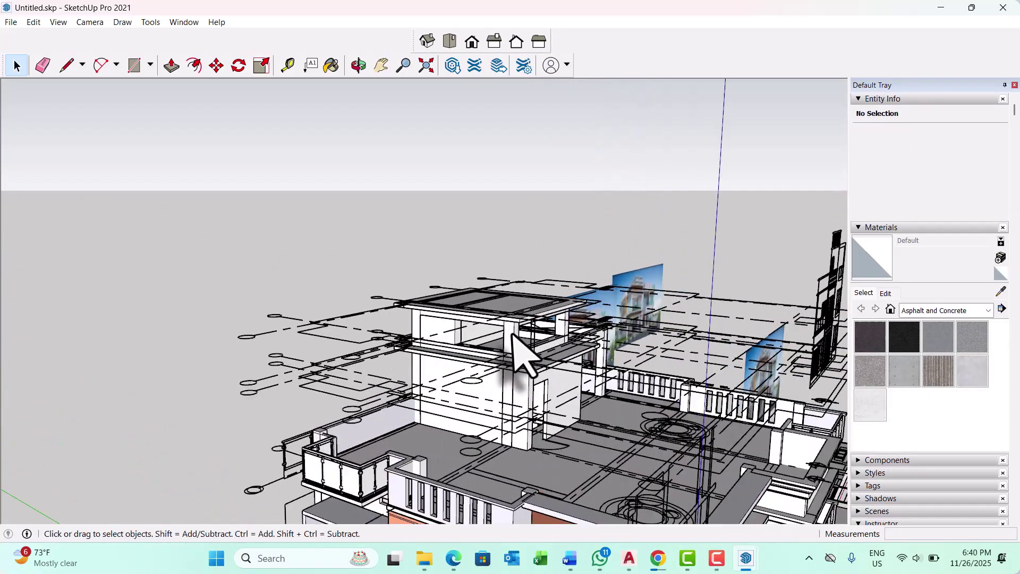
pyautogui.scroll(3, 329, 375)
pyautogui.moveTo(332, 346); pyautogui.dragTo(273, 369, button='middle')
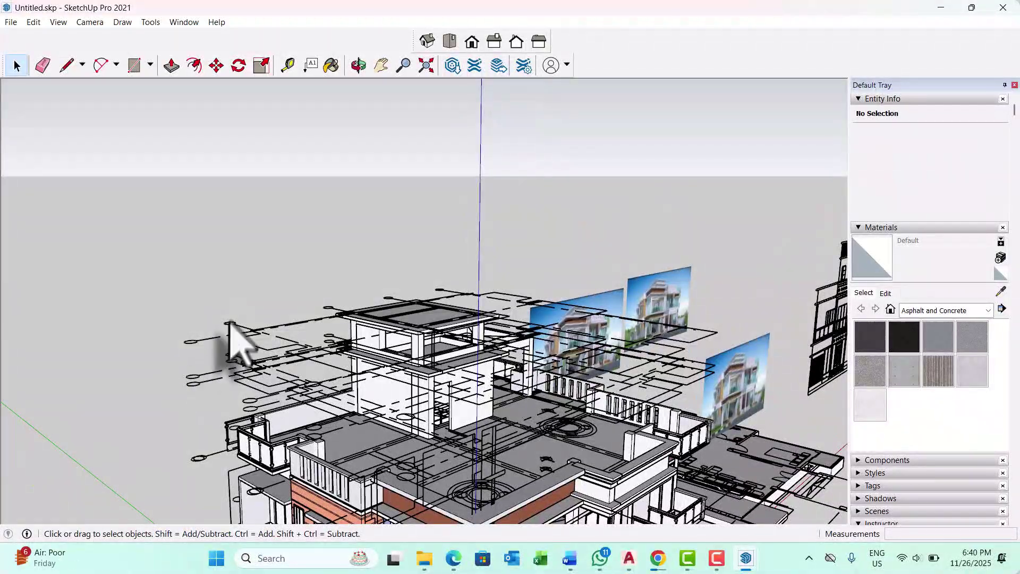
pyautogui.moveTo(187, 377); pyautogui.dragTo(187, 377)
pyautogui.moveTo(514, 348); pyautogui.dragTo(445, 367, button='middle')
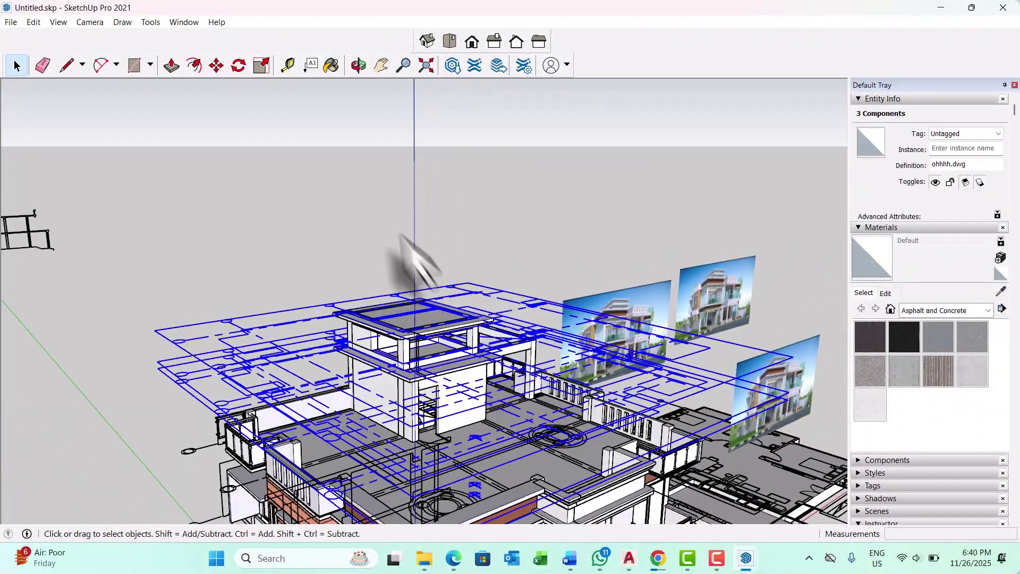
pyautogui.click(408, 234)
pyautogui.scroll(3, 456, 342)
pyautogui.scroll(-3, 539, 420)
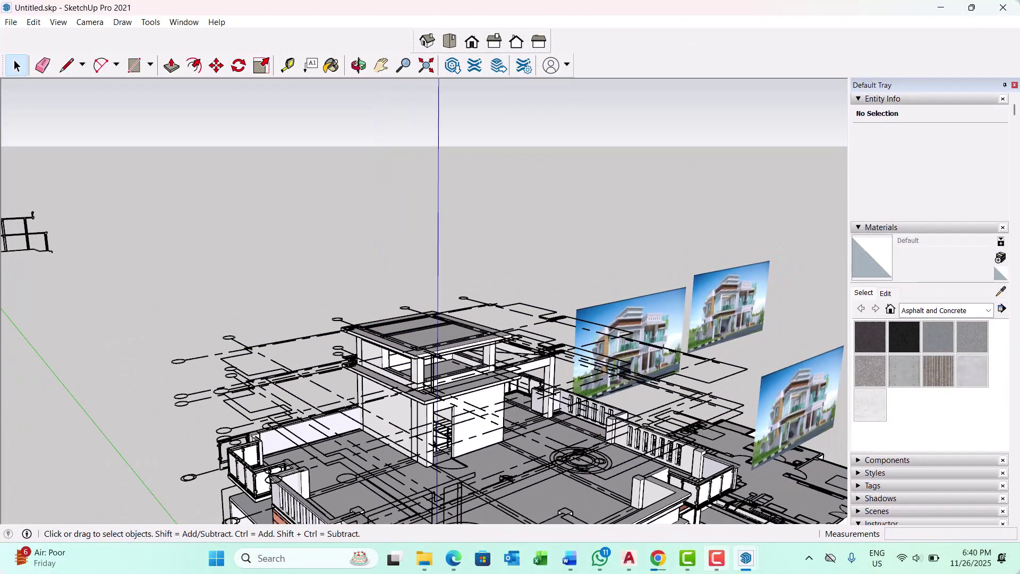
# Switch to the duplex house drawing in AutoCAD and examine the elevations, especially the vertical bars around the overhead water tank
pyautogui.moveTo(632, 562)
pyautogui.click(676, 499)
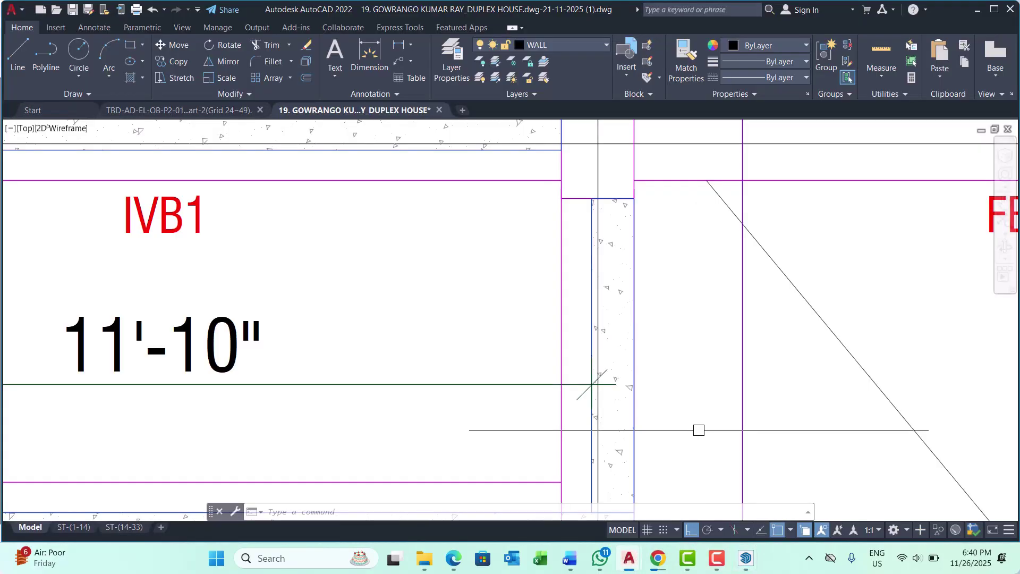
pyautogui.scroll(-10, 501, 322)
pyautogui.scroll(-8, 502, 323)
pyautogui.scroll(10, 594, 337)
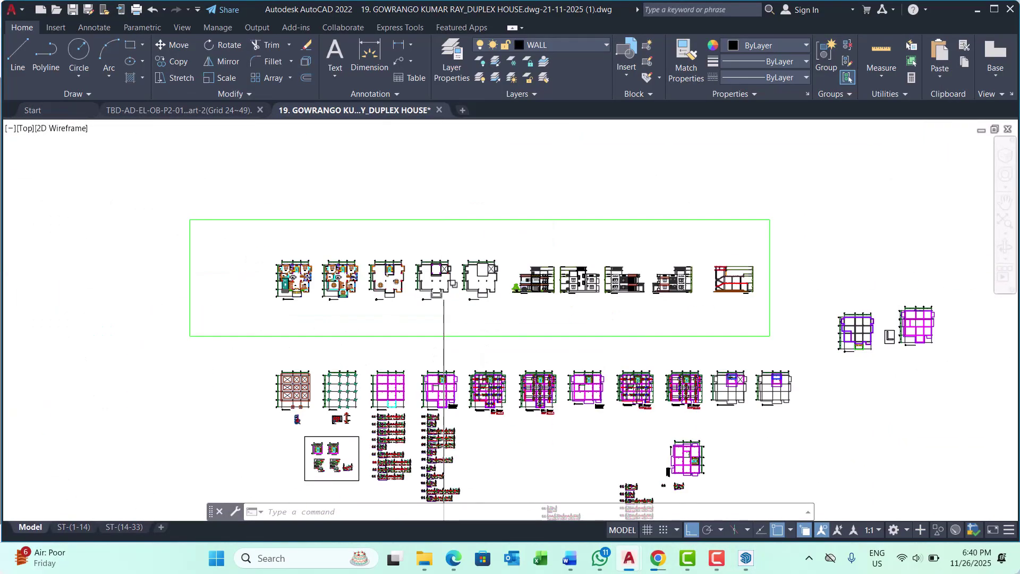
pyautogui.scroll(5, 587, 257)
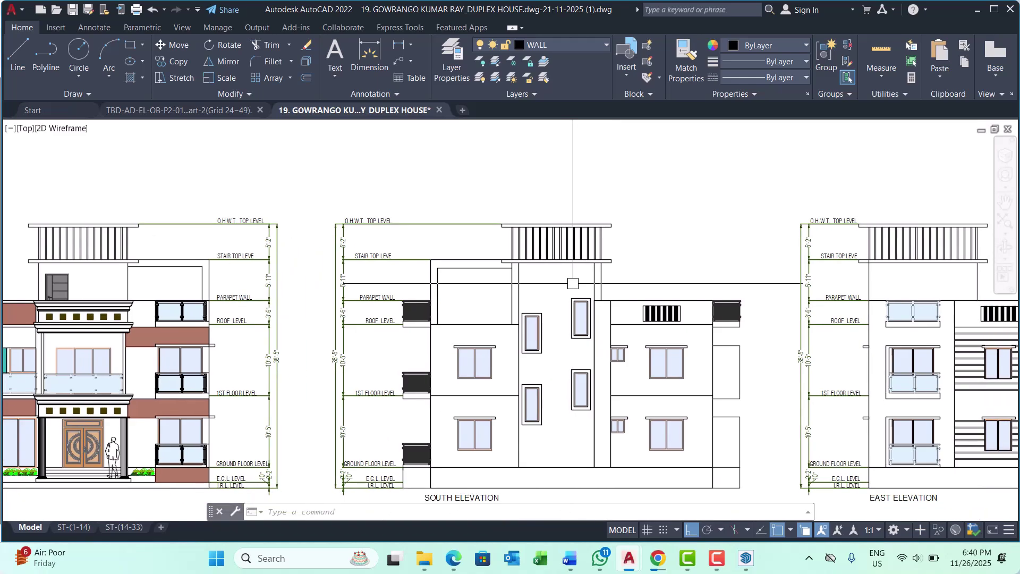
pyautogui.scroll(-6, 439, 328)
pyautogui.scroll(8, 439, 328)
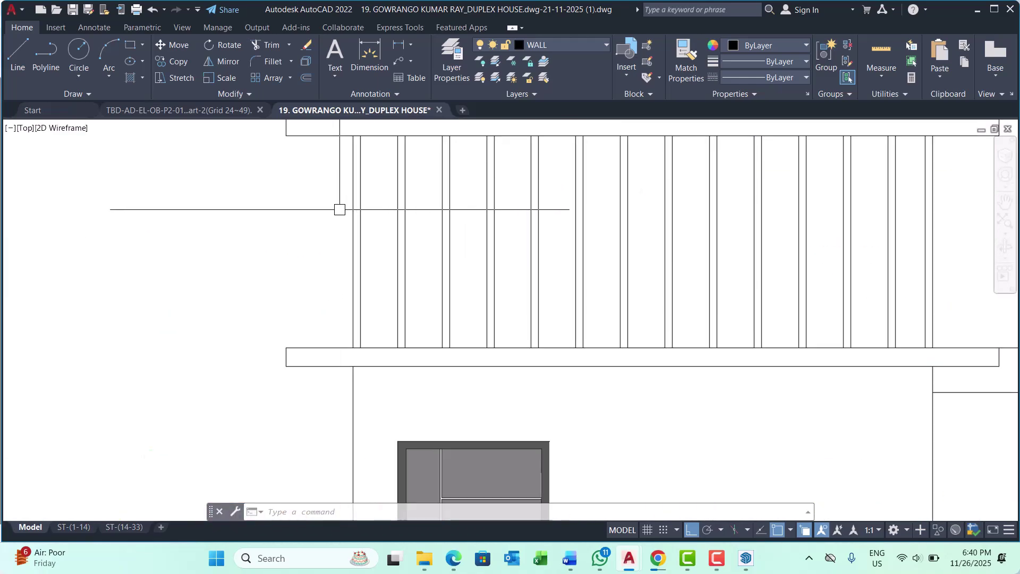
pyautogui.scroll(-2, 476, 290)
pyautogui.scroll(-3, 477, 291)
# Select the whole north elevation with its level dimensions and set up a Write Block with insert units in Inches
pyautogui.click(294, 225)
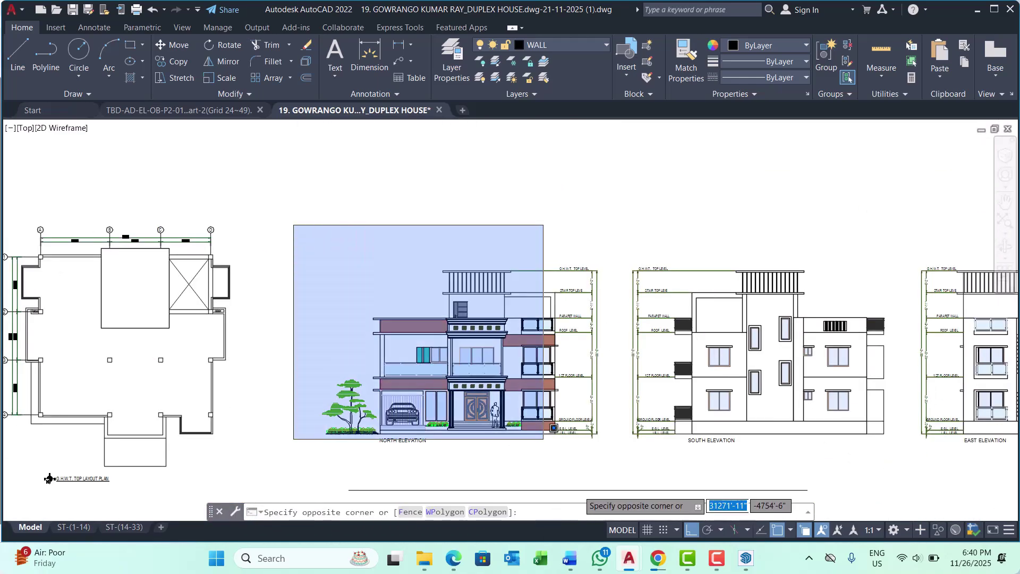
pyautogui.click(608, 466)
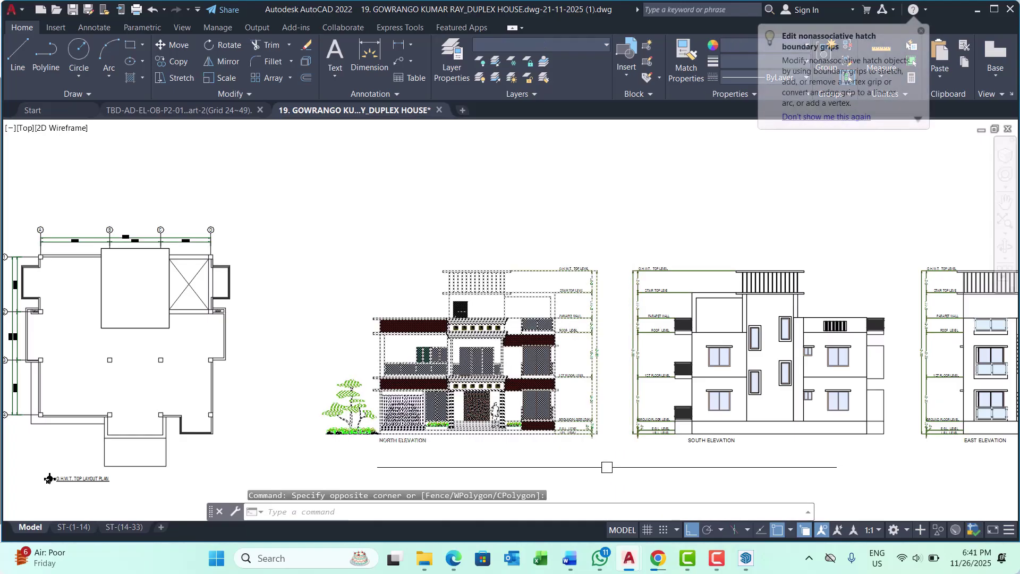
pyautogui.write('w')
pyautogui.press('Return')
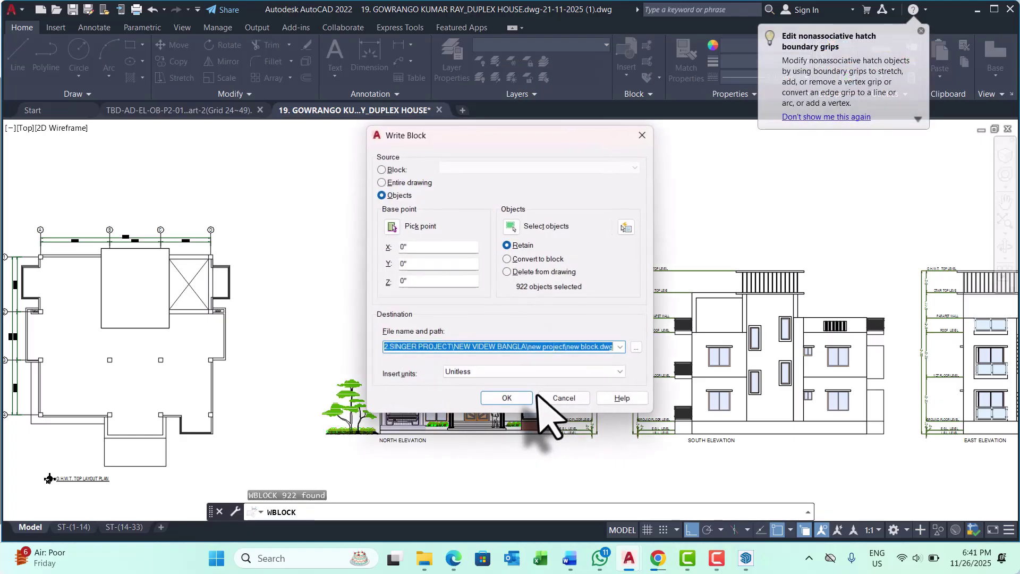
pyautogui.click(490, 372)
pyautogui.click(482, 392)
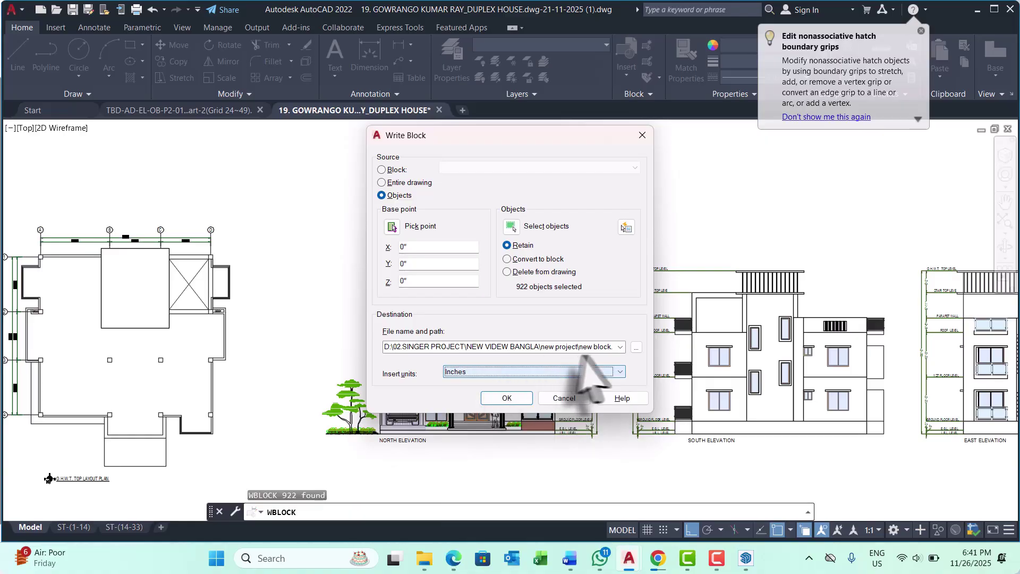
# Name the block file font.e.dwg in the new project folder and write it out
pyautogui.click(636, 347)
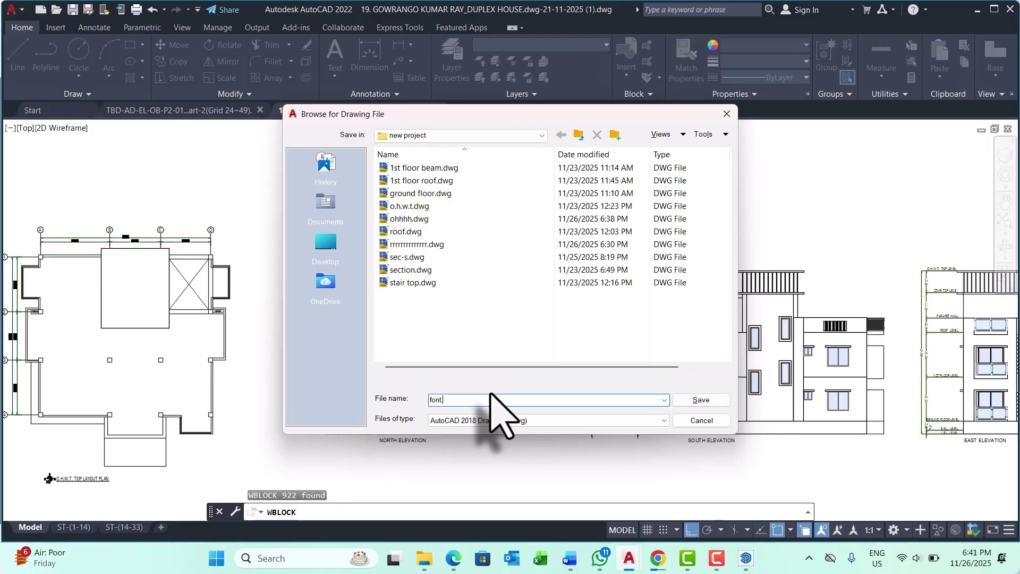
pyautogui.click(705, 401)
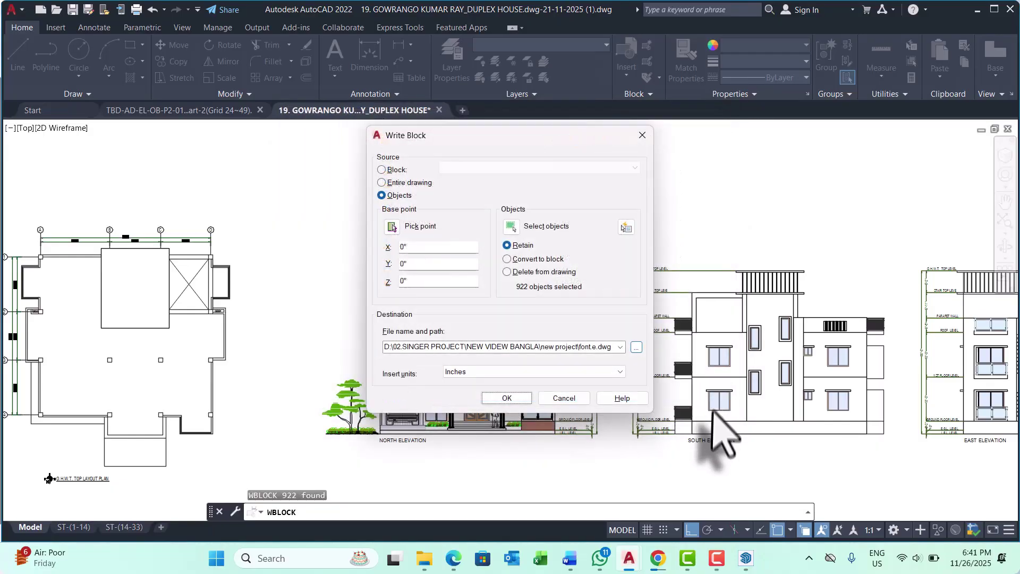
pyautogui.click(507, 399)
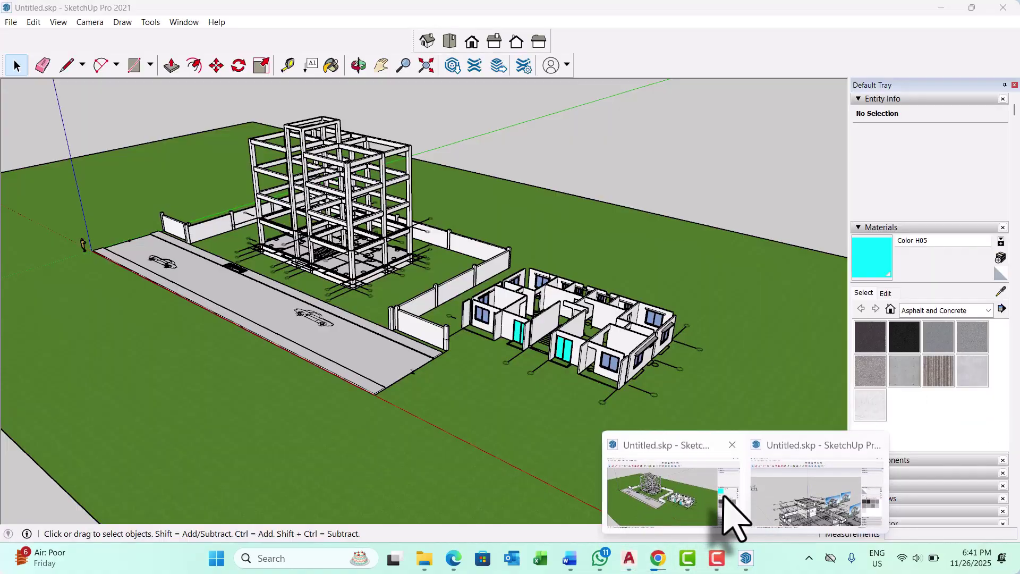
# Switch to the SketchUp building model and import font.e.dwg from the new project folder
pyautogui.click(780, 502)
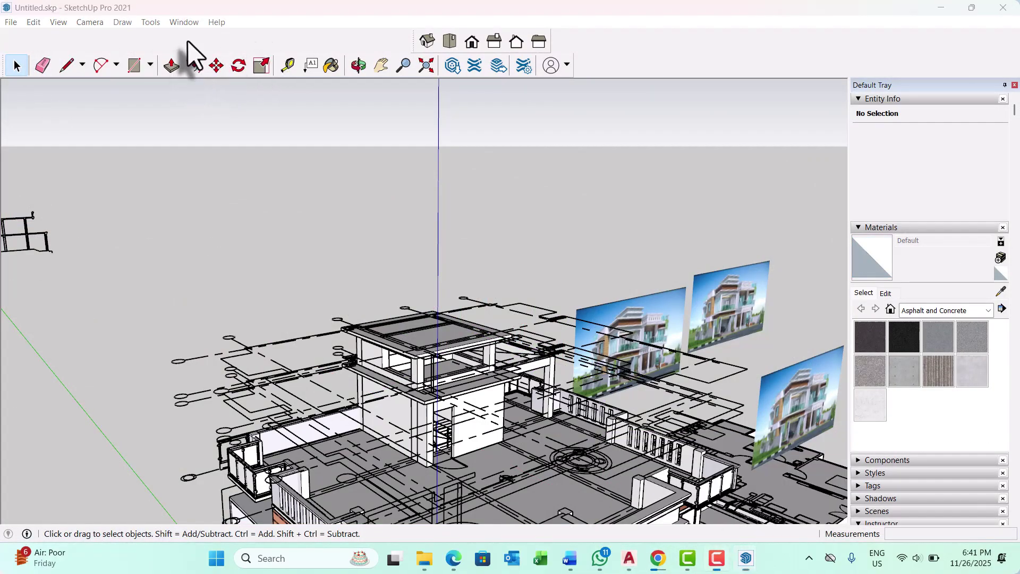
pyautogui.click(10, 22)
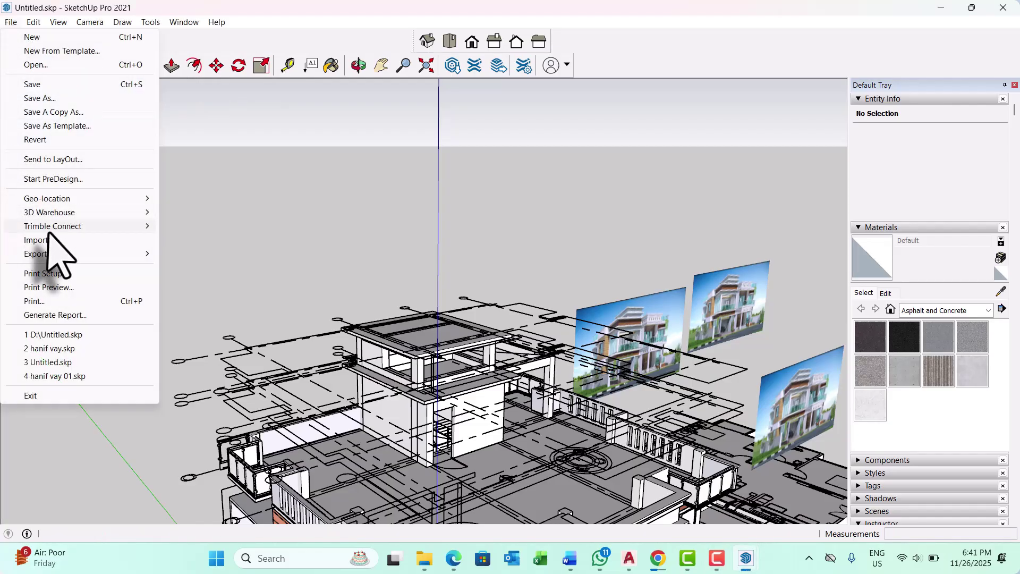
pyautogui.click(42, 240)
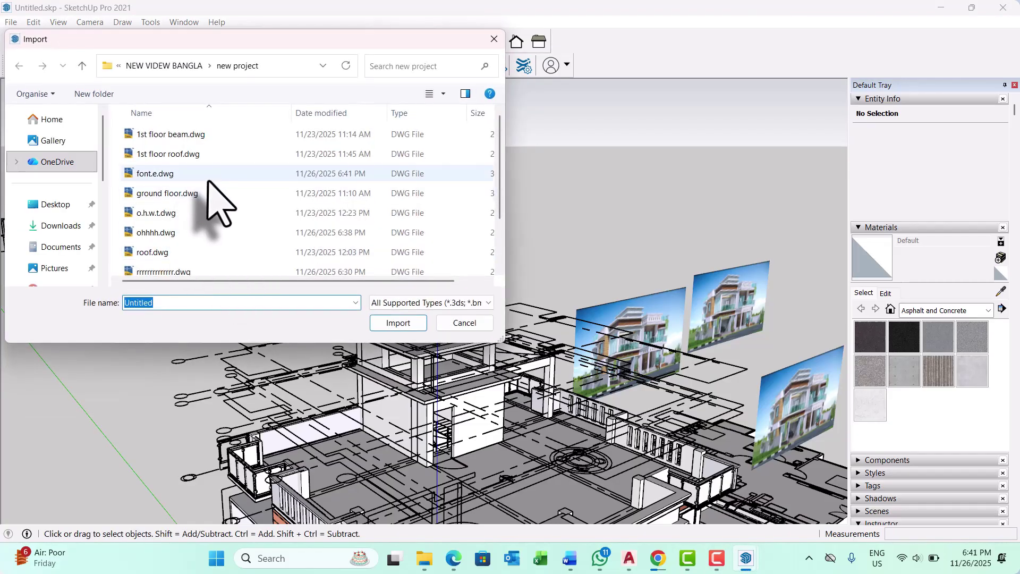
pyautogui.scroll(-1, 218, 202)
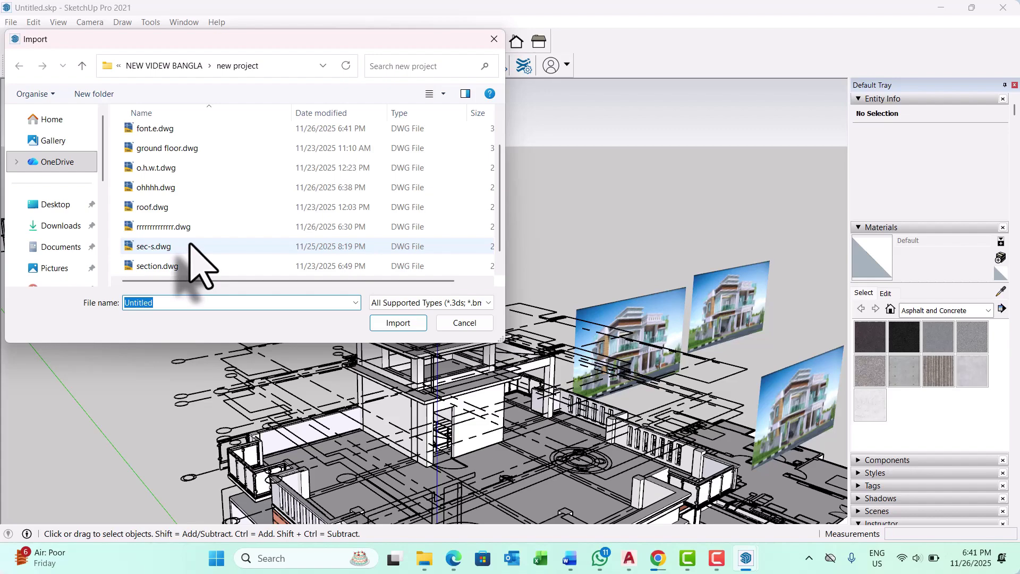
pyautogui.scroll(1, 191, 250)
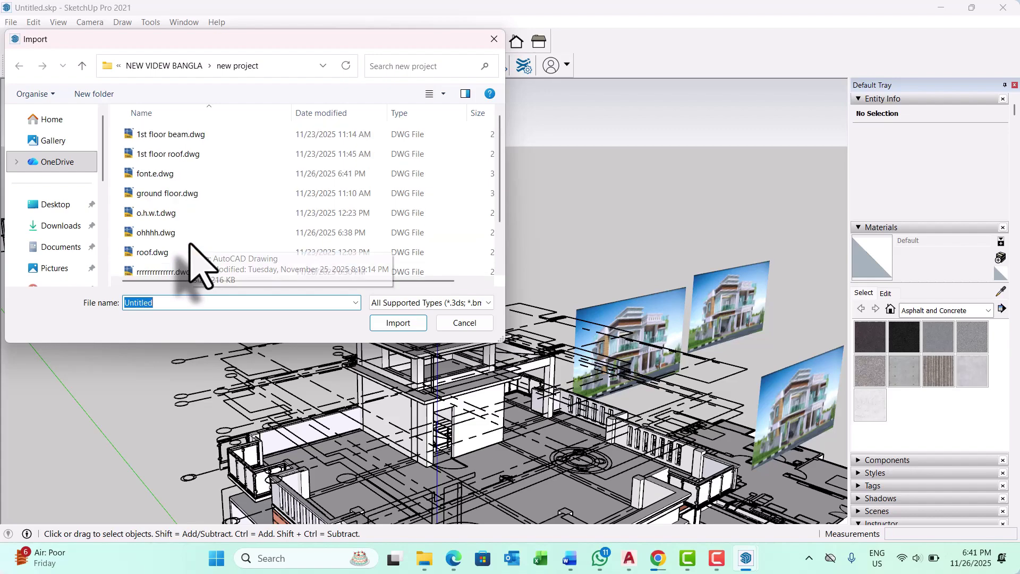
pyautogui.click(186, 173)
pyautogui.click(398, 323)
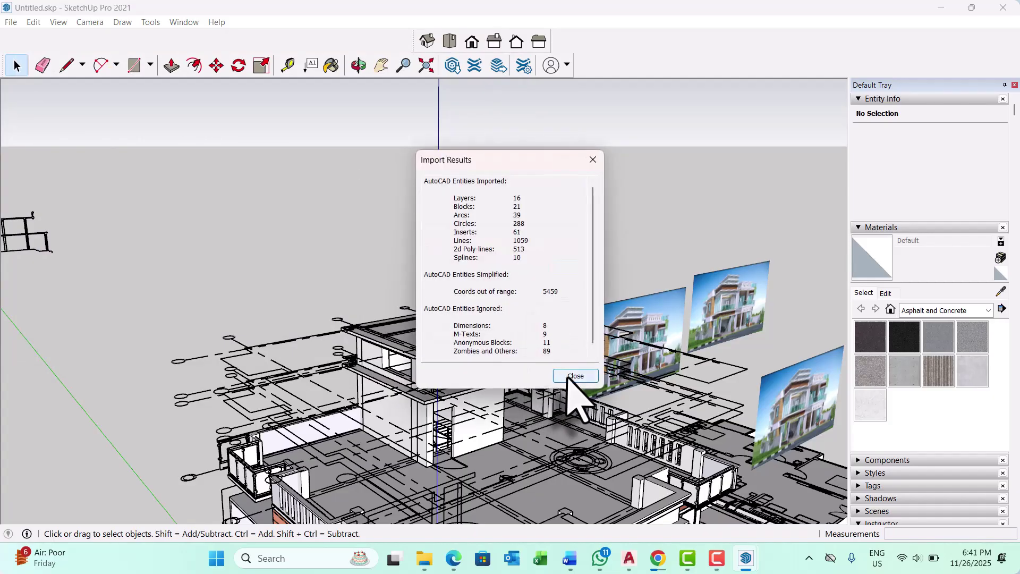
pyautogui.click(575, 376)
# Inspect the building, the plans and the standing front elevation from several sides to locate the imported elevation drawing
pyautogui.scroll(-10, 444, 275)
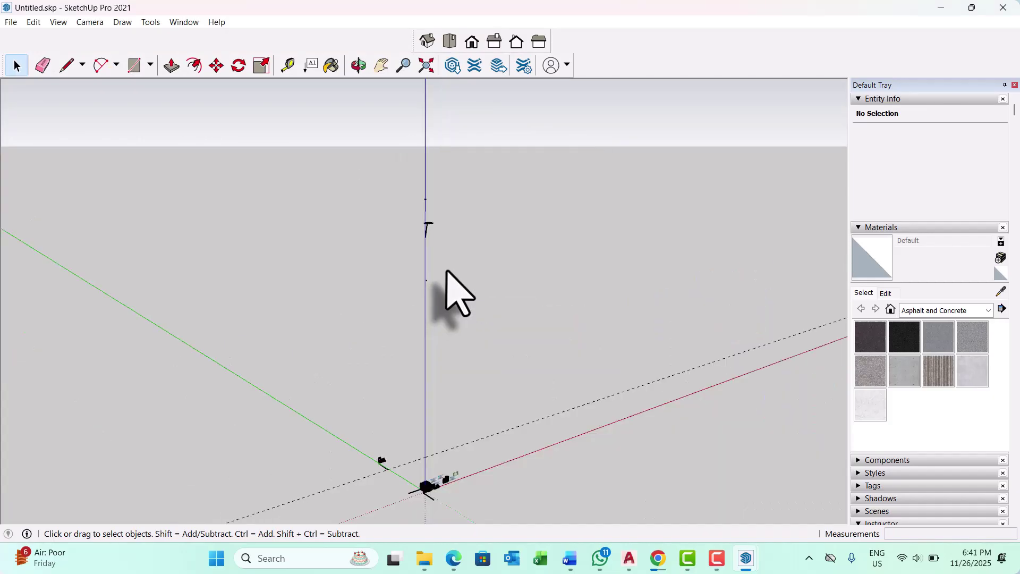
pyautogui.moveTo(616, 349); pyautogui.dragTo(331, 415, button='middle')
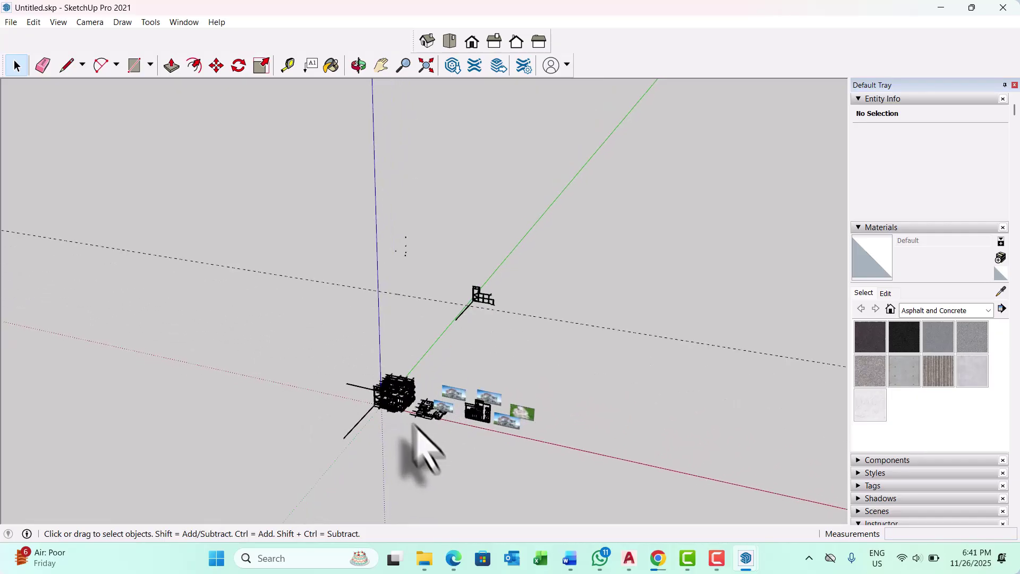
pyautogui.scroll(8, 387, 407)
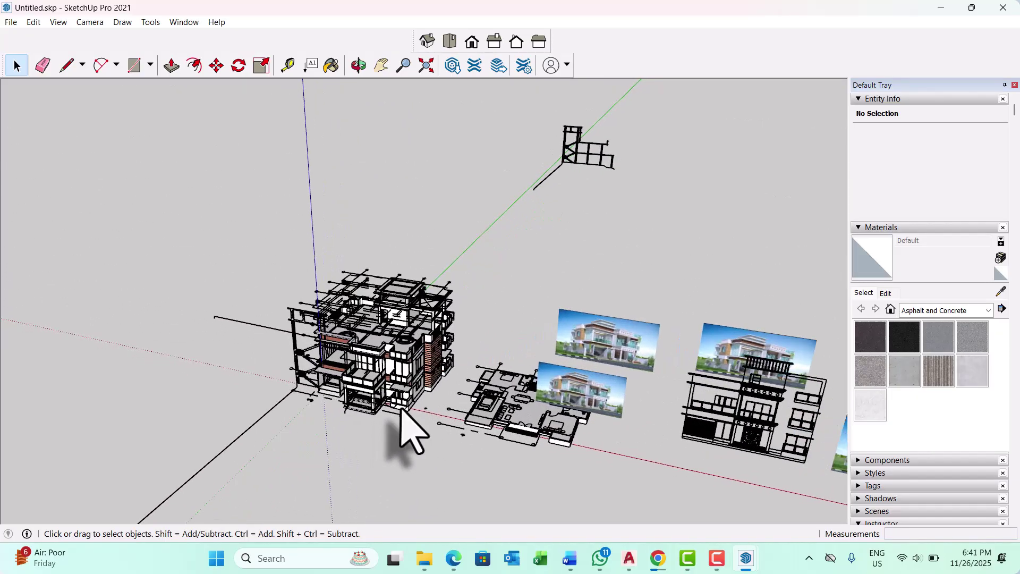
pyautogui.moveTo(391, 405); pyautogui.dragTo(410, 381, button='middle')
pyautogui.scroll(6, 398, 398)
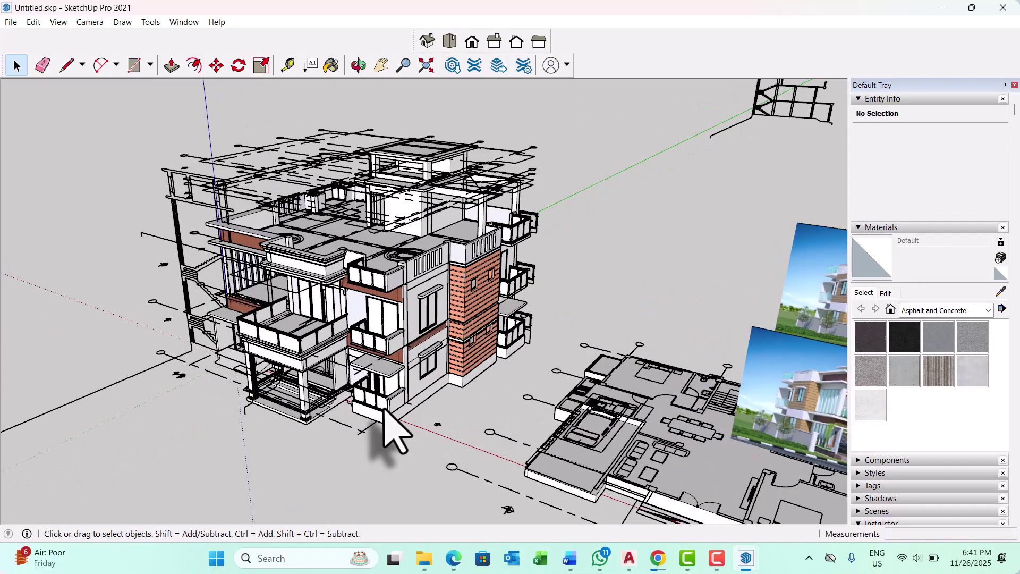
pyautogui.scroll(-4, 362, 420)
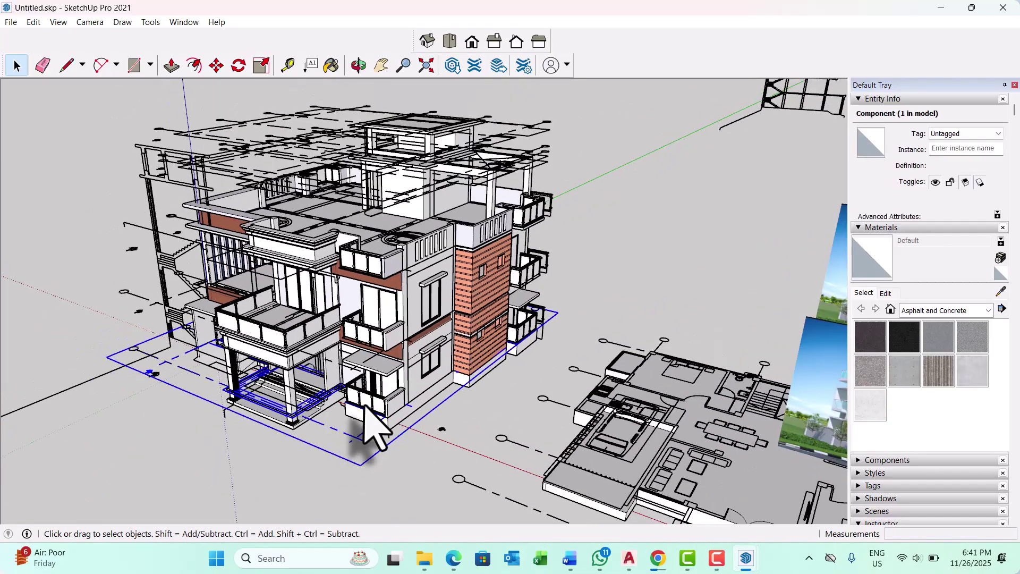
pyautogui.moveTo(513, 323); pyautogui.dragTo(112, 356, button='middle')
pyautogui.moveTo(512, 348); pyautogui.dragTo(515, 398, button='middle')
pyautogui.scroll(-4, 523, 444)
pyautogui.scroll(-5, 495, 436)
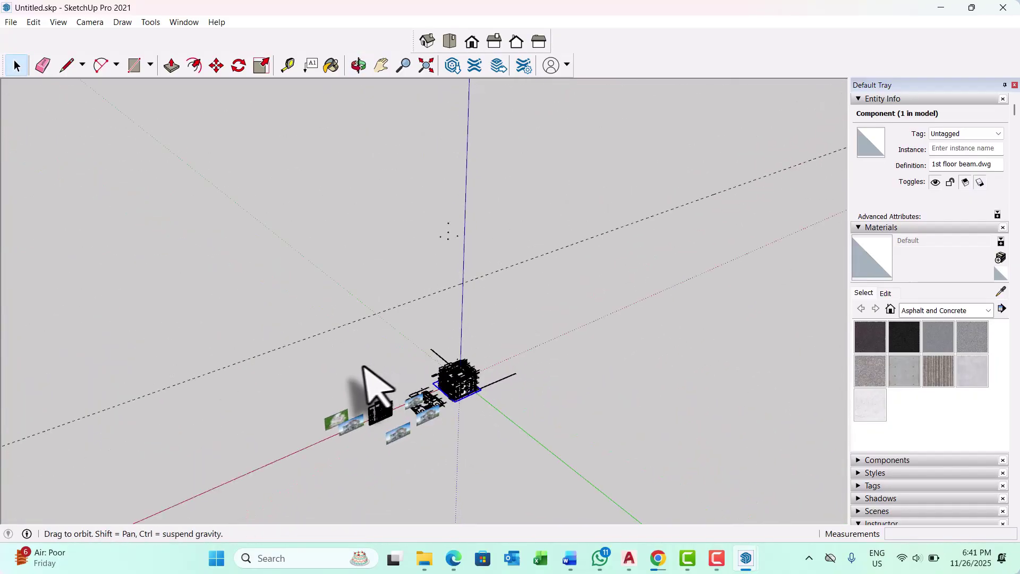
pyautogui.moveTo(362, 366); pyautogui.dragTo(417, 333, button='middle')
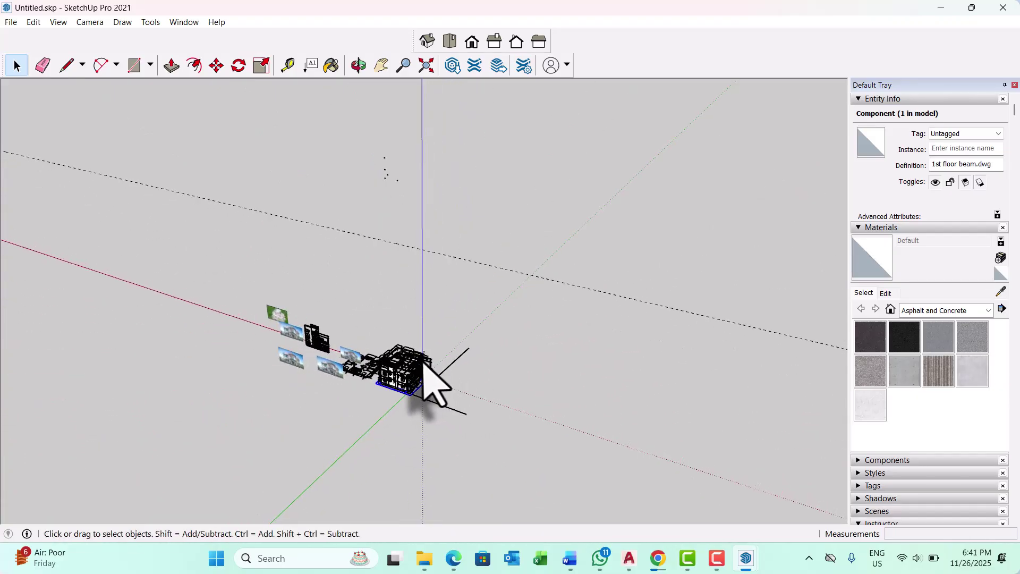
pyautogui.scroll(3, 465, 424)
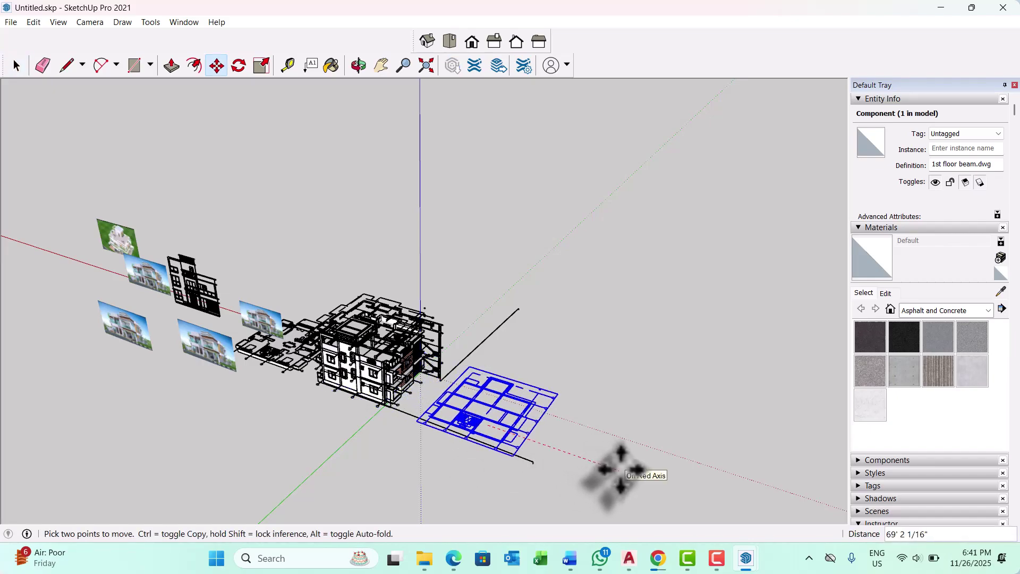
pyautogui.scroll(5, 414, 345)
pyautogui.moveTo(413, 346); pyautogui.dragTo(239, 313, button='middle')
pyautogui.moveTo(609, 249); pyautogui.dragTo(396, 286, button='middle')
pyautogui.scroll(6, 600, 306)
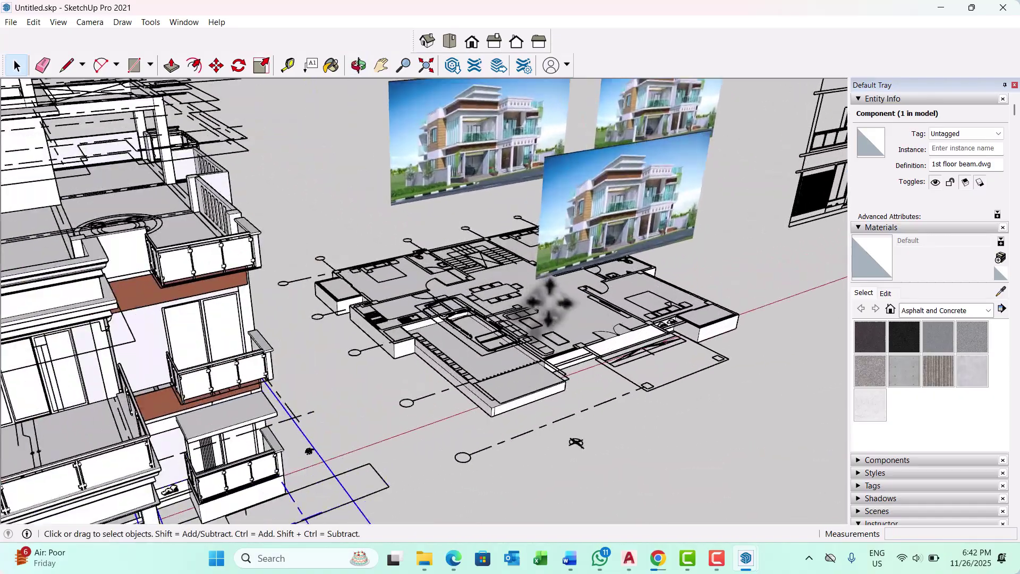
pyautogui.moveTo(550, 303); pyautogui.dragTo(444, 489, button='middle')
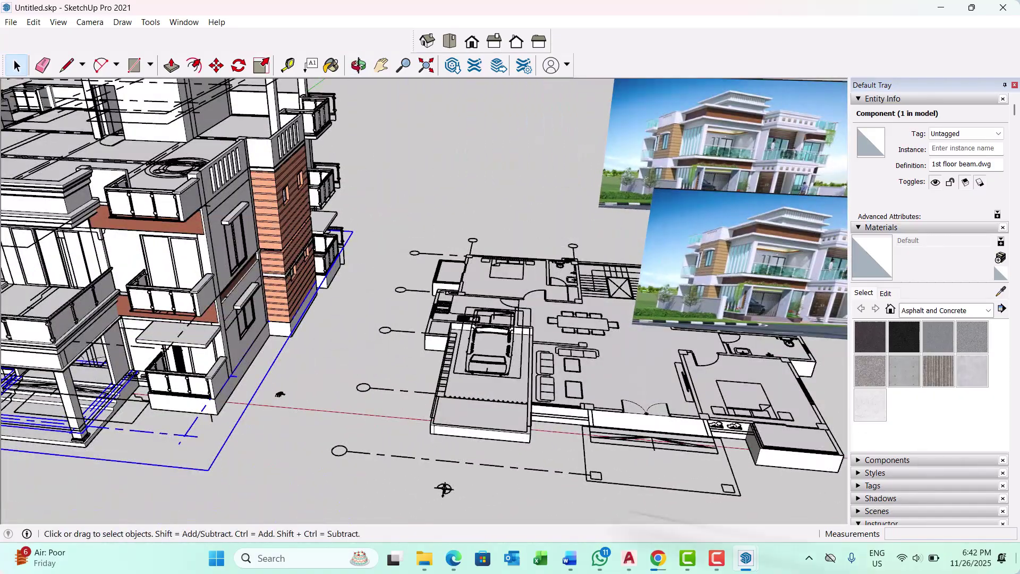
pyautogui.moveTo(353, 436); pyautogui.dragTo(588, 345, button='middle')
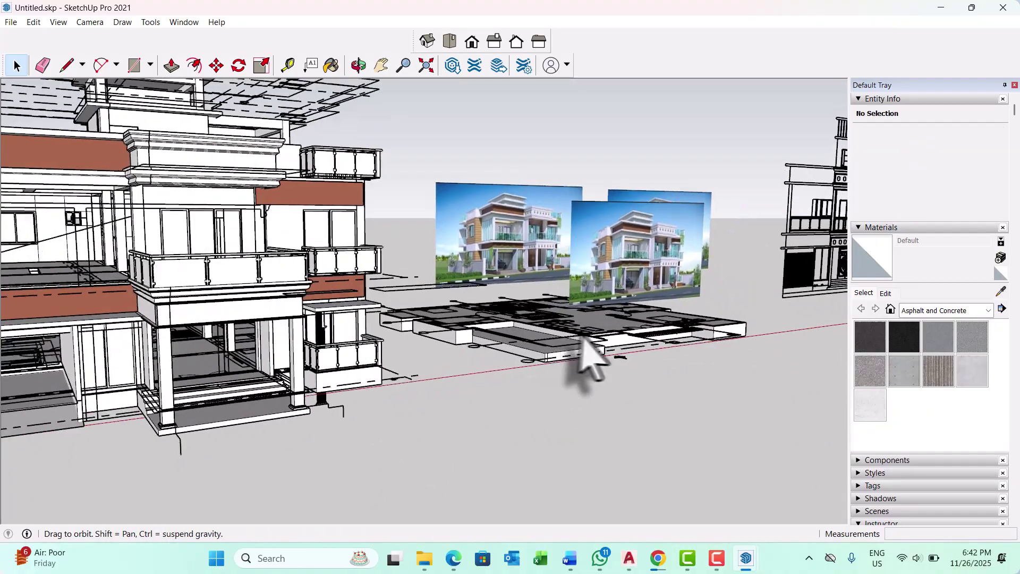
pyautogui.scroll(-5, 564, 358)
pyautogui.moveTo(496, 342); pyautogui.dragTo(160, 403, button='middle')
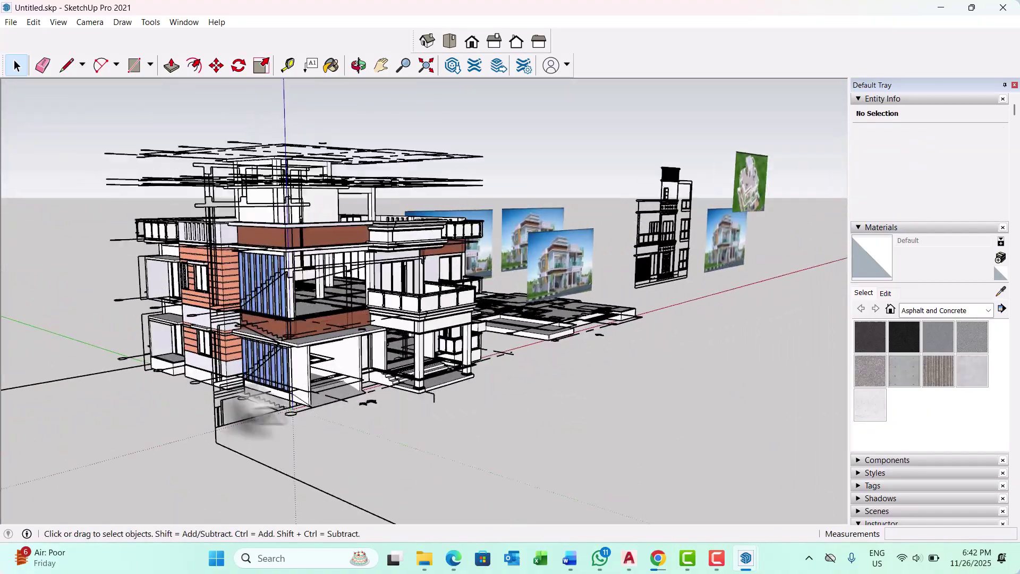
# Hide the solid base group beneath the building
pyautogui.scroll(6, 159, 403)
pyautogui.rightClick(220, 357)
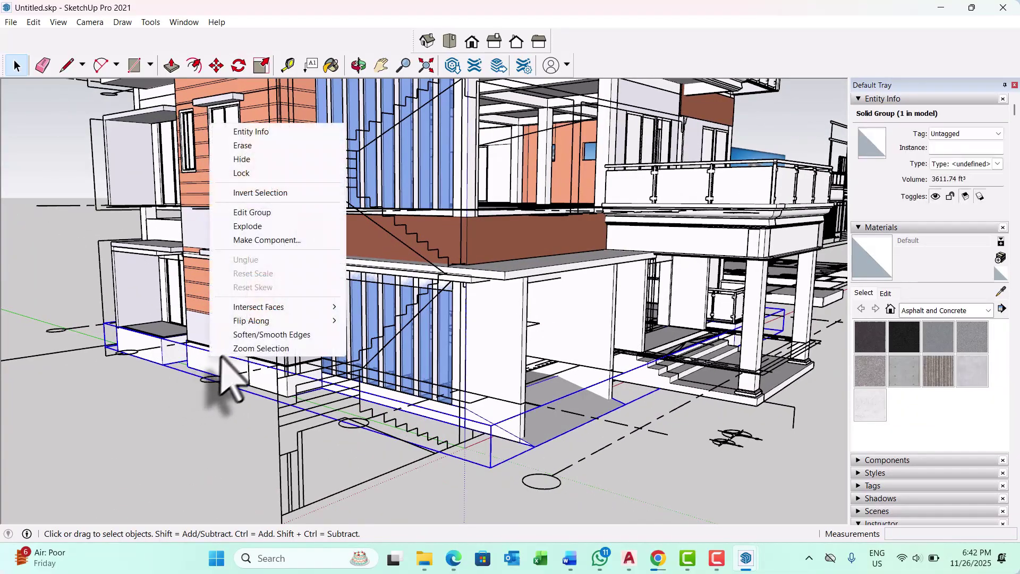
pyautogui.click(257, 164)
# Inspect the building's ground level with its base hidden, and survey the model for the standing front elevation drawing
pyautogui.moveTo(317, 336); pyautogui.dragTo(252, 377, button='middle')
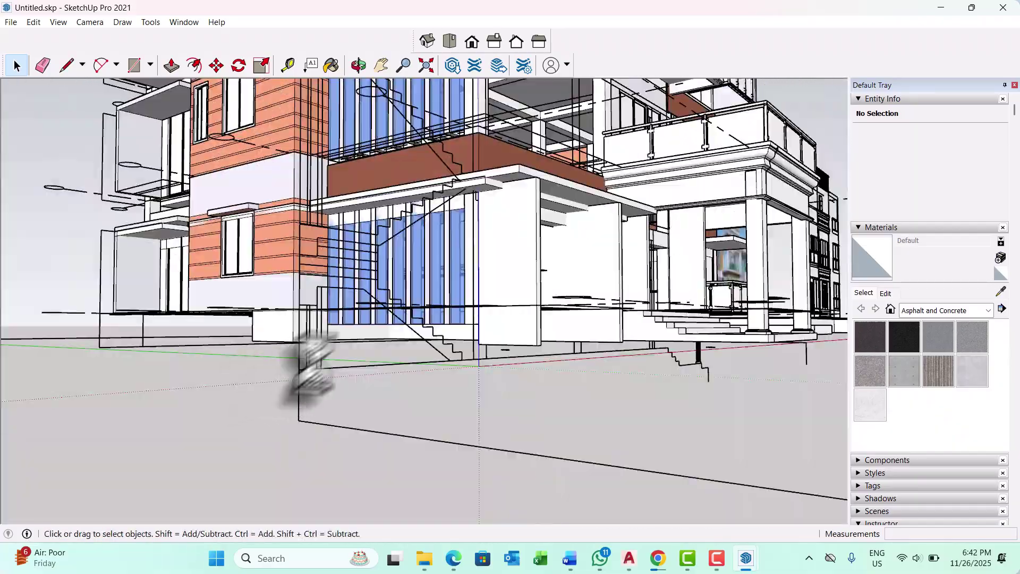
pyautogui.moveTo(390, 361); pyautogui.dragTo(421, 476, button='middle')
pyautogui.scroll(-3, 289, 347)
pyautogui.moveTo(510, 358); pyautogui.dragTo(289, 344, button='middle')
pyautogui.scroll(-1, 288, 344)
pyautogui.scroll(6, 750, 255)
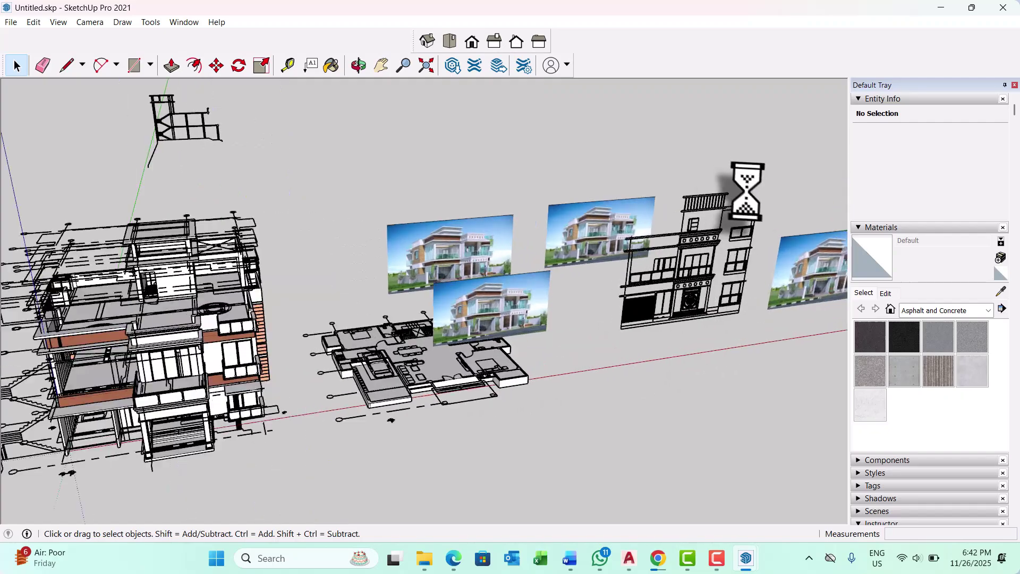
pyautogui.scroll(-4, 685, 239)
# Move the standing front elevation group onto the building, matching its stair room roof slab end to the modelled slab corner
pyautogui.click(621, 315)
pyautogui.moveTo(621, 315); pyautogui.dragTo(461, 274, button='middle')
pyautogui.scroll(-5, 468, 276)
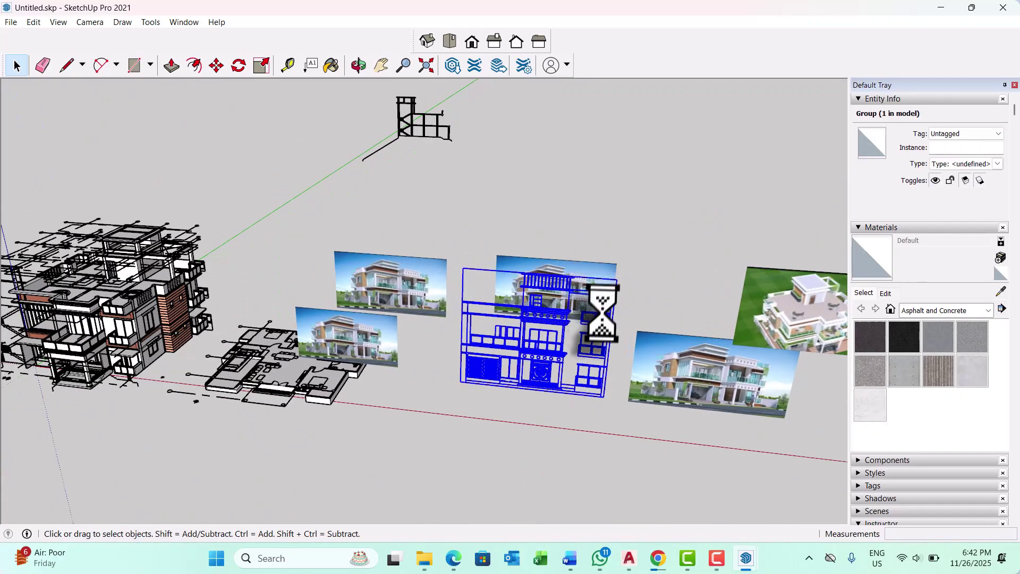
pyautogui.scroll(1, 605, 318)
pyautogui.scroll(5, 568, 276)
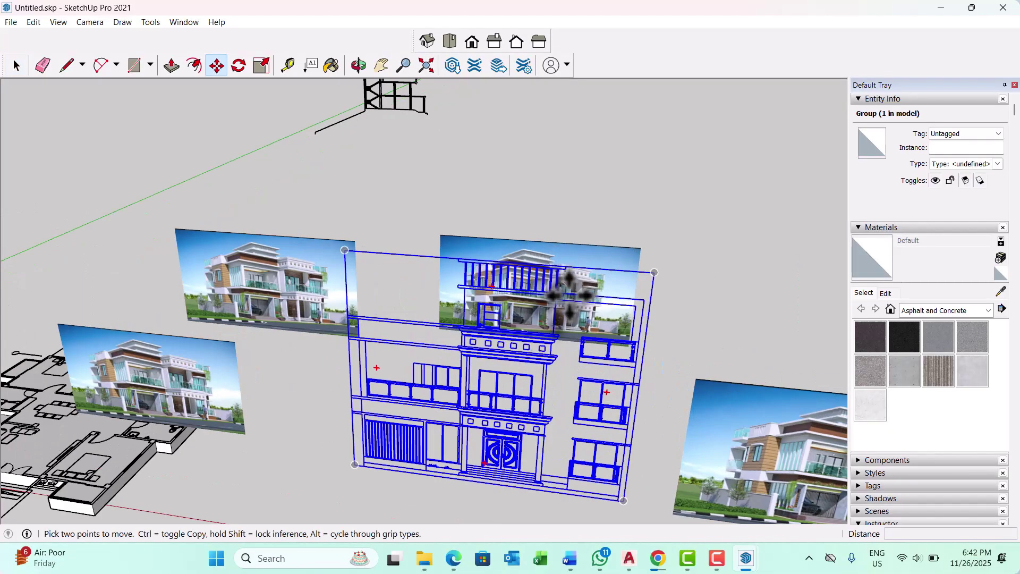
pyautogui.scroll(-2, 555, 301)
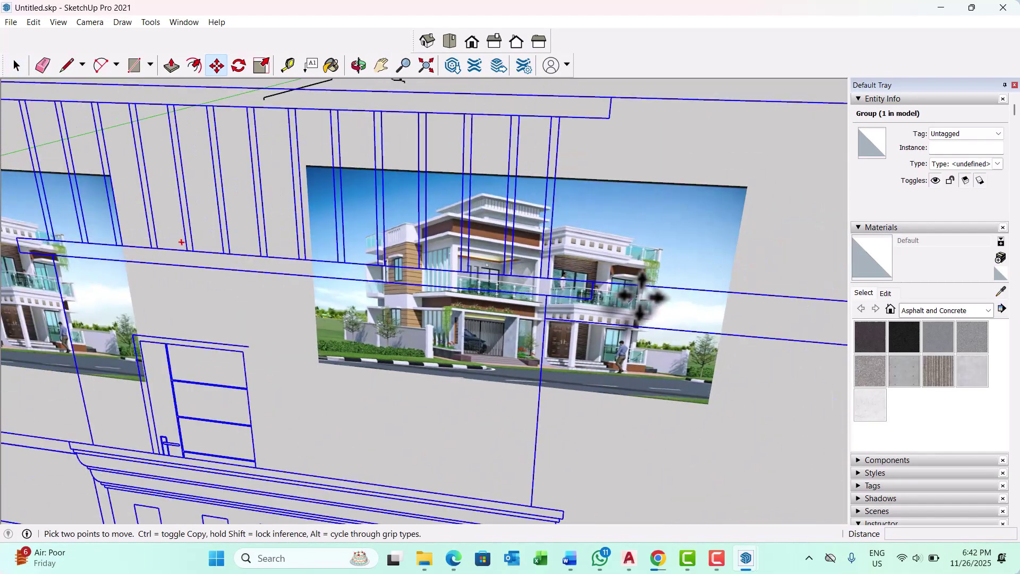
pyautogui.moveTo(638, 299); pyautogui.dragTo(547, 295, button='middle')
pyautogui.scroll(-4, 438, 287)
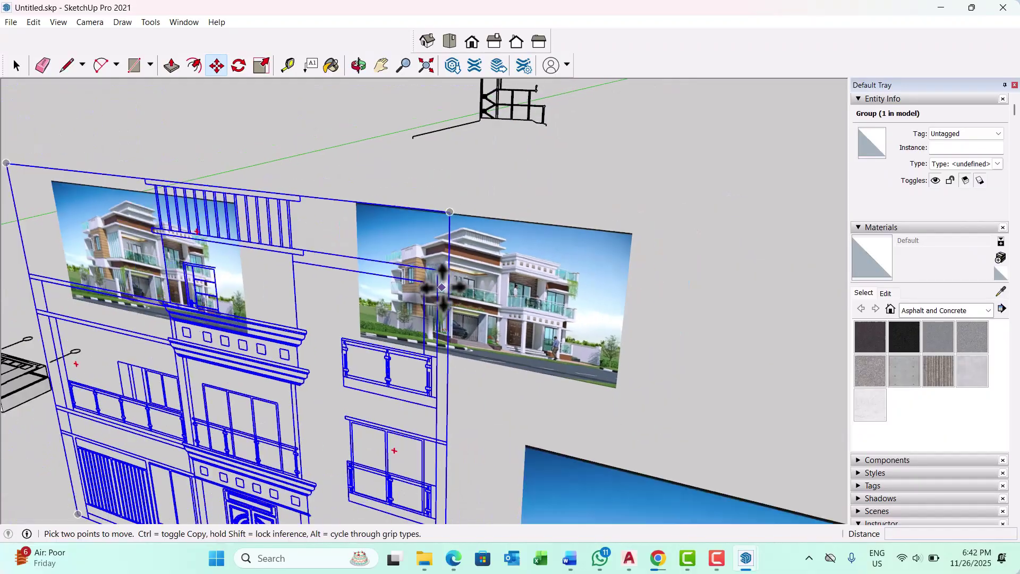
pyautogui.scroll(3, 334, 271)
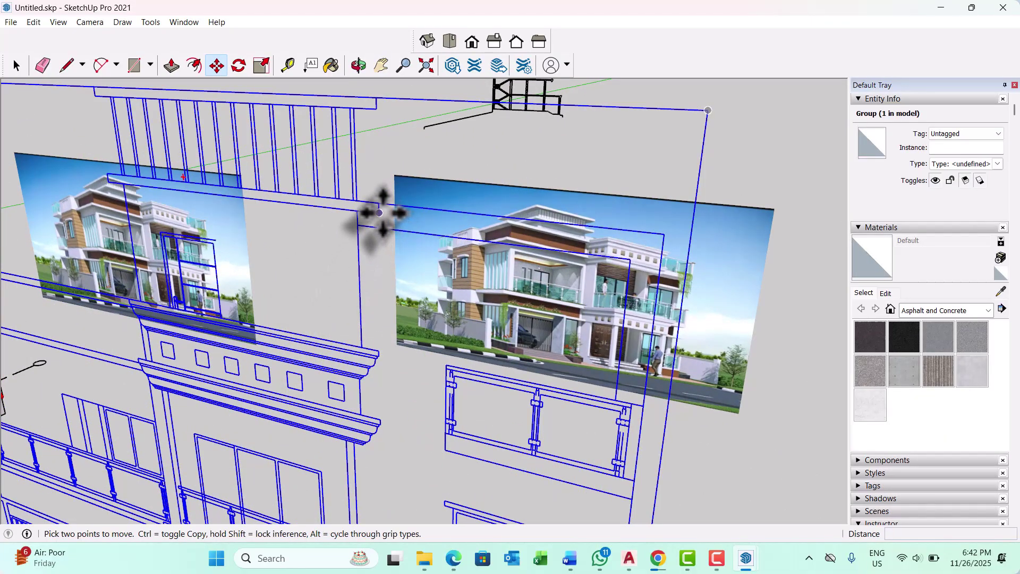
pyautogui.click(379, 212)
pyautogui.scroll(-6, 531, 239)
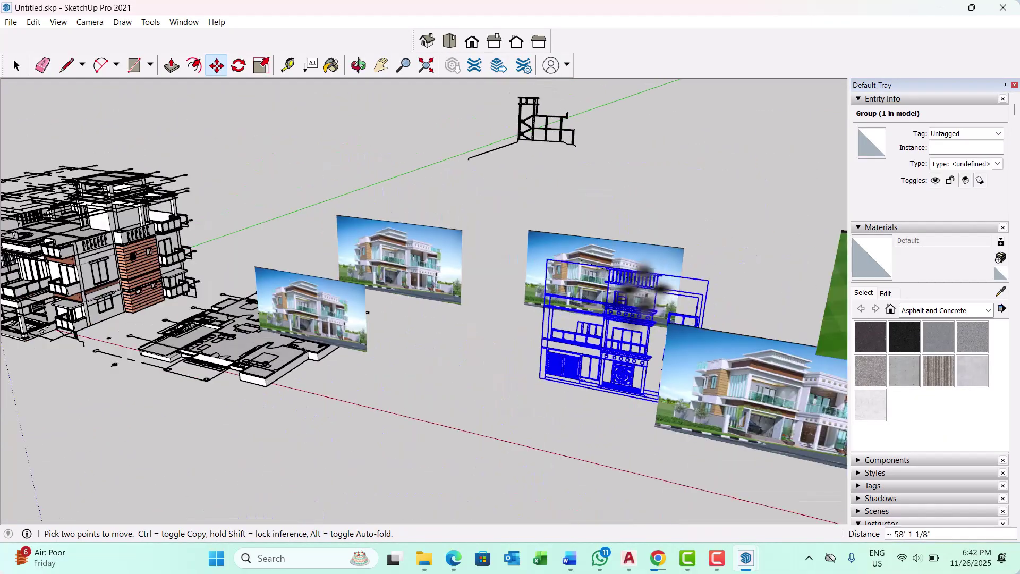
pyautogui.scroll(-1, 644, 289)
pyautogui.scroll(5, 133, 174)
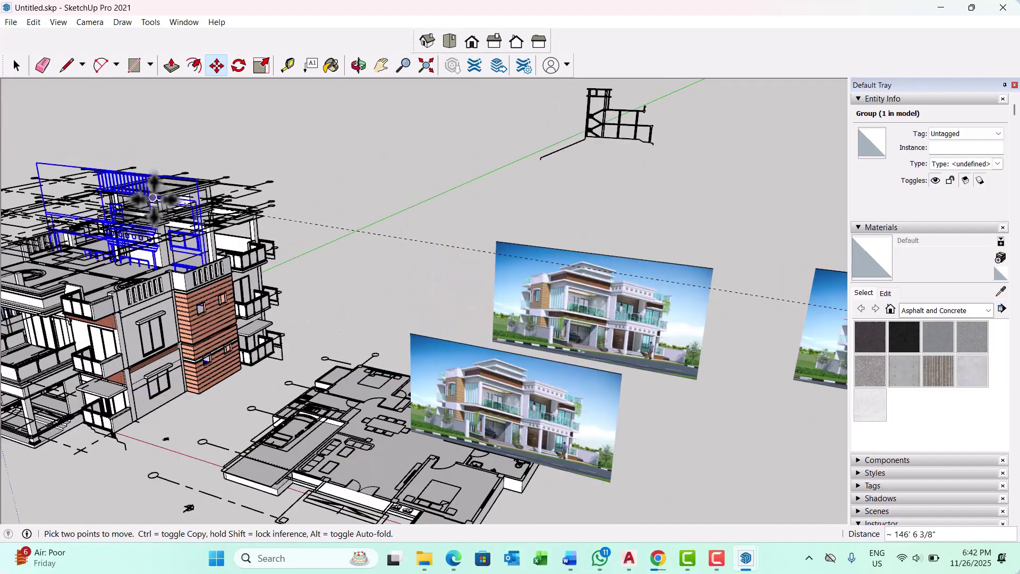
pyautogui.scroll(3, 152, 202)
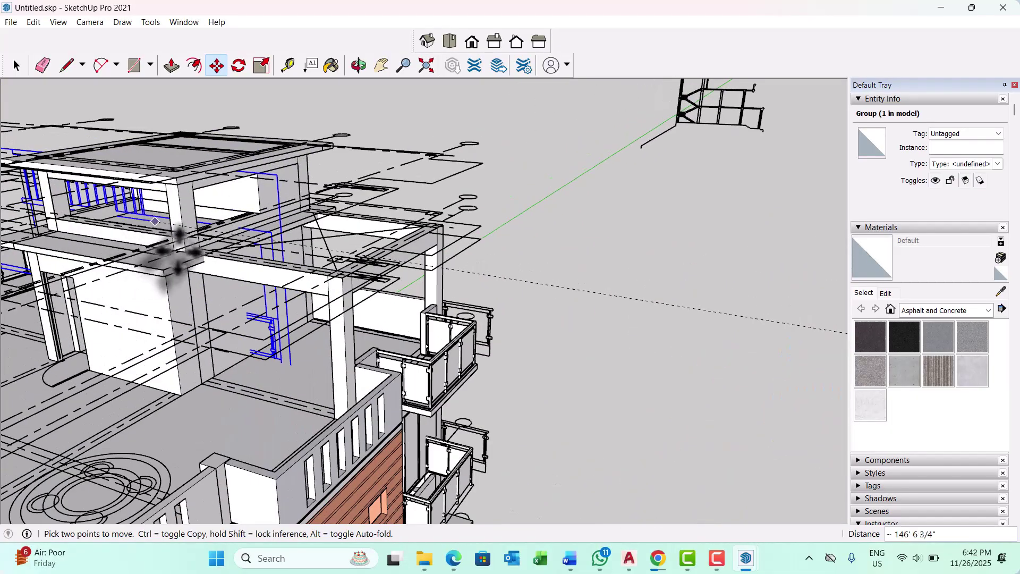
pyautogui.moveTo(178, 253); pyautogui.dragTo(215, 253, button='middle')
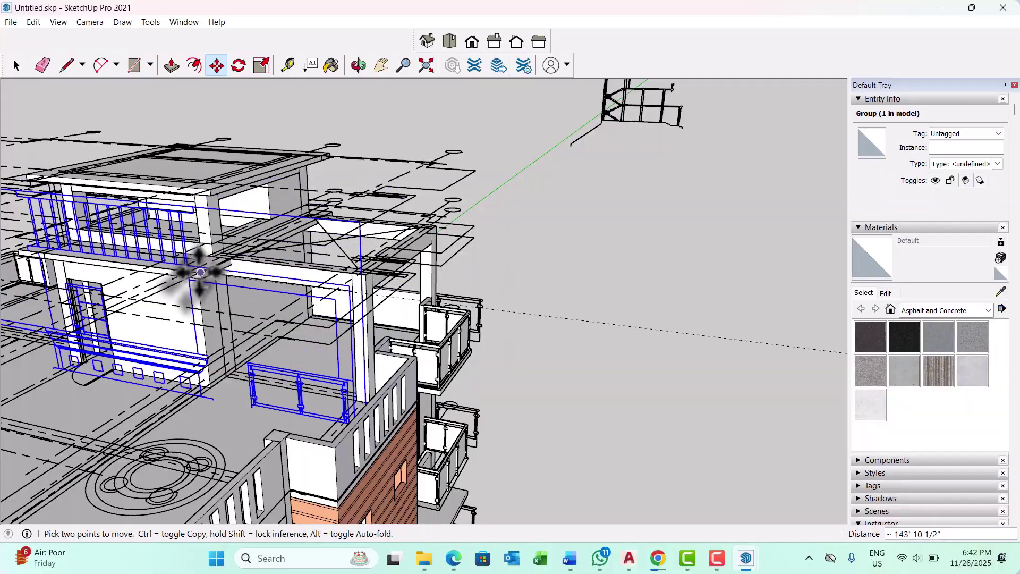
pyautogui.scroll(4, 200, 272)
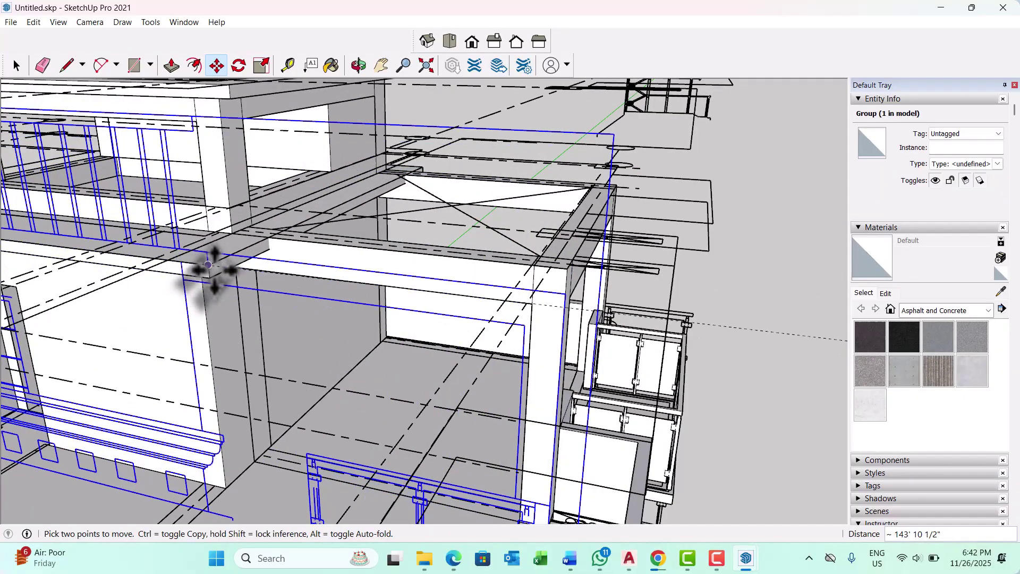
pyautogui.click(244, 291)
# Move the front elevation group back along the green axis to the face of the water tank's corner column
pyautogui.scroll(-5, 266, 297)
pyautogui.moveTo(303, 307); pyautogui.dragTo(287, 291, button='middle')
pyautogui.scroll(4, 265, 282)
pyautogui.scroll(-3, 178, 212)
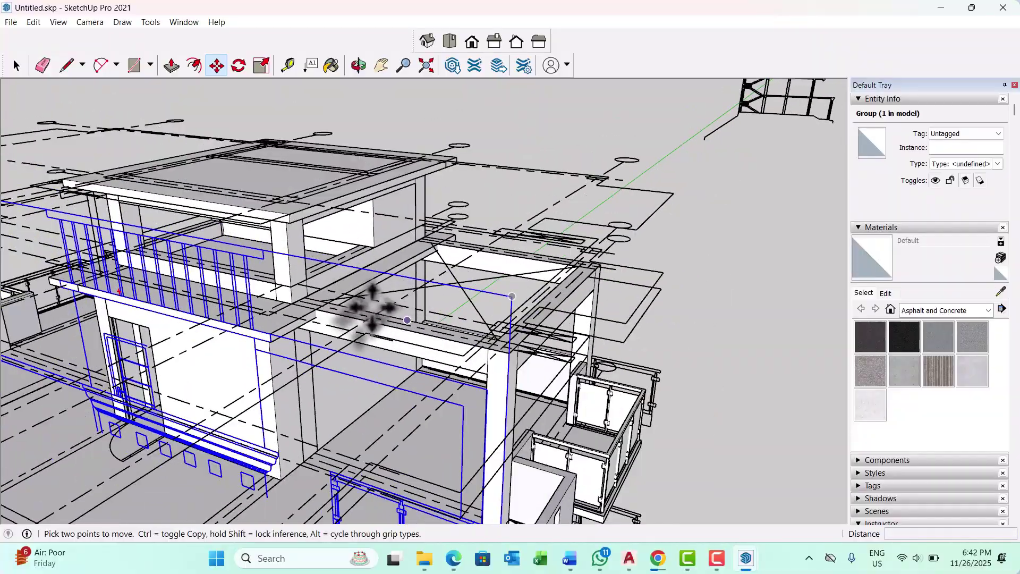
pyautogui.moveTo(353, 364); pyautogui.dragTo(478, 296, button='middle')
pyautogui.scroll(3, 475, 266)
pyautogui.scroll(3, 473, 255)
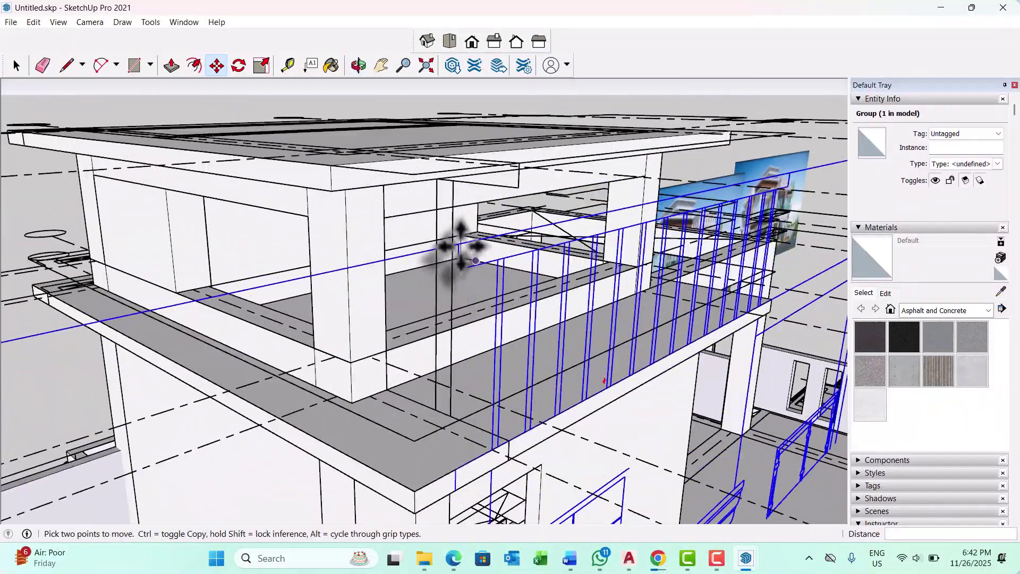
pyautogui.click(459, 243)
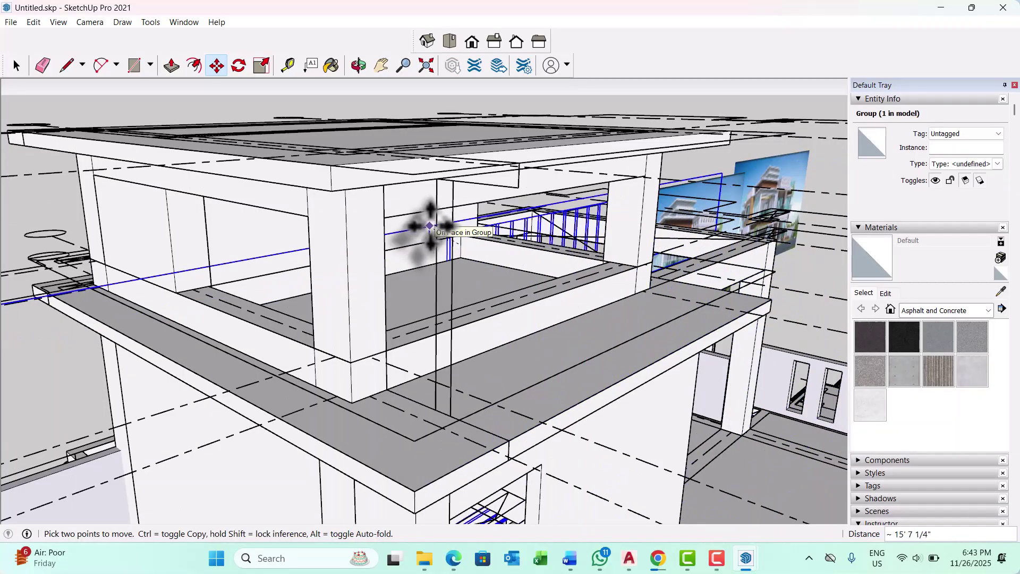
pyautogui.scroll(-1, 429, 226)
pyautogui.scroll(2, 388, 223)
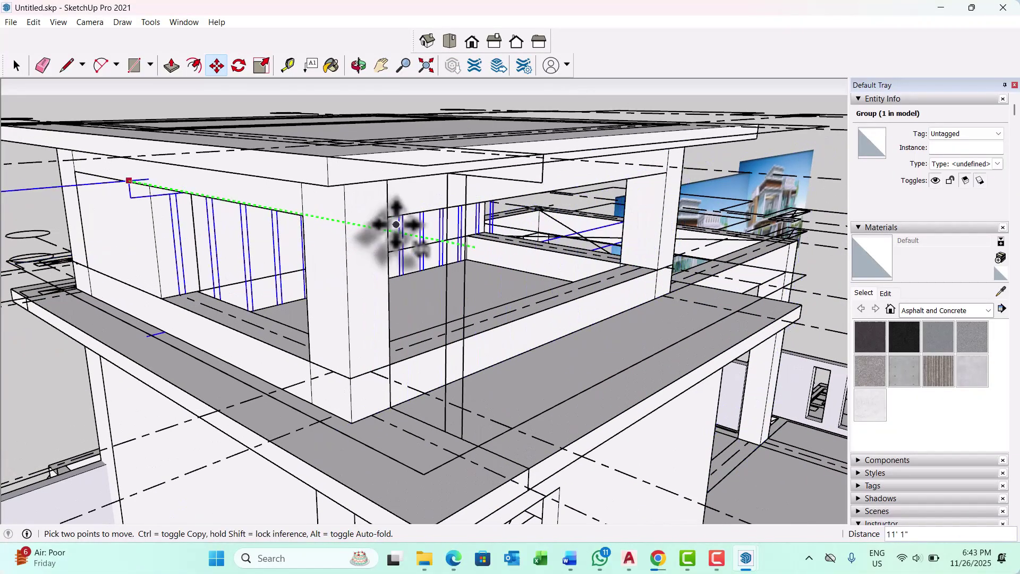
pyautogui.click(388, 222)
# Raise the front elevation group 9" so its tank bars meet the underside of the top roof slab
pyautogui.scroll(-1, 408, 276)
pyautogui.moveTo(409, 291); pyautogui.dragTo(223, 313, button='middle')
pyautogui.scroll(-4, 500, 298)
pyautogui.moveTo(505, 300); pyautogui.dragTo(345, 233, button='middle')
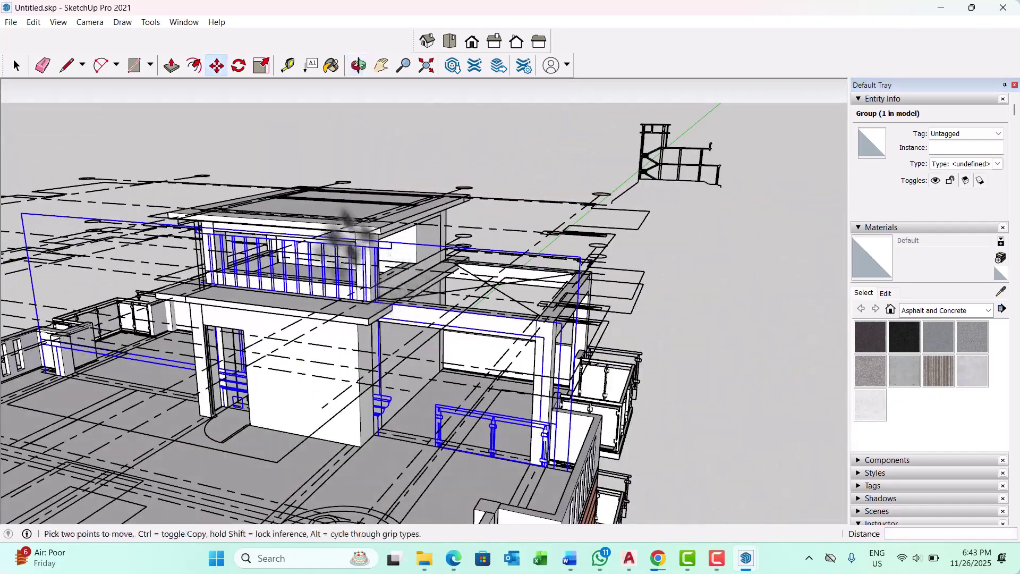
pyautogui.scroll(3, 354, 300)
pyautogui.scroll(-1, 353, 299)
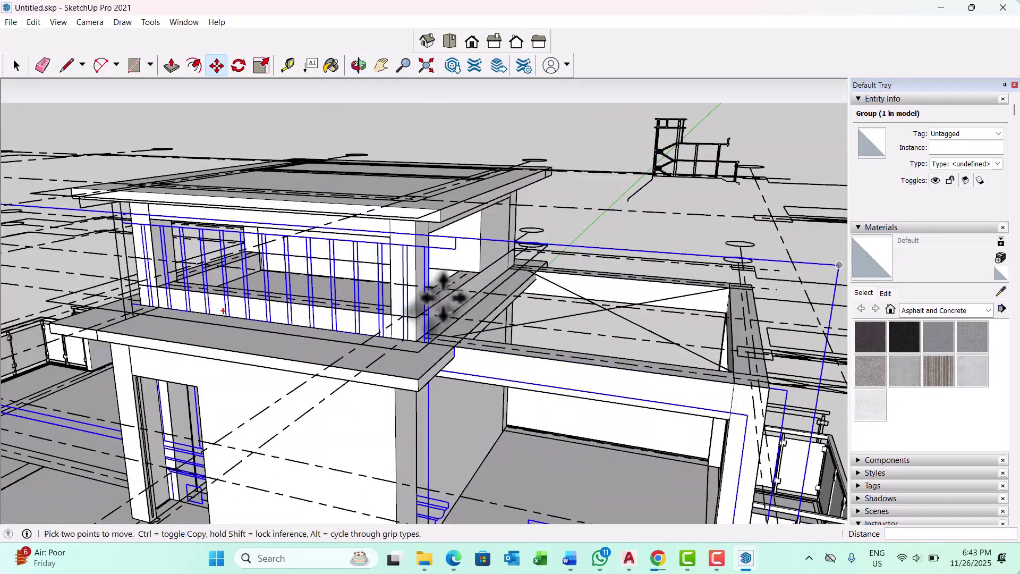
pyautogui.scroll(-1, 443, 297)
pyautogui.scroll(6, 265, 255)
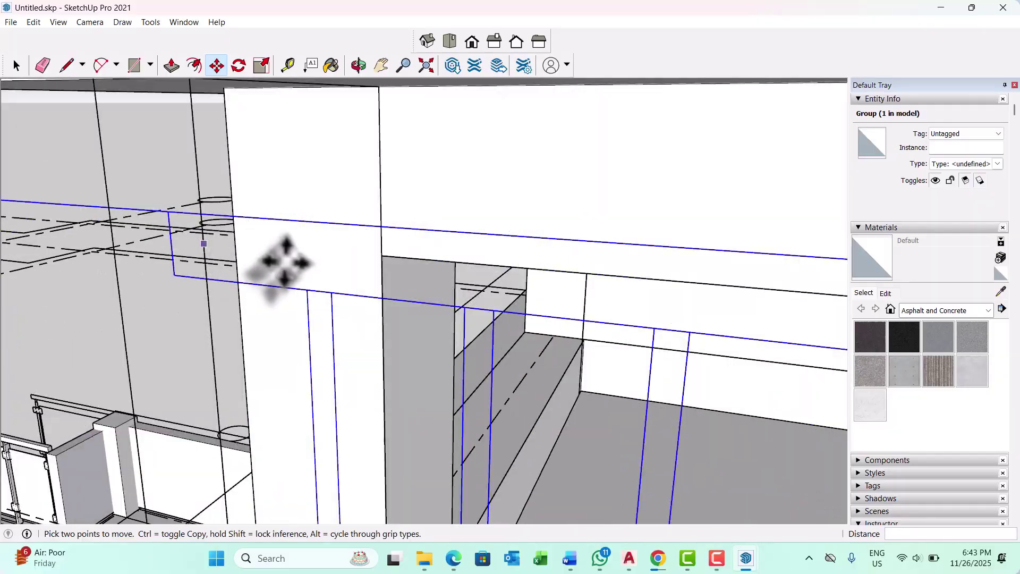
pyautogui.scroll(-2, 282, 264)
pyautogui.scroll(-5, 182, 268)
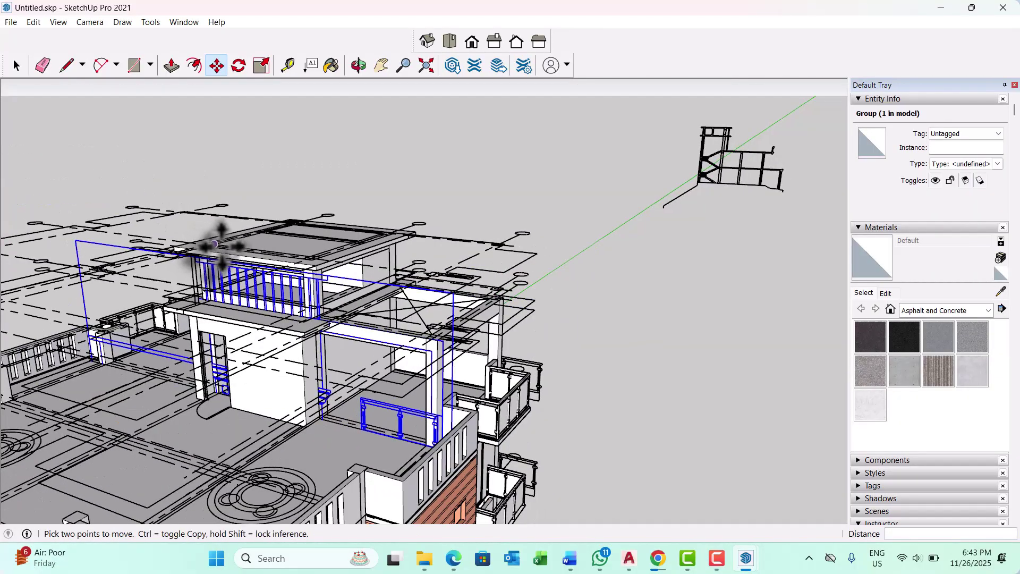
pyautogui.scroll(5, 319, 276)
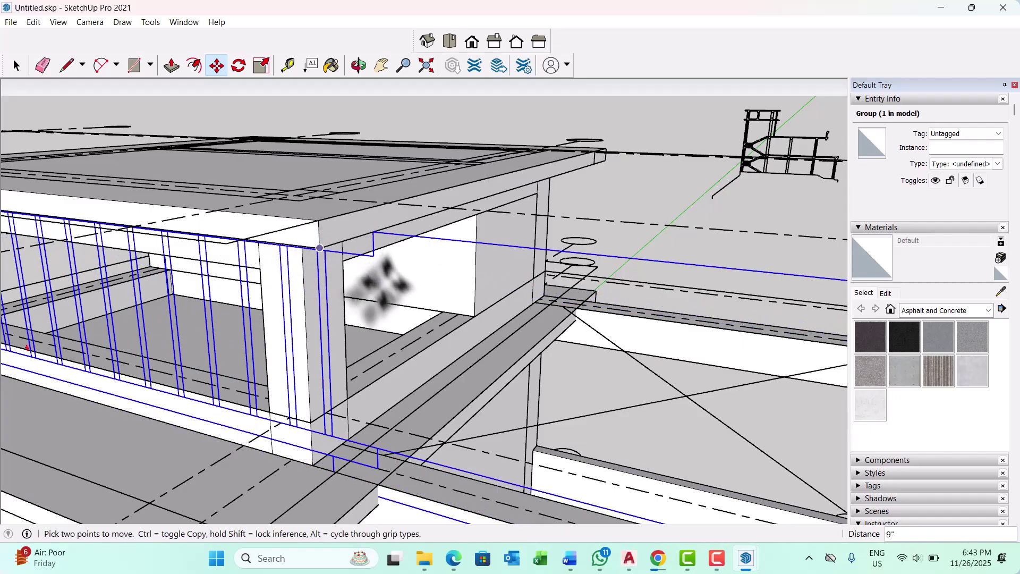
pyautogui.scroll(-4, 386, 284)
pyautogui.moveTo(385, 287); pyautogui.dragTo(463, 319, button='middle')
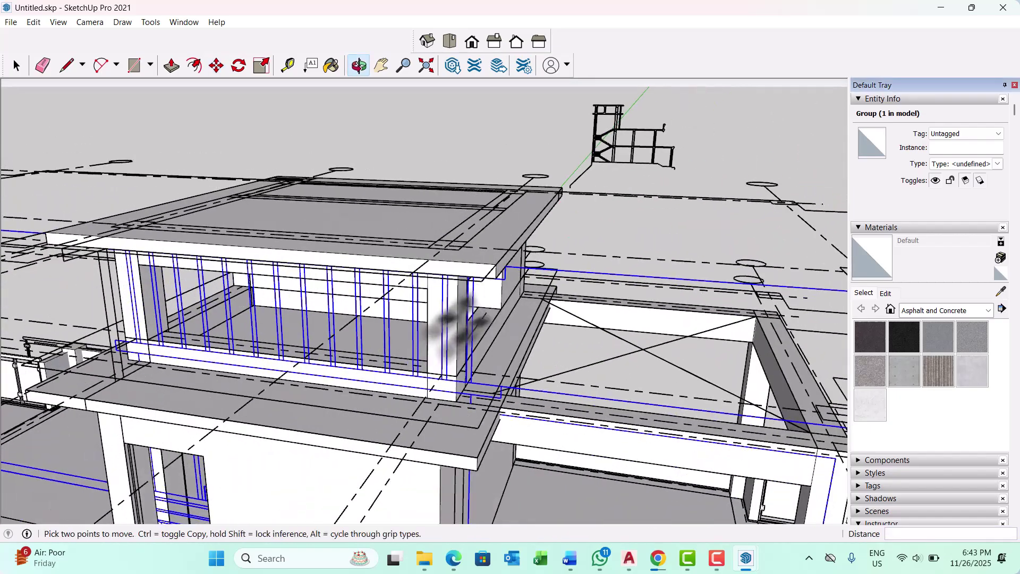
pyautogui.scroll(5, 255, 321)
pyautogui.moveTo(273, 364); pyautogui.dragTo(344, 372, button='middle')
pyautogui.scroll(-6, 348, 366)
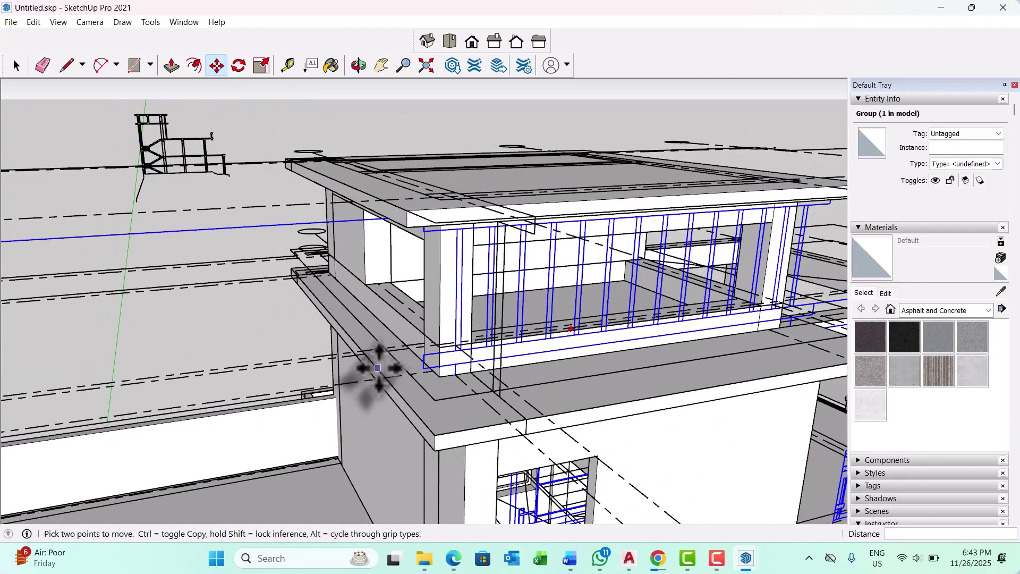
# Switch to AutoCAD and examine the vertical louvres below the O.H.W.T. top level on the north elevation
pyautogui.scroll(-8, 326, 289)
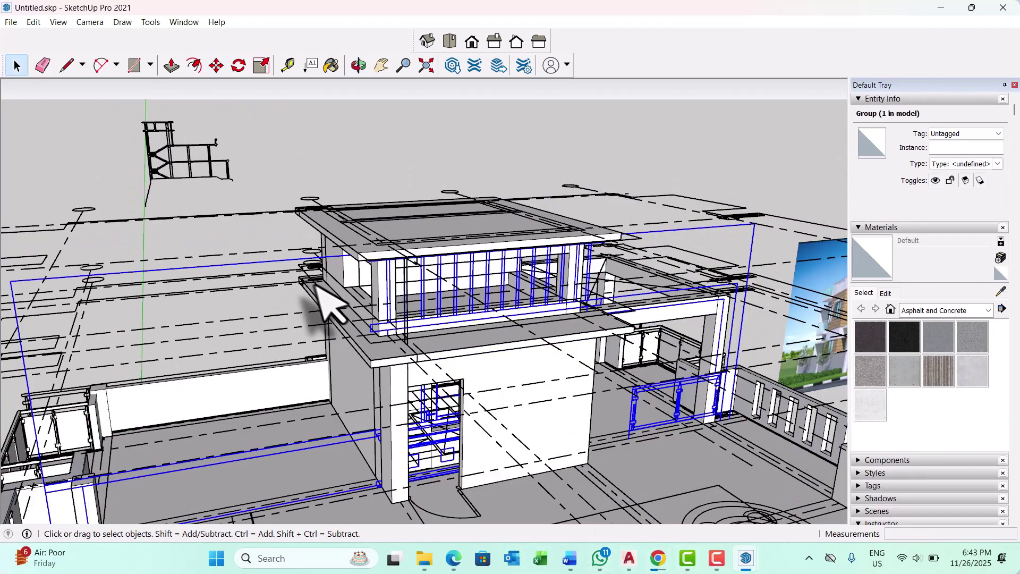
pyautogui.moveTo(819, 303); pyautogui.dragTo(669, 562, button='middle')
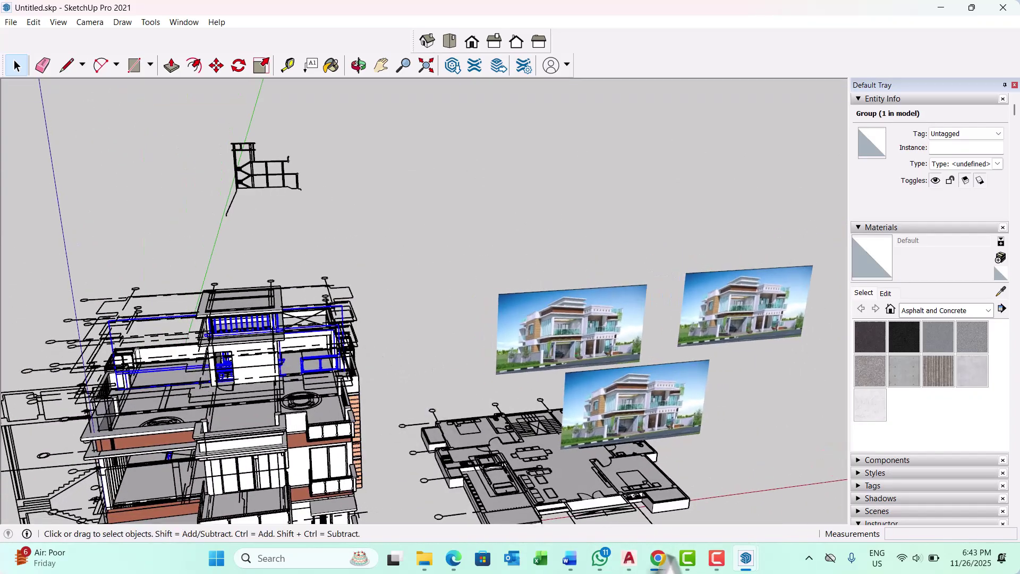
pyautogui.moveTo(630, 564)
pyautogui.click(730, 491)
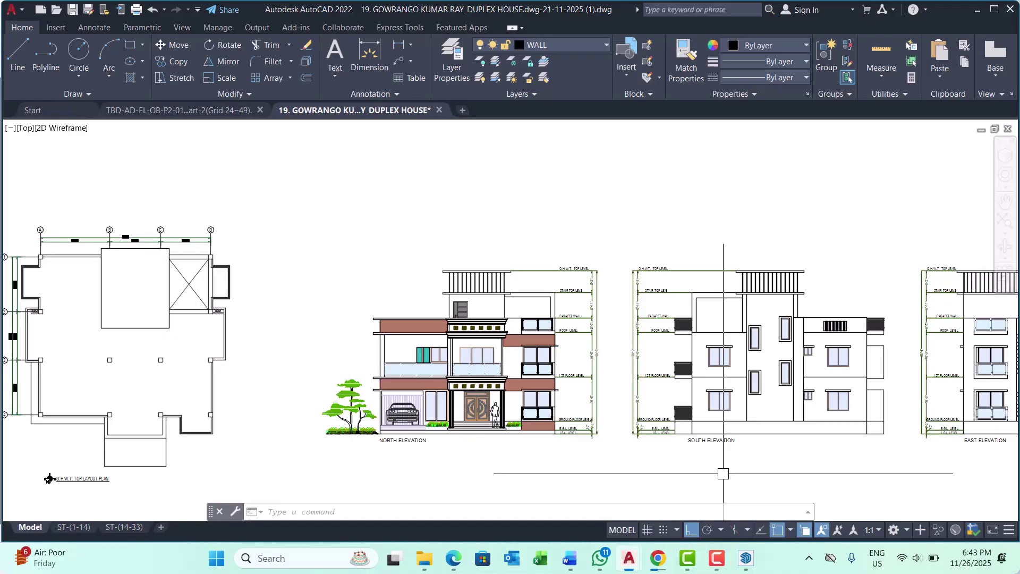
pyautogui.scroll(8, 561, 310)
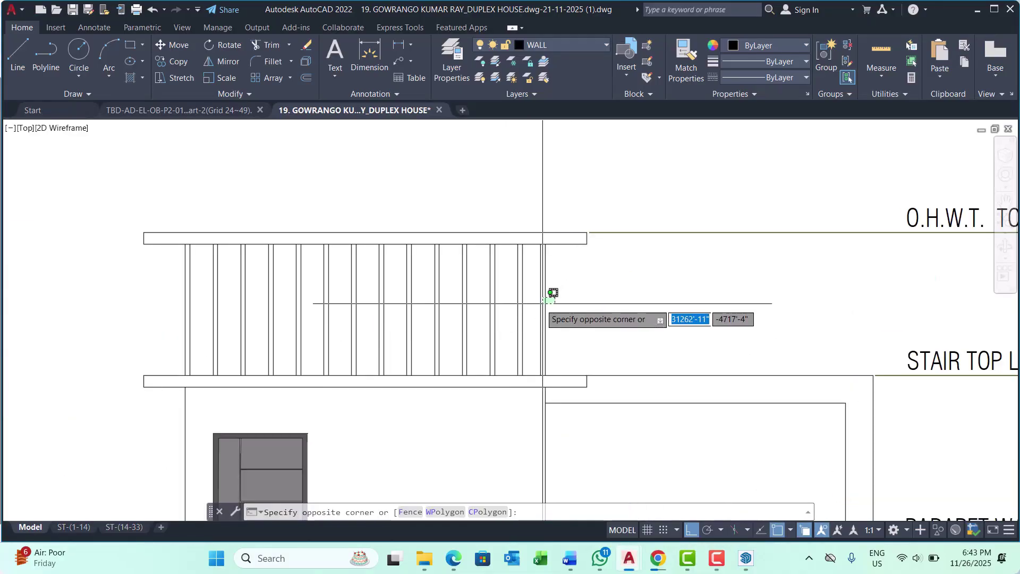
pyautogui.click(979, 10)
# Remove from view the section.dwg drawing that crosses the rooftop tank room
pyautogui.scroll(-3, 646, 268)
pyautogui.moveTo(412, 261)
pyautogui.mouseDown(button='middle')
pyautogui.moveTo(338, 303)
pyautogui.moveTo(313, 300)
pyautogui.moveTo(443, 285)
pyautogui.mouseUp(button='middle')
pyautogui.click(387, 194)
pyautogui.scroll(7, 353, 297)
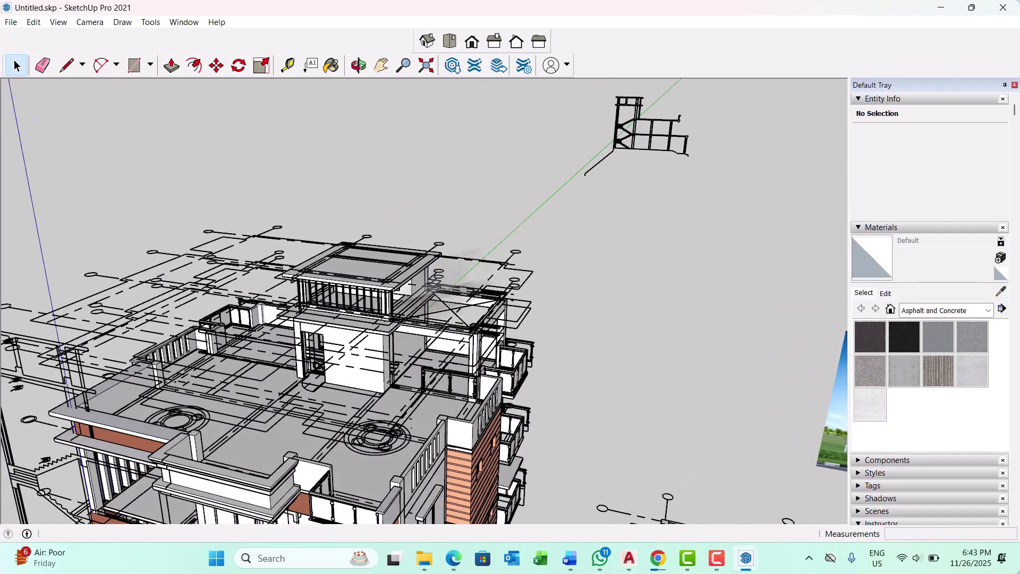
pyautogui.scroll(4, 428, 246)
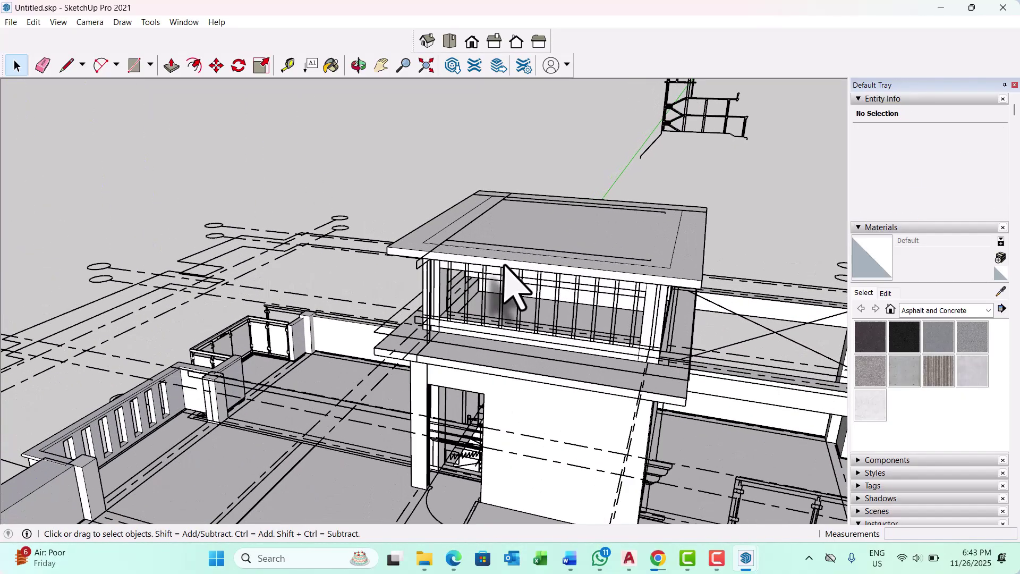
pyautogui.moveTo(492, 264); pyautogui.dragTo(450, 252, button='middle')
pyautogui.scroll(3, 318, 252)
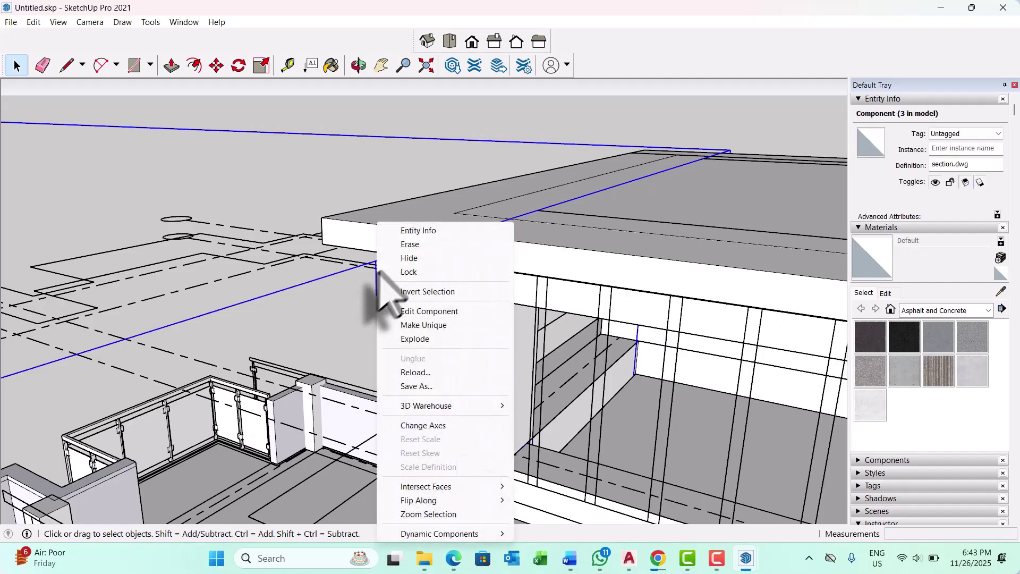
pyautogui.scroll(-5, 594, 335)
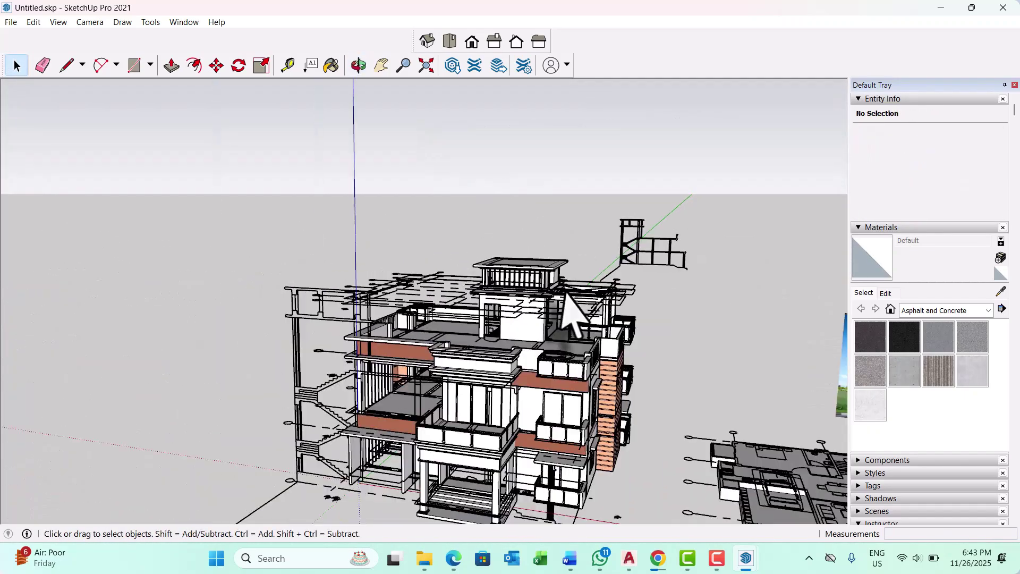
pyautogui.moveTo(564, 291); pyautogui.dragTo(534, 312, button='middle')
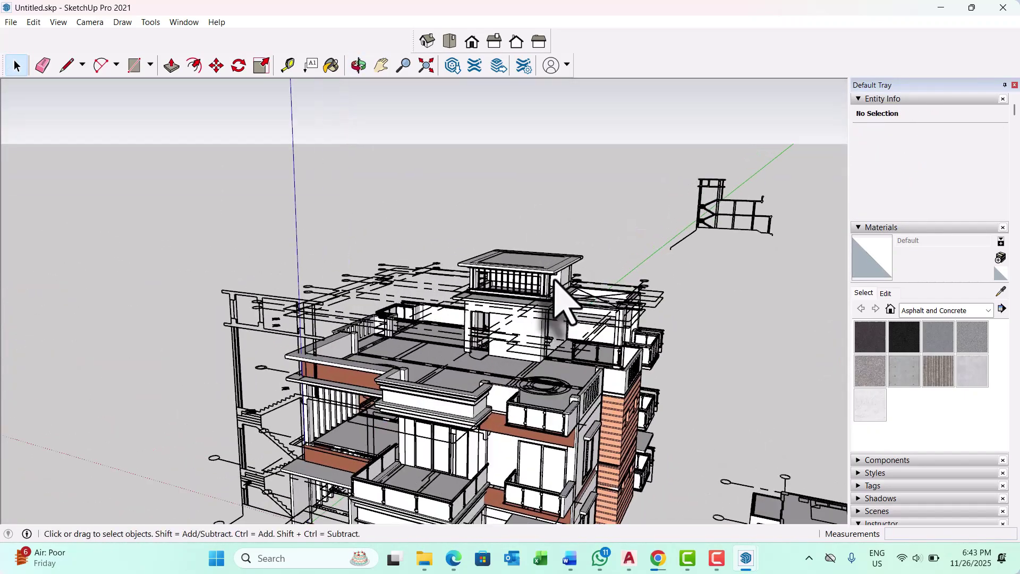
pyautogui.scroll(3, 547, 272)
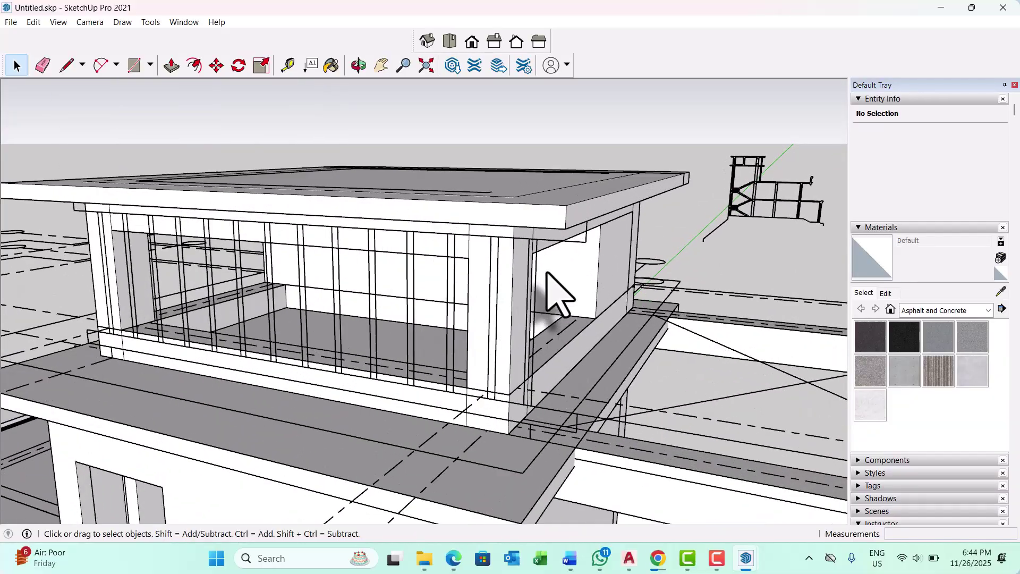
pyautogui.moveTo(547, 272); pyautogui.dragTo(676, 263, button='middle')
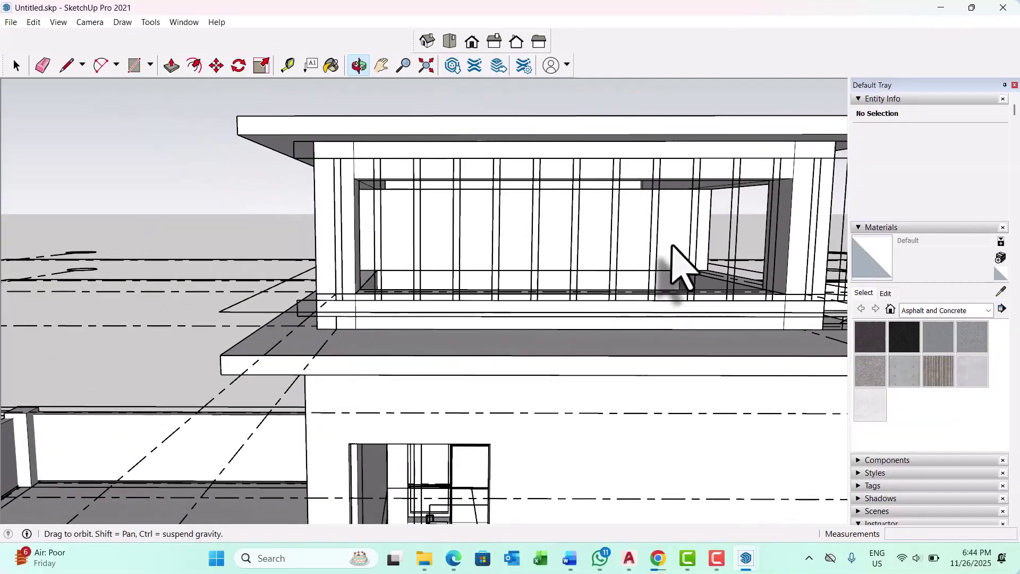
pyautogui.moveTo(405, 262); pyautogui.dragTo(218, 374, button='middle')
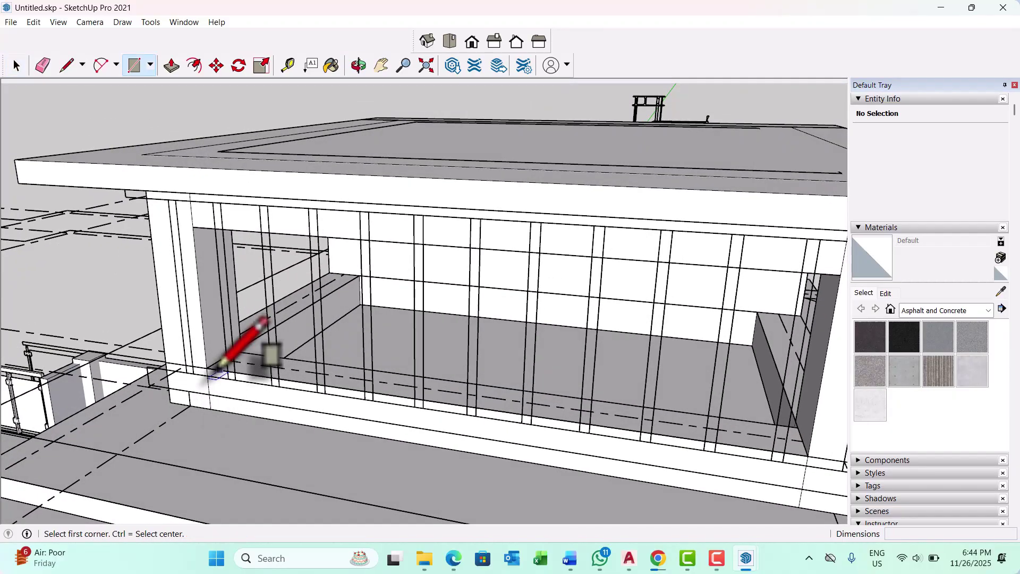
pyautogui.scroll(4, 218, 372)
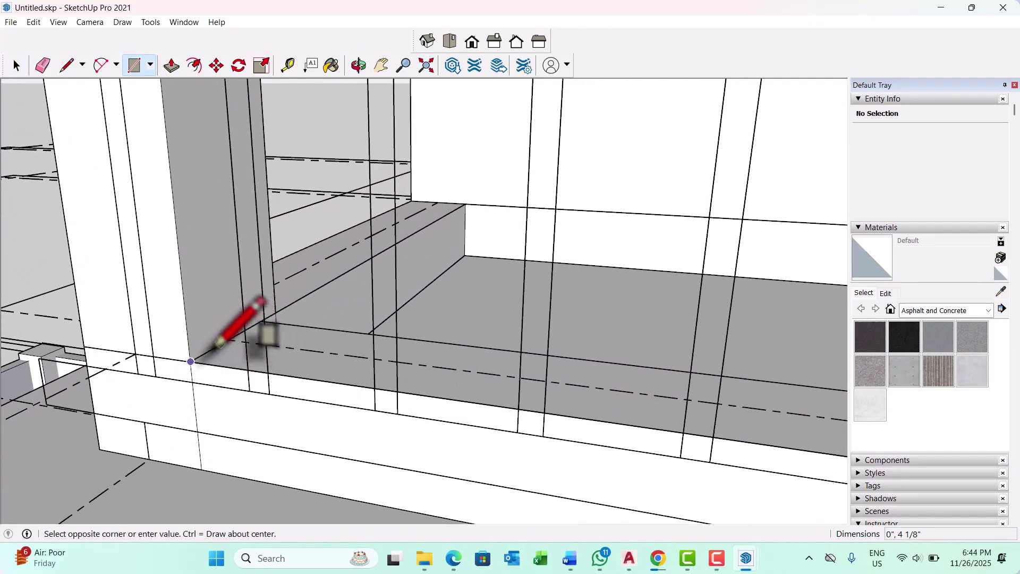
pyautogui.scroll(-4, 218, 342)
pyautogui.scroll(-3, 637, 378)
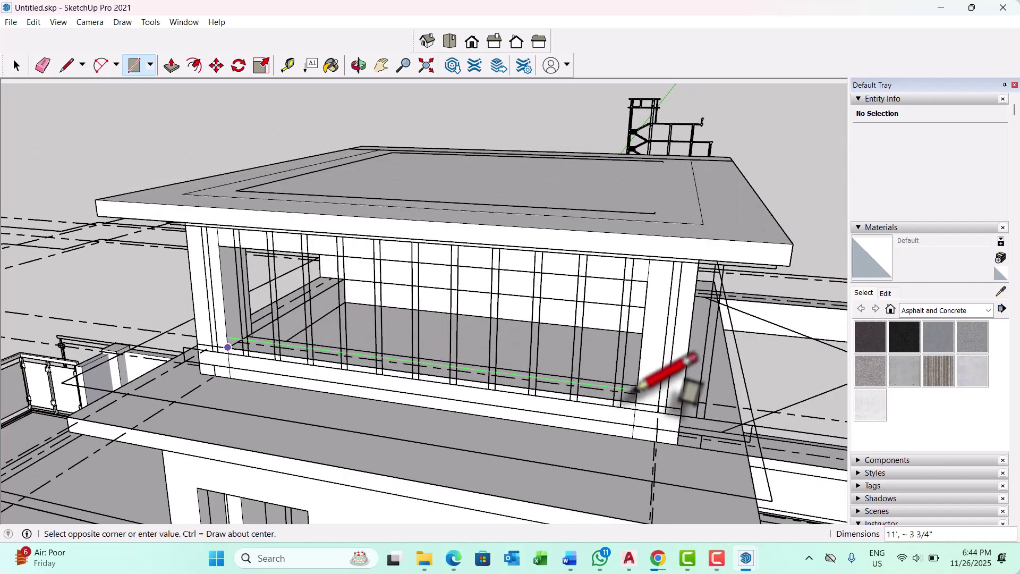
pyautogui.scroll(6, 640, 401)
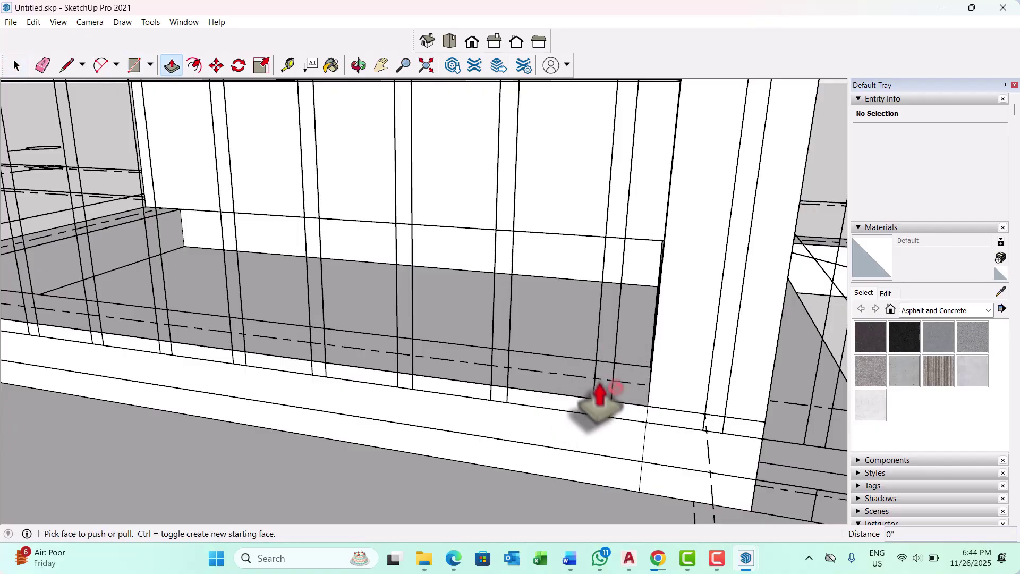
pyautogui.scroll(-5, 637, 420)
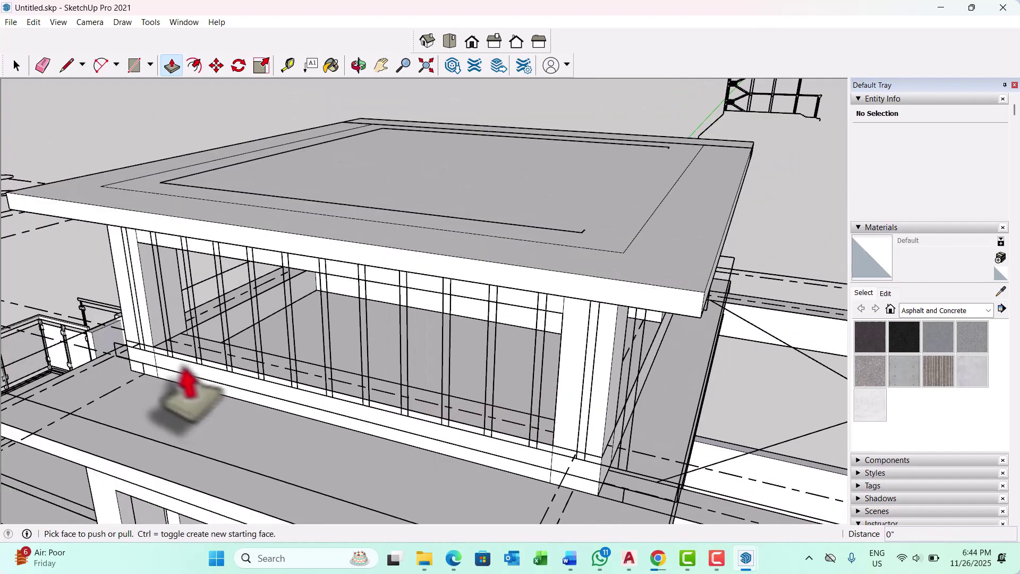
pyautogui.scroll(5, 146, 372)
pyautogui.scroll(2, 146, 372)
# Draw an 11' by 6" rectangle on the tank room's front sill, from the column face's midpoint to the opposite column
pyautogui.press('t')
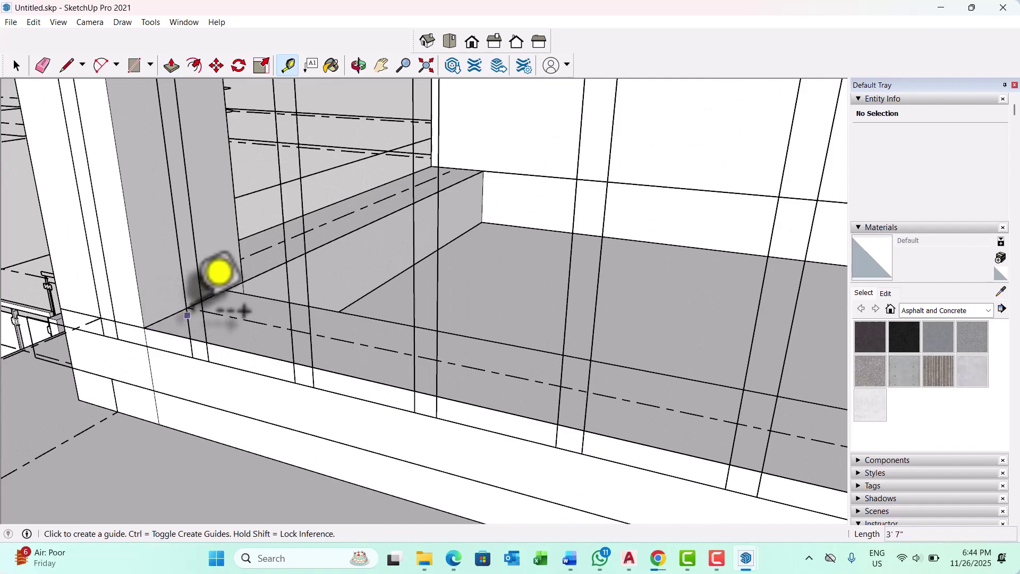
pyautogui.press('r')
pyautogui.scroll(2, 191, 310)
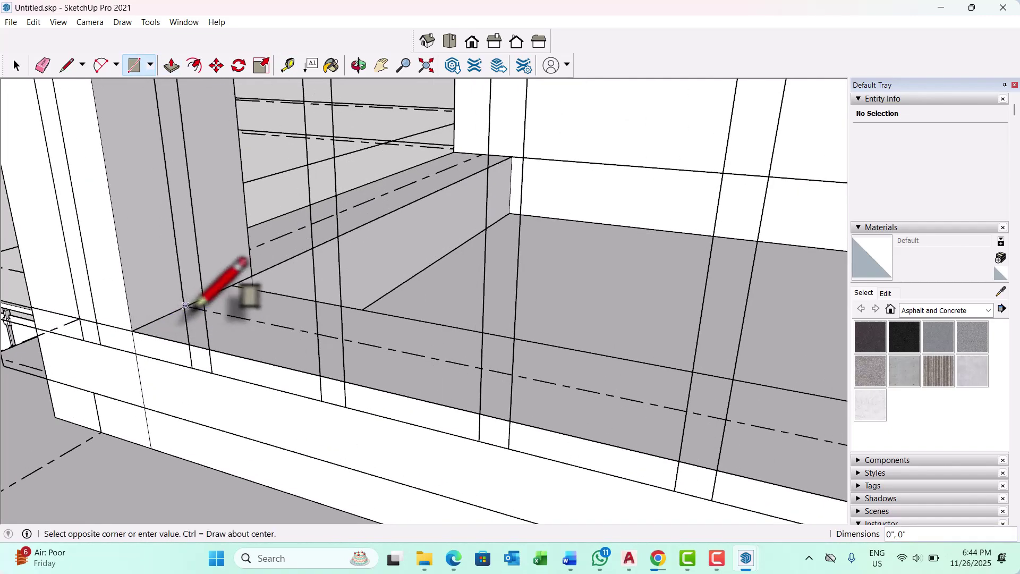
pyautogui.scroll(-4, 107, 292)
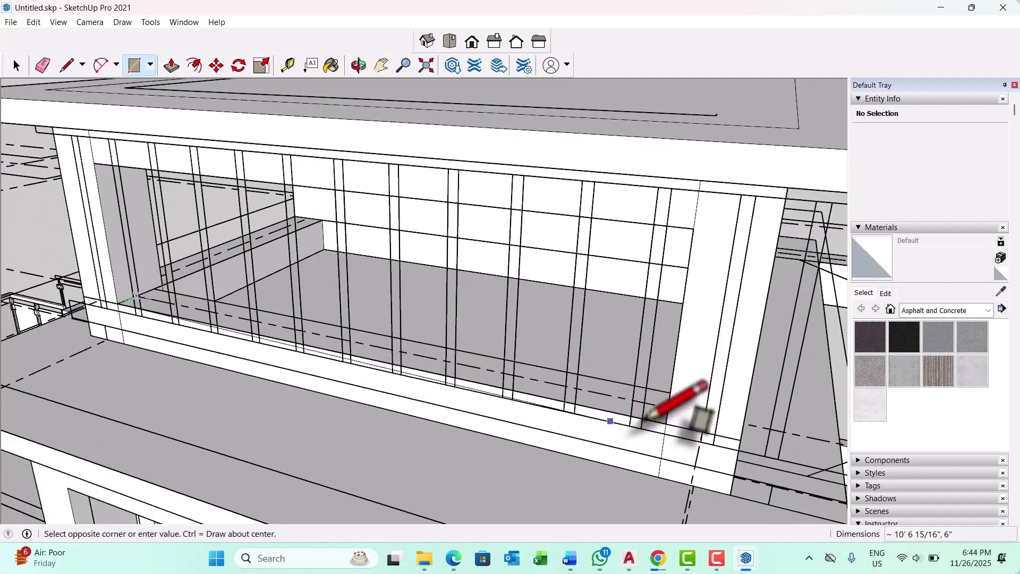
pyautogui.scroll(1, 653, 420)
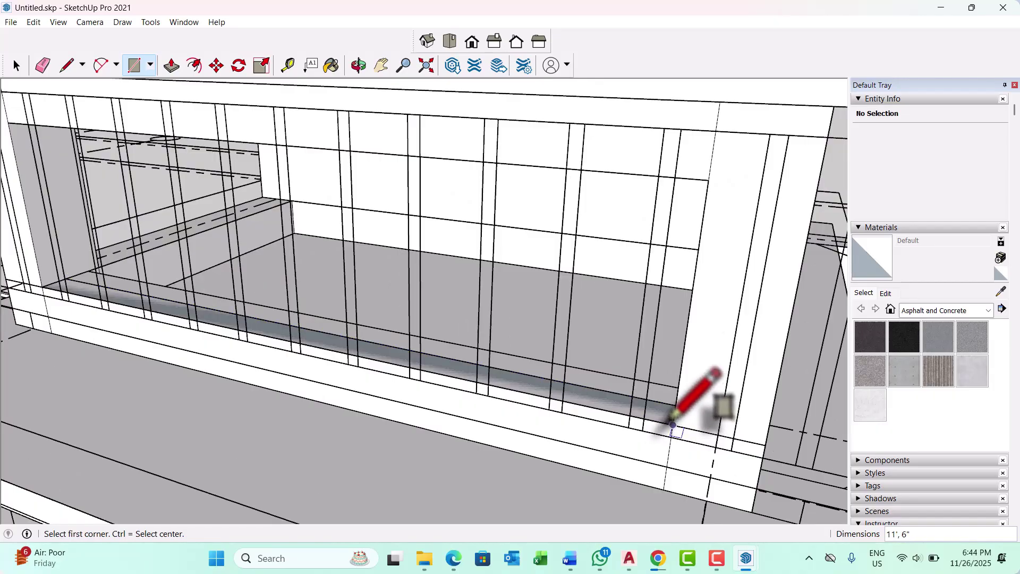
# Push/Pull the sill rectangle up 2' 11" to fill the front opening up to the beam's underside
pyautogui.scroll(-6, 636, 425)
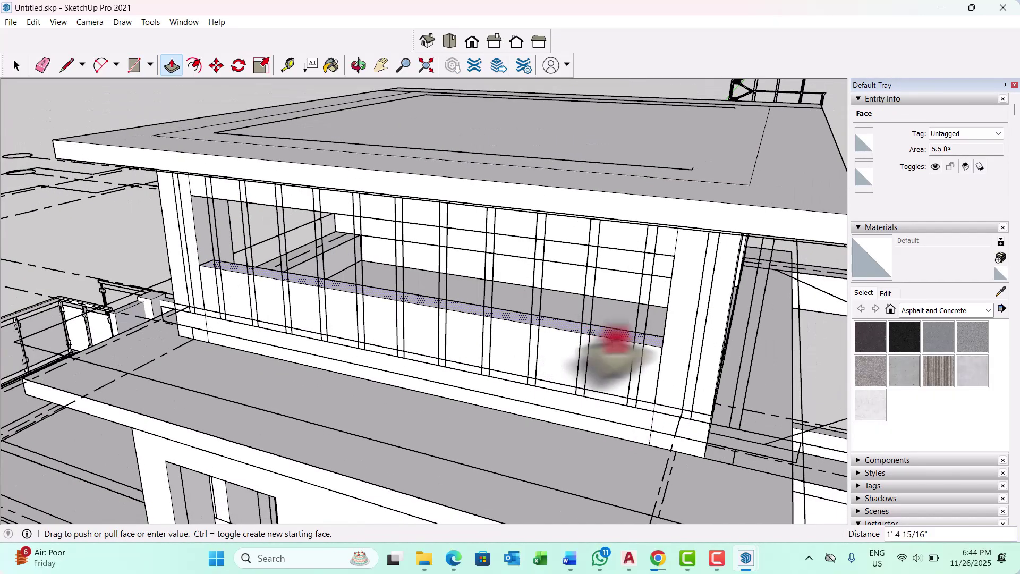
pyautogui.moveTo(615, 337); pyautogui.dragTo(573, 292, button='middle')
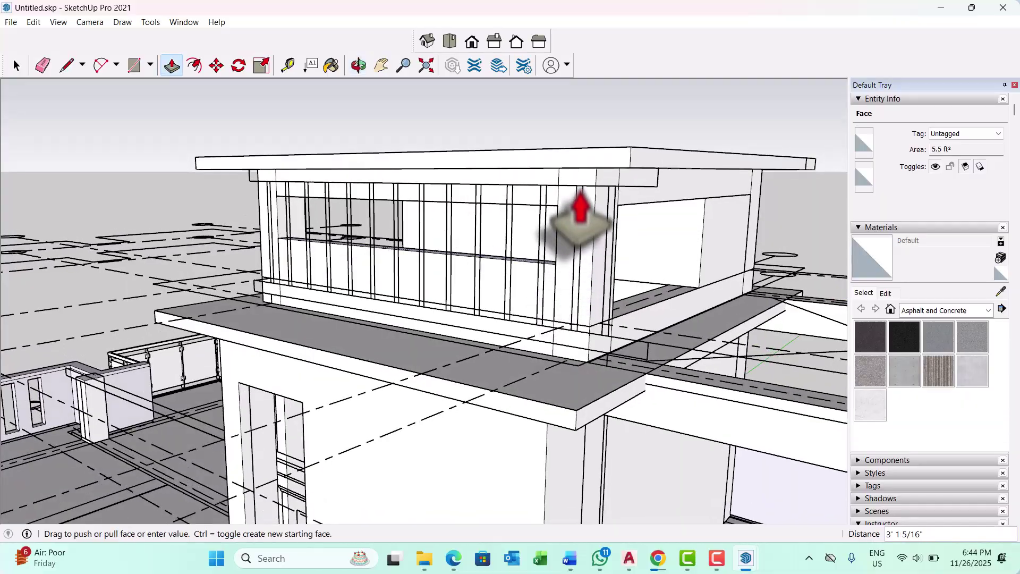
pyautogui.scroll(2, 589, 225)
pyautogui.moveTo(596, 231); pyautogui.dragTo(479, 249, button='middle')
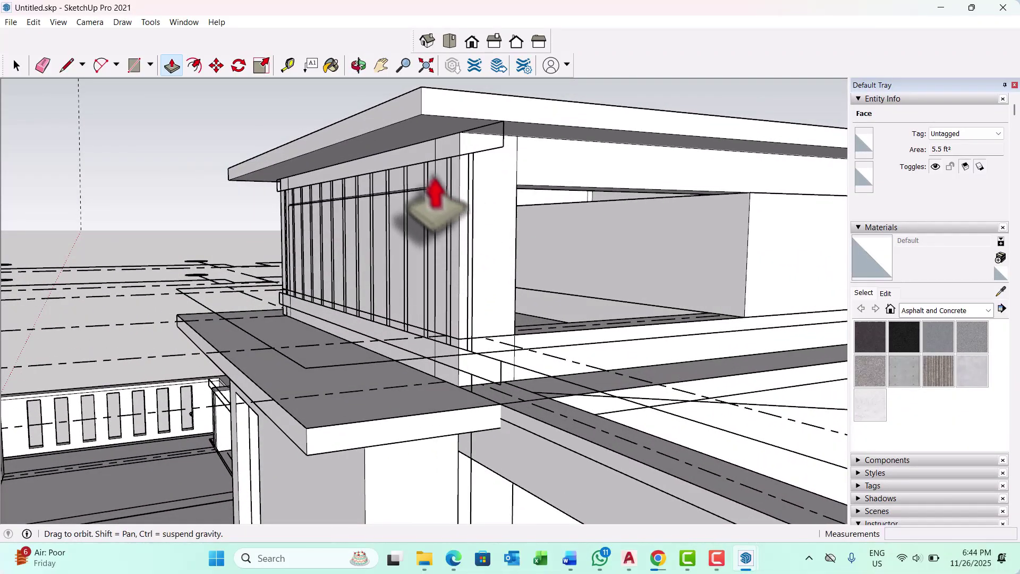
pyautogui.moveTo(435, 207); pyautogui.dragTo(611, 385, button='middle')
pyautogui.scroll(-4, 531, 244)
pyautogui.scroll(10, 282, 247)
pyautogui.scroll(-8, 335, 307)
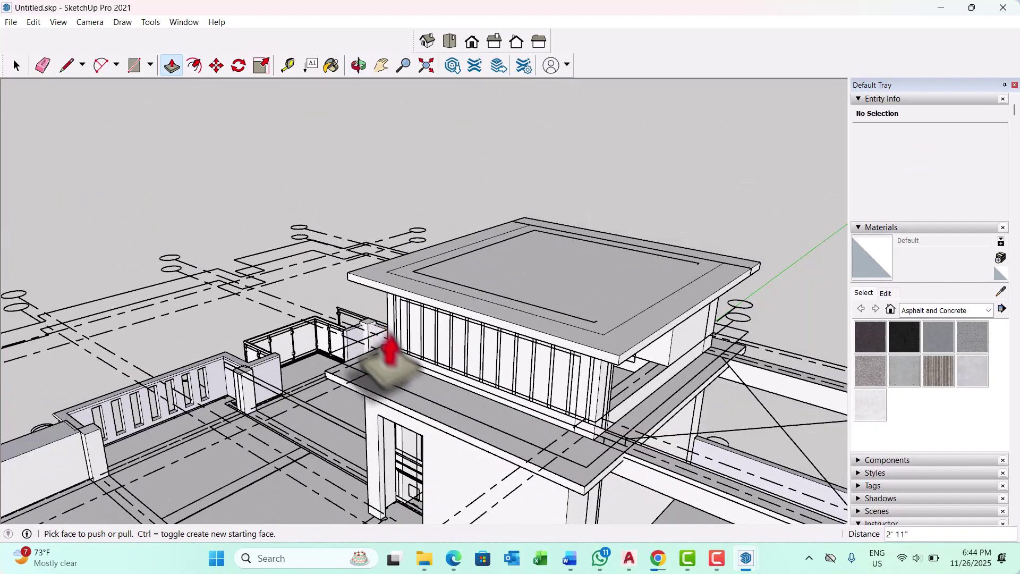
# Select all faces and edges of the extruded front panel and make them a group
pyautogui.press('space')
pyautogui.scroll(5, 412, 352)
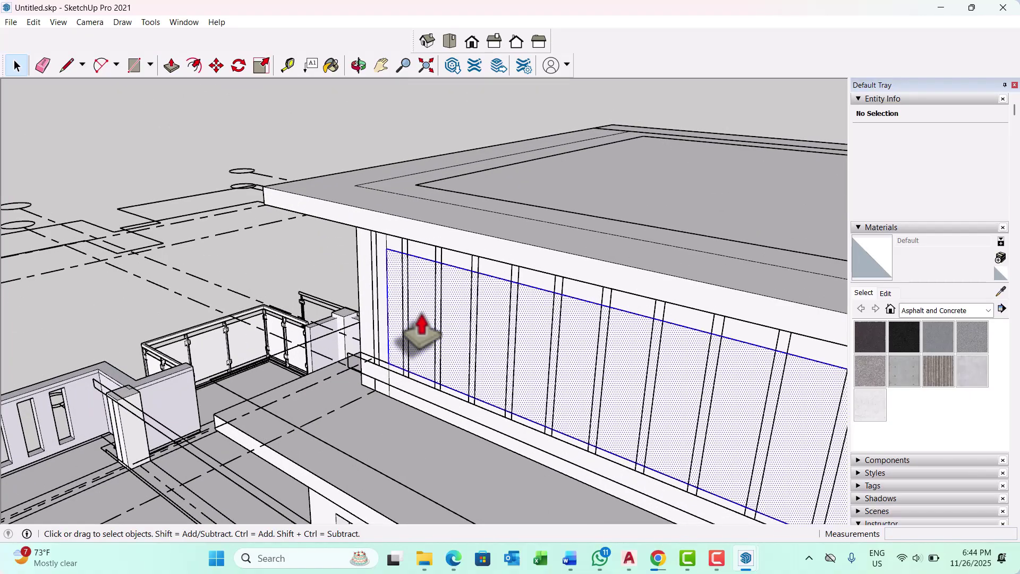
pyautogui.rightClick(422, 319)
pyautogui.click(474, 425)
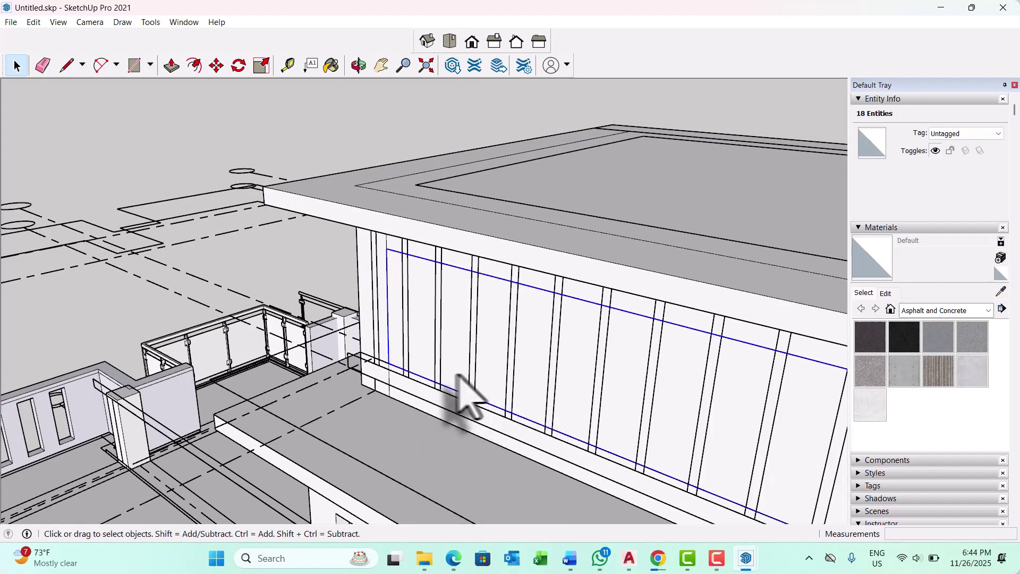
# Open the panel group for editing and draw a 2' 11" by 2" vertical strip over the first louvre line
pyautogui.moveTo(462, 387); pyautogui.dragTo(467, 289, button='middle')
pyautogui.doubleClick(466, 287)
pyautogui.tripleClick(468, 287)
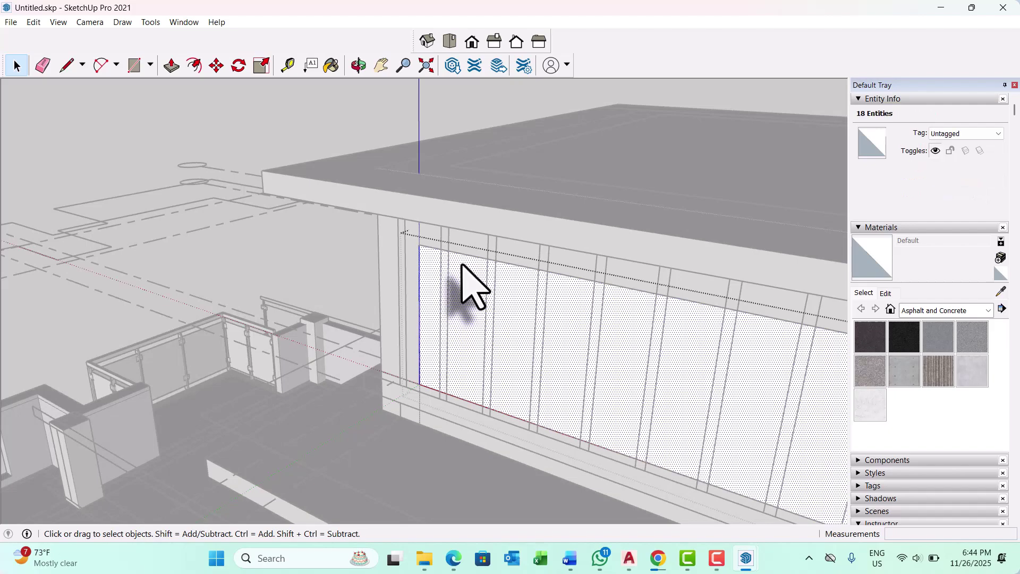
pyautogui.scroll(2, 472, 287)
pyautogui.press('r')
pyautogui.scroll(1, 454, 261)
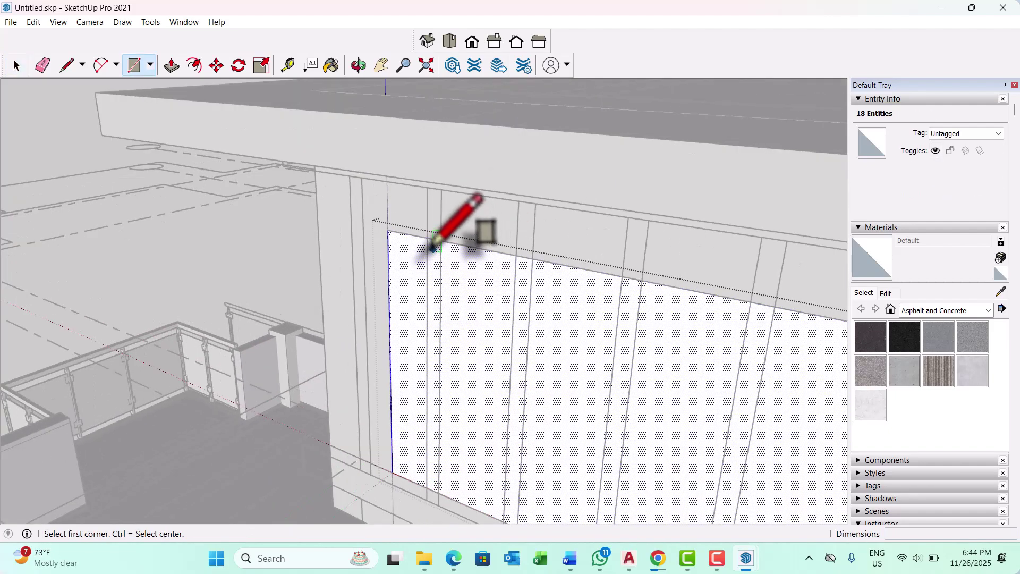
pyautogui.scroll(-1, 439, 478)
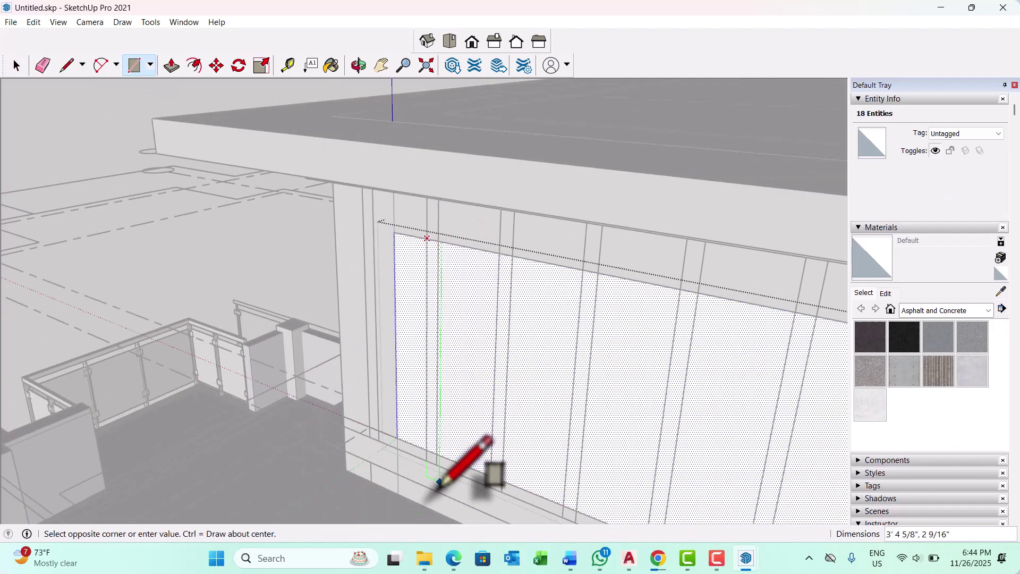
pyautogui.click(435, 455)
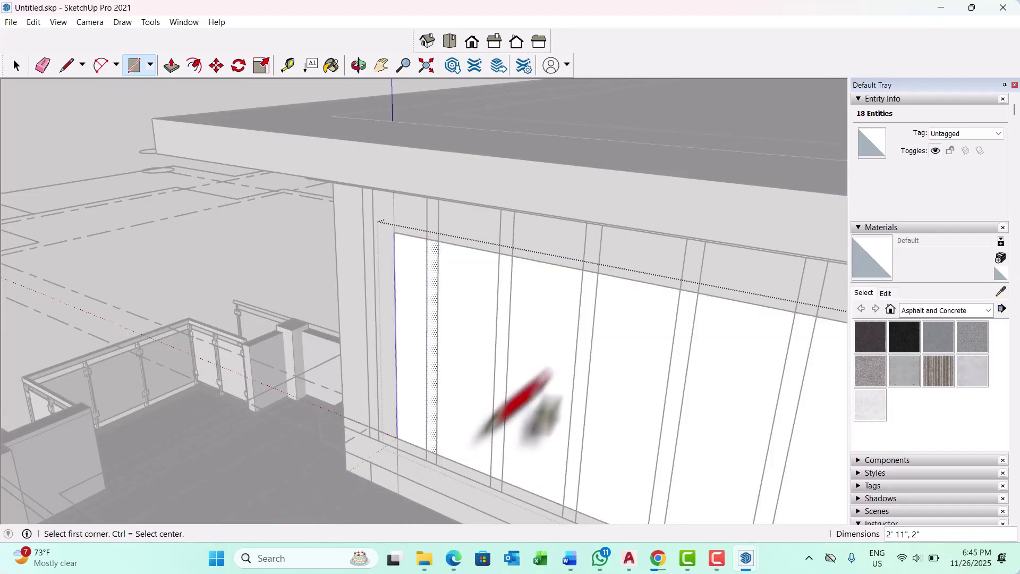
# Draw 2' 11" by 2" vertical rectangles on the panel over the second, third and fourth louvre lines
pyautogui.click(499, 254)
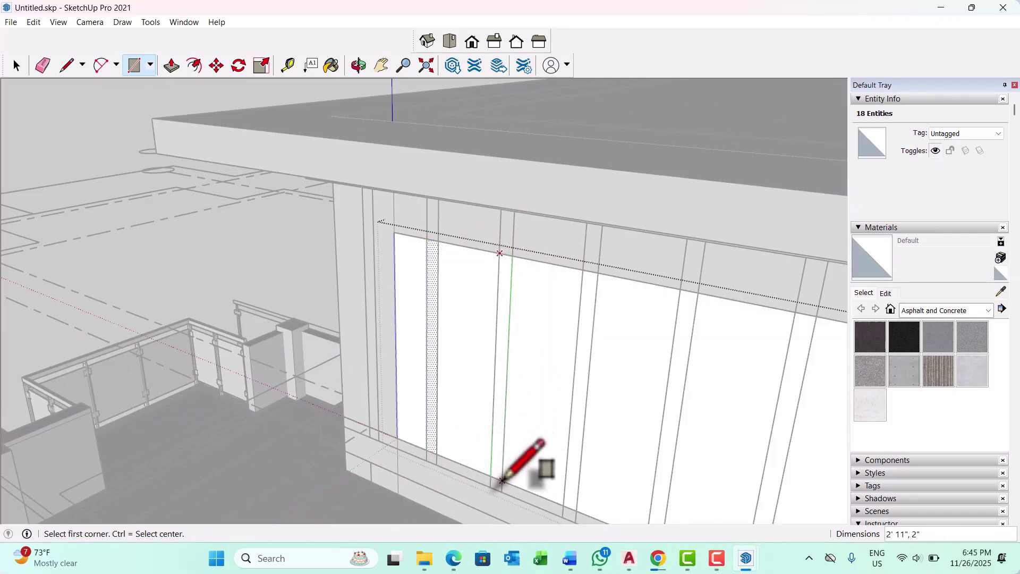
pyautogui.scroll(-2, 269, 356)
pyautogui.scroll(1, 465, 309)
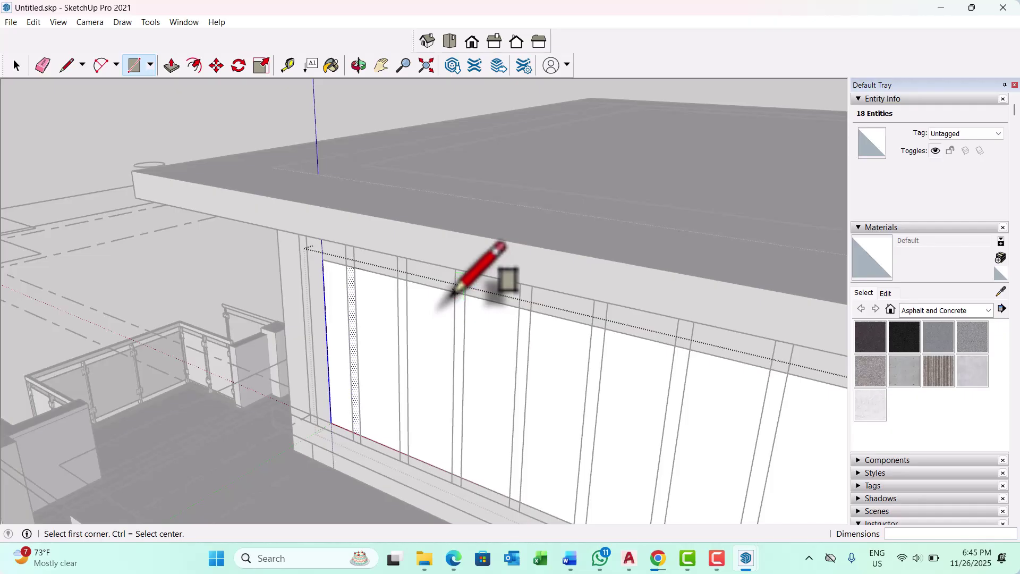
pyautogui.click(455, 291)
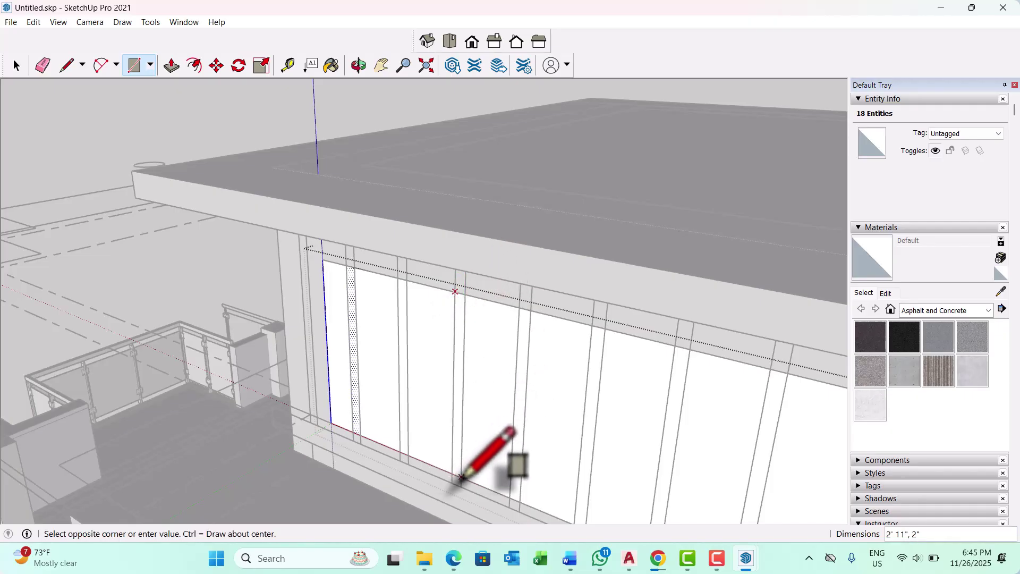
pyautogui.scroll(-1, 286, 307)
pyautogui.scroll(1, 468, 324)
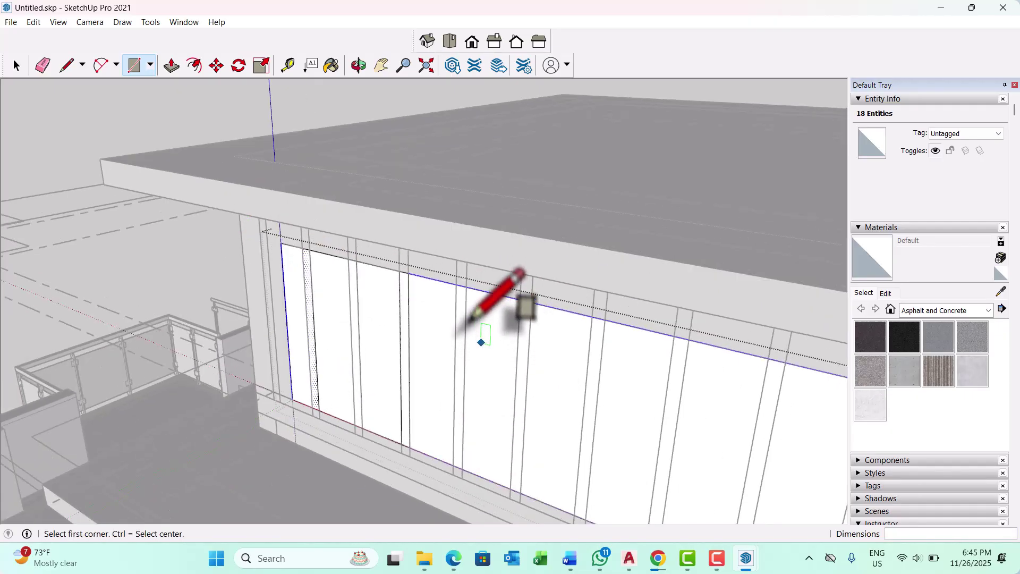
pyautogui.click(455, 285)
pyautogui.scroll(-2, 460, 470)
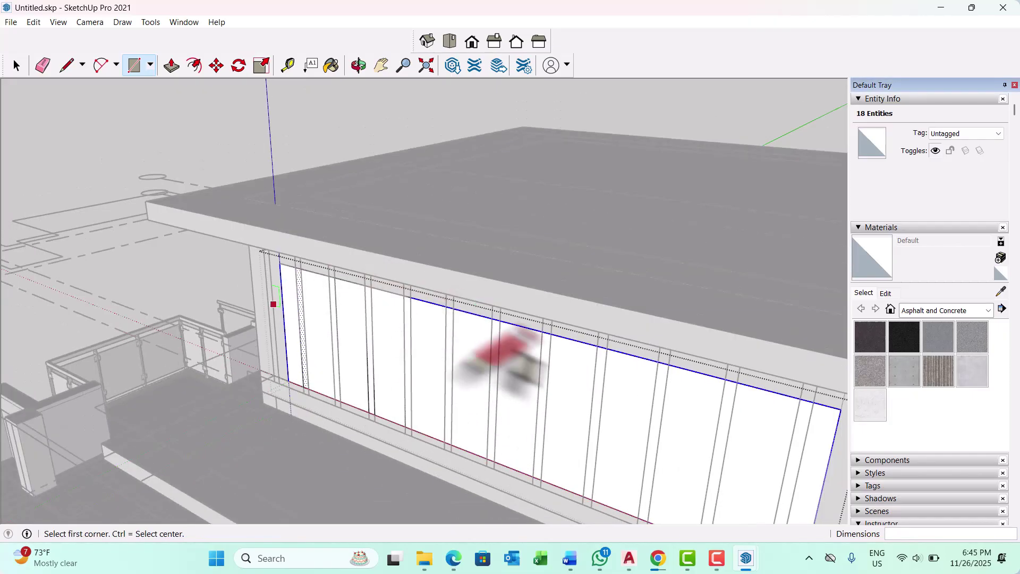
# Draw 2' 11" by 2" vertical rectangles over the fifth to eighth louvre lines of the panel
pyautogui.click(437, 292)
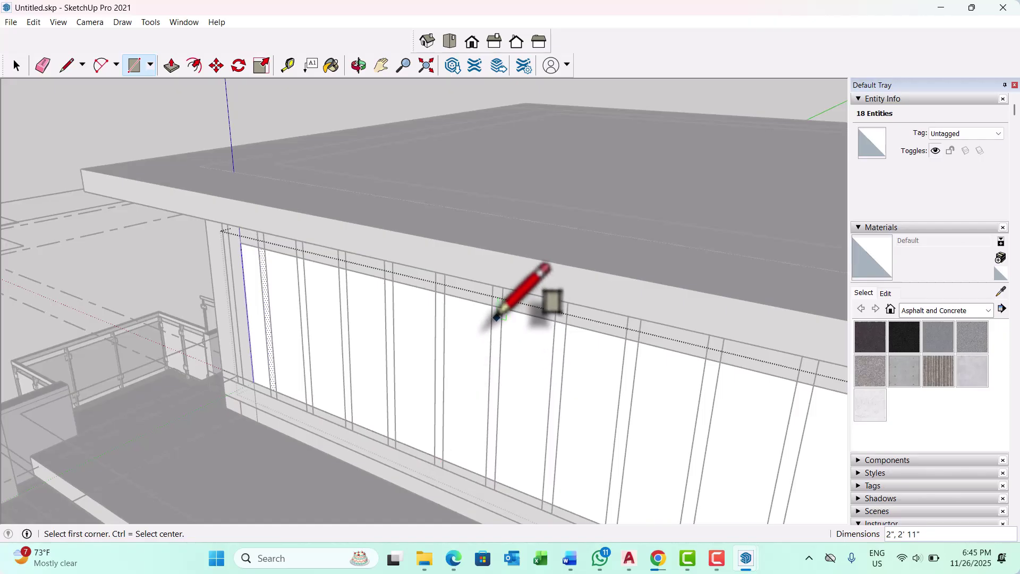
pyautogui.click(494, 481)
pyautogui.scroll(-2, 531, 372)
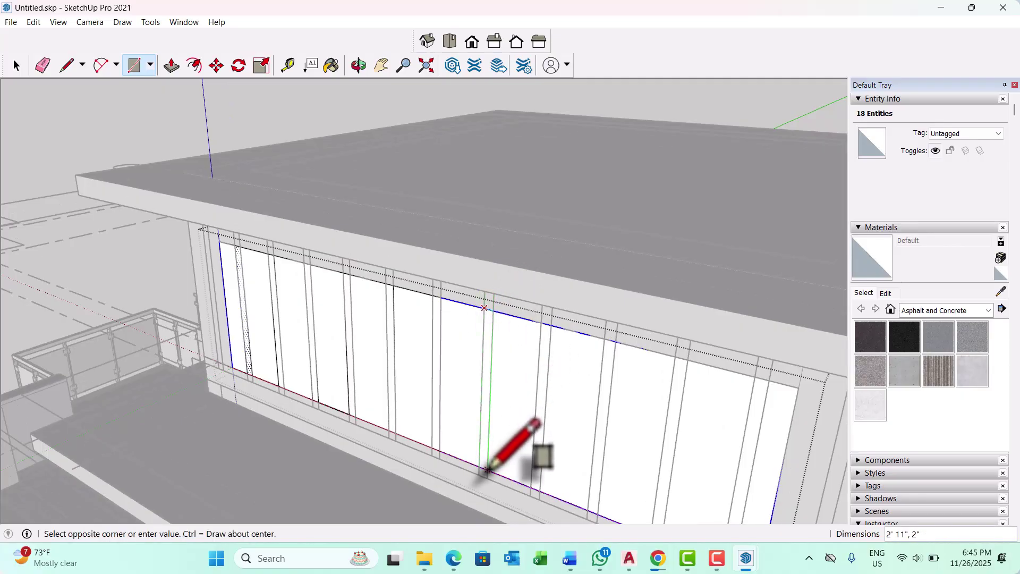
pyautogui.click(487, 470)
pyautogui.click(541, 321)
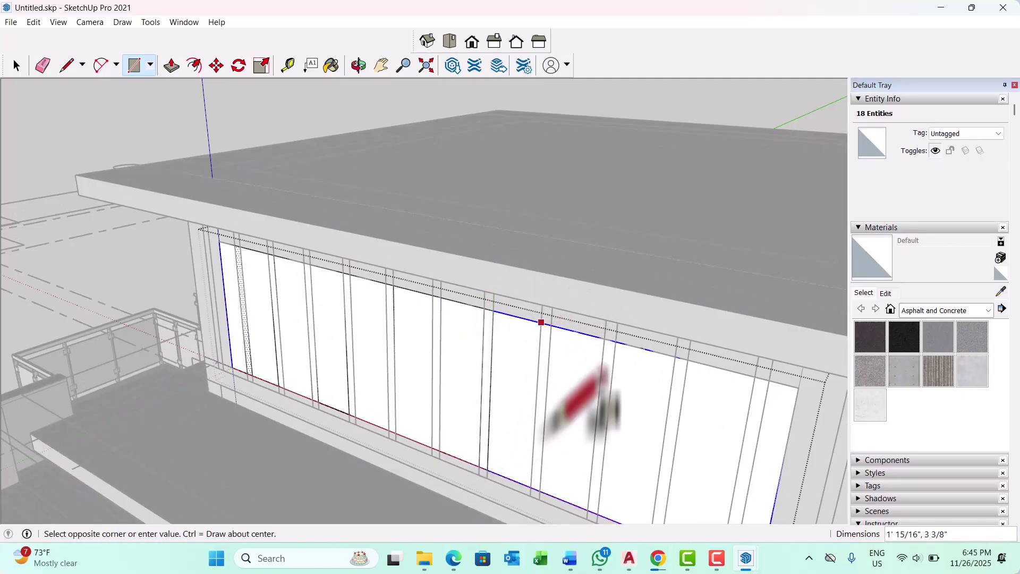
pyautogui.click(539, 490)
pyautogui.scroll(-3, 557, 432)
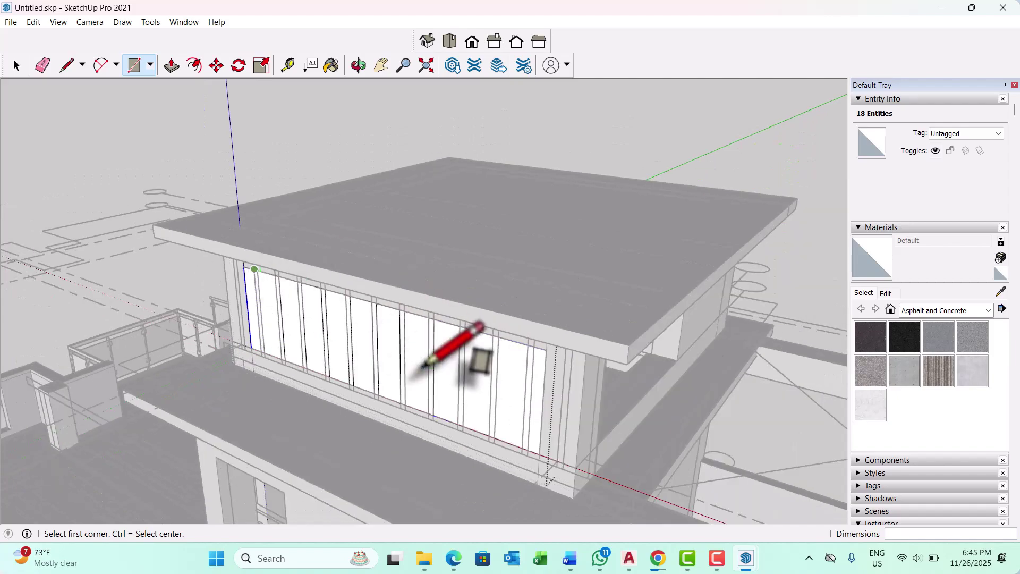
# Draw 2' 11" by 2" rectangles over the remaining louvre lines up to the panel's far end
pyautogui.scroll(3, 455, 342)
pyautogui.scroll(2, 432, 324)
pyautogui.click(430, 296)
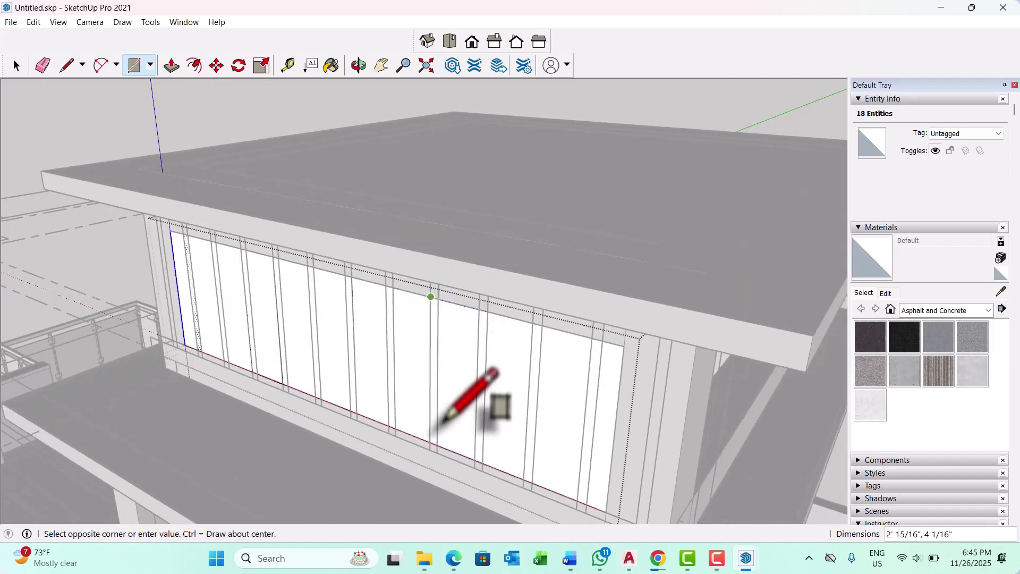
pyautogui.click(436, 444)
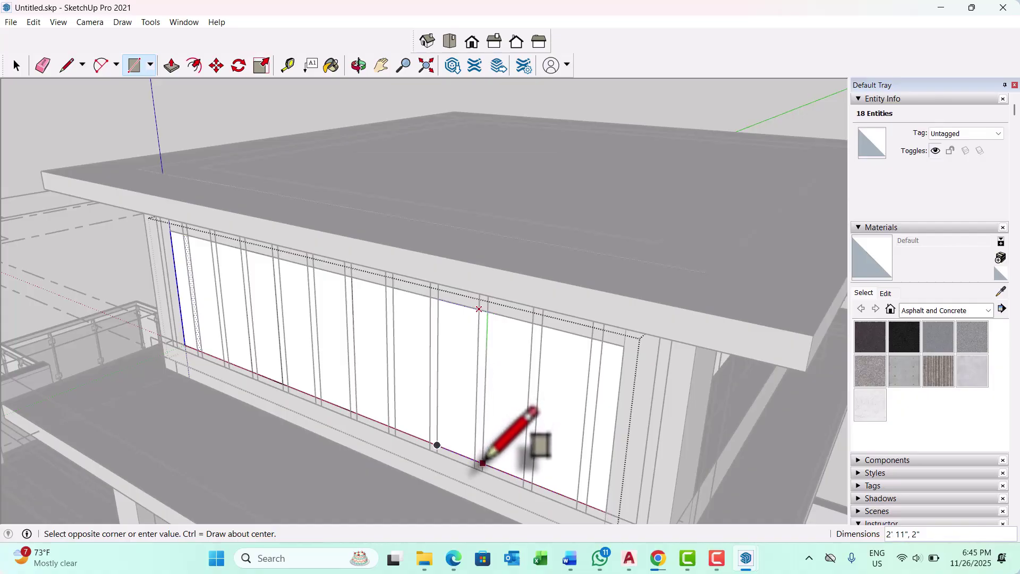
pyautogui.click(482, 462)
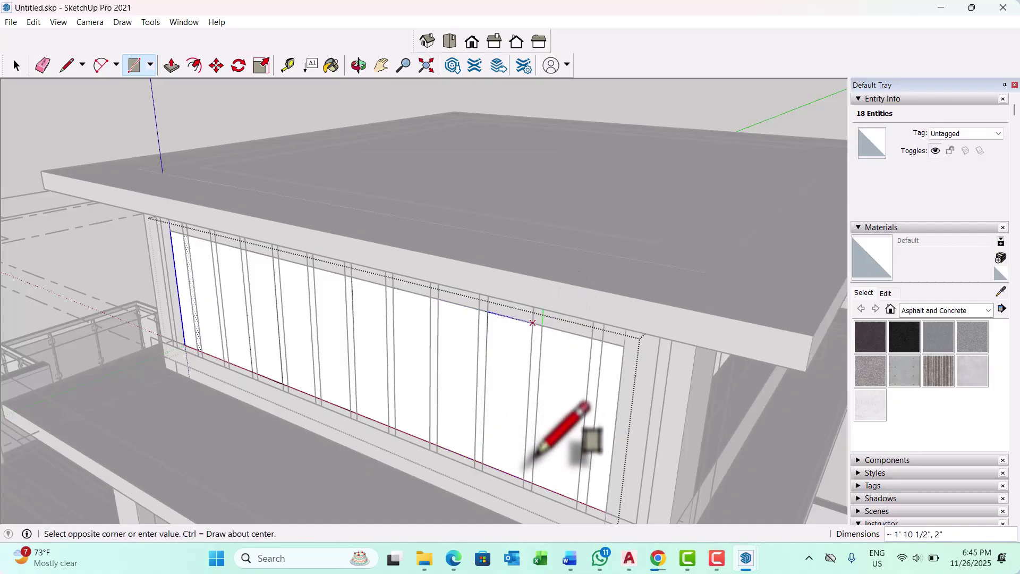
pyautogui.click(531, 482)
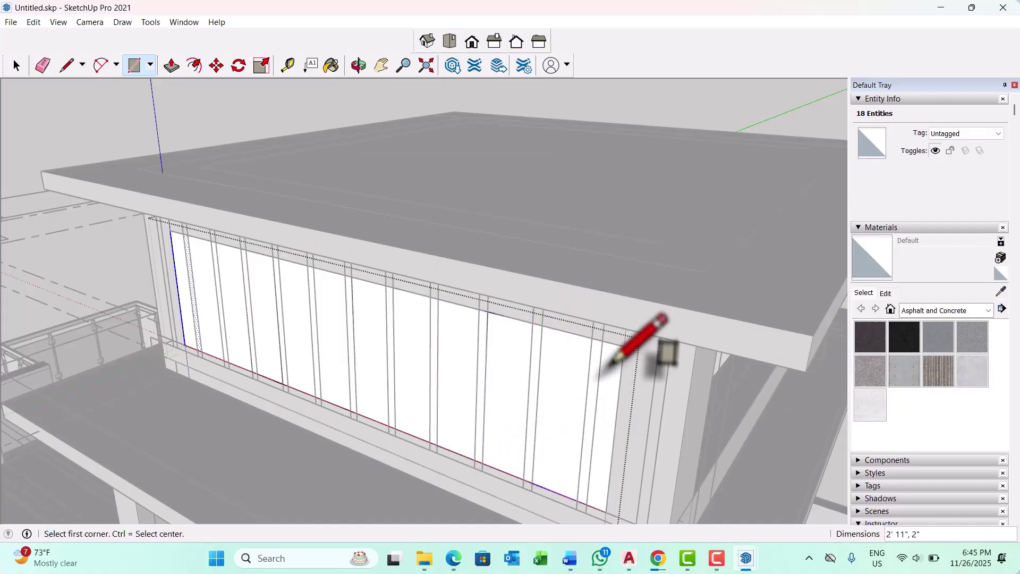
pyautogui.click(591, 338)
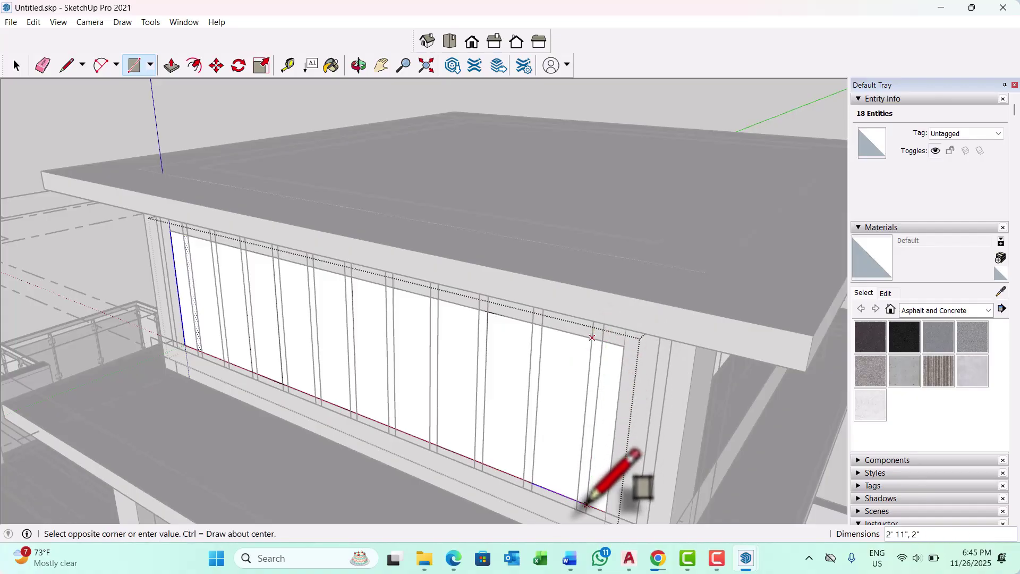
pyautogui.click(587, 504)
# Push/Pull the last louvre strip at the panel's far end 3/16" inward
pyautogui.scroll(-2, 388, 292)
pyautogui.scroll(-2, 513, 406)
pyautogui.press('space')
pyautogui.moveTo(565, 410); pyautogui.dragTo(449, 364, button='middle')
pyautogui.scroll(3, 446, 358)
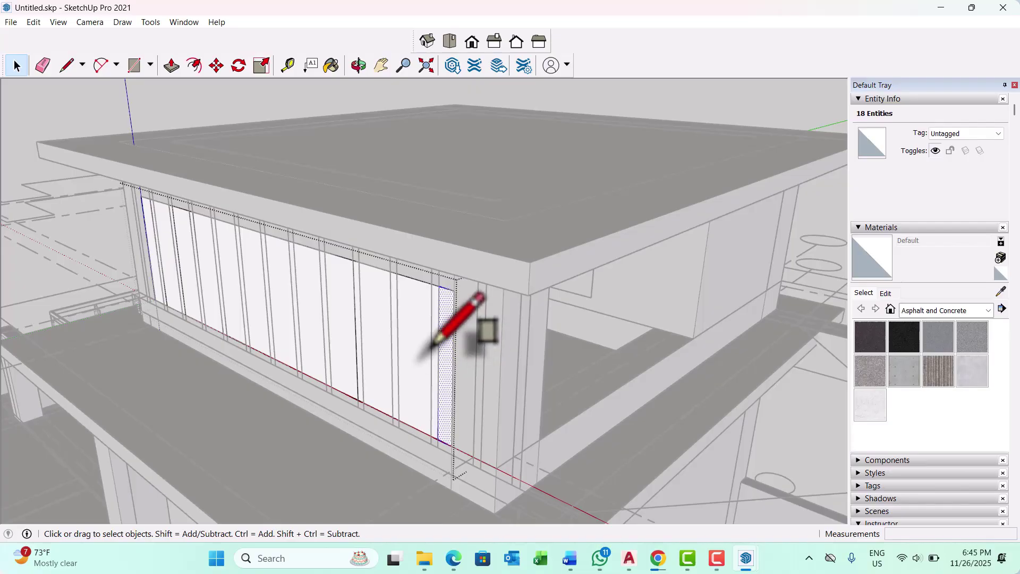
pyautogui.scroll(2, 433, 342)
pyautogui.press('p')
pyautogui.scroll(2, 431, 349)
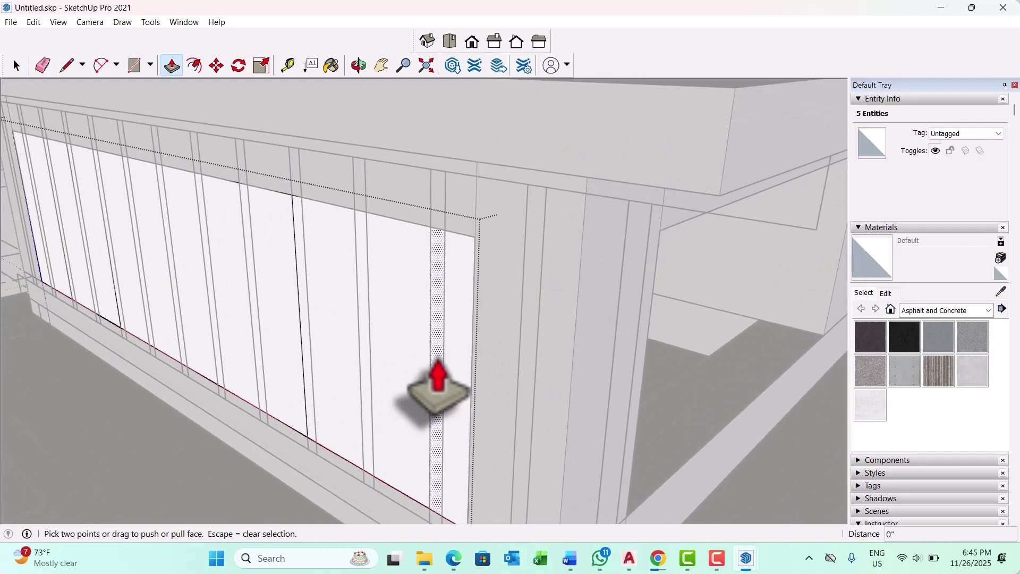
pyautogui.click(439, 358)
pyautogui.click(443, 357)
# Try to Push/Pull the panel's rear face from inside the tank room
pyautogui.moveTo(483, 356); pyautogui.dragTo(304, 341, button='middle')
pyautogui.scroll(-3, 318, 344)
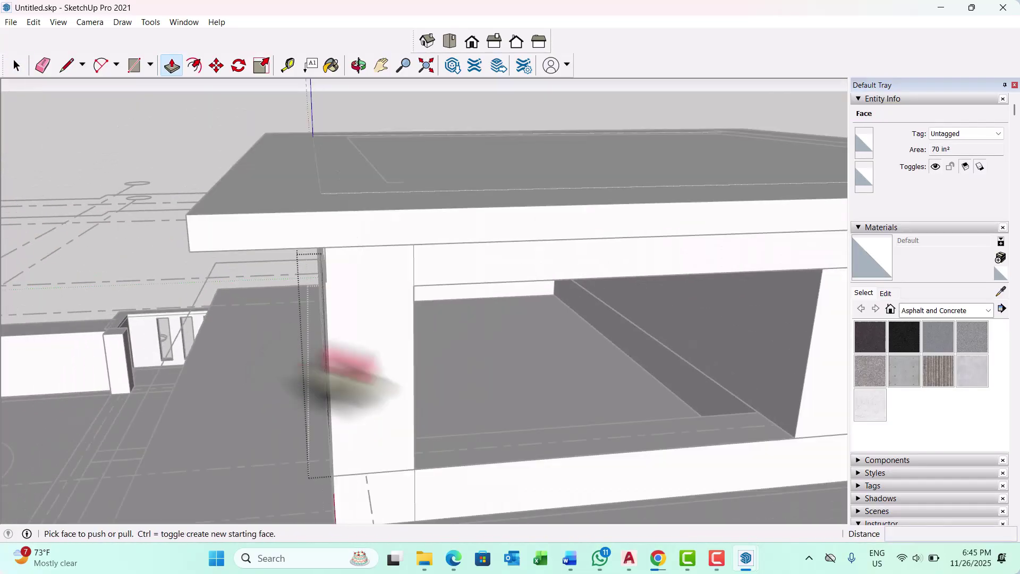
pyautogui.moveTo(403, 356); pyautogui.dragTo(231, 355, button='middle')
pyautogui.scroll(3, 226, 361)
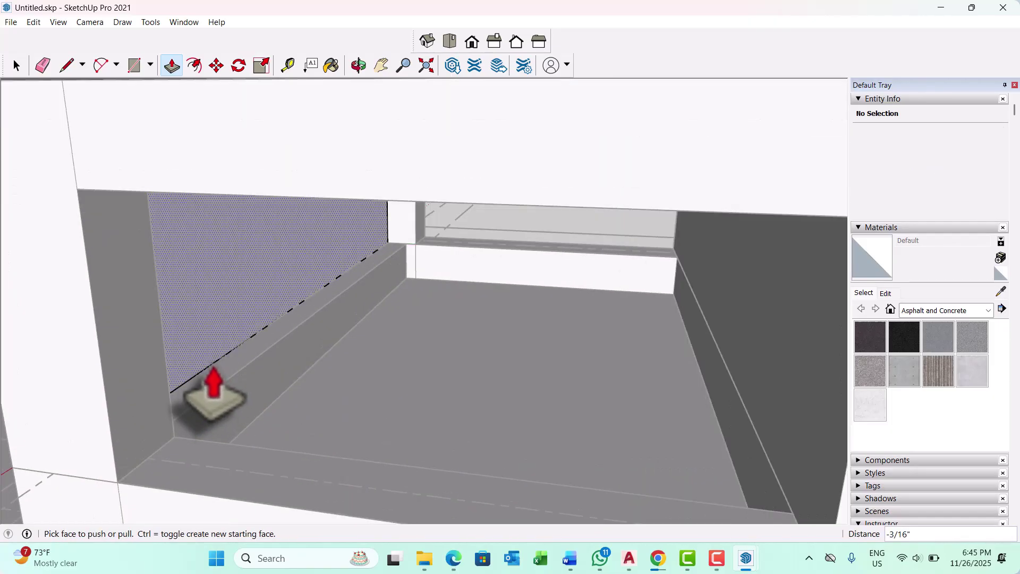
pyautogui.doubleClick(201, 361)
pyautogui.scroll(-4, 327, 365)
pyautogui.moveTo(342, 393); pyautogui.dragTo(551, 417, button='middle')
pyautogui.scroll(3, 492, 375)
pyautogui.scroll(5, 551, 444)
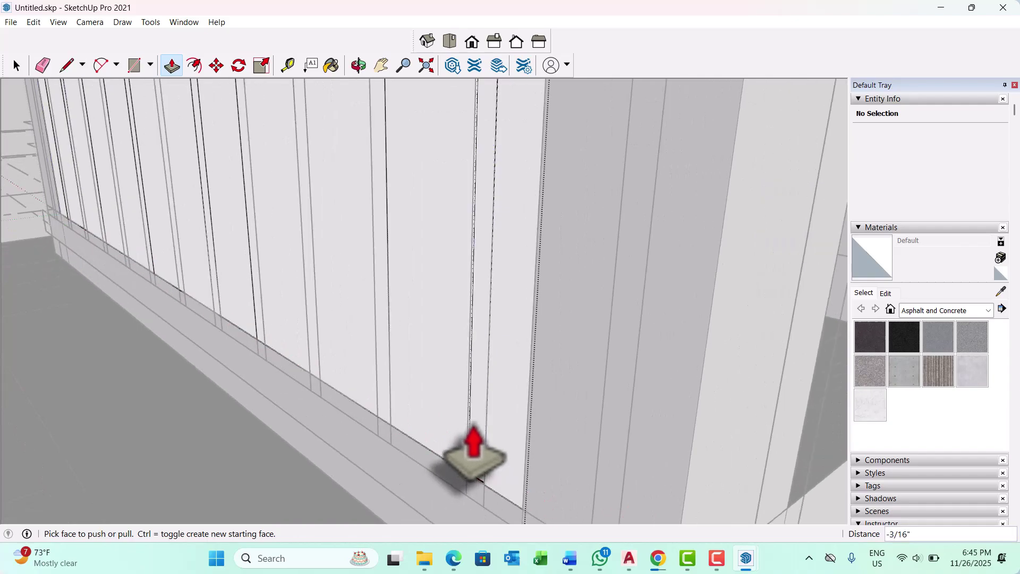
# Push/Pull the slightly recessed end strip a further 5 13/16" to cut a slot through the panel
pyautogui.click(475, 439)
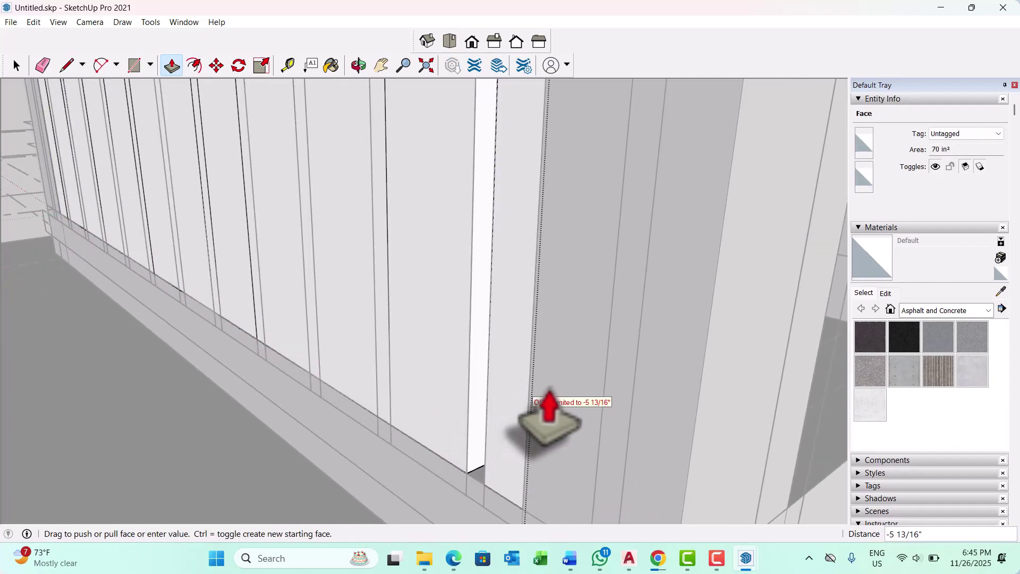
pyautogui.moveTo(546, 393); pyautogui.dragTo(195, 343, button='middle')
pyautogui.scroll(-8, 236, 325)
pyautogui.moveTo(402, 388); pyautogui.dragTo(749, 434, button='middle')
pyautogui.scroll(2, 314, 386)
pyautogui.click(322, 389)
pyautogui.scroll(-3, 354, 409)
pyautogui.moveTo(644, 382); pyautogui.dragTo(712, 406, button='middle')
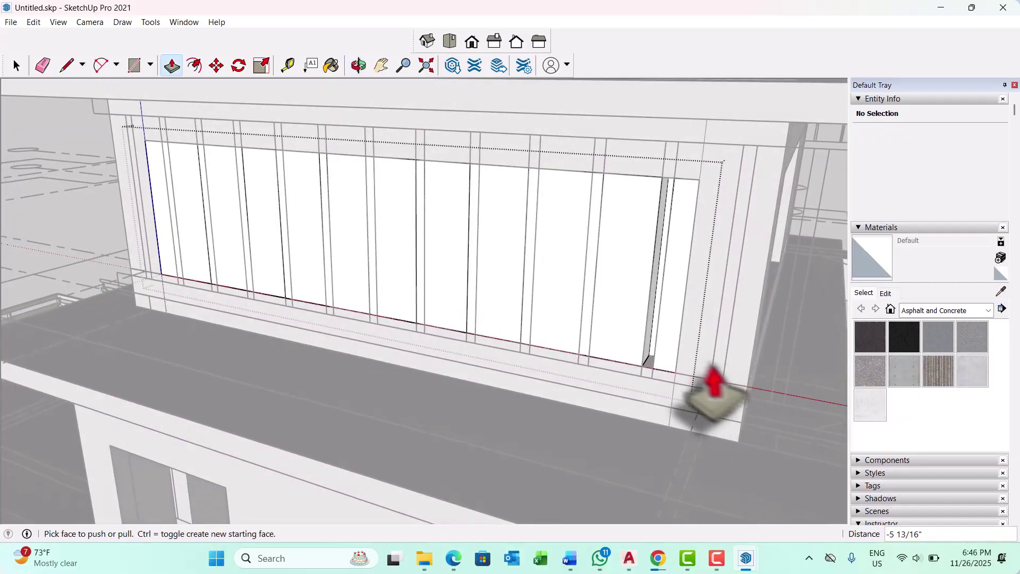
# Push/Pull the strip beside the open end slot 6" inward to cut it through the panel
pyautogui.scroll(5, 644, 396)
pyautogui.press('space')
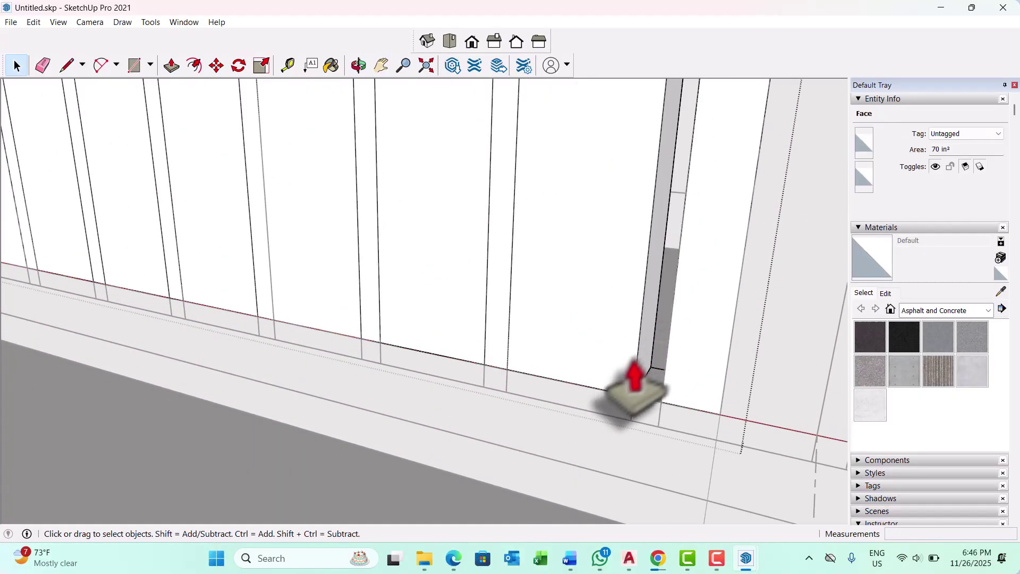
pyautogui.scroll(-1, 616, 367)
pyautogui.scroll(1, 556, 323)
pyautogui.press('p')
pyautogui.scroll(1, 517, 298)
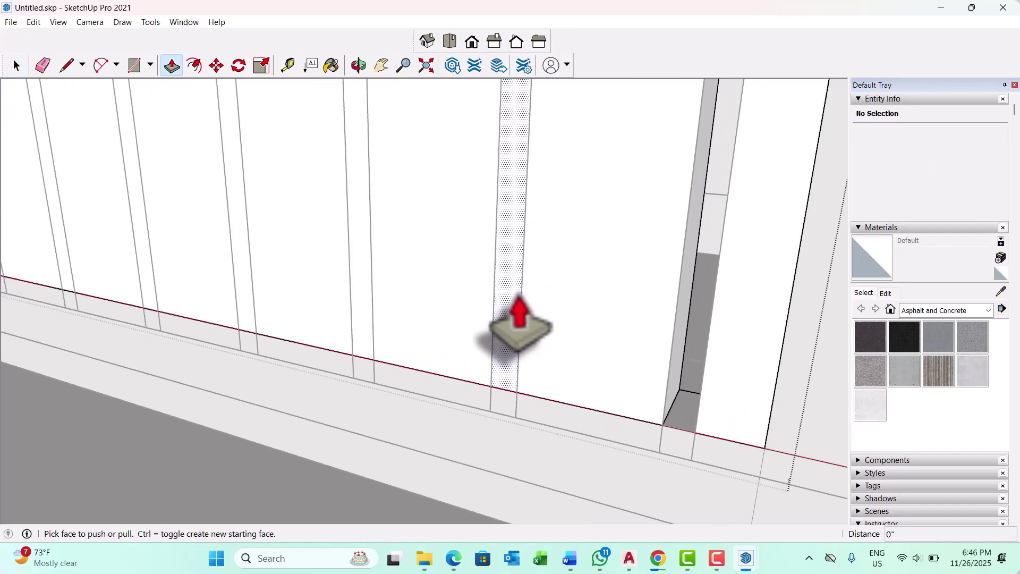
pyautogui.click(513, 297)
pyautogui.click(690, 324)
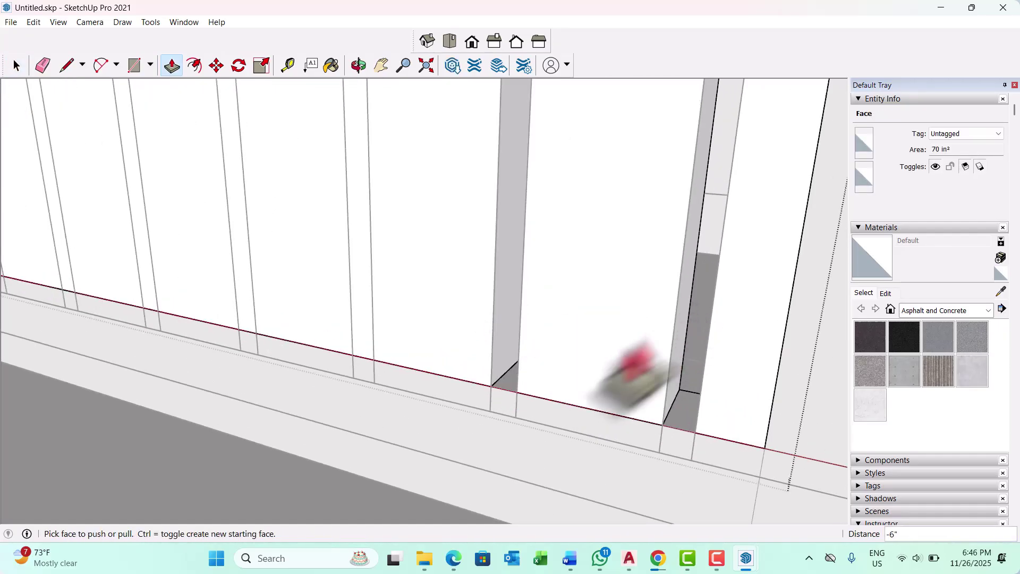
# Cut the four neighbouring louvre strips through the panel with repeated 6" Push/Pulls
pyautogui.moveTo(631, 387); pyautogui.dragTo(387, 345, button='middle')
pyautogui.doubleClick(382, 312)
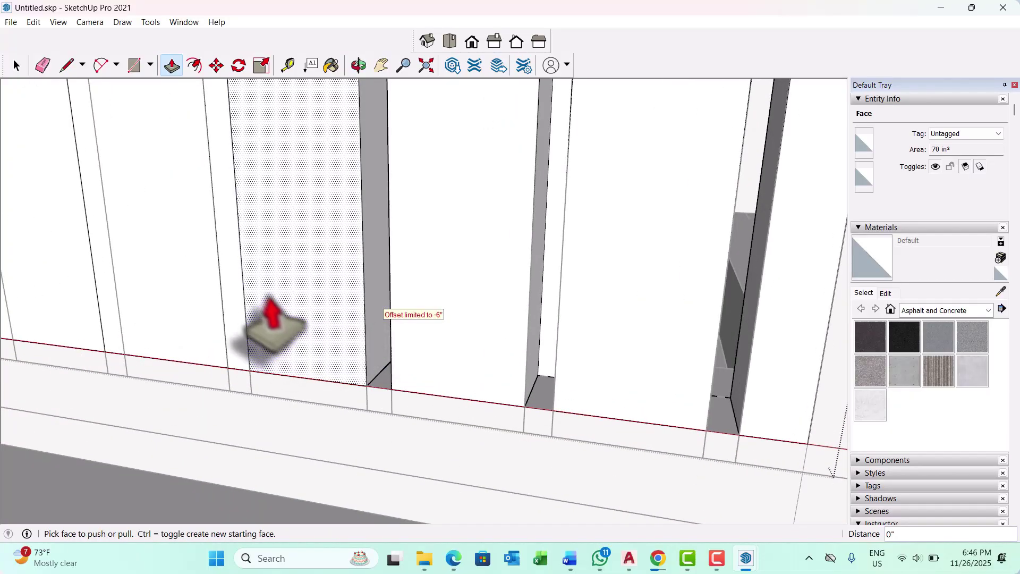
pyautogui.doubleClick(237, 278)
pyautogui.scroll(-1, 590, 448)
pyautogui.moveTo(682, 441); pyautogui.dragTo(391, 319, button='middle')
pyautogui.doubleClick(394, 298)
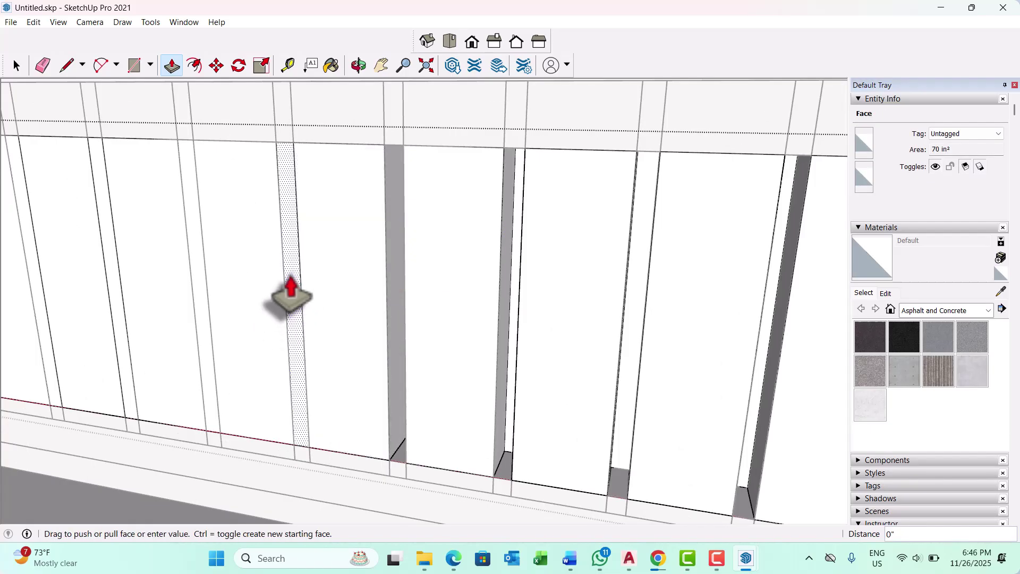
pyautogui.doubleClick(289, 295)
# Push/Pull two more louvre strips 6" inward to continue the row of open slots
pyautogui.moveTo(547, 455); pyautogui.dragTo(276, 324, button='middle')
pyautogui.doubleClick(281, 317)
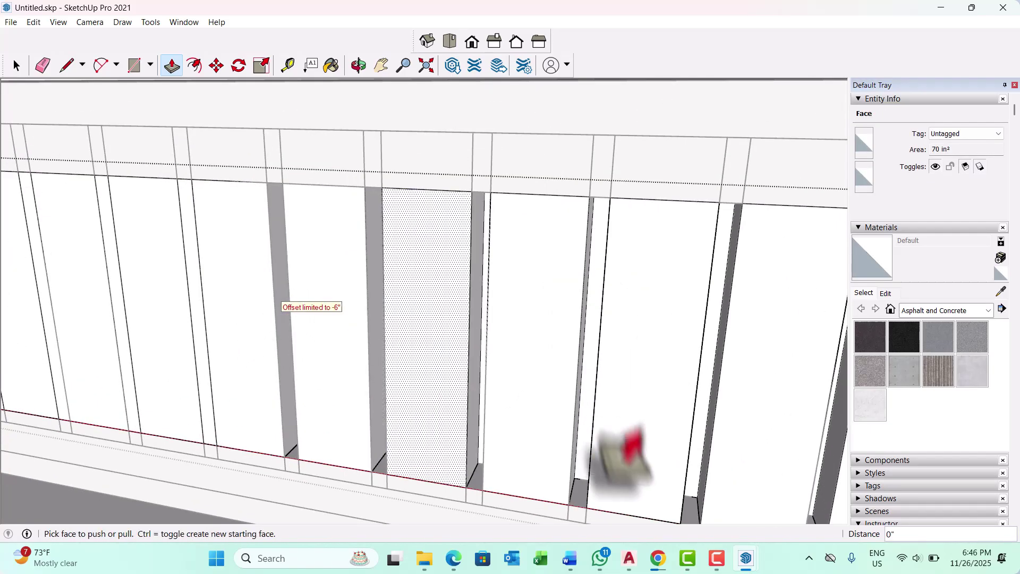
pyautogui.scroll(-1, 621, 446)
pyautogui.scroll(1, 310, 341)
pyautogui.doubleClick(253, 325)
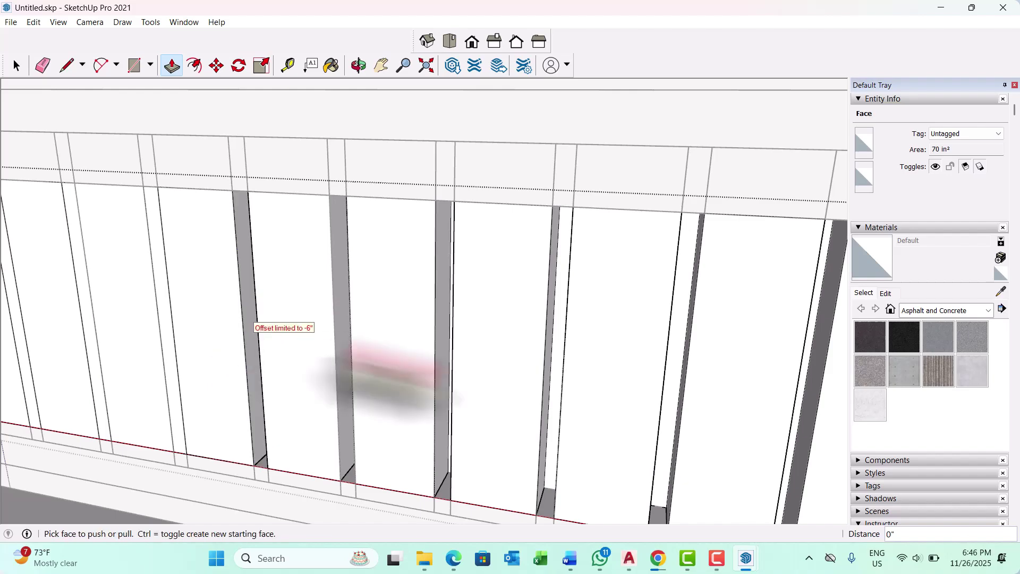
# Push/Pull the three uncut strips nearest the first column 6" through the panel
pyautogui.scroll(-2, 520, 422)
pyautogui.scroll(1, 306, 358)
pyautogui.scroll(2, 318, 371)
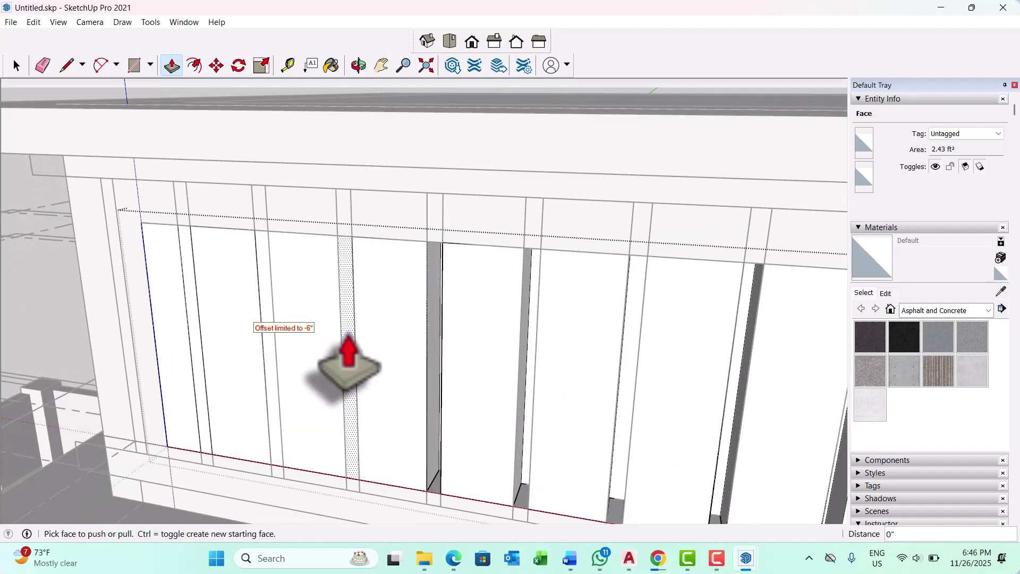
pyautogui.scroll(1, 276, 334)
pyautogui.doubleClick(269, 329)
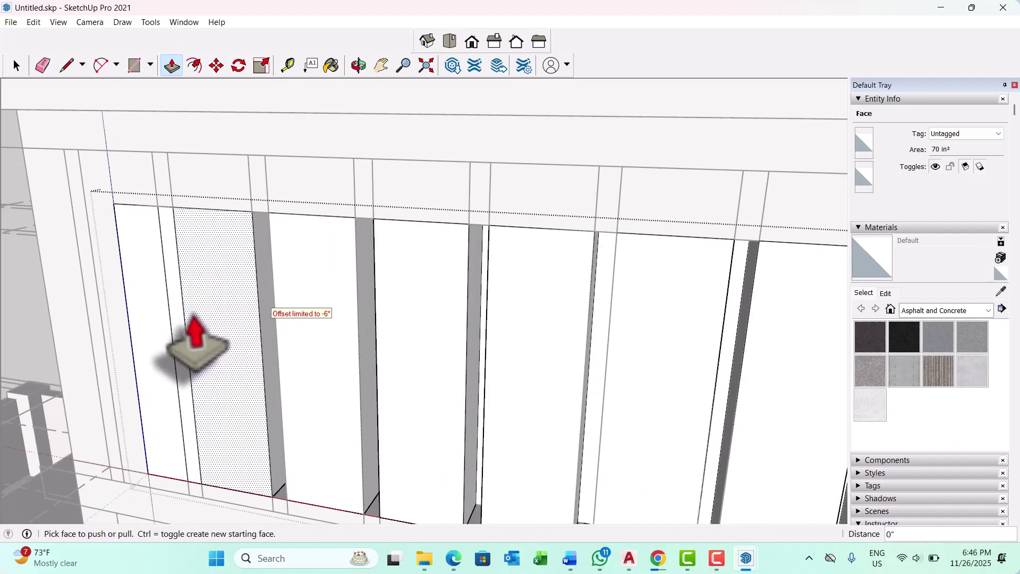
pyautogui.doubleClick(178, 329)
# Examine the row of louvre slots along the whole front panel for strips left uncut
pyautogui.scroll(-1, 425, 398)
pyautogui.moveTo(422, 391); pyautogui.dragTo(425, 407, button='middle')
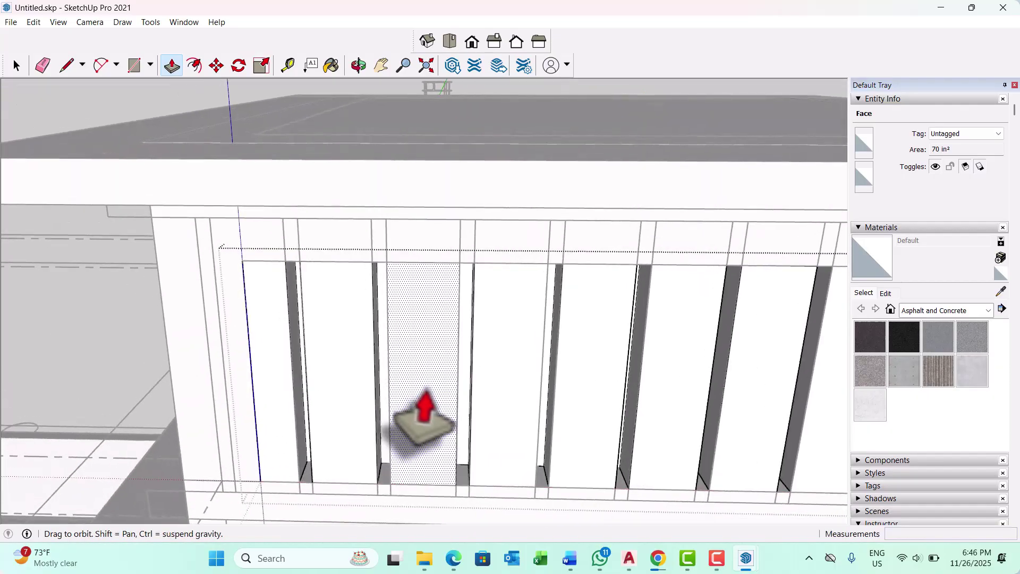
pyautogui.scroll(1, 329, 401)
pyautogui.scroll(1, 294, 409)
pyautogui.press('space')
pyautogui.moveTo(301, 410); pyautogui.dragTo(348, 415, button='middle')
pyautogui.scroll(1, 319, 407)
pyautogui.press('p')
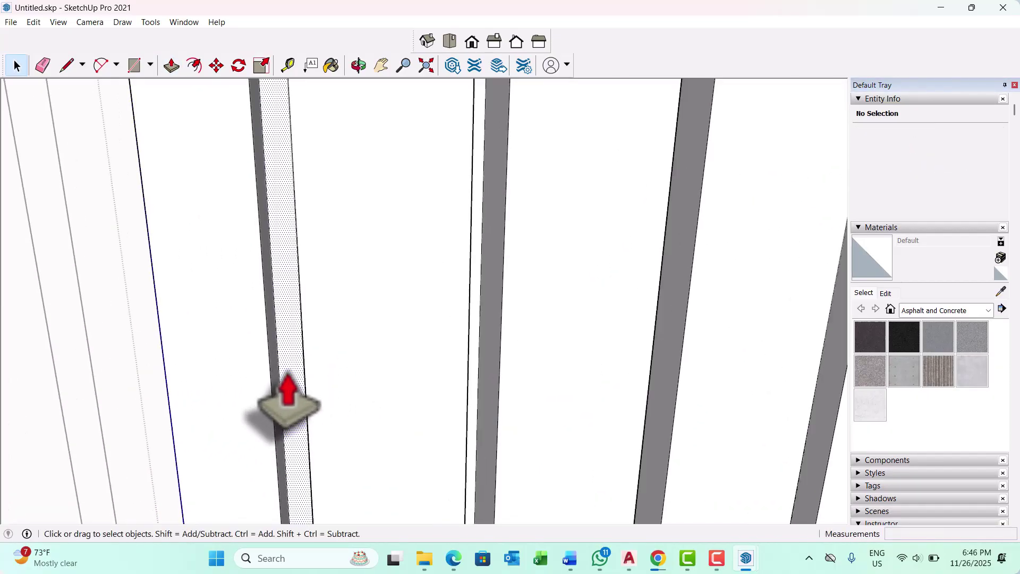
pyautogui.moveTo(286, 393); pyautogui.dragTo(533, 343, button='middle')
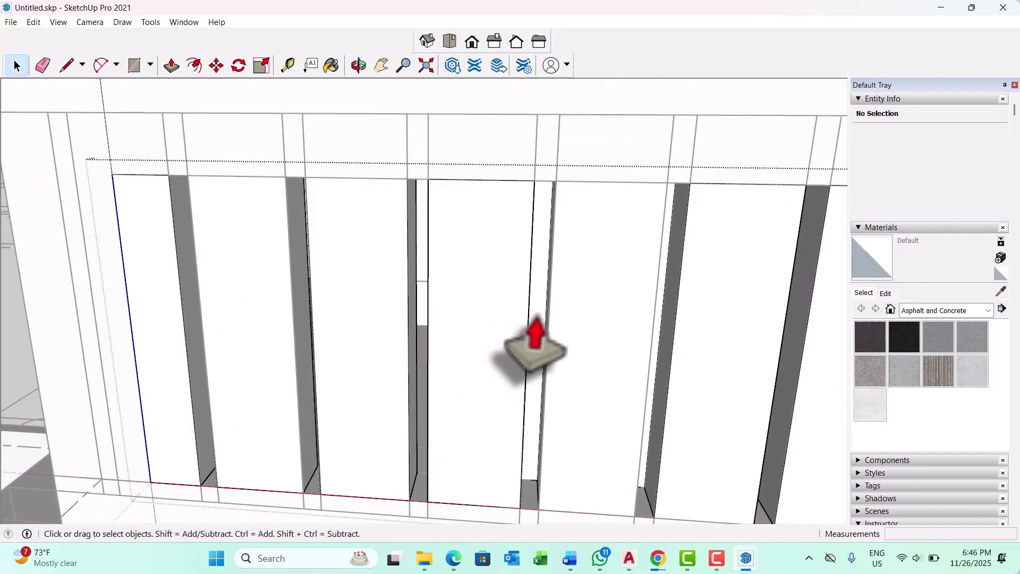
pyautogui.moveTo(683, 409); pyautogui.dragTo(571, 385, button='middle')
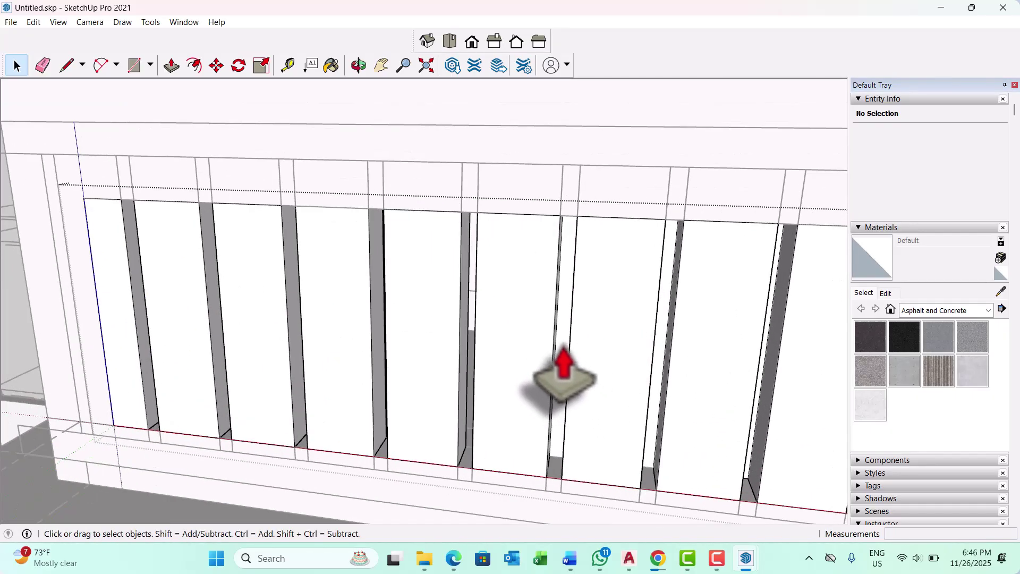
pyautogui.moveTo(663, 372); pyautogui.dragTo(678, 404, button='middle')
pyautogui.moveTo(186, 385); pyautogui.dragTo(527, 401, button='middle')
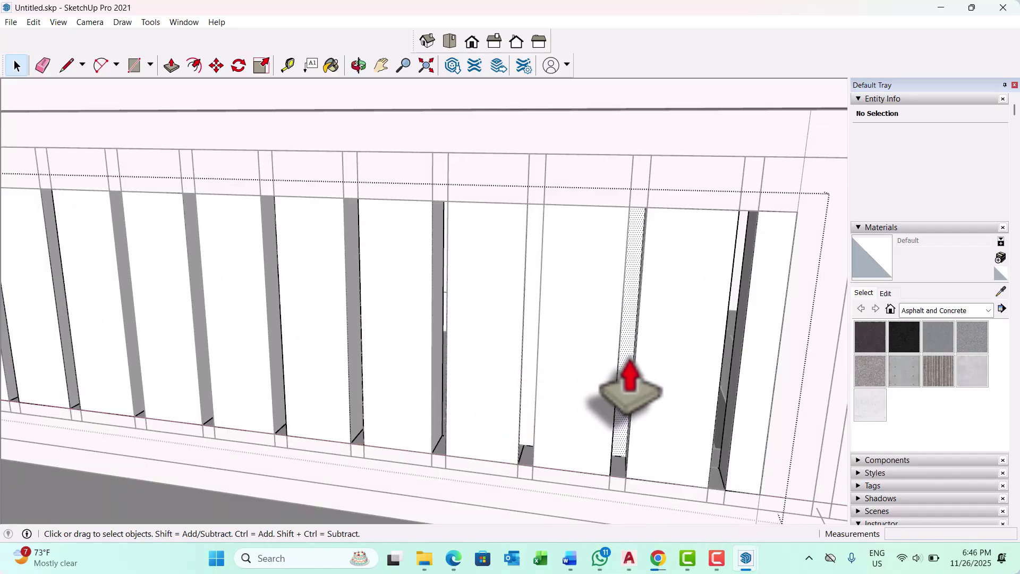
# Push/Pull the last uncut louvre strips at the far end of the front panel 6" through
pyautogui.moveTo(584, 430); pyautogui.dragTo(553, 367, button='middle')
pyautogui.scroll(3, 555, 359)
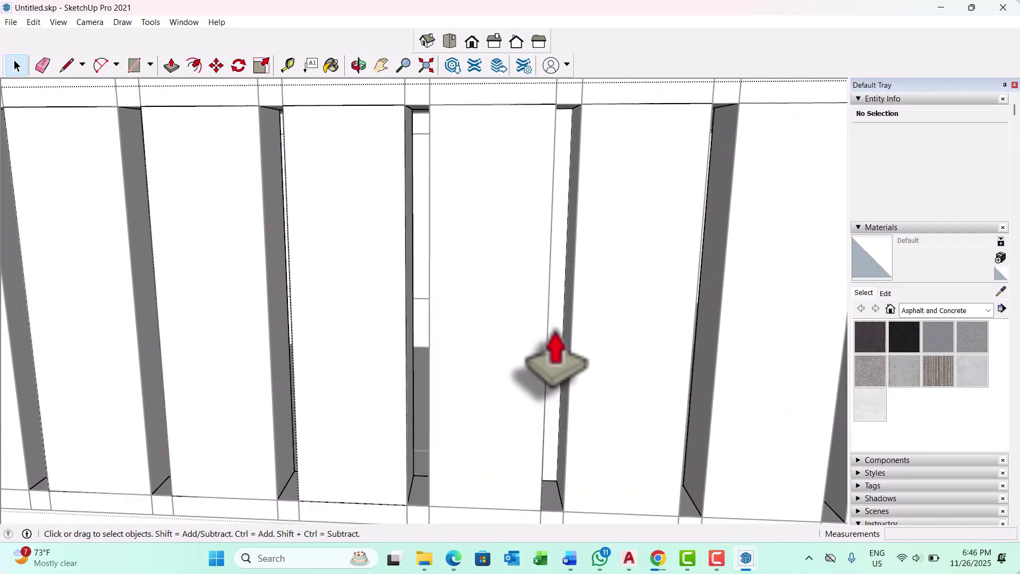
pyautogui.doubleClick(556, 365)
pyautogui.scroll(-2, 425, 414)
pyautogui.scroll(-1, 467, 411)
pyautogui.moveTo(468, 412); pyautogui.dragTo(406, 394, button='middle')
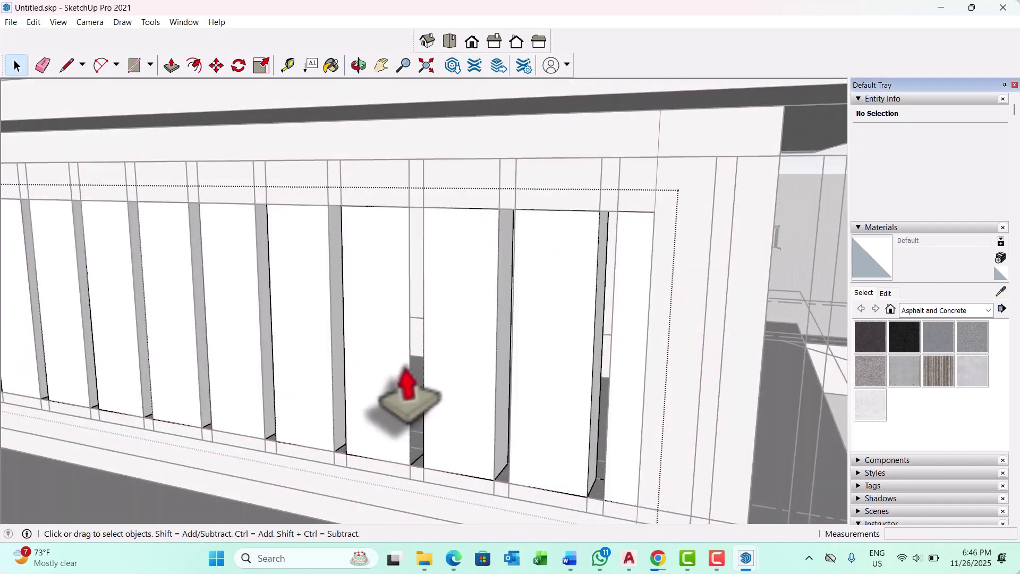
# Select the front louvre panel's face together with its connected geometry and turn it into a group
pyautogui.scroll(-3, 410, 392)
pyautogui.moveTo(531, 393); pyautogui.dragTo(398, 391, button='middle')
pyautogui.press('space')
pyautogui.scroll(1, 393, 381)
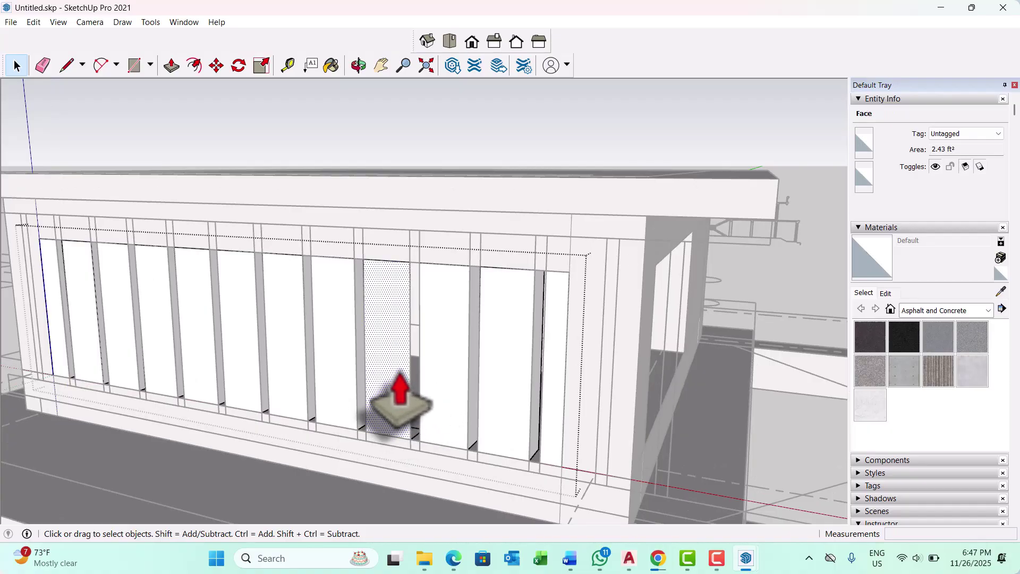
pyautogui.doubleClick(400, 398)
pyautogui.rightClick(398, 393)
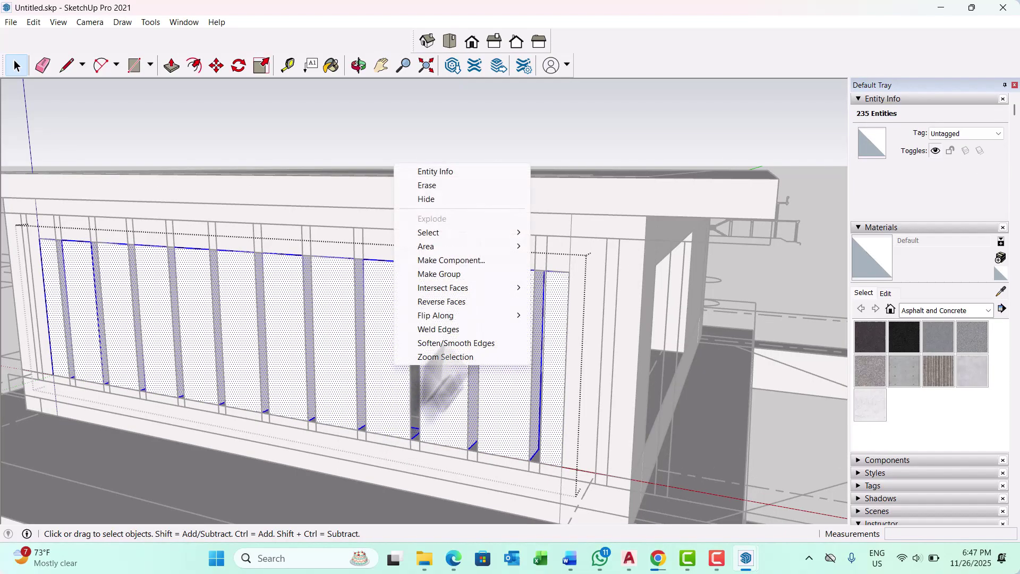
pyautogui.click(458, 274)
pyautogui.scroll(-2, 452, 325)
pyautogui.moveTo(484, 373); pyautogui.dragTo(677, 416, button='middle')
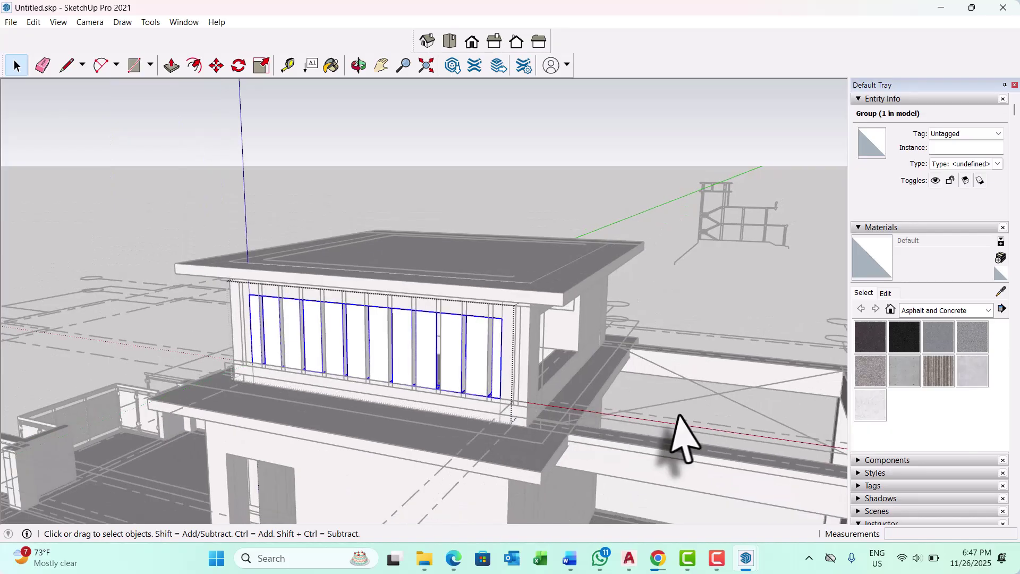
pyautogui.click(667, 409)
# Close the open group and remove the elevation linework overlaying the tank room's front from view
pyautogui.scroll(-3, 579, 354)
pyautogui.moveTo(561, 354)
pyautogui.mouseDown(button='middle')
pyautogui.moveTo(658, 320)
pyautogui.moveTo(563, 344)
pyautogui.mouseUp(button='middle')
pyautogui.scroll(-5, 312, 323)
pyautogui.scroll(6, 485, 364)
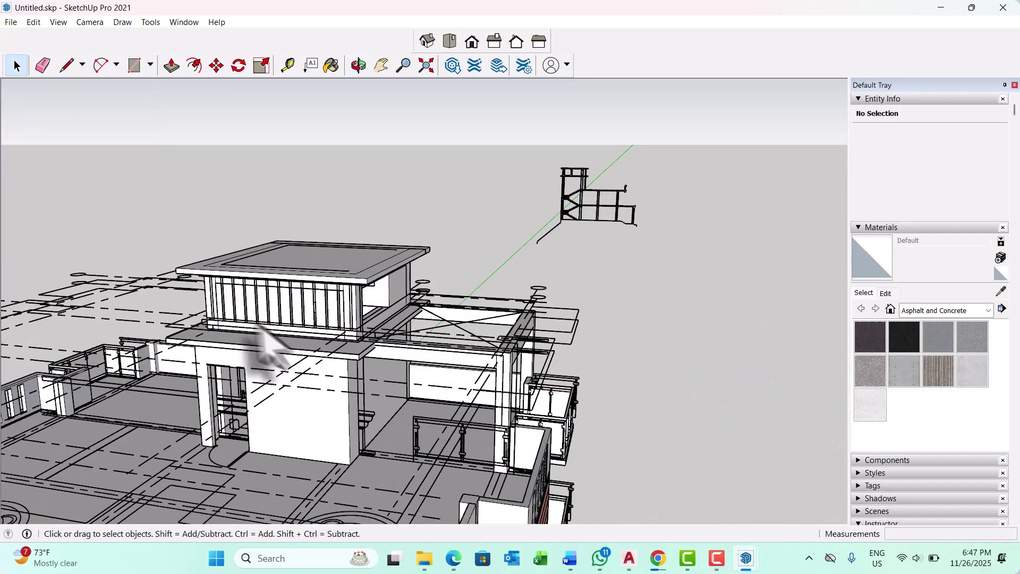
pyautogui.scroll(3, 202, 298)
pyautogui.scroll(-3, 255, 292)
pyautogui.scroll(6, 249, 298)
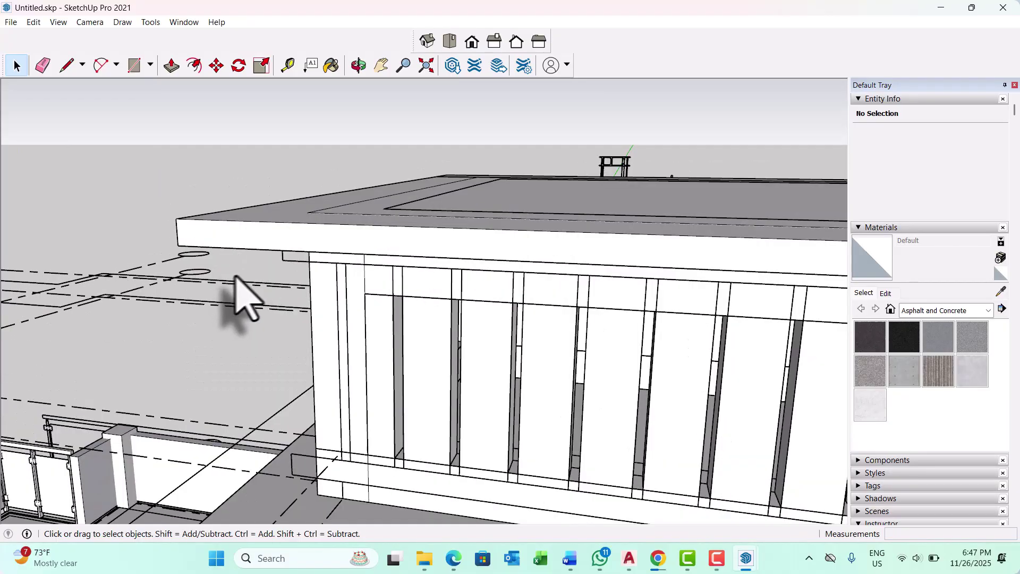
pyautogui.scroll(-3, 255, 290)
pyautogui.scroll(2, 298, 297)
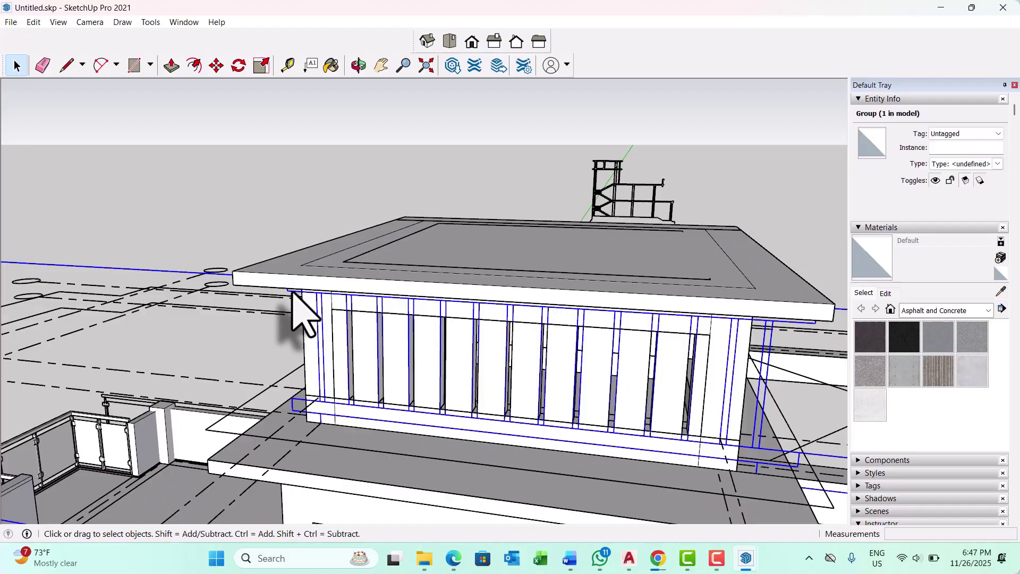
pyautogui.scroll(-1, 423, 346)
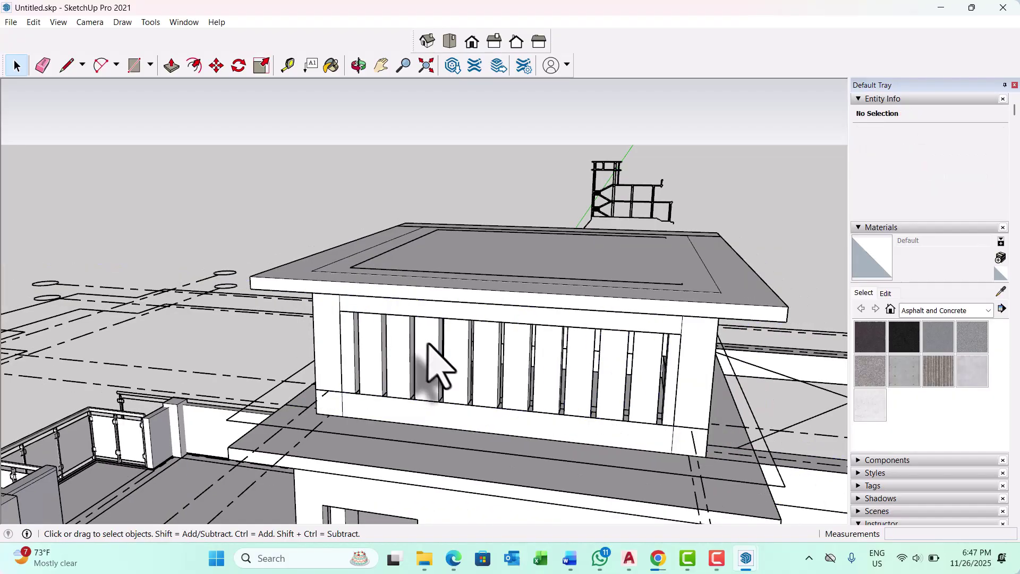
# Draw a 6' 5" by 2' 11" rectangle from corner to corner across the tank room's open side bay
pyautogui.scroll(-2, 404, 351)
pyautogui.moveTo(352, 361); pyautogui.dragTo(658, 345, button='middle')
pyautogui.scroll(2, 645, 334)
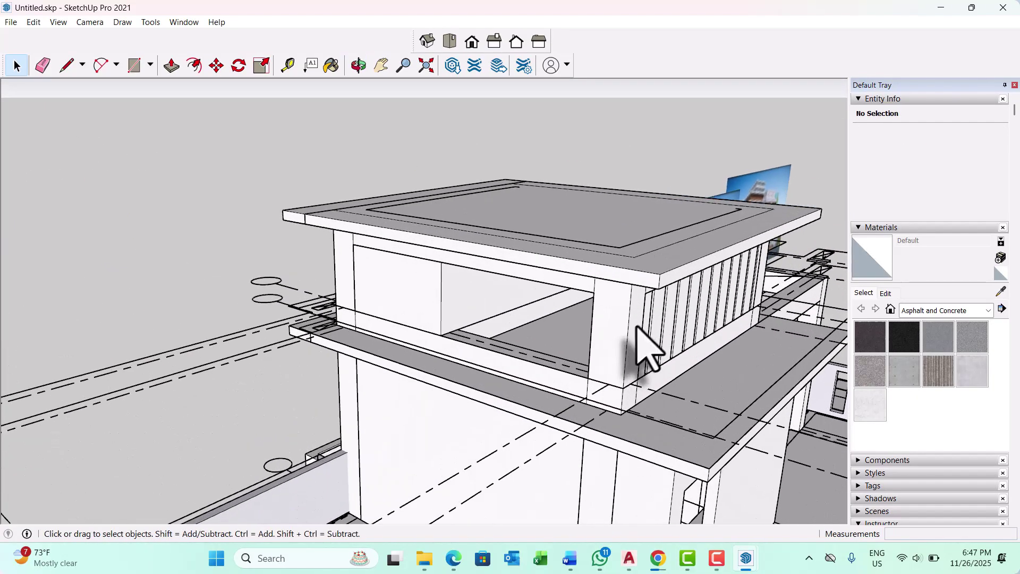
pyautogui.scroll(3, 488, 319)
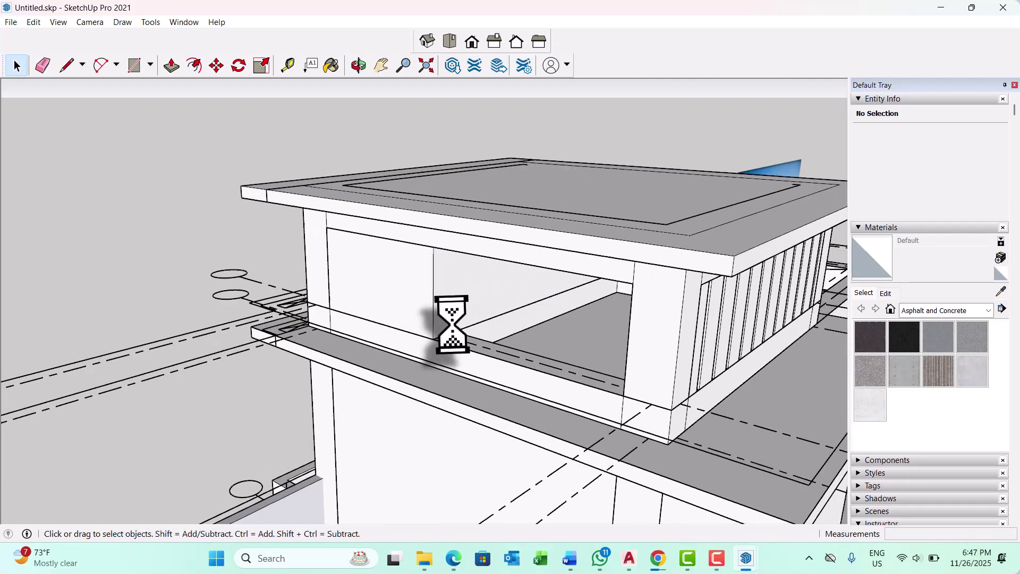
pyautogui.scroll(1, 439, 282)
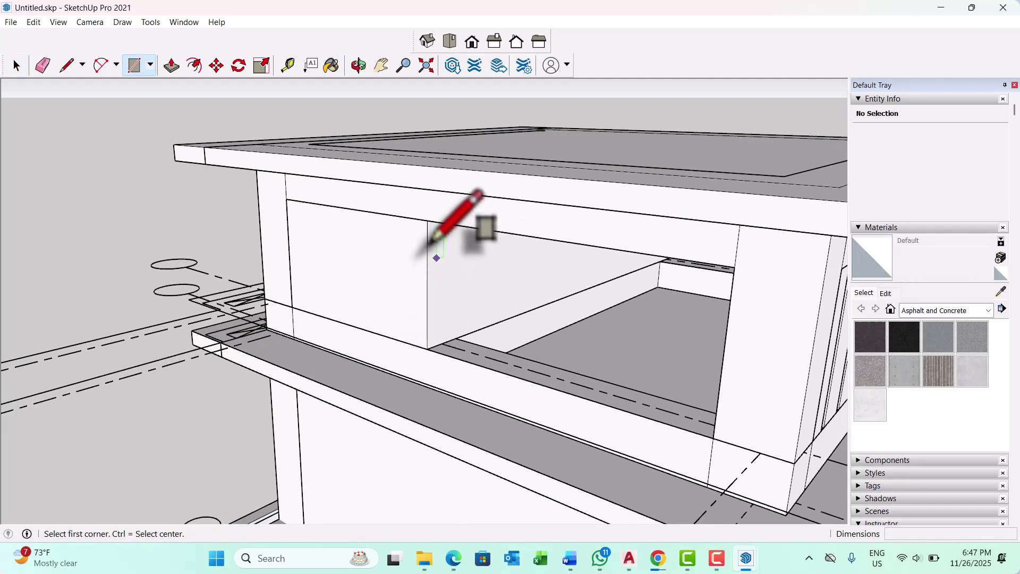
pyautogui.click(428, 220)
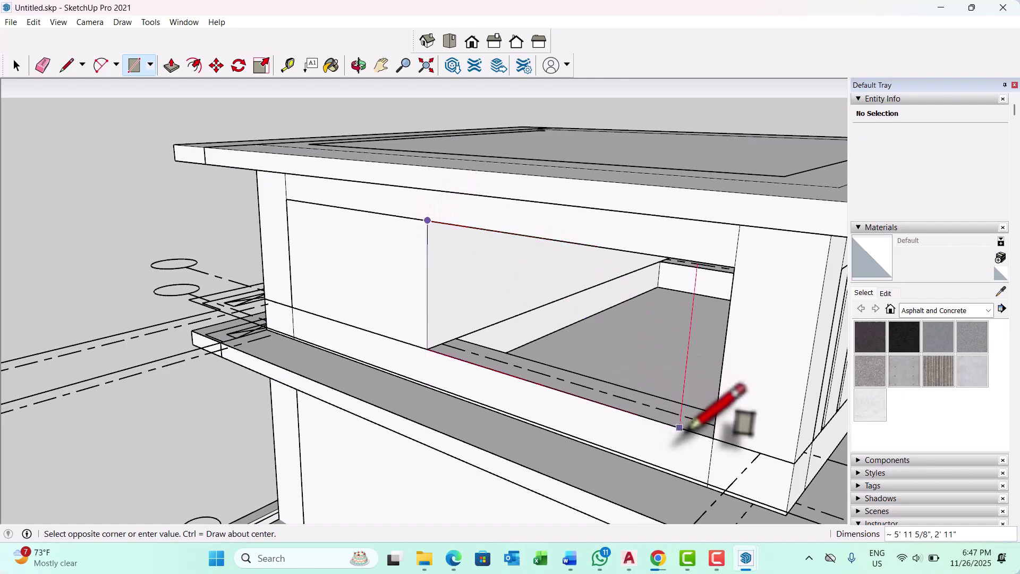
pyautogui.click(713, 437)
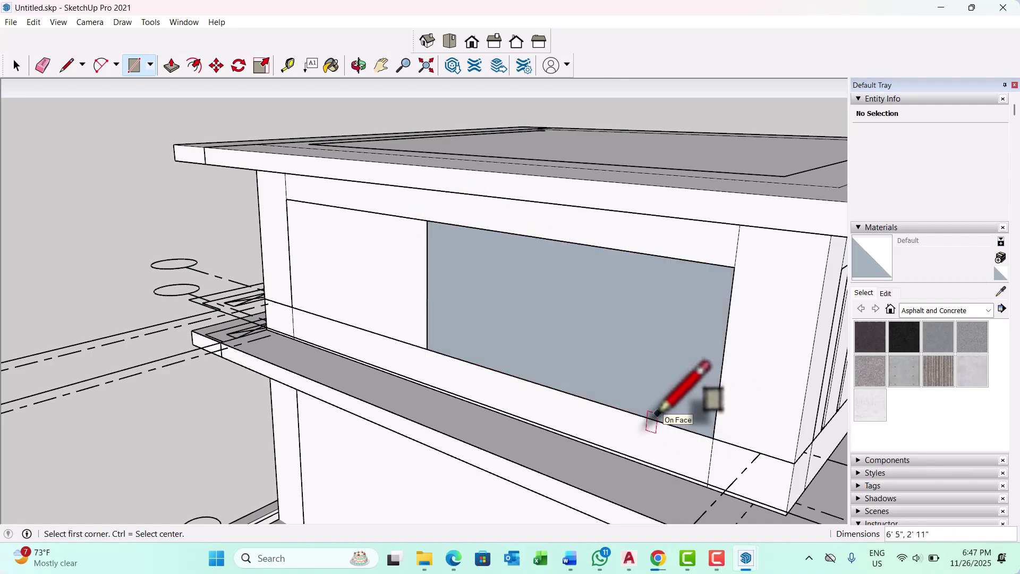
# Push/Pull the new rectangle 5" to make a solid side panel
pyautogui.press('p')
pyautogui.scroll(1, 657, 413)
pyautogui.click(630, 395)
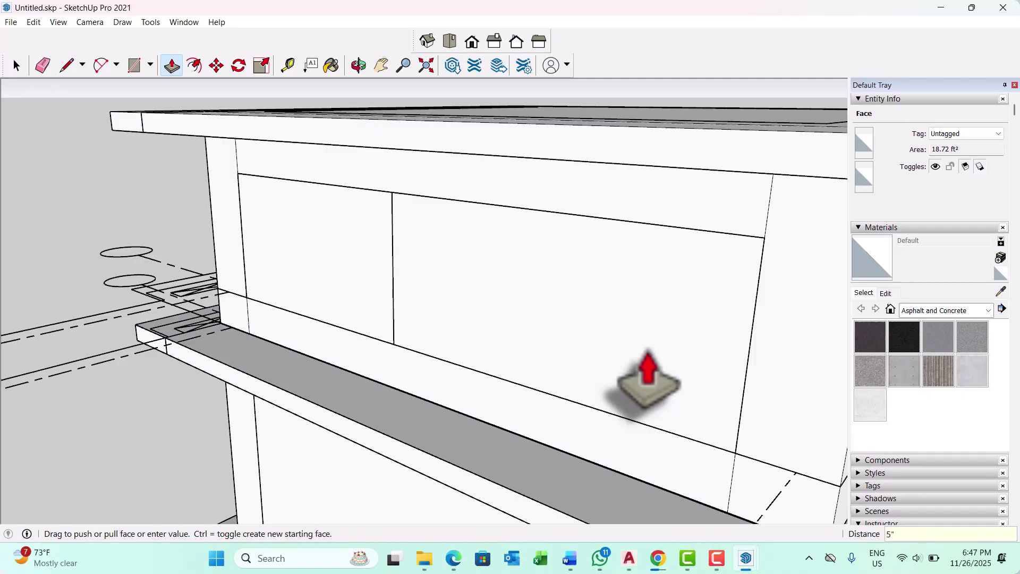
pyautogui.press('Escape')
pyautogui.scroll(-4, 449, 364)
pyautogui.press('space')
pyautogui.scroll(1, 542, 318)
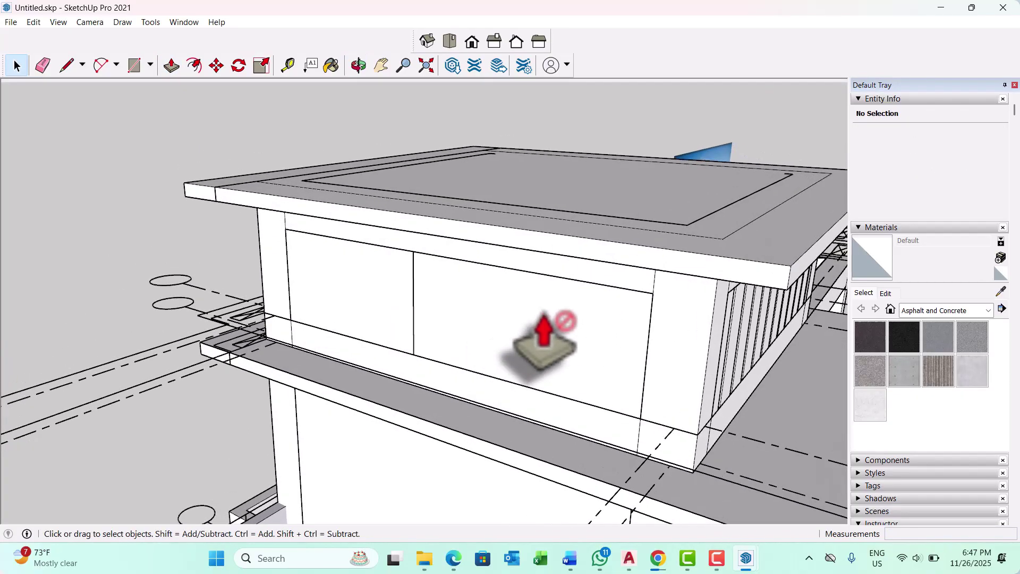
# Measure the width of a louvre slot on the front panel with the Tape Measure
pyautogui.moveTo(542, 335); pyautogui.dragTo(436, 330, button='middle')
pyautogui.scroll(3, 575, 340)
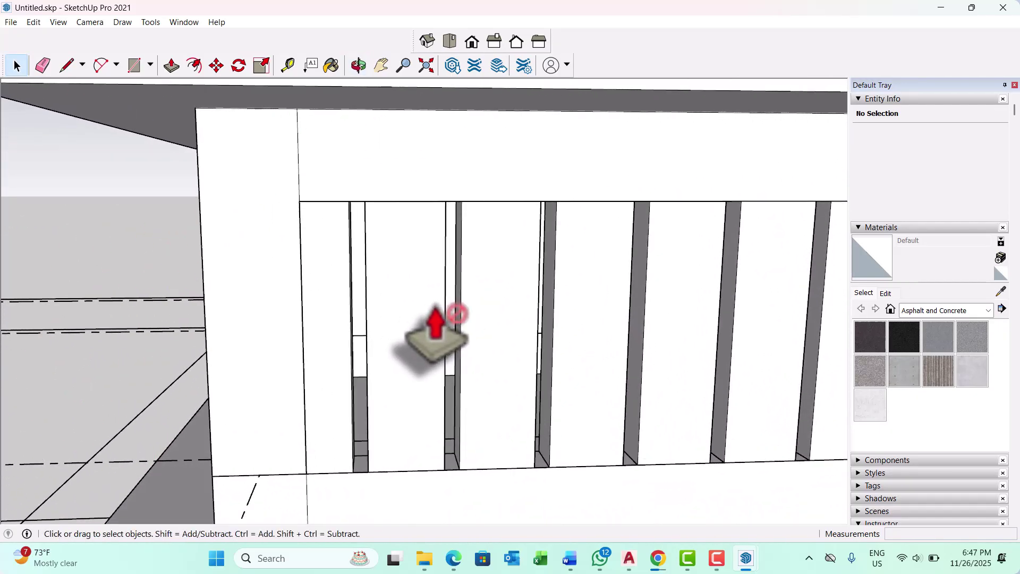
pyautogui.press('t')
pyautogui.scroll(4, 452, 307)
pyautogui.click(437, 307)
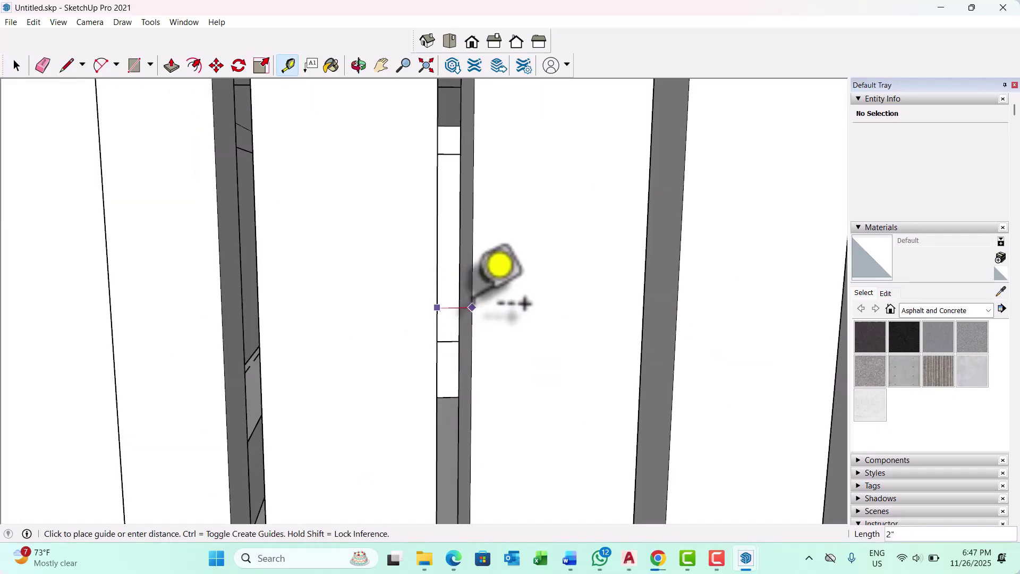
pyautogui.press('space')
# Place two parallel vertical guides on the side panel beside its inner edge to mark the first louvre strip
pyautogui.scroll(-5, 537, 276)
pyautogui.moveTo(577, 292); pyautogui.dragTo(338, 291, button='middle')
pyautogui.scroll(4, 372, 327)
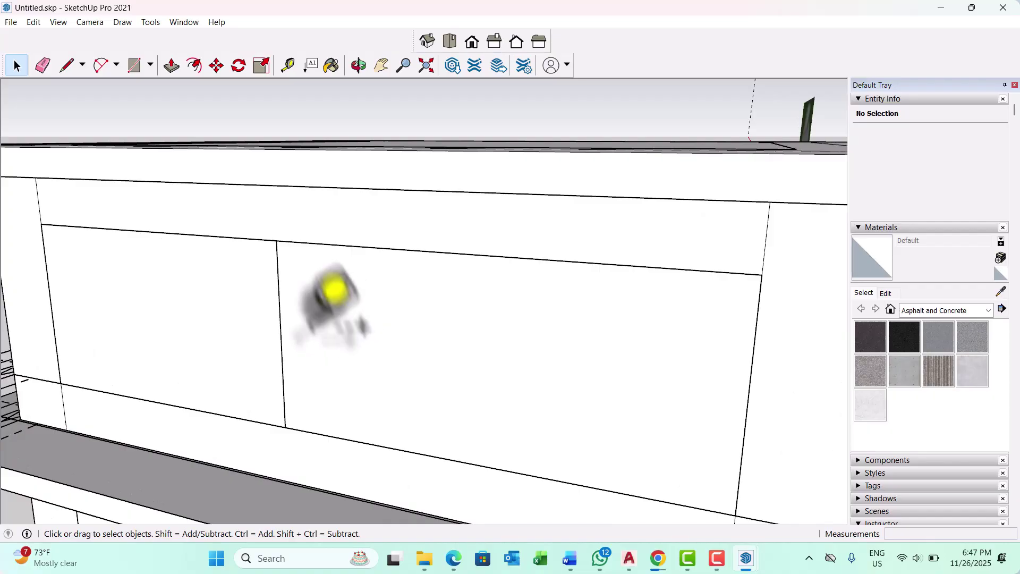
pyautogui.press('t')
pyautogui.scroll(2, 297, 326)
pyautogui.click(270, 324)
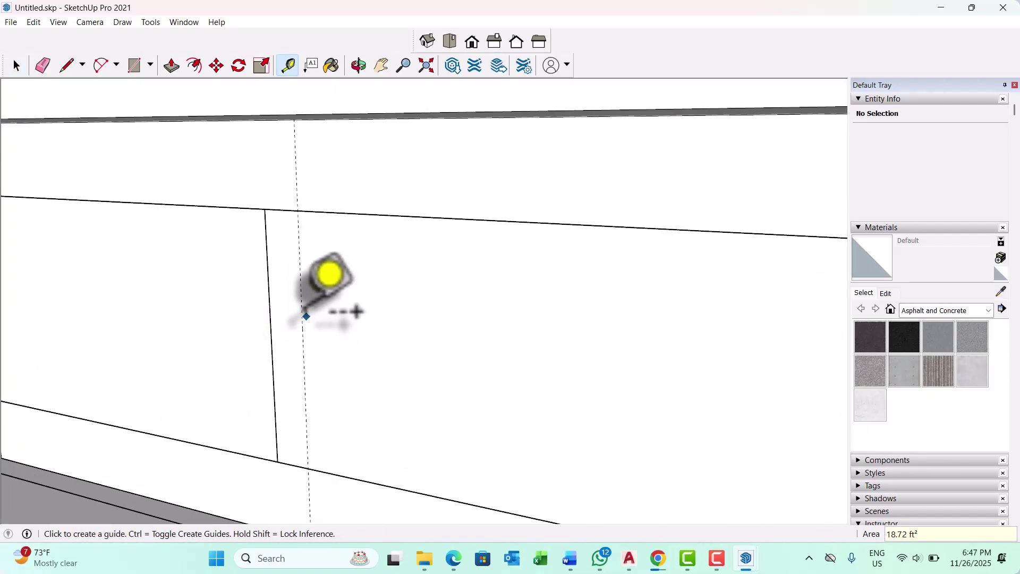
pyautogui.click(303, 317)
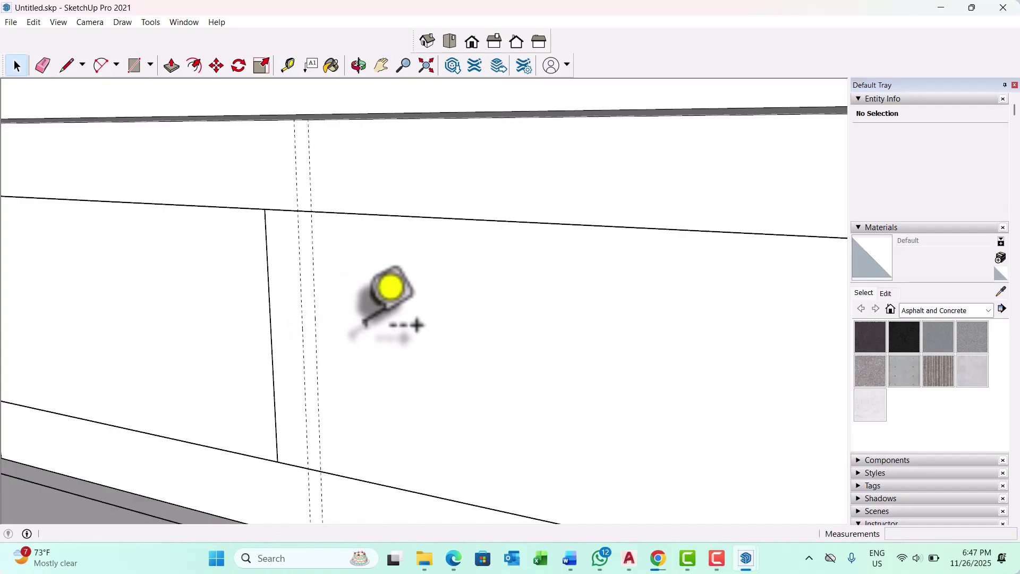
# Draw a full-height rectangle between the two guides on the side panel as the first louvre strip
pyautogui.press('r')
pyautogui.scroll(1, 308, 252)
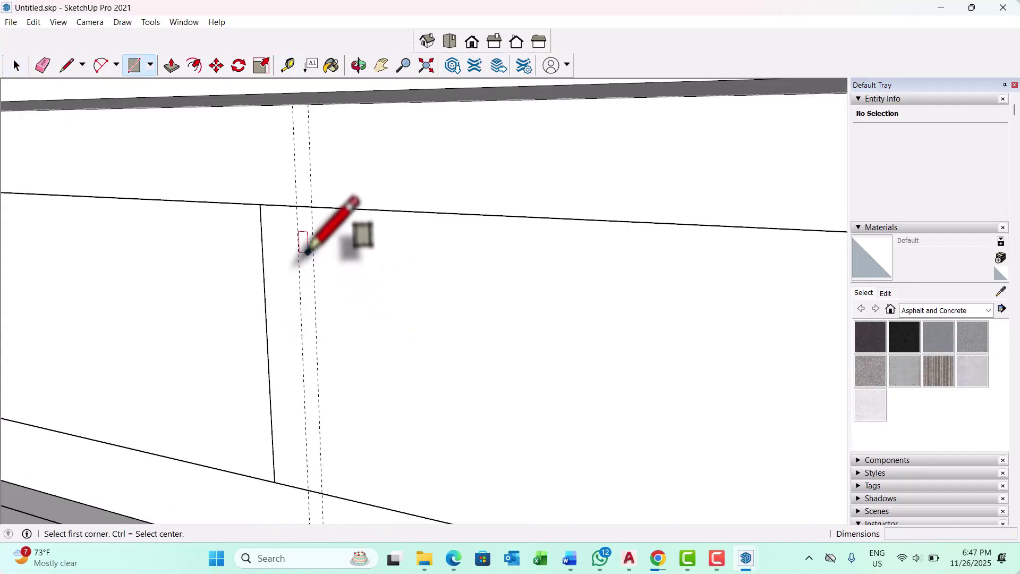
pyautogui.click(296, 206)
pyautogui.scroll(-1, 302, 305)
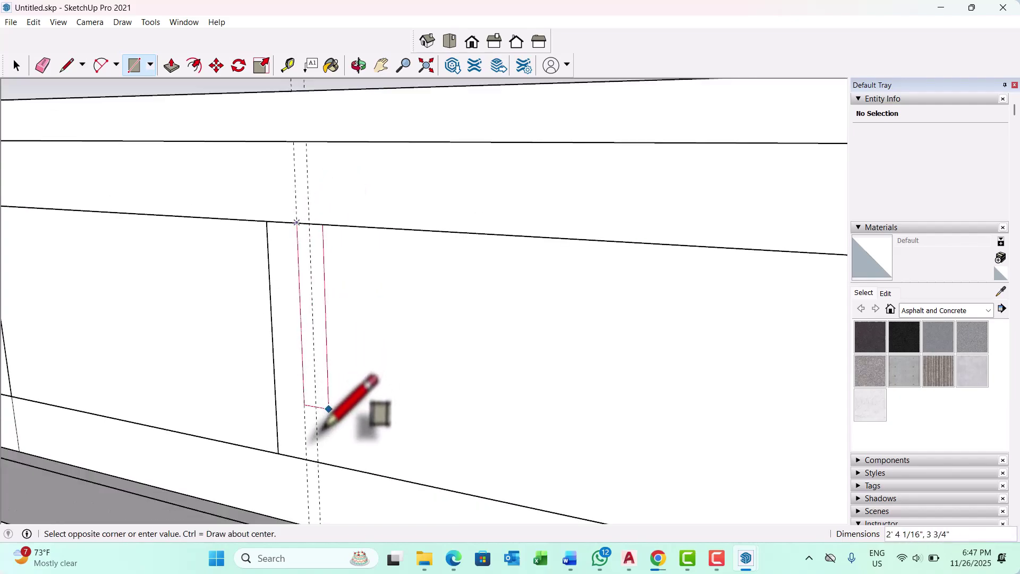
pyautogui.click(317, 461)
pyautogui.press('space')
# Measure the spacing between neighbouring louvre slots on the front panel with the Tape Measure
pyautogui.scroll(-5, 190, 403)
pyautogui.moveTo(255, 374); pyautogui.dragTo(449, 383, button='middle')
pyautogui.scroll(2, 513, 391)
pyautogui.scroll(3, 513, 388)
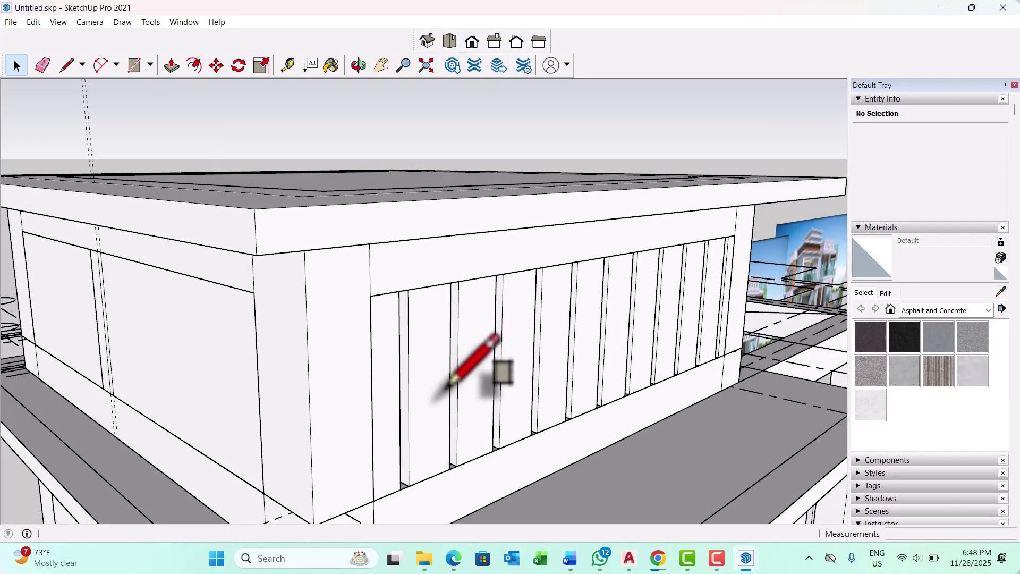
pyautogui.scroll(5, 418, 383)
pyautogui.press('t')
pyautogui.click(389, 380)
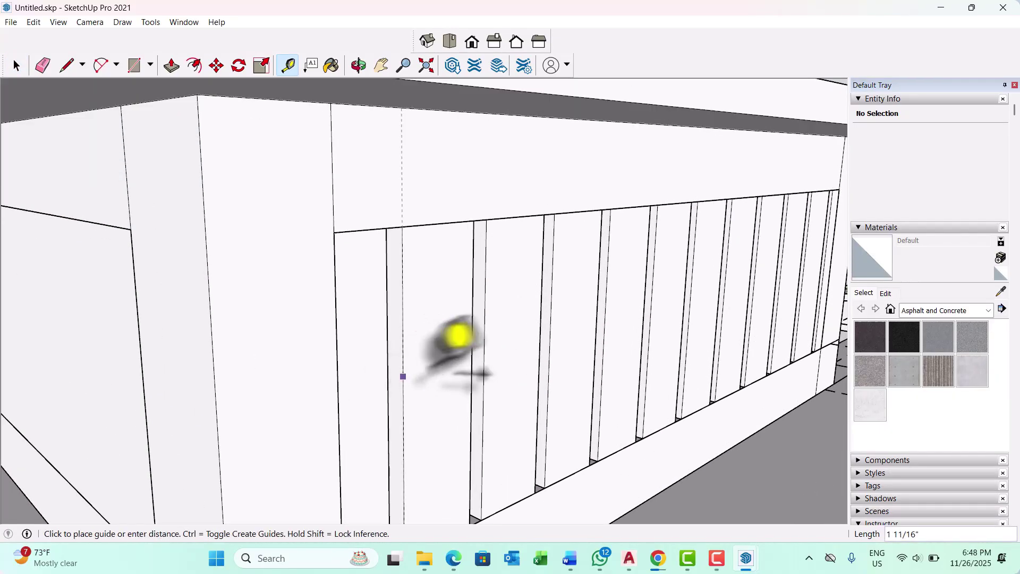
pyautogui.press('space')
pyautogui.scroll(-6, 651, 361)
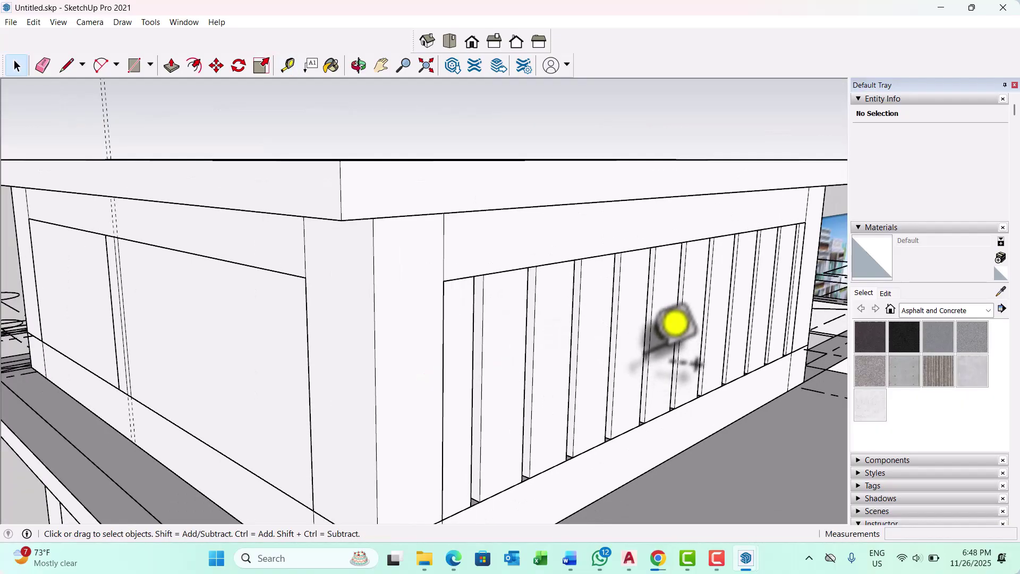
# Copy the side panel's louvre strip along the lower edge and multiply it *5 to get five evenly spaced copies
pyautogui.moveTo(399, 364); pyautogui.dragTo(510, 358, button='middle')
pyautogui.scroll(4, 318, 298)
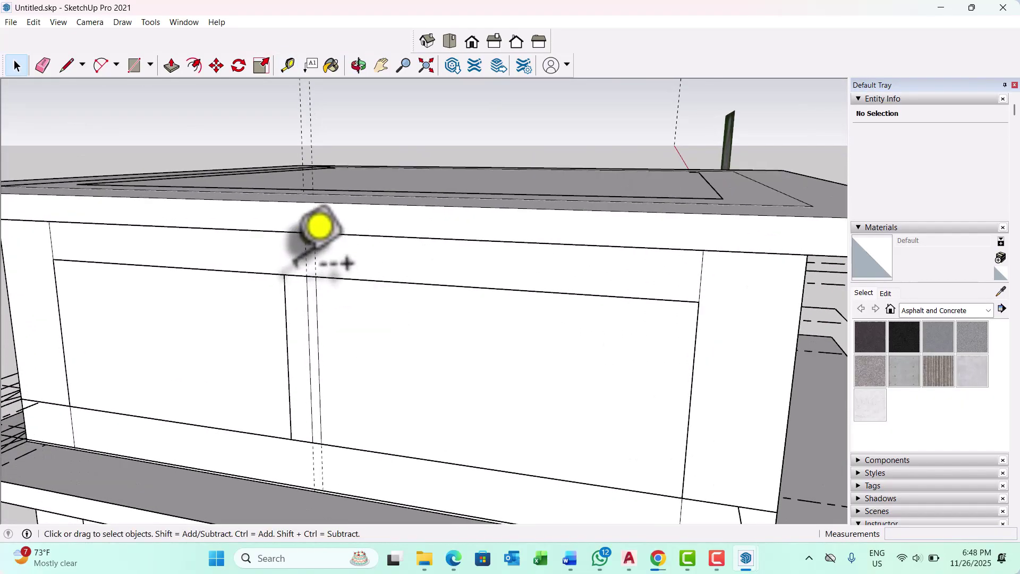
pyautogui.moveTo(293, 274); pyautogui.dragTo(345, 446)
pyautogui.press('m')
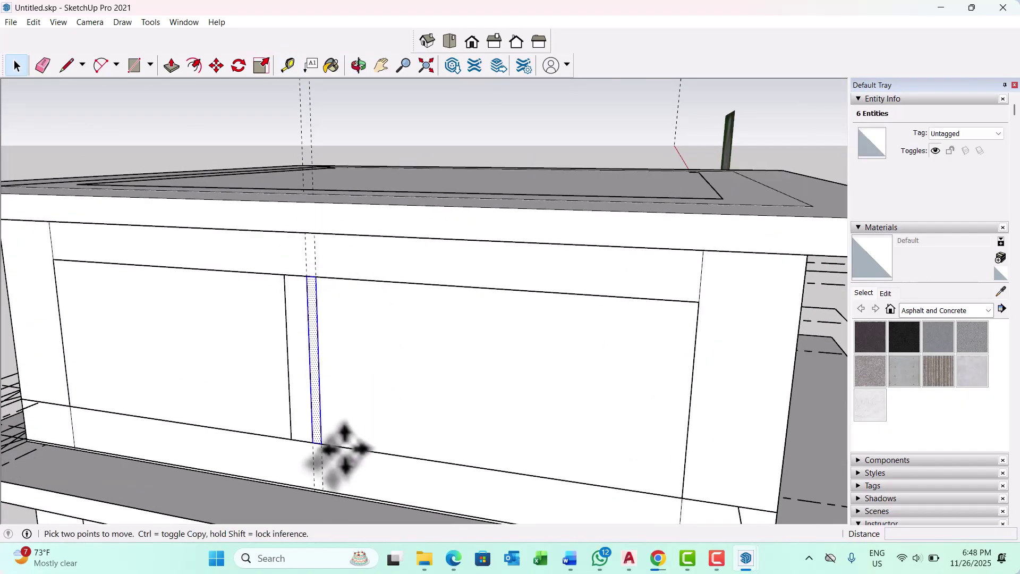
pyautogui.scroll(2, 346, 448)
pyautogui.click(296, 439)
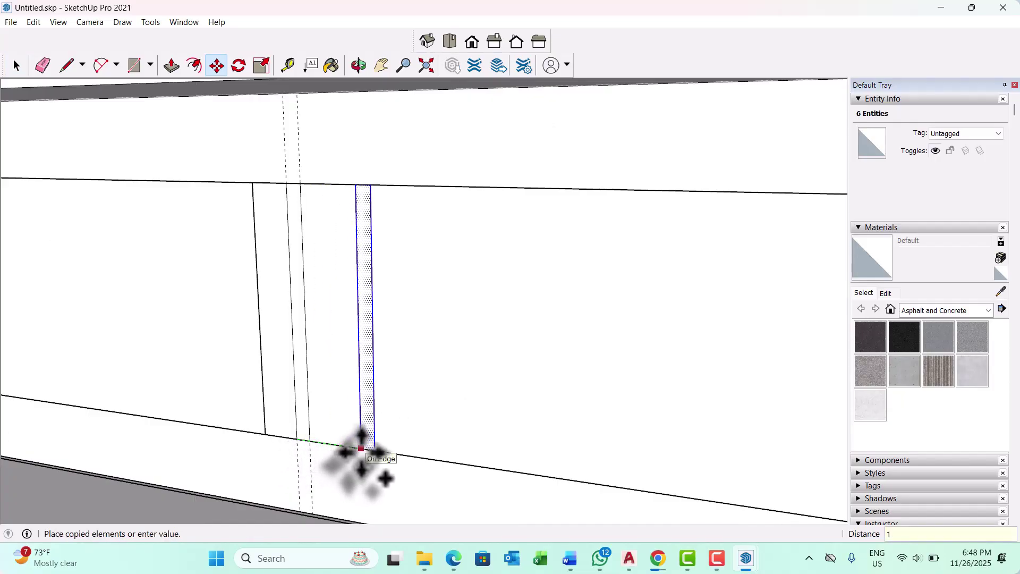
pyautogui.press('Return')
pyautogui.scroll(-5, 372, 451)
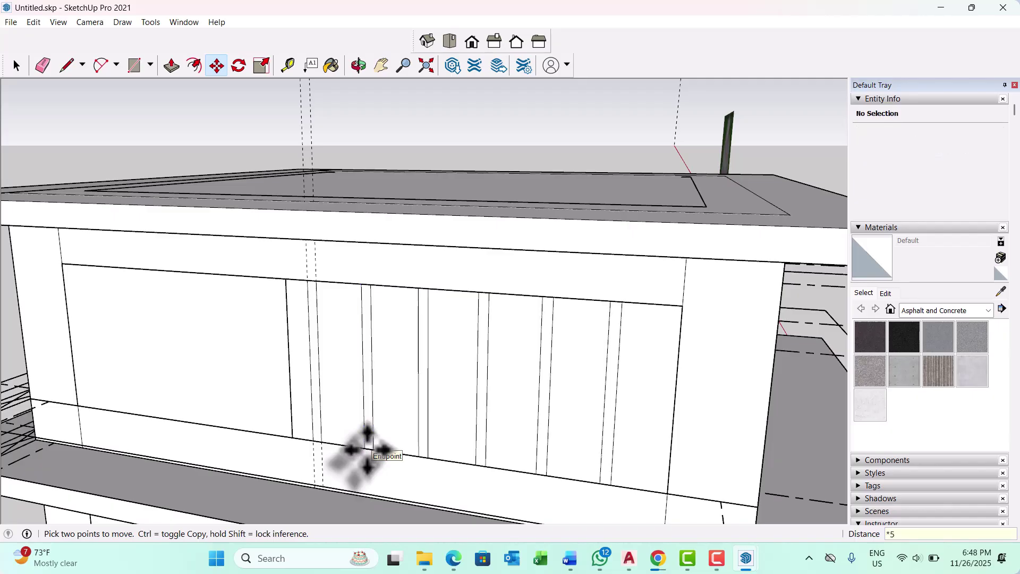
pyautogui.press('space')
pyautogui.scroll(-1, 335, 454)
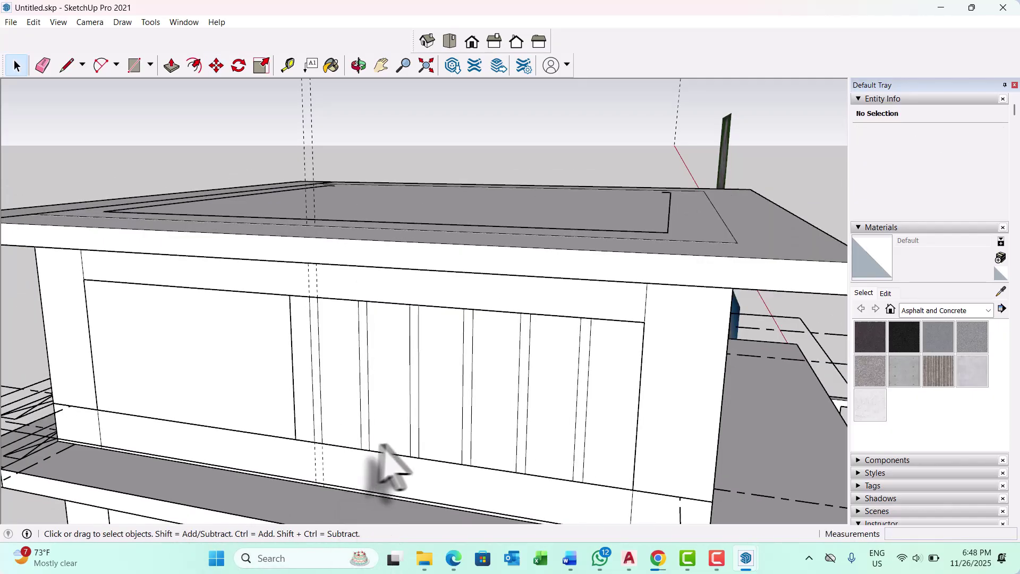
# Push/Pull the first louvre strip of the side panel 5" inward to open a slot
pyautogui.moveTo(382, 446); pyautogui.dragTo(326, 478, button='middle')
pyautogui.press('p')
pyautogui.scroll(5, 319, 430)
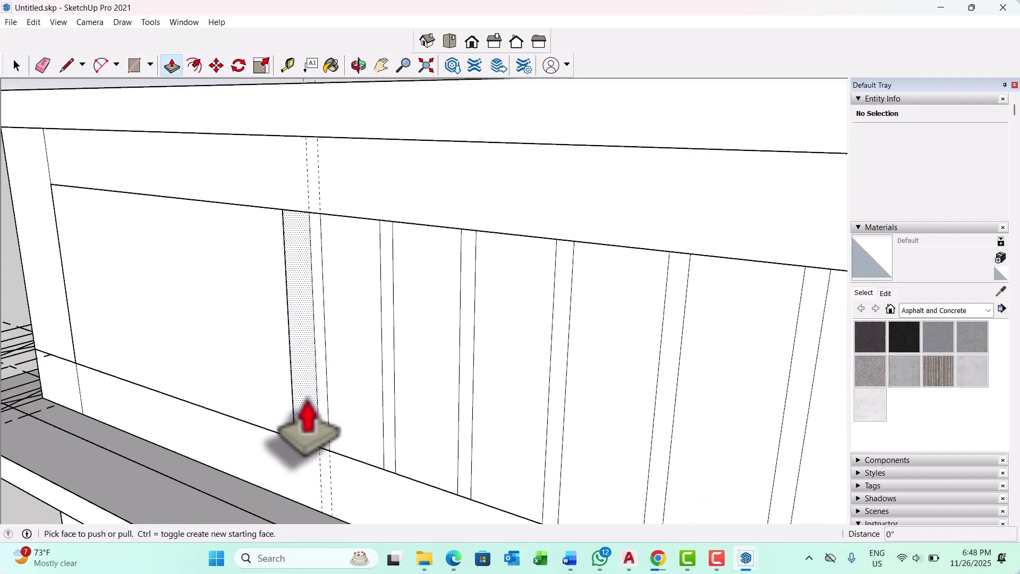
pyautogui.scroll(2, 314, 414)
pyautogui.click(335, 386)
pyautogui.scroll(2, 340, 395)
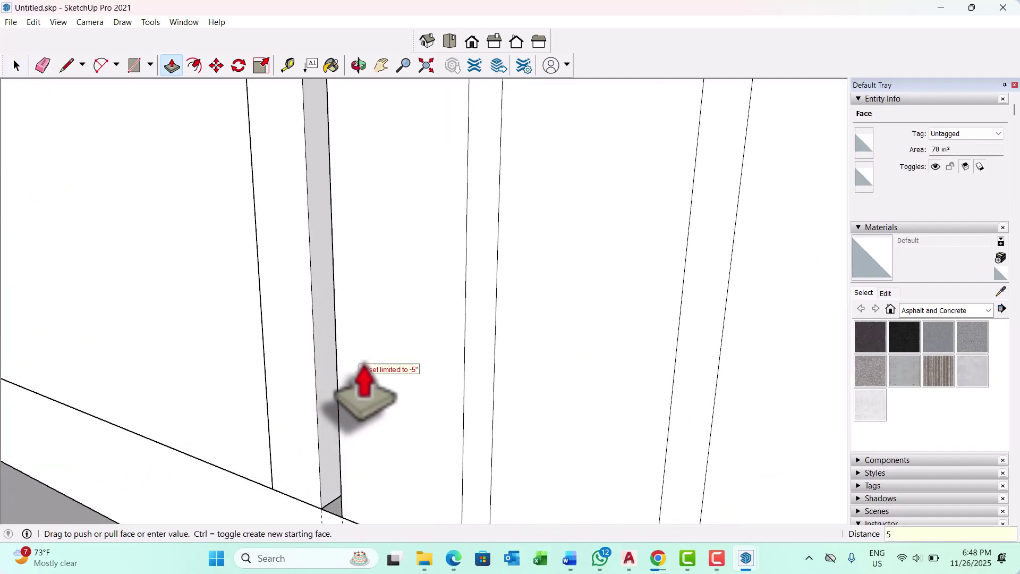
pyautogui.click(364, 364)
# Push/Pull the remaining louvre strips of the side panel inward by the same 5" to open their slots
pyautogui.moveTo(396, 417); pyautogui.dragTo(443, 438, button='middle')
pyautogui.moveTo(542, 432); pyautogui.dragTo(452, 379, button='middle')
pyautogui.doubleClick(444, 387)
pyautogui.doubleClick(562, 357)
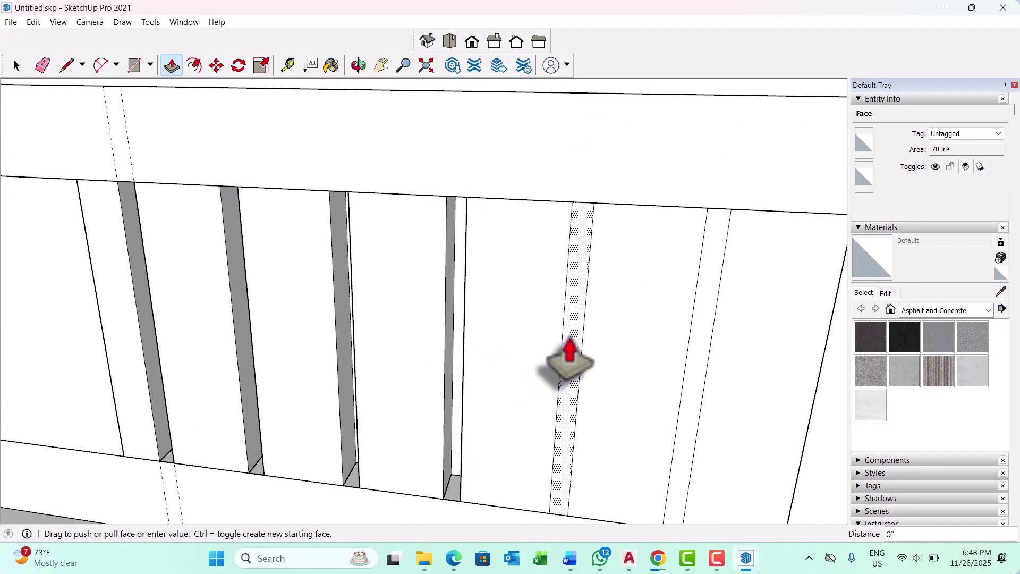
pyautogui.moveTo(340, 319); pyautogui.dragTo(550, 366, button='middle')
pyautogui.click(551, 366)
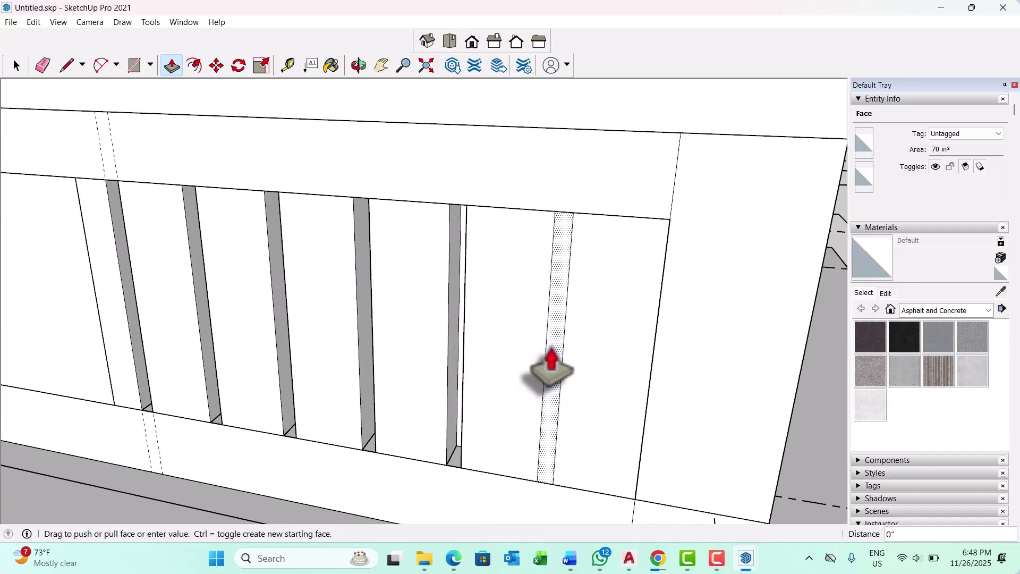
# Delete the back faces of the side panel's recessed slots so they open through the wall
pyautogui.scroll(2, 553, 356)
pyautogui.press('space')
pyautogui.click(559, 358)
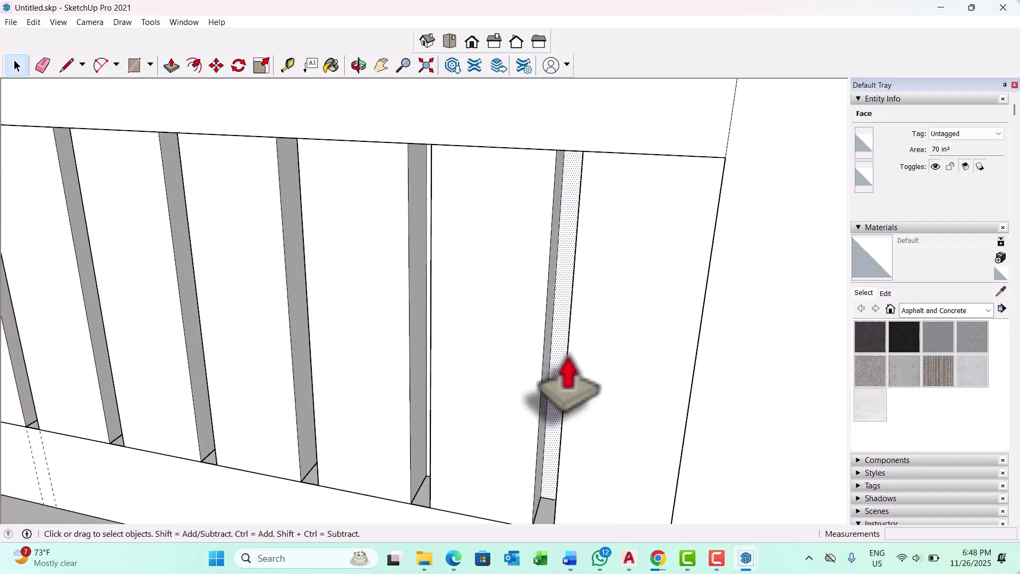
pyautogui.press('Delete')
pyautogui.moveTo(616, 398); pyautogui.dragTo(547, 373, button='middle')
pyautogui.moveTo(462, 364); pyautogui.dragTo(485, 341, button='middle')
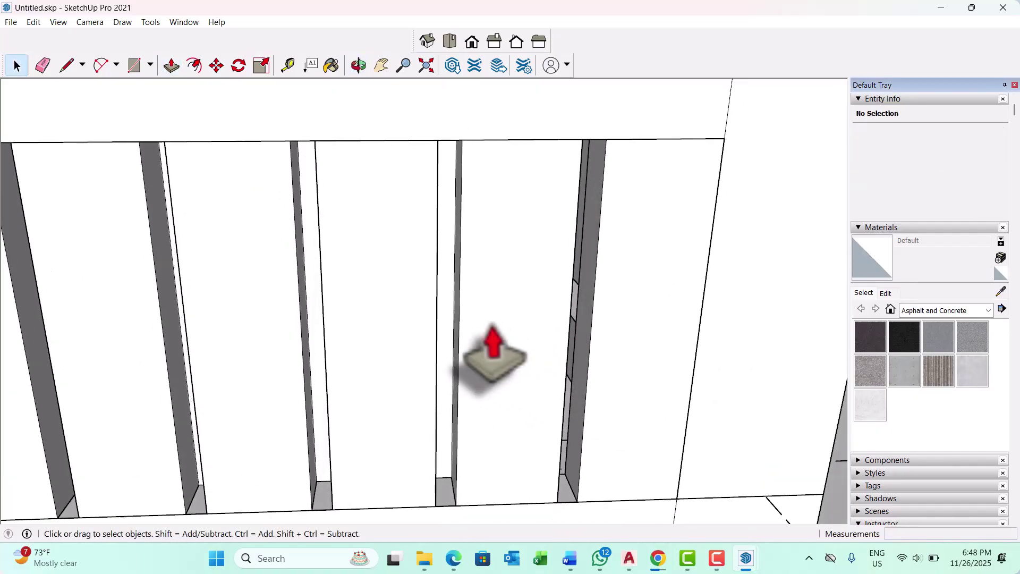
pyautogui.click(447, 320)
pyautogui.press('Delete')
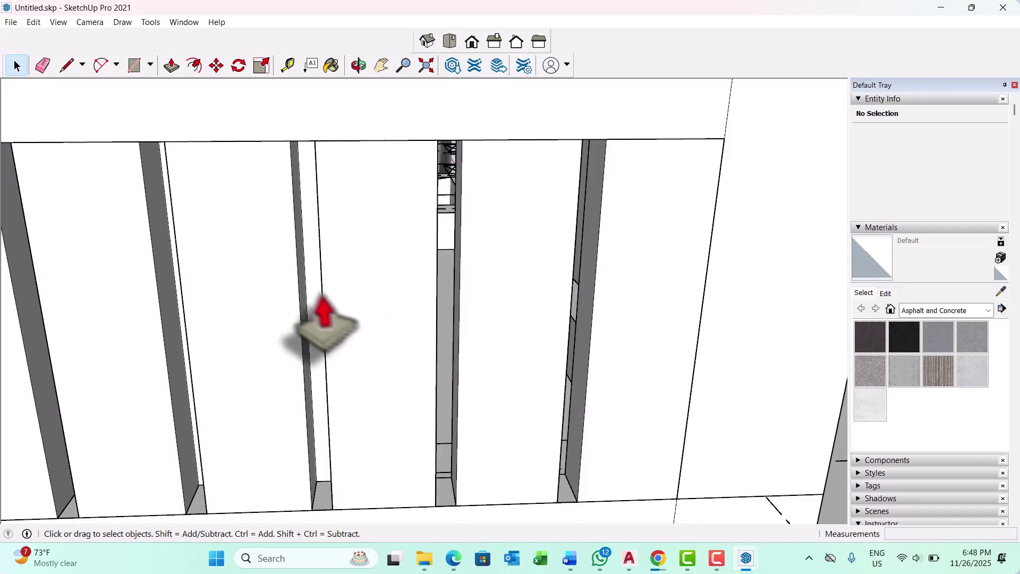
pyautogui.click(318, 312)
pyautogui.press('Delete')
pyautogui.scroll(-3, 670, 367)
pyautogui.scroll(2, 344, 340)
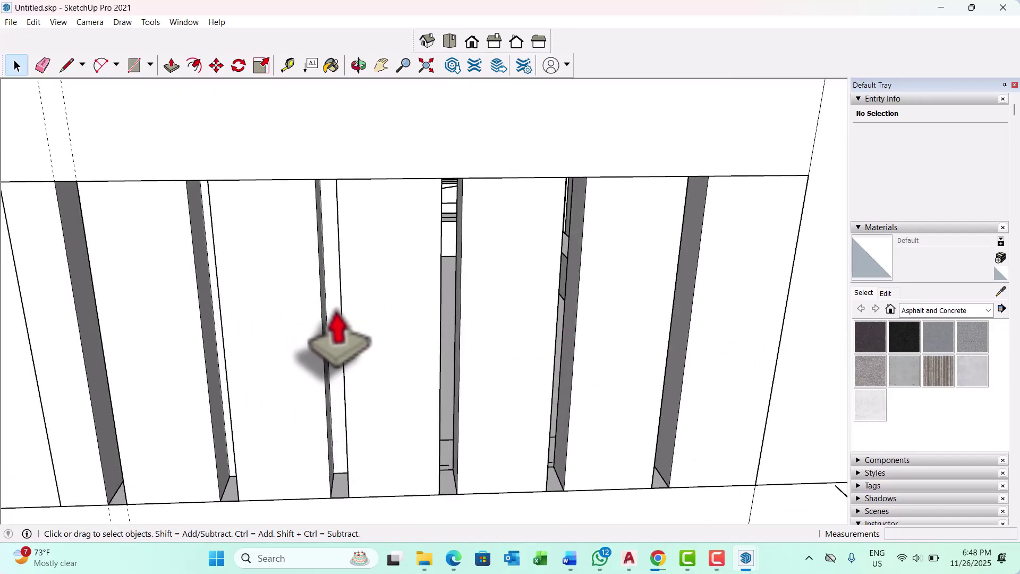
pyautogui.click(338, 344)
pyautogui.press('Delete')
pyautogui.moveTo(228, 346); pyautogui.dragTo(204, 351, button='middle')
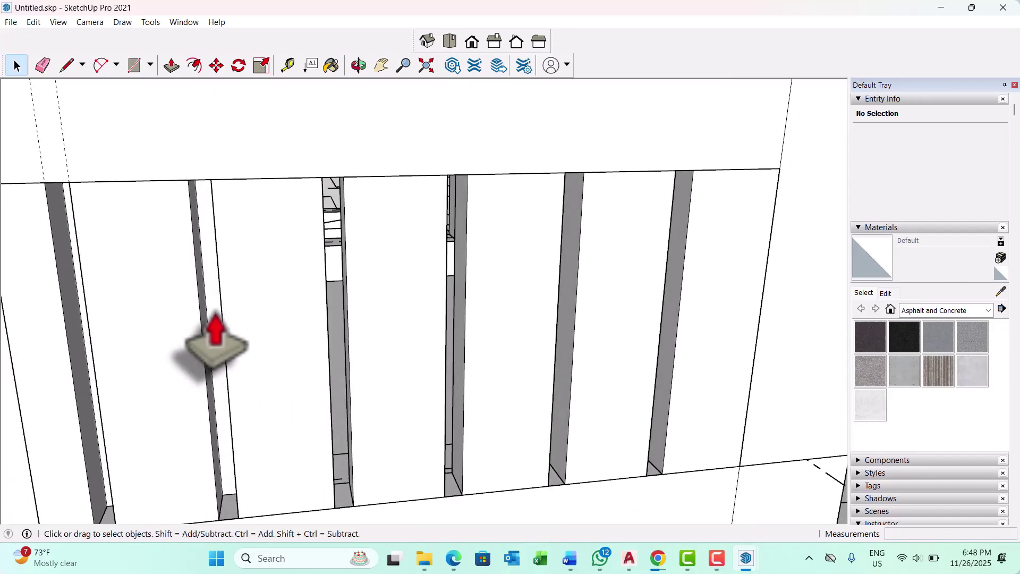
pyautogui.moveTo(468, 363); pyautogui.dragTo(211, 377, button='middle')
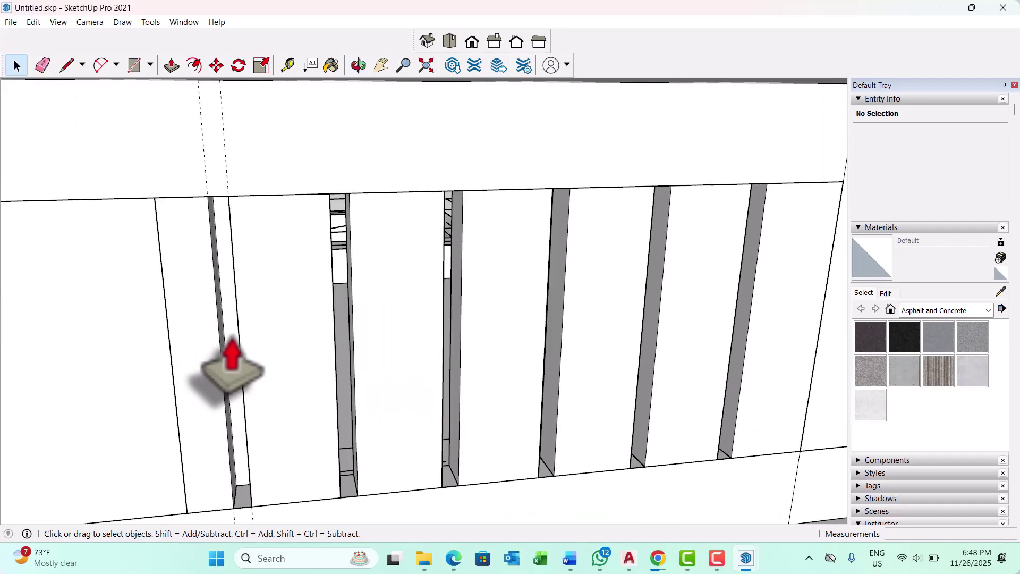
# Select the side louvre panel's connected geometry and make it a group
pyautogui.moveTo(342, 387); pyautogui.dragTo(344, 311, button='middle')
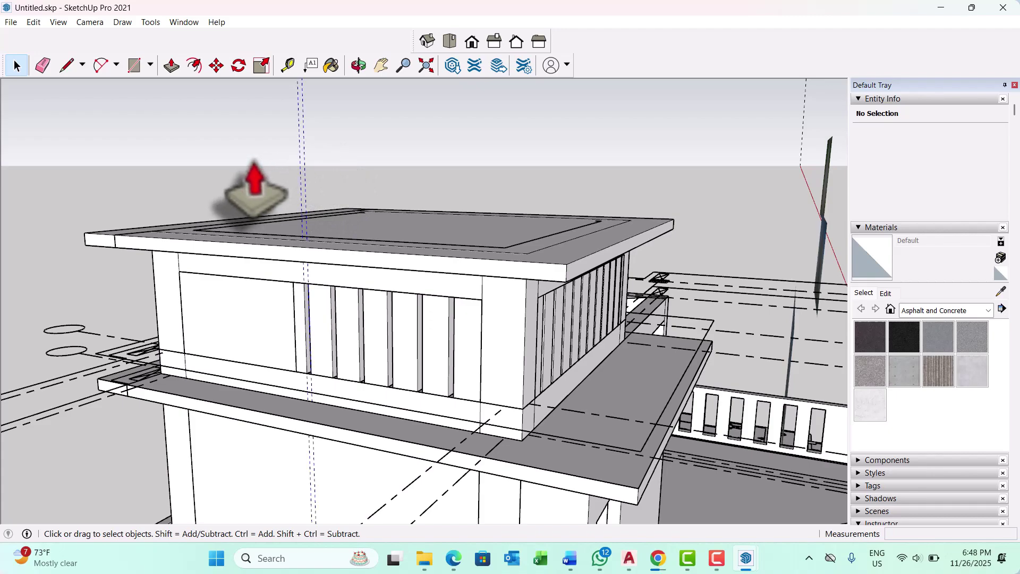
pyautogui.rightClick(346, 340)
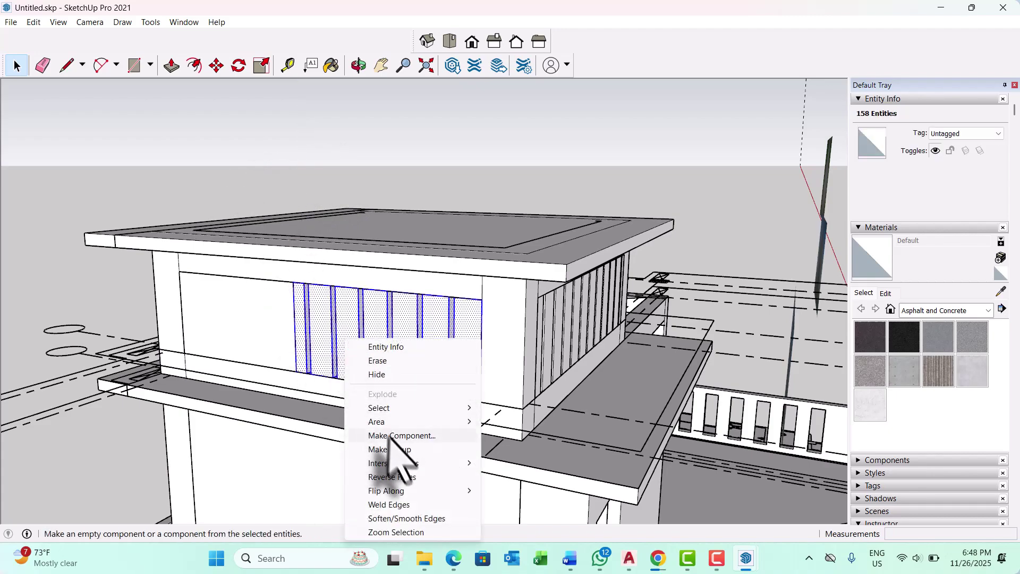
pyautogui.click(399, 449)
# Copy the louvre panel group from its lower corner to the opposite side wall of the tank room
pyautogui.moveTo(399, 449); pyautogui.dragTo(287, 322, button='middle')
pyautogui.scroll(10, 228, 273)
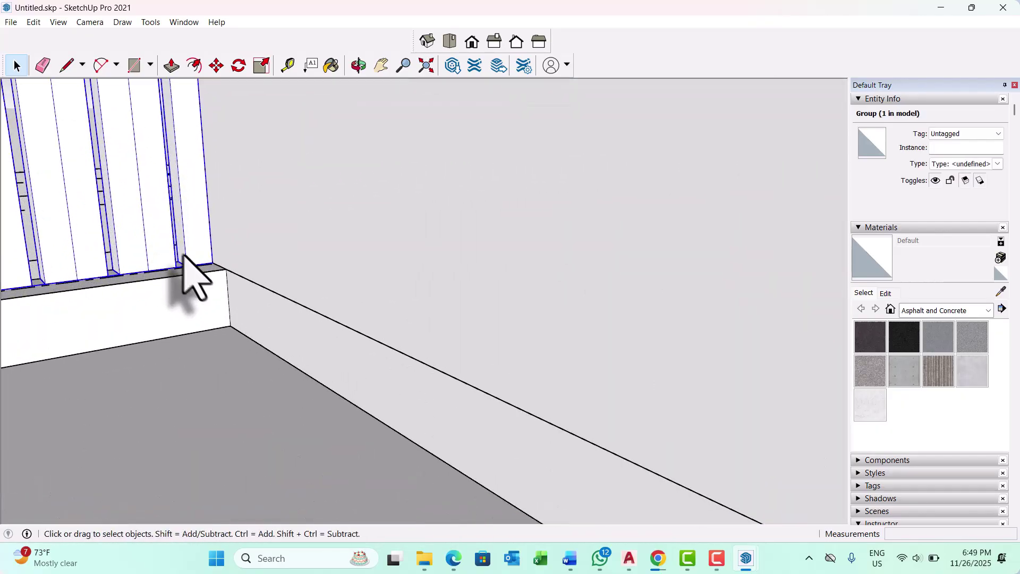
pyautogui.moveTo(184, 257); pyautogui.dragTo(229, 266, button='middle')
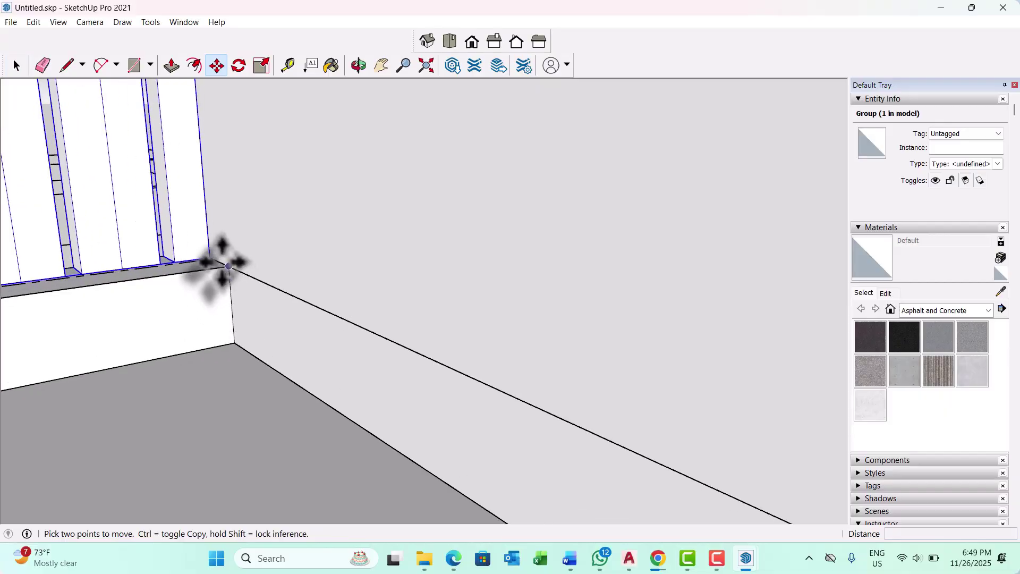
pyautogui.scroll(-10, 210, 257)
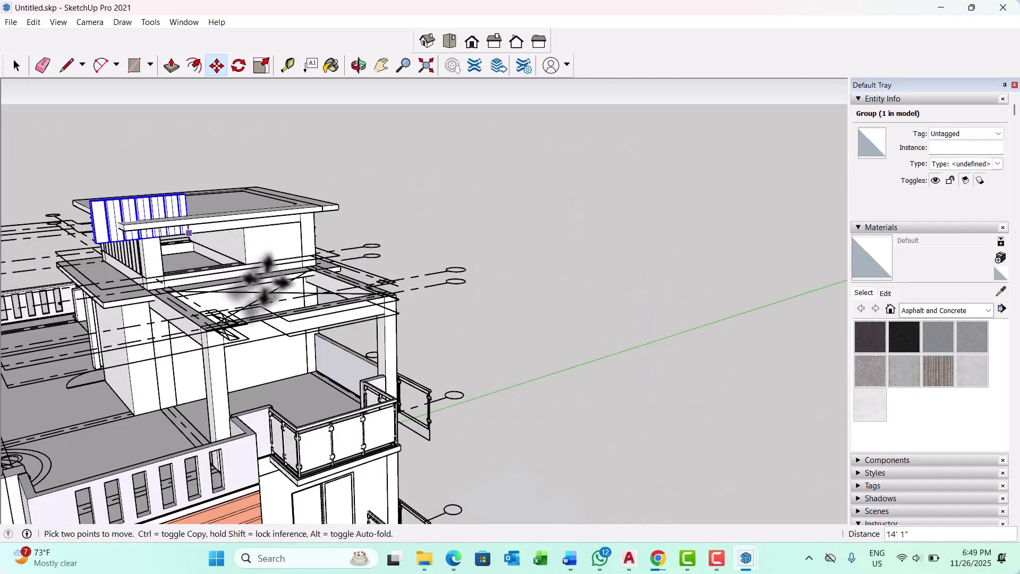
pyautogui.scroll(5, 226, 262)
pyautogui.press('ctrl')
pyautogui.click(224, 264)
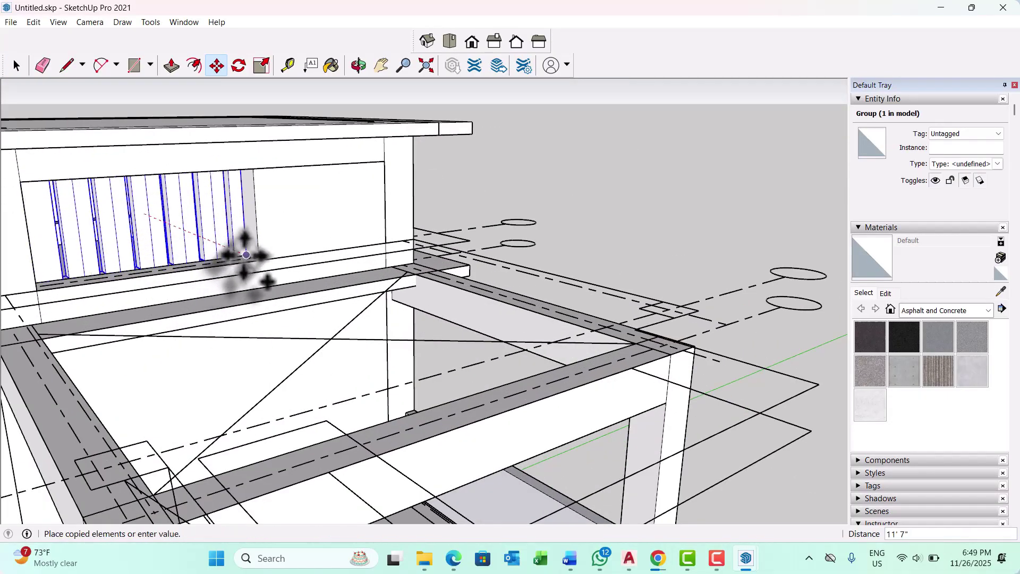
pyautogui.scroll(3, 250, 264)
pyautogui.click(264, 262)
pyautogui.press('space')
pyautogui.scroll(-10, 396, 262)
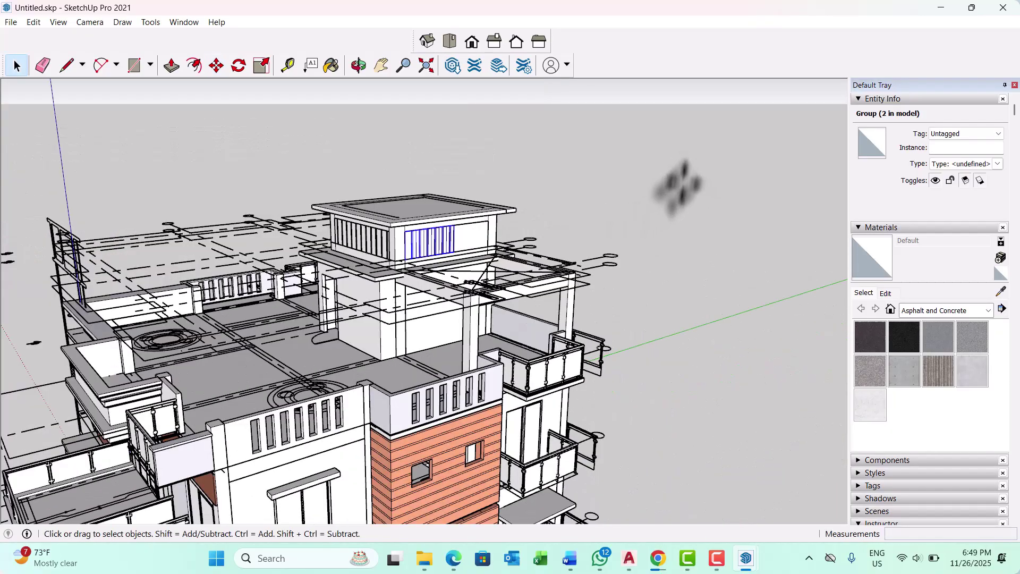
# Try hiding the imported ohhhh.dwg and stair top.dwg drawing components above the roof
pyautogui.moveTo(677, 186); pyautogui.dragTo(261, 228, button='middle')
pyautogui.scroll(5, 266, 234)
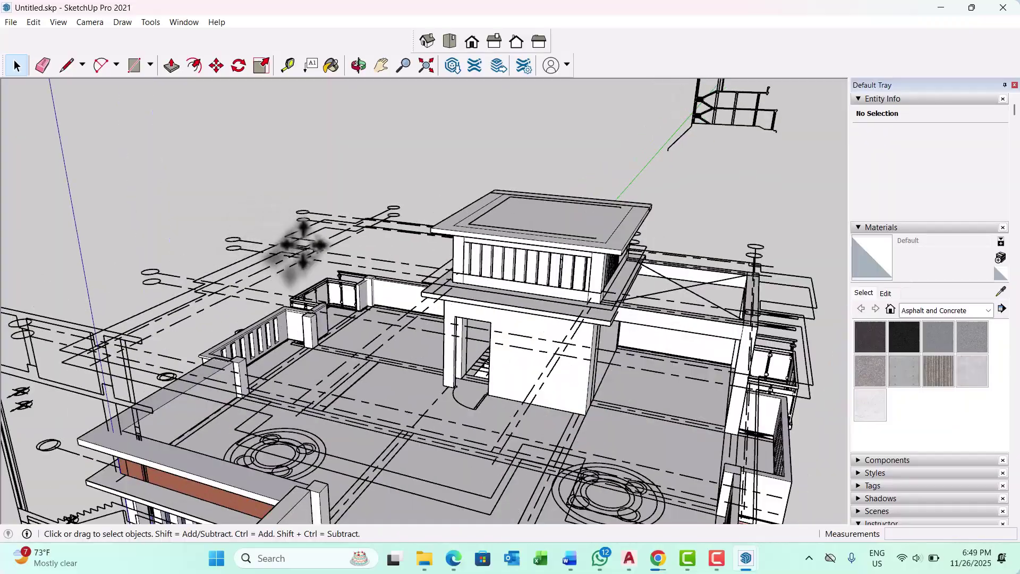
pyautogui.rightClick(304, 223)
pyautogui.click(338, 258)
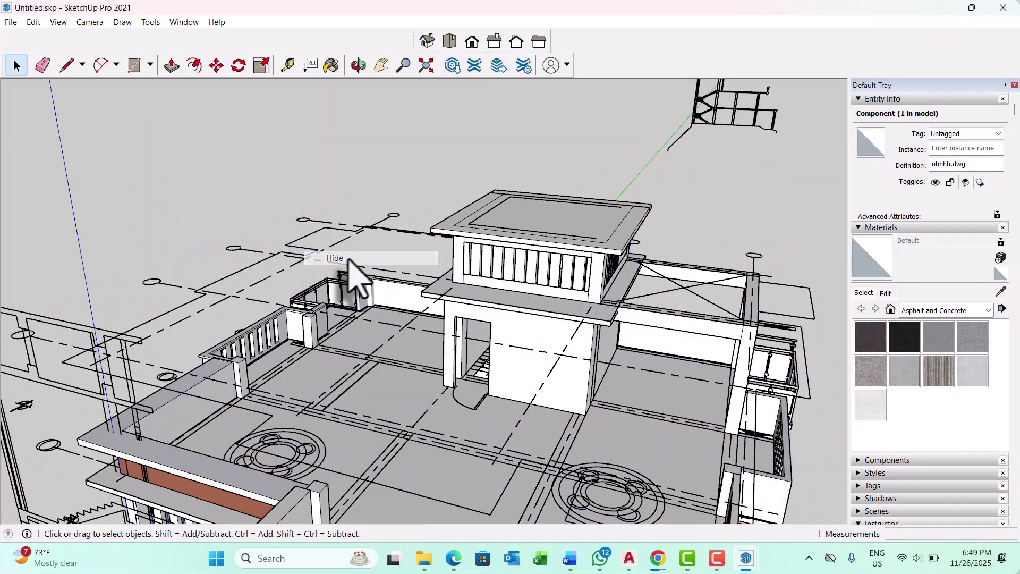
pyautogui.rightClick(319, 254)
pyautogui.click(357, 268)
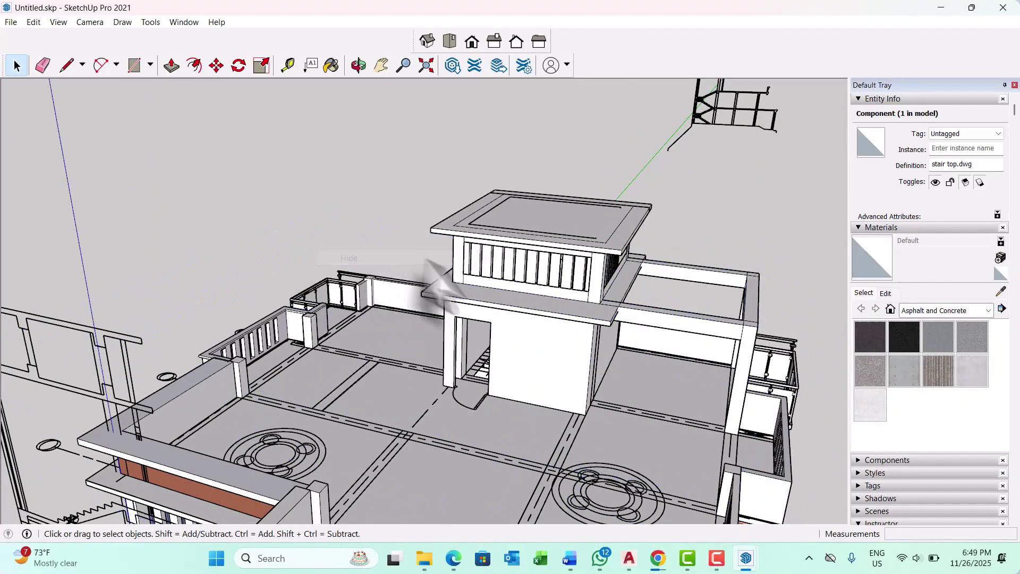
pyautogui.moveTo(428, 278); pyautogui.dragTo(471, 266, button='middle')
pyautogui.scroll(-6, 471, 266)
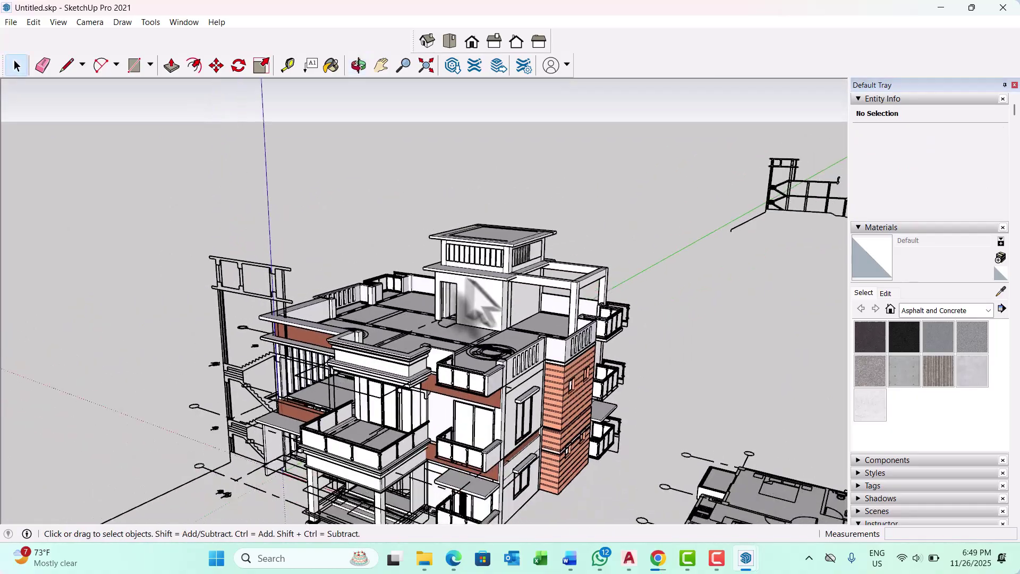
pyautogui.moveTo(505, 324); pyautogui.dragTo(268, 361, button='middle')
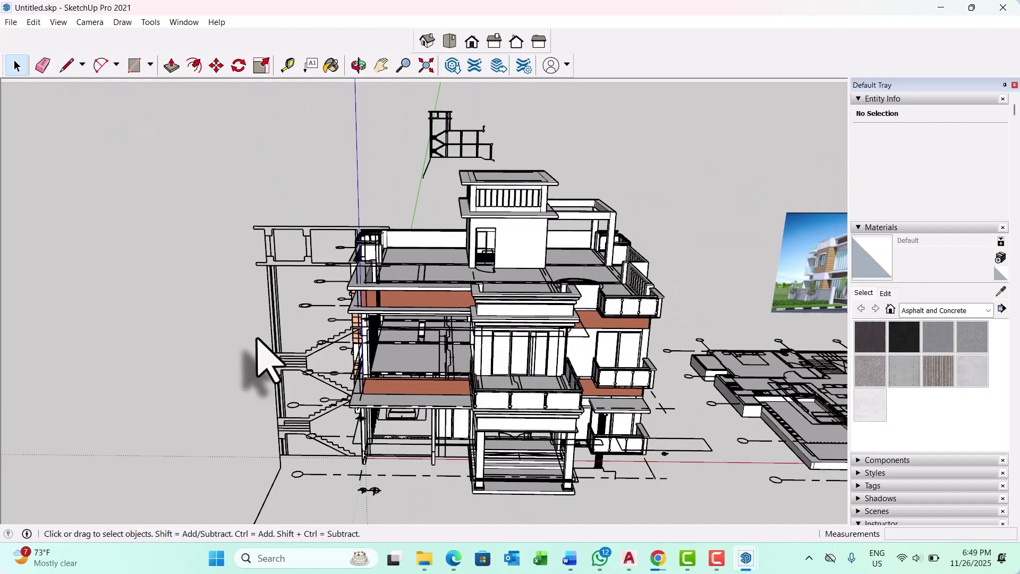
pyautogui.scroll(-3, 260, 340)
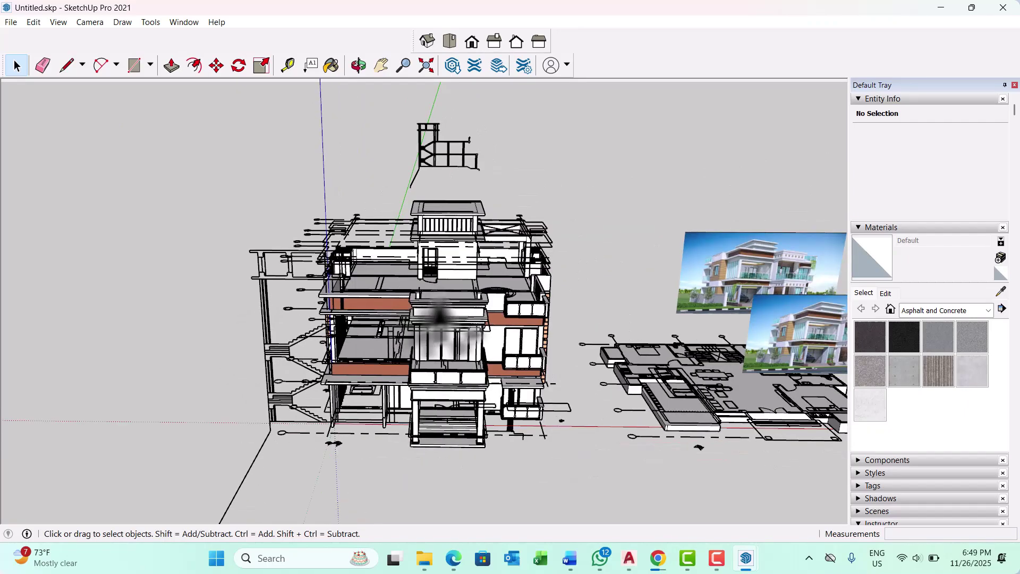
# Remove the imported plan drawings that overlap the rooftop terrace and tank room
pyautogui.moveTo(444, 316); pyautogui.dragTo(521, 287, button='middle')
pyautogui.scroll(3, 452, 249)
pyautogui.moveTo(457, 246); pyautogui.dragTo(96, 267, button='middle')
pyautogui.scroll(3, 99, 266)
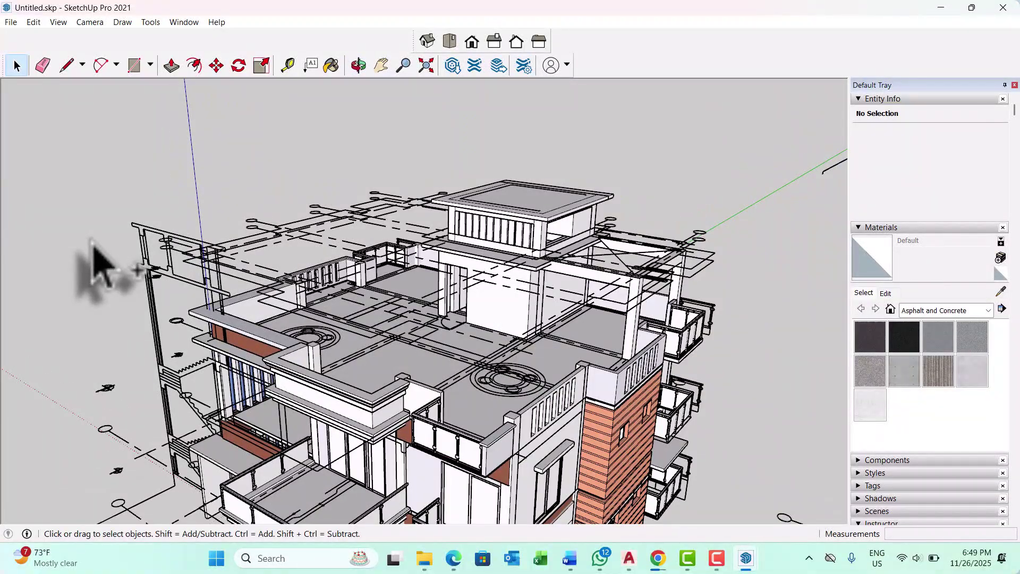
pyautogui.moveTo(419, 303); pyautogui.dragTo(387, 228, button='middle')
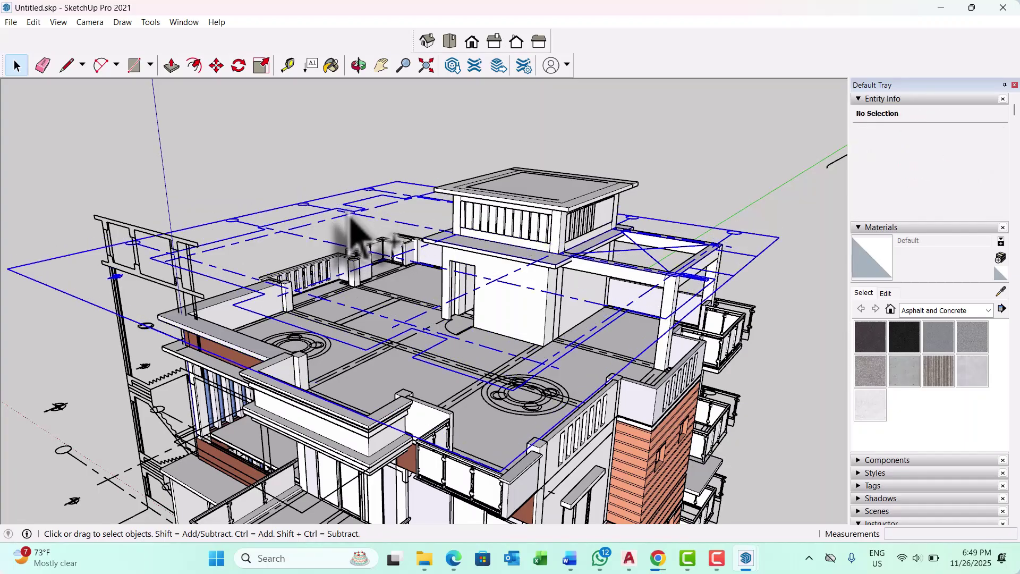
pyautogui.scroll(-4, 350, 223)
pyautogui.scroll(4, 236, 265)
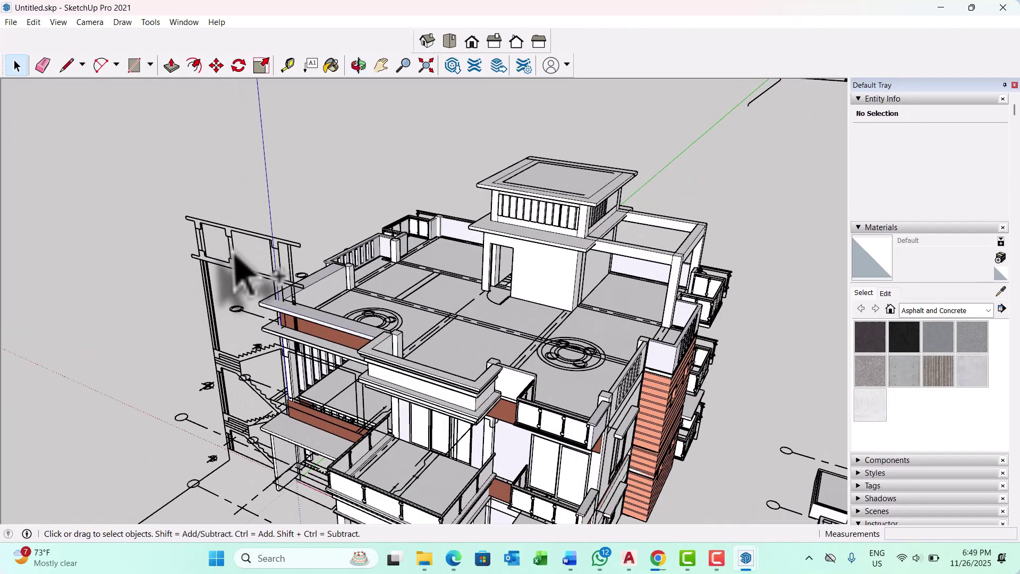
# Remove the stair section drawing beside the building and the leftover plan linework around its floors
pyautogui.moveTo(235, 252); pyautogui.dragTo(344, 367, button='middle')
pyautogui.scroll(-4, 292, 311)
pyautogui.scroll(3, 314, 337)
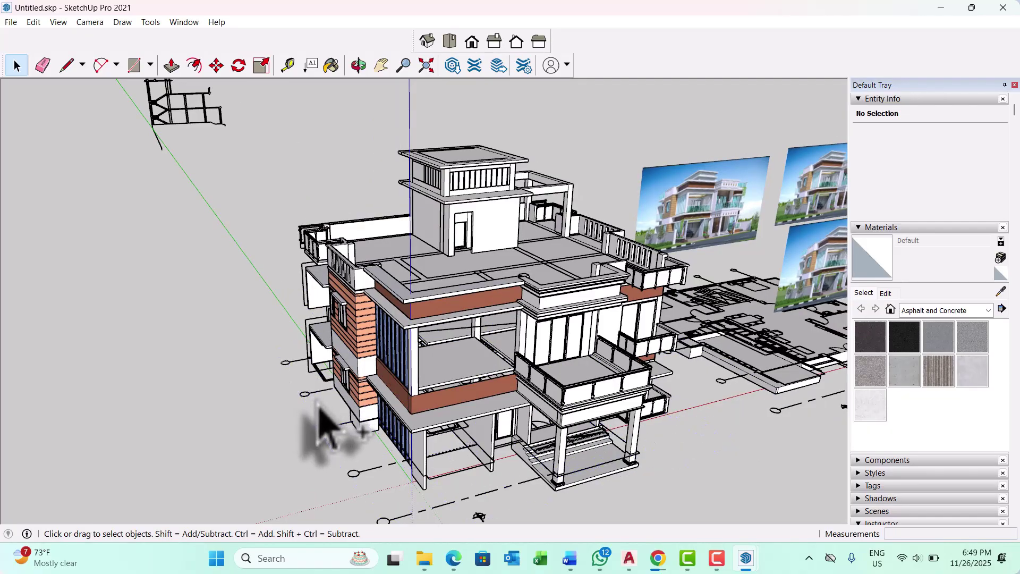
pyautogui.moveTo(319, 409); pyautogui.dragTo(610, 419, button='middle')
pyautogui.moveTo(425, 366); pyautogui.dragTo(414, 356, button='middle')
pyautogui.scroll(-4, 377, 335)
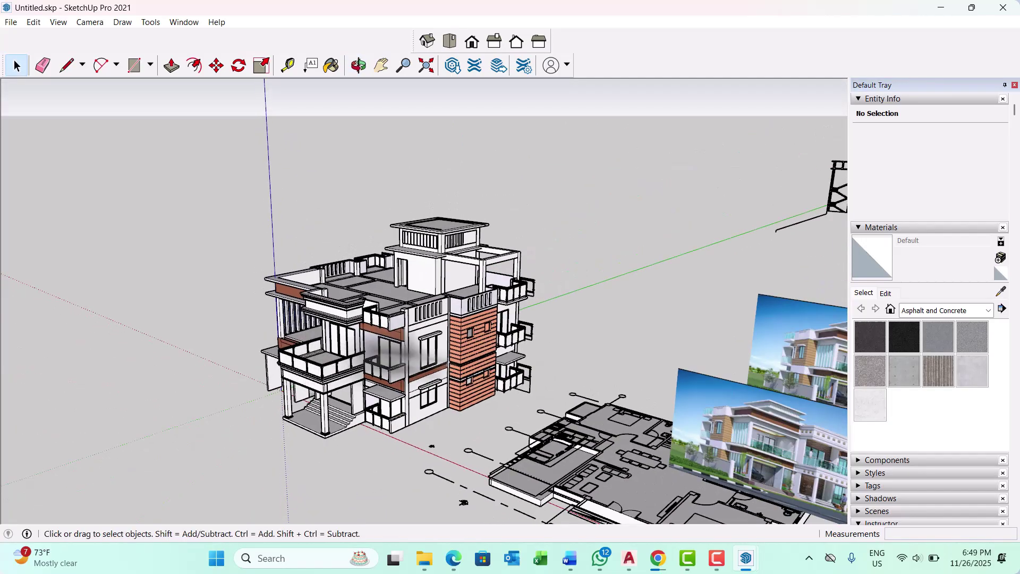
# Delete the section drawing standing behind the building and the floor plan linework on the separate base slab
pyautogui.click(822, 194)
pyautogui.press('Delete')
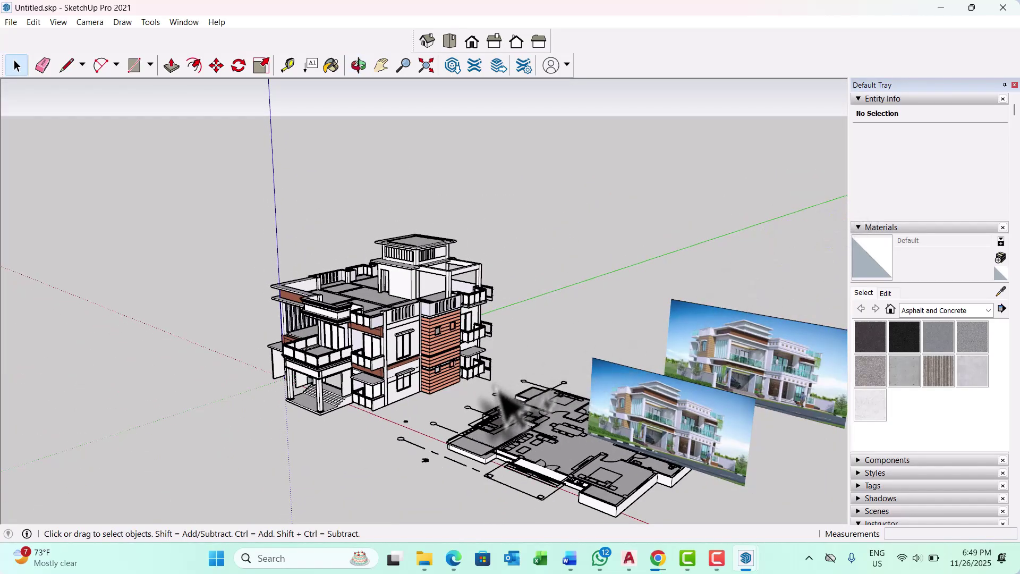
pyautogui.scroll(1, 484, 420)
pyautogui.scroll(-6, 483, 431)
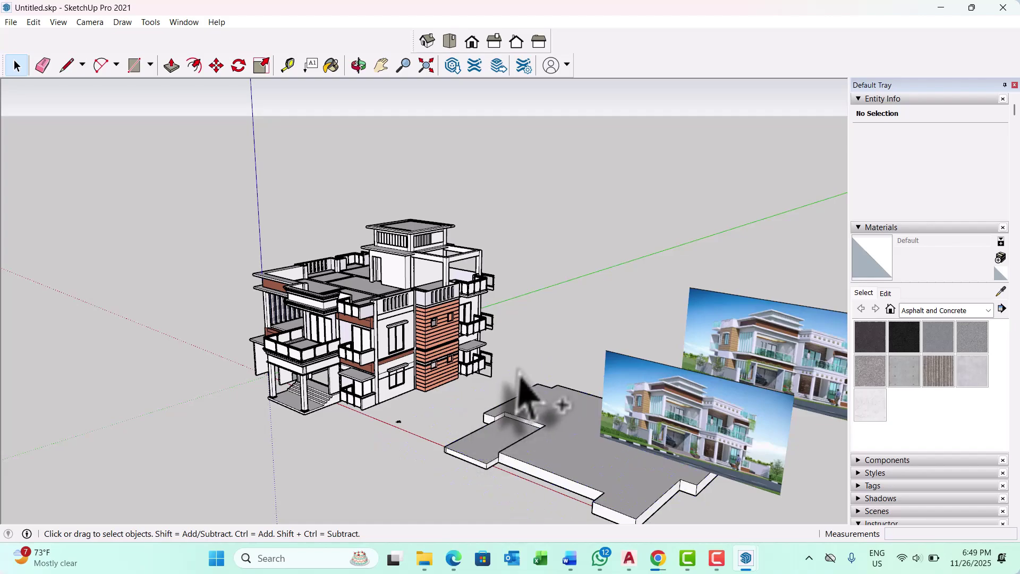
pyautogui.scroll(10, 445, 347)
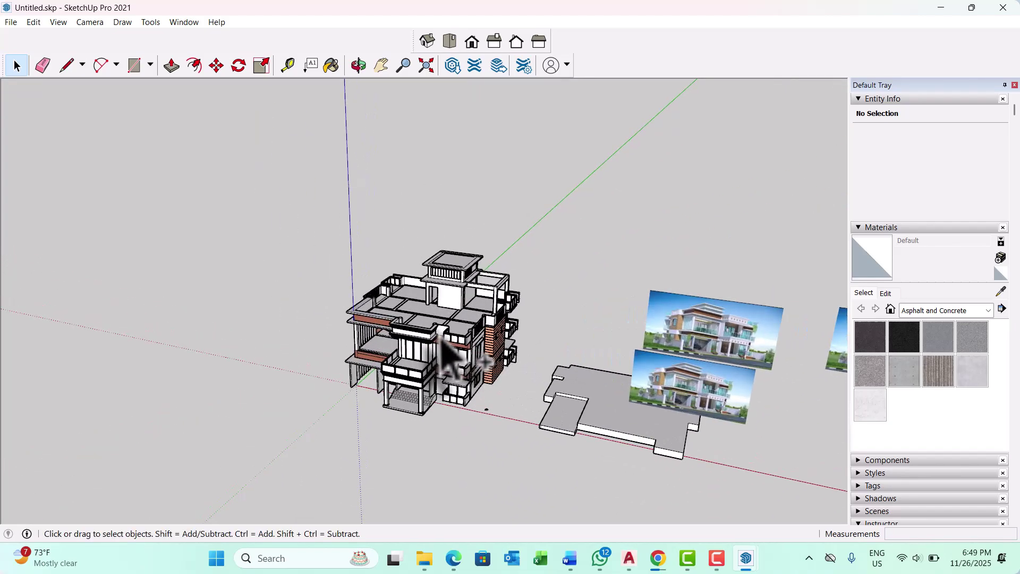
pyautogui.moveTo(467, 235); pyautogui.dragTo(350, 297, button='middle')
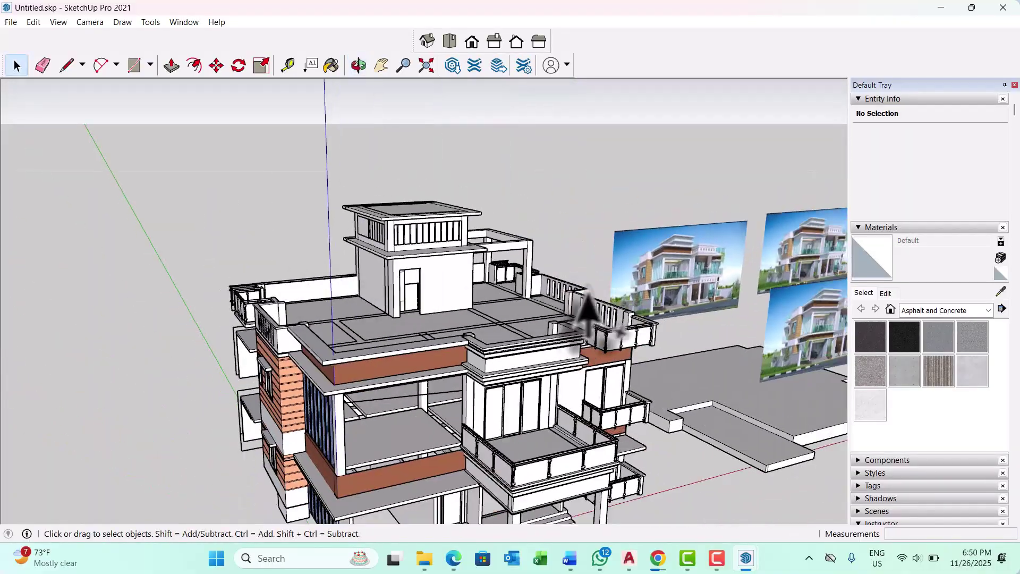
pyautogui.moveTo(588, 304); pyautogui.dragTo(399, 321, button='middle')
pyautogui.scroll(6, 412, 292)
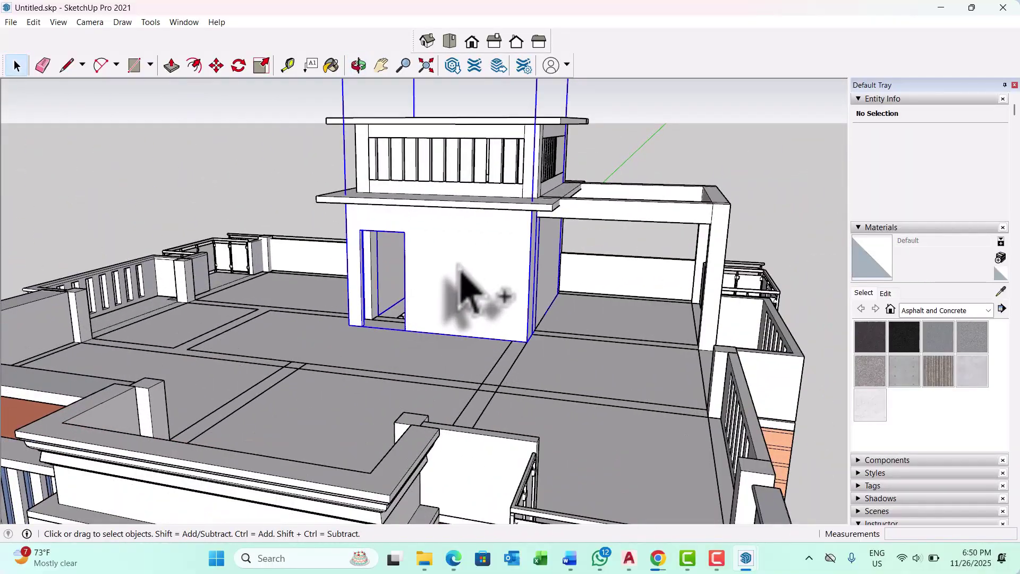
pyautogui.click(460, 273)
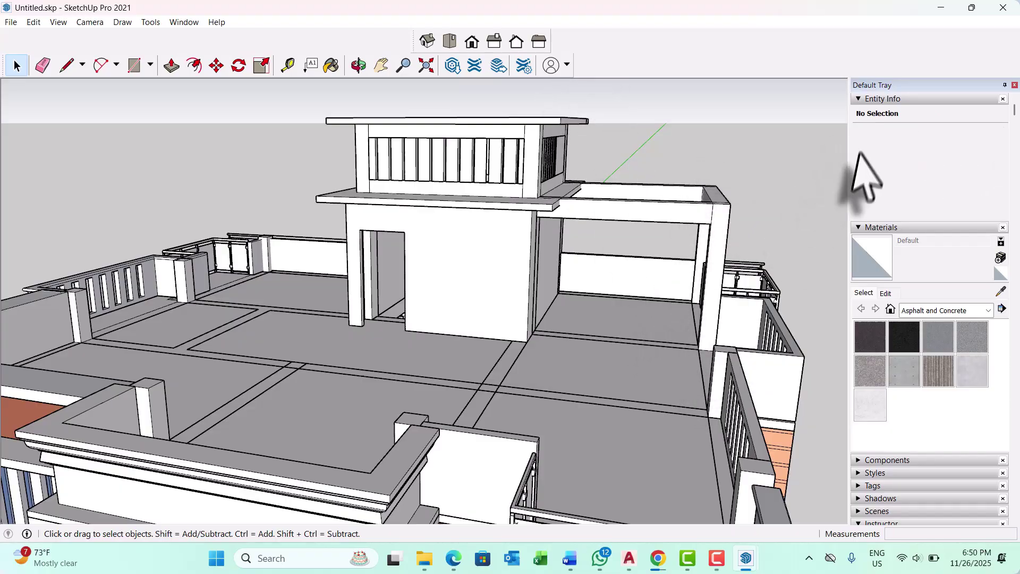
# Switch to File Explorer from the desktop and open the Documents (D:) drive
pyautogui.click(940, 7)
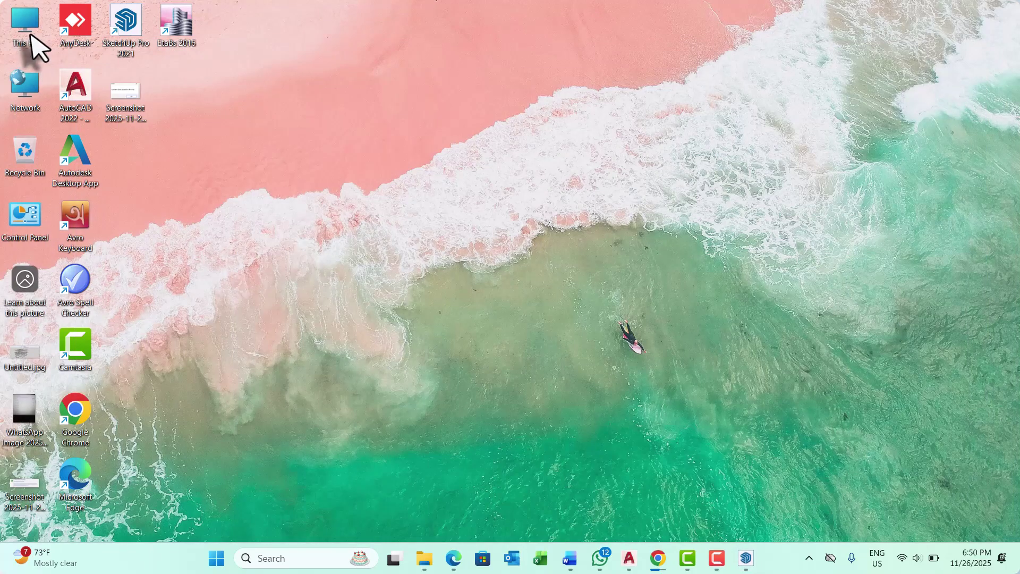
pyautogui.doubleClick(30, 33)
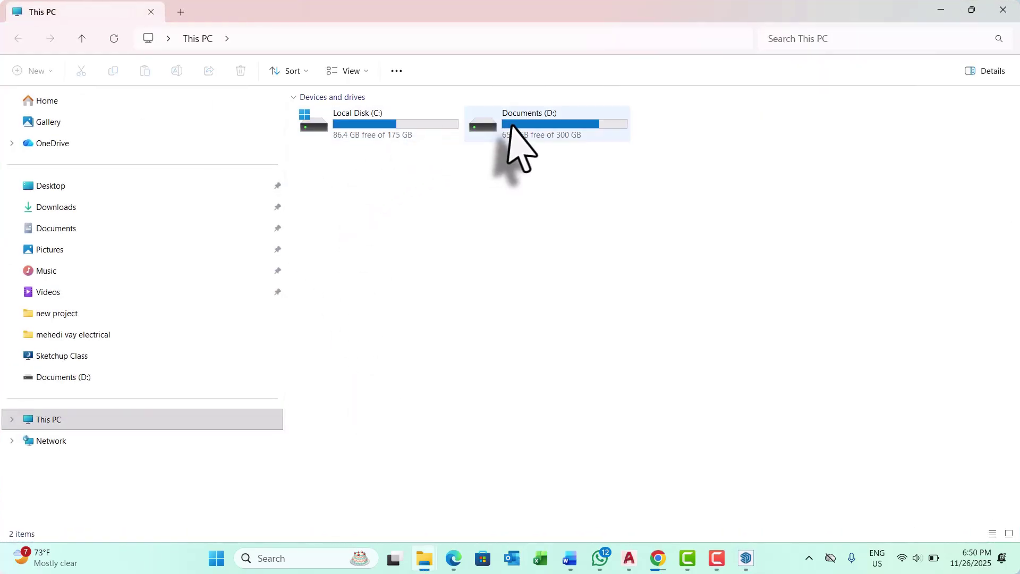
pyautogui.doubleClick(512, 130)
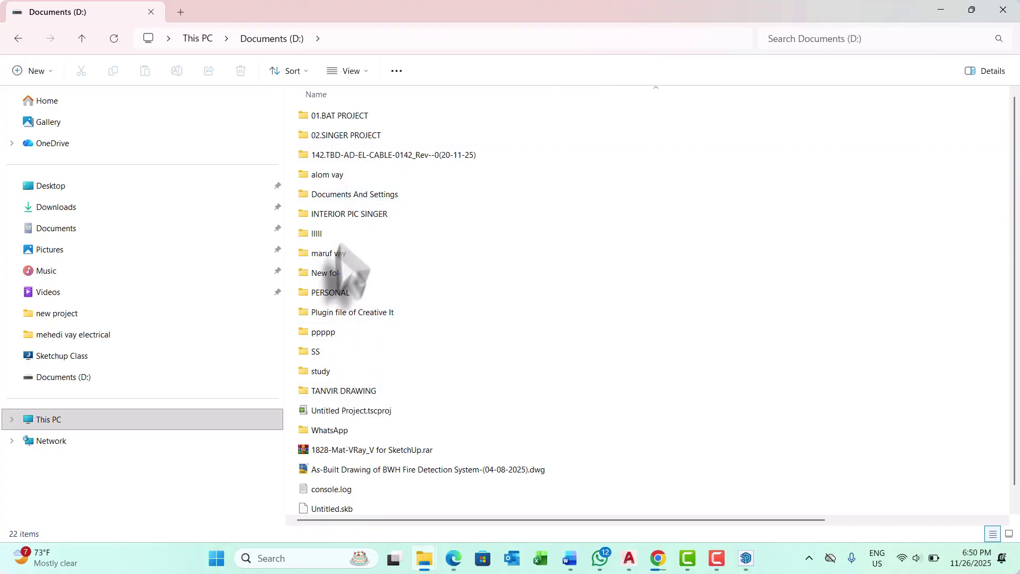
# Check the BATCH-01 folder under 02.SINGER PROJECT, NEW VIDEW BANGLA, L, and return to the 02.SINGER PROJECT folder
pyautogui.doubleClick(362, 136)
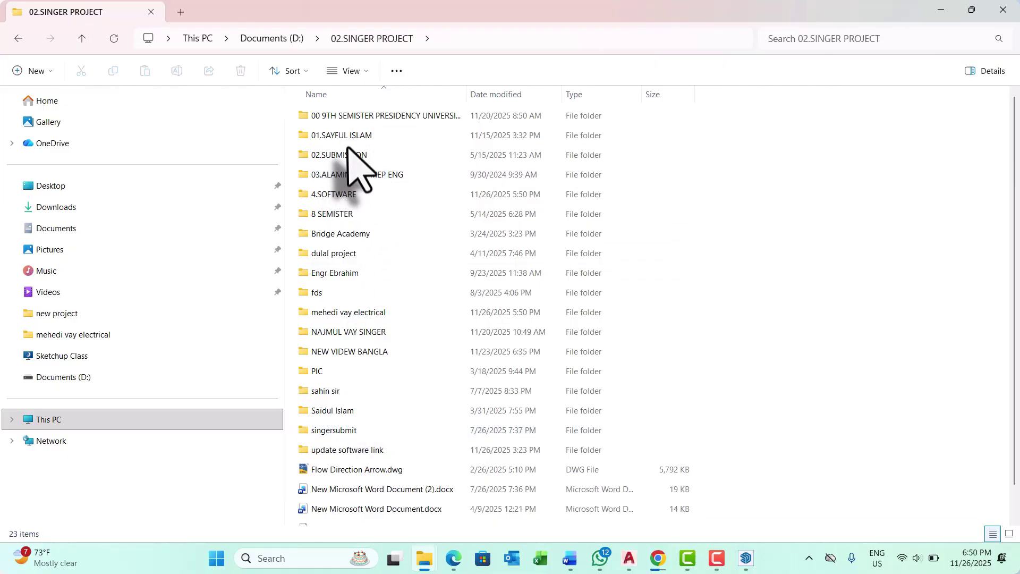
pyautogui.doubleClick(365, 351)
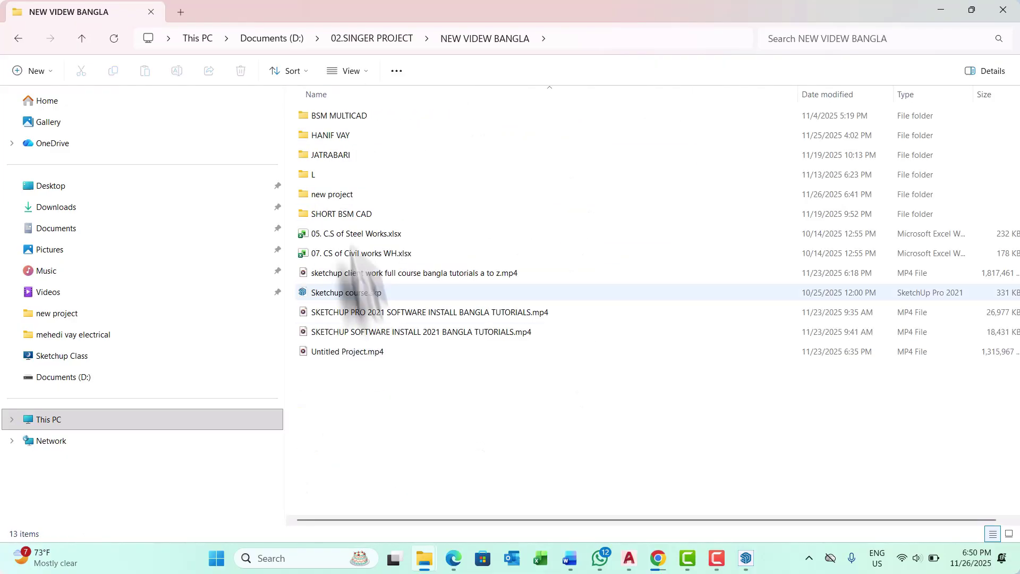
pyautogui.doubleClick(344, 174)
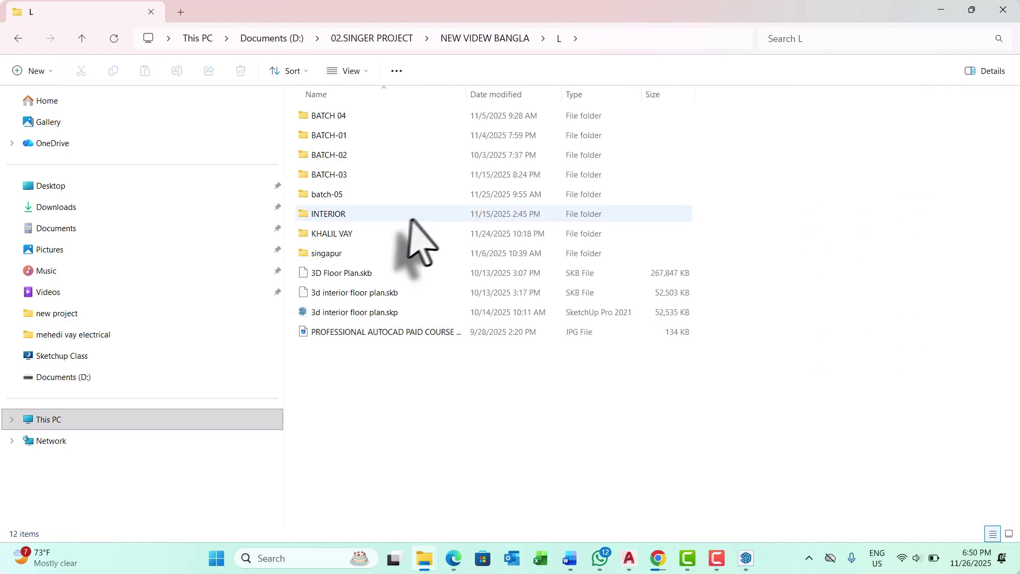
pyautogui.doubleClick(361, 140)
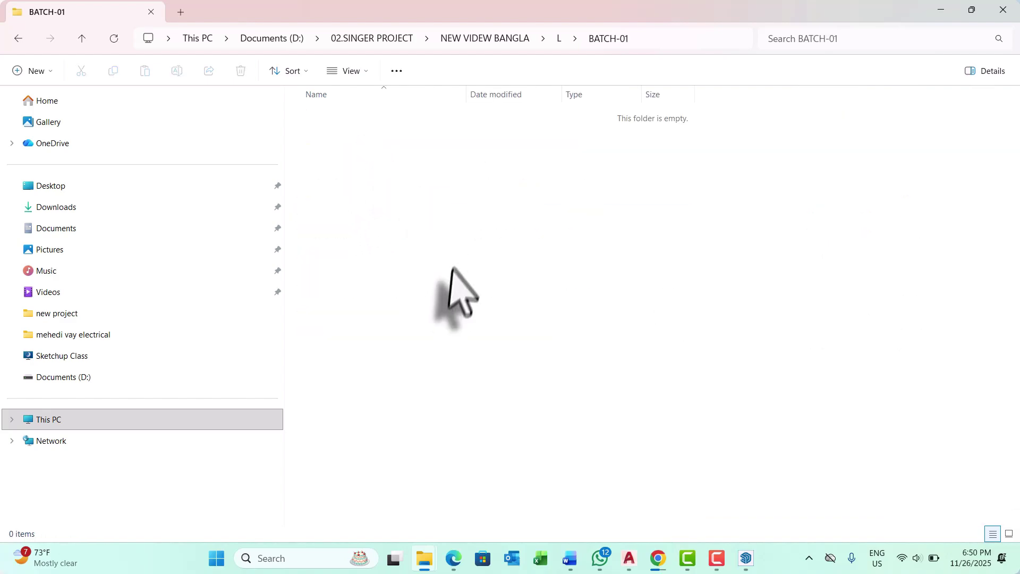
pyautogui.click(83, 39)
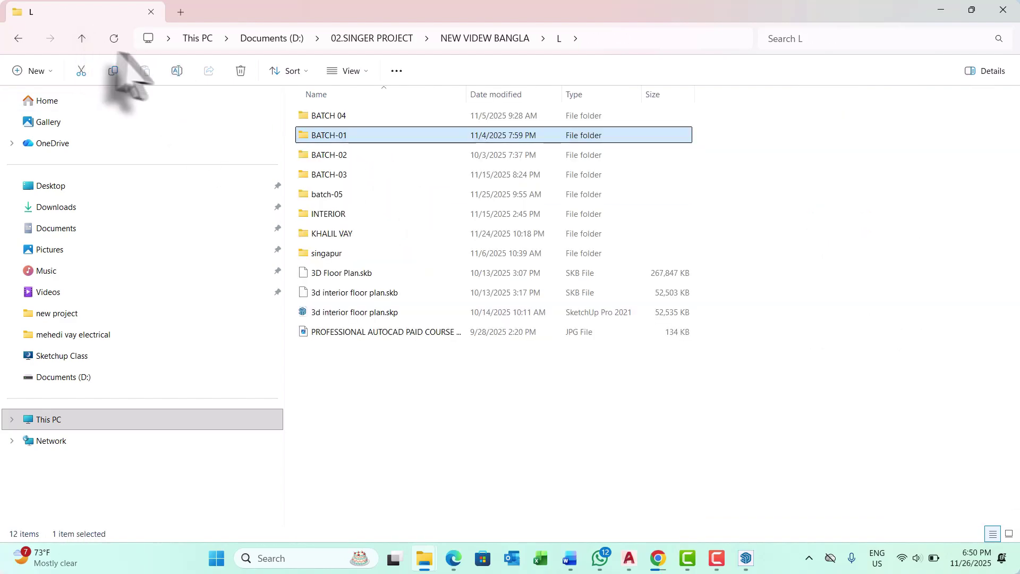
pyautogui.click(81, 38)
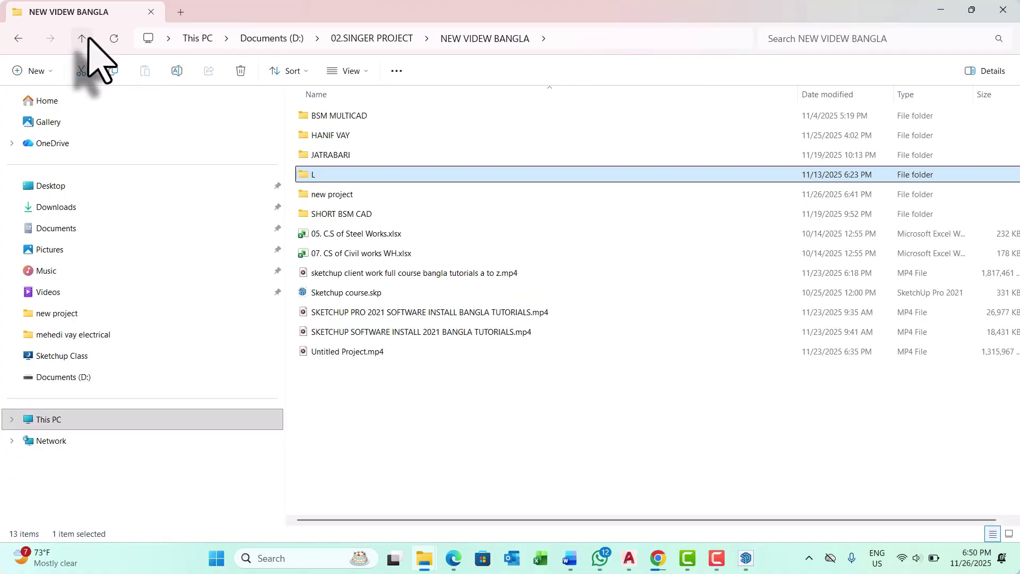
pyautogui.click(82, 38)
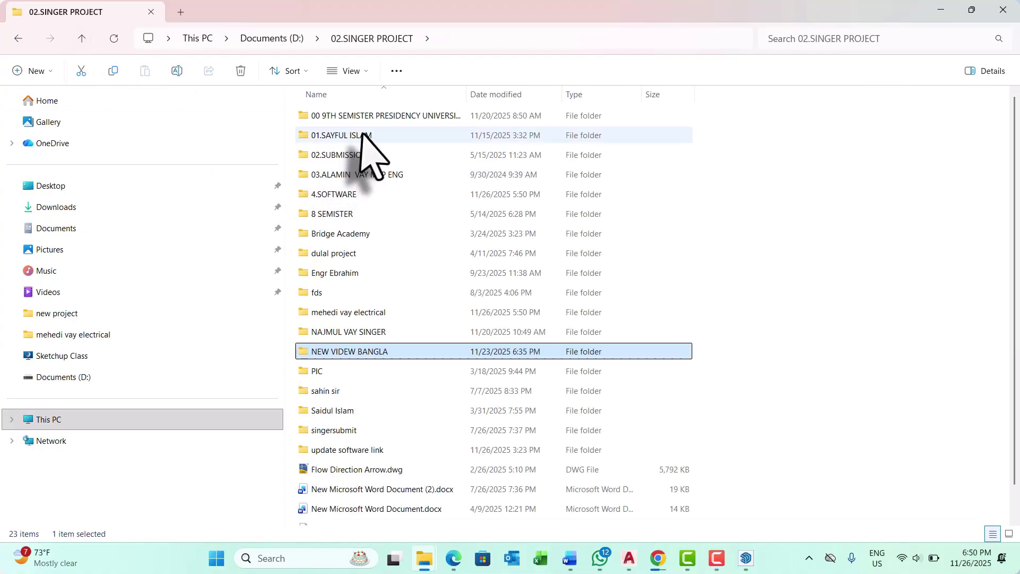
# Open sketchup b-01.skp from the BATCH 01 folder under 4.SOFTWARE, PAID, com, com
pyautogui.doubleClick(346, 196)
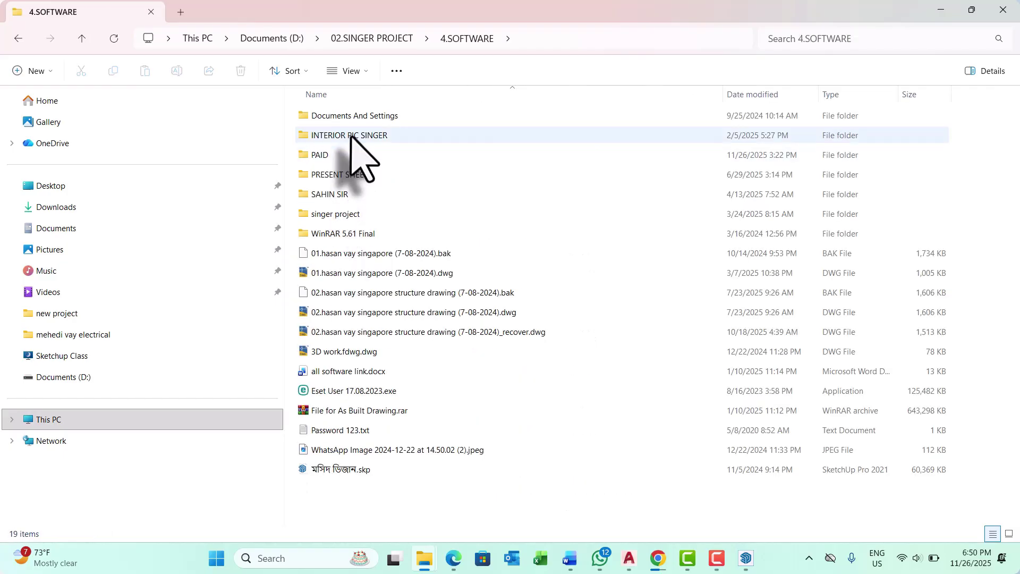
pyautogui.doubleClick(350, 155)
pyautogui.doubleClick(342, 117)
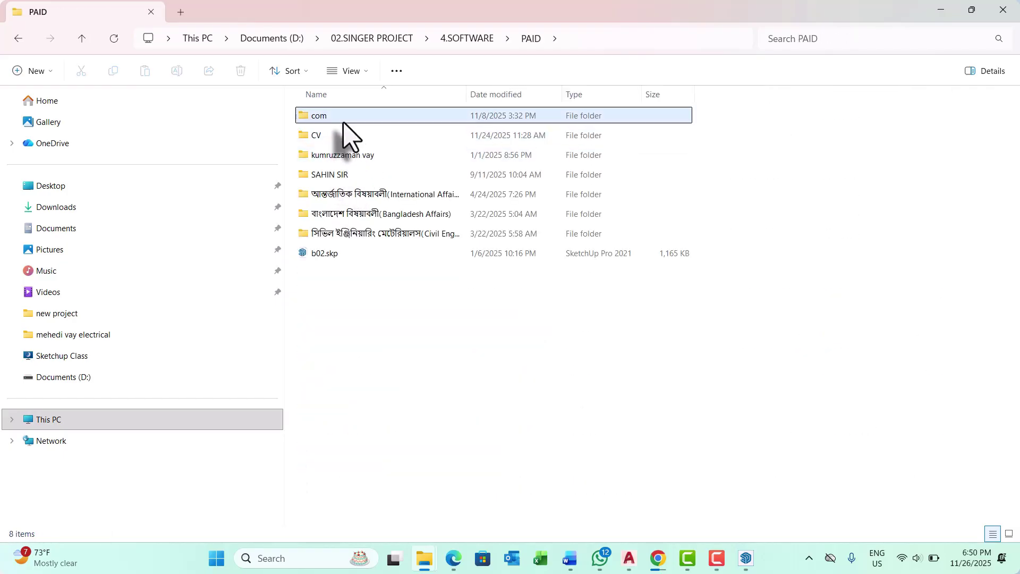
pyautogui.doubleClick(344, 117)
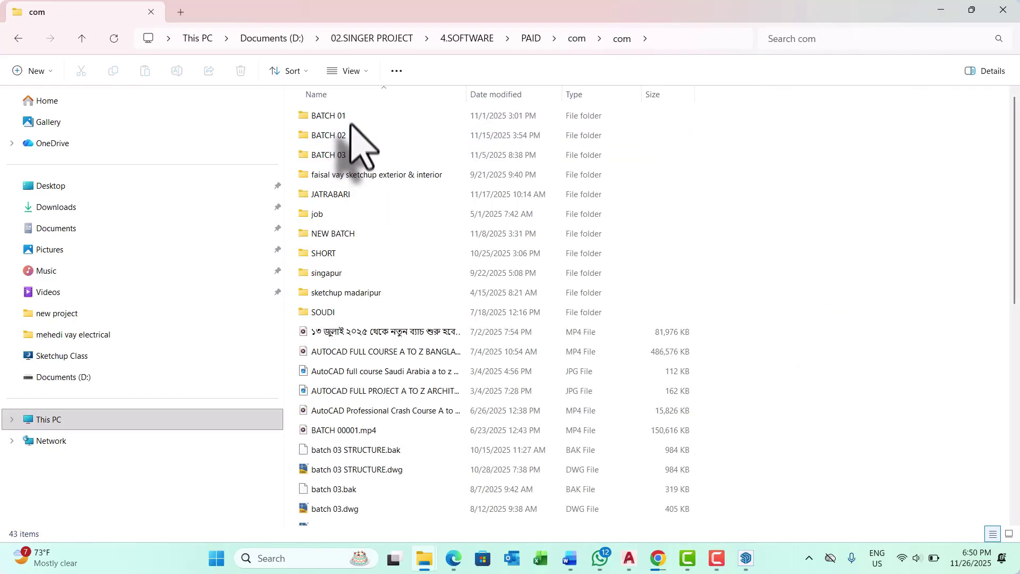
pyautogui.click(350, 117)
pyautogui.doubleClick(350, 117)
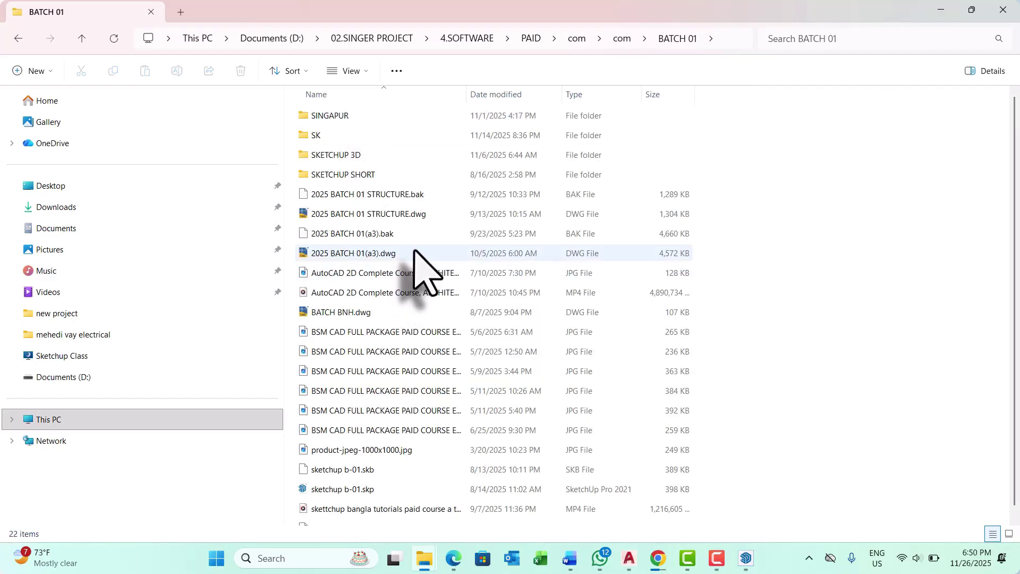
pyautogui.scroll(-1, 418, 260)
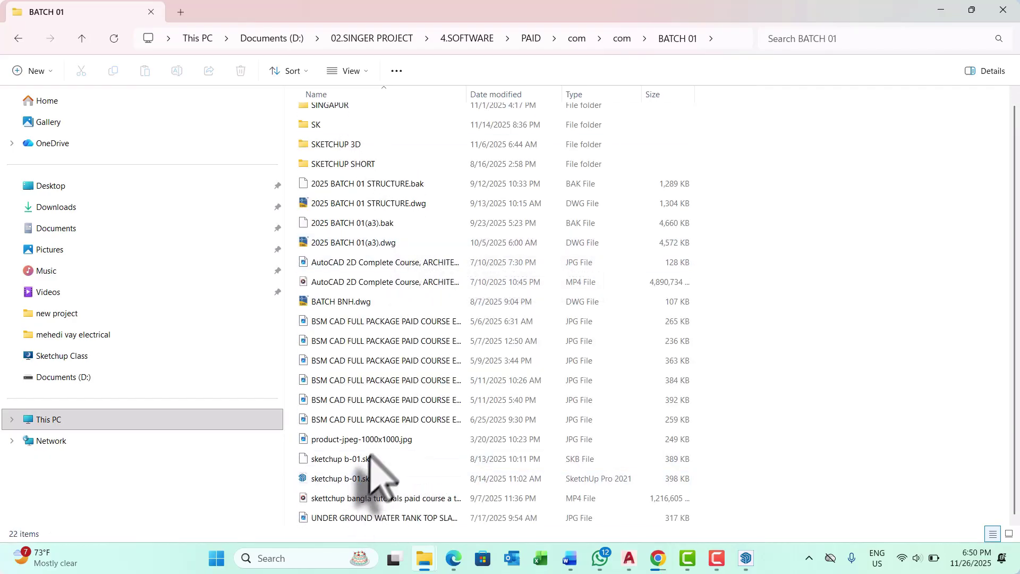
pyautogui.click(351, 478)
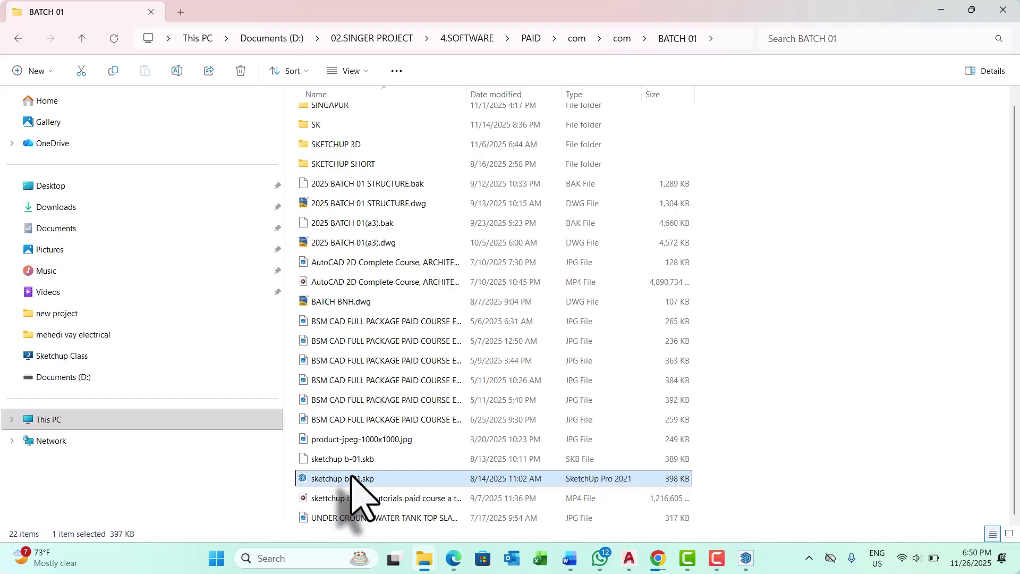
# Go back up from the BATCH 01 folder to the 4.SOFTWARE folder
pyautogui.click(81, 38)
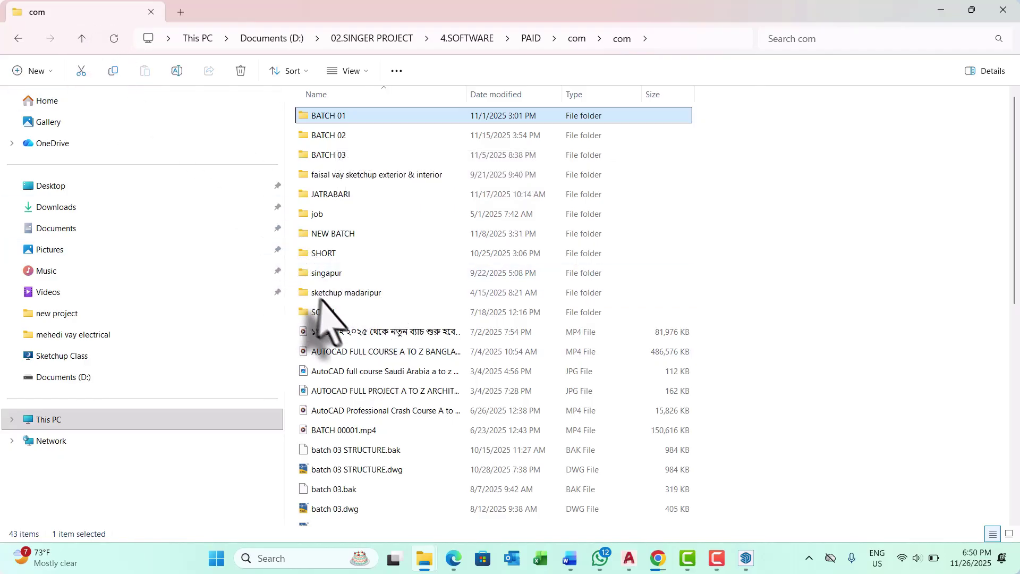
pyautogui.click(82, 38)
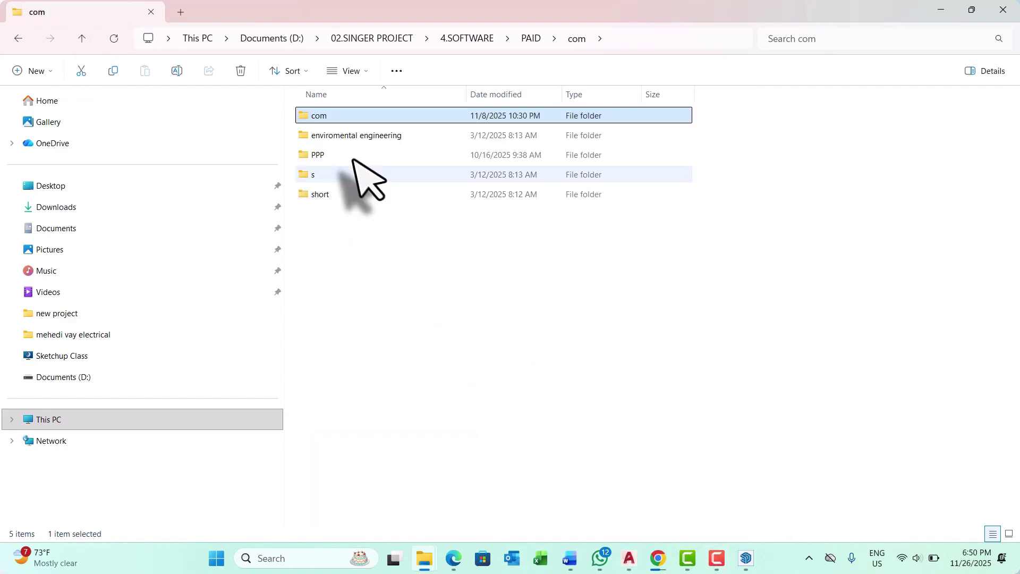
pyautogui.click(82, 38)
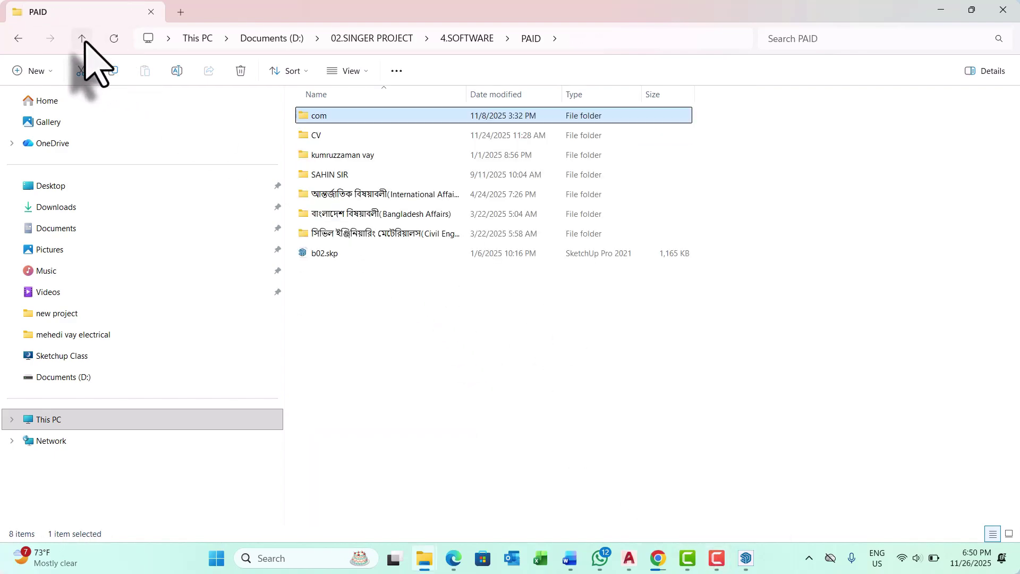
pyautogui.click(83, 38)
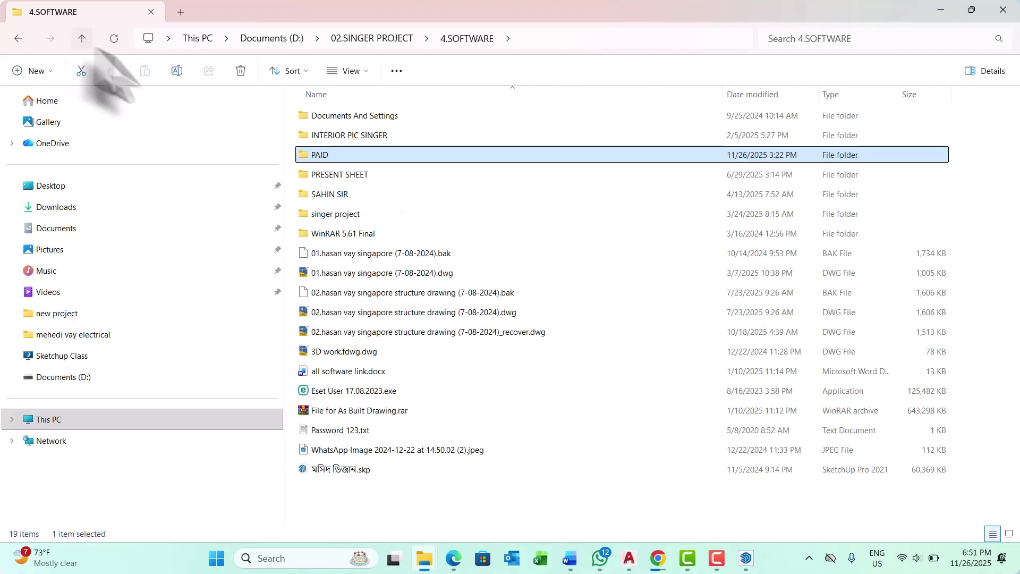
# View and close the sketchup b-01.skp model, minimize the folder window, and switch back to the SketchUp house model
pyautogui.moveTo(747, 555)
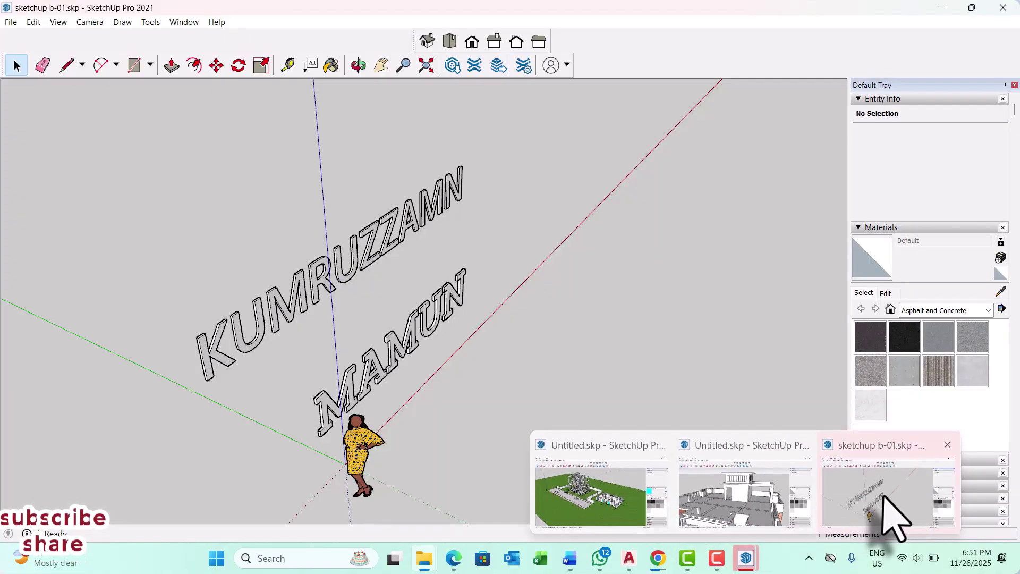
pyautogui.click(898, 510)
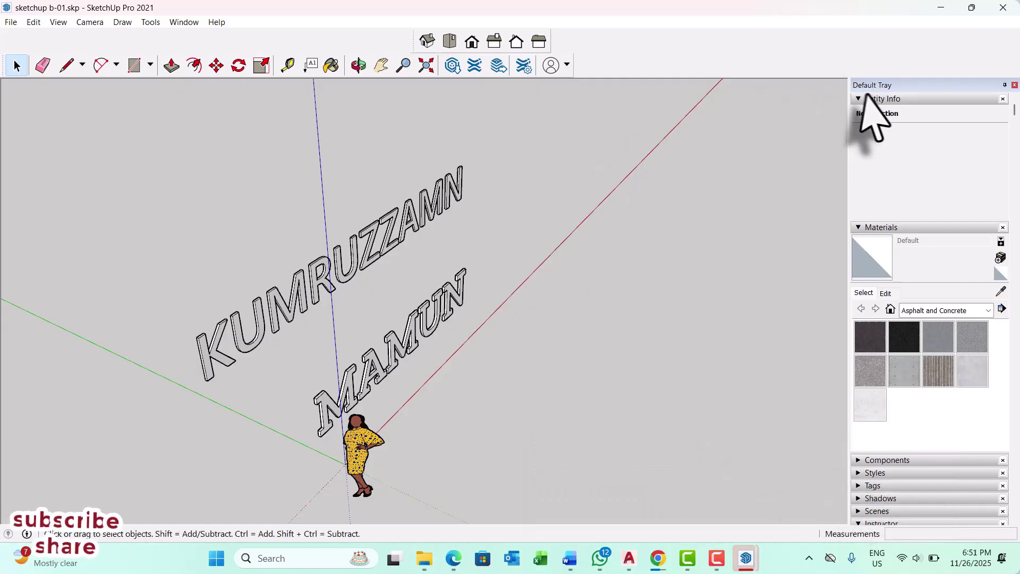
pyautogui.click(1002, 7)
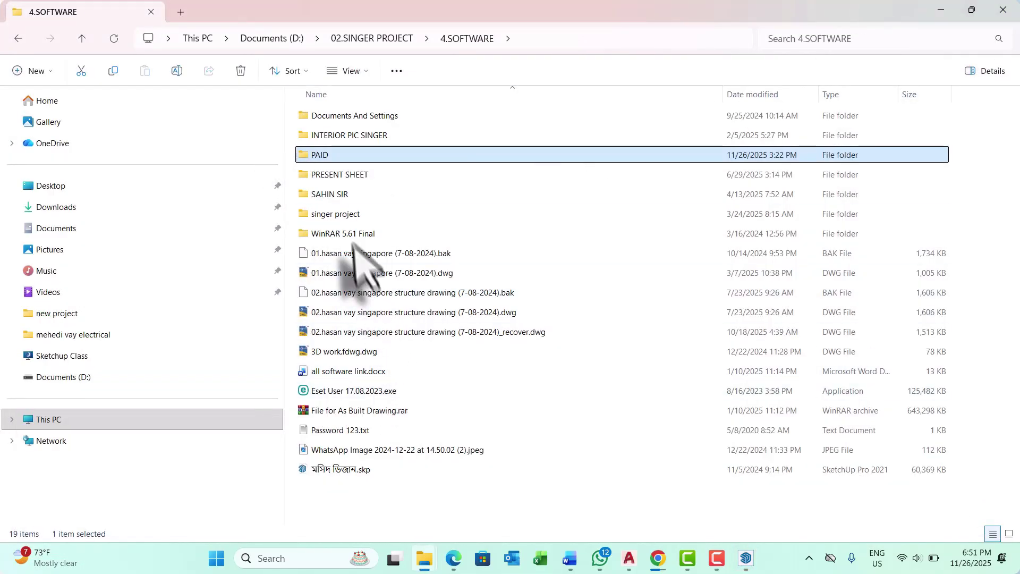
pyautogui.click(941, 10)
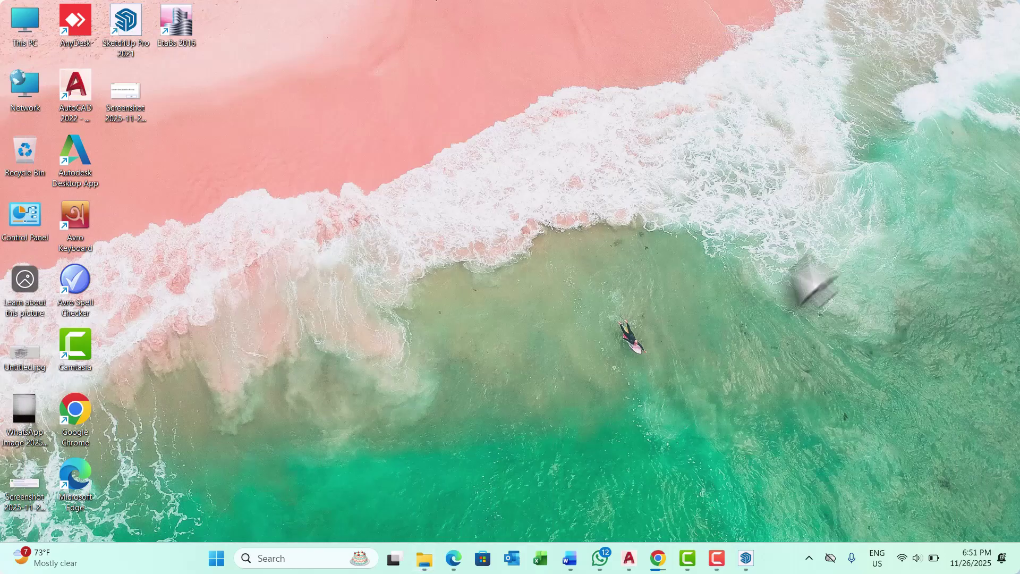
pyautogui.moveTo(746, 563)
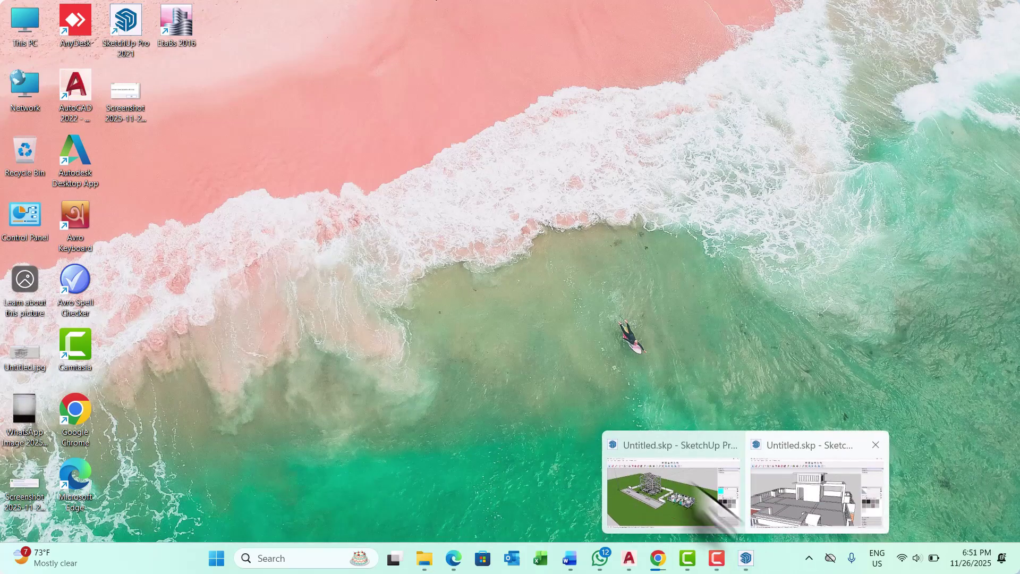
pyautogui.click(771, 502)
# Draw a 3' 4" by 7' rectangle filling the door opening of the rooftop room below the tank
pyautogui.scroll(-3, 466, 364)
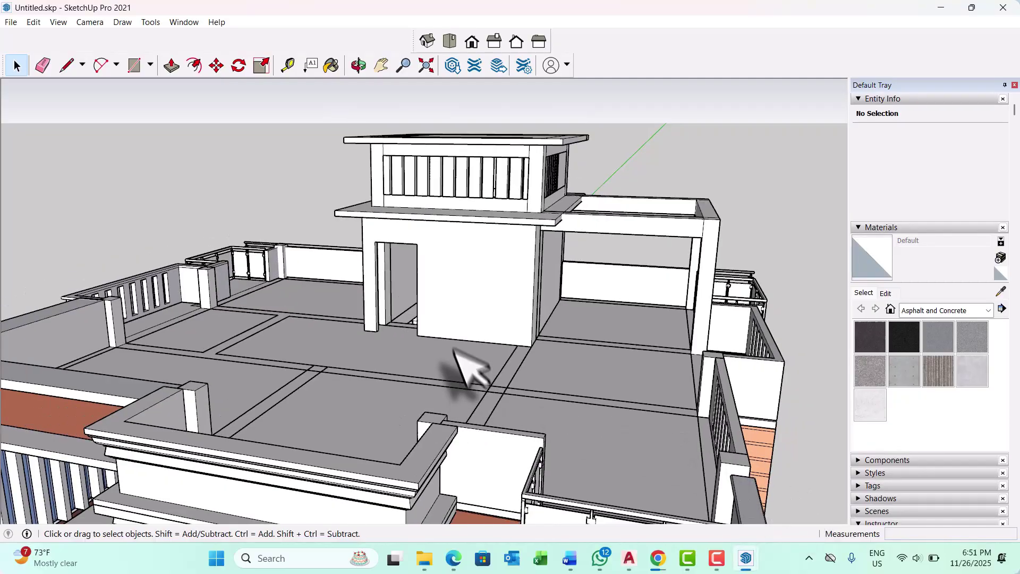
pyautogui.moveTo(466, 365); pyautogui.dragTo(422, 410, button='middle')
pyautogui.scroll(6, 376, 364)
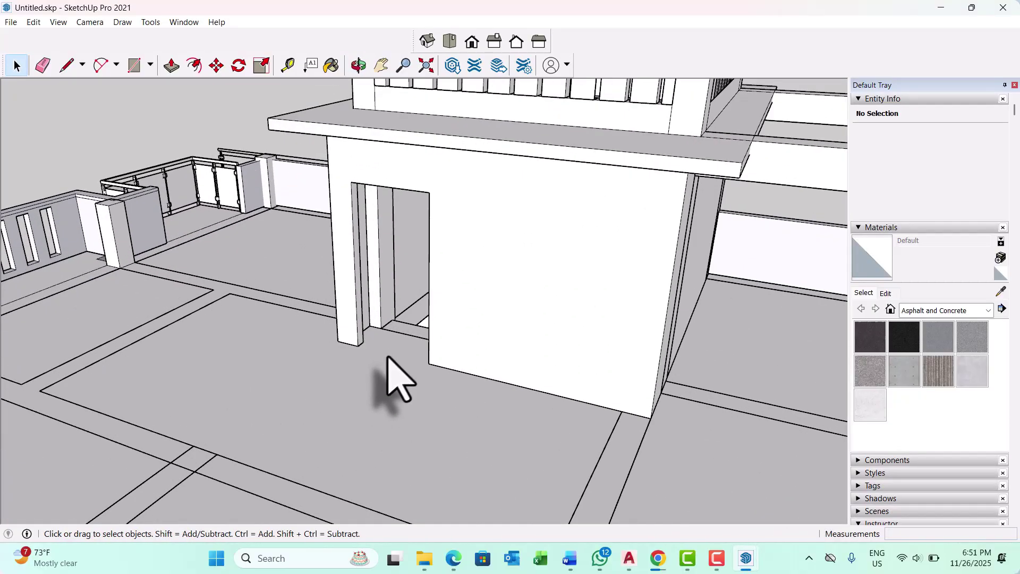
pyautogui.press('r')
pyautogui.scroll(2, 391, 362)
pyautogui.click(366, 352)
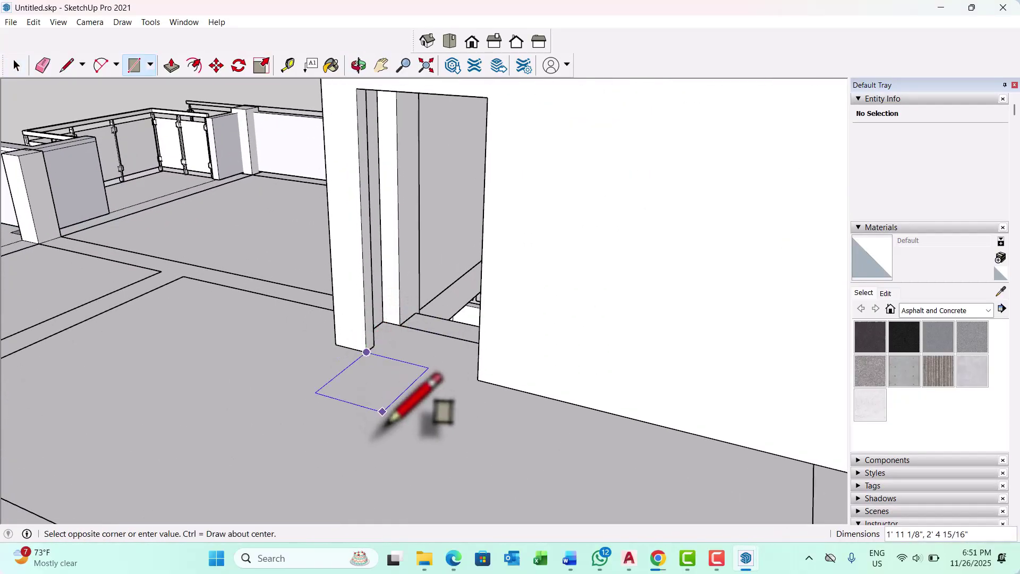
pyautogui.scroll(-3, 382, 412)
pyautogui.scroll(3, 452, 201)
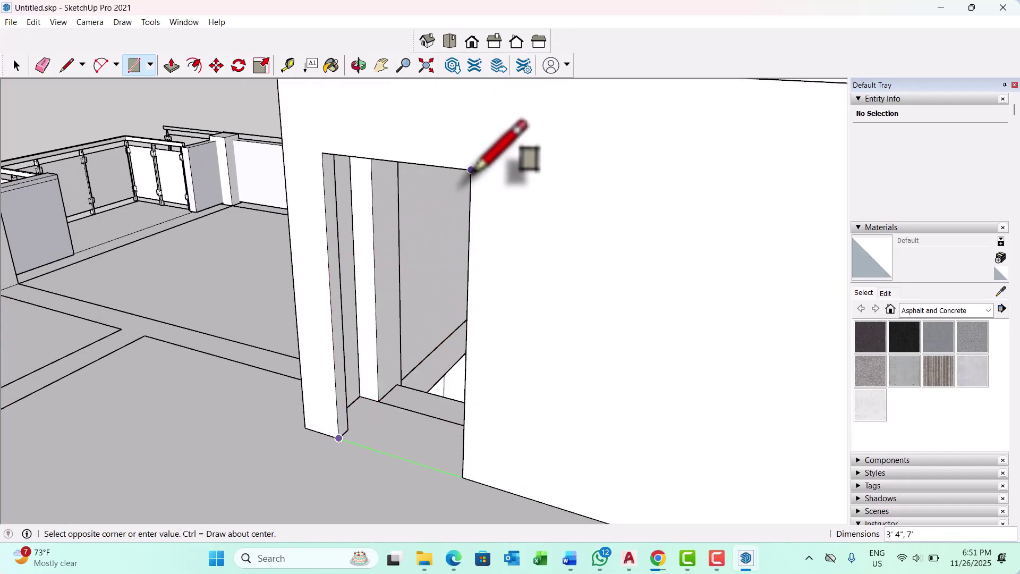
pyautogui.click(470, 170)
# Offset the door rectangle's outline inward by 2" to form the frame
pyautogui.moveTo(474, 164); pyautogui.dragTo(337, 383, button='middle')
pyautogui.press('f')
pyautogui.click(277, 317)
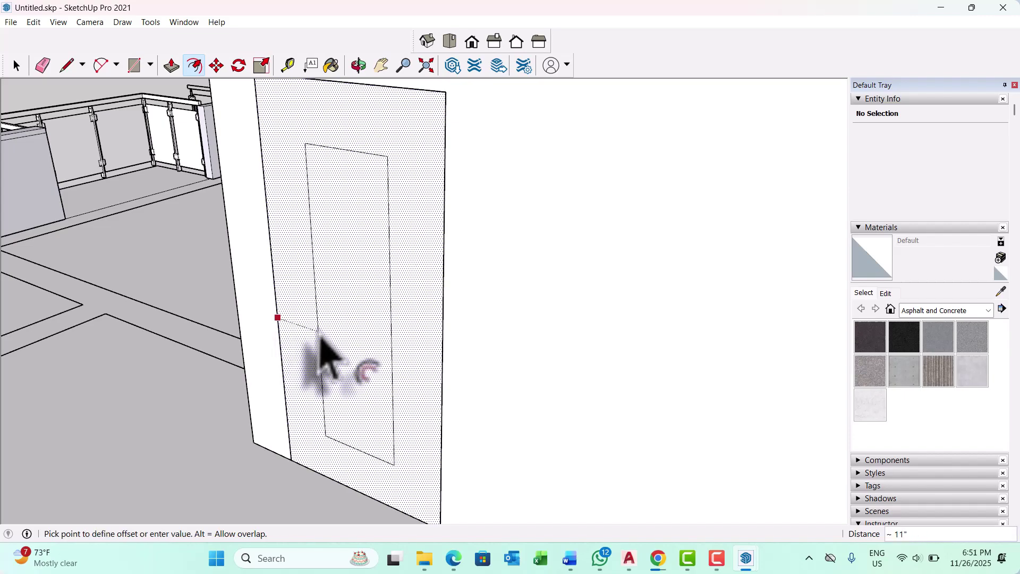
pyautogui.press('Return')
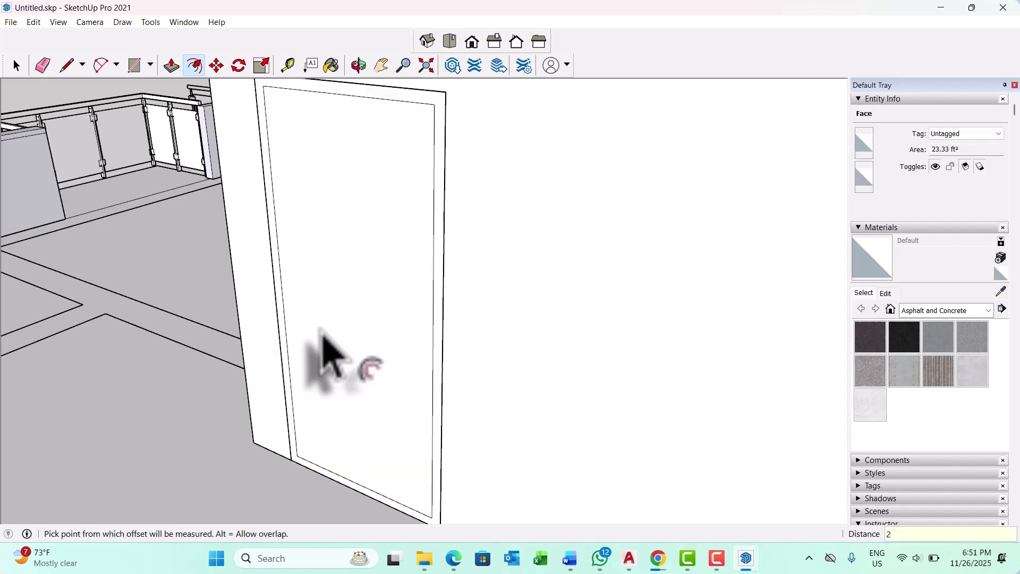
# Make the narrow door frame face a separate group
pyautogui.press('space')
pyautogui.scroll(5, 283, 330)
pyautogui.click(285, 319)
pyautogui.doubleClick(286, 322)
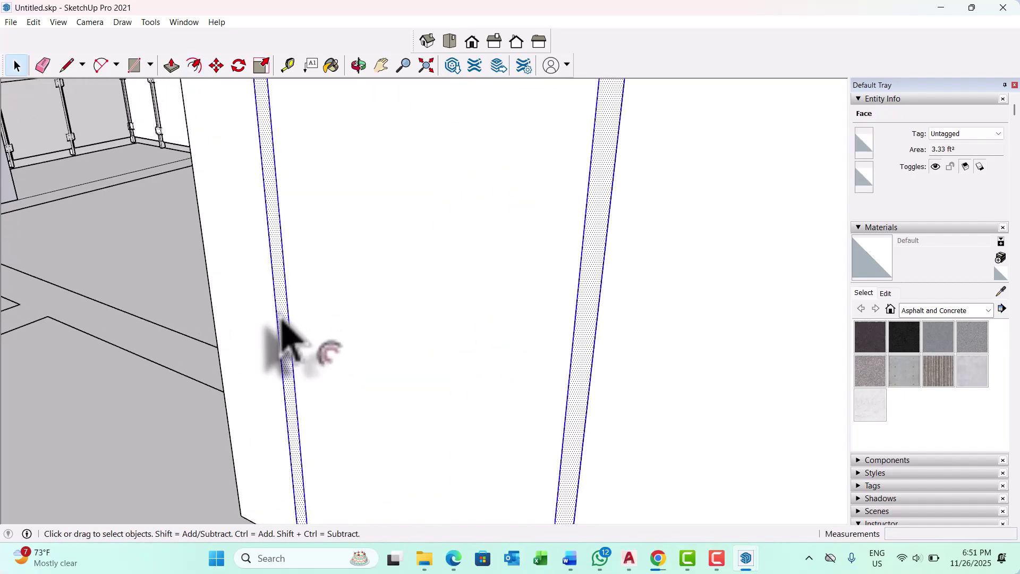
pyautogui.rightClick(284, 340)
pyautogui.click(325, 424)
# Group the inner door panel face together with its edges
pyautogui.scroll(-3, 356, 318)
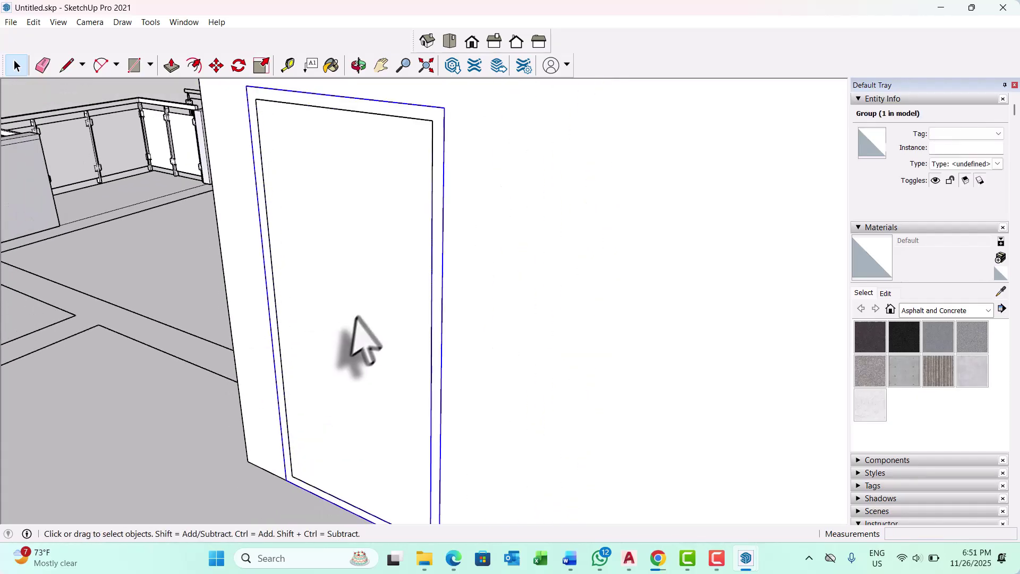
pyautogui.doubleClick(360, 318)
pyautogui.rightClick(360, 316)
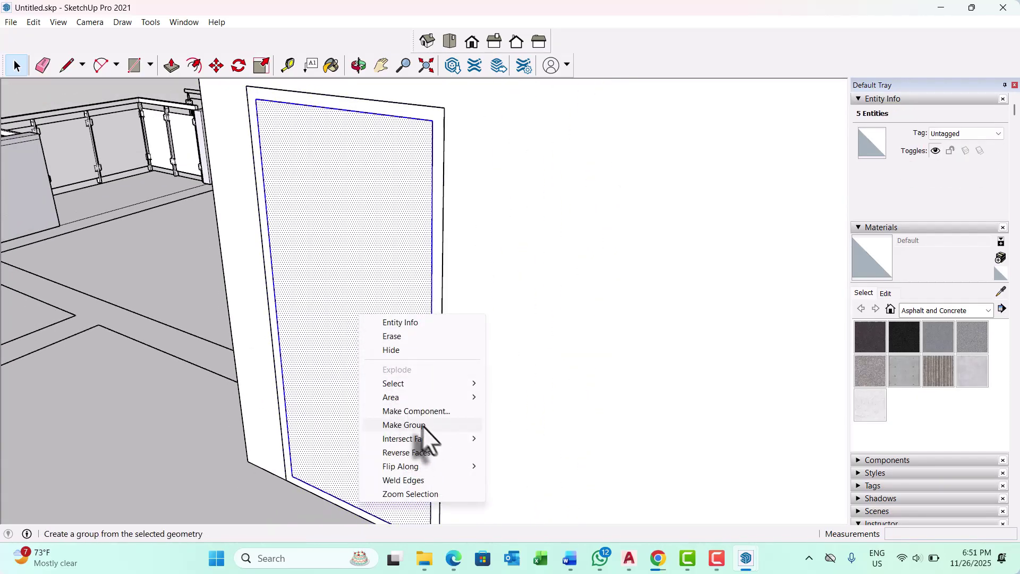
pyautogui.click(417, 425)
# Open the door frame group and extrude its face 5" with Push/Pull
pyautogui.scroll(-2, 433, 336)
pyautogui.scroll(4, 432, 329)
pyautogui.click(431, 313)
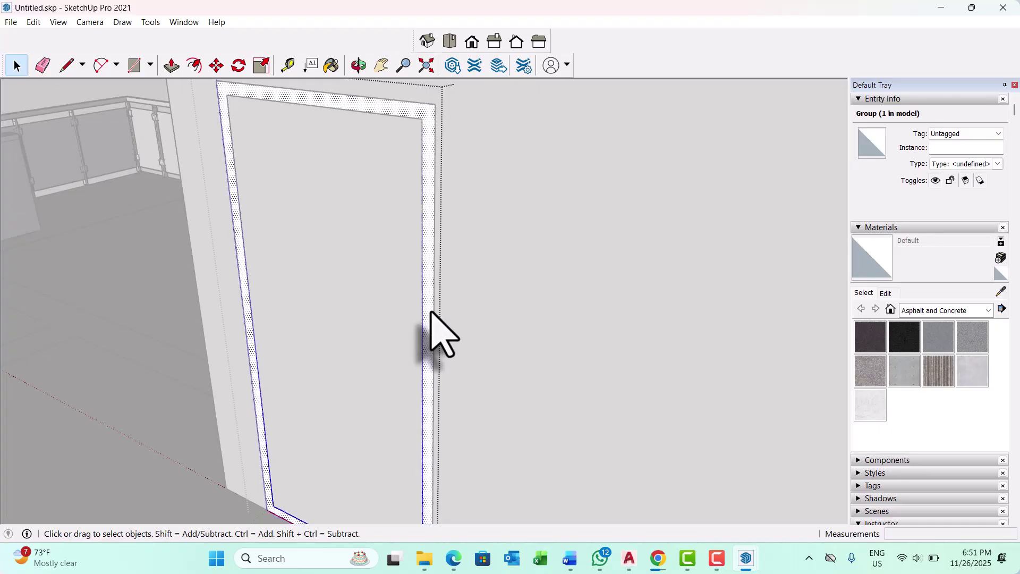
pyautogui.press('p')
pyautogui.scroll(1, 428, 312)
pyautogui.click(430, 347)
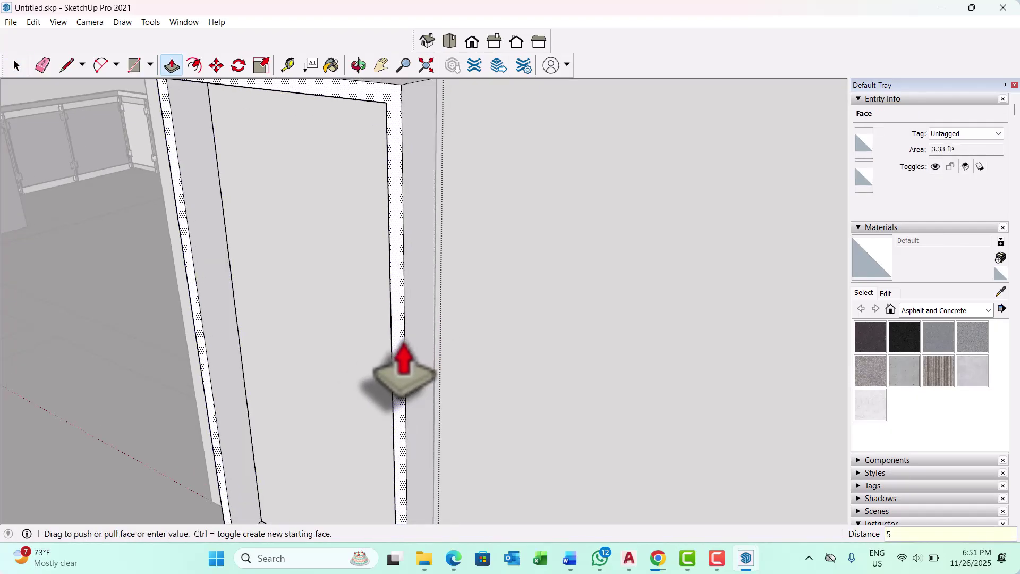
pyautogui.press('Return')
# Open the inner door panel group and extrude its face 2" with Push/Pull
pyautogui.scroll(-2, 405, 373)
pyautogui.press('space')
pyautogui.scroll(2, 317, 417)
pyautogui.click(330, 384)
pyautogui.doubleClick(331, 379)
pyautogui.click(331, 378)
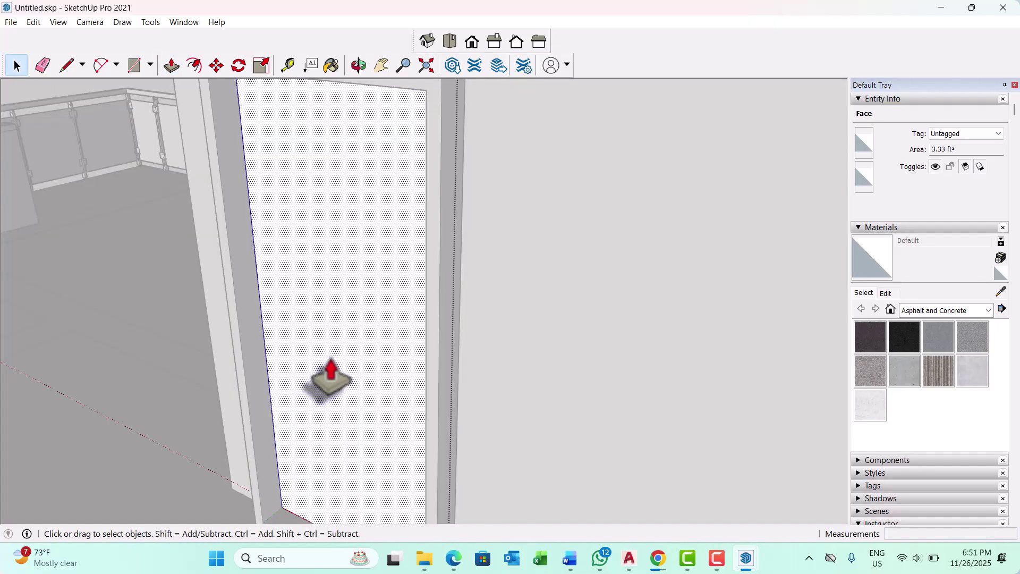
pyautogui.doubleClick(331, 378)
pyautogui.press('p')
pyautogui.scroll(1, 332, 383)
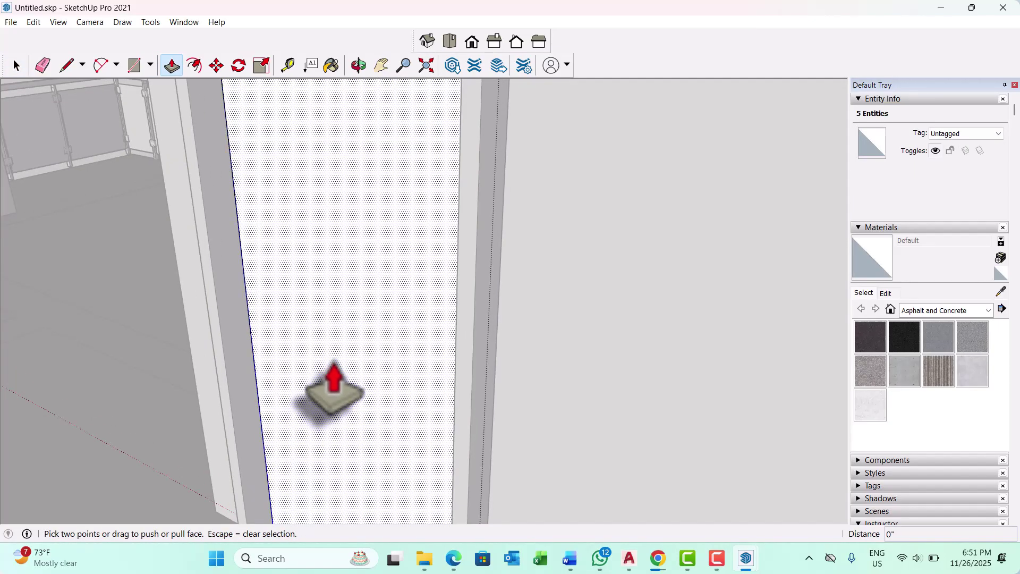
pyautogui.click(333, 392)
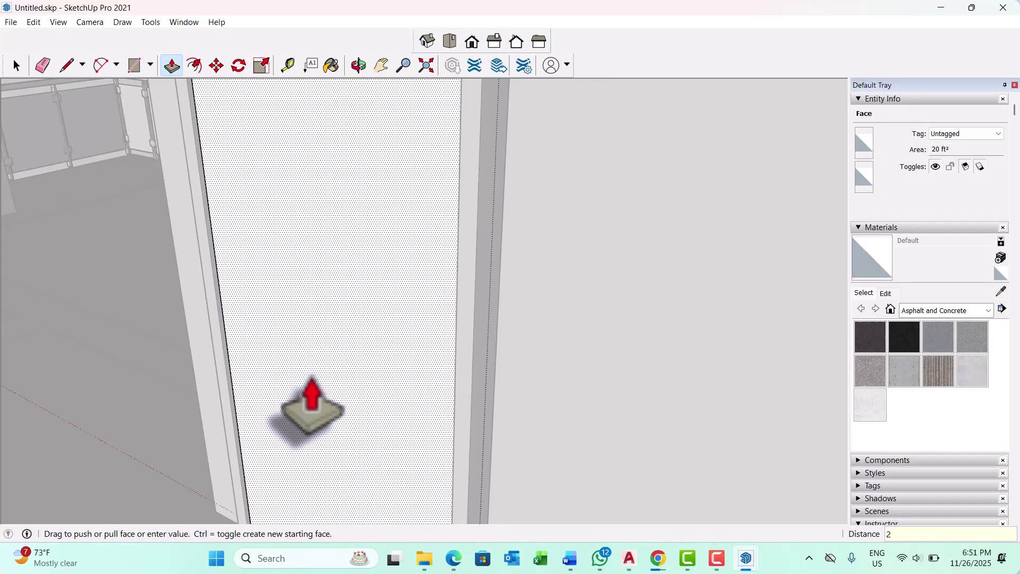
pyautogui.press('Return')
pyautogui.scroll(-2, 318, 391)
pyautogui.press('space')
pyautogui.click(287, 491)
# Move the door panel by its lower corner about 1/2" outward along the depth of the frame
pyautogui.moveTo(288, 494); pyautogui.dragTo(334, 487, button='middle')
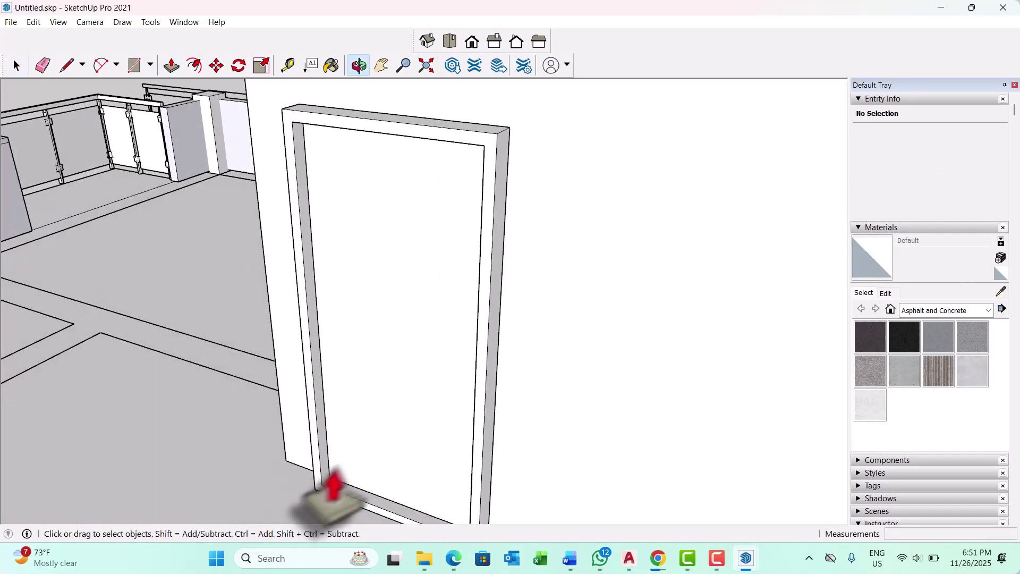
pyautogui.scroll(1, 334, 486)
pyautogui.click(365, 467)
pyautogui.press('m')
pyautogui.scroll(2, 329, 475)
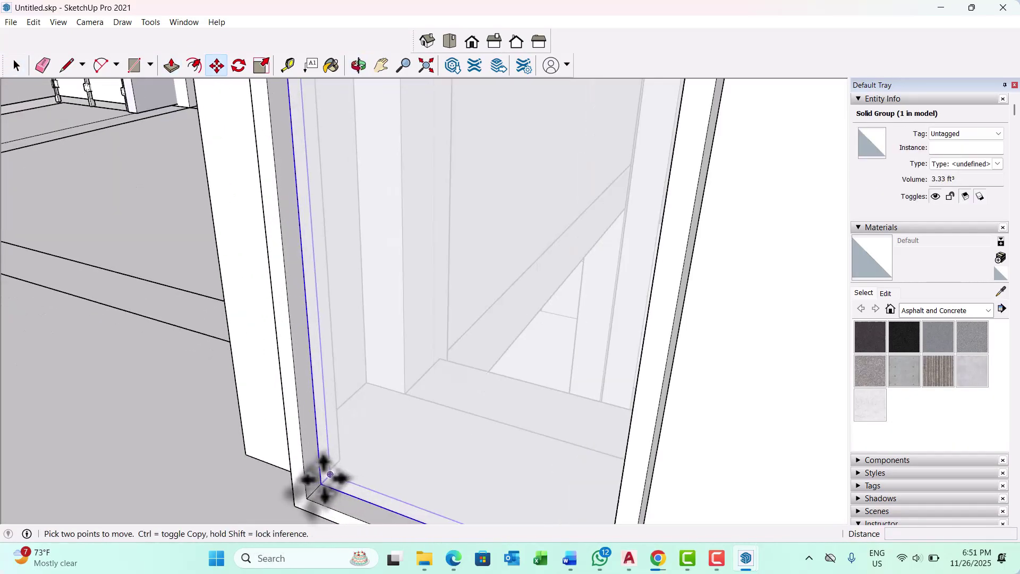
pyautogui.click(327, 474)
pyautogui.scroll(1, 322, 481)
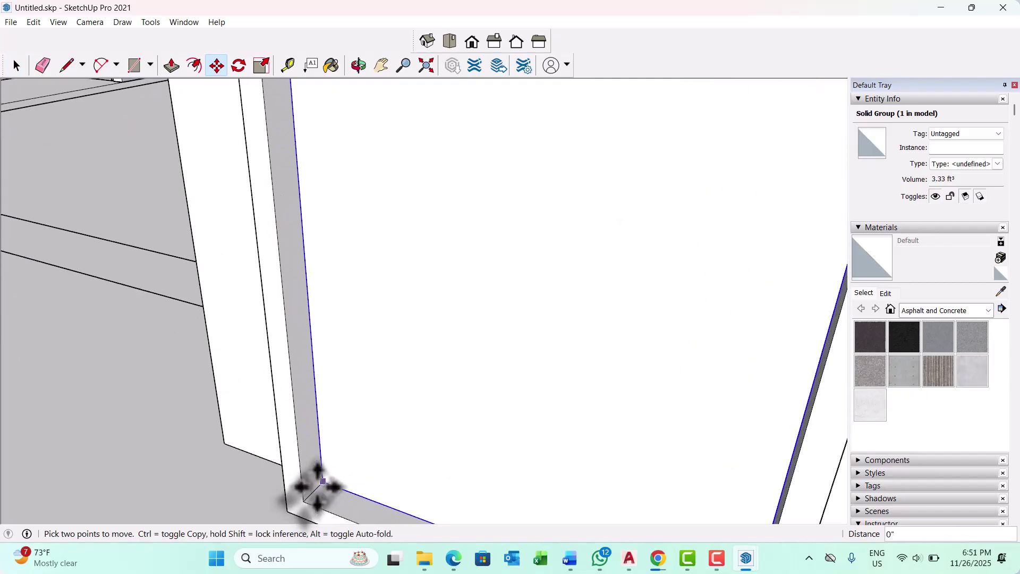
pyautogui.moveTo(307, 485); pyautogui.dragTo(372, 489, button='middle')
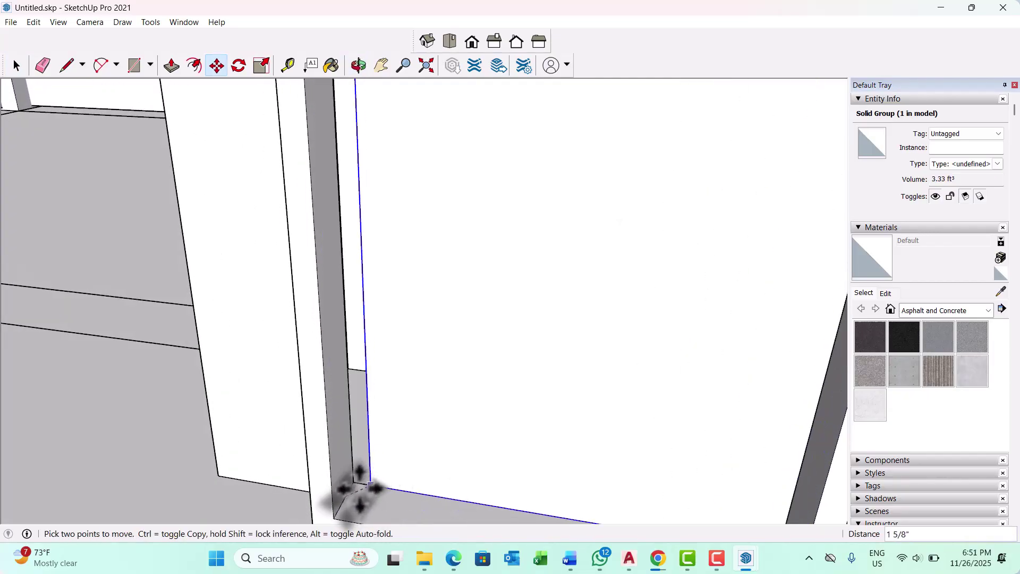
pyautogui.click(342, 505)
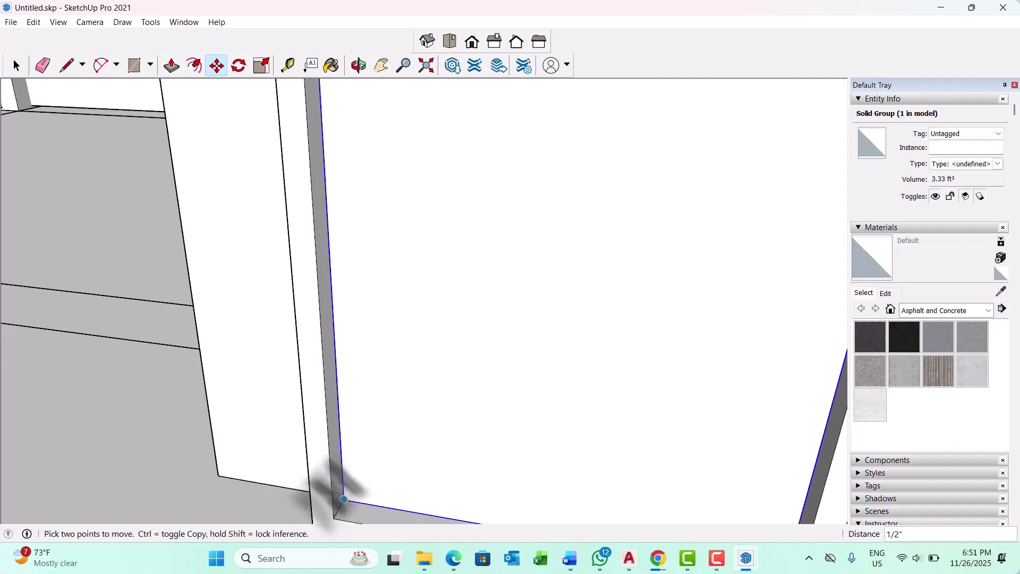
pyautogui.press('space')
pyautogui.scroll(-5, 335, 441)
pyautogui.click(246, 465)
pyautogui.scroll(-4, 343, 429)
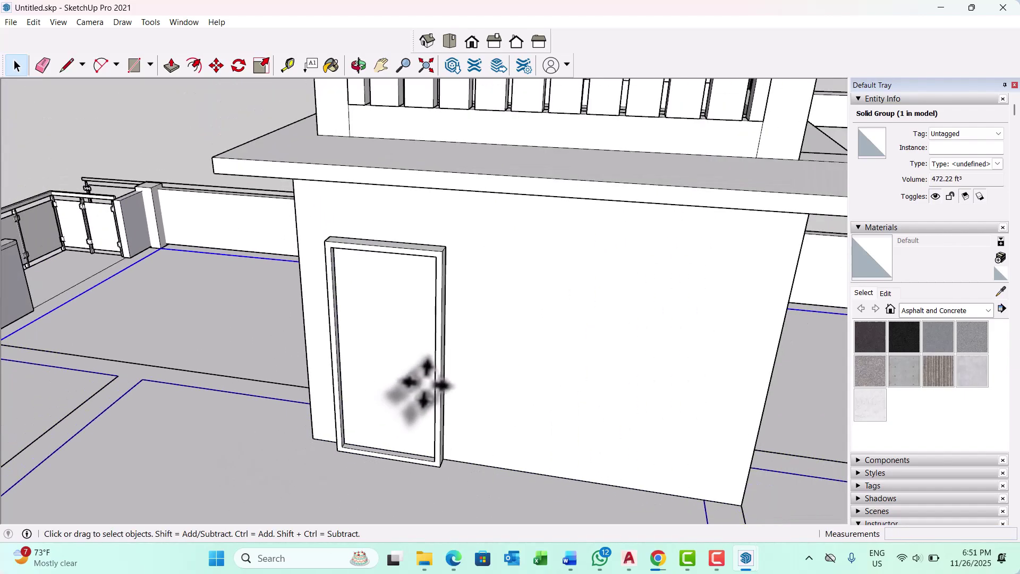
# Place a horizontal guide line across the door panel around mid-height, measured from the panel's bottom edge
pyautogui.moveTo(424, 387); pyautogui.dragTo(362, 389, button='middle')
pyautogui.scroll(3, 317, 323)
pyautogui.scroll(-2, 325, 332)
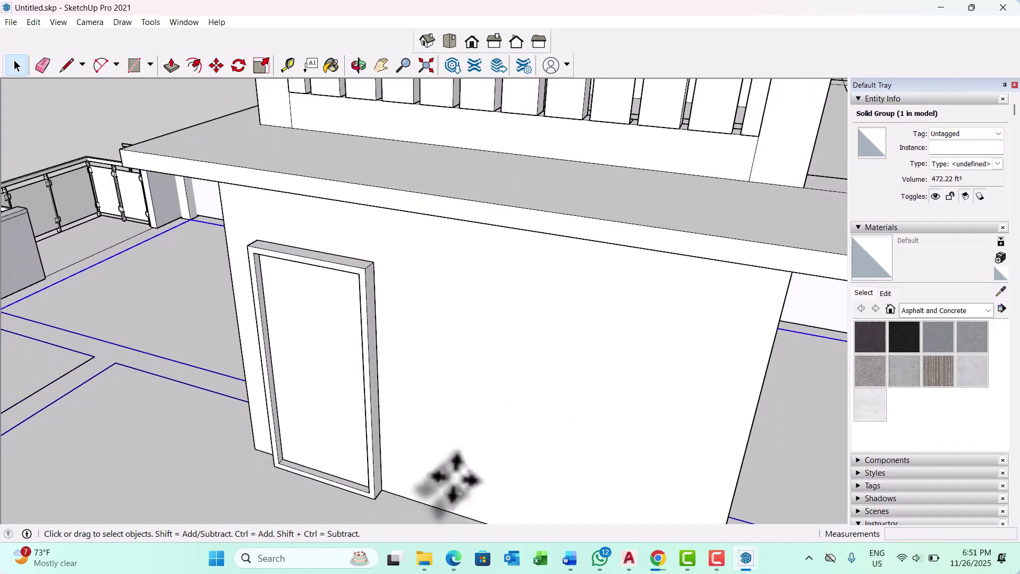
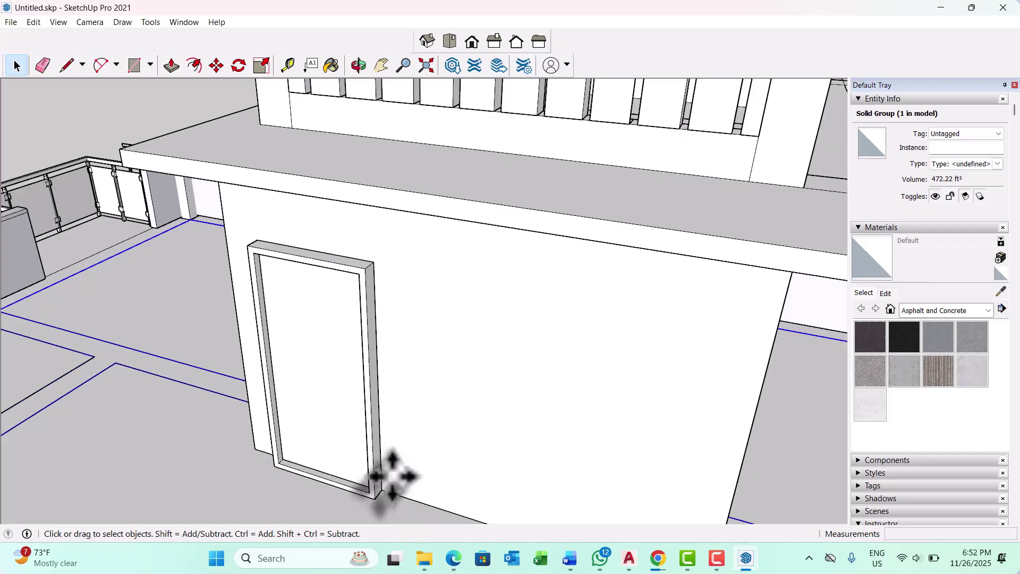
pyautogui.moveTo(303, 367)
pyautogui.mouseDown(button='middle')
pyautogui.moveTo(311, 363)
pyautogui.moveTo(295, 374)
pyautogui.mouseUp(button='middle')
pyautogui.scroll(2, 308, 428)
pyautogui.press('t')
pyautogui.scroll(2, 265, 414)
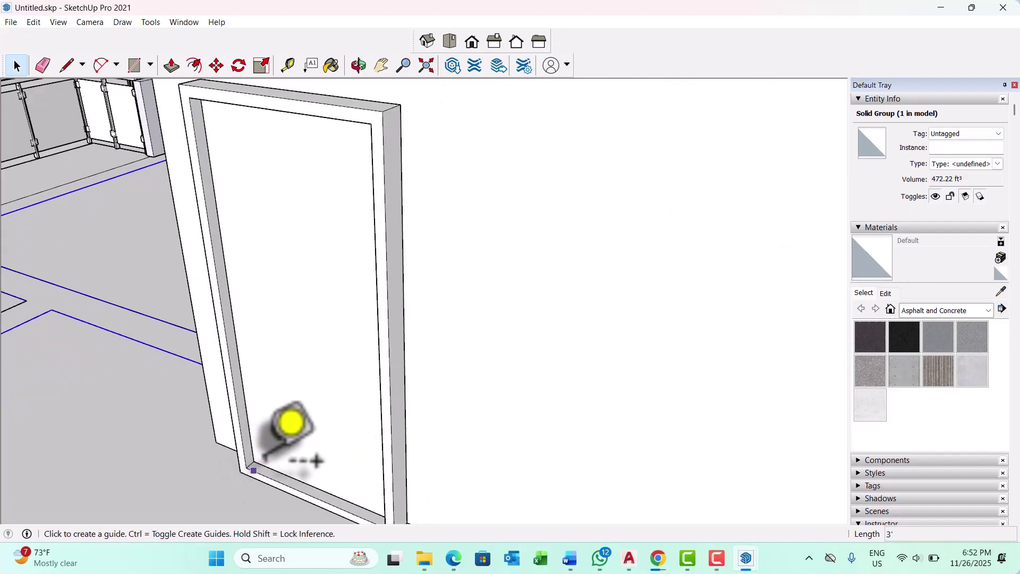
pyautogui.click(276, 463)
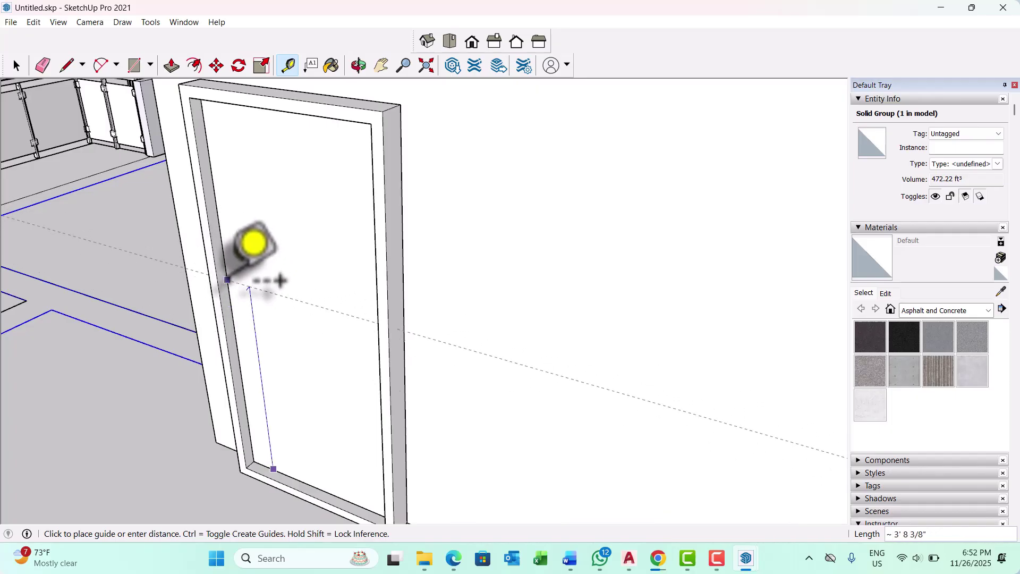
pyautogui.click(230, 303)
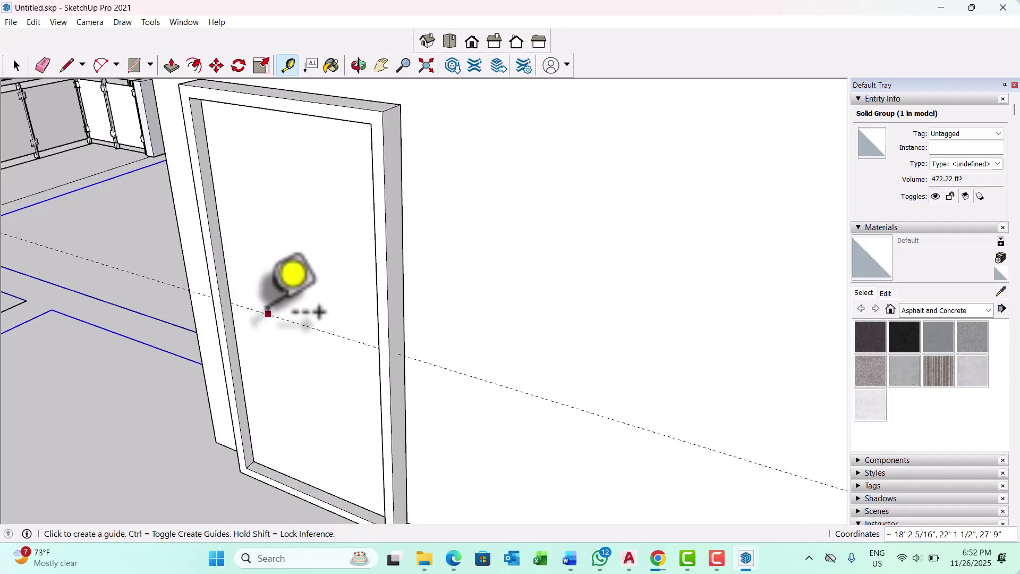
pyautogui.scroll(3, 254, 303)
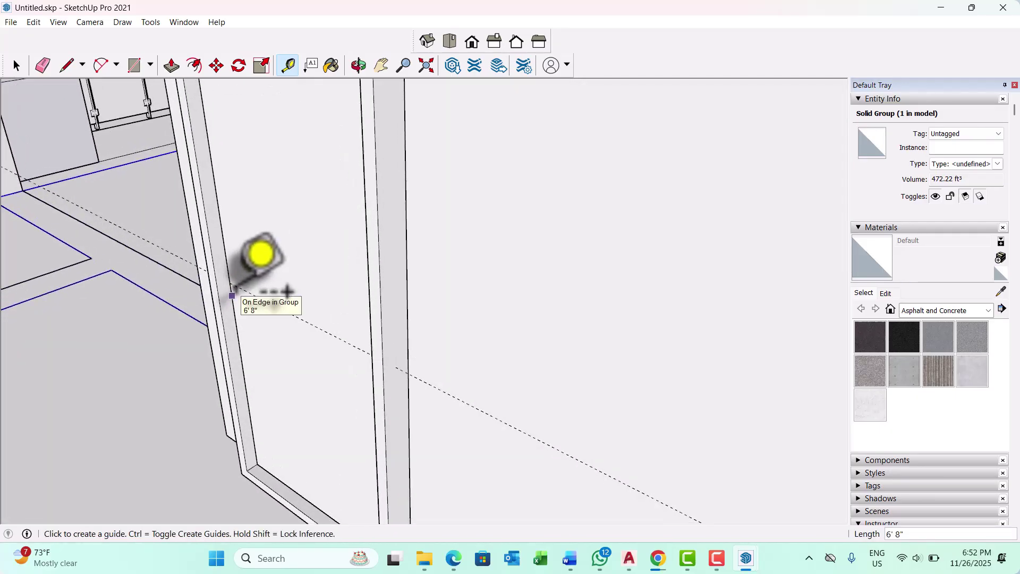
pyautogui.scroll(1, 289, 291)
pyautogui.press('l')
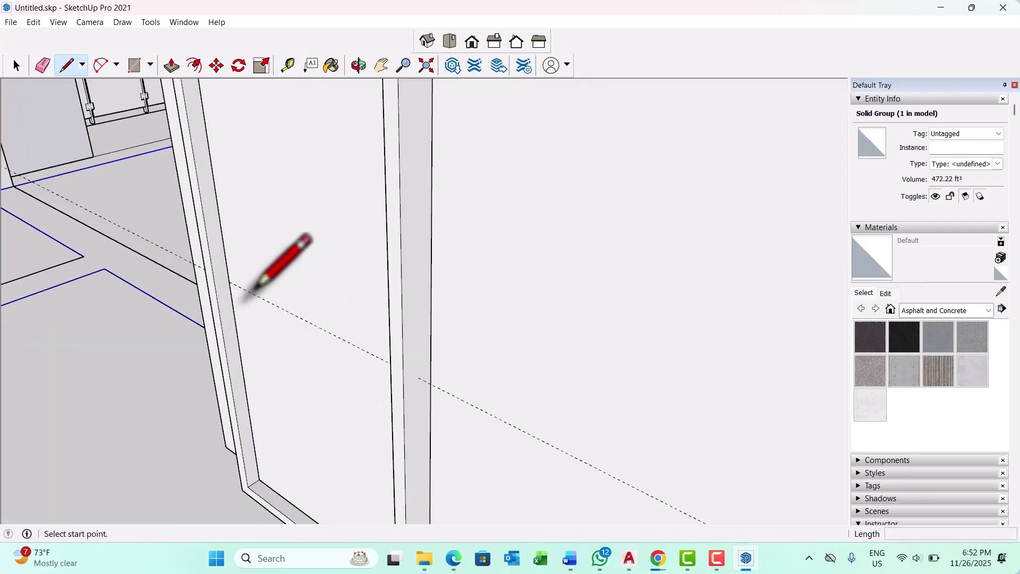
pyautogui.scroll(1, 247, 290)
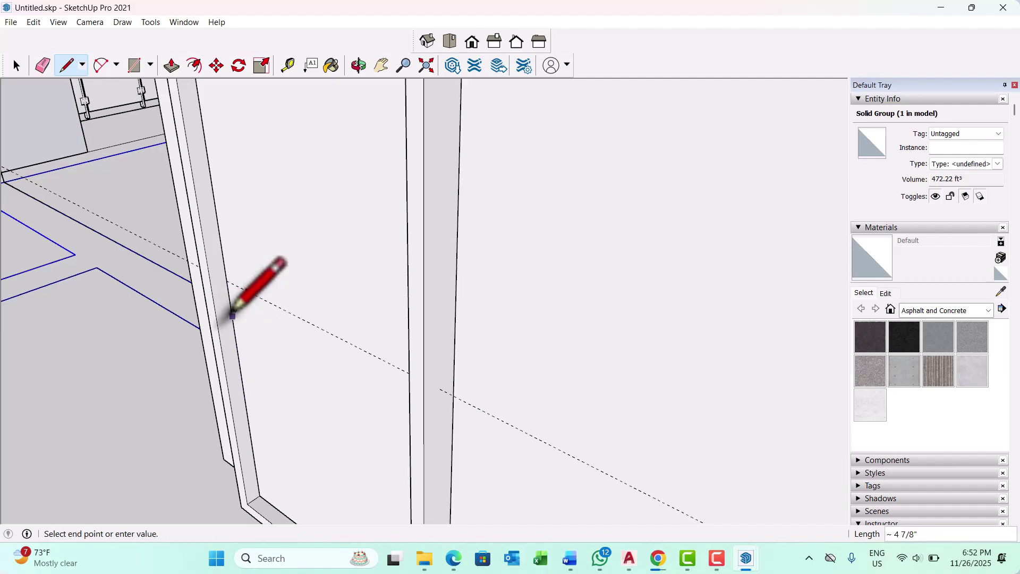
pyautogui.press('Right')
pyautogui.click(15, 312)
pyautogui.scroll(2, 45, 238)
pyautogui.scroll(-1, 340, 341)
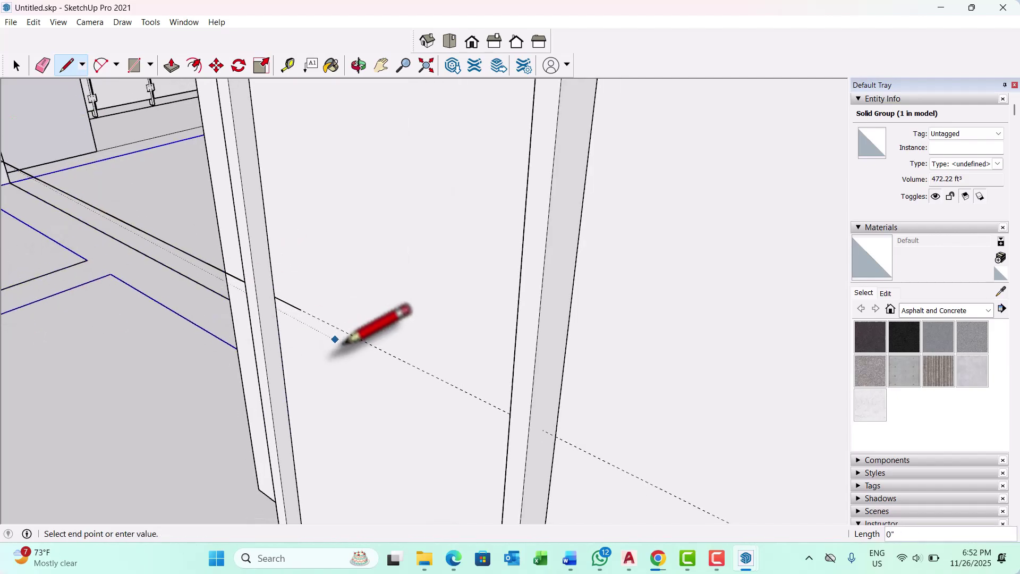
pyautogui.scroll(-3, 334, 339)
pyautogui.scroll(2, 290, 311)
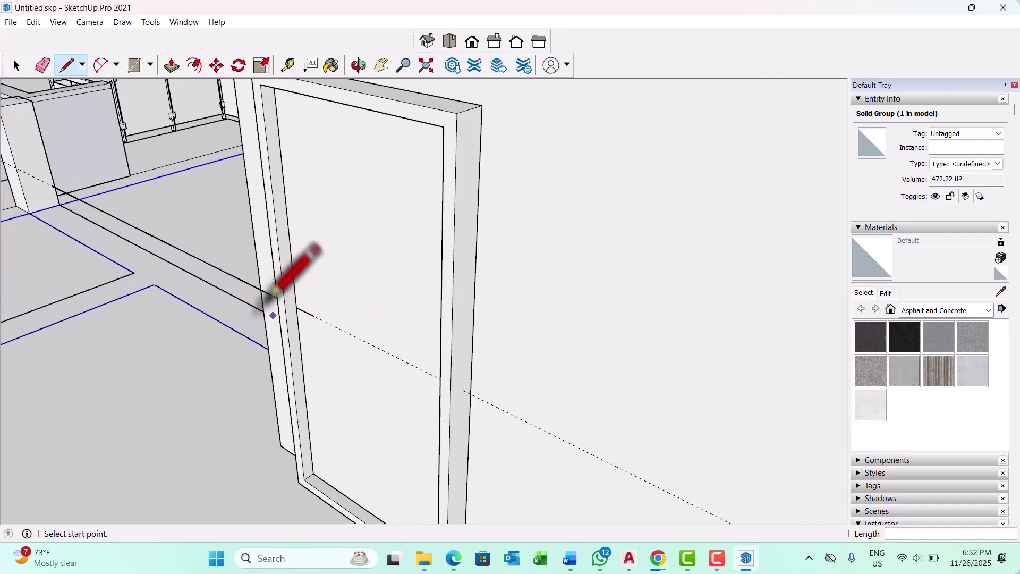
pyautogui.press('space')
pyautogui.press('Delete')
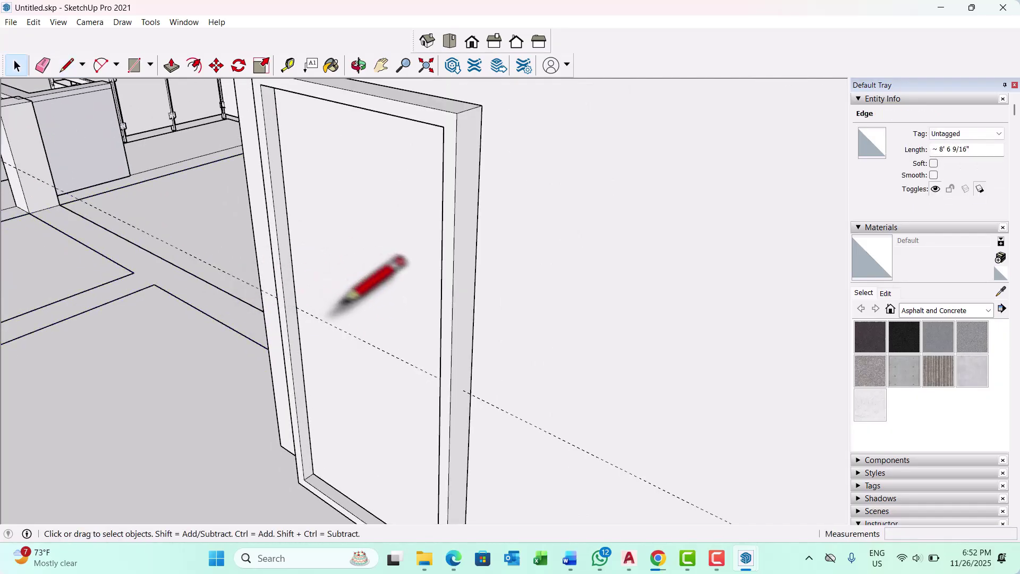
# Draw a closed 2" by 1" rectangle standing perpendicular to the door panel, starting from the guide near the frame
pyautogui.moveTo(331, 320); pyautogui.dragTo(305, 322, button='middle')
pyautogui.scroll(2, 290, 315)
pyautogui.scroll(1, 294, 307)
pyautogui.press('l')
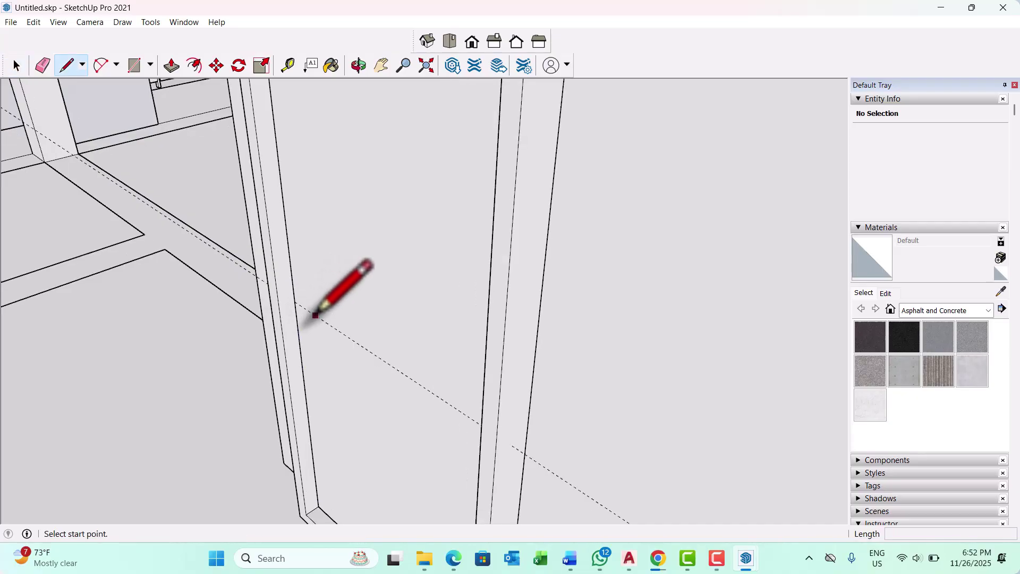
pyautogui.click(315, 315)
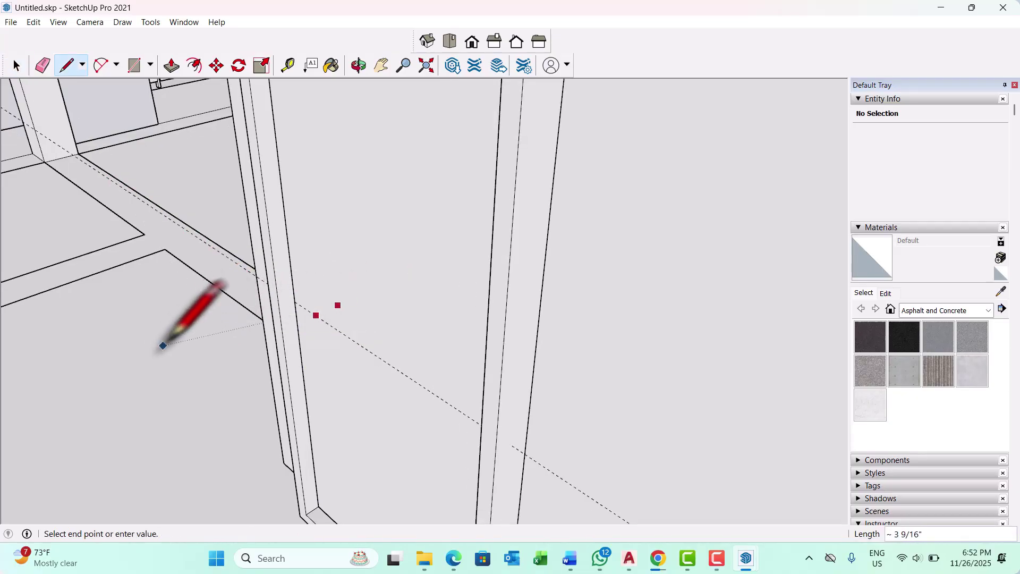
pyautogui.scroll(-1, 154, 356)
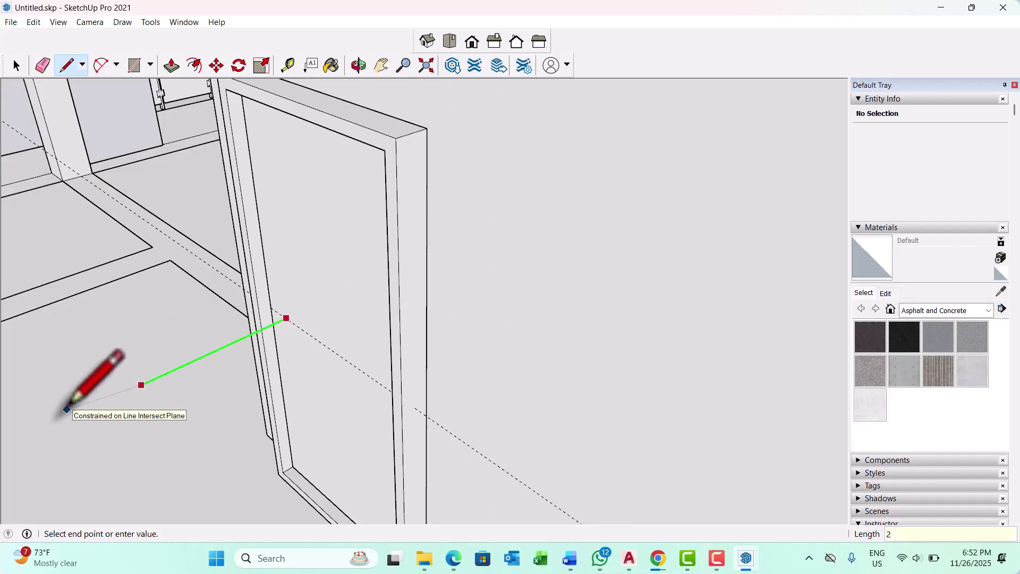
pyautogui.scroll(3, 266, 296)
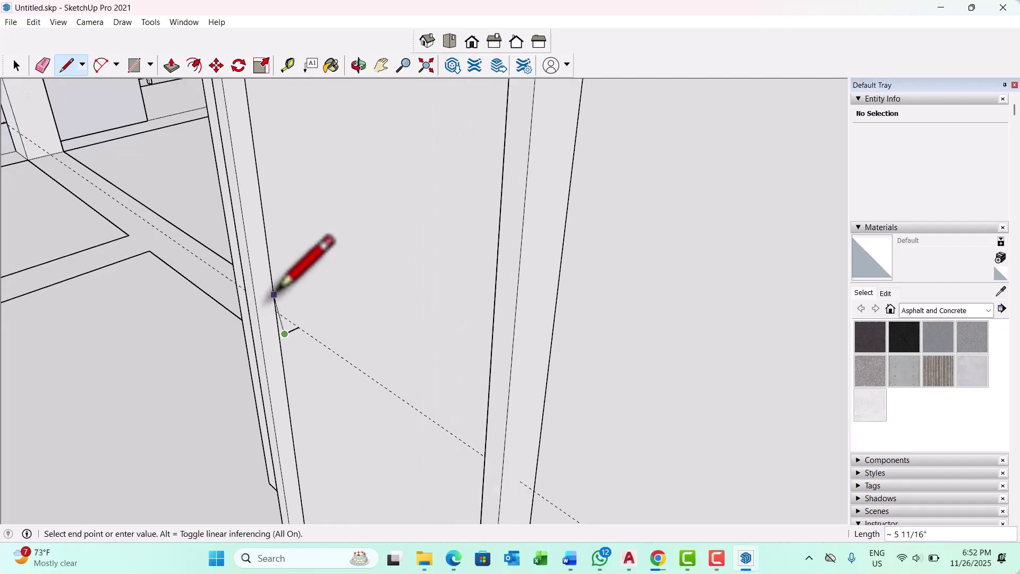
pyautogui.scroll(1, 283, 311)
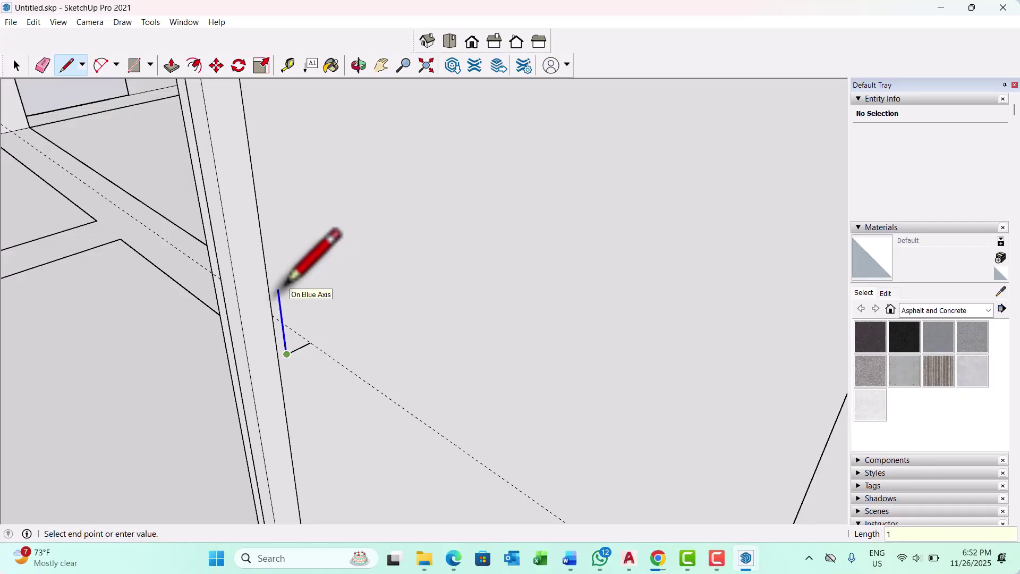
pyautogui.press('Return')
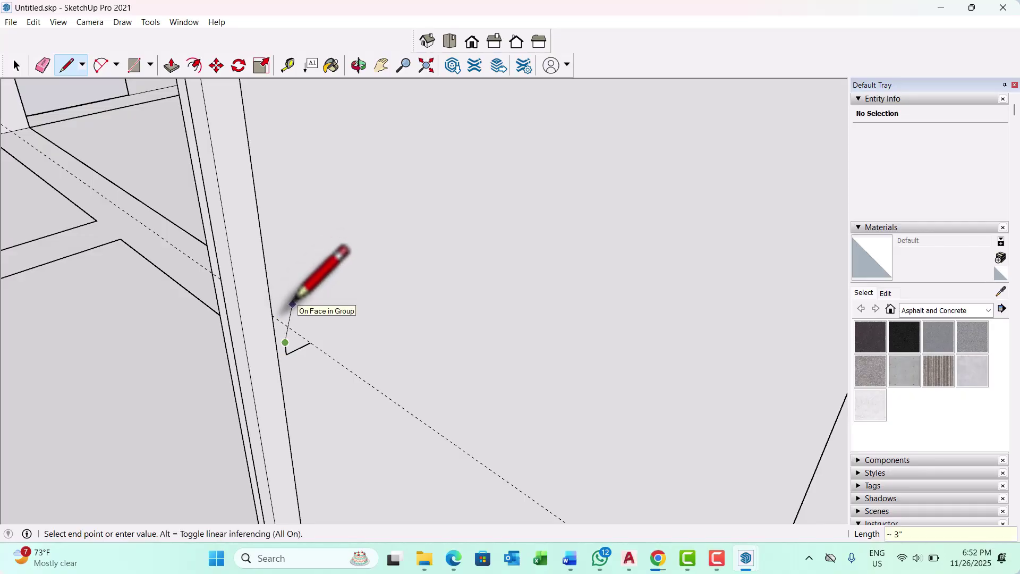
pyautogui.scroll(2, 282, 345)
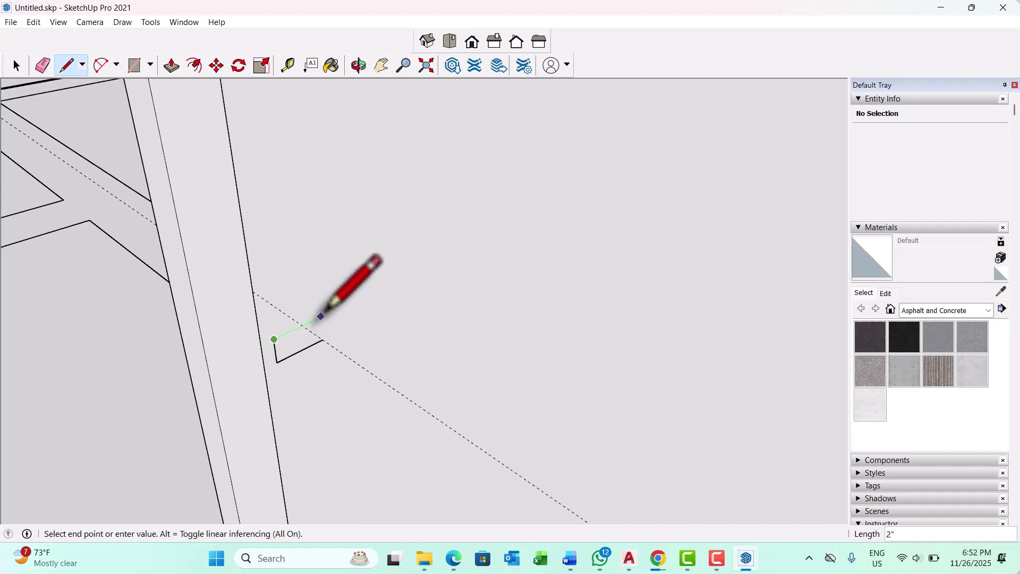
pyautogui.click(322, 339)
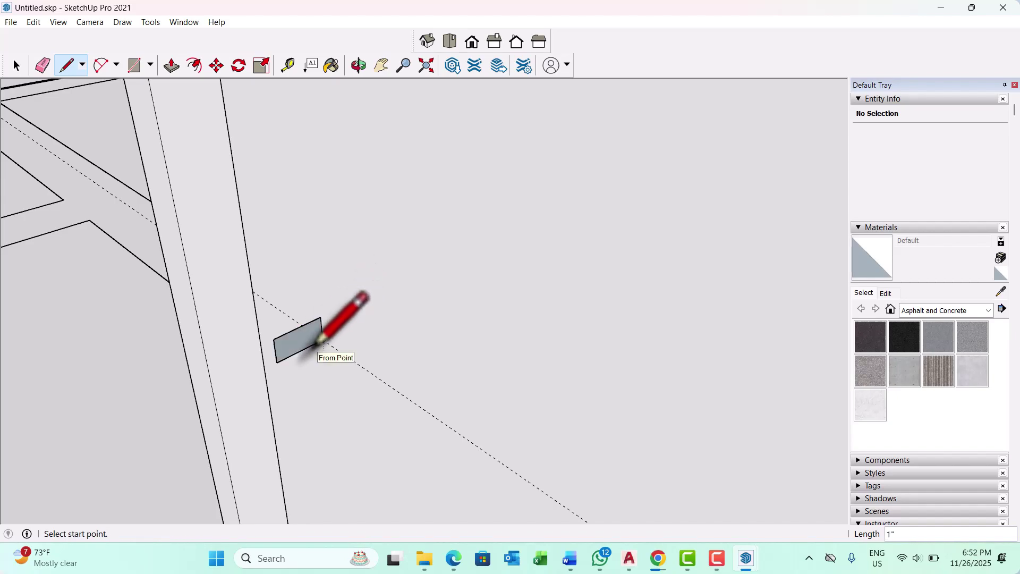
# Split the small rectangle at its middle, halve the panel-side half lengthwise with a line, and add a slanted line above it
pyautogui.moveTo(322, 339); pyautogui.dragTo(316, 343, button='middle')
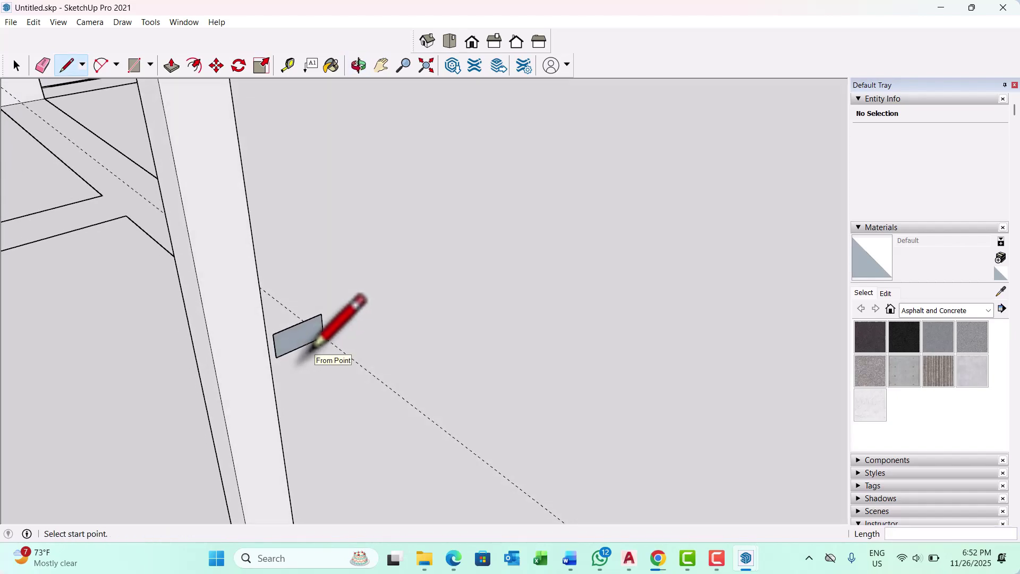
pyautogui.scroll(2, 315, 340)
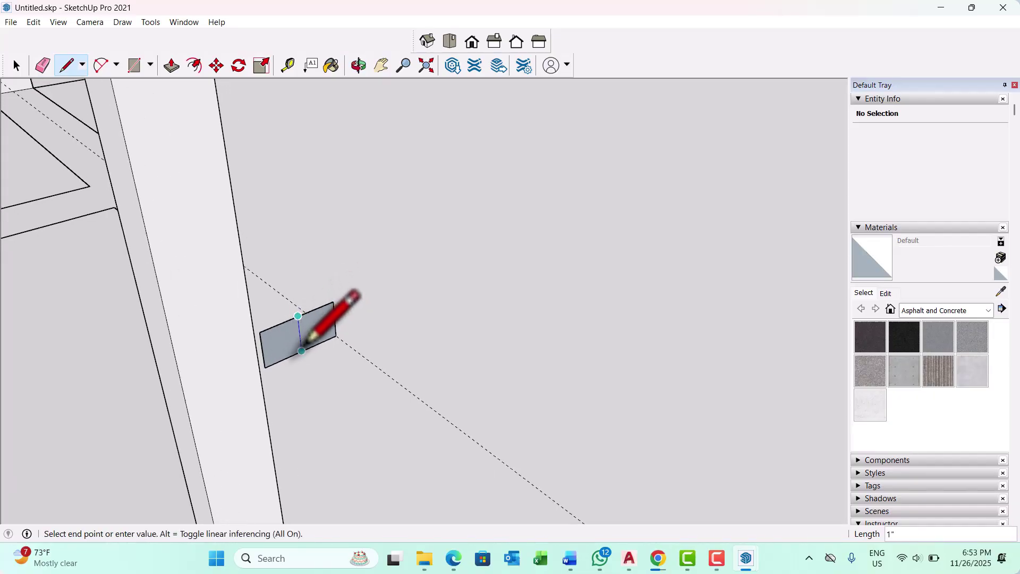
pyautogui.scroll(1, 316, 346)
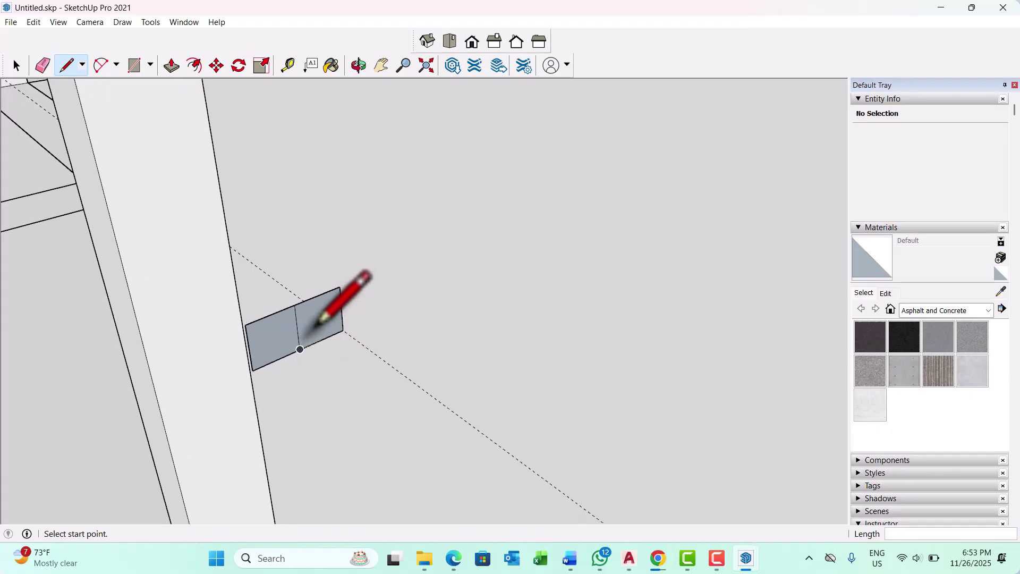
pyautogui.click(296, 328)
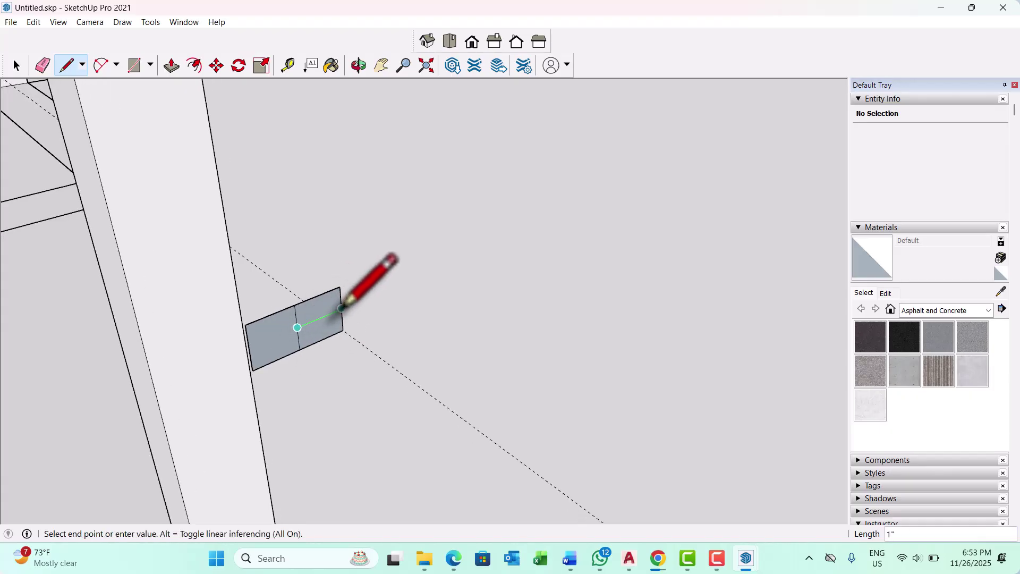
pyautogui.scroll(1, 343, 308)
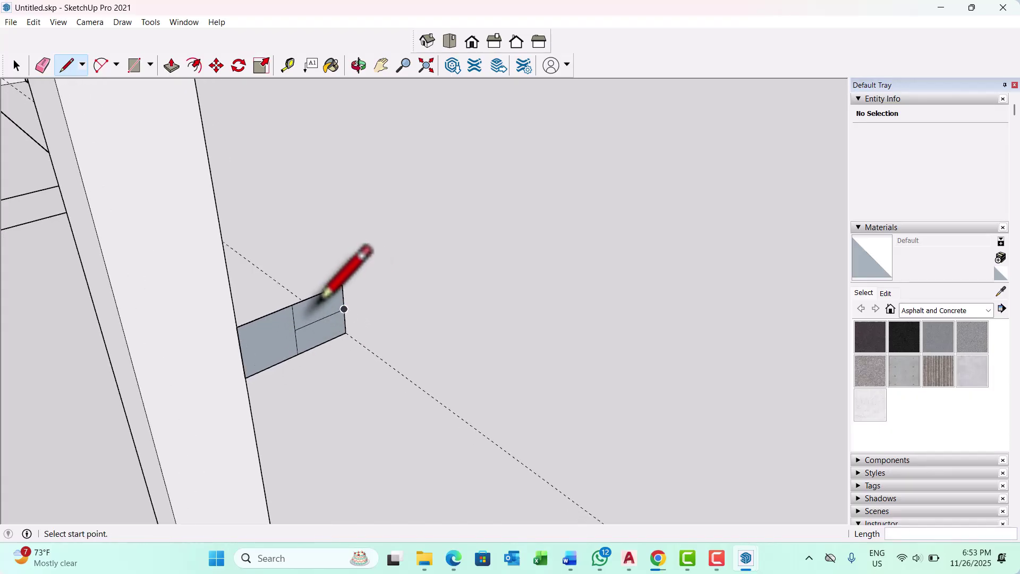
pyautogui.click(331, 288)
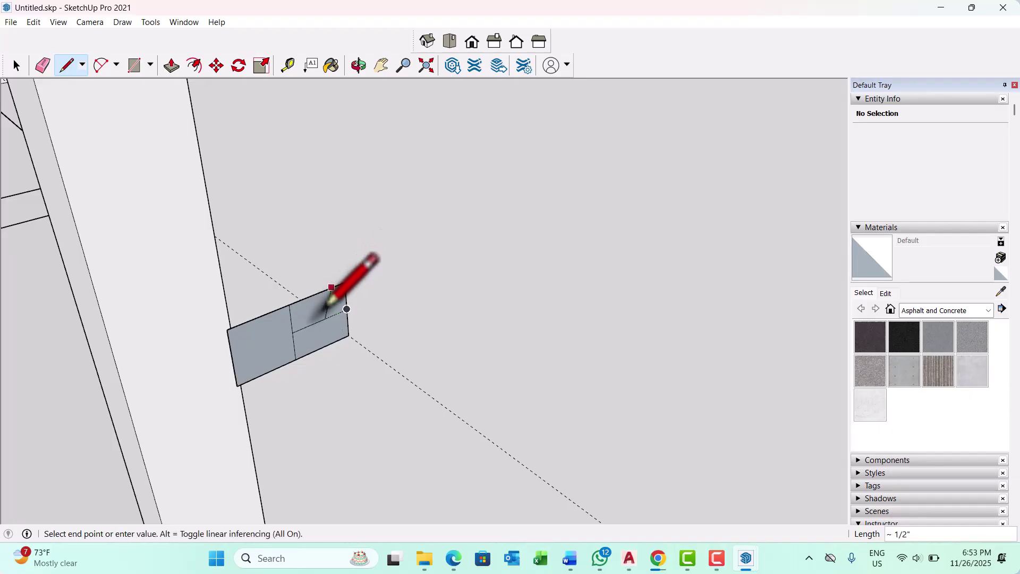
pyautogui.click(320, 321)
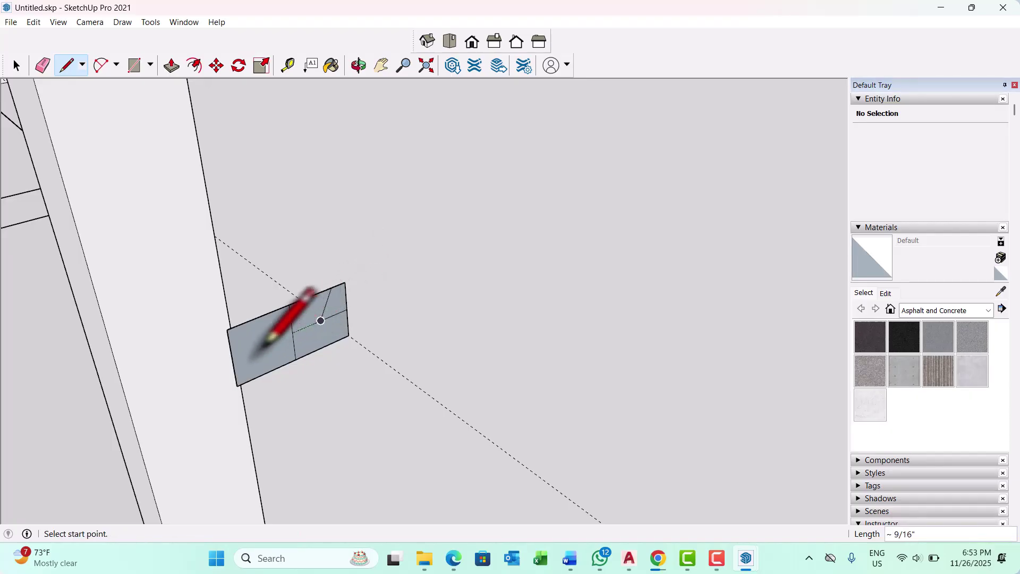
# Draw a two-point arc with a 1/2" bulge from the dividing line's midpoint to the rectangle's far short edge
pyautogui.click(101, 65)
pyautogui.click(292, 332)
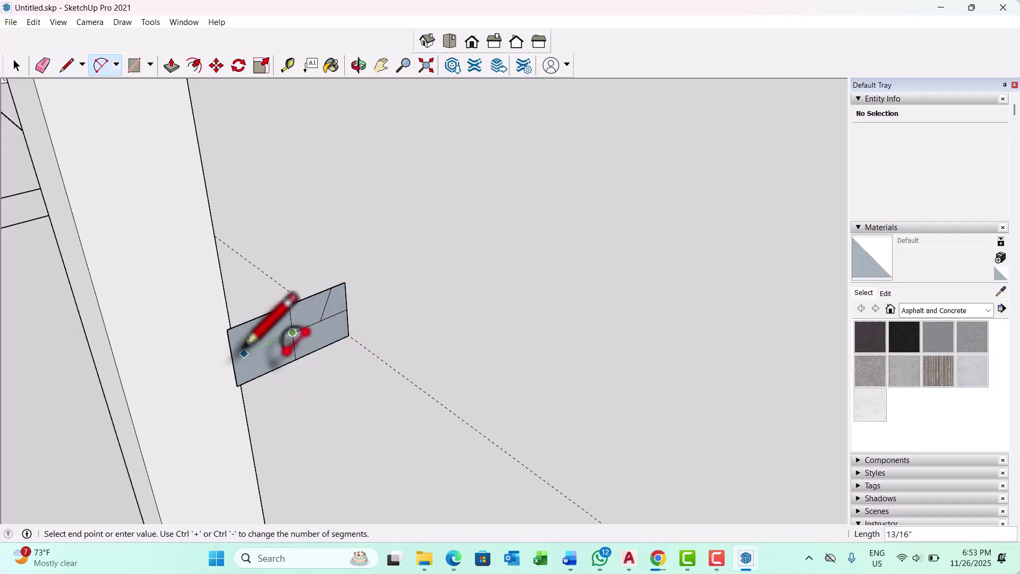
pyautogui.click(233, 357)
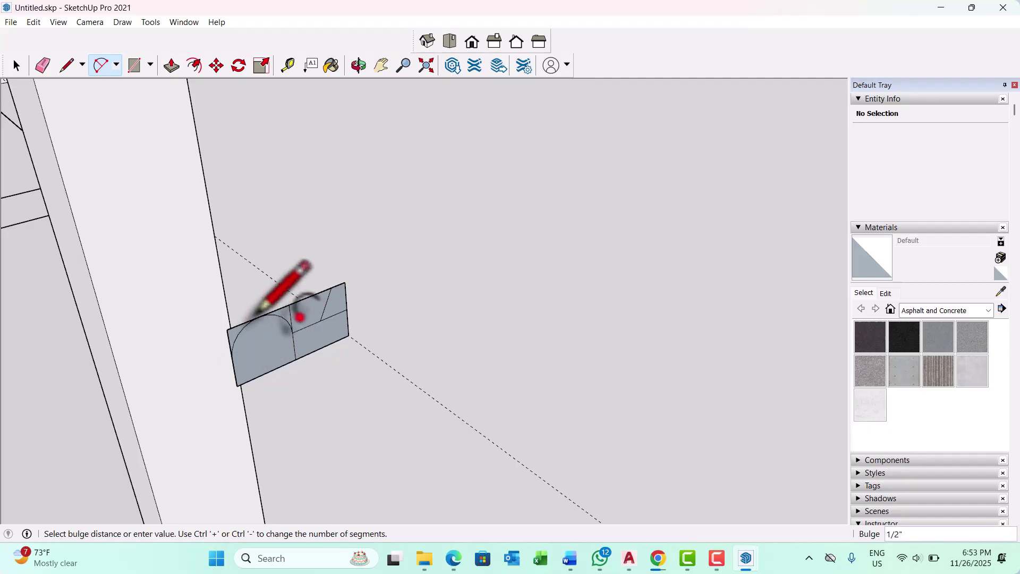
pyautogui.click(256, 312)
pyautogui.press('space')
# Delete the slanted line and the leftover rectangle edges around the arc and stem, leaving only the rounded knob profile
pyautogui.scroll(3, 318, 294)
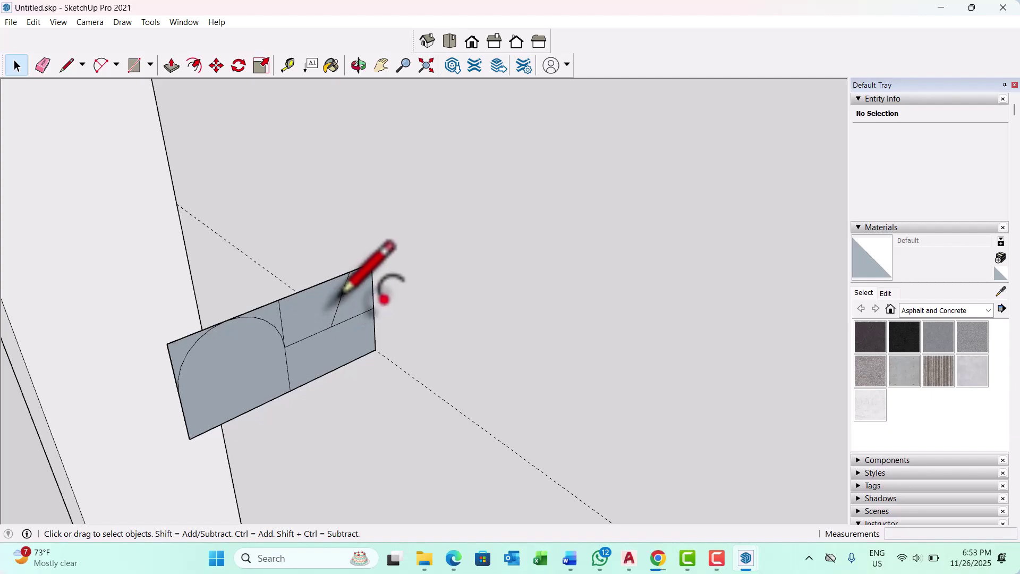
pyautogui.click(344, 291)
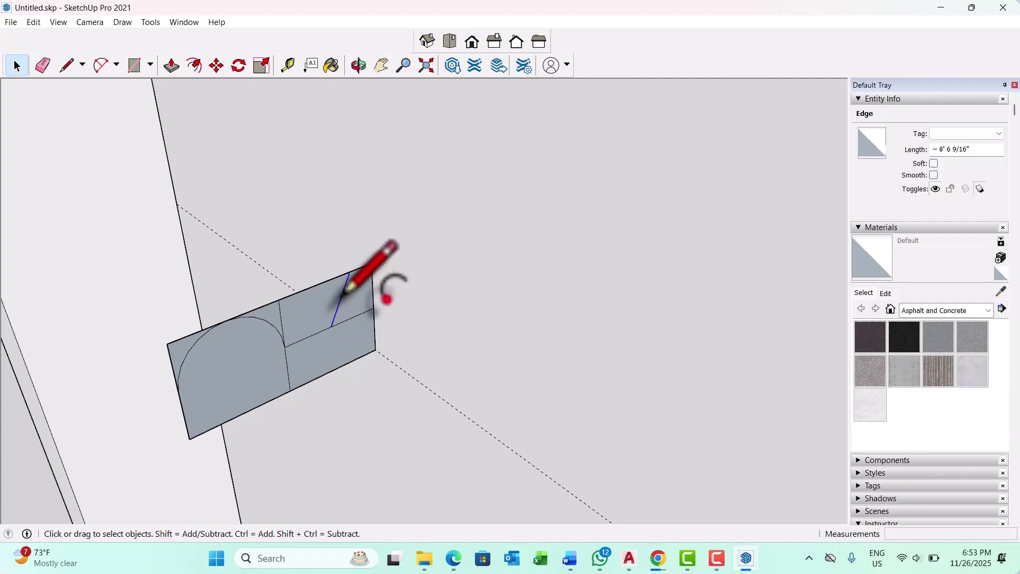
pyautogui.press('Delete')
pyautogui.click(371, 280)
pyautogui.press('Delete')
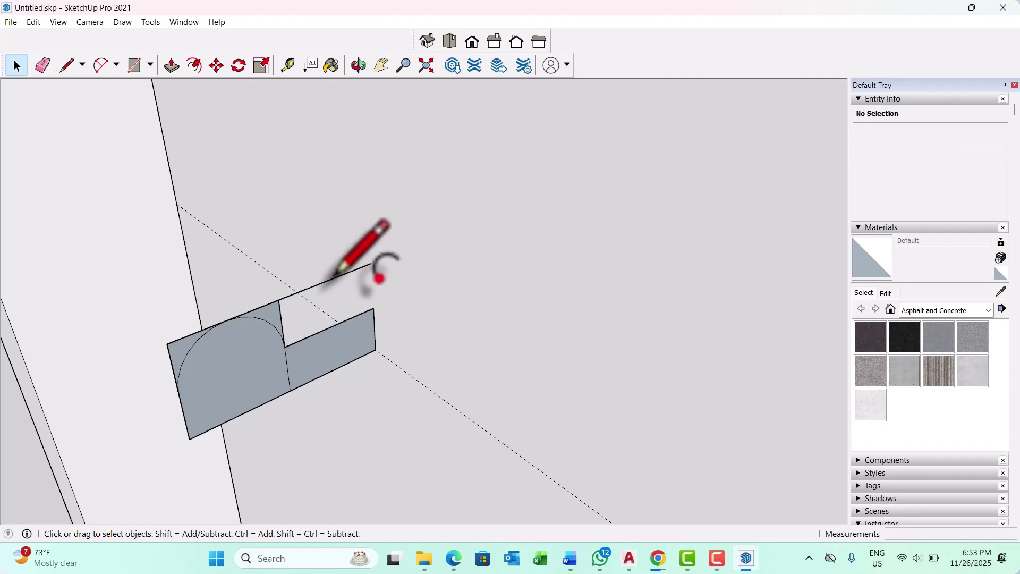
pyautogui.click(326, 281)
pyautogui.press('Delete')
pyautogui.hotkey('ctrl', 'z')
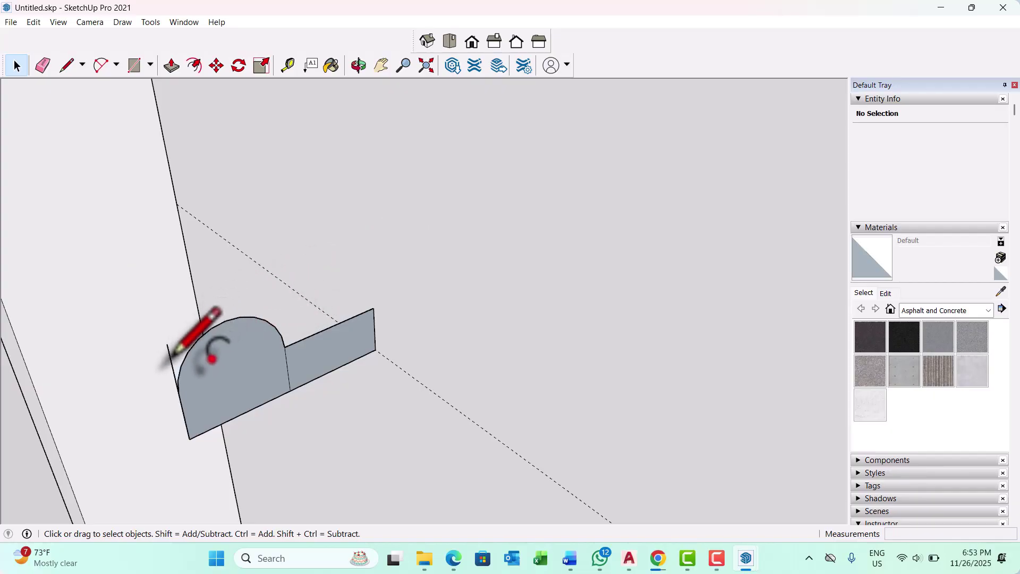
# Draw a circle on the door panel, centred on the stem's lower corner at the guide and reaching the stem's upper corner
pyautogui.moveTo(376, 375); pyautogui.dragTo(370, 375, button='middle')
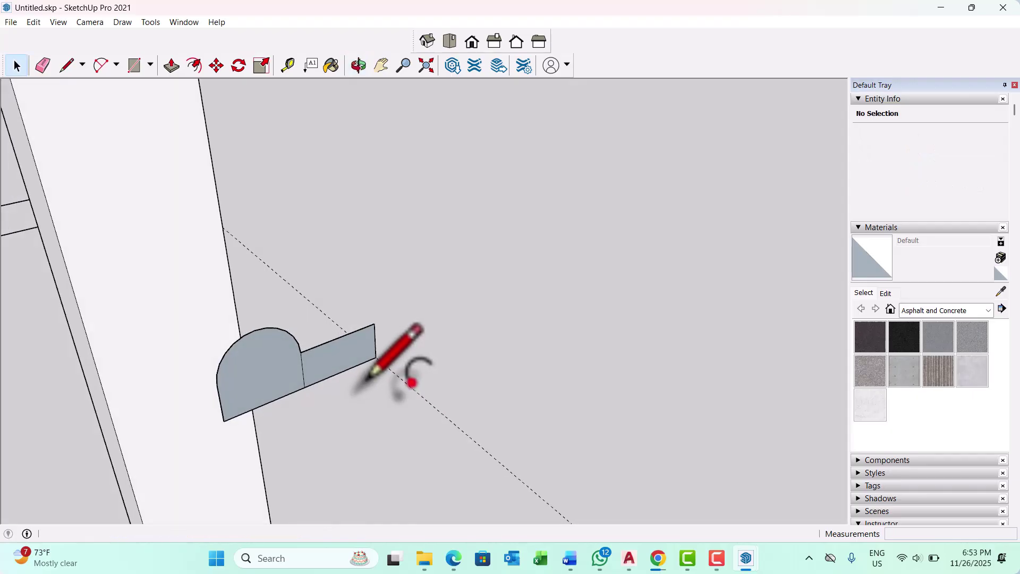
pyautogui.press('c')
pyautogui.scroll(3, 372, 366)
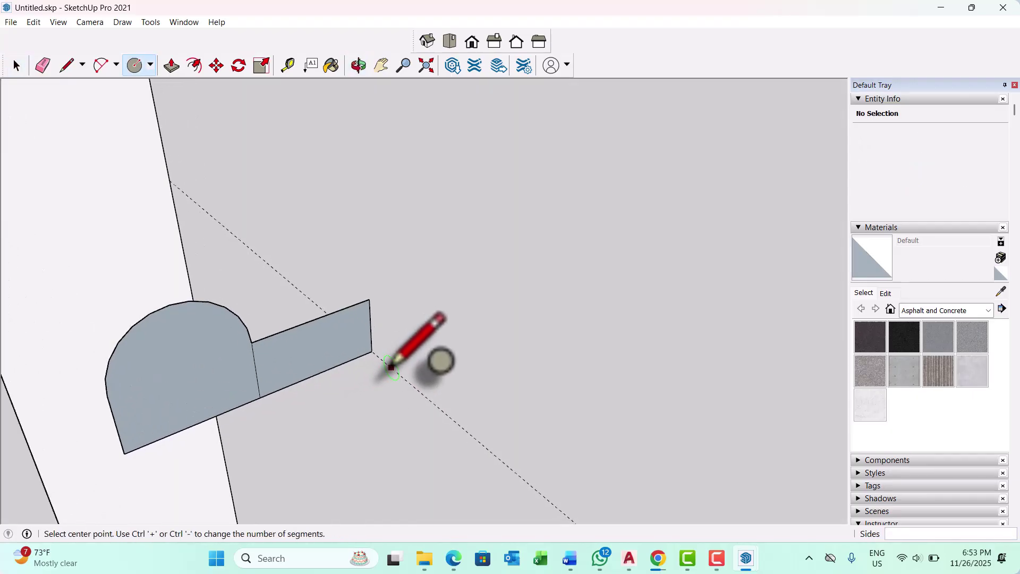
pyautogui.scroll(1, 372, 357)
pyautogui.click(372, 352)
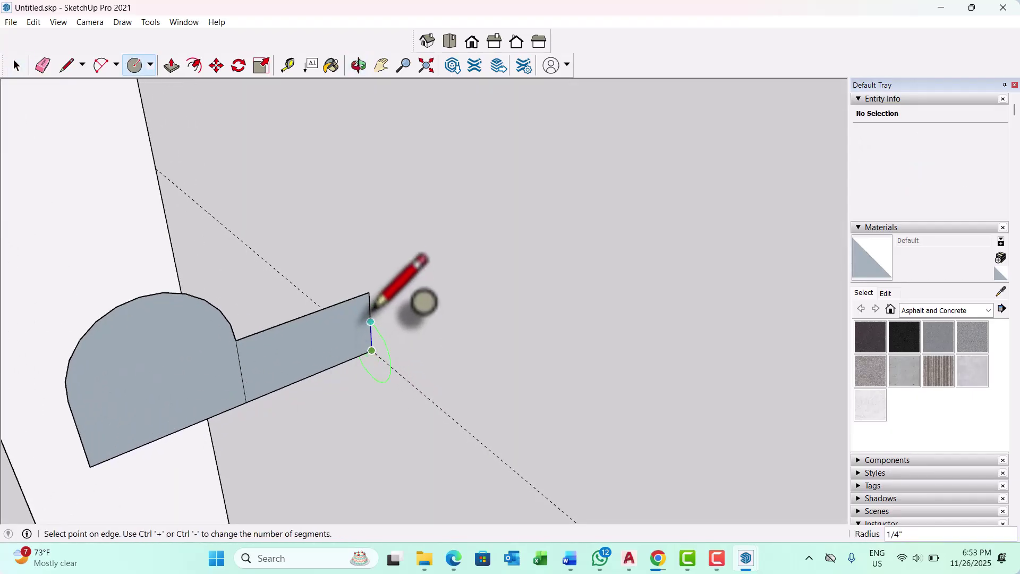
pyautogui.click(370, 292)
pyautogui.press('space')
pyautogui.scroll(-1, 416, 356)
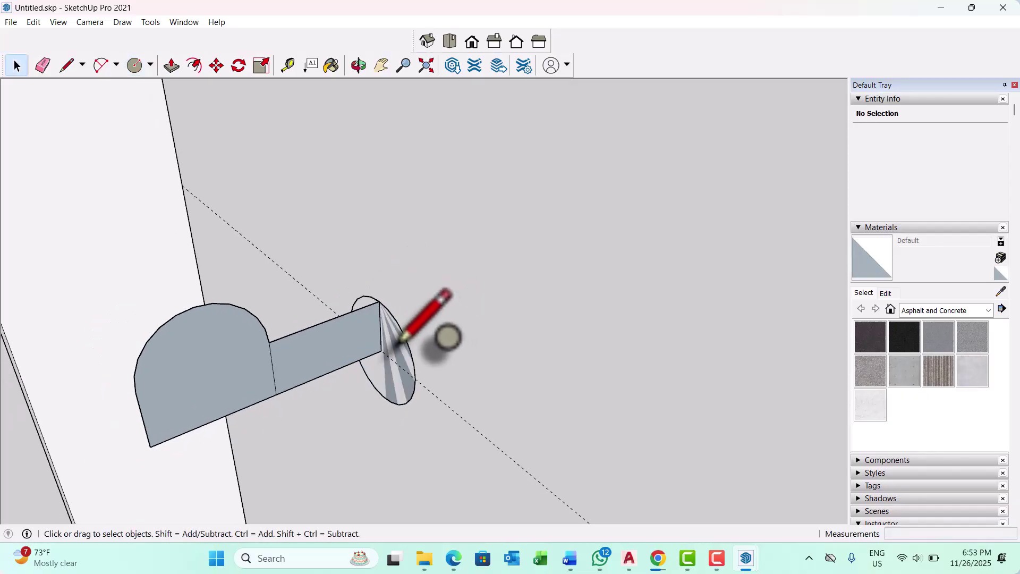
pyautogui.click(402, 336)
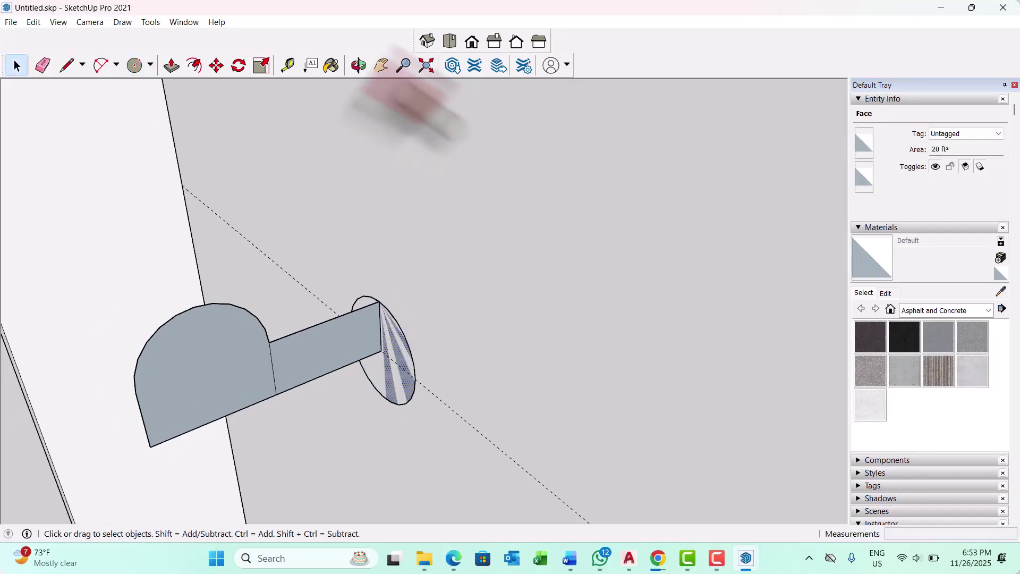
pyautogui.click(149, 22)
pyautogui.click(179, 145)
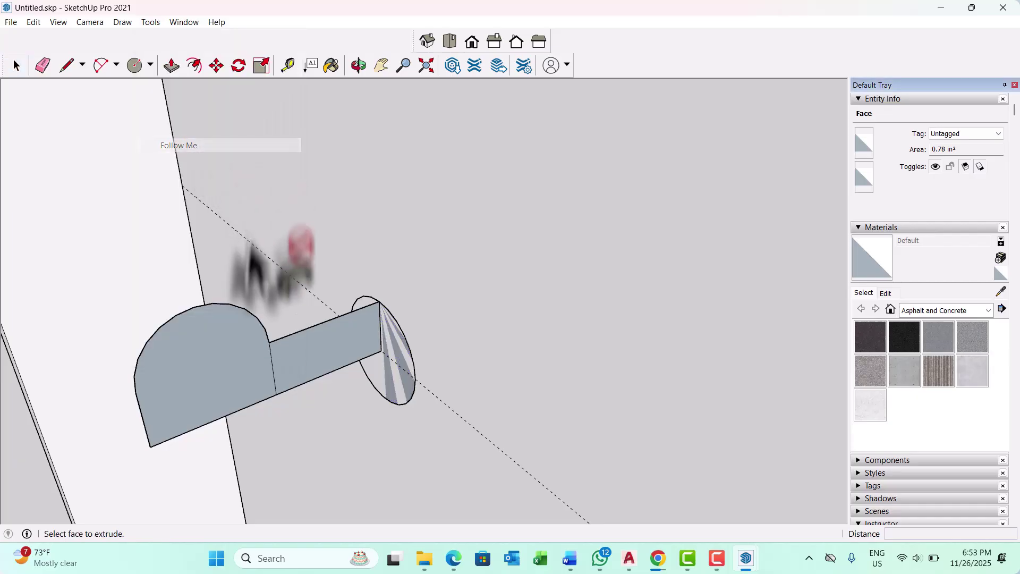
# Delete the edge dividing the knob profile and sweep the profile around the circle face with Follow Me
pyautogui.click(275, 366)
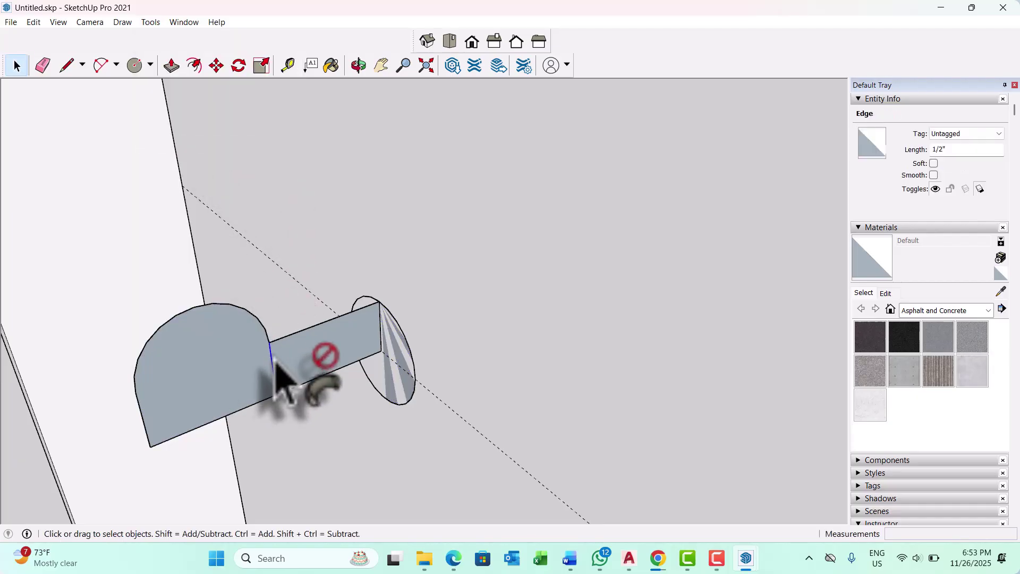
pyautogui.press('Delete')
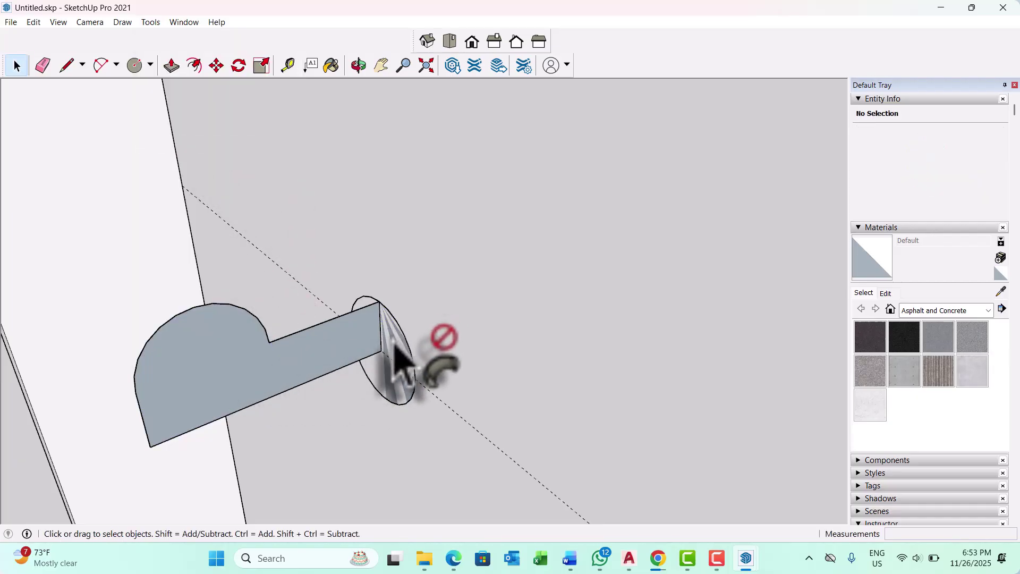
pyautogui.click(400, 351)
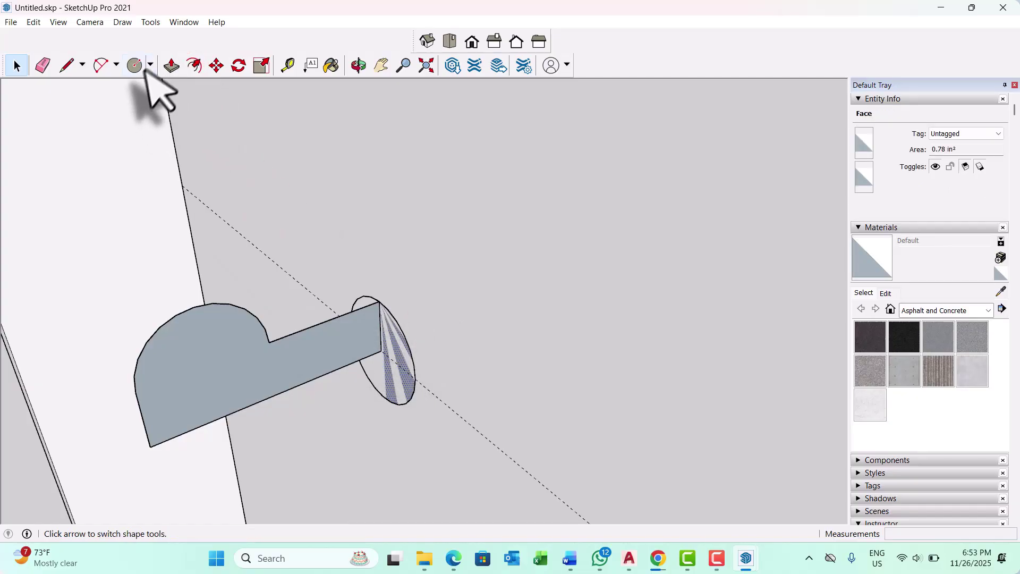
pyautogui.click(151, 23)
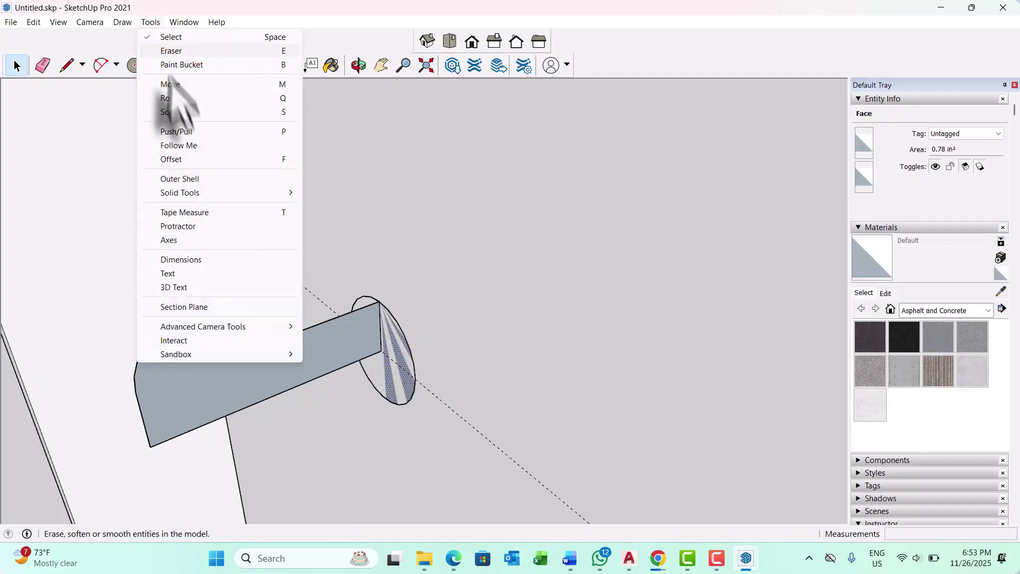
pyautogui.click(203, 146)
pyautogui.click(226, 382)
# Select all of the connected doorknob geometry and make it a group
pyautogui.moveTo(360, 323); pyautogui.dragTo(326, 416, button='middle')
pyautogui.tripleClick(314, 406)
pyautogui.rightClick(312, 399)
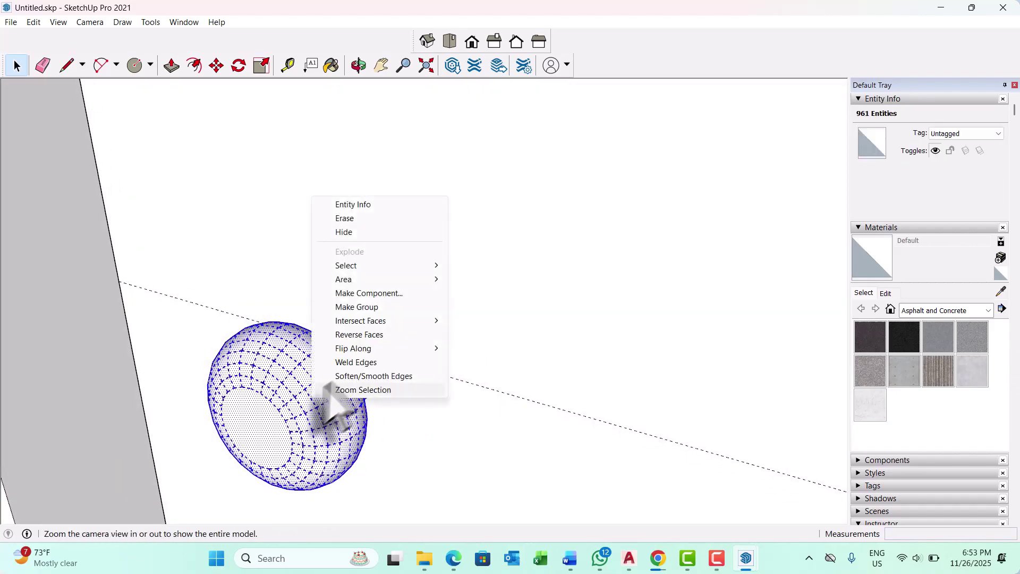
pyautogui.click(366, 308)
# Delete the horizontal guide line running across the door panel
pyautogui.scroll(-10, 330, 302)
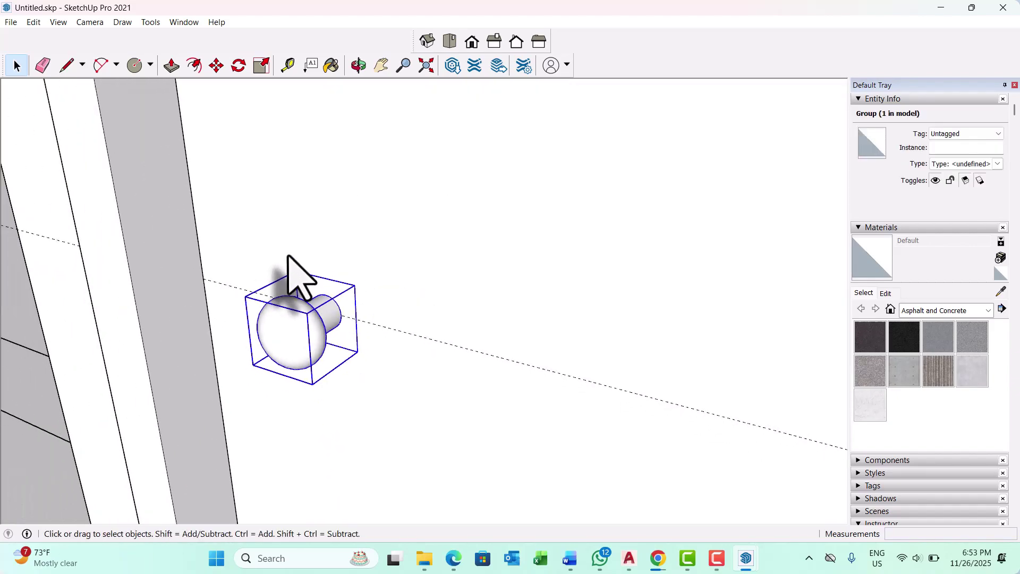
pyautogui.scroll(-8, 406, 296)
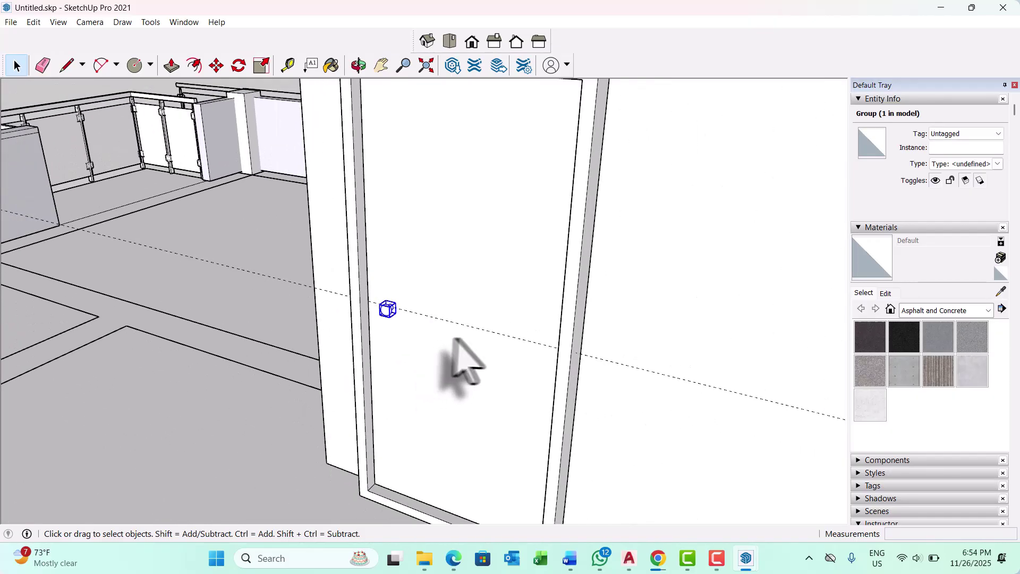
pyautogui.click(372, 289)
pyautogui.scroll(2, 372, 300)
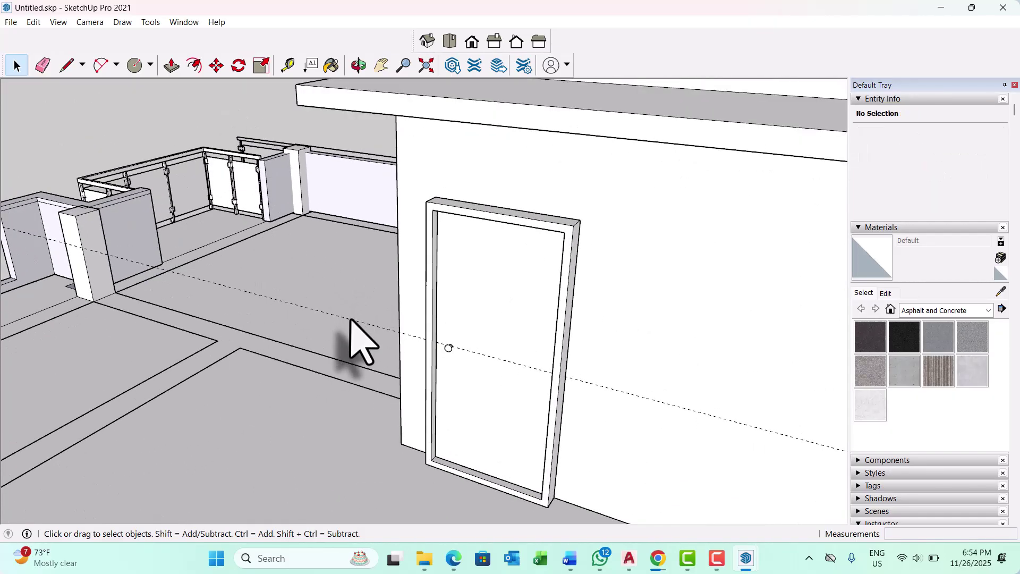
pyautogui.press('Delete')
# Select the door frame, door panel and knob together and combine them into one group
pyautogui.moveTo(478, 345); pyautogui.dragTo(410, 348, button='middle')
pyautogui.scroll(2, 424, 336)
pyautogui.click(422, 310)
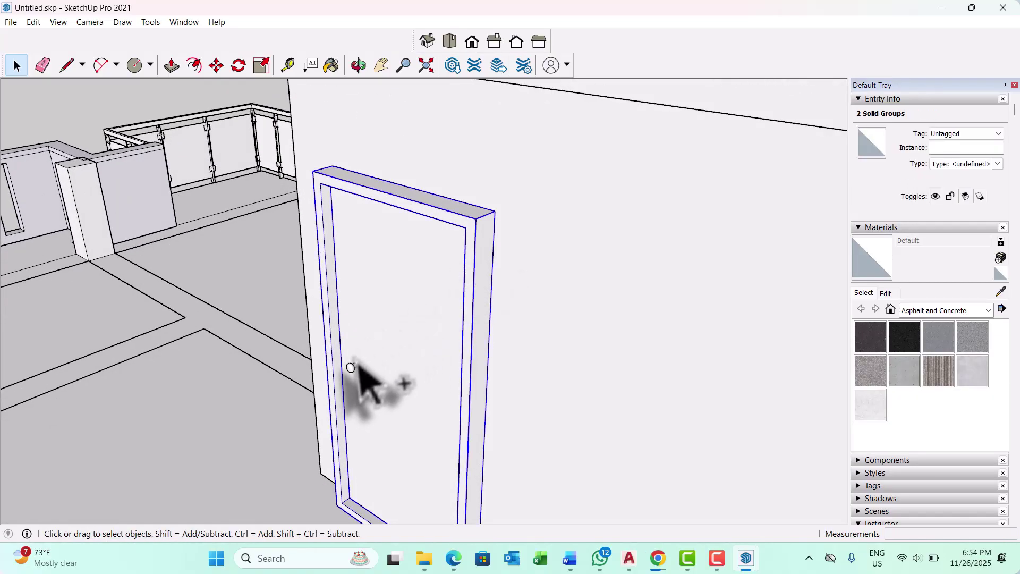
pyautogui.rightClick(390, 309)
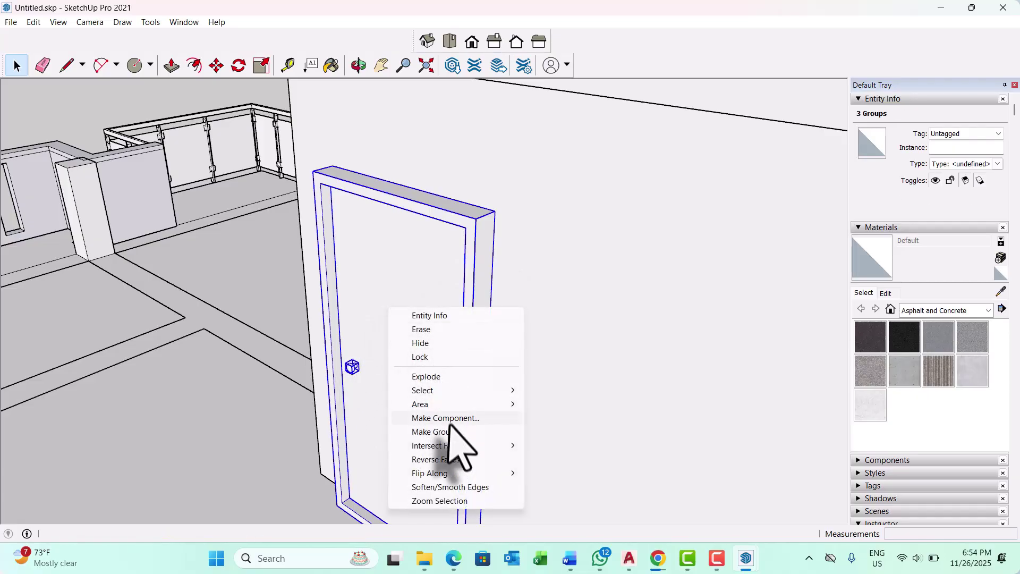
pyautogui.click(452, 434)
# Move the door group by its lower front corner into the rooftop room's wall opening, flush with the wall face
pyautogui.scroll(-3, 375, 251)
pyautogui.scroll(3, 440, 486)
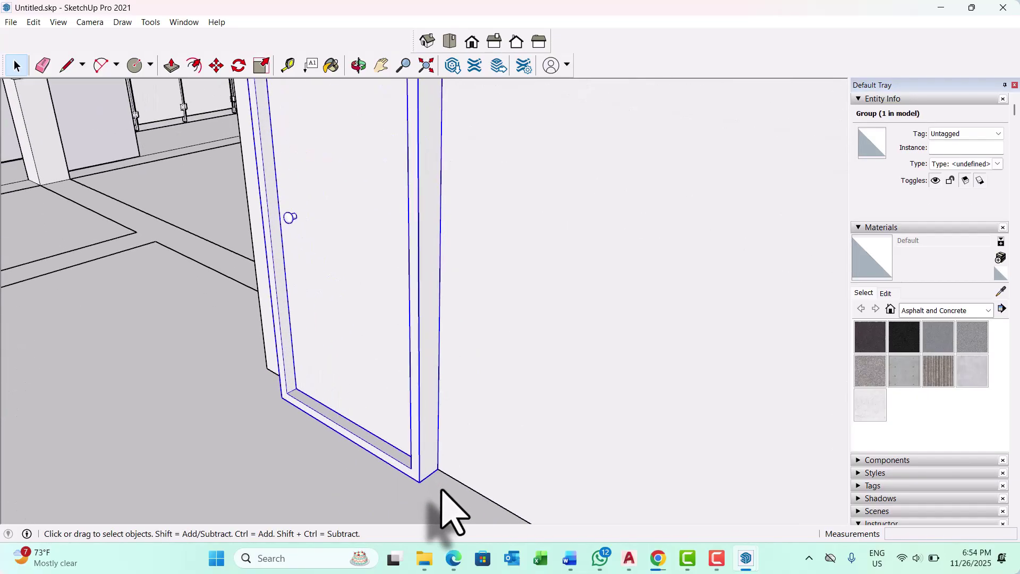
pyautogui.press('m')
pyautogui.scroll(2, 410, 500)
pyautogui.click(422, 475)
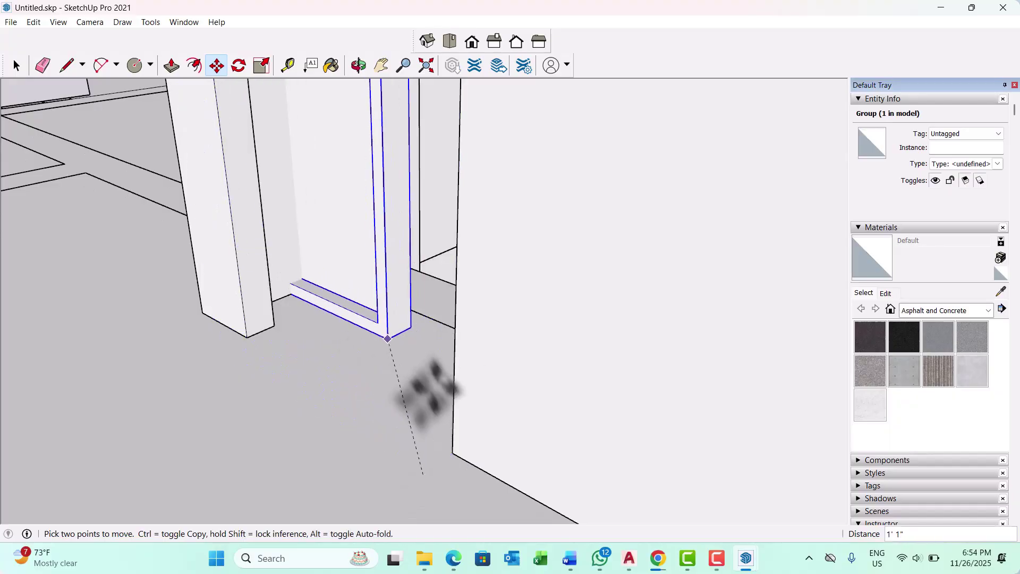
pyautogui.press('space')
# Examine the whole house from outside, checking the rooftop room's door and the front facade
pyautogui.scroll(-10, 409, 346)
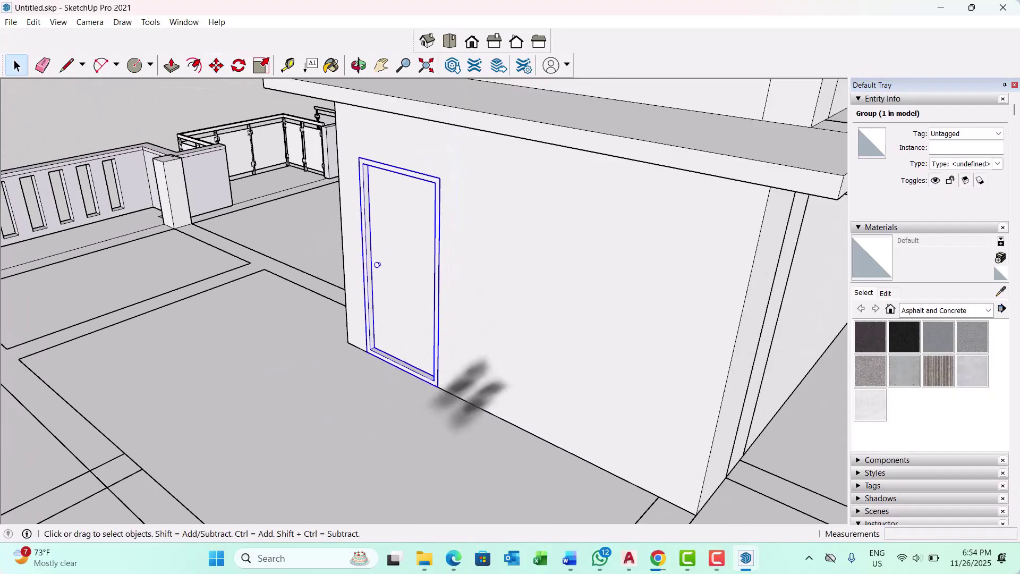
pyautogui.scroll(-6, 409, 154)
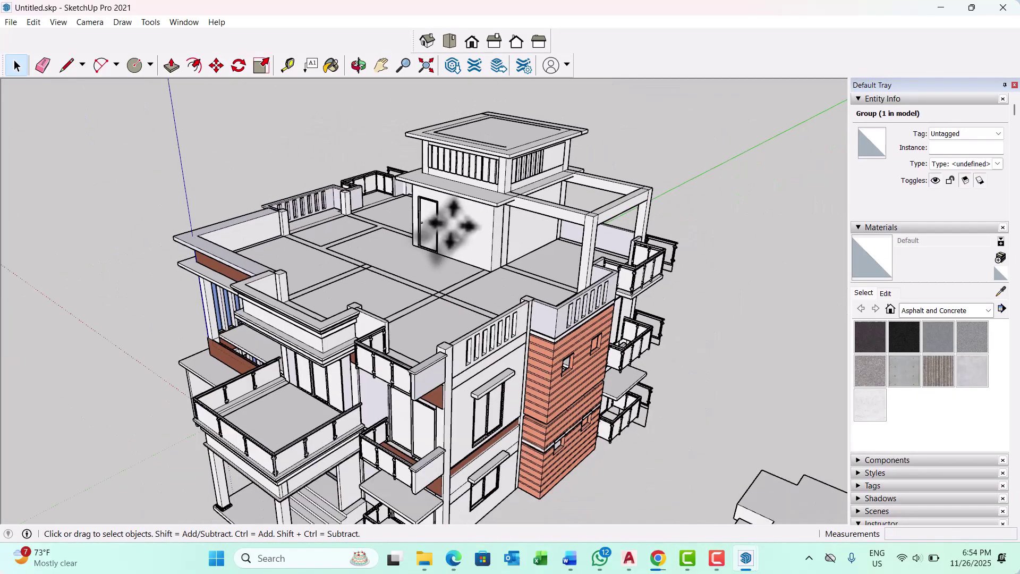
pyautogui.click(611, 144)
pyautogui.moveTo(518, 297); pyautogui.dragTo(460, 286, button='middle')
pyautogui.scroll(-2, 426, 221)
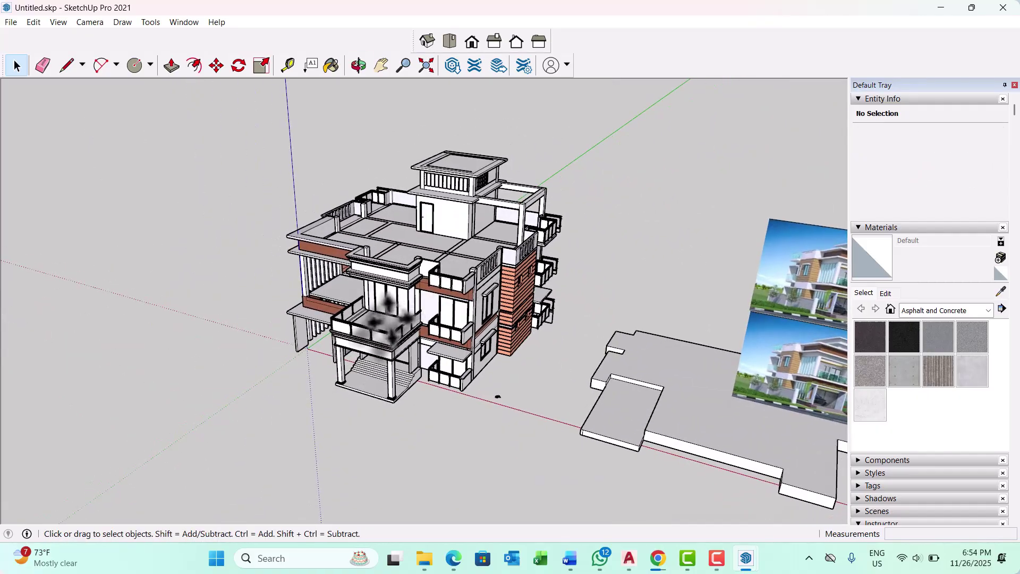
pyautogui.scroll(5, 285, 356)
pyautogui.moveTo(341, 337); pyautogui.dragTo(353, 432, button='middle')
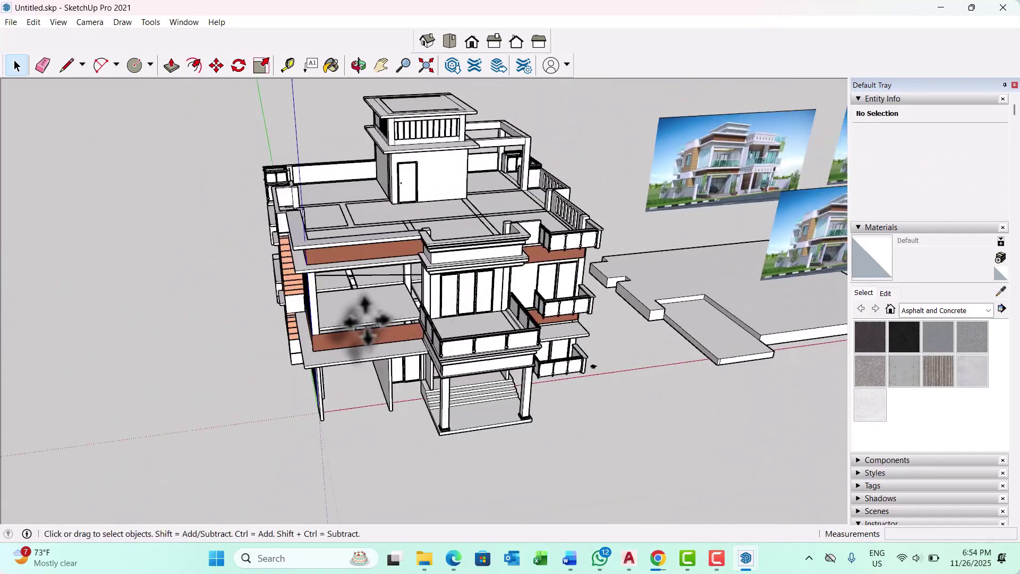
# Delete the brown wall band group above the lower canopy at the house's front corner
pyautogui.scroll(5, 342, 336)
pyautogui.moveTo(341, 336); pyautogui.dragTo(491, 294, button='middle')
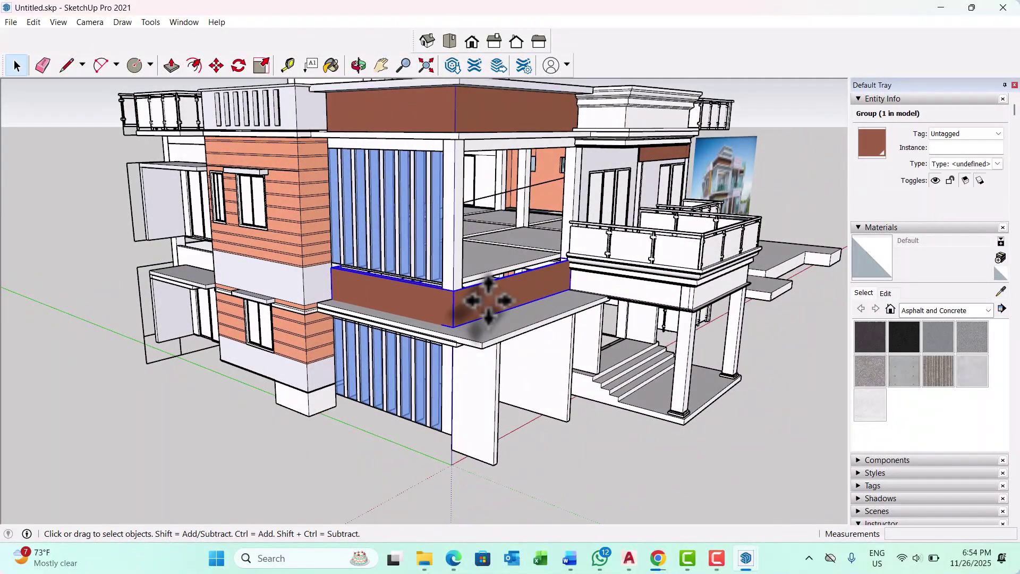
pyautogui.moveTo(489, 303); pyautogui.dragTo(468, 290, button='middle')
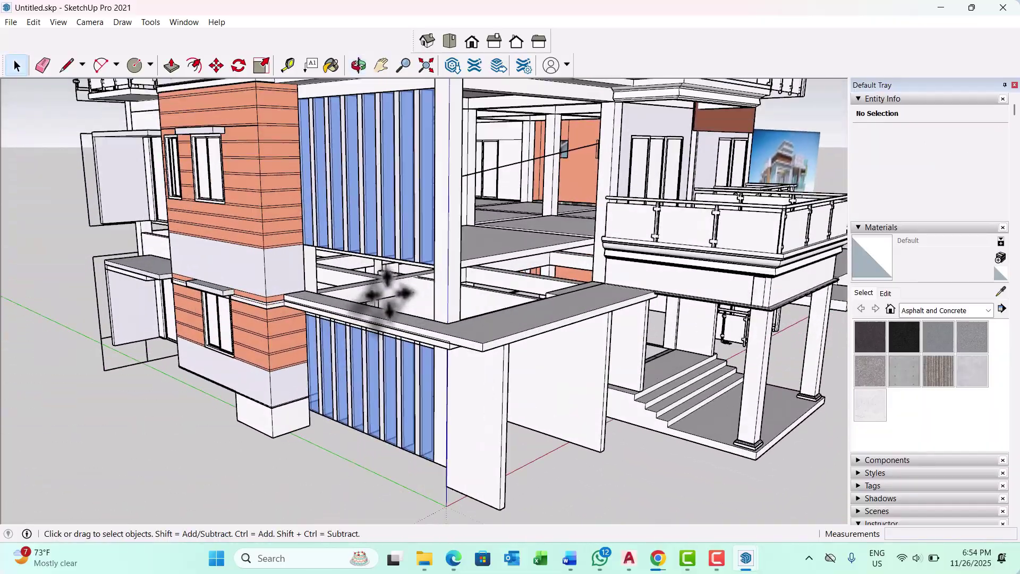
pyautogui.scroll(2, 388, 294)
pyautogui.click(386, 294)
pyautogui.moveTo(386, 294); pyautogui.dragTo(349, 289, button='middle')
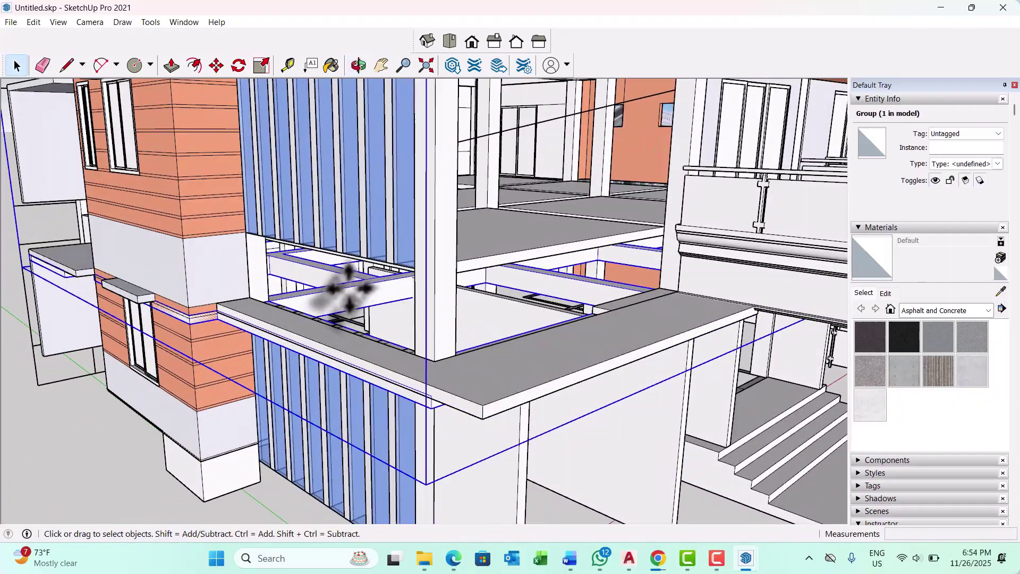
pyautogui.doubleClick(354, 293)
pyautogui.click(365, 314)
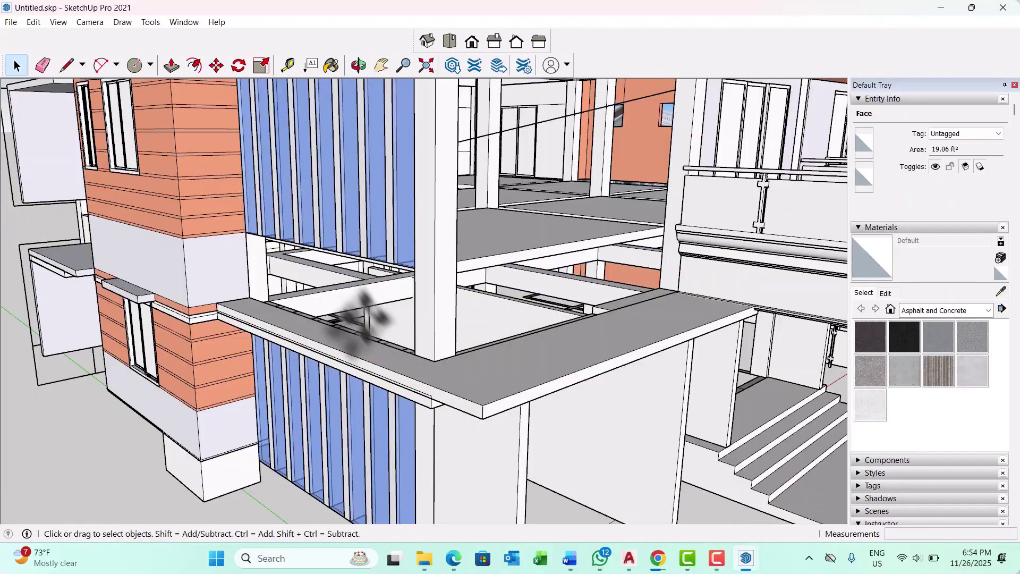
pyautogui.moveTo(434, 352); pyautogui.dragTo(429, 322, button='middle')
pyautogui.scroll(2, 421, 359)
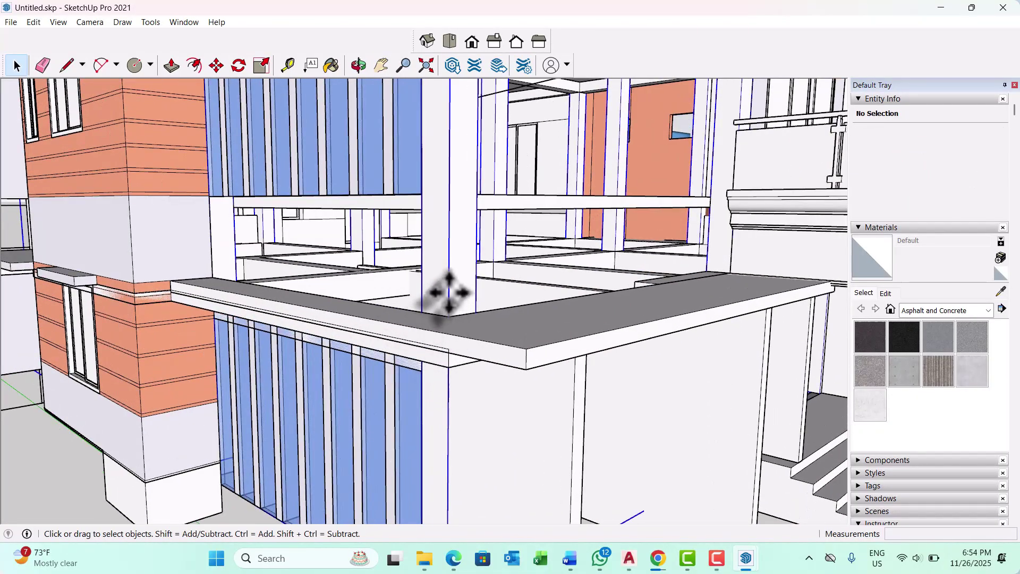
pyautogui.doubleClick(436, 357)
pyautogui.press('Escape')
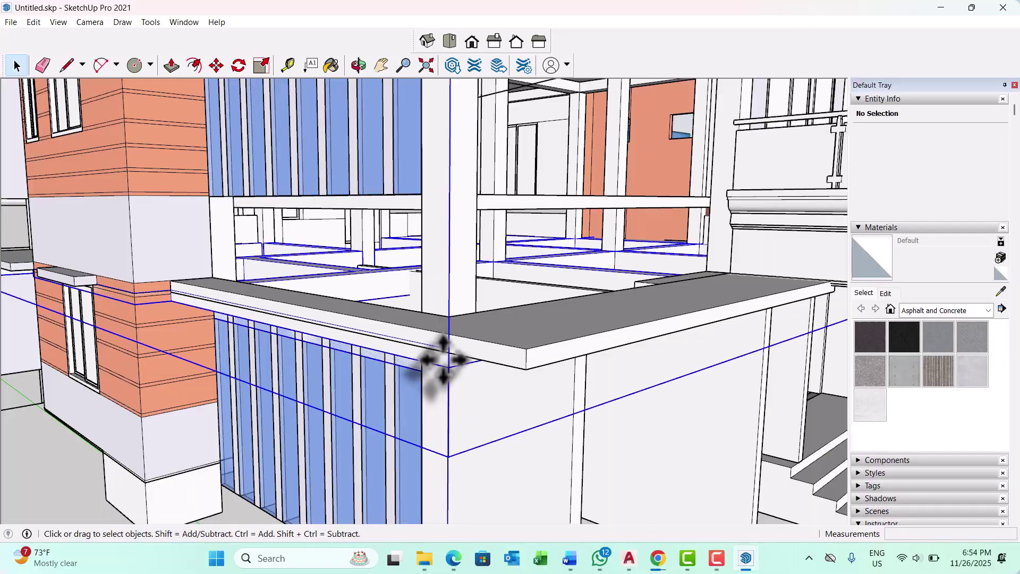
# Select the beam group below the upper floor and move it up about 3' 5" to the floor slab's level at the interior column
pyautogui.click(444, 358)
pyautogui.moveTo(431, 358); pyautogui.dragTo(491, 319, button='middle')
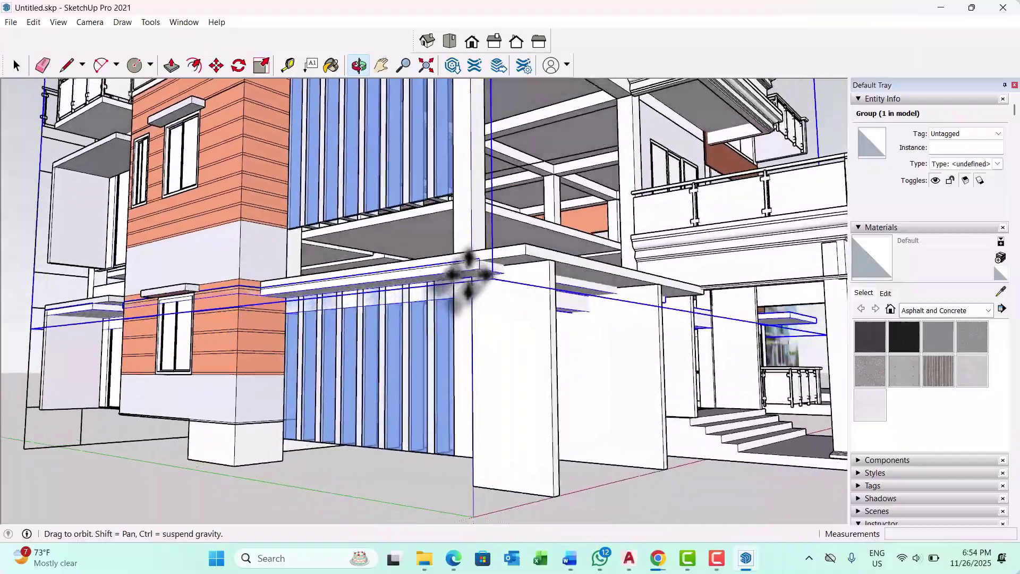
pyautogui.moveTo(468, 275); pyautogui.dragTo(498, 359, button='middle')
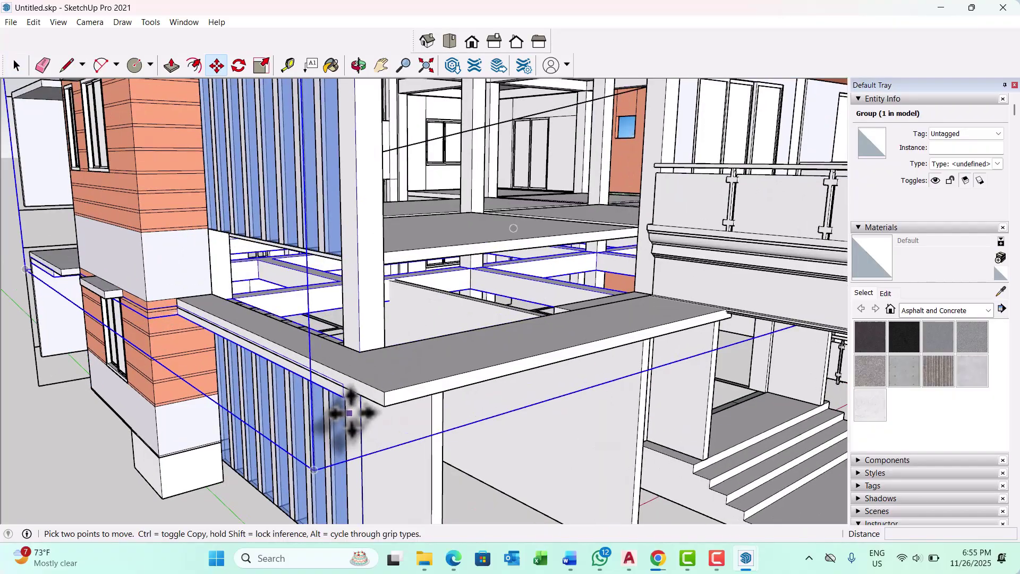
pyautogui.moveTo(349, 413); pyautogui.dragTo(391, 405, button='middle')
pyautogui.scroll(5, 393, 393)
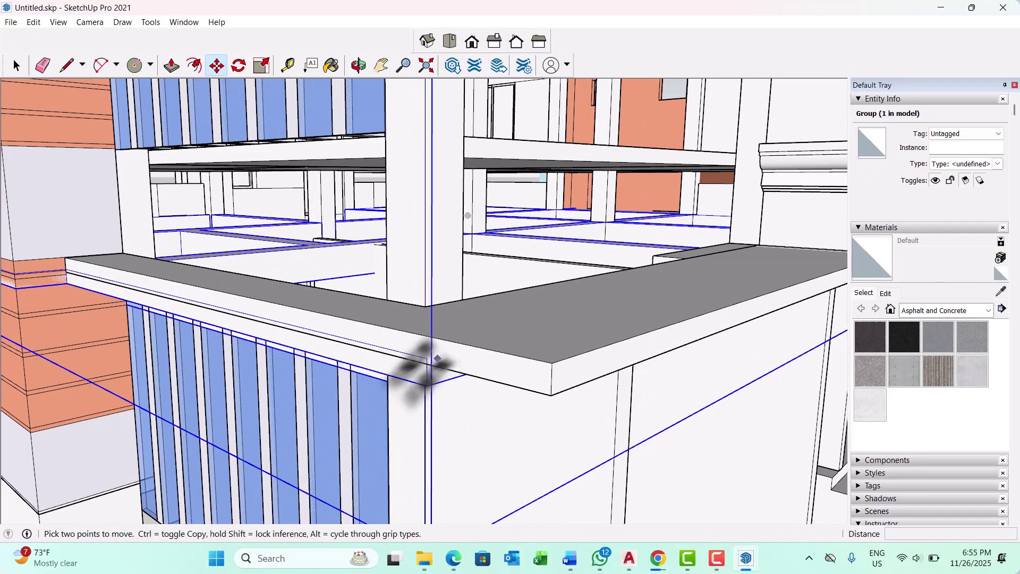
pyautogui.moveTo(437, 358); pyautogui.dragTo(384, 383, button='middle')
pyautogui.scroll(-2, 393, 378)
pyautogui.scroll(6, 531, 225)
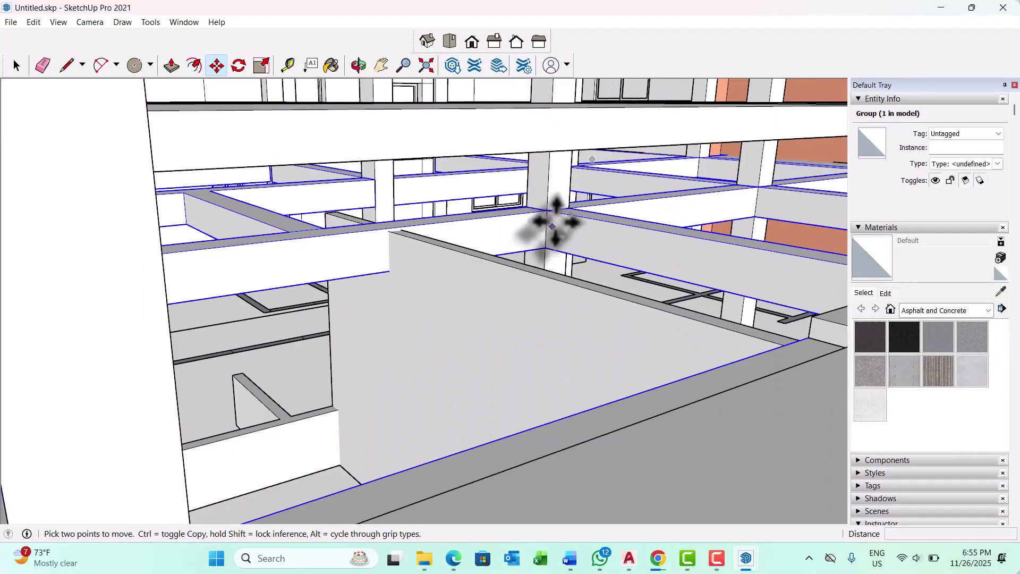
pyautogui.click(549, 212)
pyautogui.scroll(-4, 502, 279)
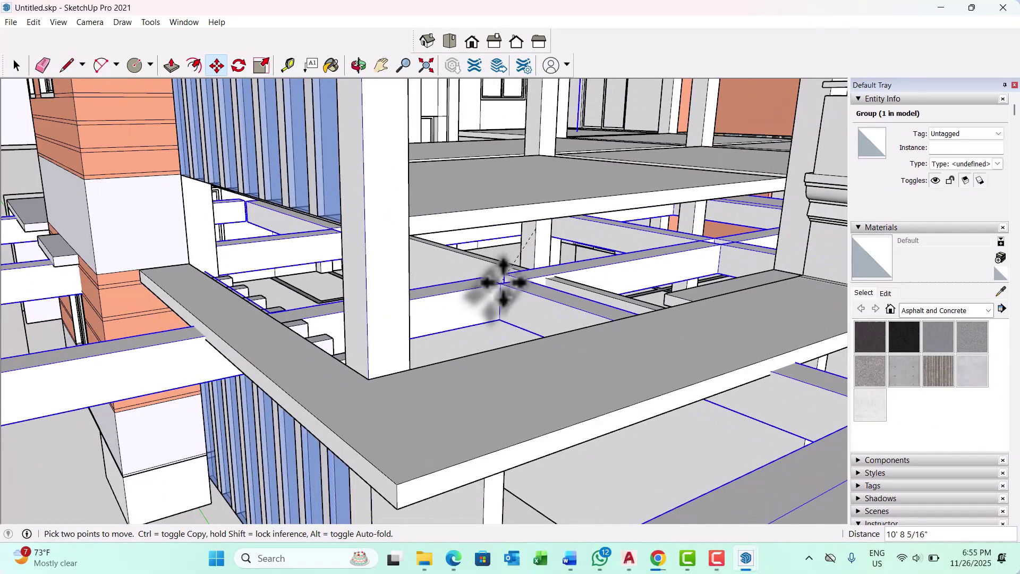
pyautogui.moveTo(525, 220); pyautogui.dragTo(546, 184, button='middle')
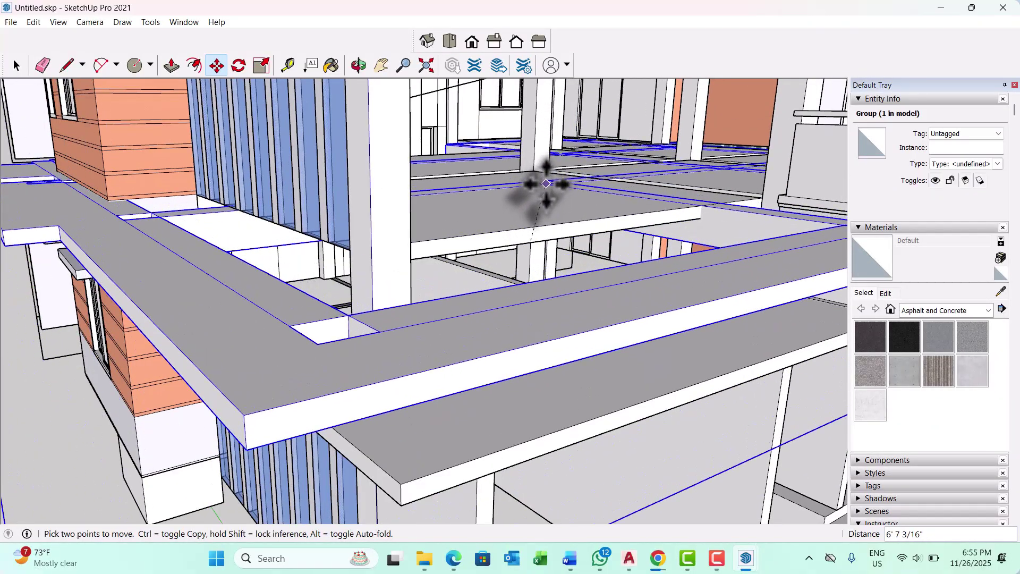
pyautogui.scroll(5, 542, 187)
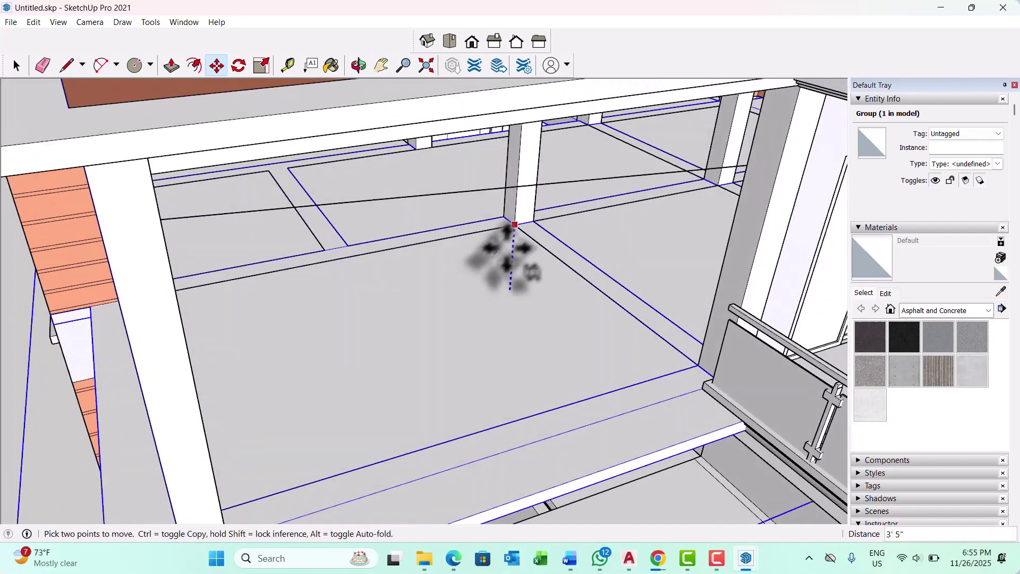
pyautogui.scroll(-5, 515, 229)
pyautogui.press('space')
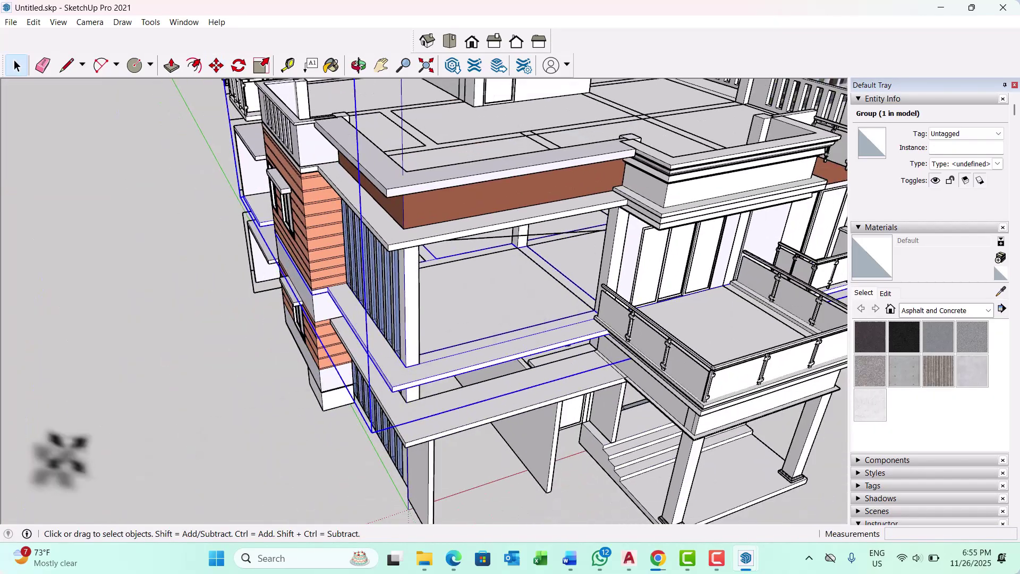
# Examine the raised beam group against the floor slab, corner column and lower canopy from several sides
pyautogui.moveTo(343, 454); pyautogui.dragTo(446, 313, button='middle')
pyautogui.click(564, 228)
pyautogui.scroll(4, 565, 227)
pyautogui.moveTo(564, 228); pyautogui.dragTo(472, 260, button='middle')
pyautogui.scroll(-5, 473, 255)
pyautogui.scroll(5, 365, 336)
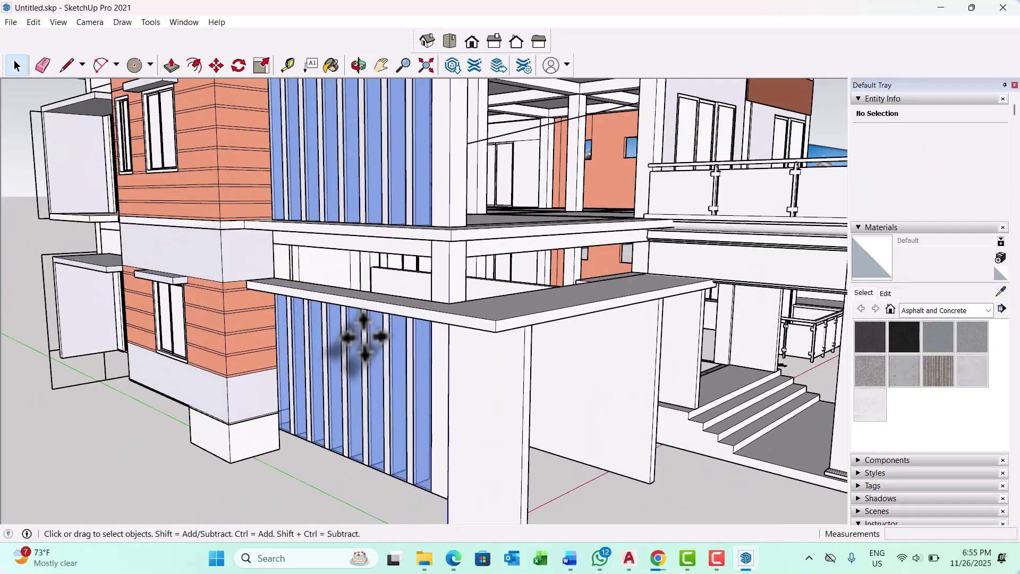
pyautogui.click(399, 326)
pyautogui.scroll(-5, 307, 285)
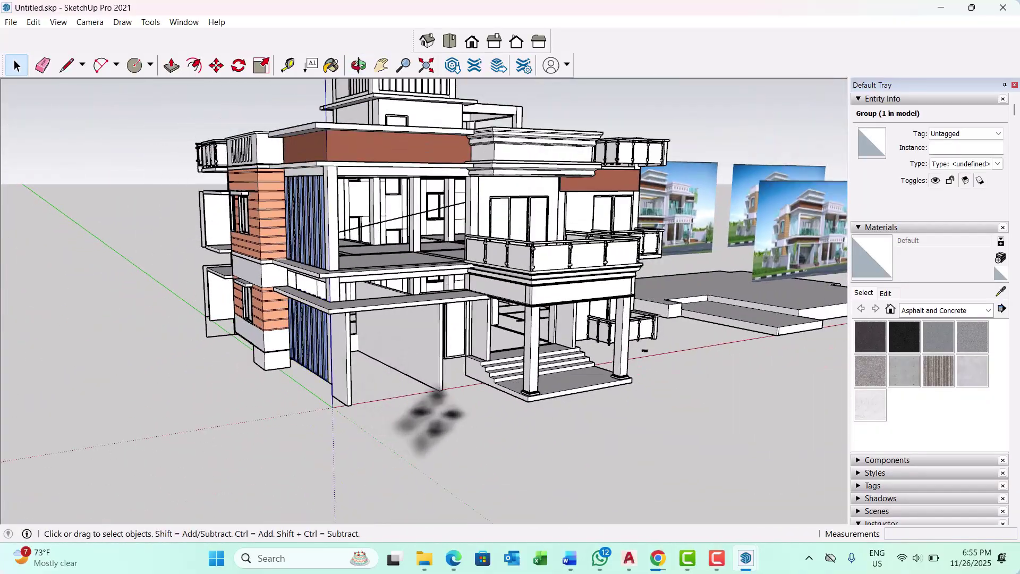
# Unhide all hidden geometry in the model
pyautogui.click(409, 443)
pyautogui.moveTo(409, 444); pyautogui.dragTo(353, 451, button='middle')
pyautogui.click(34, 23)
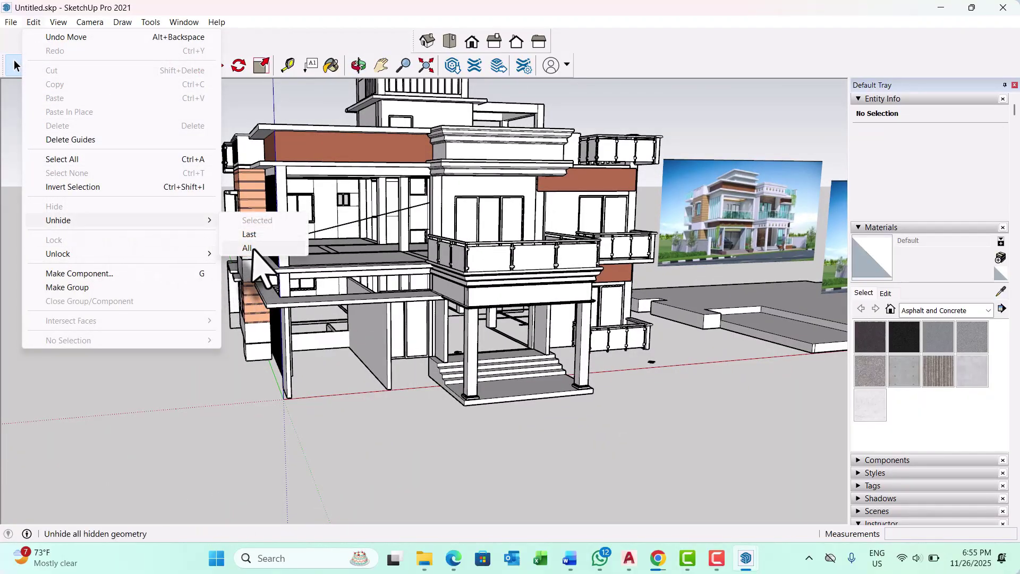
pyautogui.click(248, 248)
# Examine the gap between the raised beams and the lower canopy at the front corner, including the wall inside
pyautogui.moveTo(341, 391); pyautogui.dragTo(474, 319, button='middle')
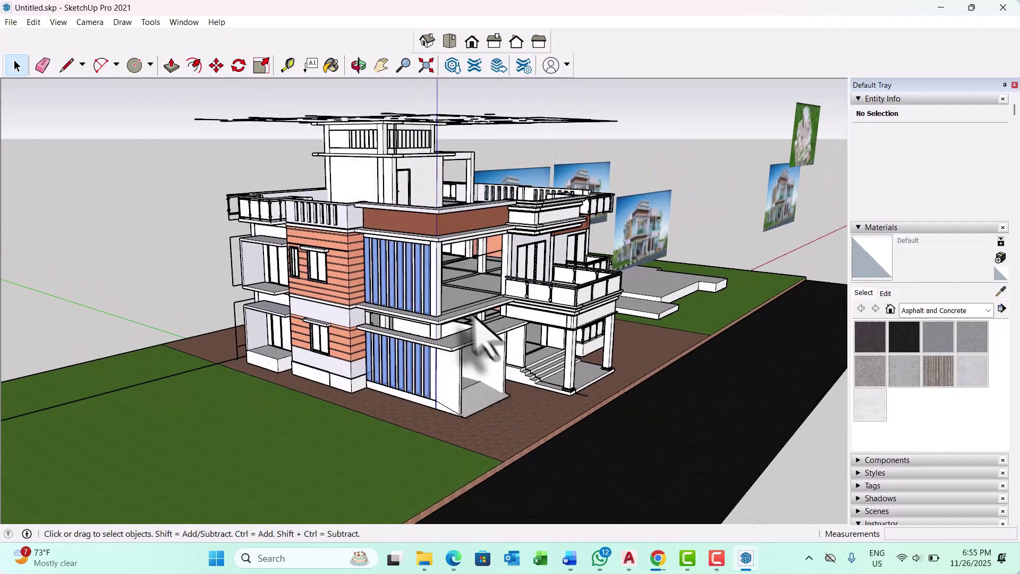
pyautogui.scroll(3, 472, 316)
pyautogui.moveTo(350, 292)
pyautogui.mouseDown(button='middle')
pyautogui.moveTo(483, 269)
pyautogui.moveTo(343, 297)
pyautogui.mouseUp(button='middle')
pyautogui.scroll(2, 465, 330)
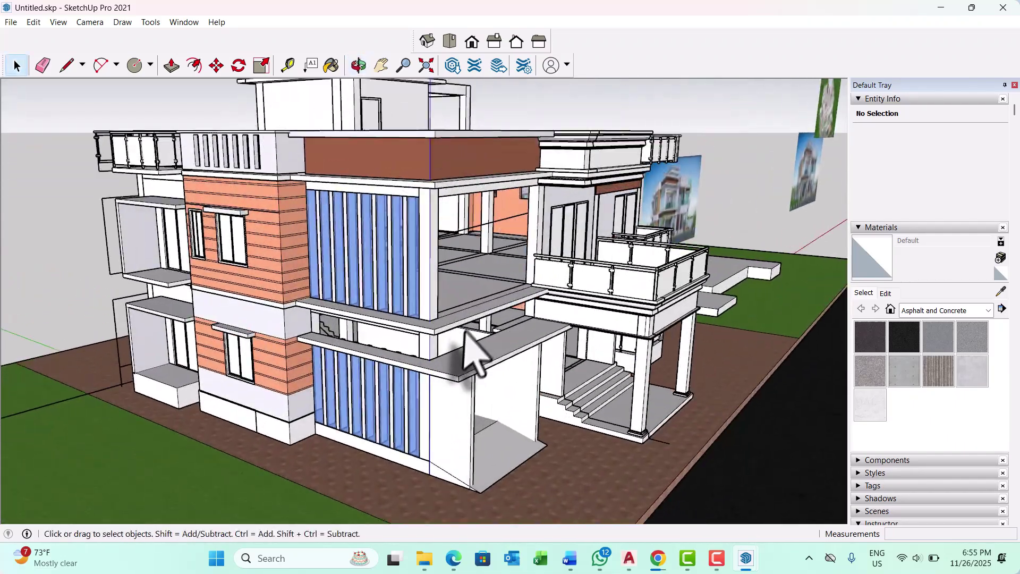
pyautogui.scroll(3, 467, 340)
pyautogui.scroll(3, 485, 359)
pyautogui.scroll(3, 391, 382)
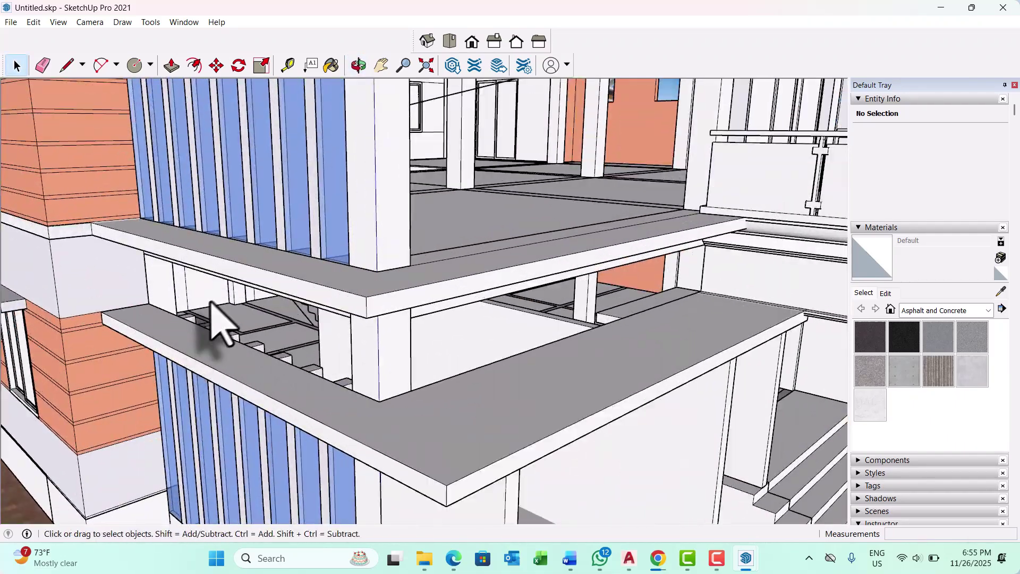
pyautogui.moveTo(211, 302); pyautogui.dragTo(391, 282, button='middle')
pyautogui.scroll(-4, 341, 272)
pyautogui.scroll(3, 387, 283)
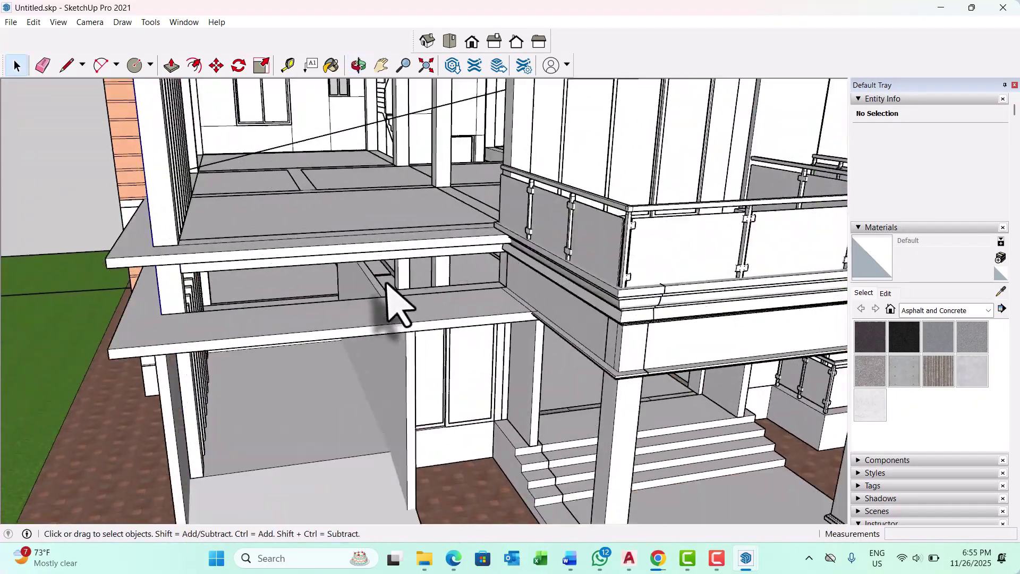
# Open the carport's inner side wall group and push/pull its top faces up to the underside of the beams
pyautogui.scroll(4, 371, 284)
pyautogui.doubleClick(367, 284)
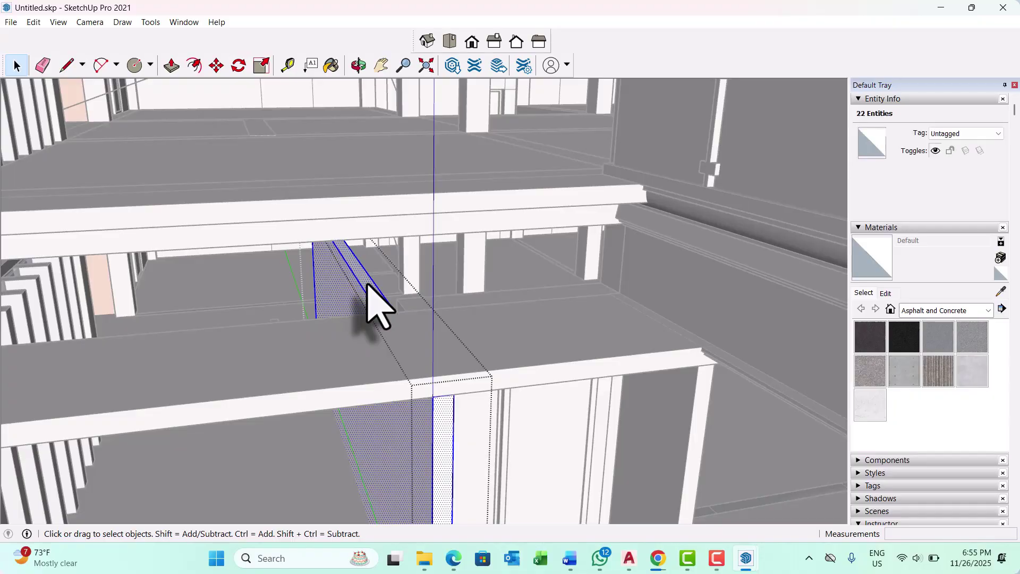
pyautogui.press('p')
pyautogui.scroll(2, 369, 303)
pyautogui.scroll(-2, 374, 313)
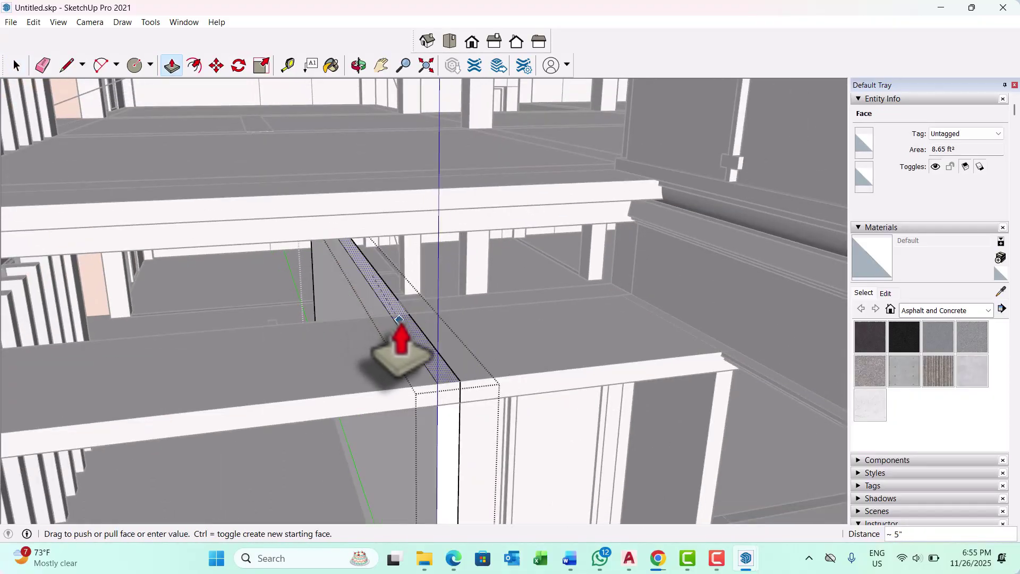
pyautogui.scroll(2, 390, 332)
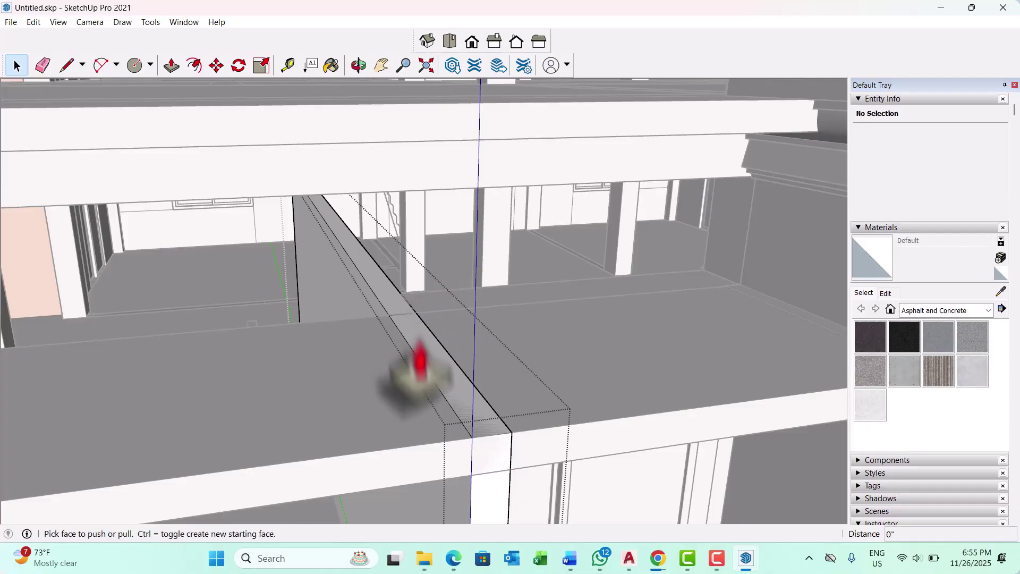
pyautogui.click(440, 363)
pyautogui.scroll(-2, 439, 362)
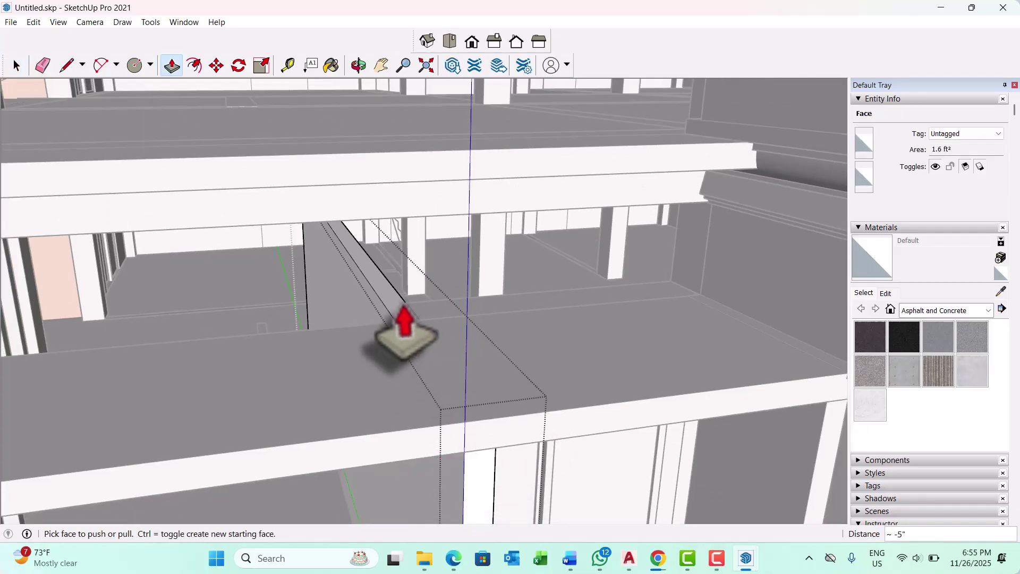
pyautogui.press('space')
pyautogui.scroll(-5, 518, 334)
pyautogui.click(515, 366)
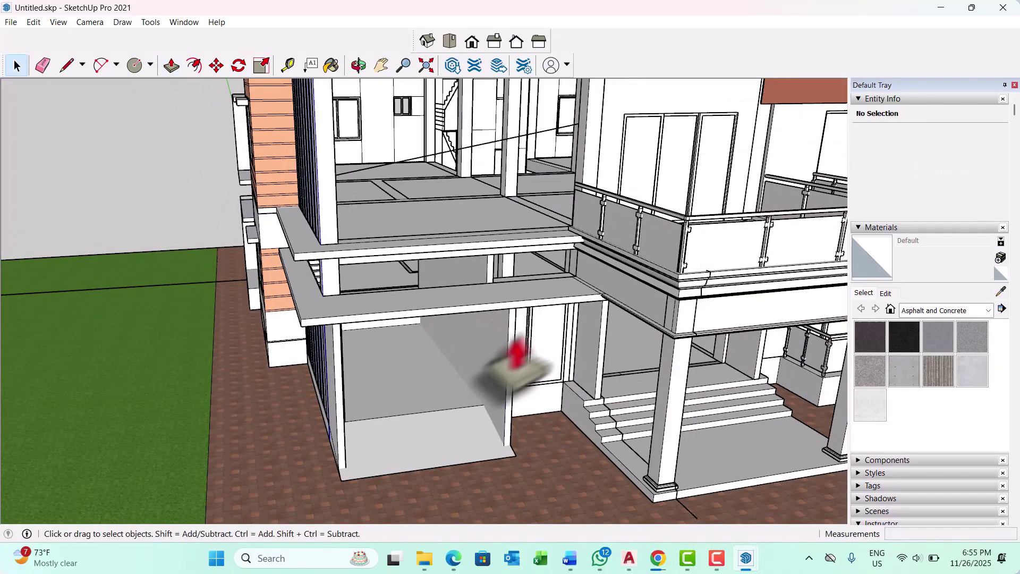
# Examine the heightened carport wall and the remaining side opening between the canopy and the upper beam
pyautogui.moveTo(515, 366); pyautogui.dragTo(534, 374, button='middle')
pyautogui.scroll(3, 463, 314)
pyautogui.moveTo(461, 313); pyautogui.dragTo(433, 269, button='middle')
pyautogui.scroll(-6, 437, 287)
pyautogui.scroll(2, 405, 269)
pyautogui.scroll(2, 446, 280)
pyautogui.scroll(4, 446, 280)
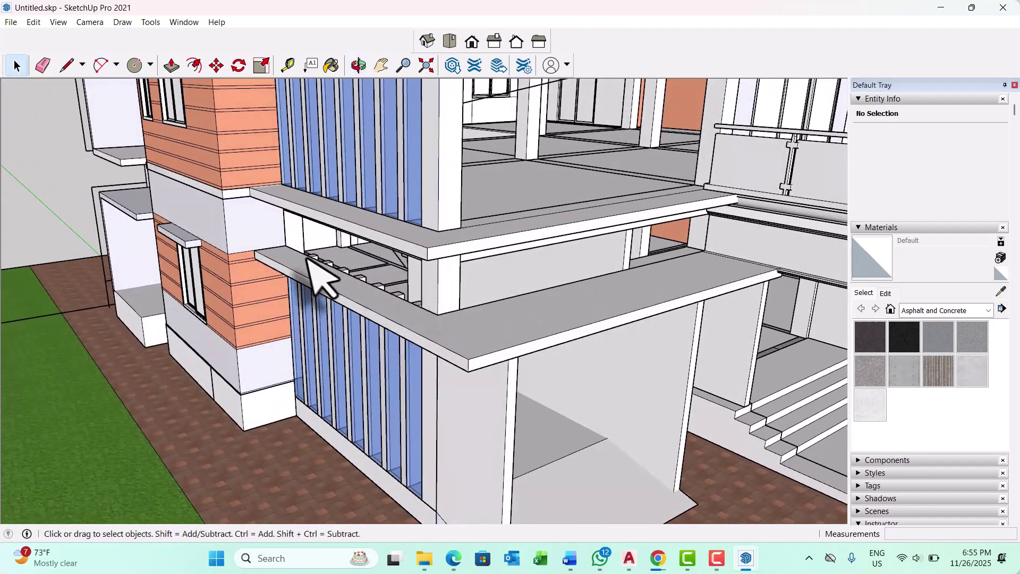
pyautogui.scroll(3, 320, 242)
pyautogui.scroll(-2, 320, 242)
pyautogui.moveTo(320, 242); pyautogui.dragTo(305, 226, button='middle')
pyautogui.scroll(-2, 310, 223)
pyautogui.moveTo(384, 232); pyautogui.dragTo(660, 136, button='middle')
pyautogui.scroll(-1, 367, 244)
pyautogui.scroll(4, 576, 205)
pyautogui.scroll(-5, 731, 263)
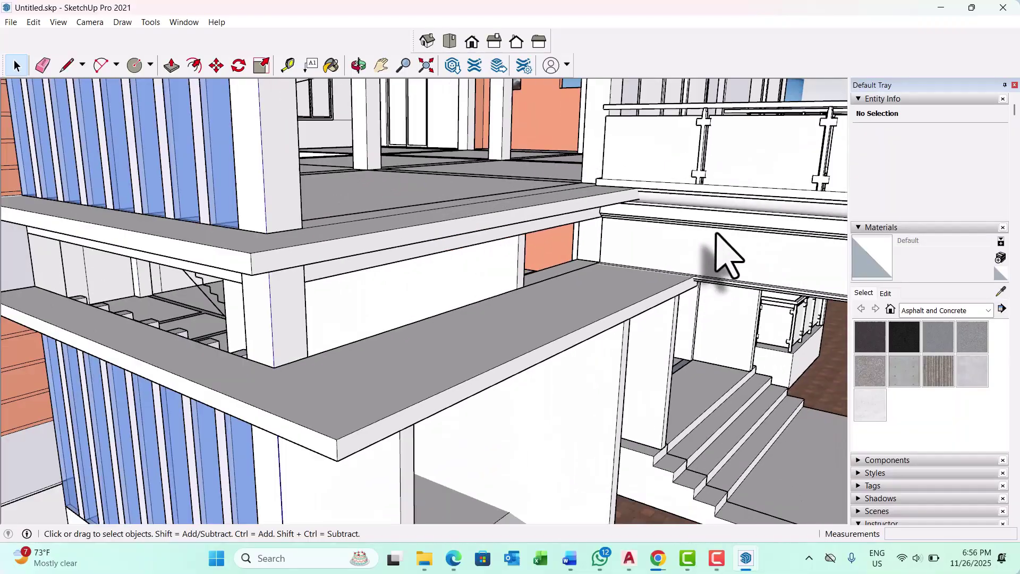
pyautogui.scroll(5, 319, 291)
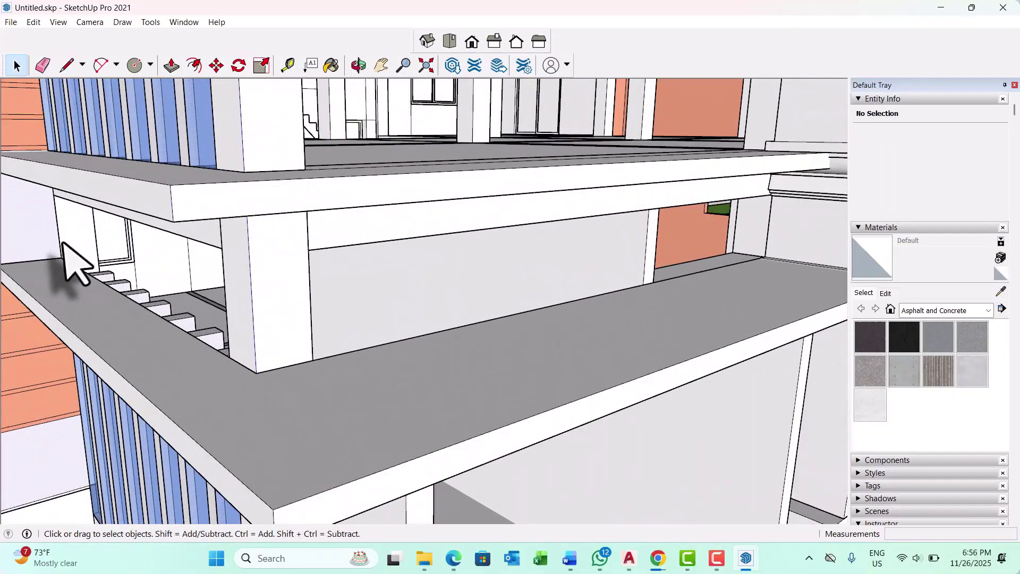
# Draw a rectangle of about 12' by 2' 8" closing the side opening between the brick wall and the corner column, above the louvres
pyautogui.press('r')
pyautogui.scroll(-3, 107, 245)
pyautogui.scroll(5, 133, 228)
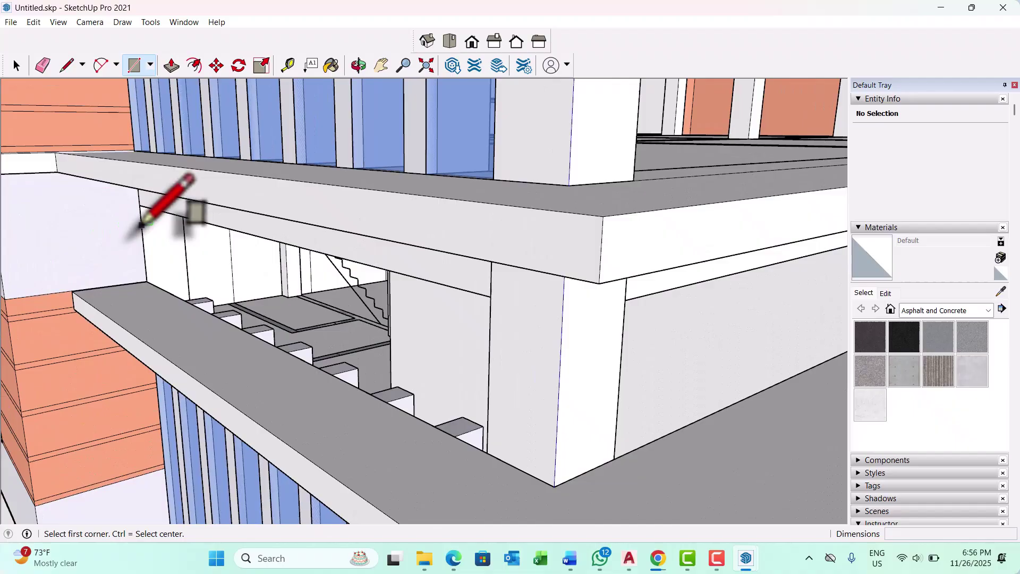
pyautogui.moveTo(142, 225); pyautogui.dragTo(149, 158, button='middle')
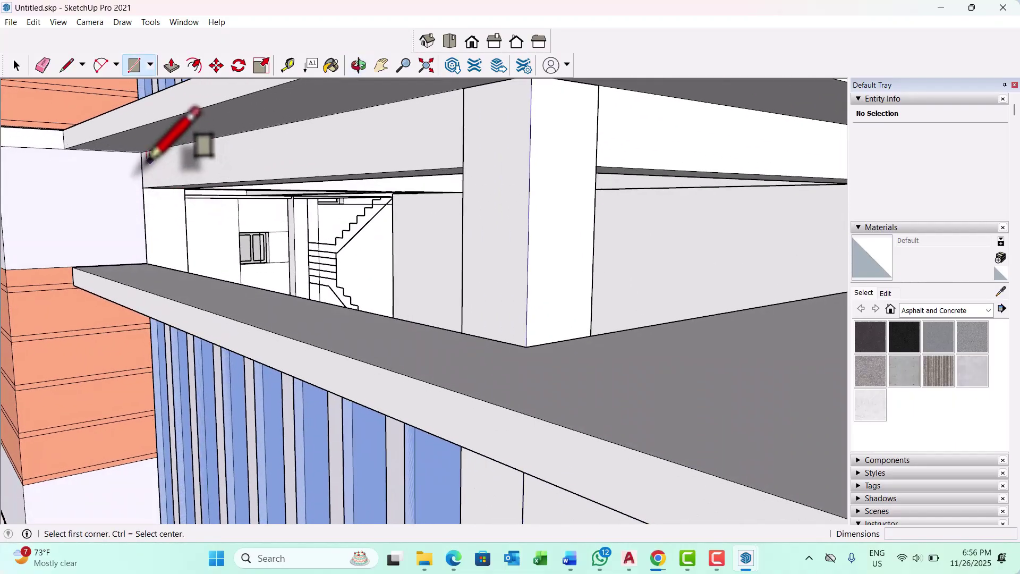
pyautogui.scroll(-3, 159, 186)
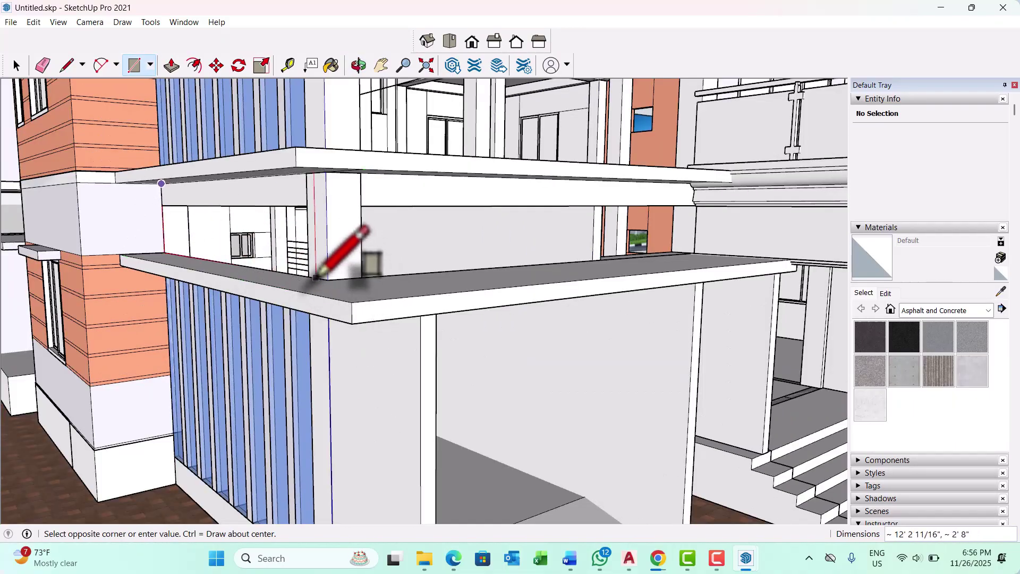
pyautogui.moveTo(328, 279); pyautogui.dragTo(333, 336, button='middle')
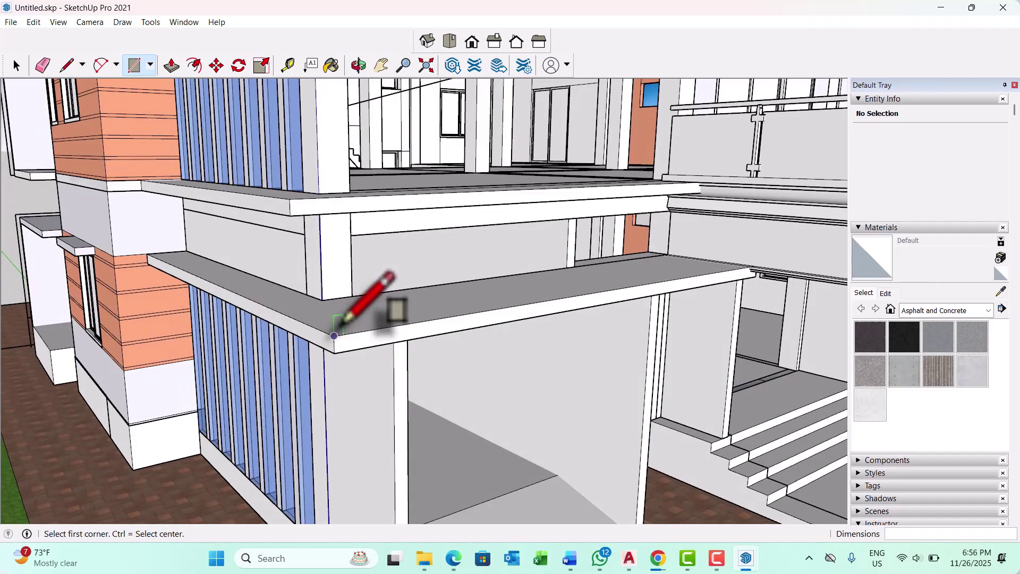
# Push/pull the side infill face 2" thick above the lower canopy and extend its front end face 2" as a corner return
pyautogui.scroll(2, 295, 318)
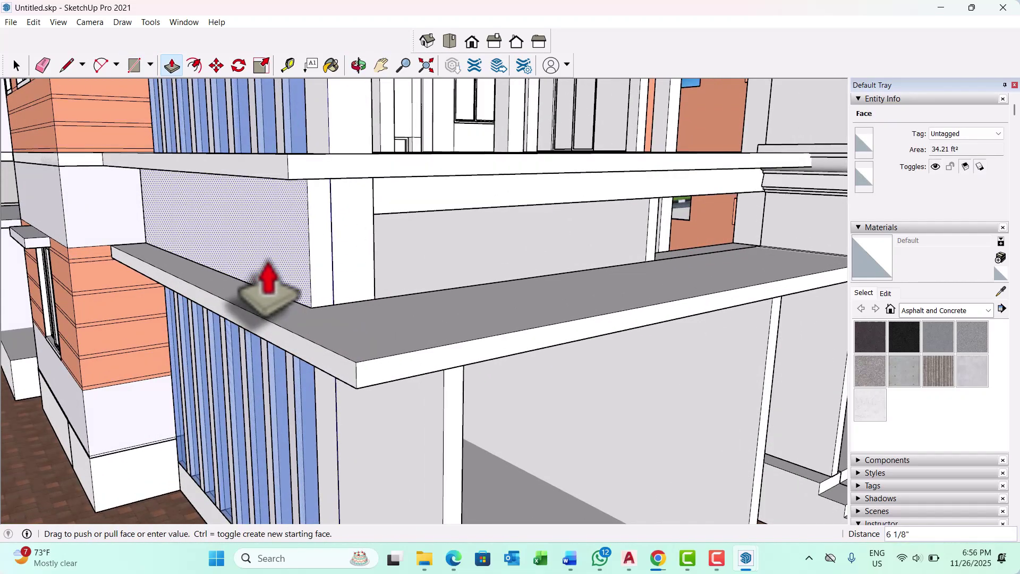
pyautogui.press('Return')
pyautogui.scroll(2, 322, 265)
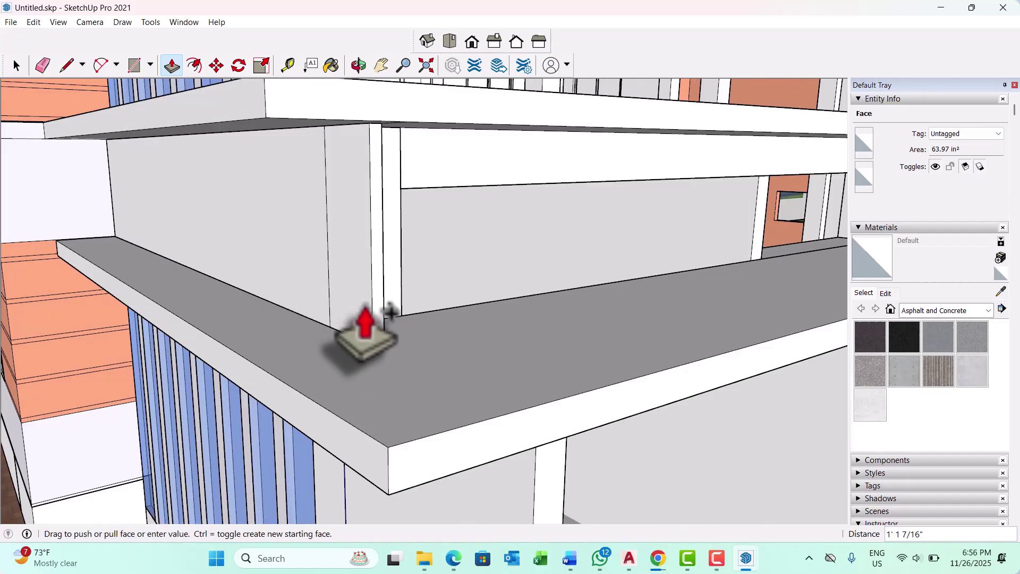
pyautogui.press('Return')
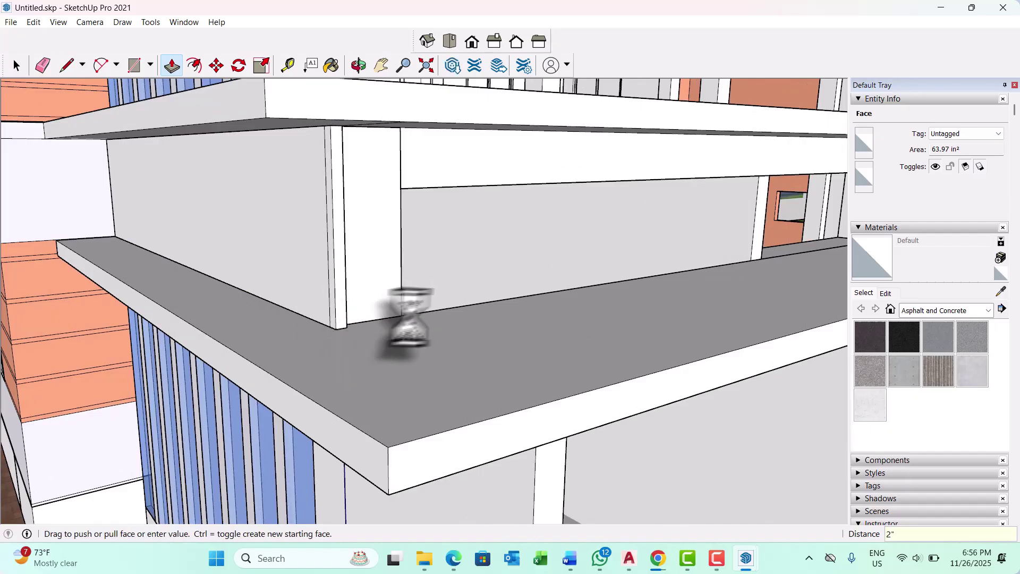
# Push/pull the corner return's inner face along the front to the porch side wall, about 16' 3", closing the gap between canopy and beam
pyautogui.scroll(-5, 398, 353)
pyautogui.moveTo(398, 353); pyautogui.dragTo(295, 353, button='middle')
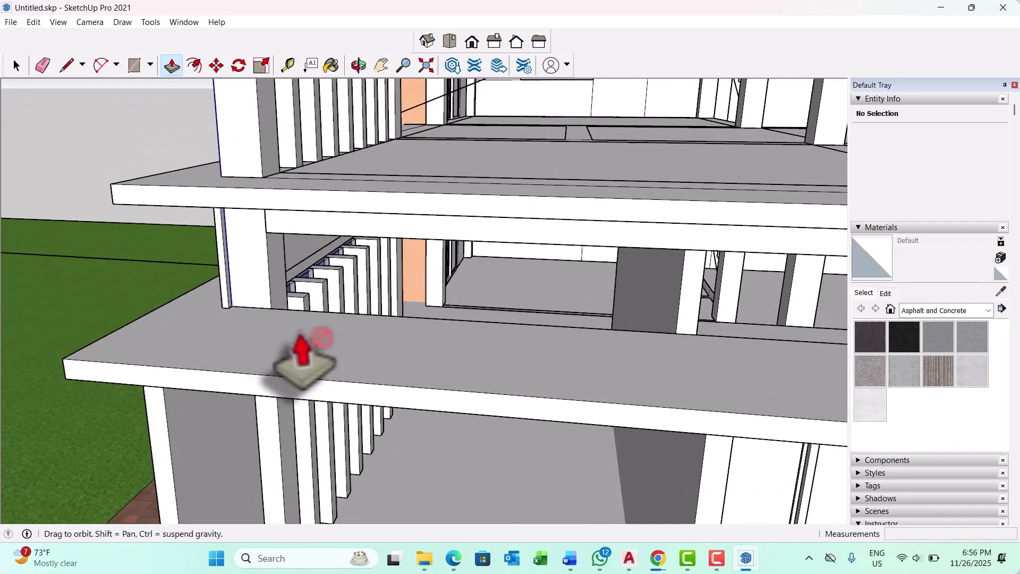
pyautogui.scroll(5, 234, 289)
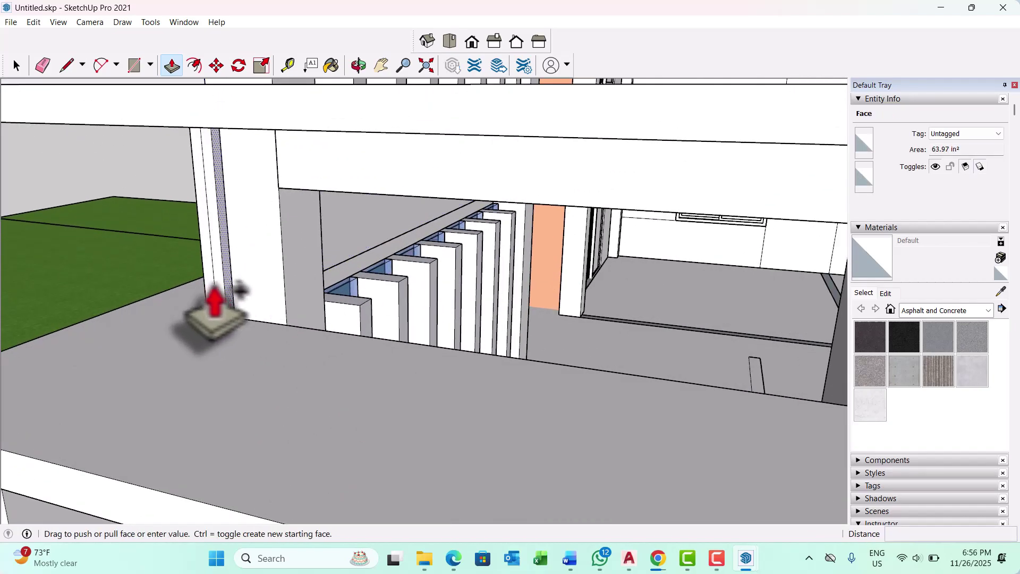
pyautogui.scroll(-5, 214, 283)
pyautogui.moveTo(243, 292); pyautogui.dragTo(561, 372, button='middle')
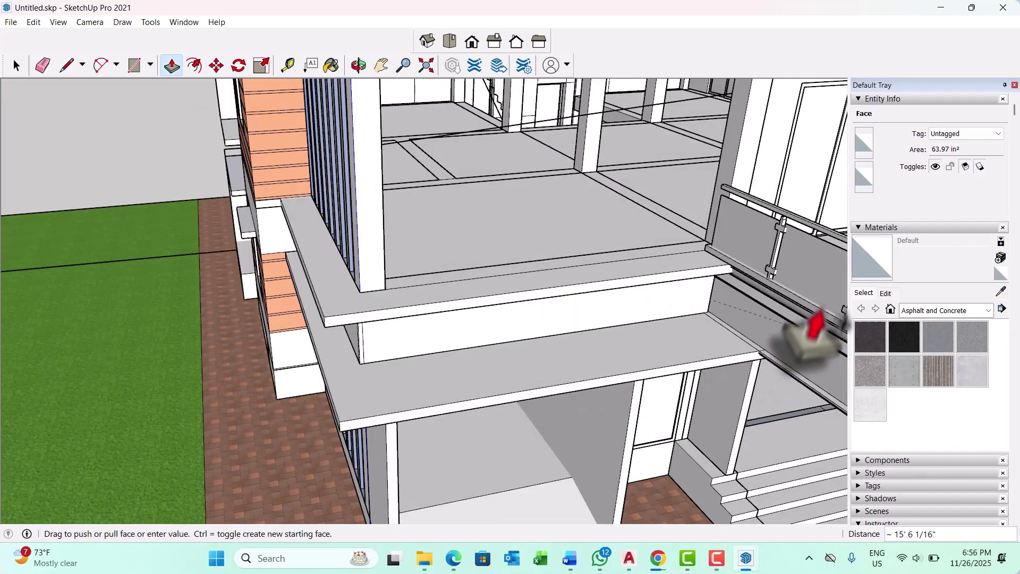
pyautogui.scroll(6, 739, 340)
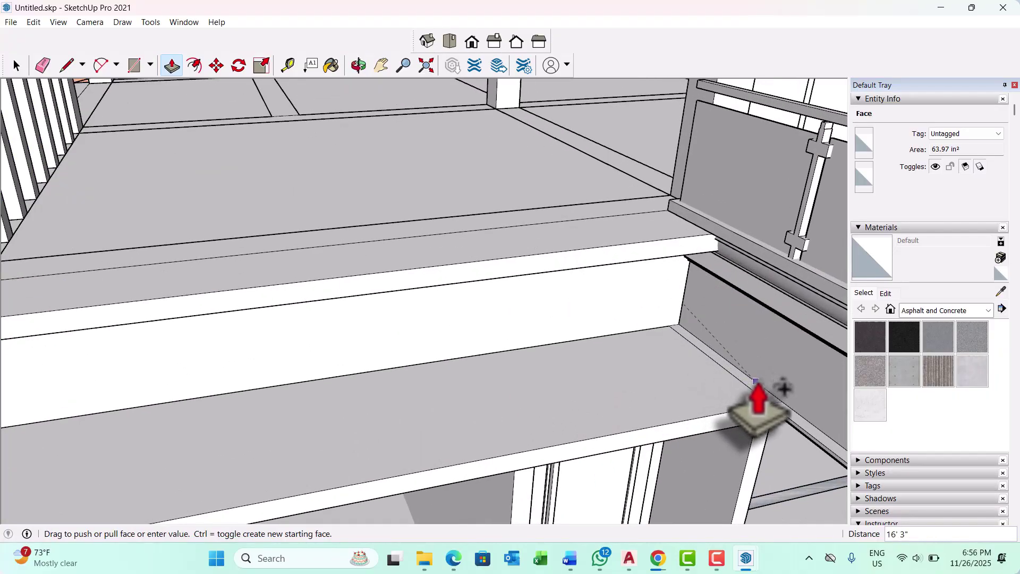
pyautogui.press('space')
# Remove the leftover vertical edge beside the corner and group the whole infill band
pyautogui.scroll(-5, 387, 391)
pyautogui.scroll(3, 332, 371)
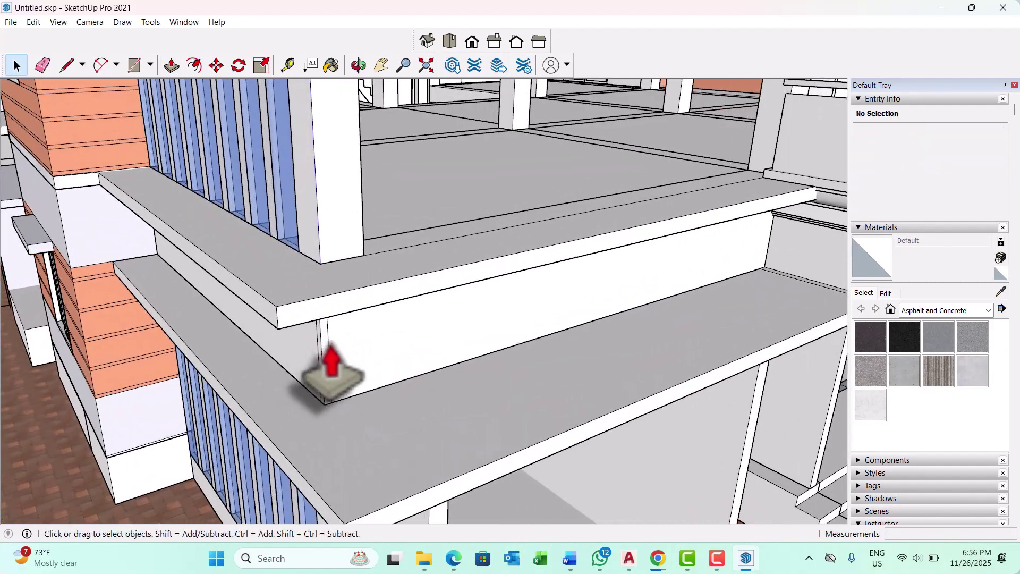
pyautogui.scroll(1, 325, 398)
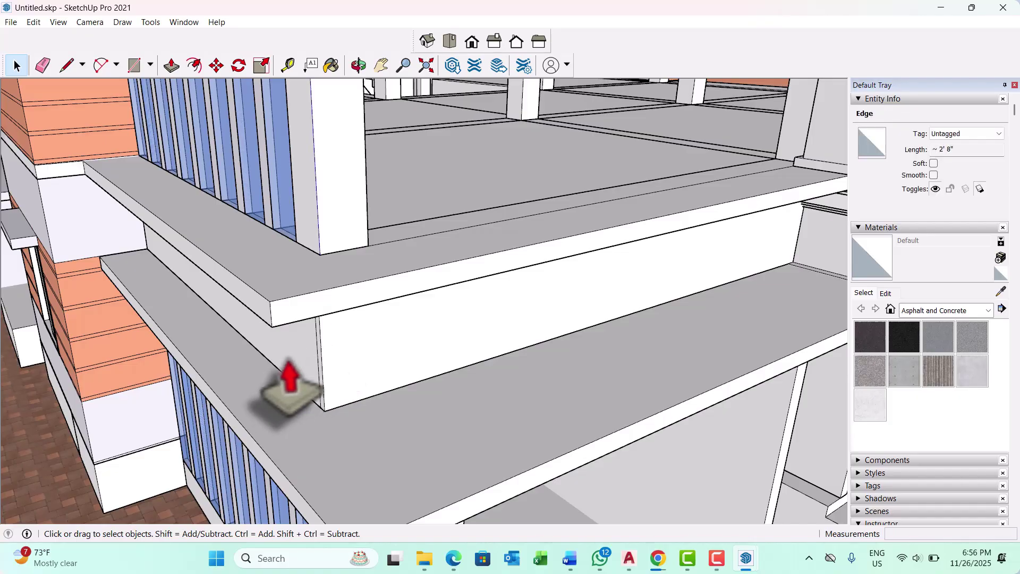
pyautogui.moveTo(297, 377); pyautogui.dragTo(349, 383, button='middle')
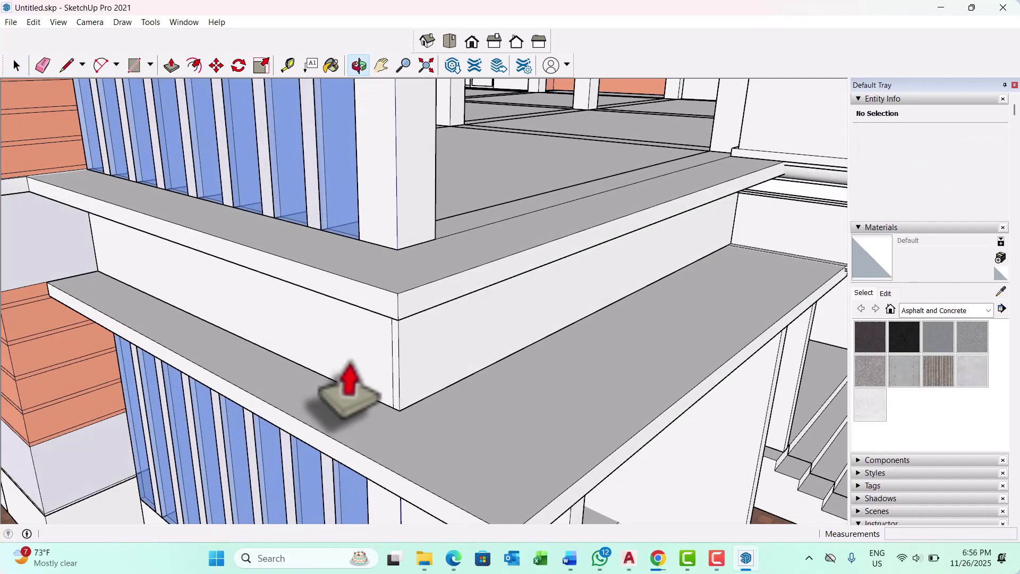
pyautogui.rightClick(439, 326)
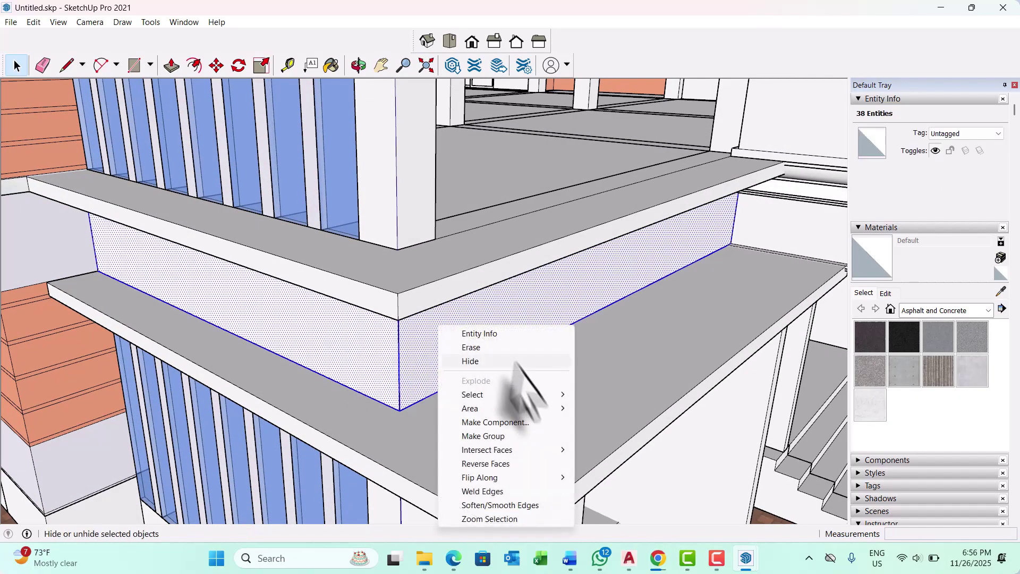
pyautogui.click(494, 435)
# Sample the brown ww material from the upper fascia and paint the new infill band with it
pyautogui.scroll(-6, 455, 416)
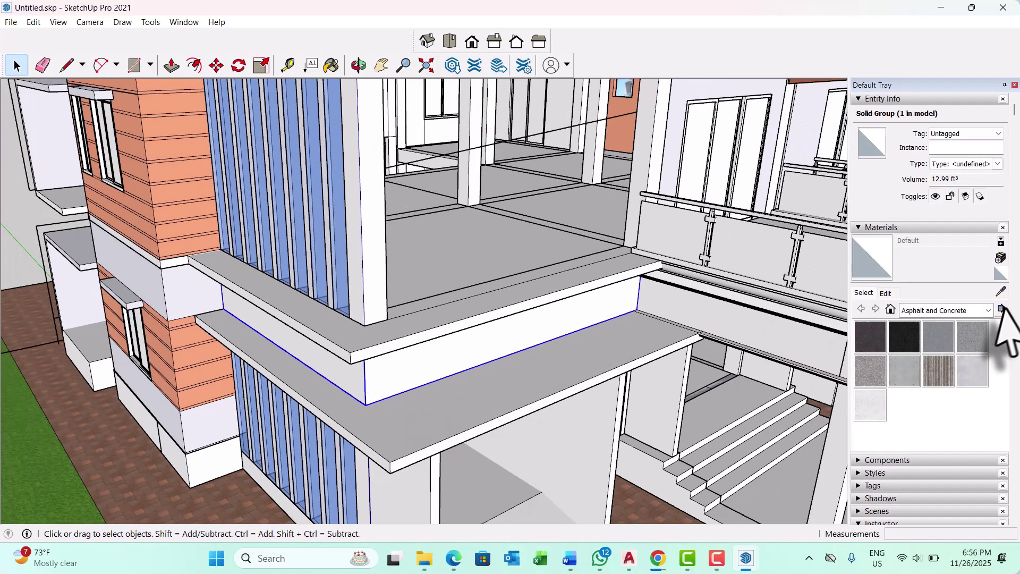
pyautogui.click(1000, 291)
pyautogui.scroll(-5, 539, 365)
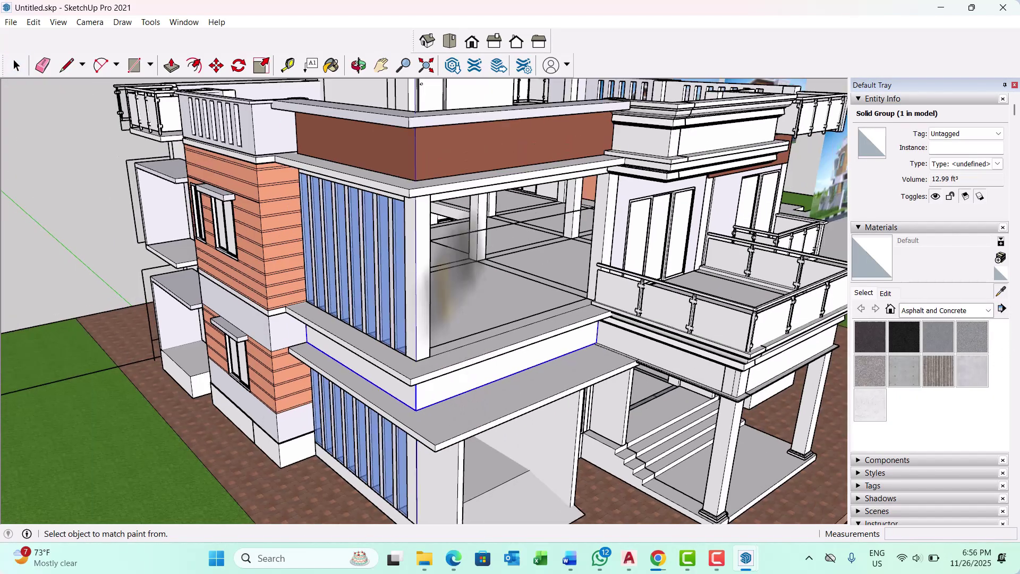
pyautogui.click(454, 155)
pyautogui.scroll(2, 491, 332)
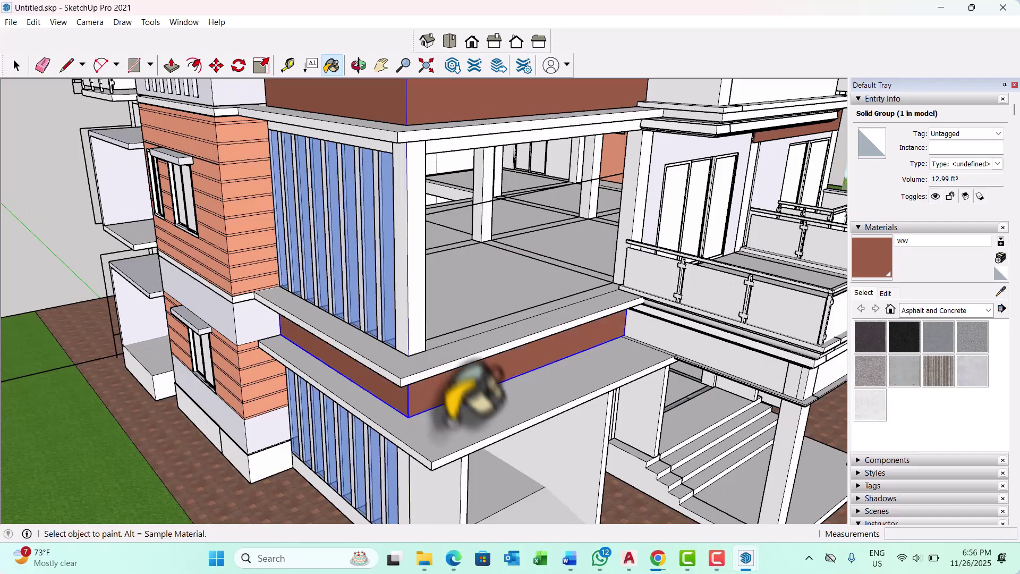
pyautogui.click(467, 396)
pyautogui.scroll(-10, 473, 345)
pyautogui.press('space')
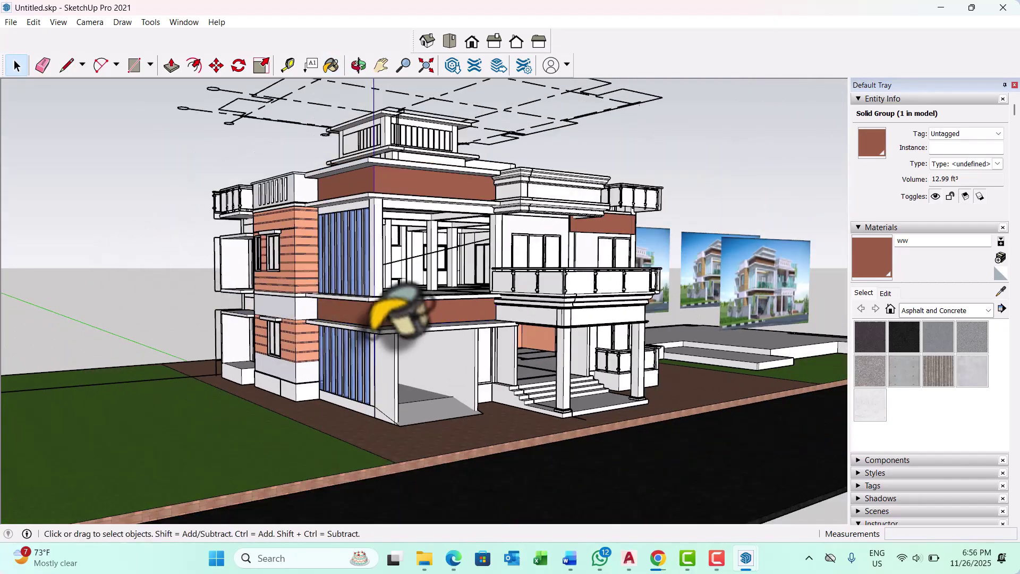
# Compare the house's front corner and facade with the reference images standing beside the model
pyautogui.moveTo(372, 334); pyautogui.dragTo(574, 364, button='middle')
pyautogui.click(194, 300)
pyautogui.scroll(-3, 367, 332)
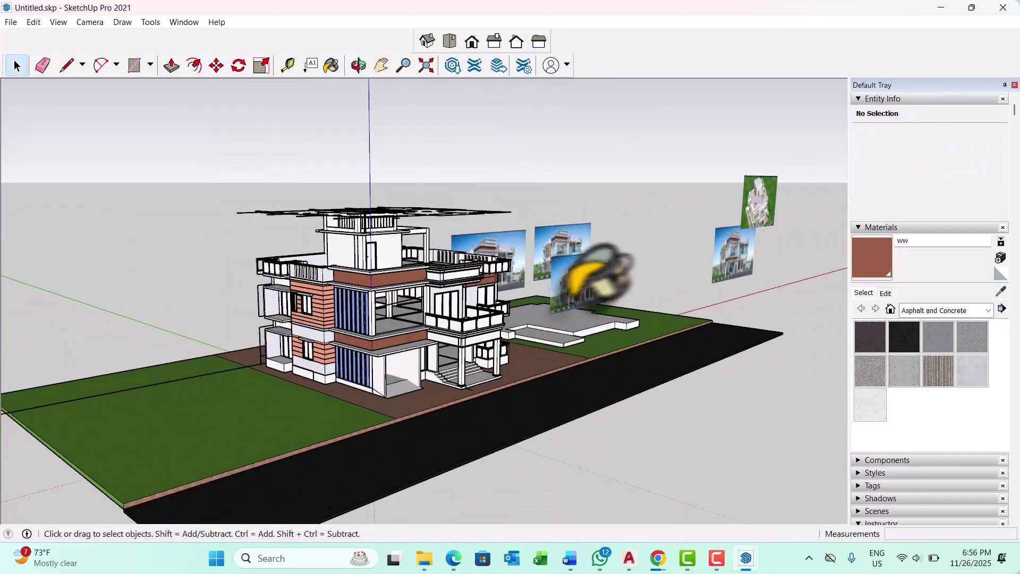
pyautogui.scroll(10, 600, 274)
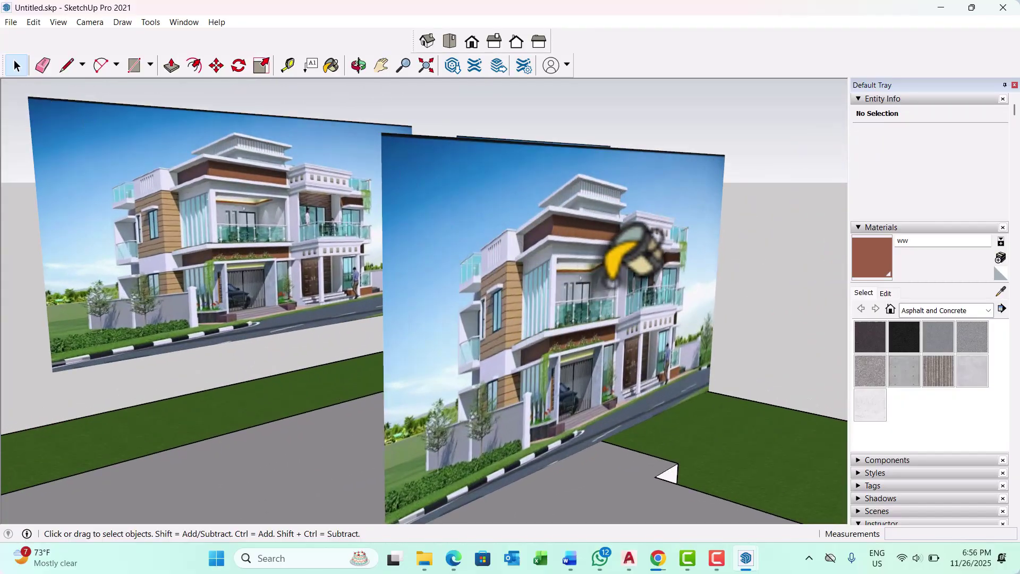
pyautogui.scroll(-10, 638, 260)
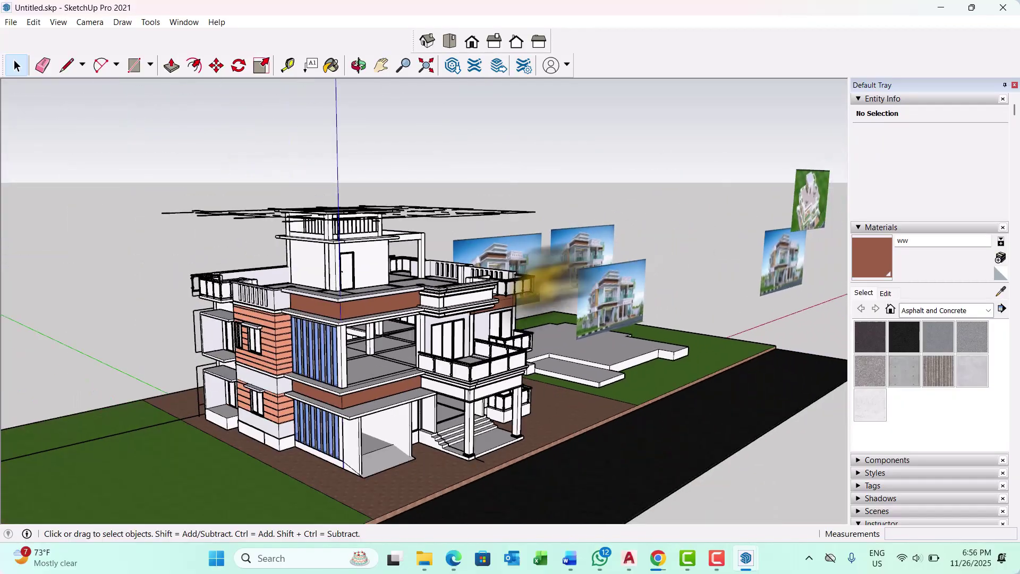
pyautogui.moveTo(541, 292); pyautogui.dragTo(448, 377, button='middle')
pyautogui.scroll(5, 410, 376)
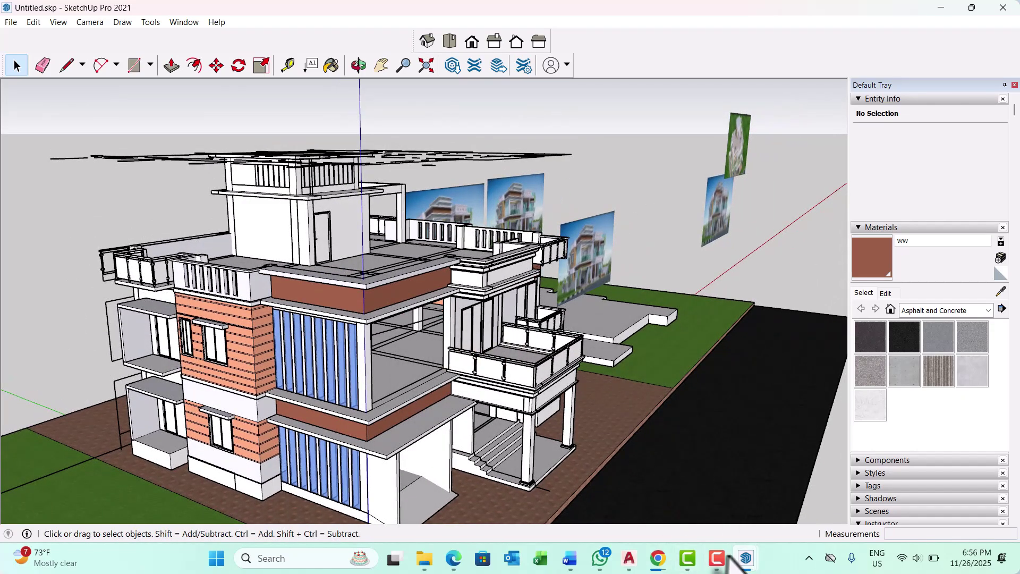
pyautogui.scroll(-3, 649, 467)
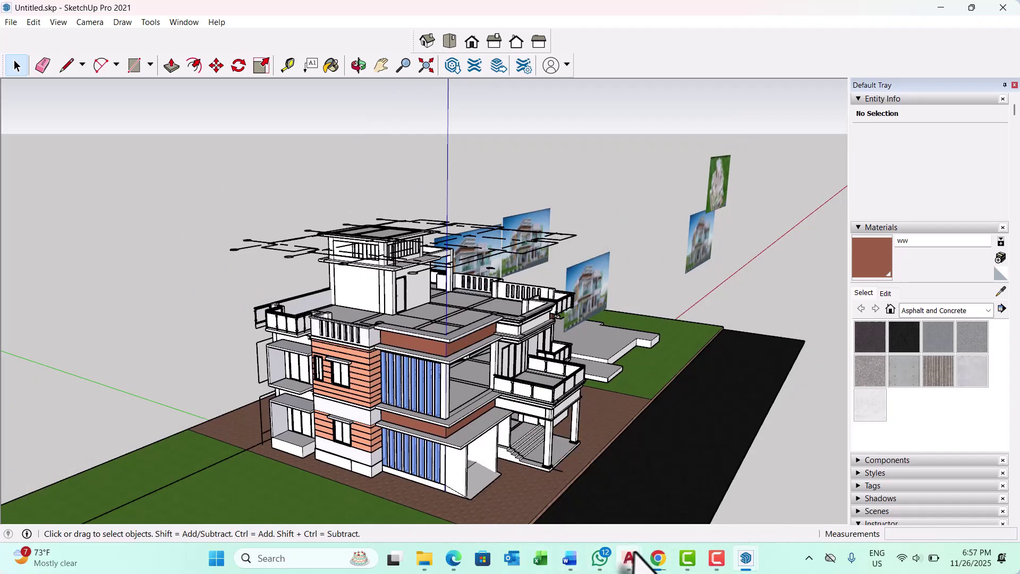
# Switch to AutoCAD and examine the carport, entrance and first-floor front opening in the north elevation
pyautogui.moveTo(632, 555)
pyautogui.moveTo(690, 504)
pyautogui.scroll(-5, 667, 477)
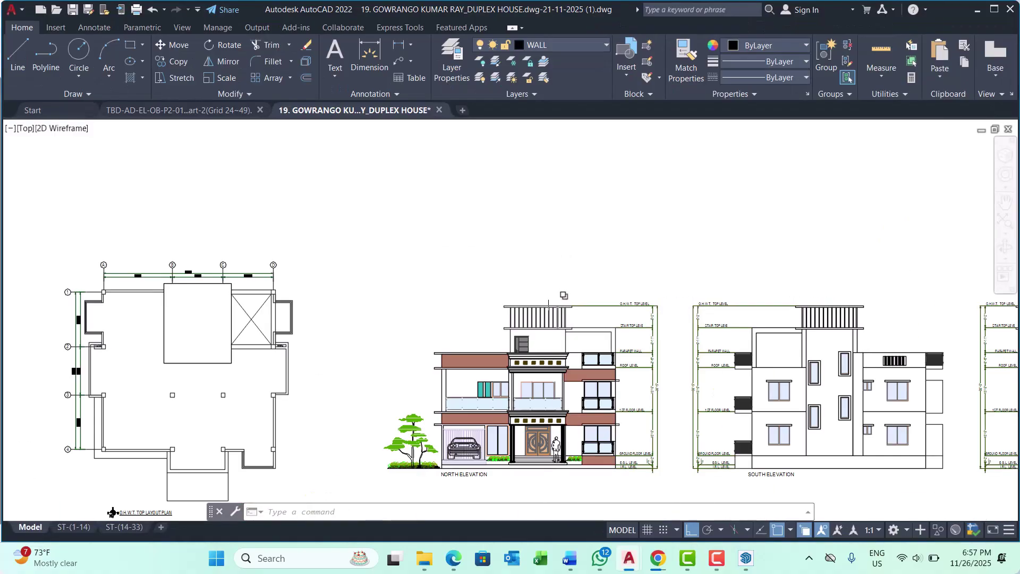
pyautogui.scroll(7, 432, 456)
pyautogui.moveTo(433, 456); pyautogui.dragTo(463, 438, button='middle')
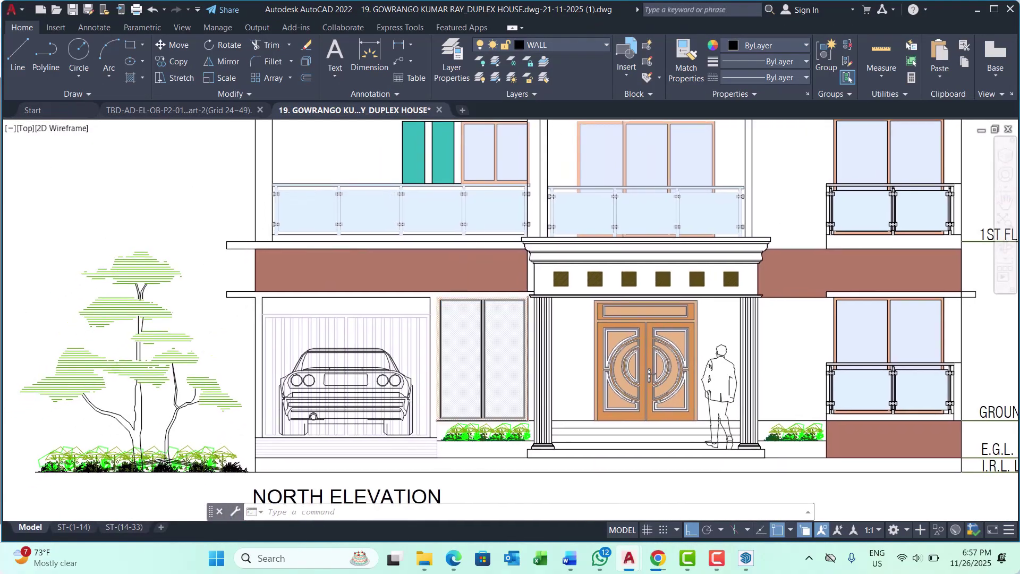
pyautogui.scroll(-4, 472, 329)
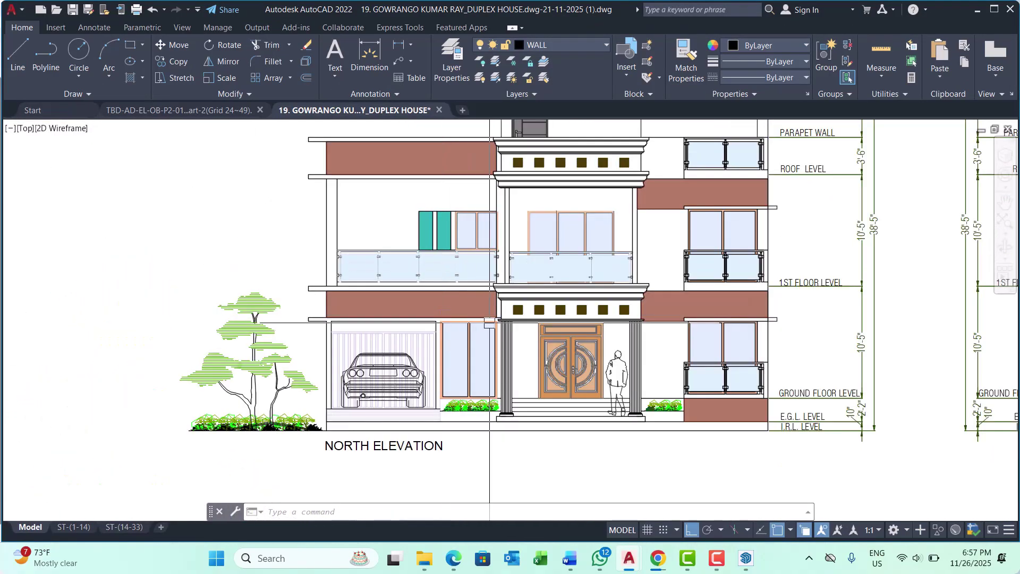
pyautogui.scroll(4, 406, 249)
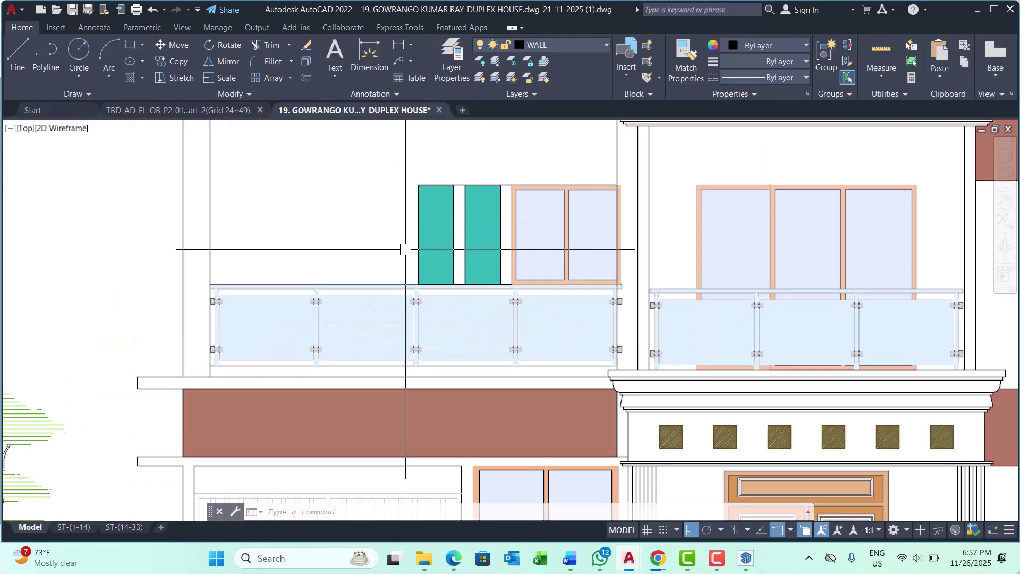
# Examine the green panels and adjoining window above the first-floor railing in the north elevation
pyautogui.click(488, 192)
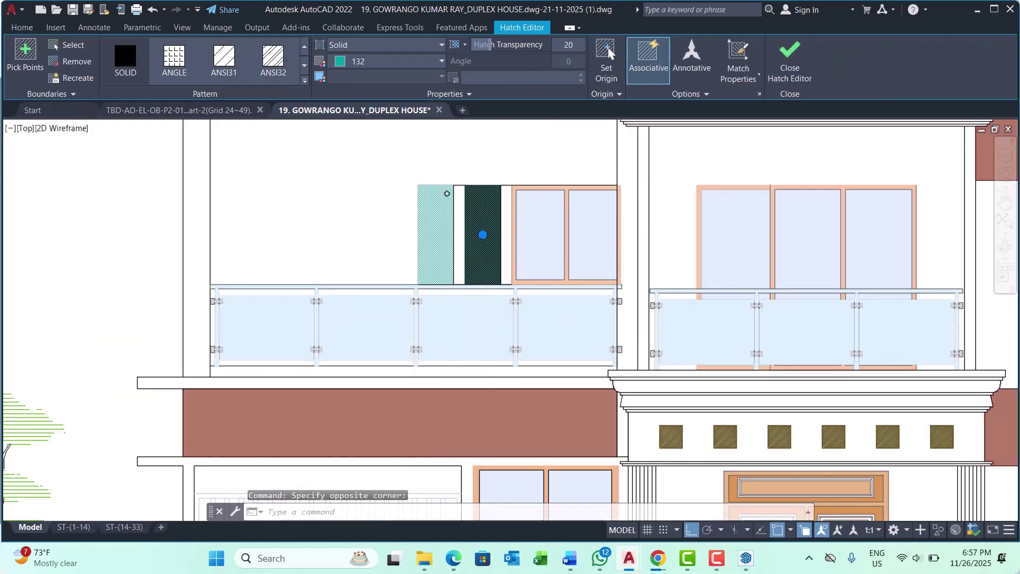
pyautogui.scroll(4, 447, 198)
pyautogui.press('Escape')
pyautogui.press('Escape')
pyautogui.click(468, 189)
pyautogui.press('Escape')
pyautogui.scroll(-4, 474, 192)
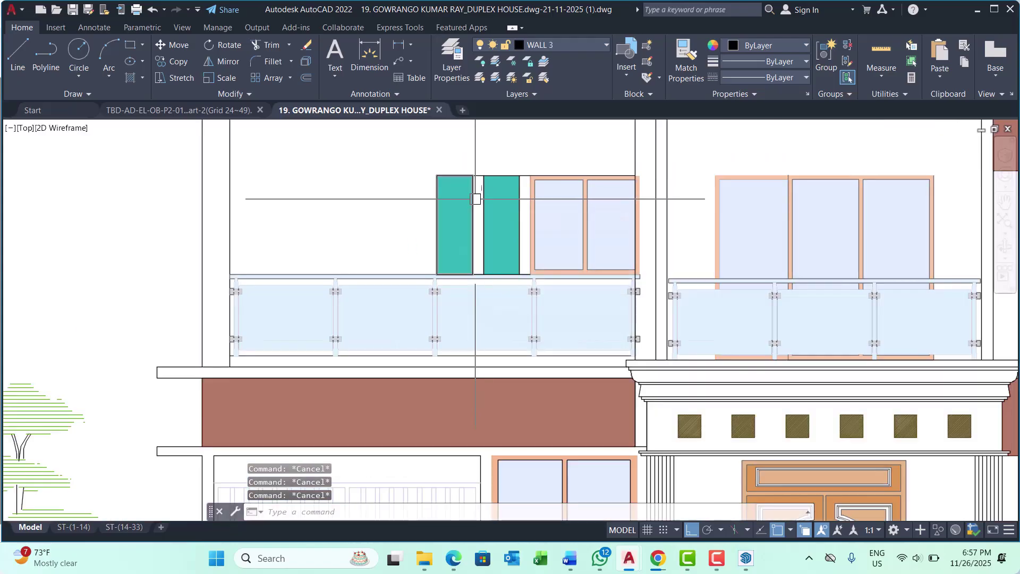
pyautogui.scroll(-4, 476, 199)
pyautogui.scroll(4, 529, 254)
pyautogui.scroll(-4, 500, 387)
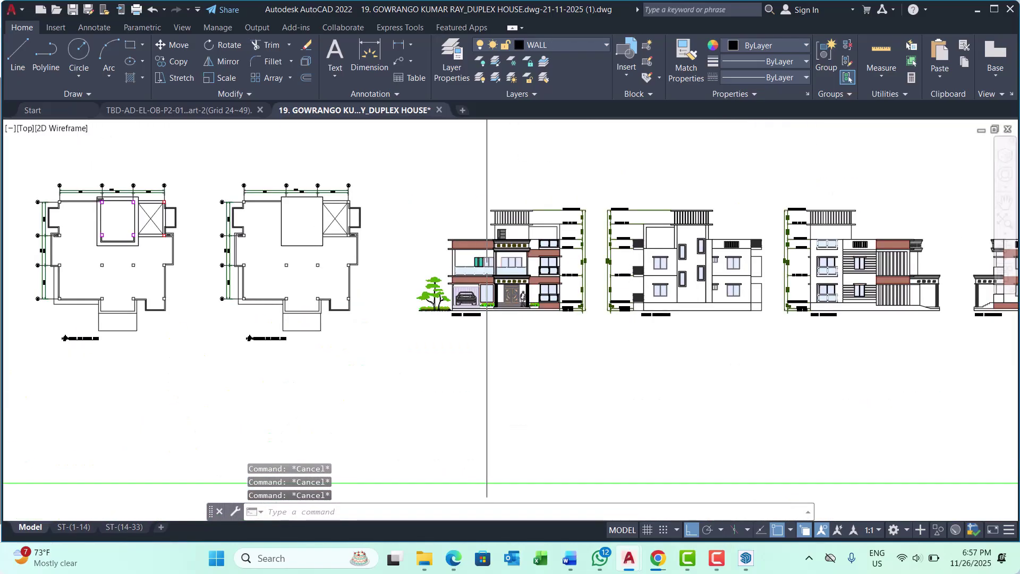
pyautogui.scroll(4, 485, 372)
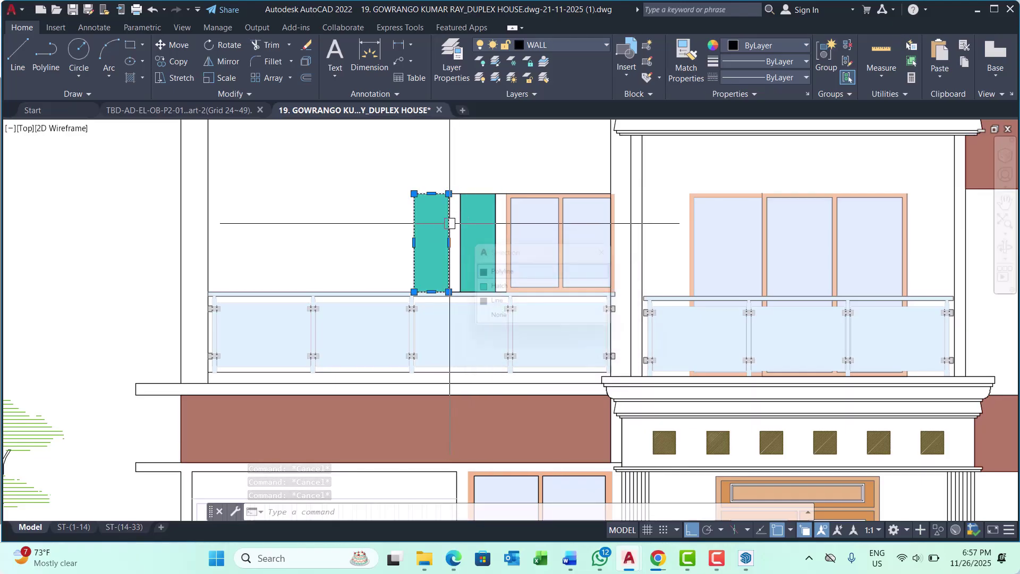
pyautogui.press('Escape')
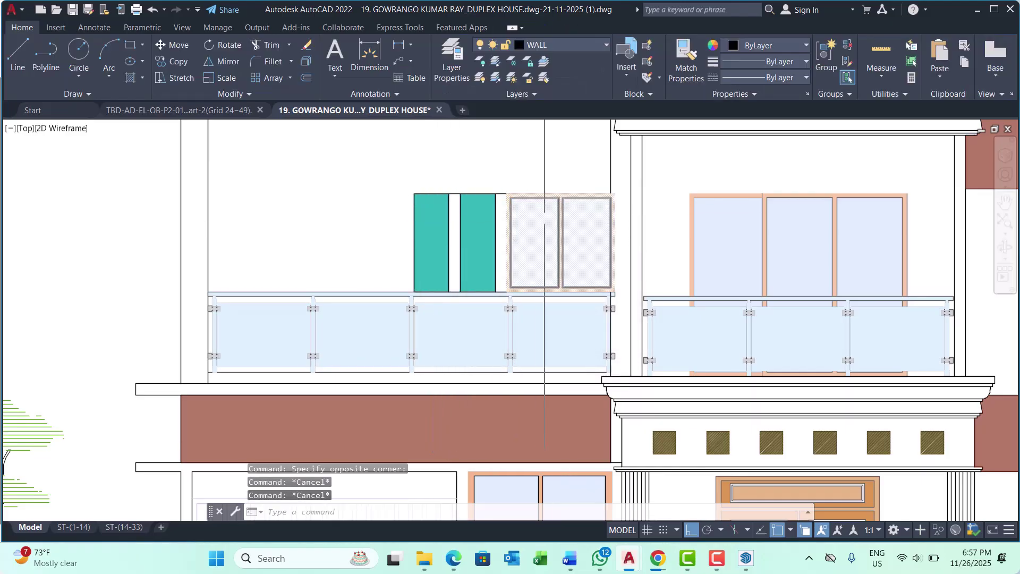
pyautogui.scroll(-4, 486, 184)
pyautogui.scroll(2, 611, 212)
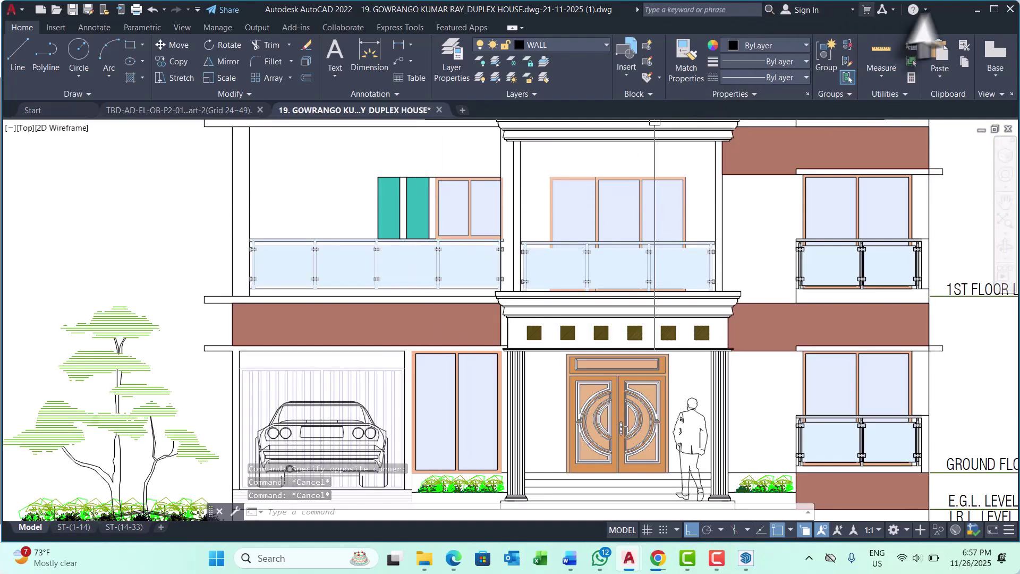
# Switch back to SketchUp and study the first-floor balcony in the reference images
pyautogui.click(977, 10)
pyautogui.scroll(10, 541, 280)
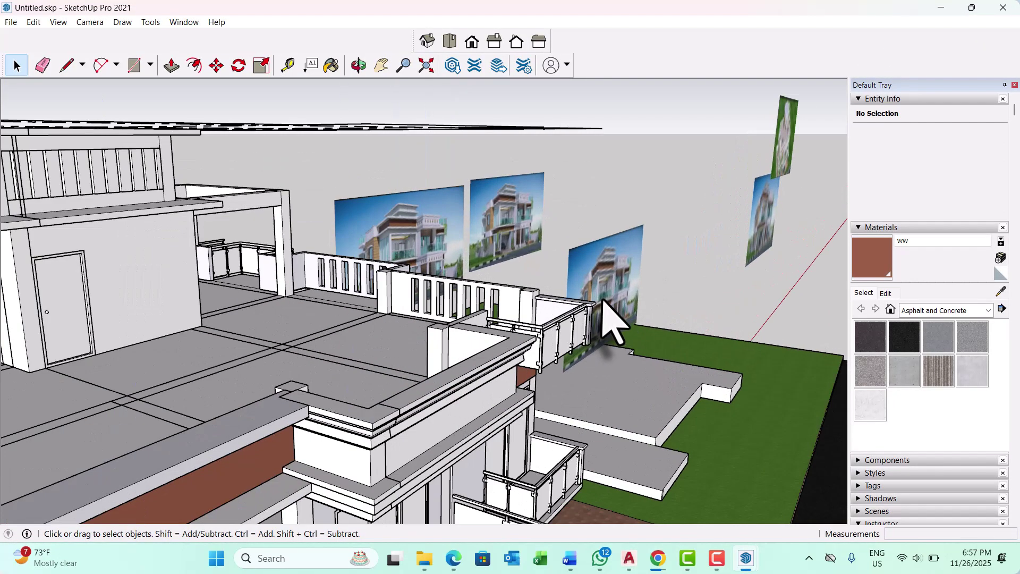
pyautogui.scroll(-5, 595, 308)
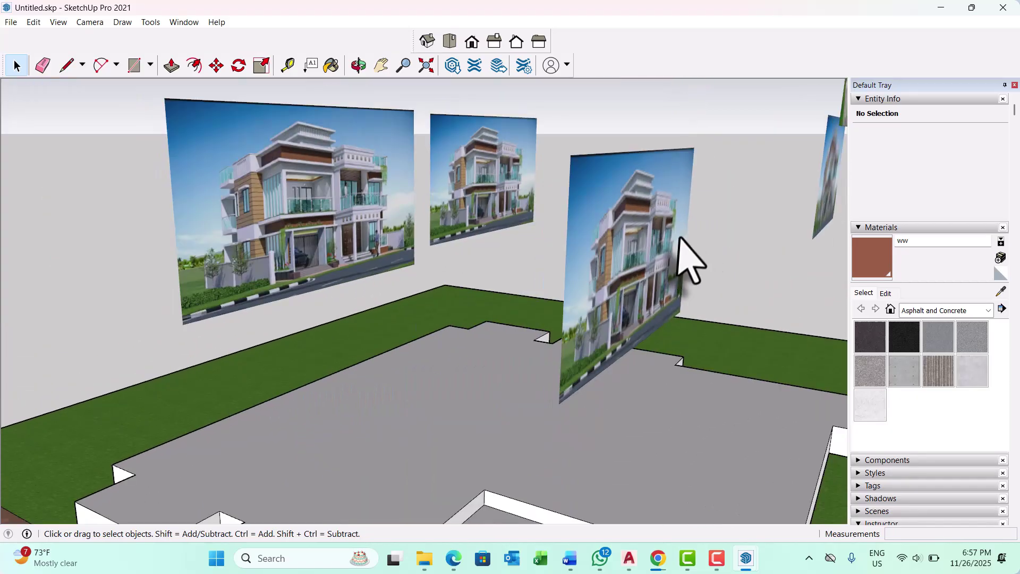
pyautogui.scroll(10, 683, 249)
pyautogui.scroll(-15, 584, 313)
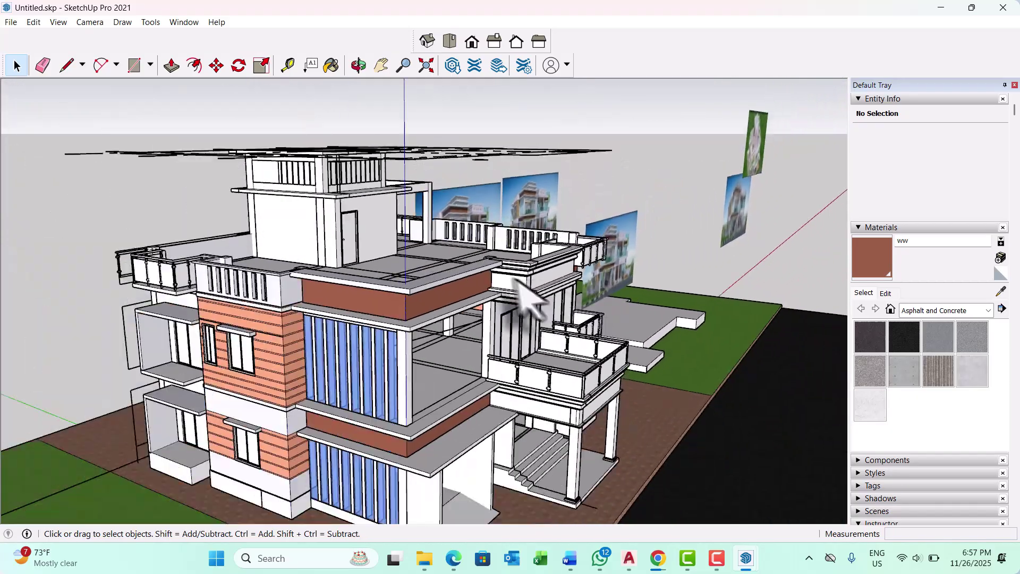
# Delete the leftover line crossing the first-floor front opening inside the nested wall group, and leave the group
pyautogui.moveTo(526, 308); pyautogui.dragTo(542, 335, button='middle')
pyautogui.scroll(10, 420, 377)
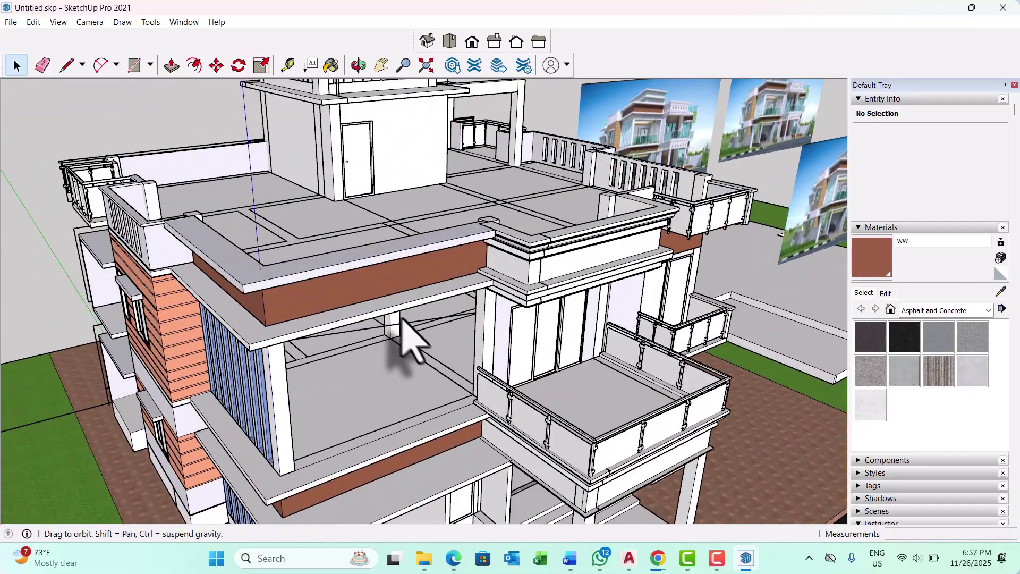
pyautogui.moveTo(402, 320); pyautogui.dragTo(277, 265, button='middle')
pyautogui.scroll(2, 294, 281)
pyautogui.click(305, 289)
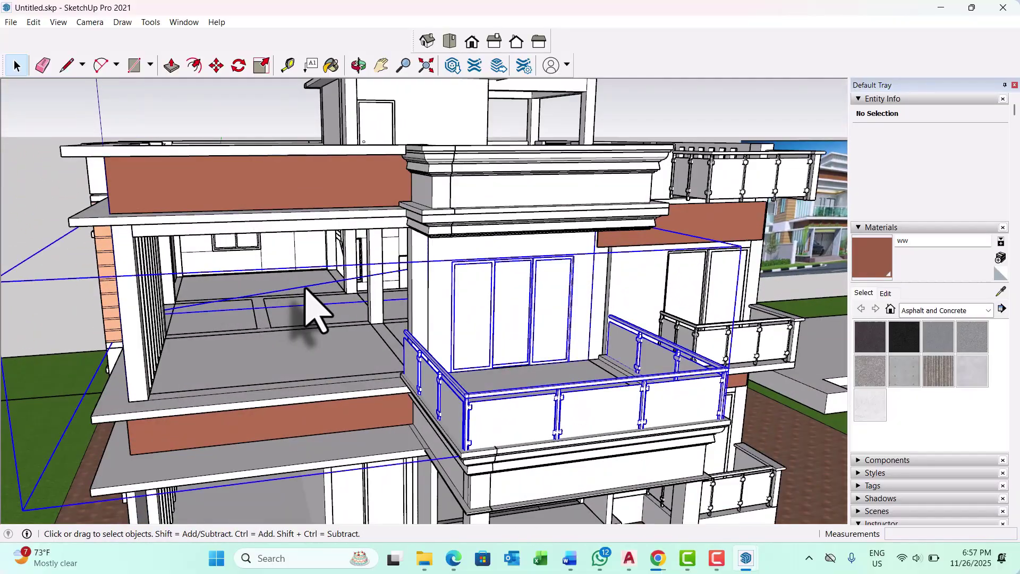
pyautogui.doubleClick(305, 287)
pyautogui.moveTo(308, 296); pyautogui.dragTo(467, 277, button='middle')
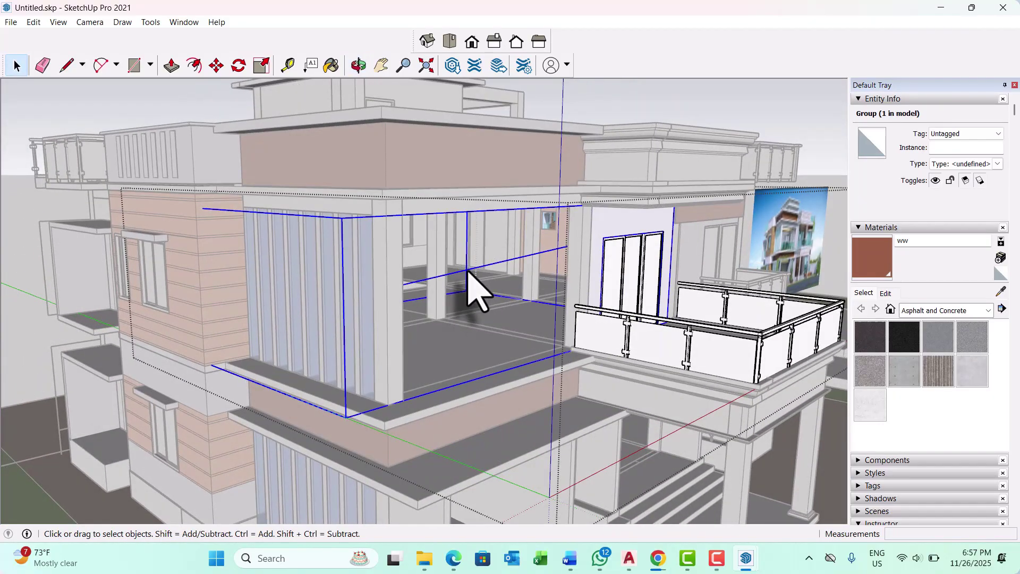
pyautogui.doubleClick(467, 274)
pyautogui.click(468, 272)
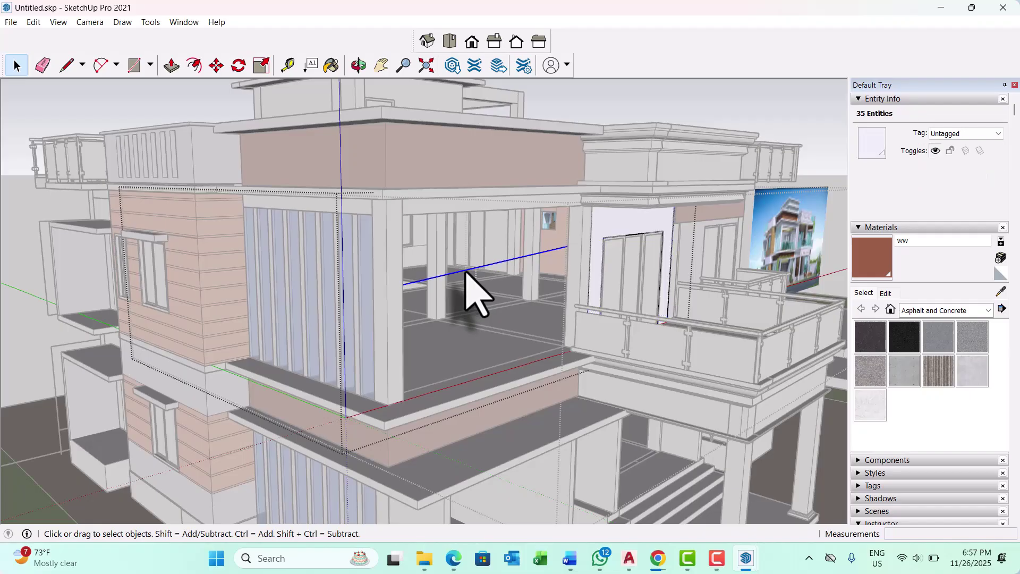
pyautogui.press('Delete')
pyautogui.scroll(-3, 521, 291)
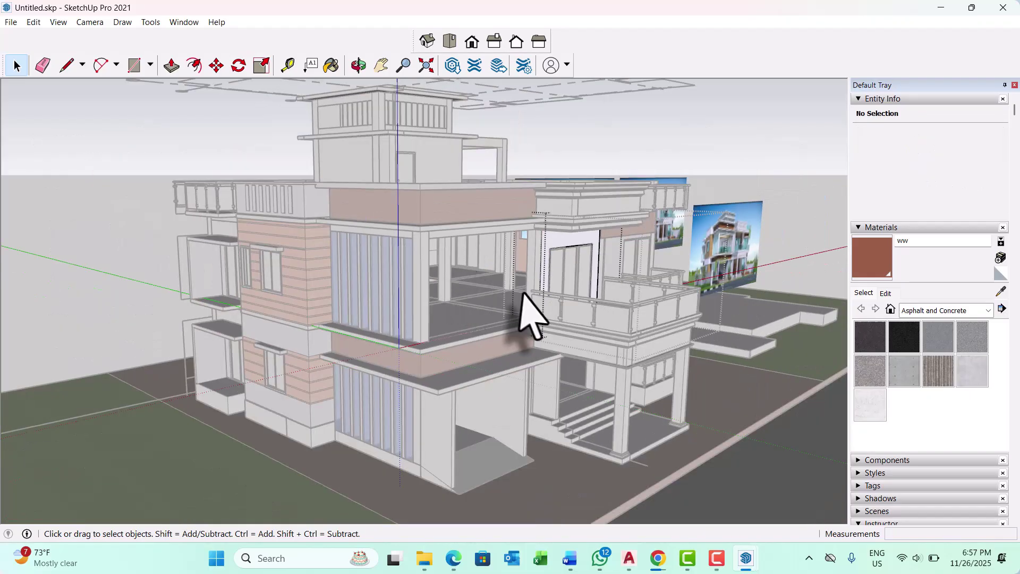
pyautogui.press('Escape')
pyautogui.press('Escape')
# Look through the DWG files available for import in the new project folder, and close the import dialog
pyautogui.moveTo(589, 320); pyautogui.dragTo(324, 325, button='middle')
pyautogui.scroll(2, 298, 321)
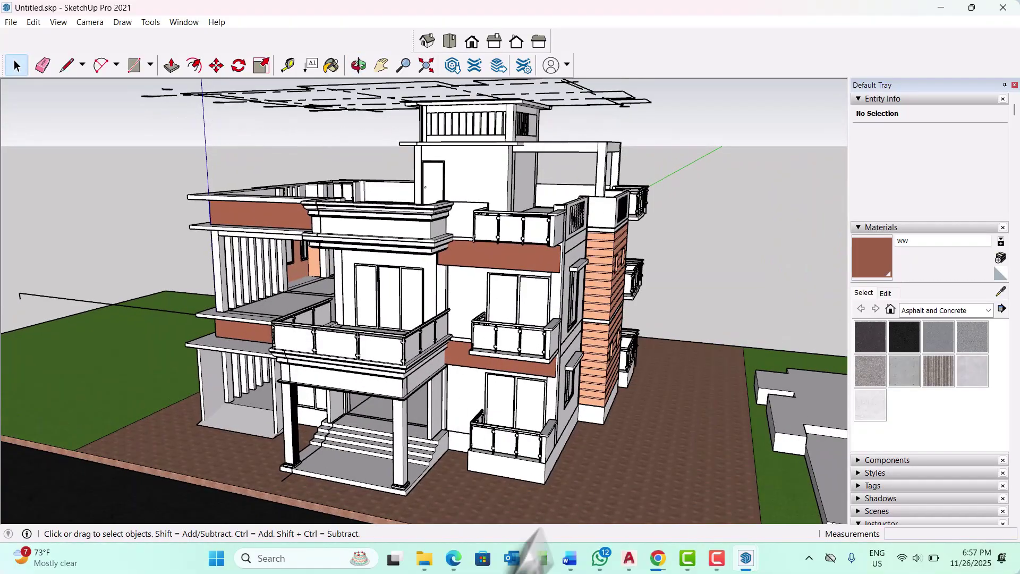
pyautogui.click(33, 22)
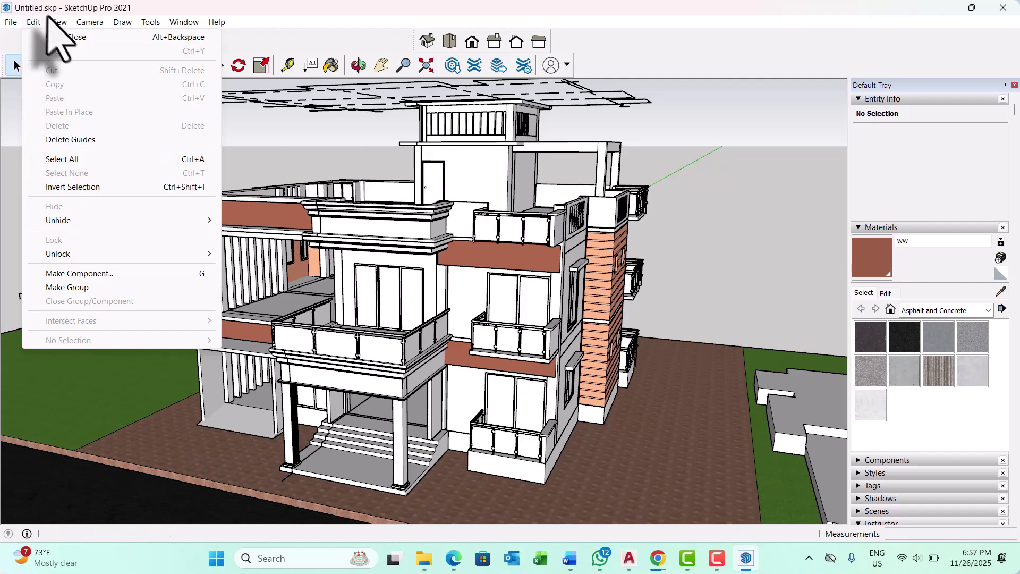
pyautogui.click(11, 21)
pyautogui.click(37, 240)
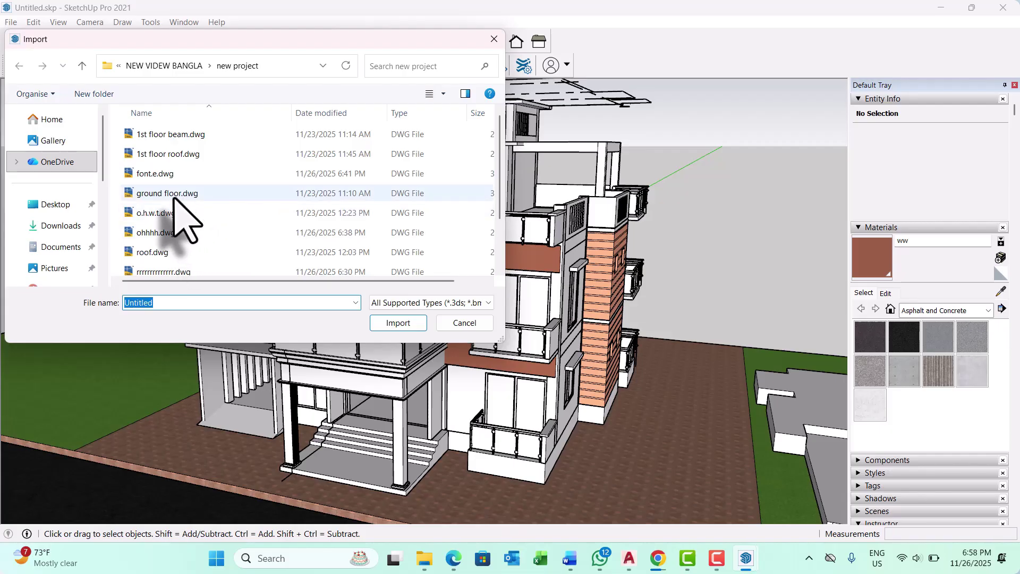
pyautogui.scroll(-1, 186, 239)
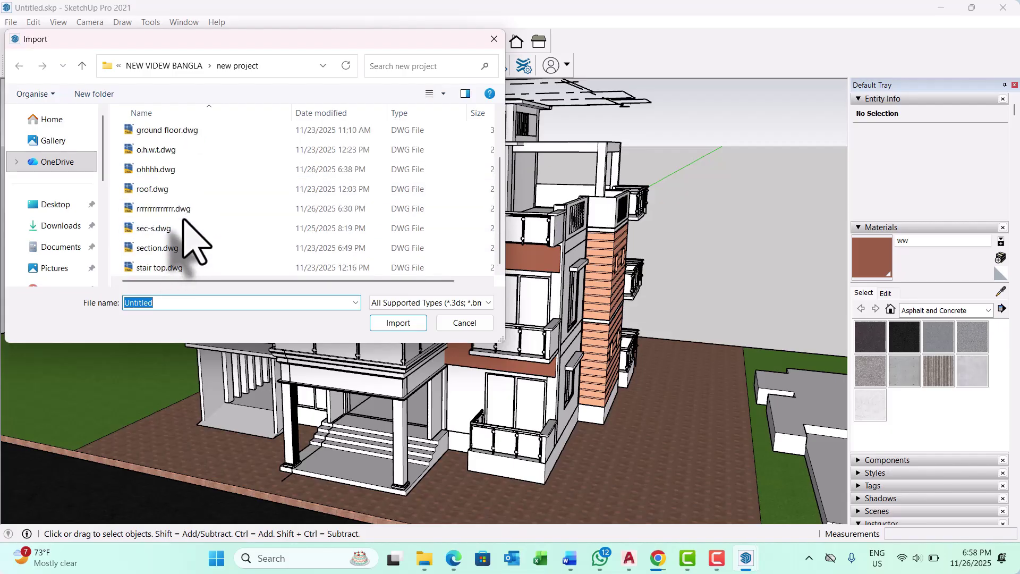
pyautogui.scroll(1, 192, 227)
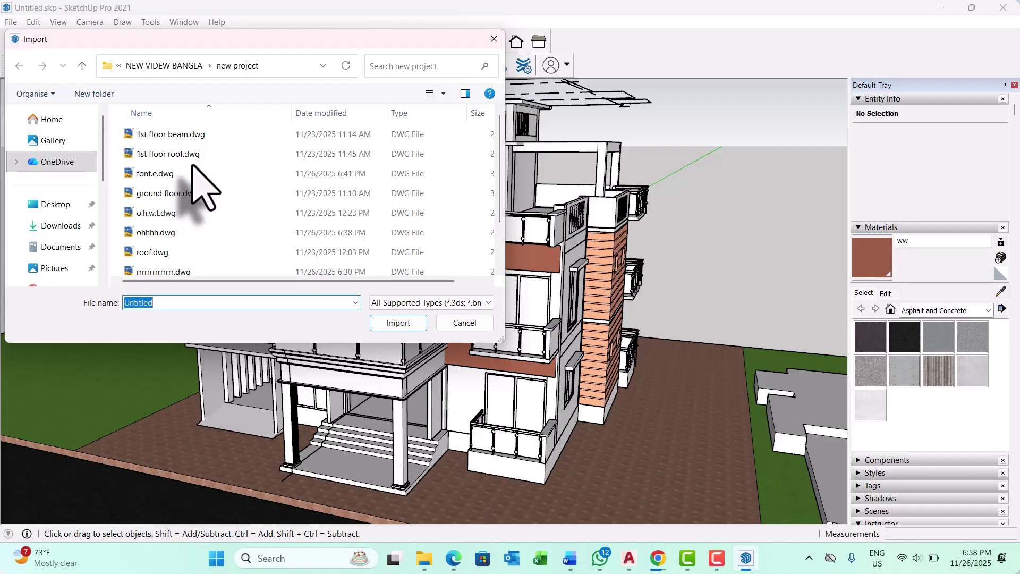
pyautogui.click(494, 39)
pyautogui.scroll(-4, 456, 255)
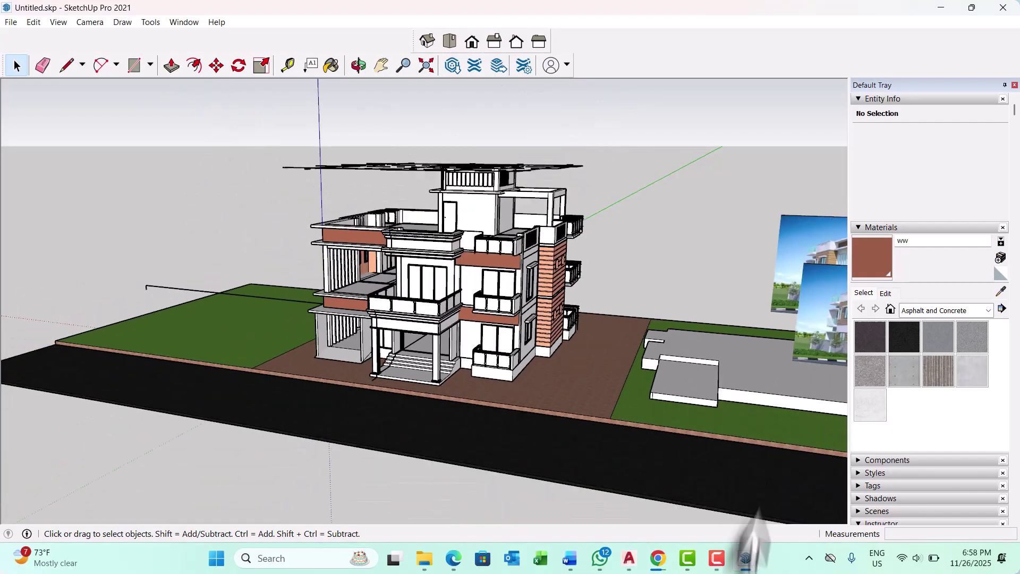
# Switch to the duplex house drawing in AutoCAD and locate the first-floor plan
pyautogui.moveTo(629, 557)
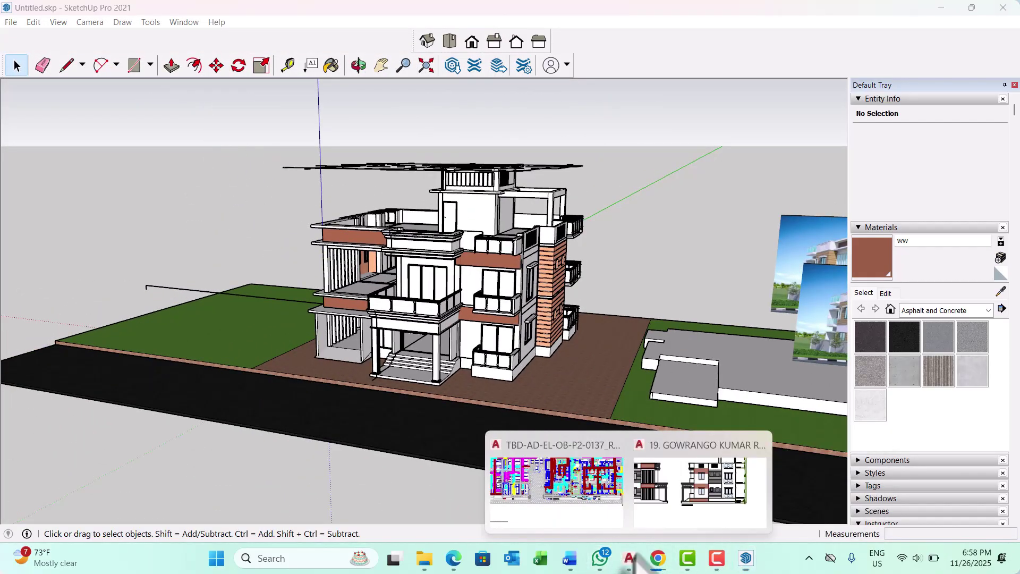
pyautogui.click(701, 518)
pyautogui.scroll(-5, 526, 262)
pyautogui.scroll(6, 332, 280)
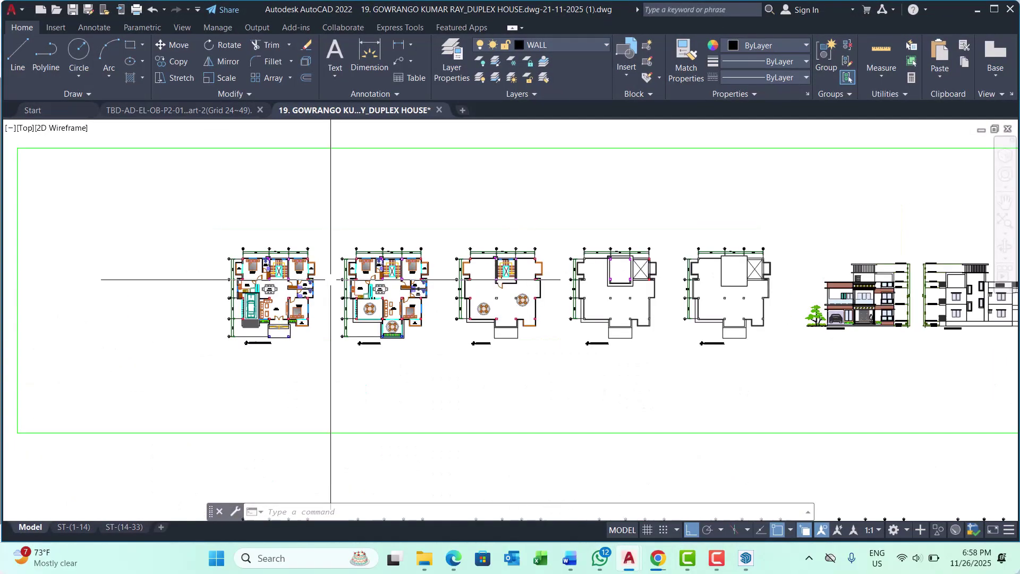
pyautogui.scroll(-4, 372, 322)
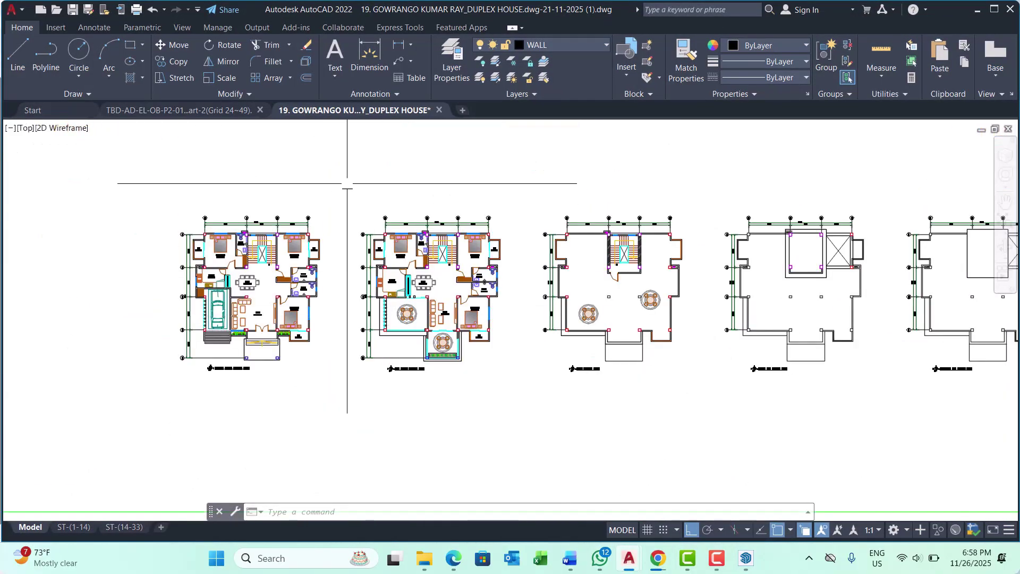
# Define the whole first-floor plan, including its dimensions and title, as a block named 1st arc
pyautogui.click(347, 186)
pyautogui.click(541, 433)
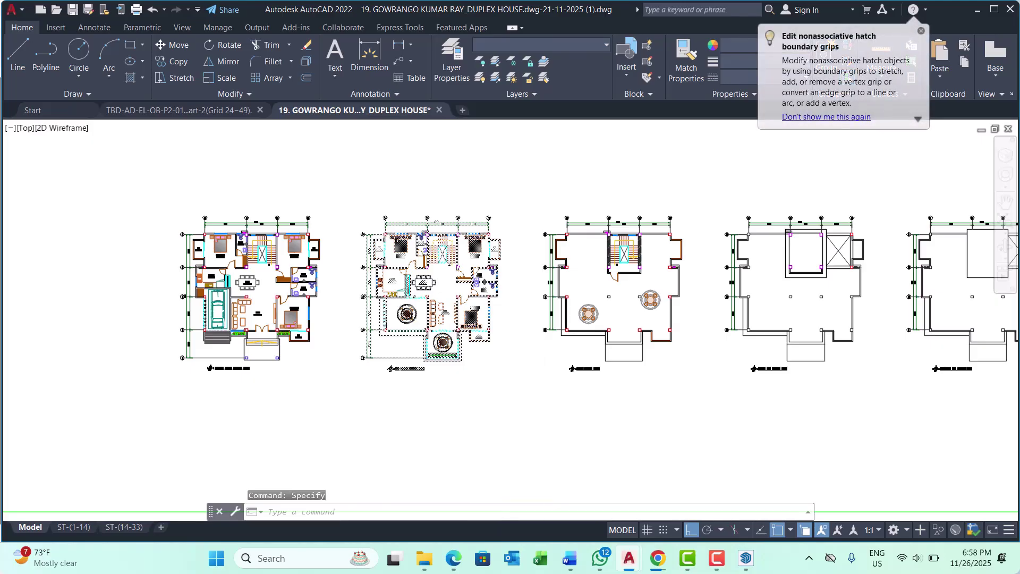
pyautogui.write('b')
pyautogui.press('Return')
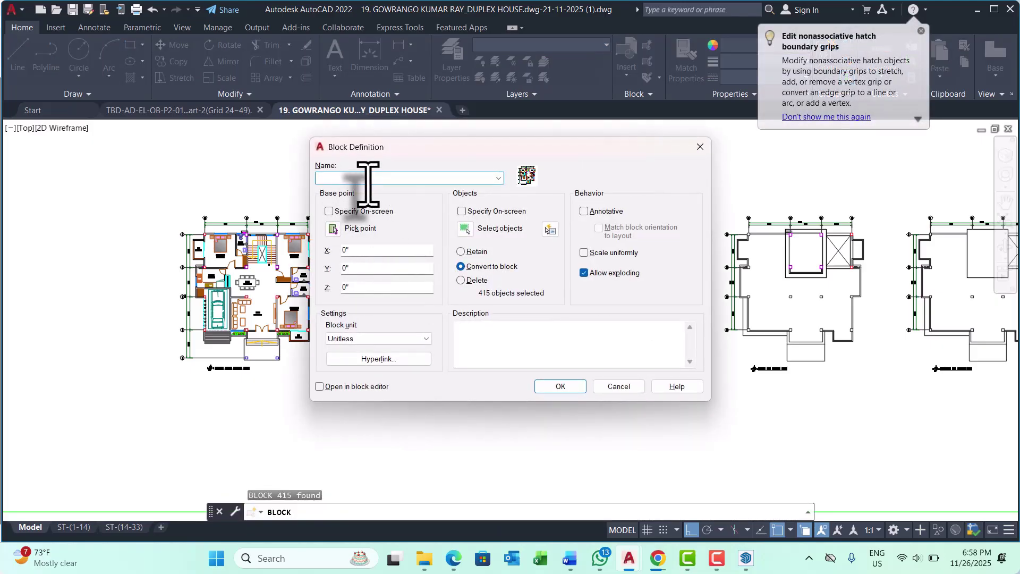
pyautogui.write('1st a')
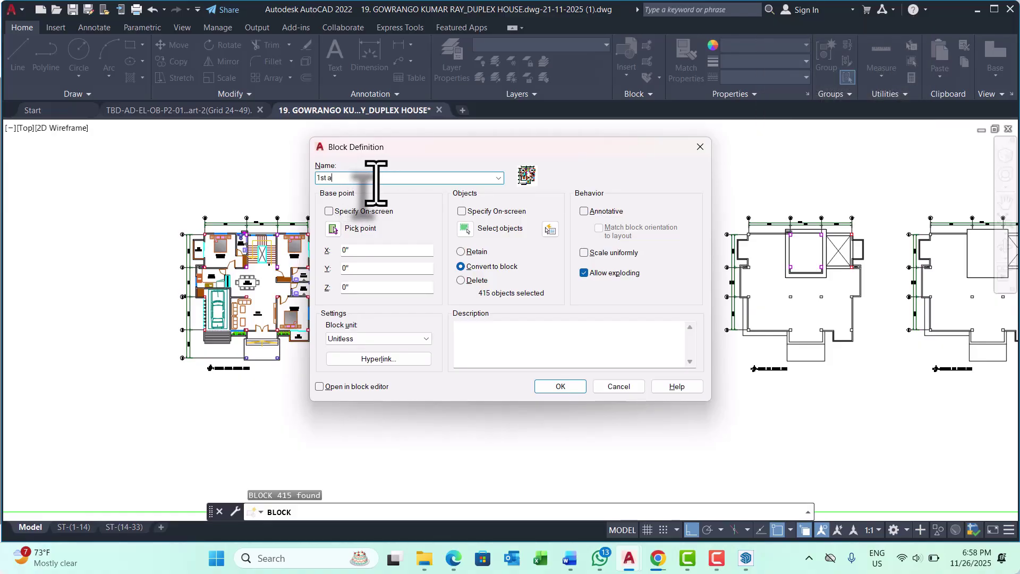
pyautogui.write('rc')
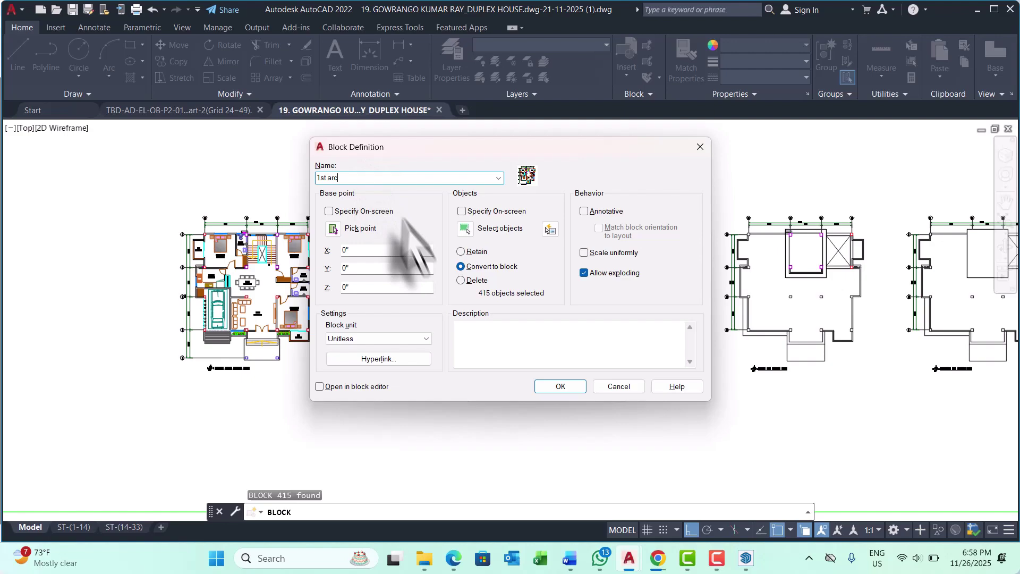
pyautogui.click(464, 230)
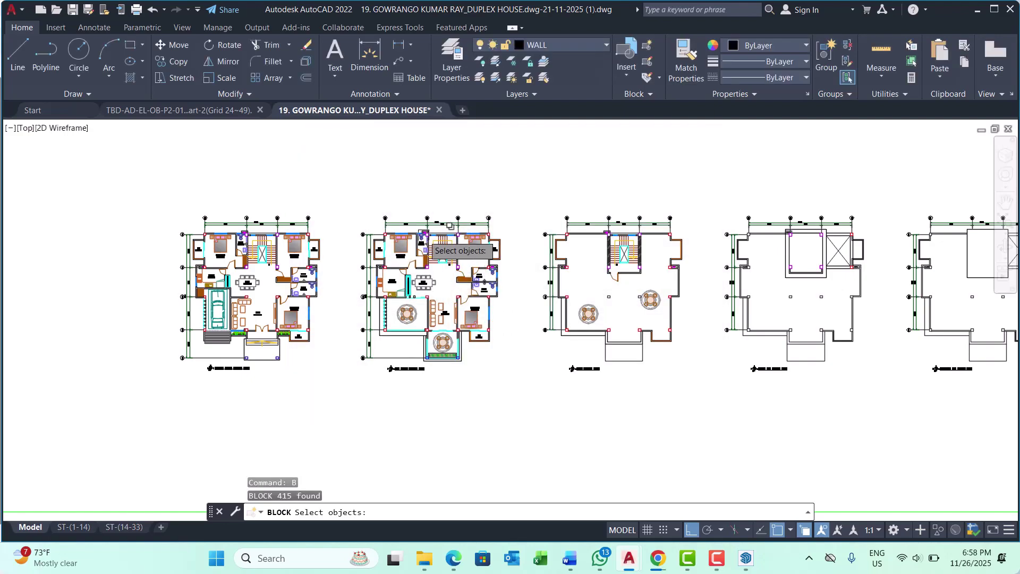
pyautogui.click(340, 188)
pyautogui.click(527, 422)
pyautogui.press('Return')
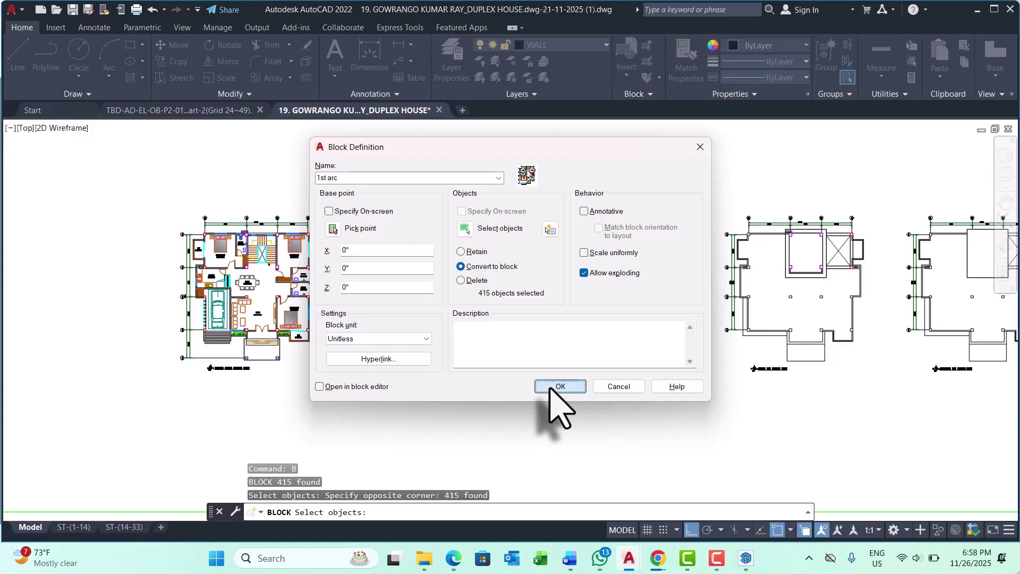
pyautogui.click(560, 387)
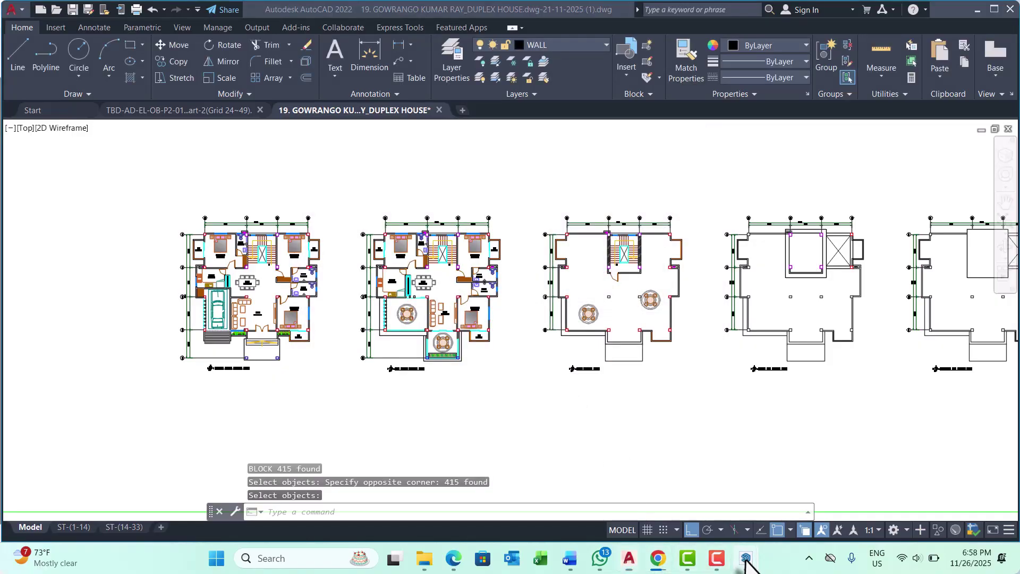
# Switch back to SketchUp and open the import file browser
pyautogui.moveTo(746, 558)
pyautogui.click(796, 510)
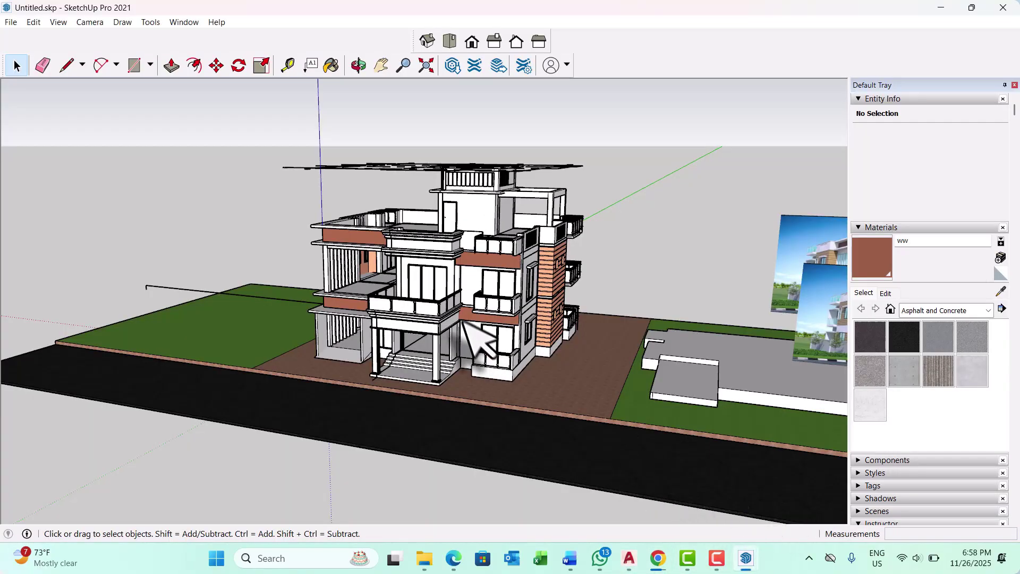
pyautogui.scroll(-2, 449, 320)
pyautogui.moveTo(517, 268); pyautogui.dragTo(473, 317, button='middle')
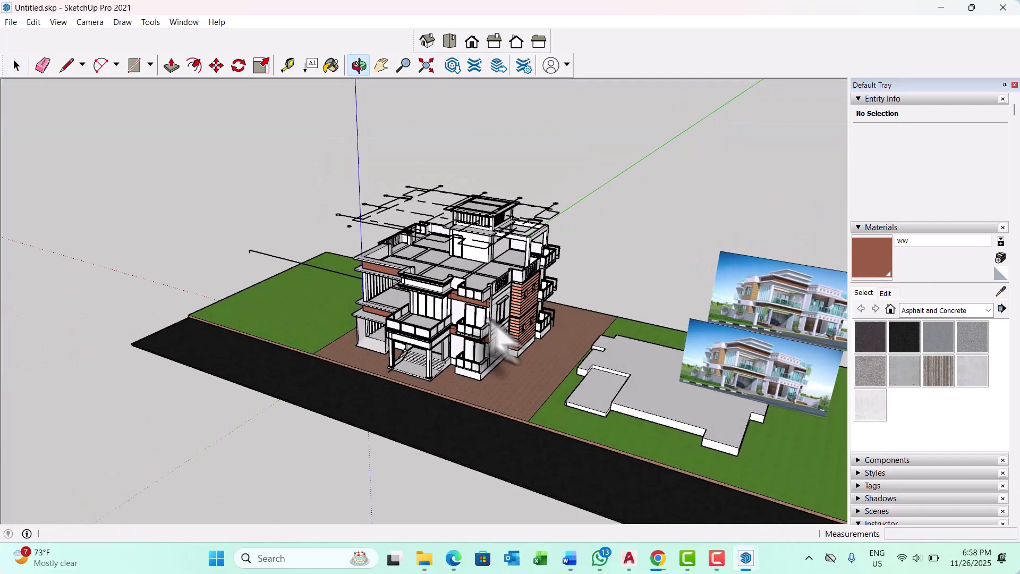
pyautogui.click(31, 22)
pyautogui.moveTo(13, 22)
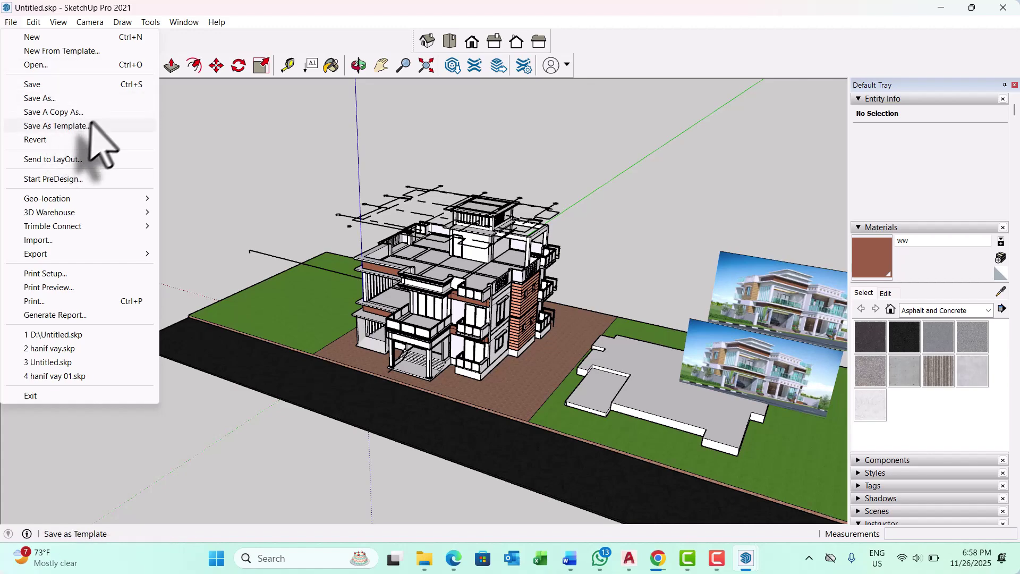
pyautogui.click(38, 240)
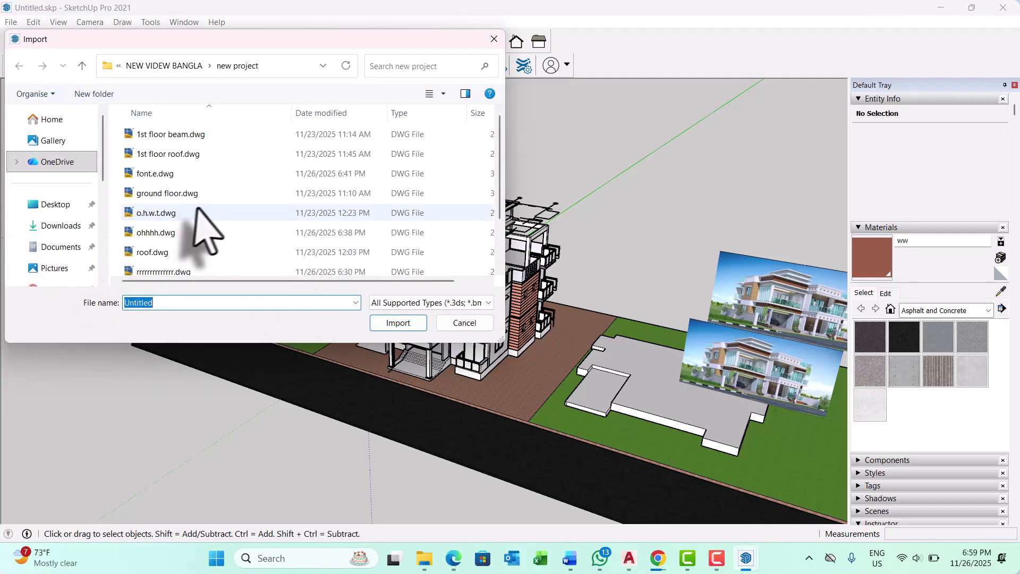
# Search the new project folder's DWG files for the first-floor architectural plan
pyautogui.scroll(-1, 210, 212)
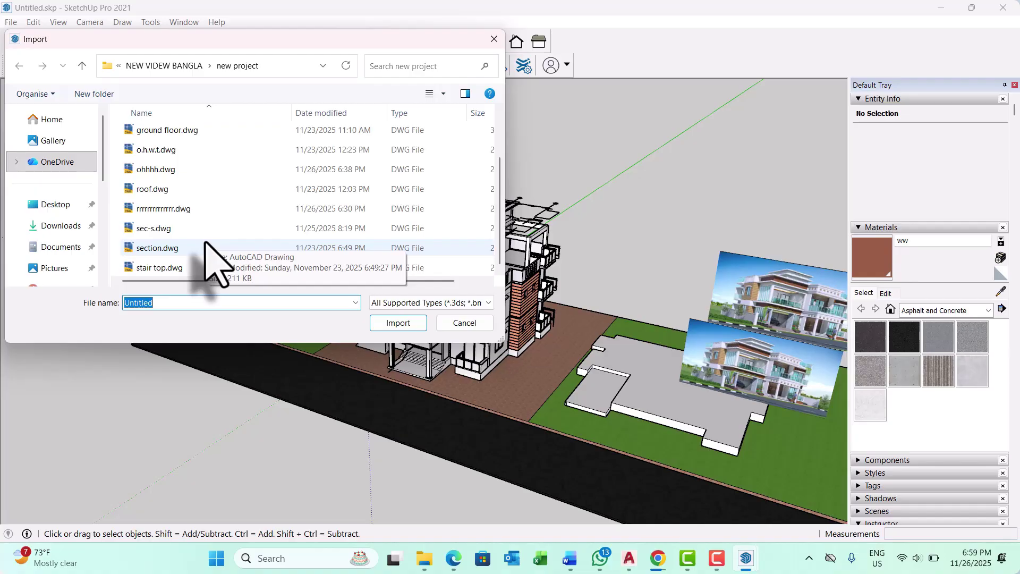
pyautogui.scroll(1, 205, 241)
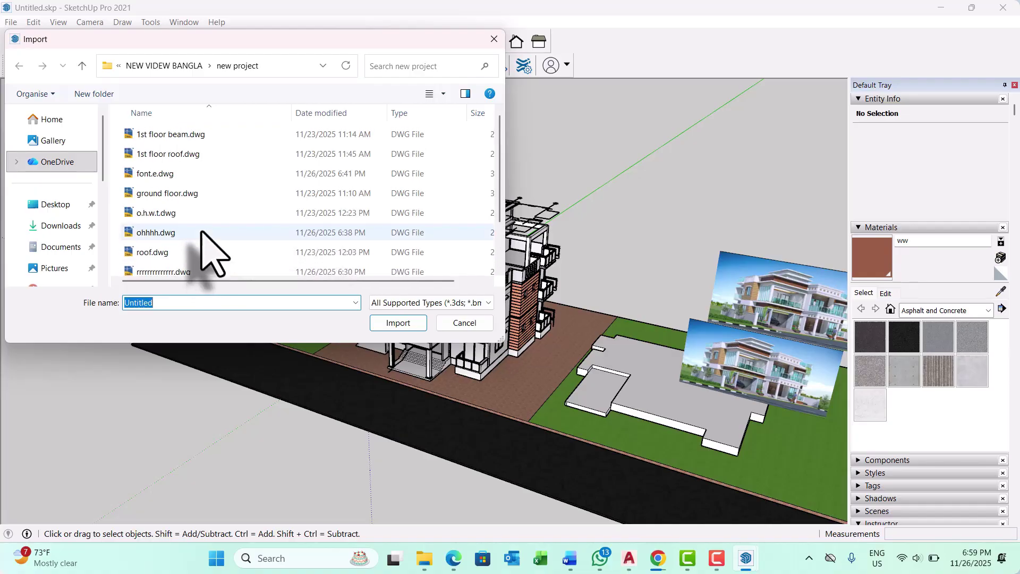
pyautogui.click(164, 173)
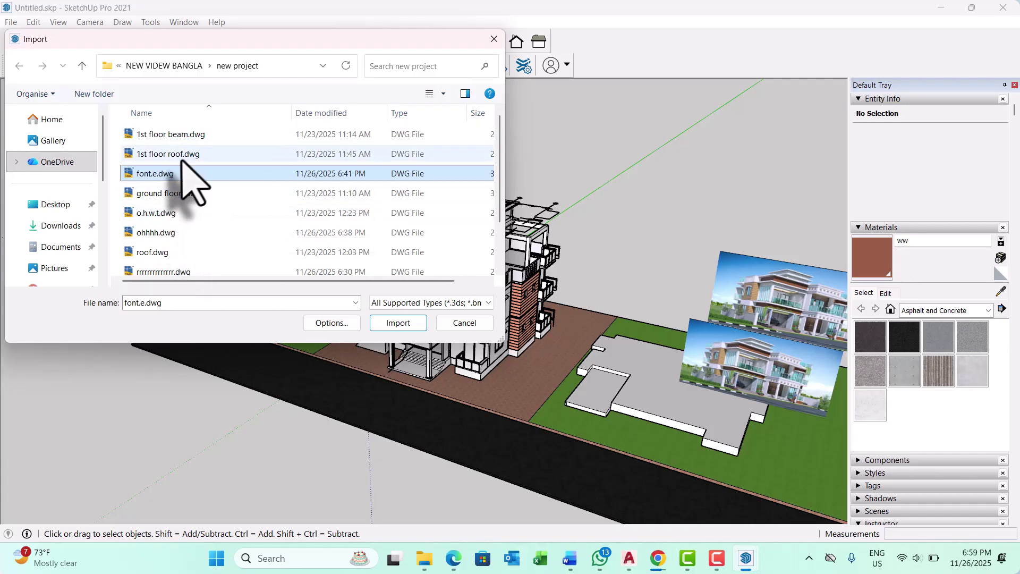
pyautogui.scroll(-1, 187, 228)
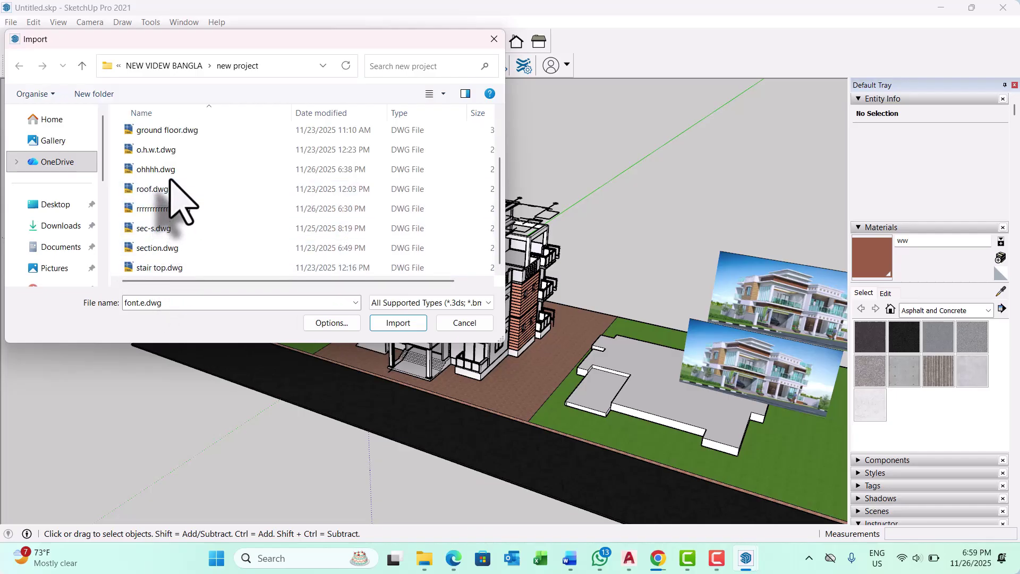
pyautogui.scroll(1, 170, 182)
pyautogui.scroll(1, 181, 199)
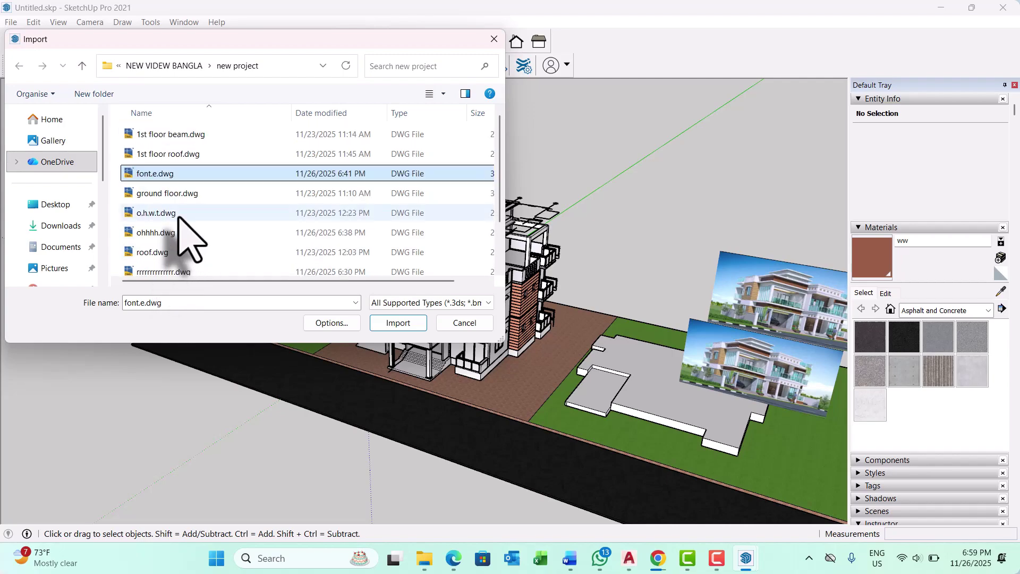
pyautogui.scroll(-2, 179, 218)
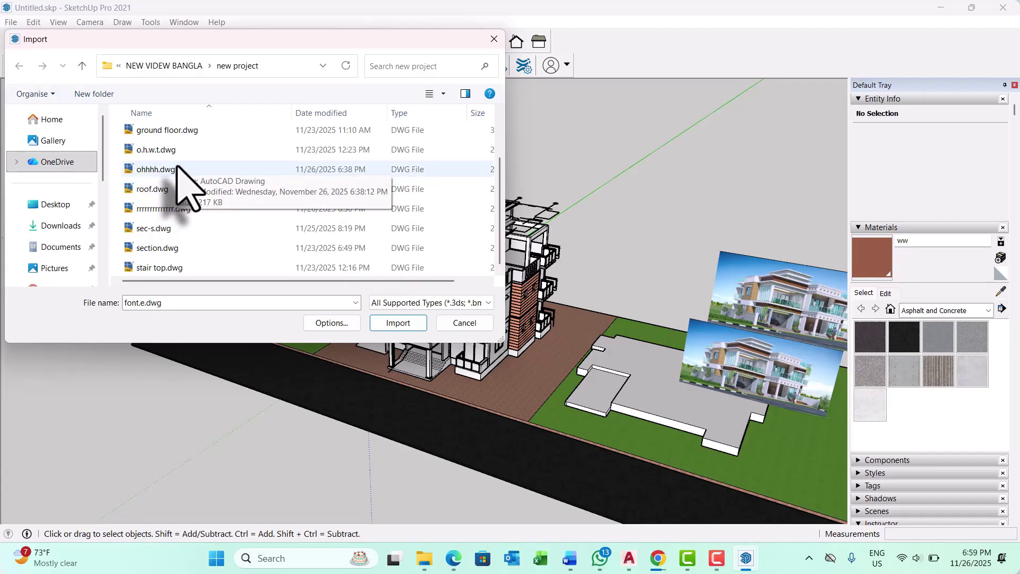
pyautogui.scroll(1, 183, 186)
pyautogui.scroll(1, 184, 186)
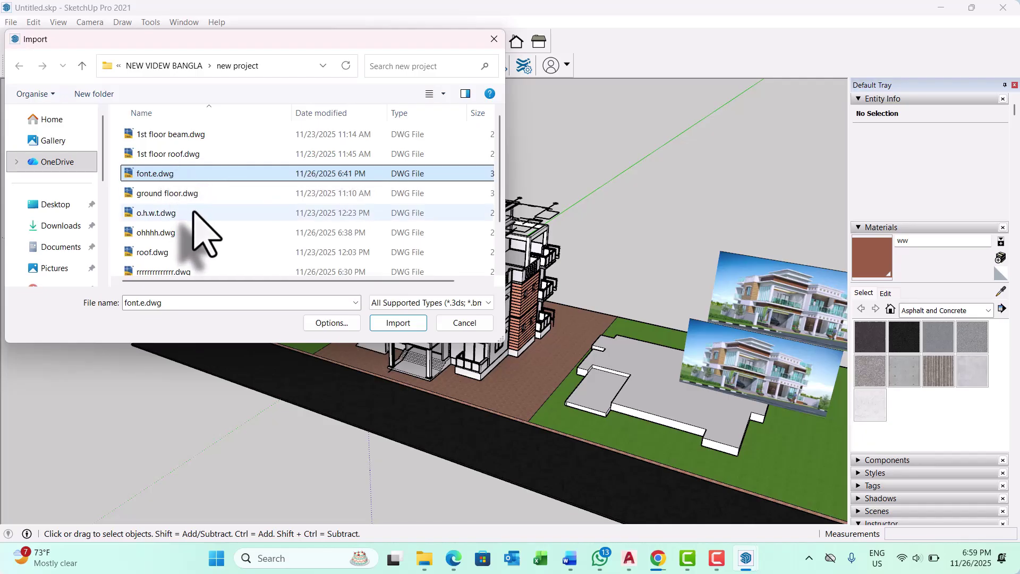
pyautogui.scroll(-3, 192, 218)
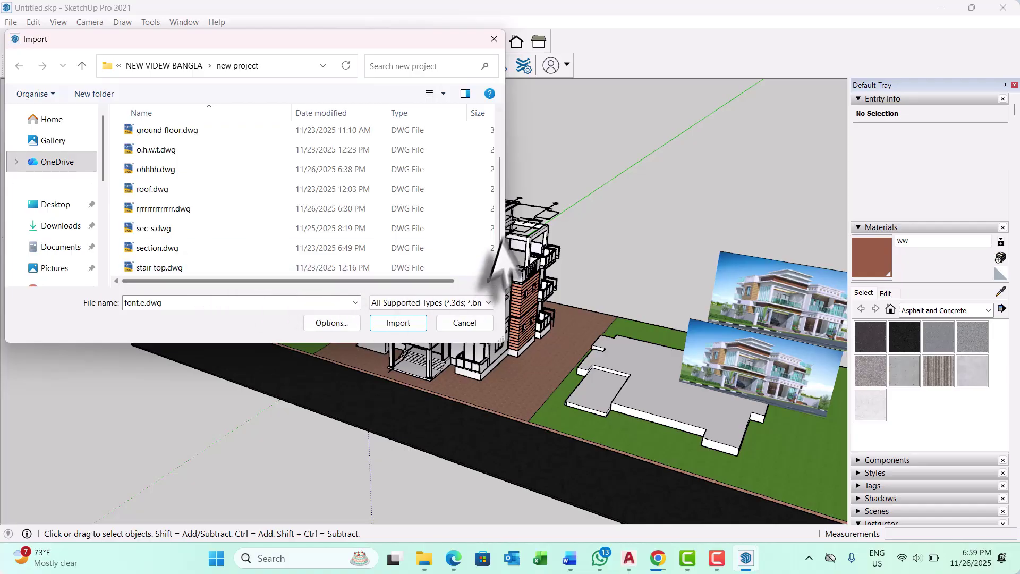
pyautogui.scroll(1, 494, 183)
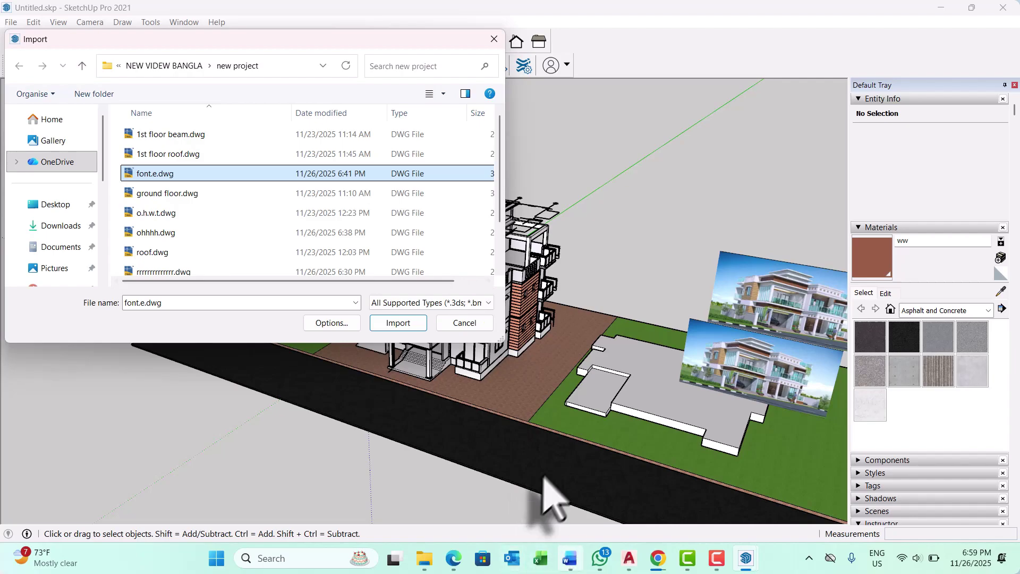
# Switch to the duplex house drawing in AutoCAD and select the whole first-floor plan as the Write Block objects
pyautogui.moveTo(570, 557)
pyautogui.moveTo(629, 558)
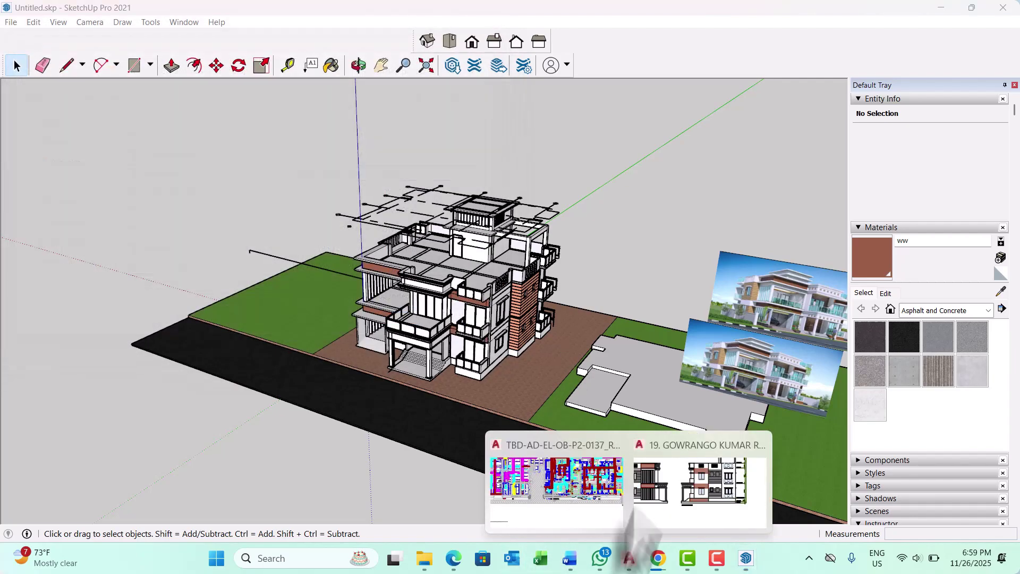
pyautogui.click(665, 485)
pyautogui.scroll(2, 442, 335)
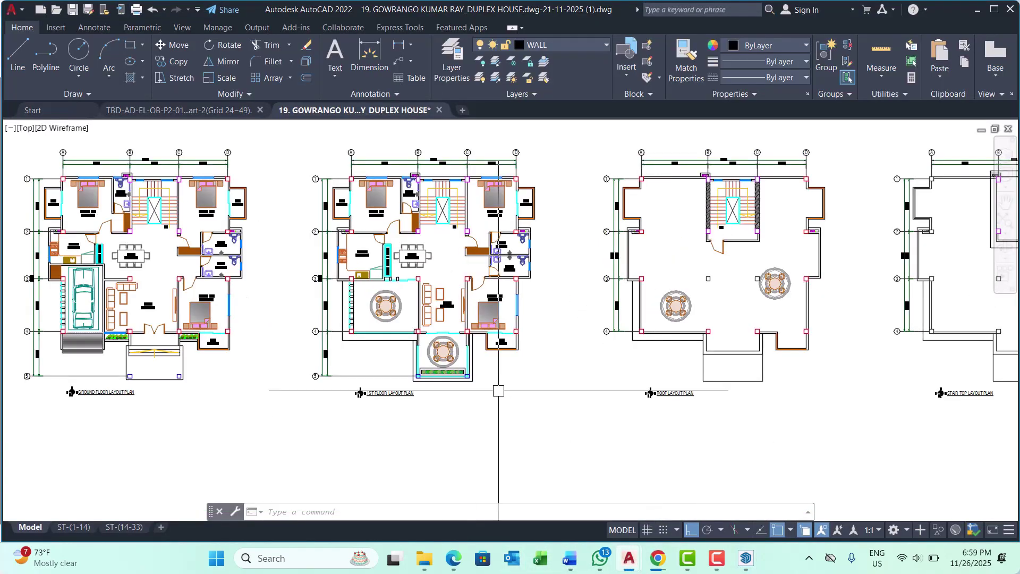
pyautogui.scroll(-4, 498, 391)
pyautogui.write('w')
pyautogui.press('Return')
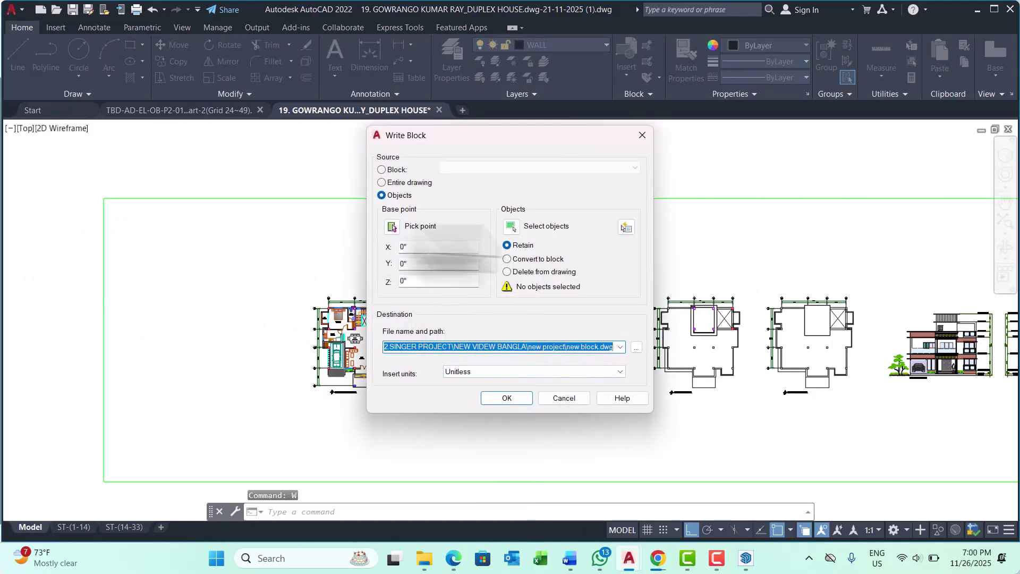
pyautogui.click(510, 227)
pyautogui.click(408, 266)
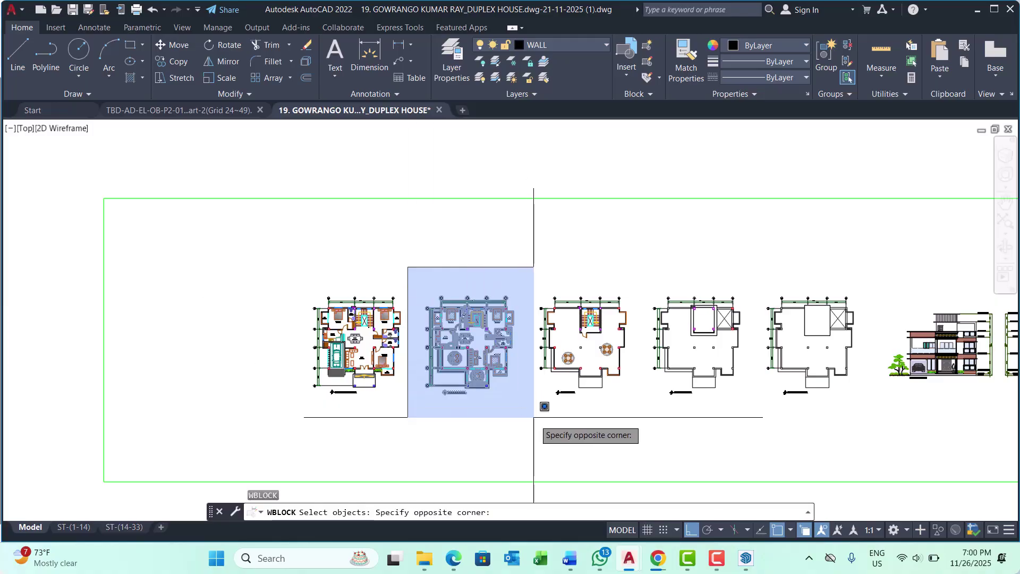
pyautogui.click(534, 417)
pyautogui.press('Return')
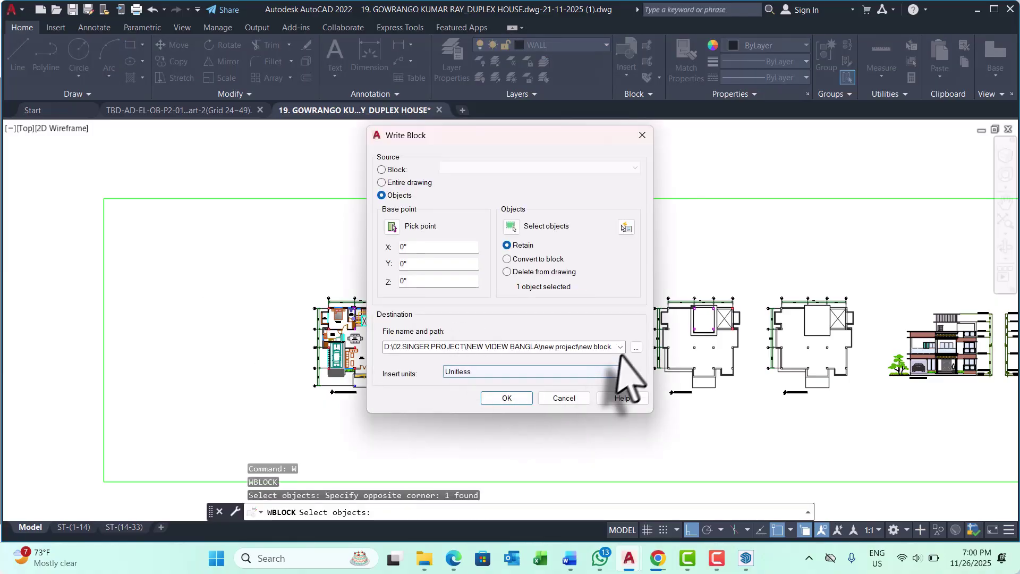
# Write the block to the new project folder as 1st floor arc with the insert units set to inches
pyautogui.click(636, 347)
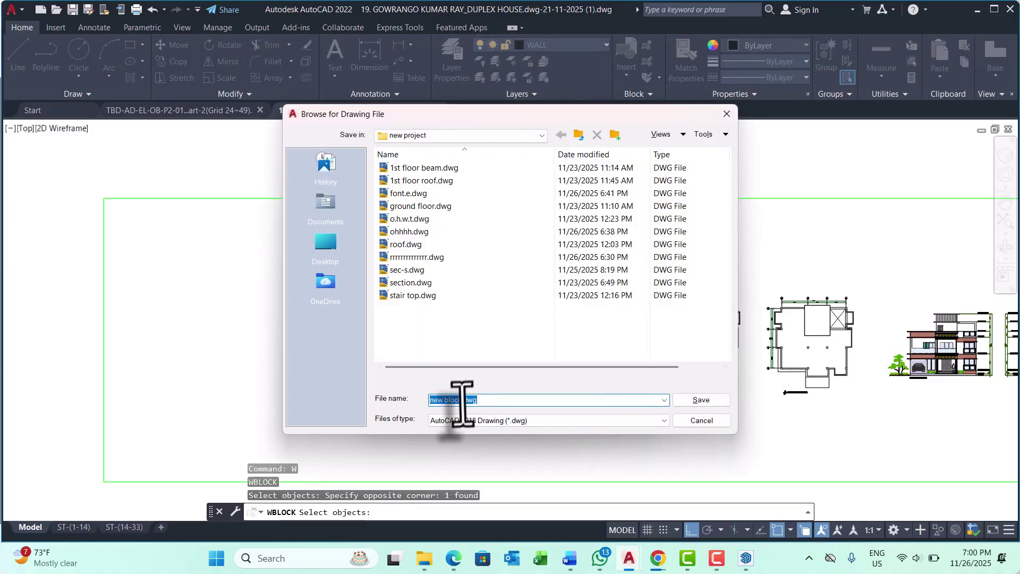
pyautogui.write('1st floo')
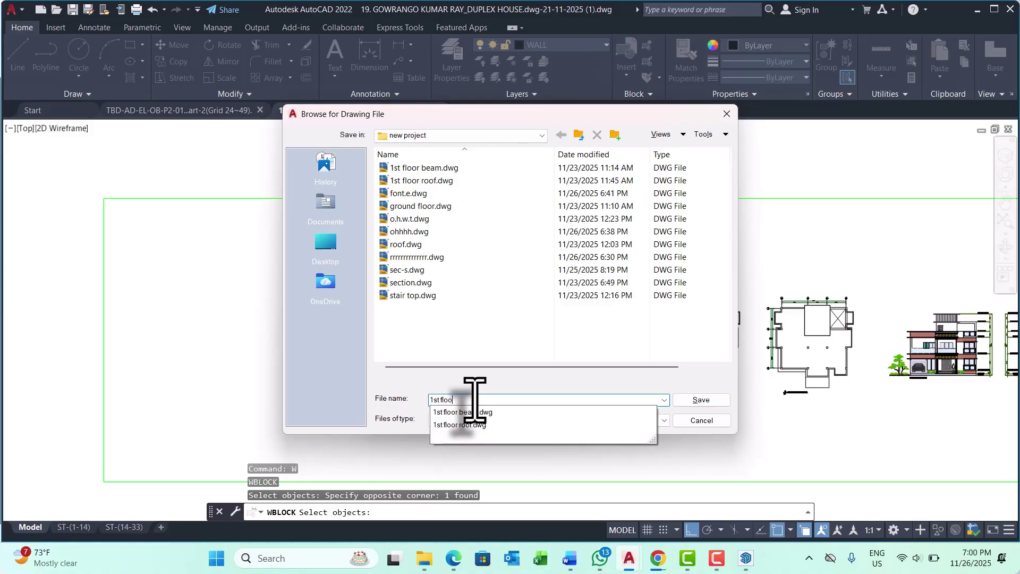
pyautogui.write('r arc')
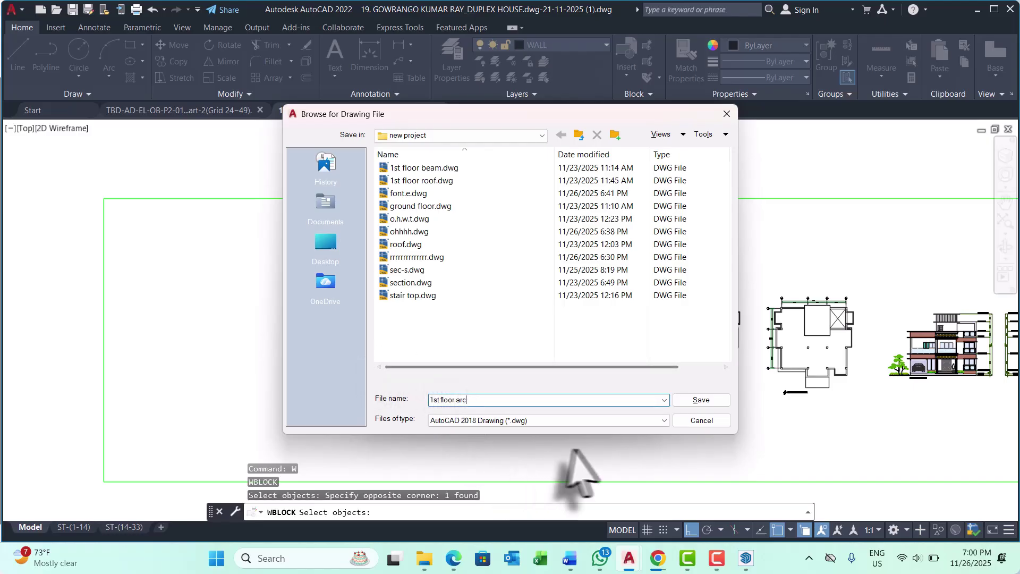
pyautogui.click(701, 400)
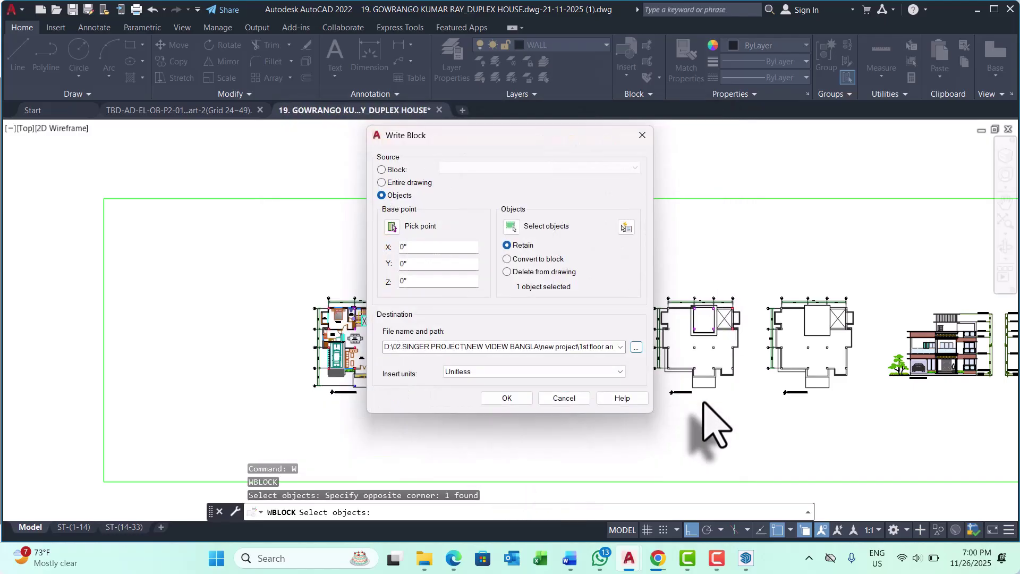
pyautogui.click(548, 372)
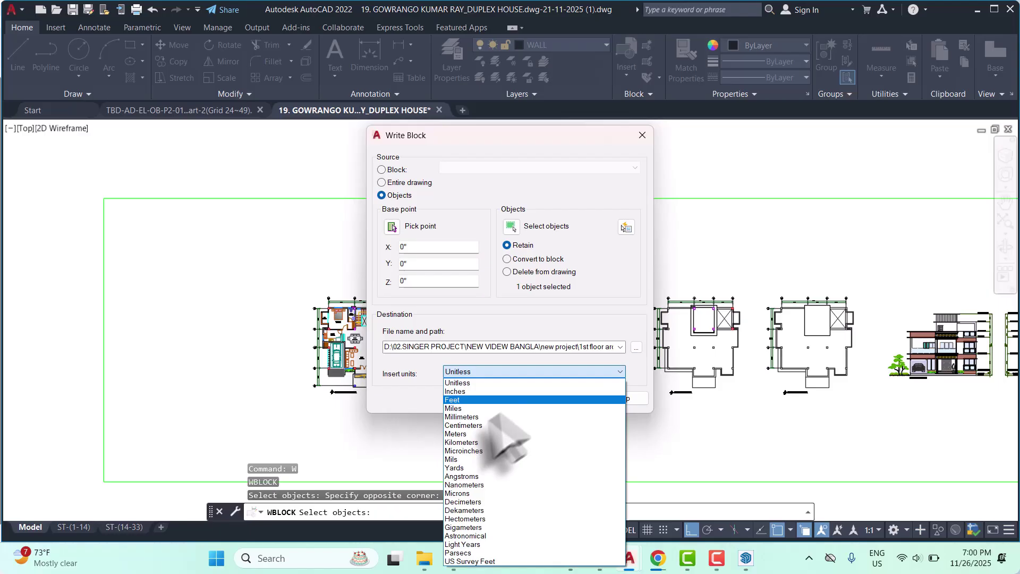
pyautogui.click(486, 391)
pyautogui.click(504, 395)
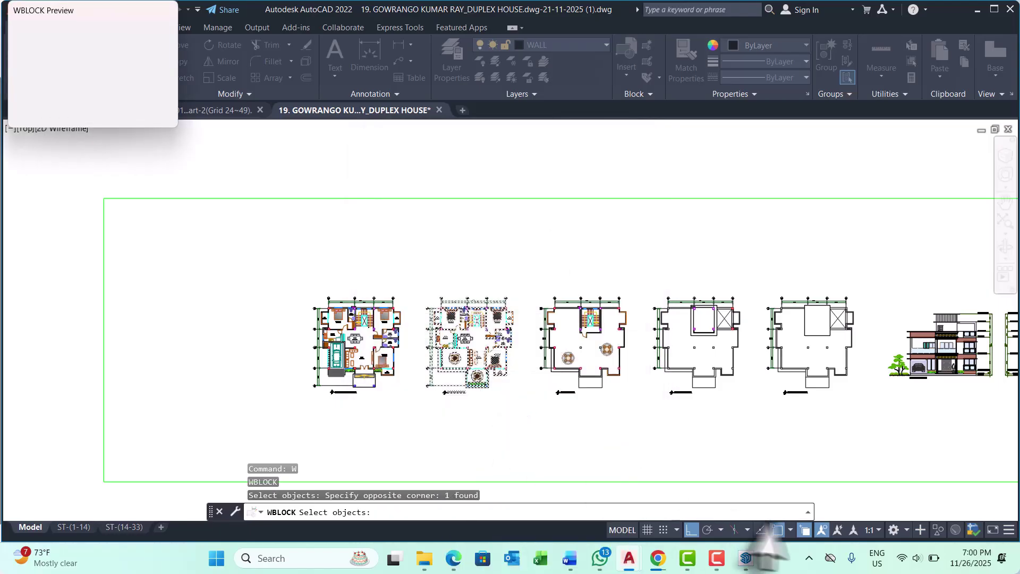
# Return to SketchUp and delete the imported plan linework floating above the roof
pyautogui.scroll(-2, 515, 341)
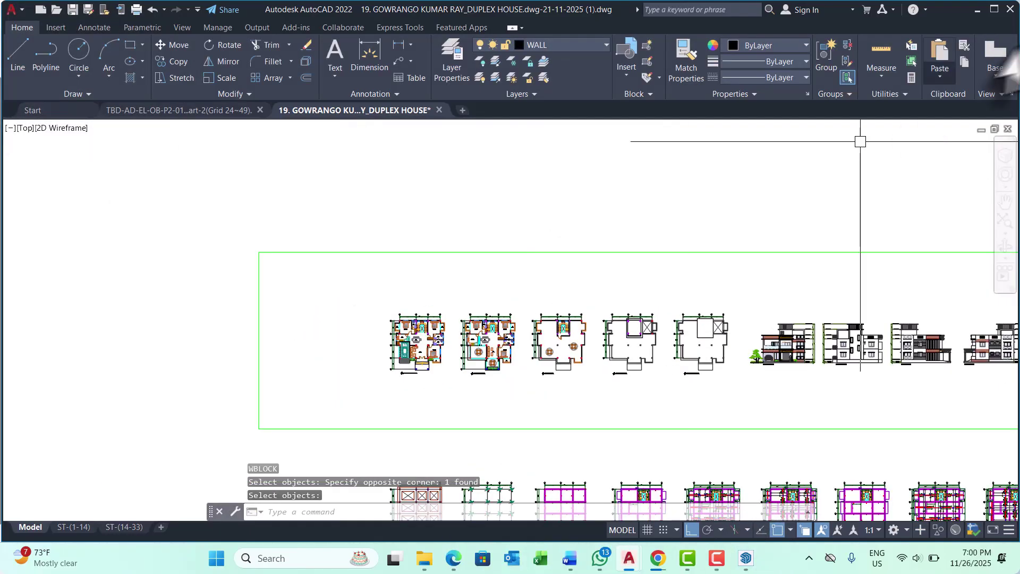
pyautogui.click(978, 9)
pyautogui.scroll(3, 423, 215)
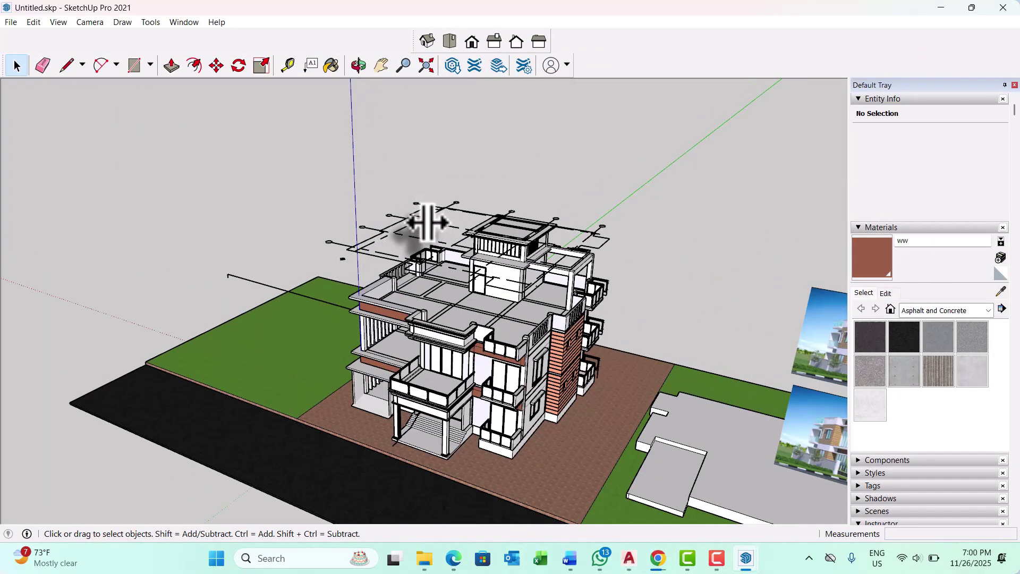
pyautogui.click(428, 222)
pyautogui.press('Delete')
# Delete the leftover section.dwg component extending from the house across the lawn
pyautogui.moveTo(428, 223); pyautogui.dragTo(292, 233, button='middle')
pyautogui.click(281, 247)
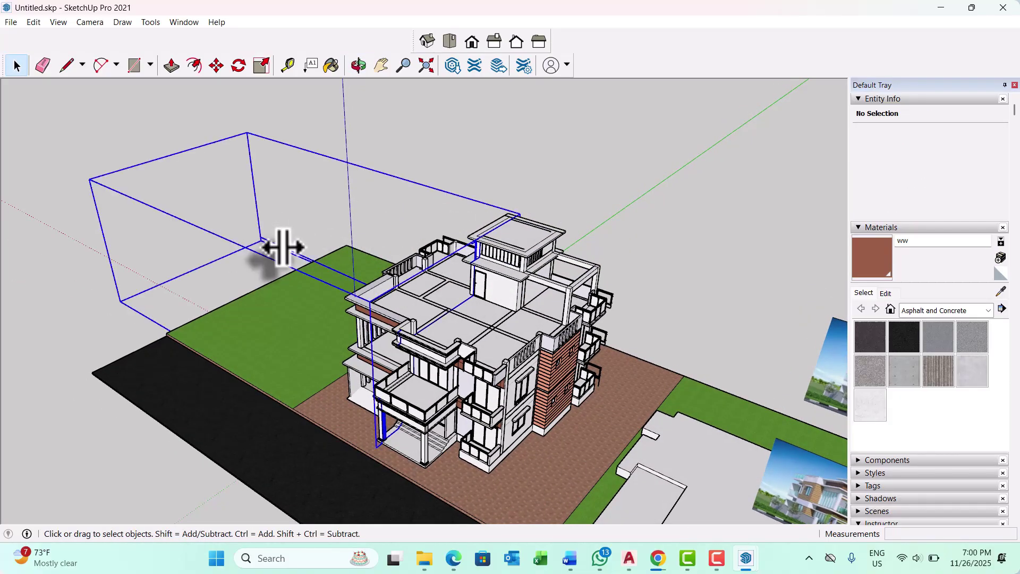
pyautogui.moveTo(318, 358)
pyautogui.mouseDown(button='middle')
pyautogui.moveTo(627, 253)
pyautogui.moveTo(302, 353)
pyautogui.mouseUp(button='middle')
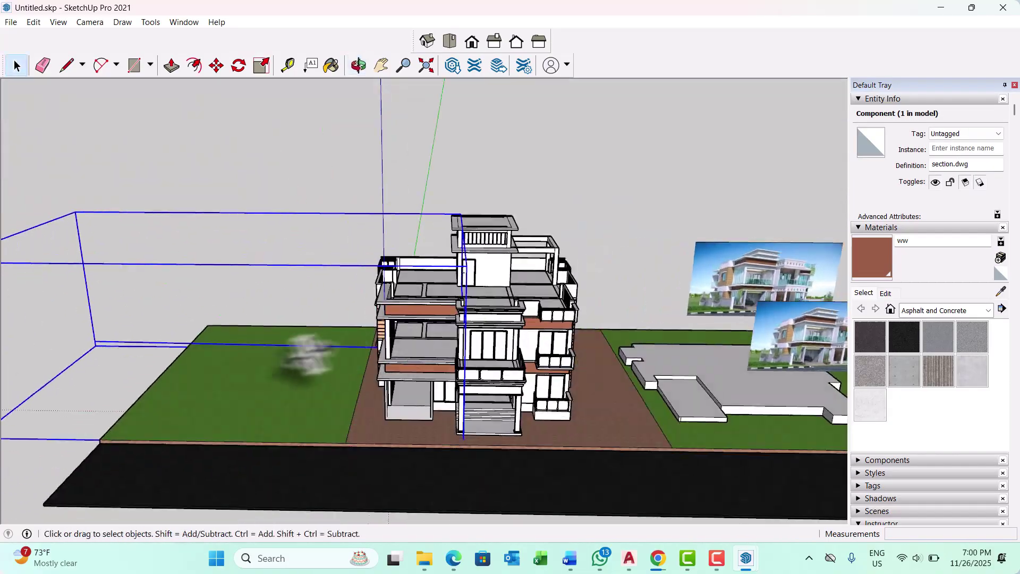
pyautogui.doubleClick(179, 344)
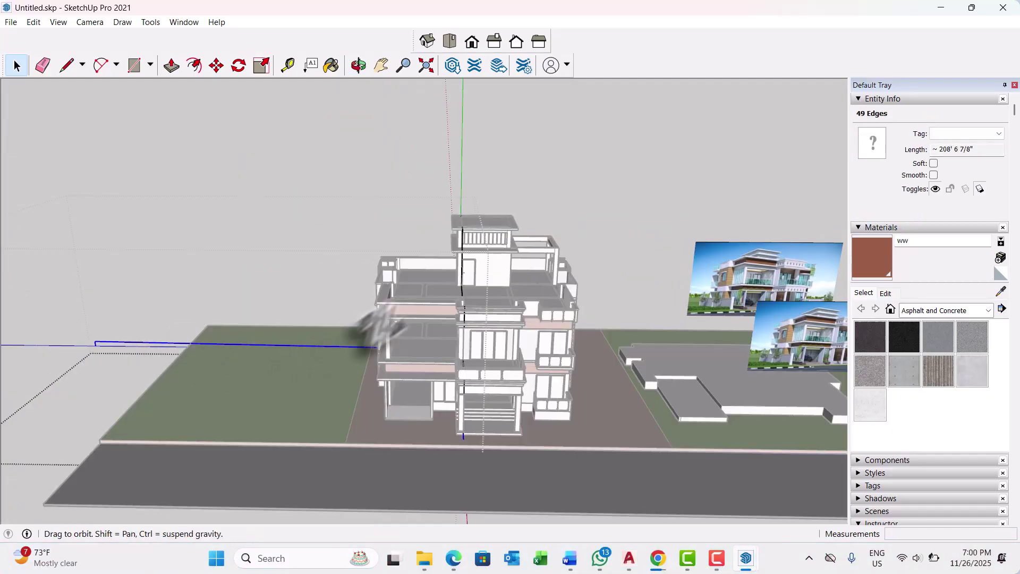
pyautogui.moveTo(178, 345); pyautogui.dragTo(401, 311, button='middle')
pyautogui.click(104, 395)
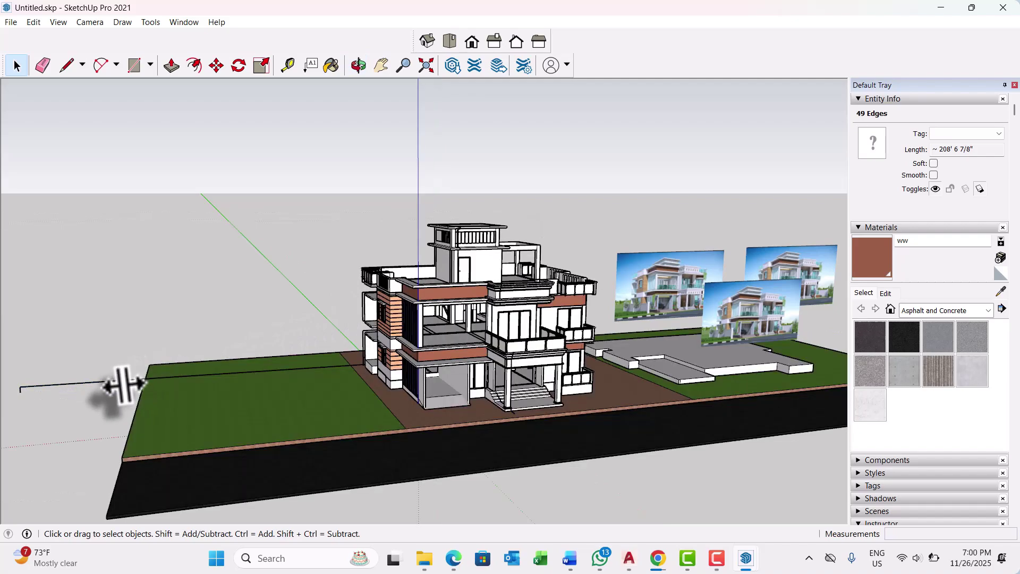
pyautogui.press('Delete')
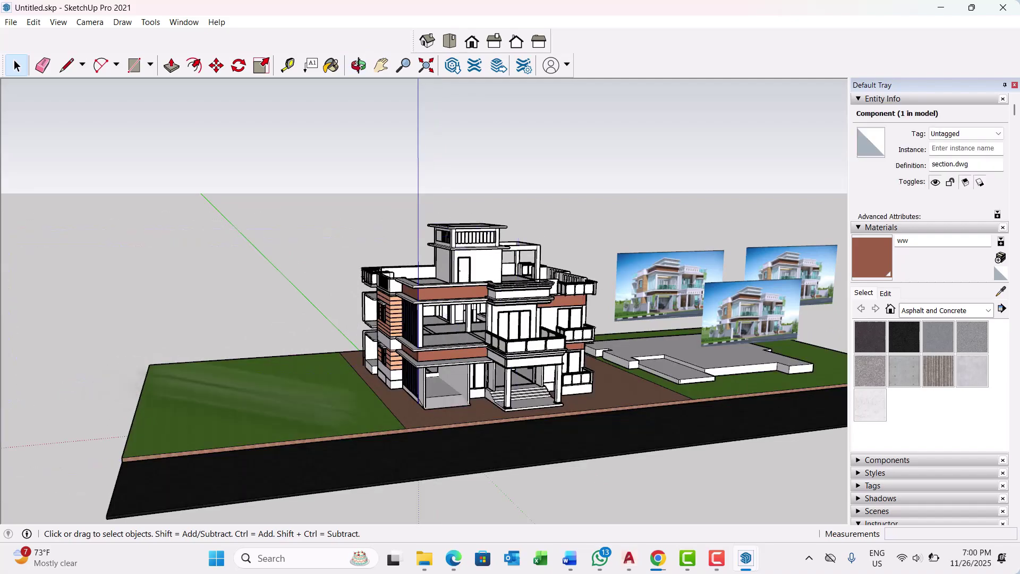
# Open the import file browser to bring in the first-floor architectural plan
pyautogui.scroll(1, 417, 237)
pyautogui.moveTo(417, 236); pyautogui.dragTo(441, 234, button='middle')
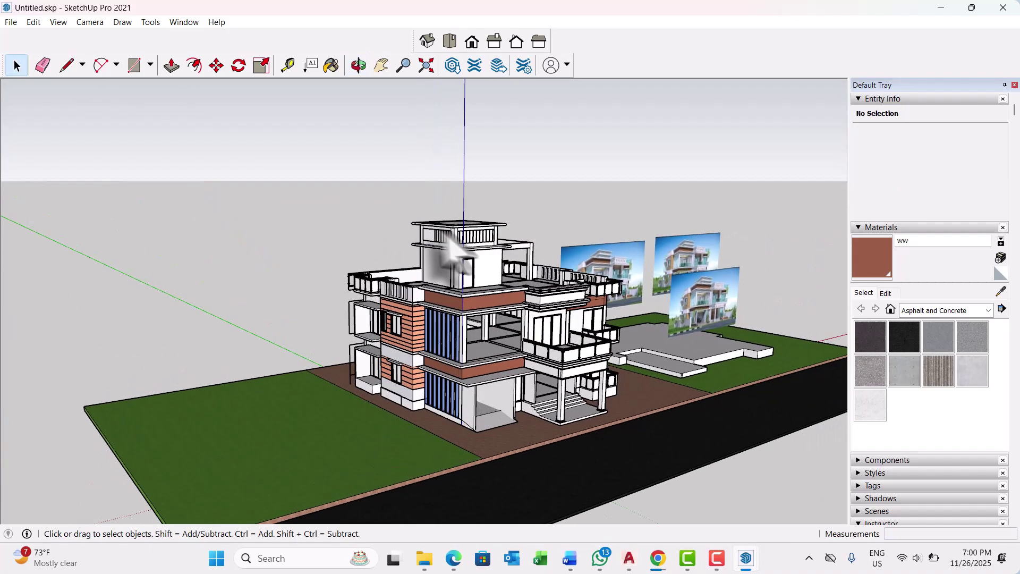
pyautogui.scroll(1, 442, 233)
pyautogui.click(12, 22)
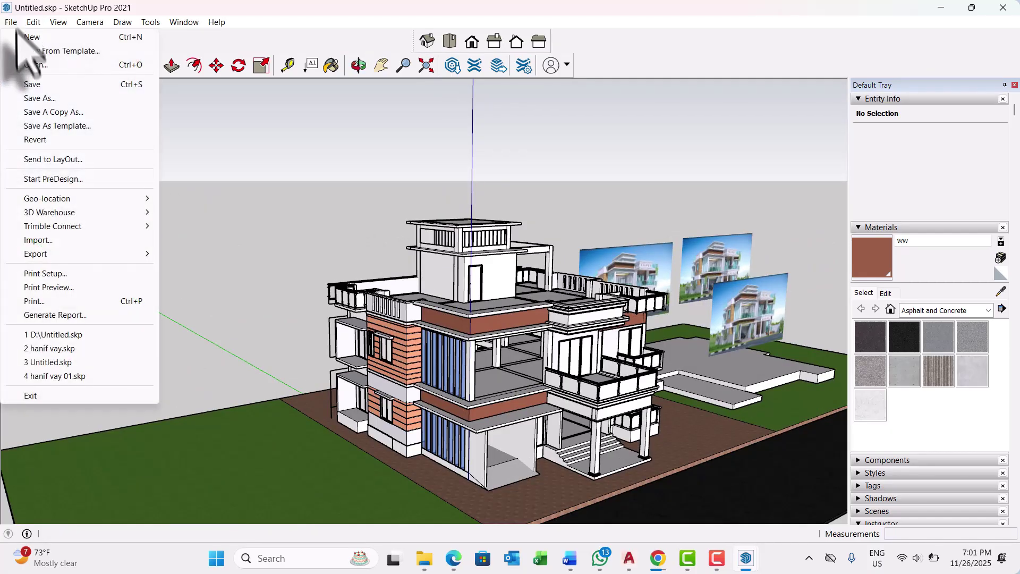
pyautogui.click(63, 239)
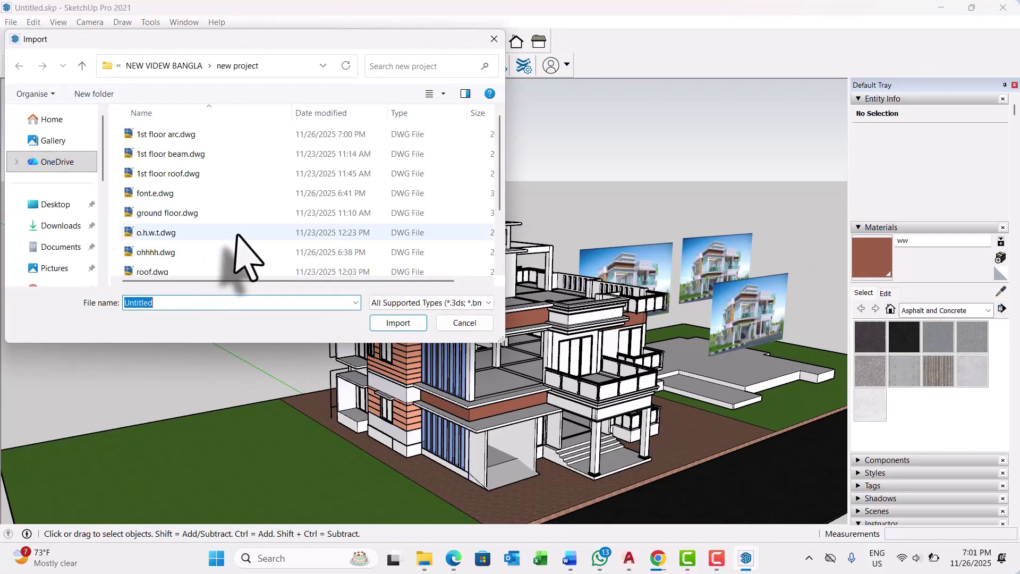